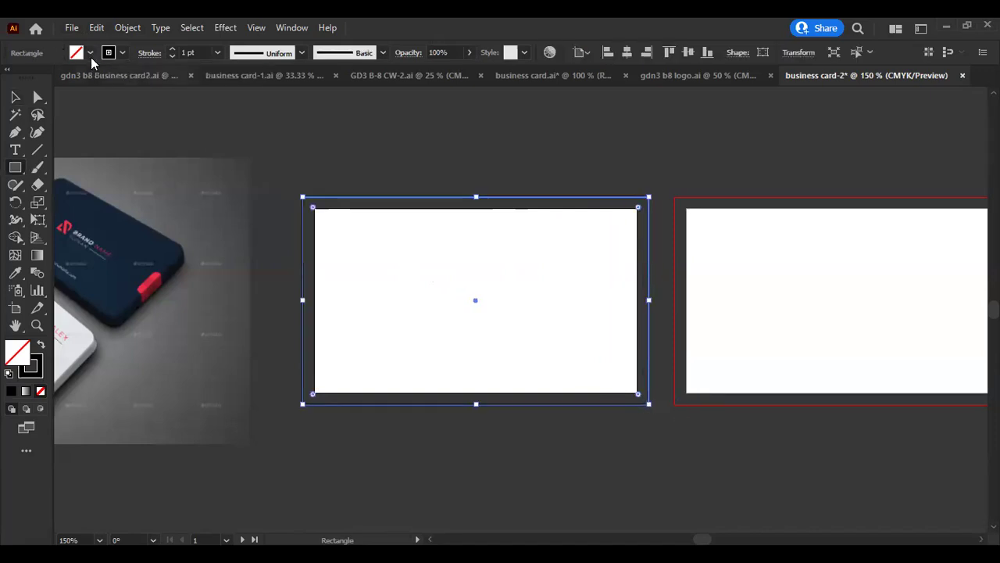
- Add two Offset Path copies of the card rectangle at -0.125 in
{"action": "left_click", "coordinate": [128, 28]}
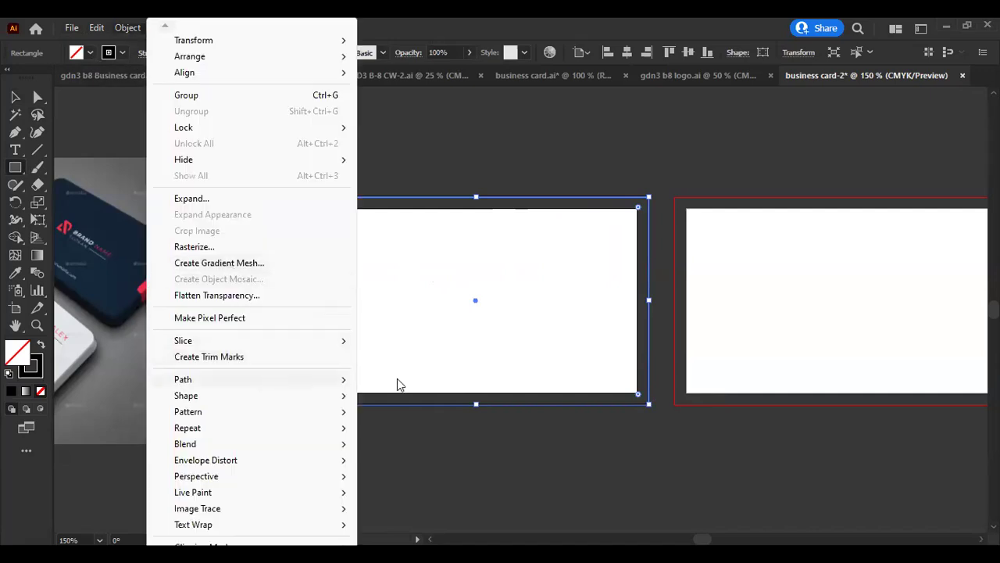
{"action": "mouse_move", "coordinate": [398, 384]}
{"action": "left_click", "coordinate": [417, 440]}
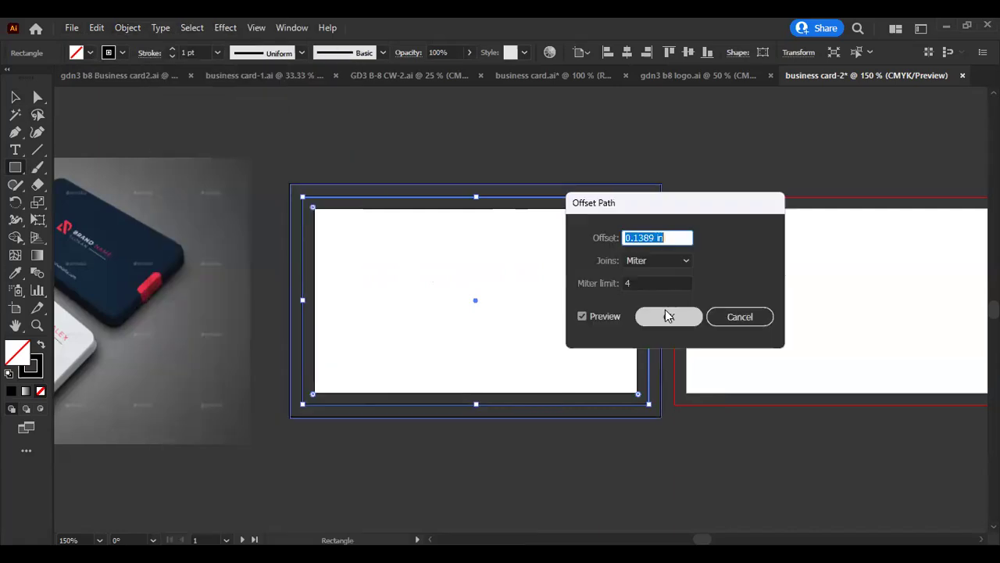
{"action": "type", "text": "0.125-0.125"}
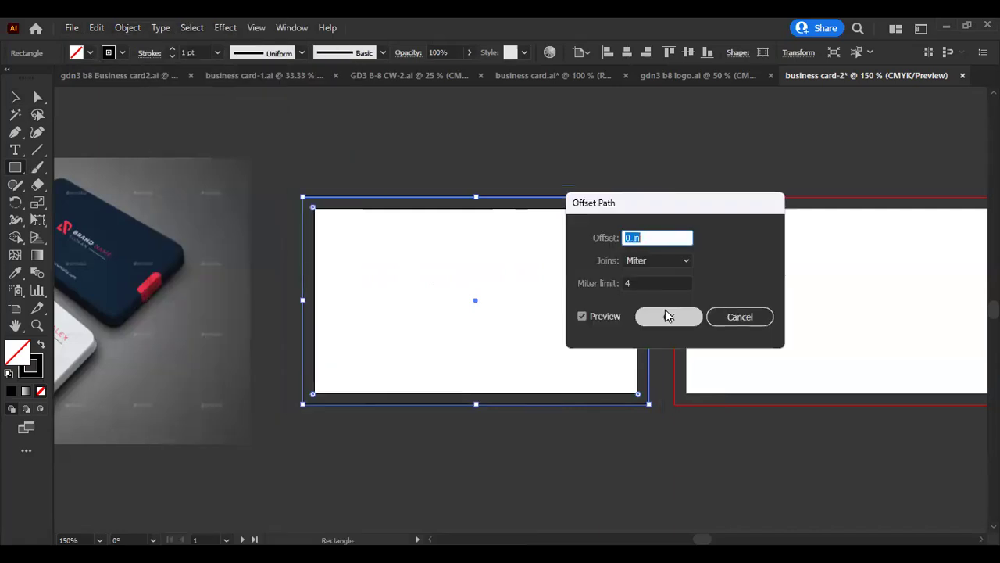
{"action": "left_click", "coordinate": [664, 314]}
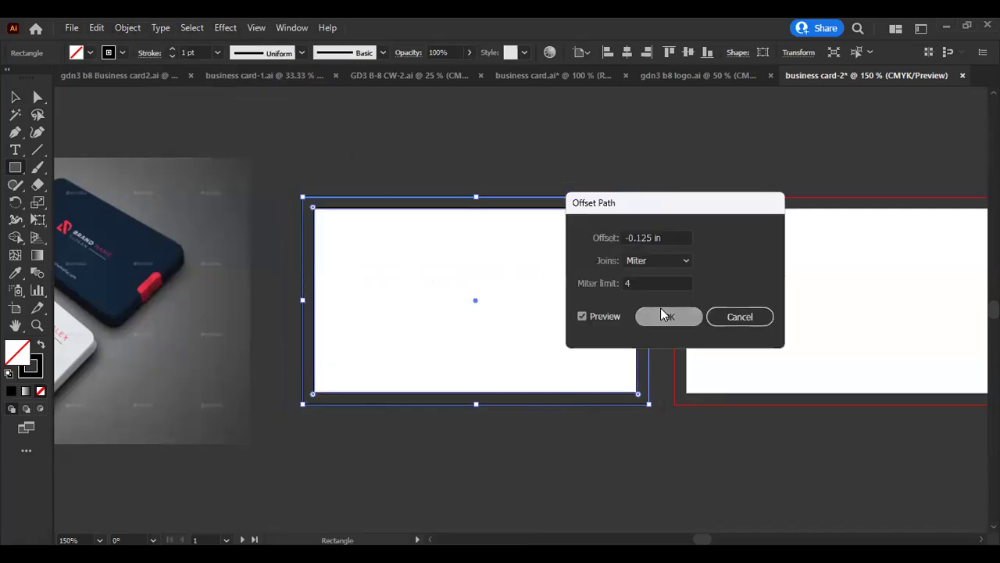
{"action": "left_click", "coordinate": [121, 32]}
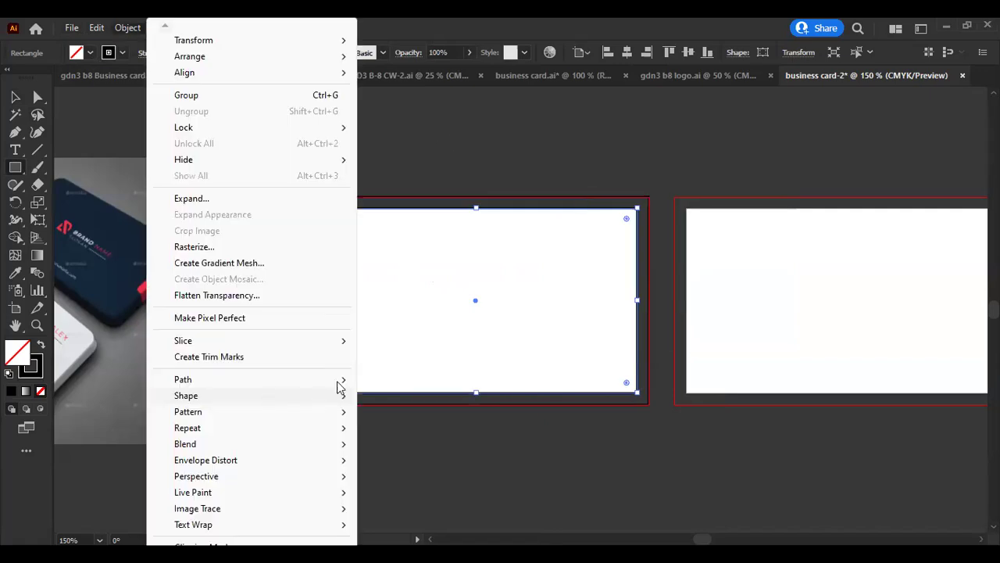
{"action": "mouse_move", "coordinate": [338, 383]}
{"action": "left_click", "coordinate": [467, 433]}
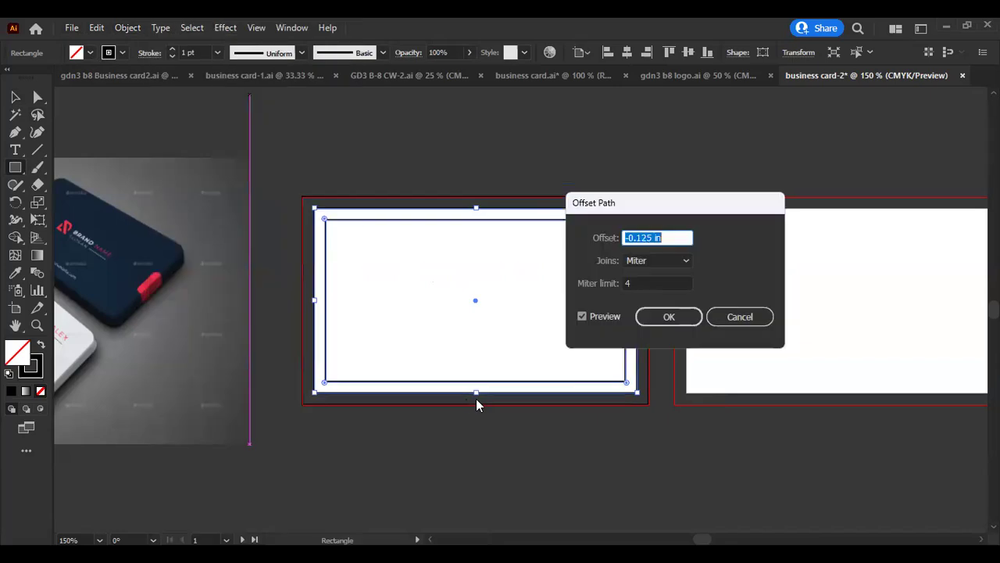
{"action": "left_click", "coordinate": [667, 322]}
- Turn the card's outer and inner rectangles into guides
{"action": "left_click", "coordinate": [422, 158]}
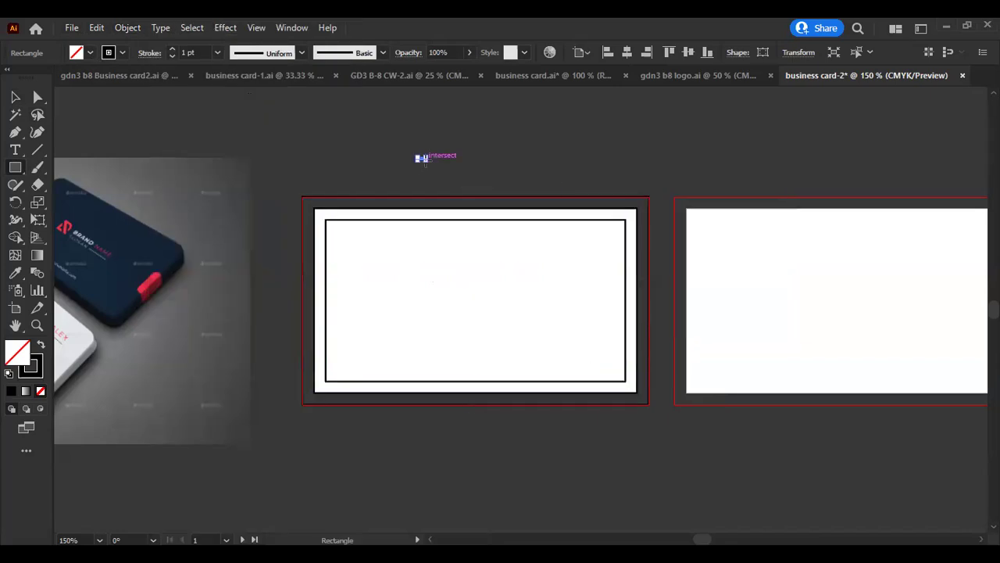
{"action": "key", "text": "v"}
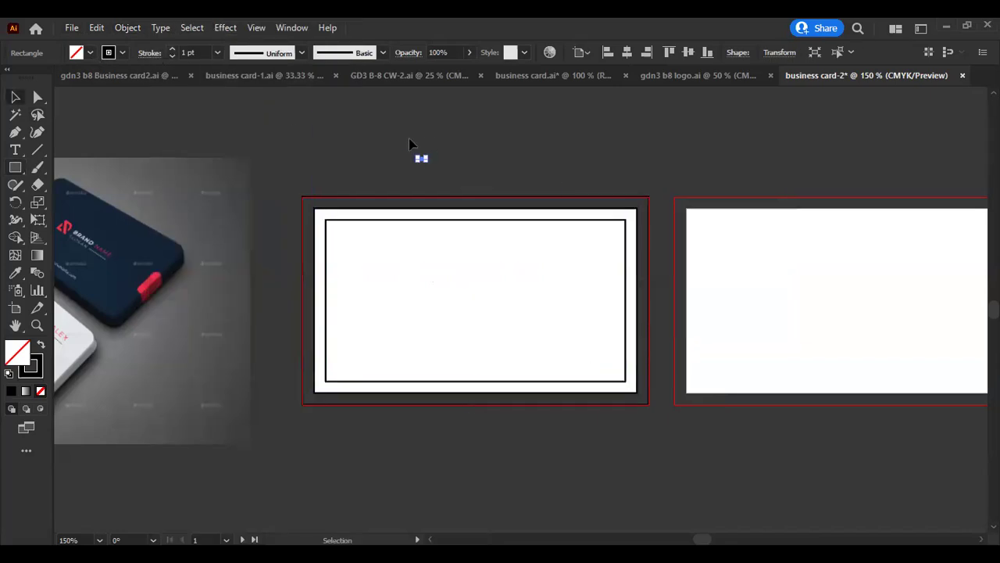
{"action": "left_click_drag", "start_coordinate": [442, 179], "coordinate": [500, 242]}
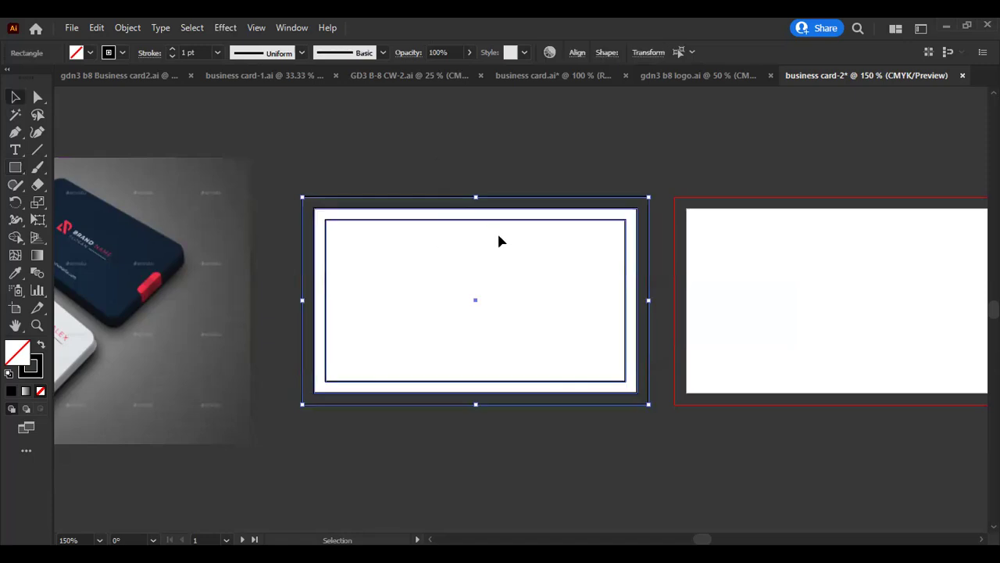
{"action": "right_click", "coordinate": [496, 222]}
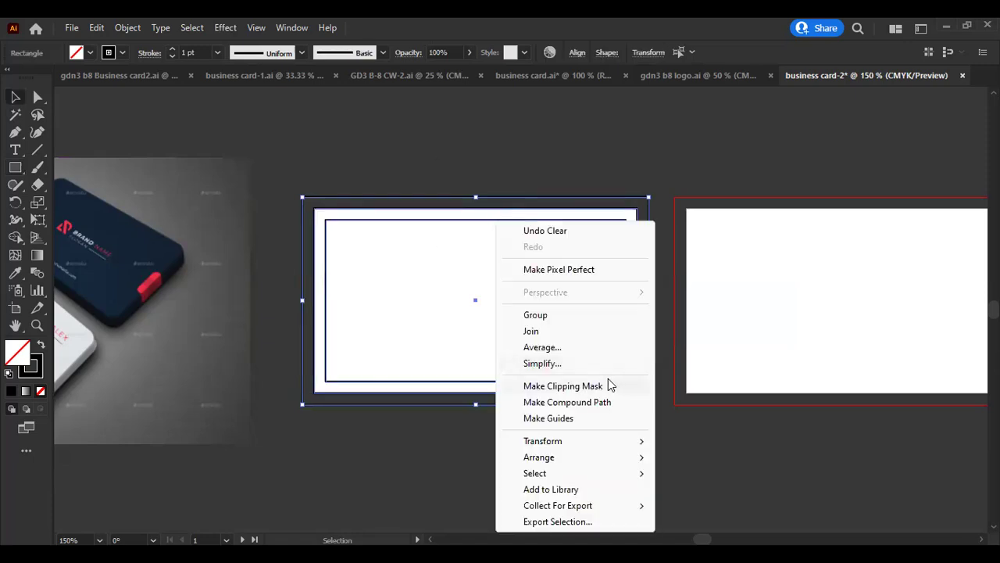
{"action": "left_click", "coordinate": [575, 423]}
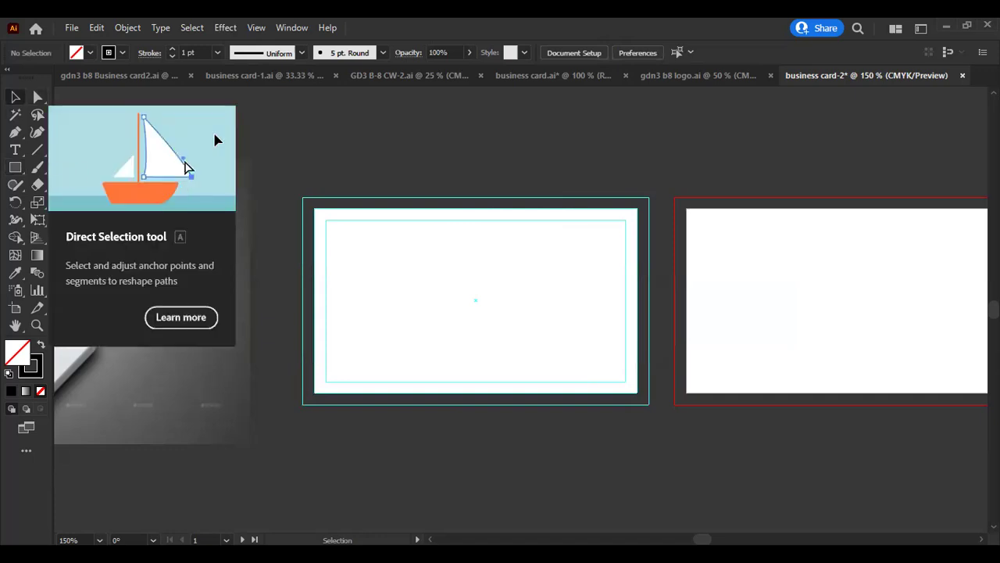
- Draw a white-filled rectangle spanning the card out to the bleed edges
{"action": "left_click", "coordinate": [14, 168]}
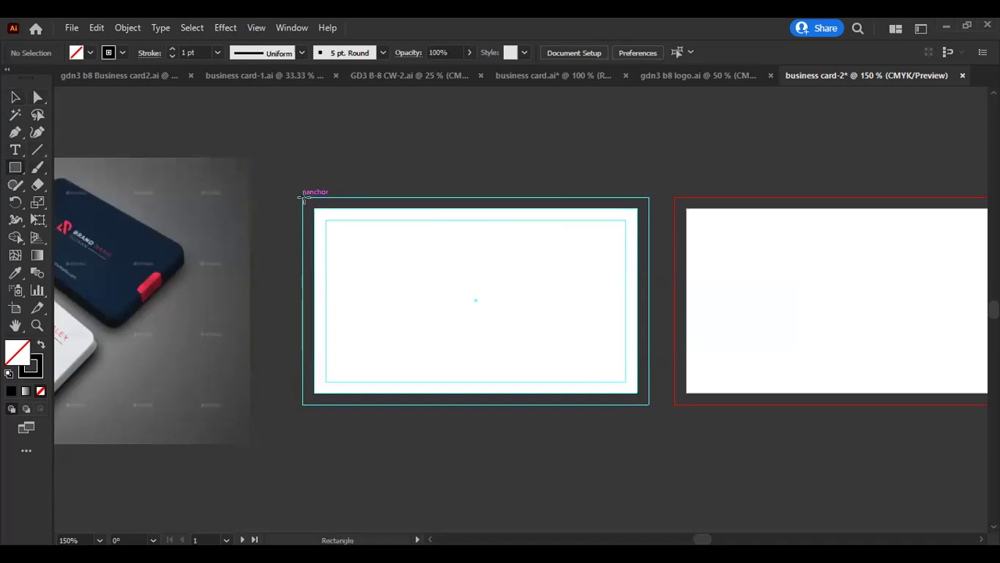
{"action": "left_click_drag", "start_coordinate": [303, 195], "coordinate": [647, 404]}
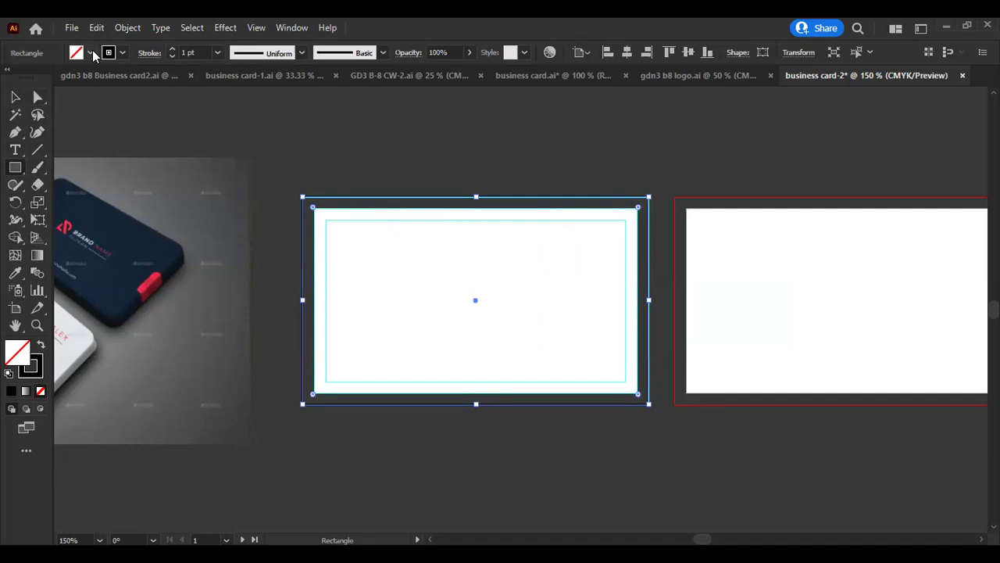
{"action": "left_click", "coordinate": [91, 53]}
{"action": "left_click", "coordinate": [30, 76]}
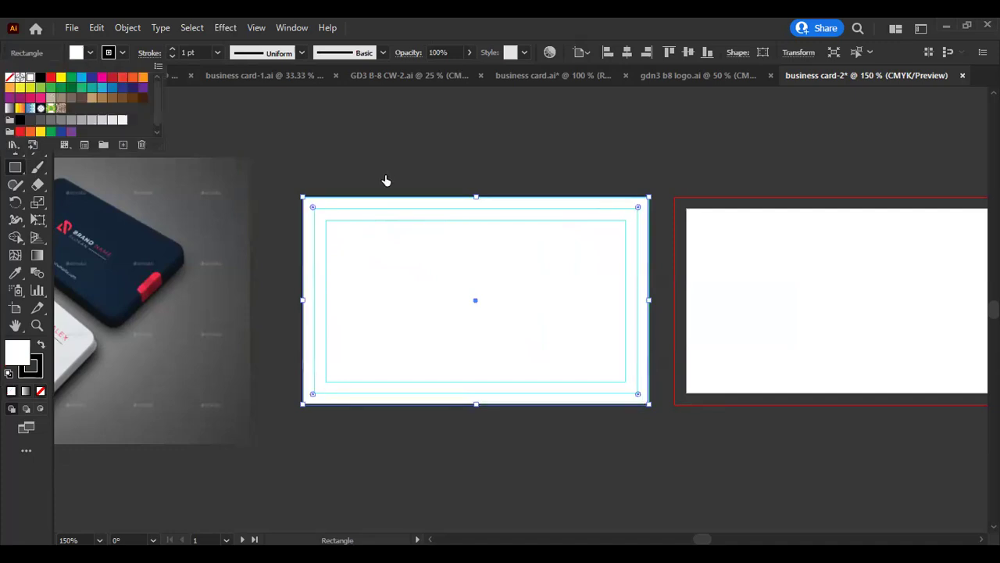
{"action": "left_click", "coordinate": [362, 186]}
{"action": "key", "text": "v"}
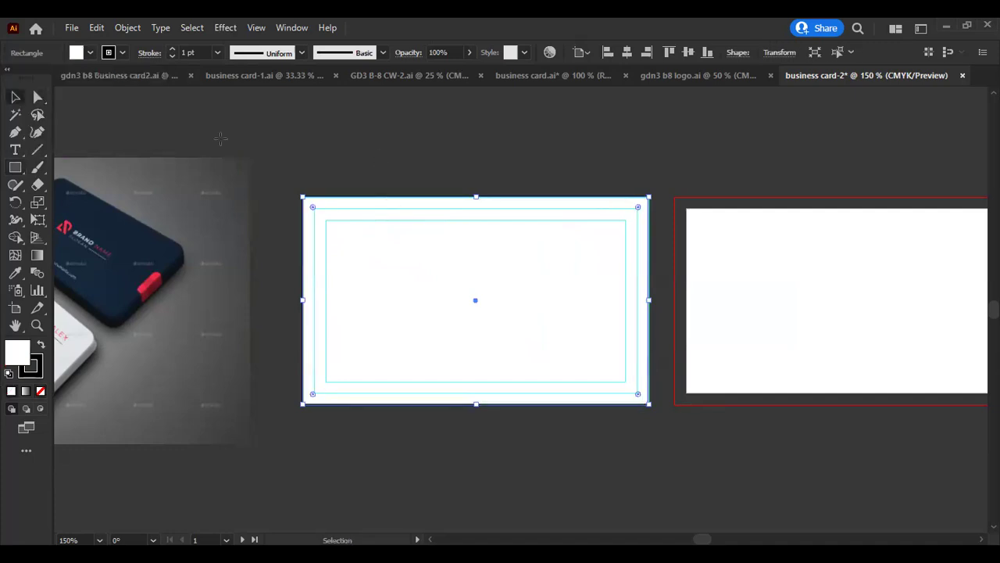
{"action": "key", "text": "a"}
{"action": "key", "text": "v"}
- Launch the QiPress keystroke display app from Windows search
{"action": "left_click", "coordinate": [92, 545]}
{"action": "type", "text": "q"}
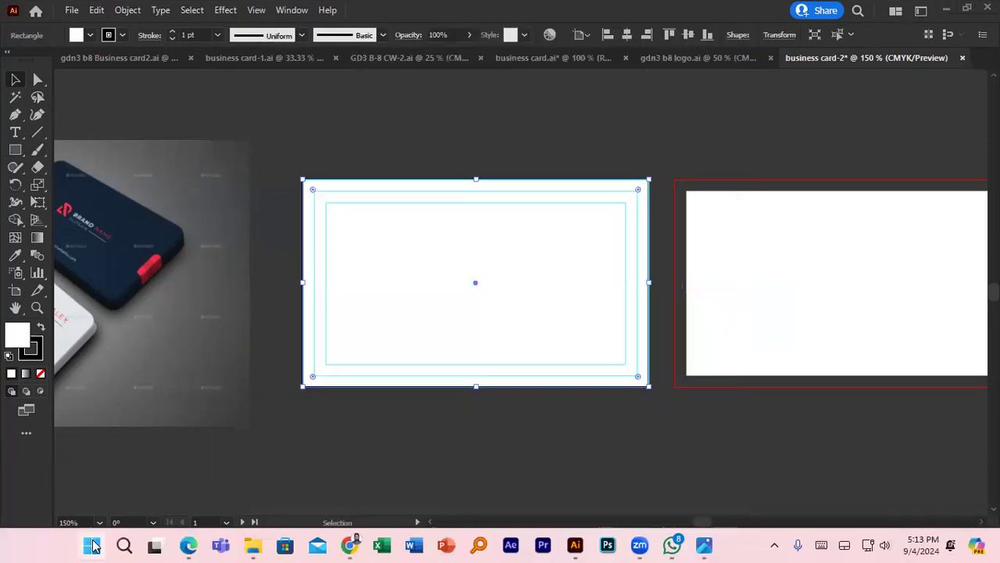
{"action": "type", "text": "ipre"}
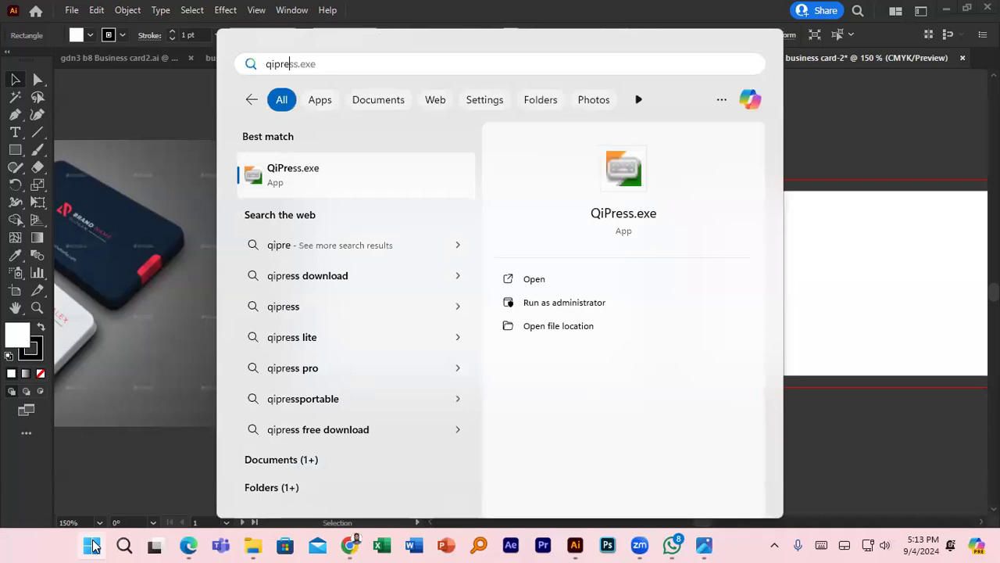
{"action": "key", "text": "Return"}
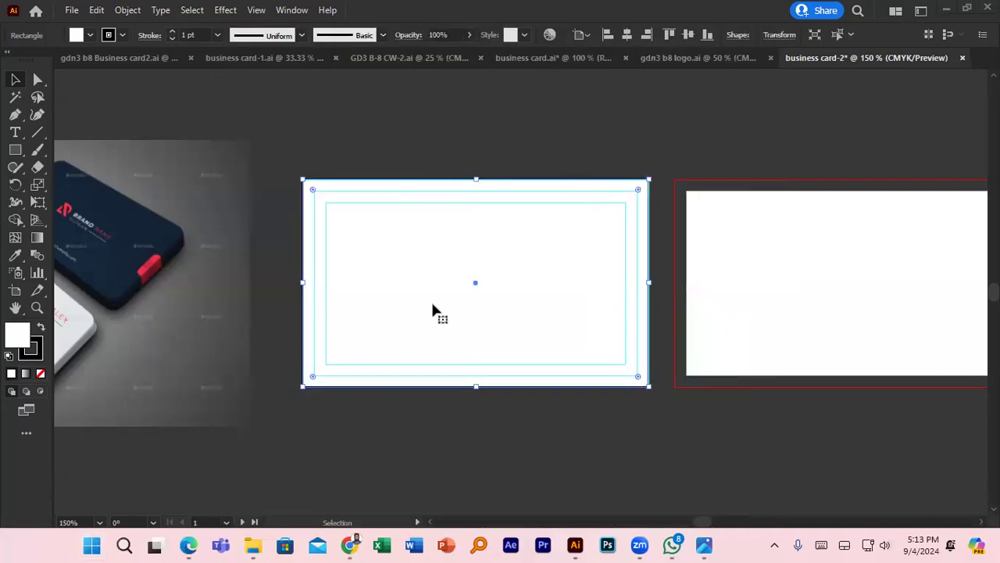
- Convert the selected rectangle into a guide with Ctrl+5
{"action": "left_click", "coordinate": [338, 219]}
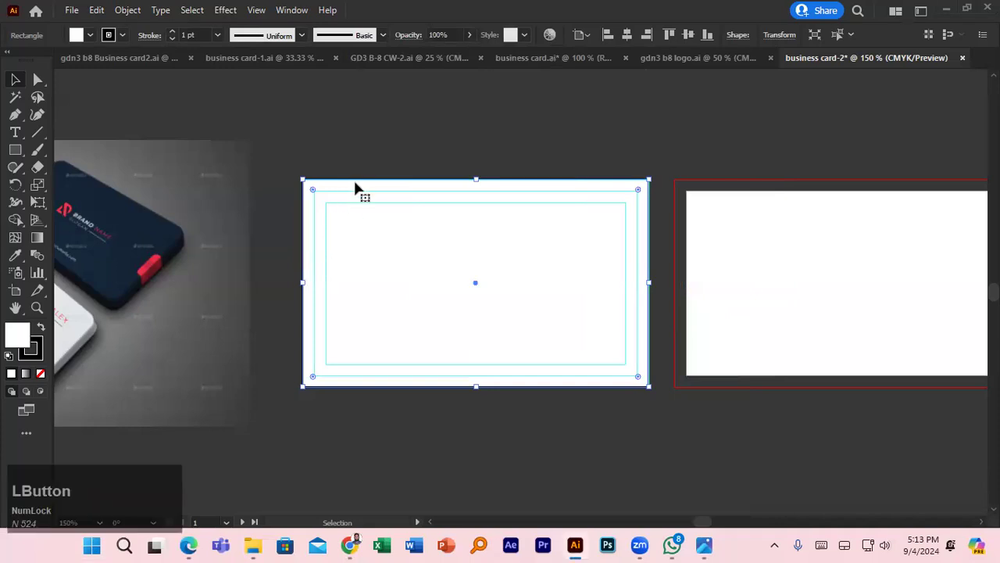
{"action": "key", "text": "ctrl+5"}
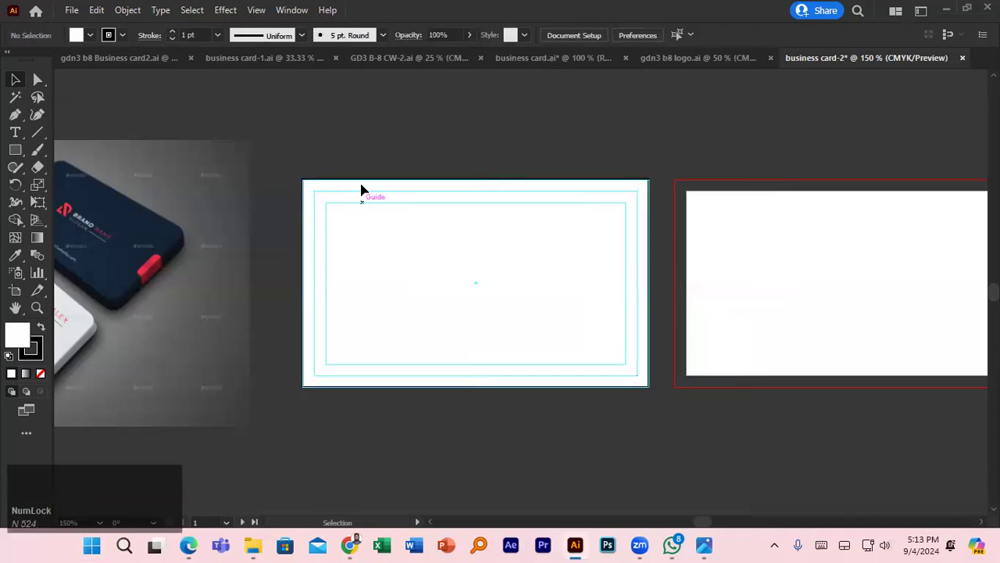
{"action": "left_click", "coordinate": [364, 149]}
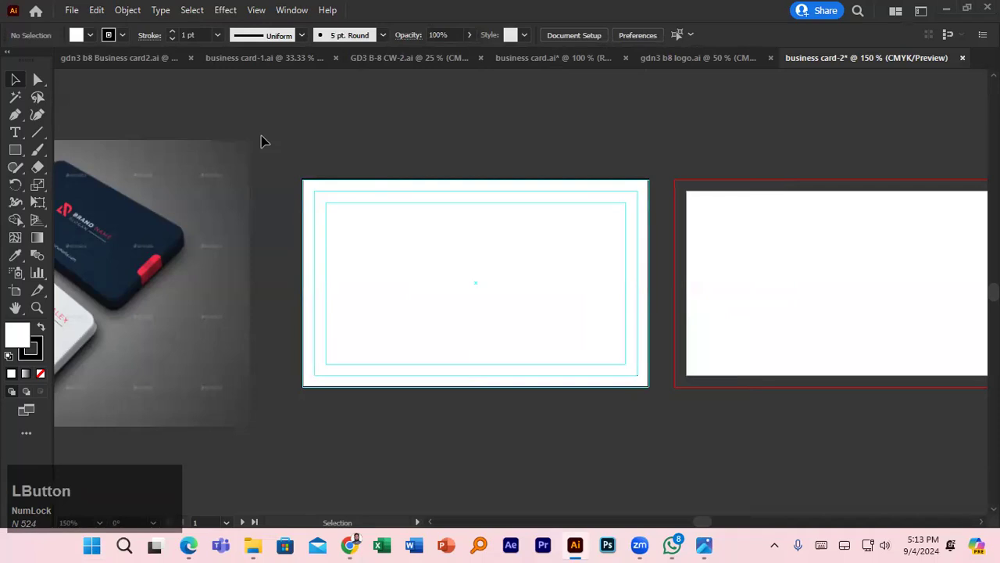
- Draw a rectangle across the card from the artboard's top-left corner
{"action": "left_click", "coordinate": [77, 35]}
{"action": "left_click", "coordinate": [14, 150]}
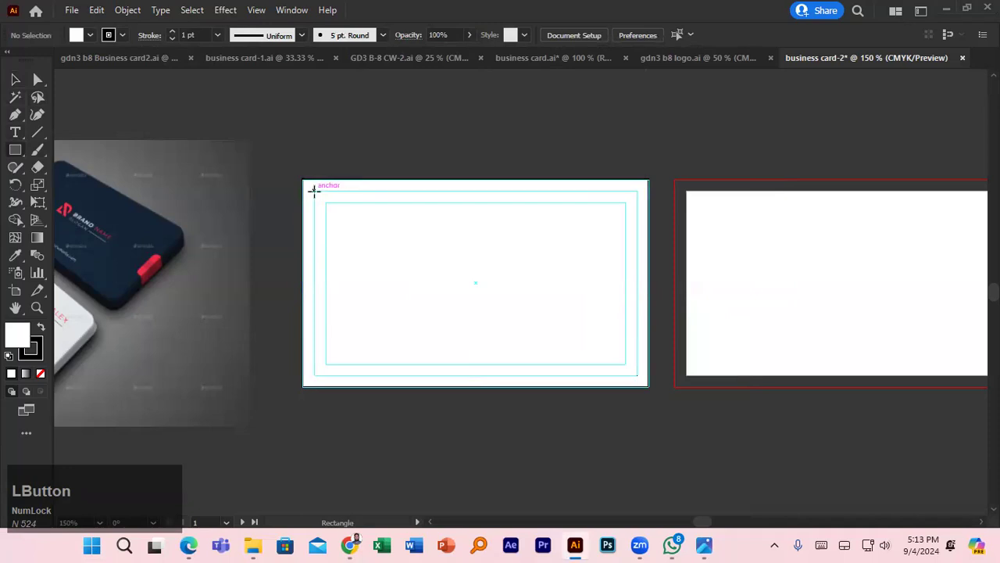
{"action": "left_click_drag", "start_coordinate": [312, 191], "coordinate": [637, 374]}
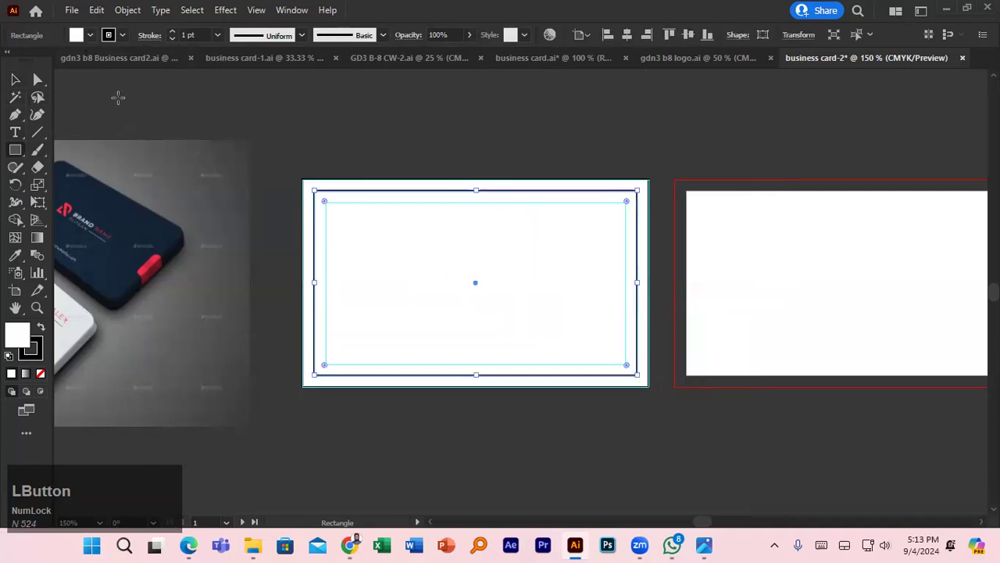
{"action": "left_click", "coordinate": [16, 80]}
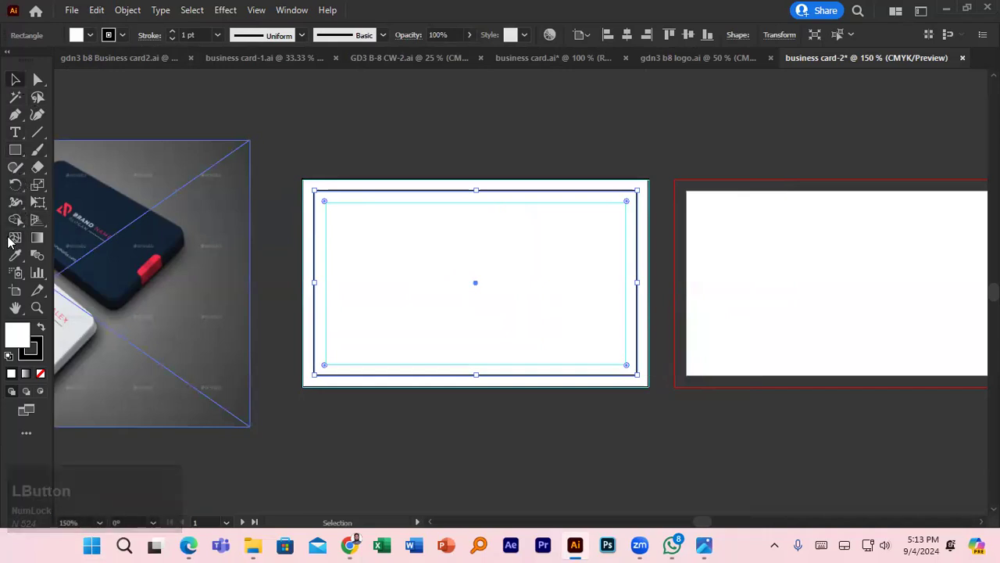
- Select the card's rectangle path by its edge
{"action": "left_click", "coordinate": [313, 153]}
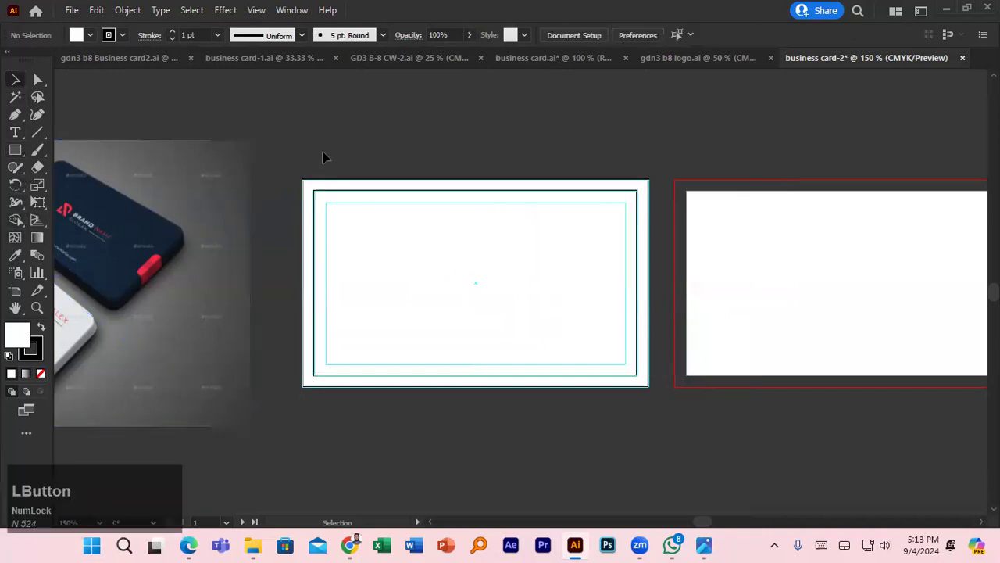
{"action": "left_click_drag", "start_coordinate": [328, 155], "coordinate": [331, 156]}
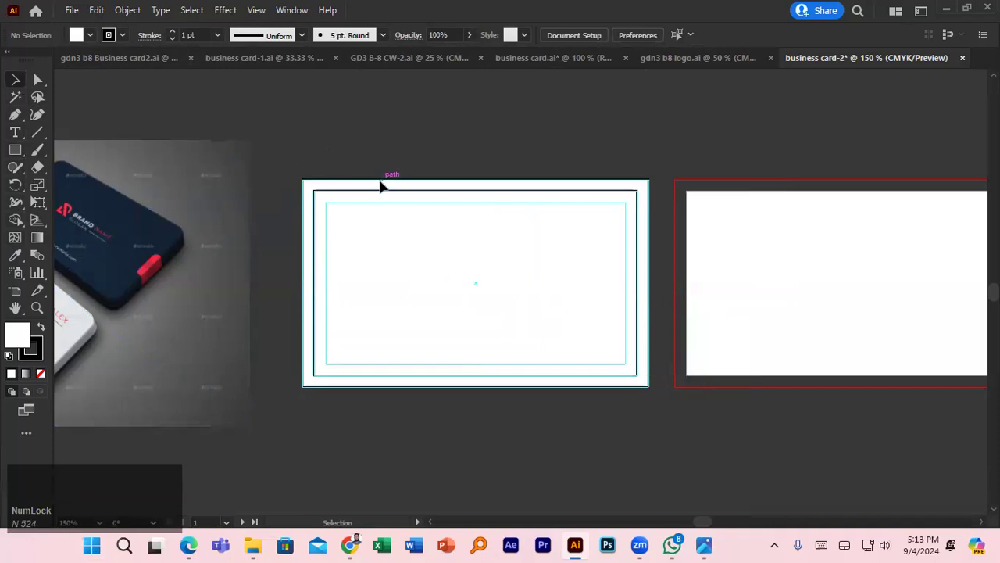
{"action": "left_click", "coordinate": [380, 185]}
{"action": "key", "text": "ctrl"}
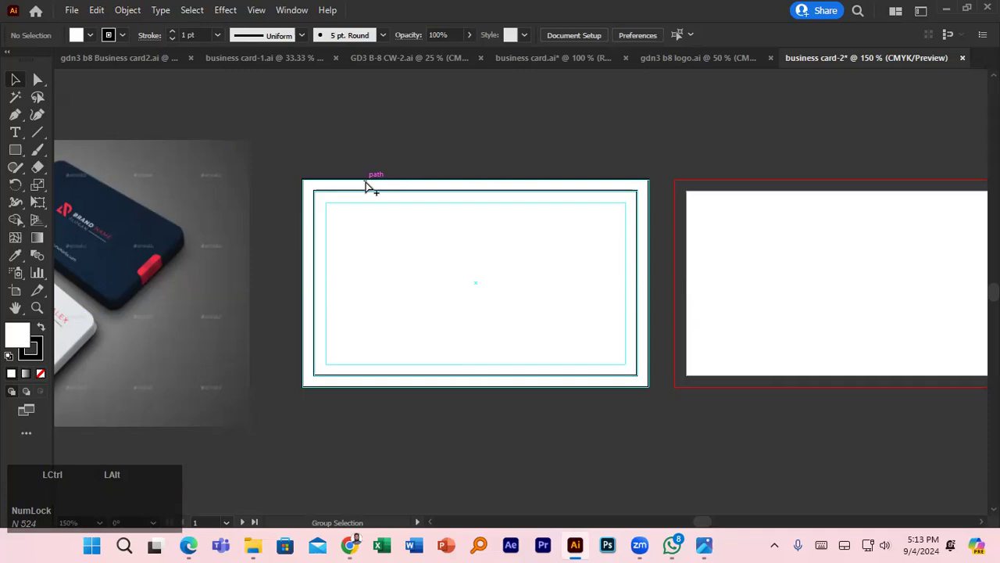
{"action": "left_click", "coordinate": [365, 181], "text": "ctrl+alt"}
{"action": "left_click", "coordinate": [375, 160]}
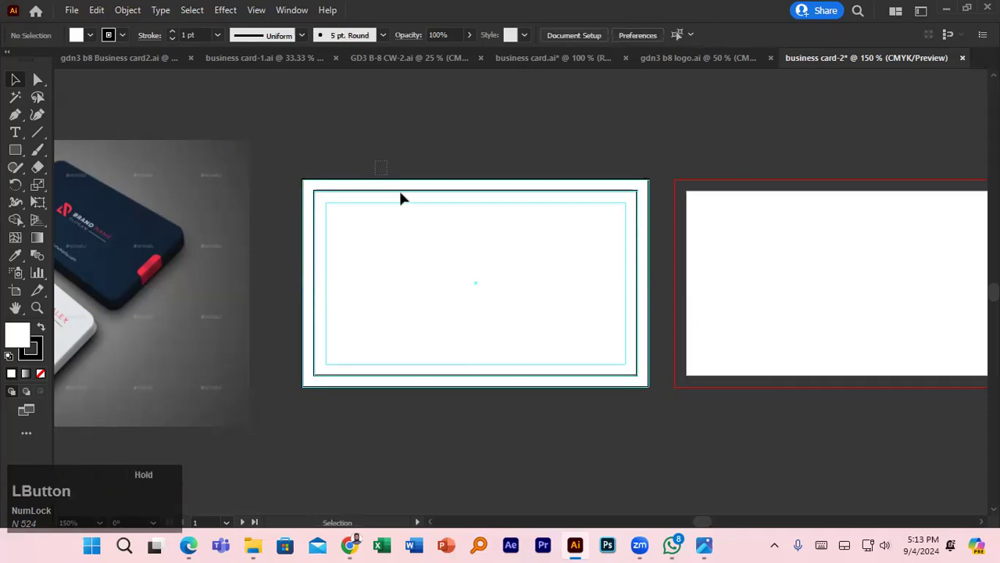
{"action": "left_click_drag", "start_coordinate": [419, 219], "coordinate": [430, 232]}
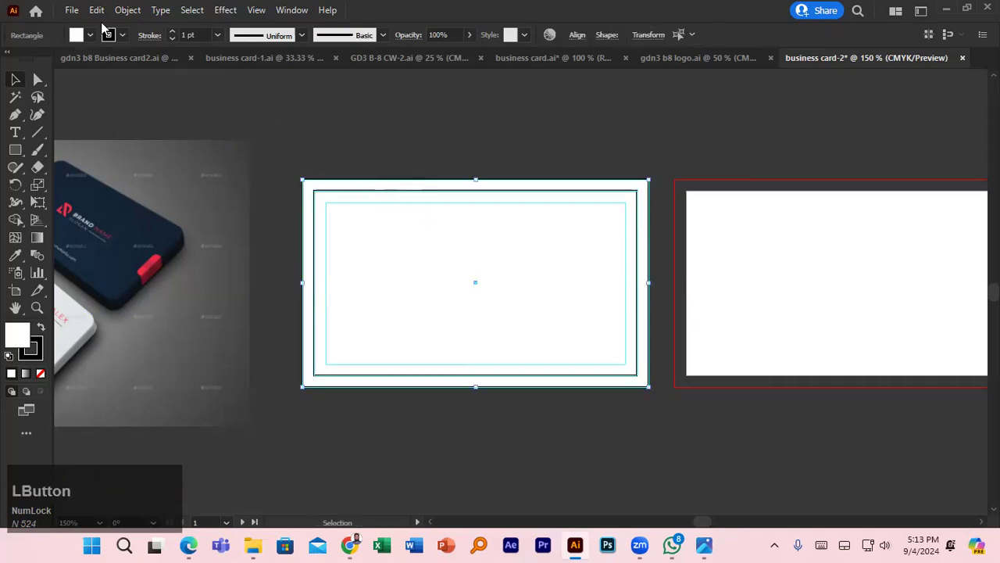
- Copy the rectangle and paste it onto all artboards, then deselect
{"action": "key", "text": "ctrl"}
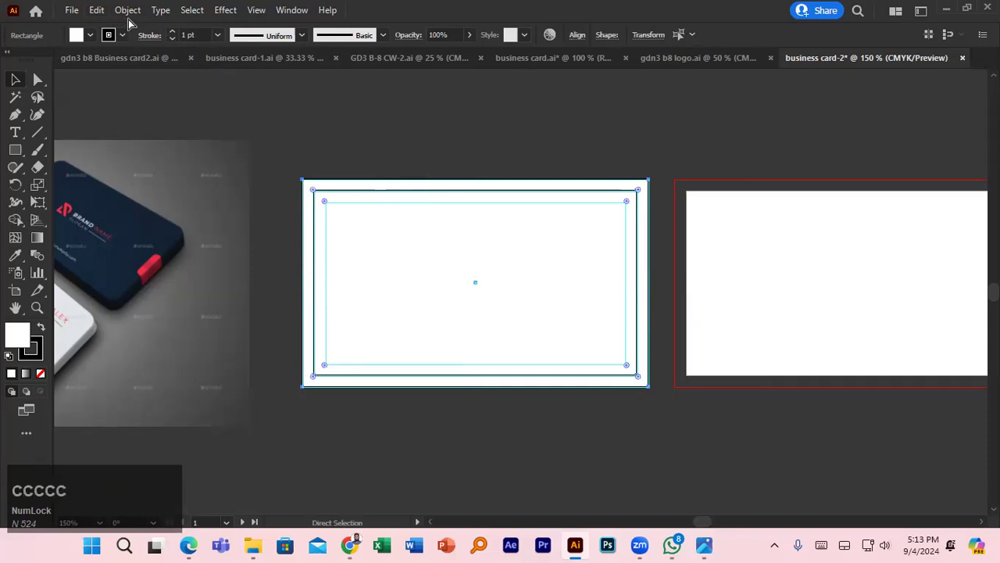
{"action": "left_click", "coordinate": [95, 15]}
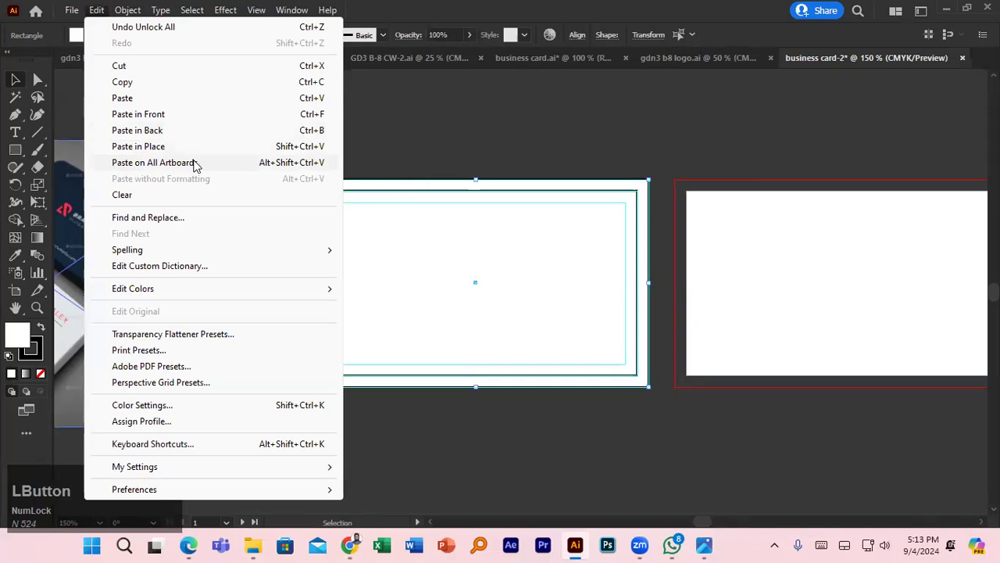
{"action": "left_click", "coordinate": [194, 163]}
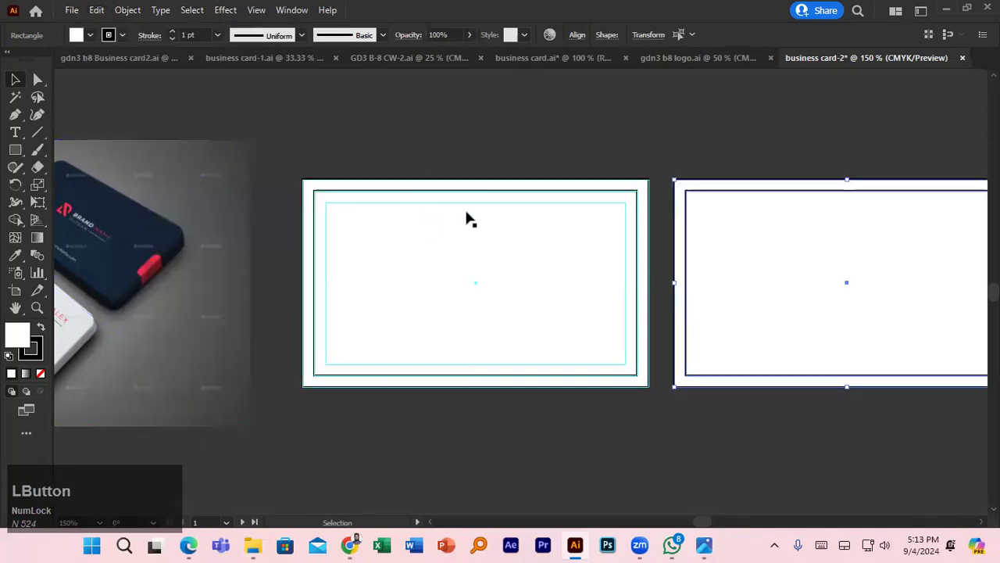
{"action": "left_click", "coordinate": [731, 149]}
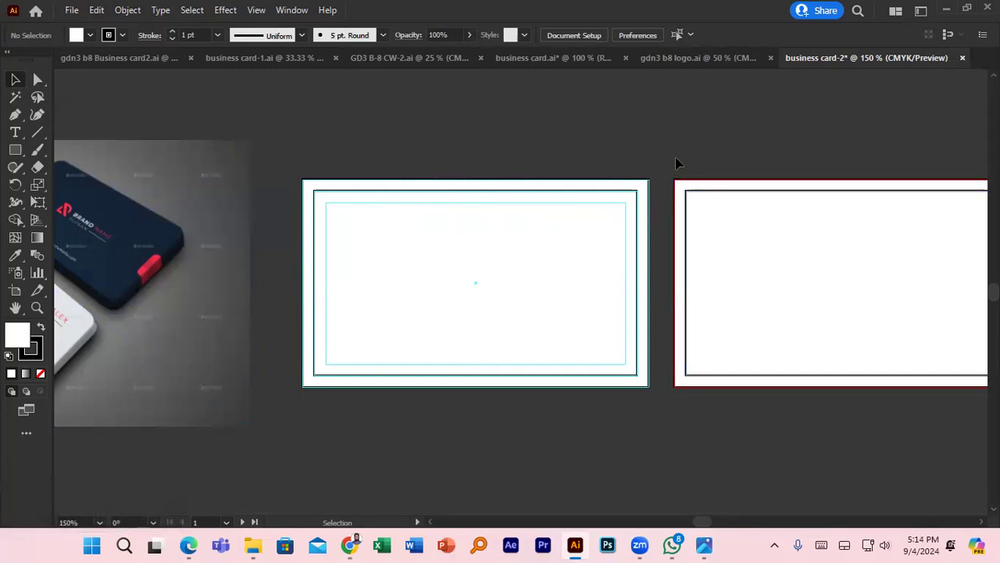
{"action": "left_click", "coordinate": [592, 139]}
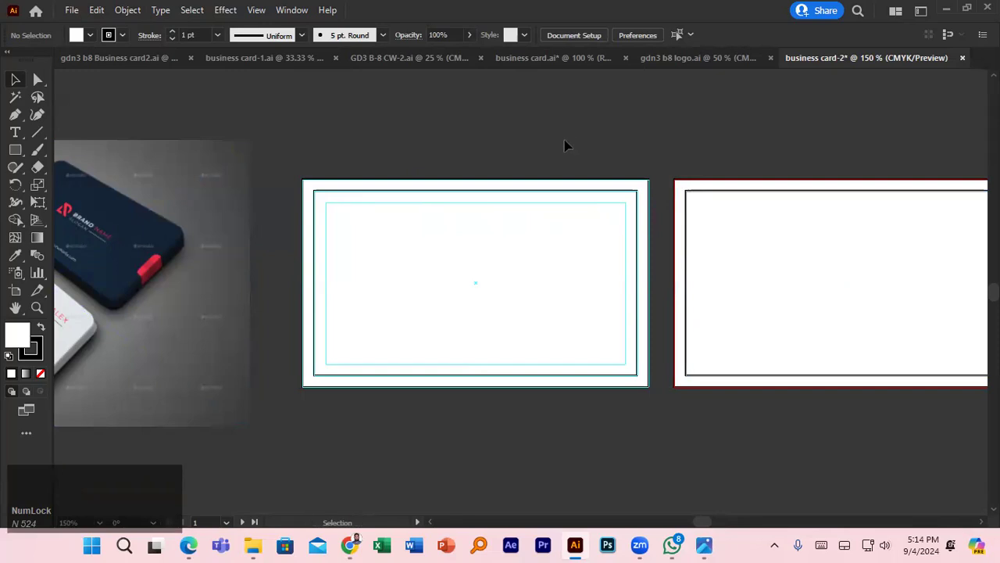
{"action": "key", "text": "space"}
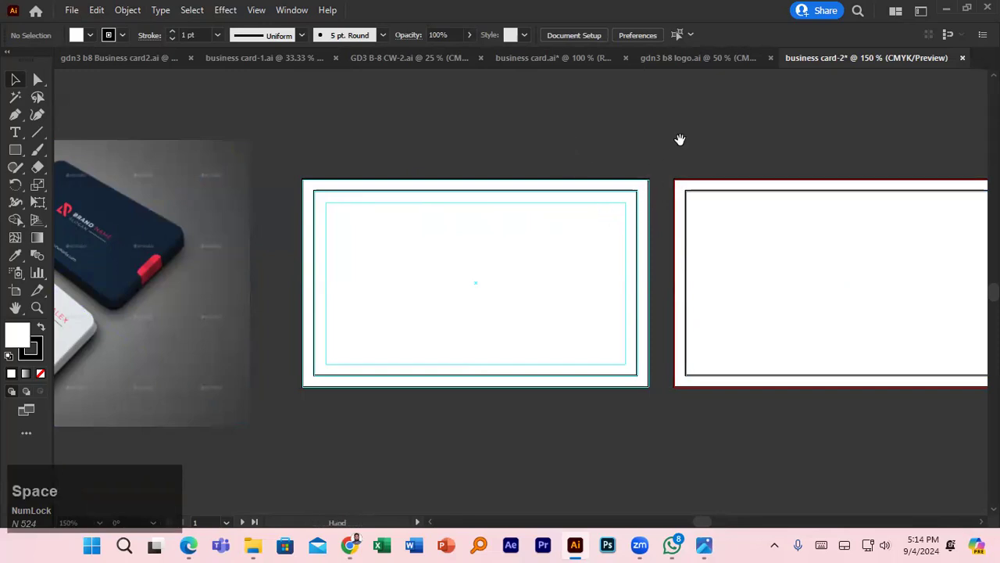
- Eyedropper the navy card colour from the photo into the first card's inner rectangle
{"action": "left_click", "coordinate": [383, 185]}
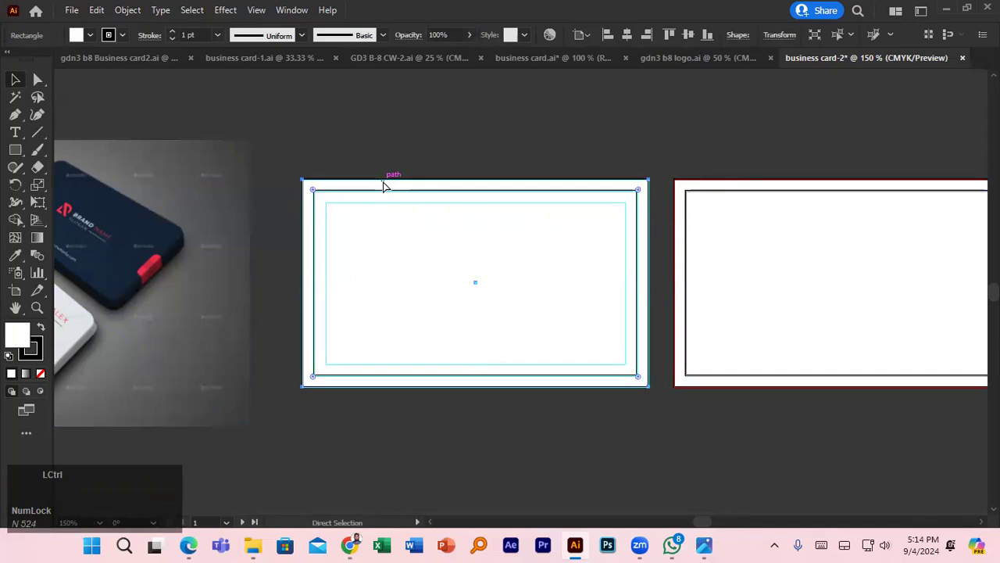
{"action": "left_click", "coordinate": [384, 170]}
{"action": "left_click", "coordinate": [400, 268]}
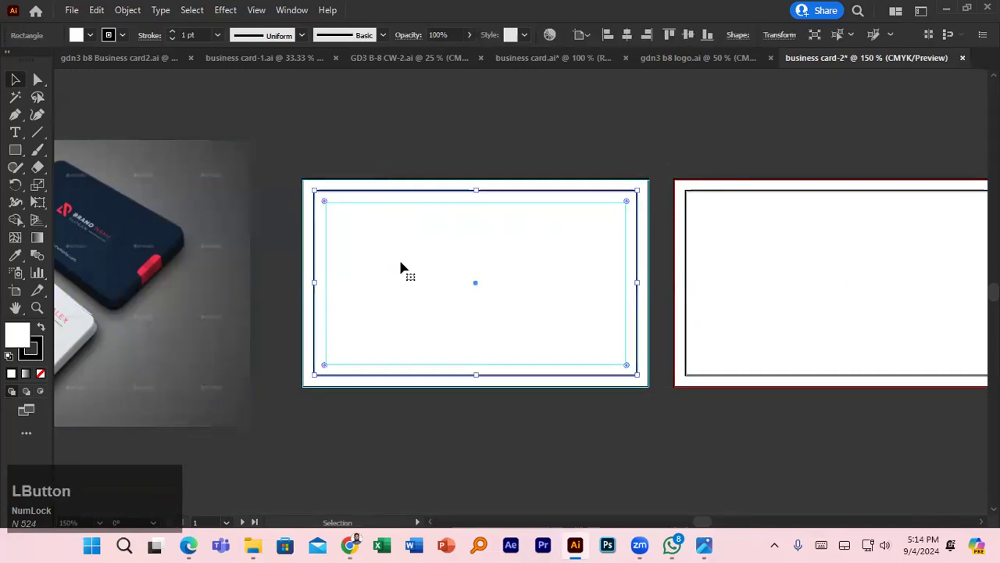
{"action": "left_click", "coordinate": [15, 255]}
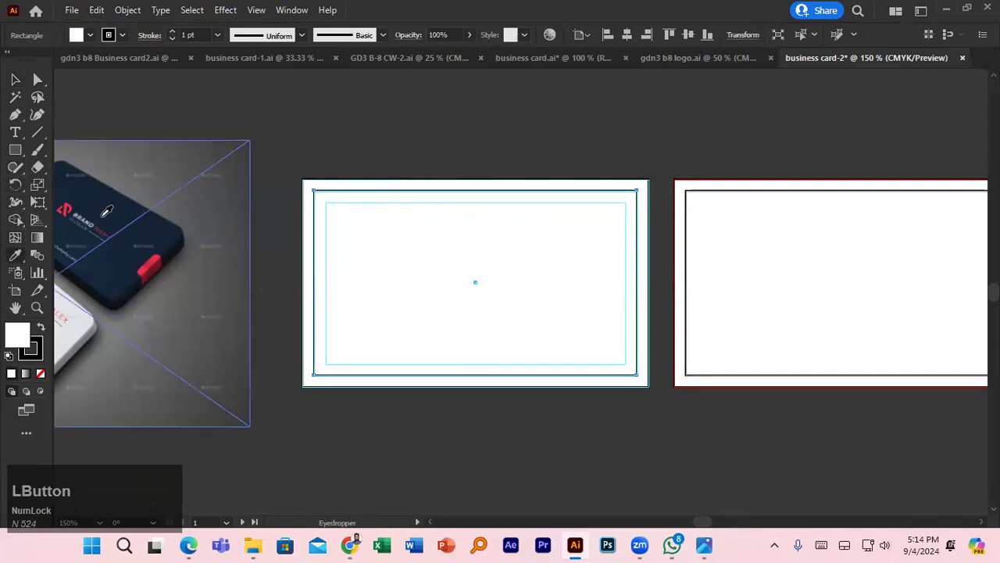
{"action": "left_click", "coordinate": [110, 196]}
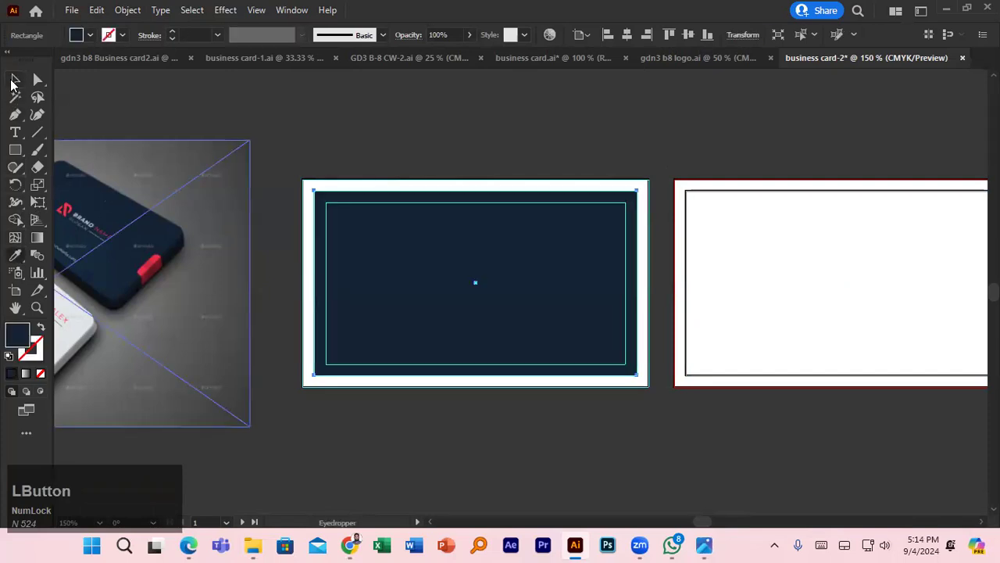
{"action": "left_click", "coordinate": [15, 80]}
{"action": "left_click", "coordinate": [398, 146]}
- Draw a small circle above the card artboards with the Ellipse tool
{"action": "left_click_drag", "start_coordinate": [336, 161], "coordinate": [487, 185]}
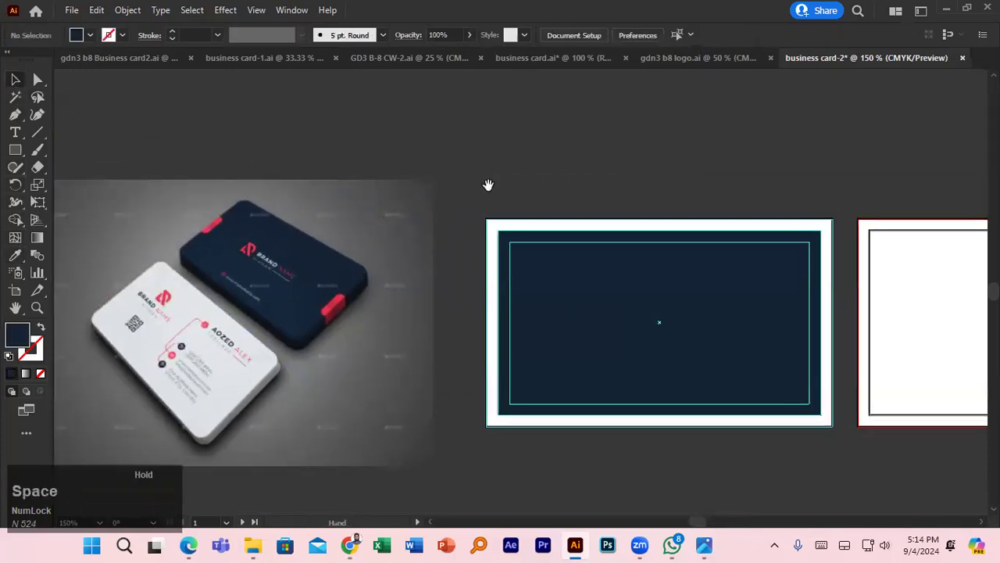
{"action": "right_click", "coordinate": [15, 150]}
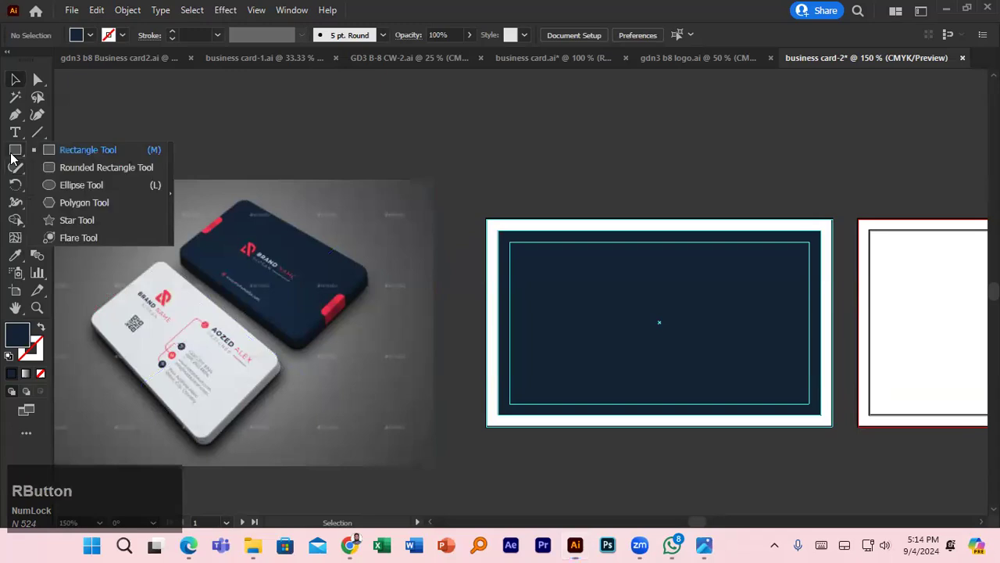
{"action": "left_click", "coordinate": [79, 182]}
{"action": "left_click_drag", "start_coordinate": [330, 165], "coordinate": [286, 286]}
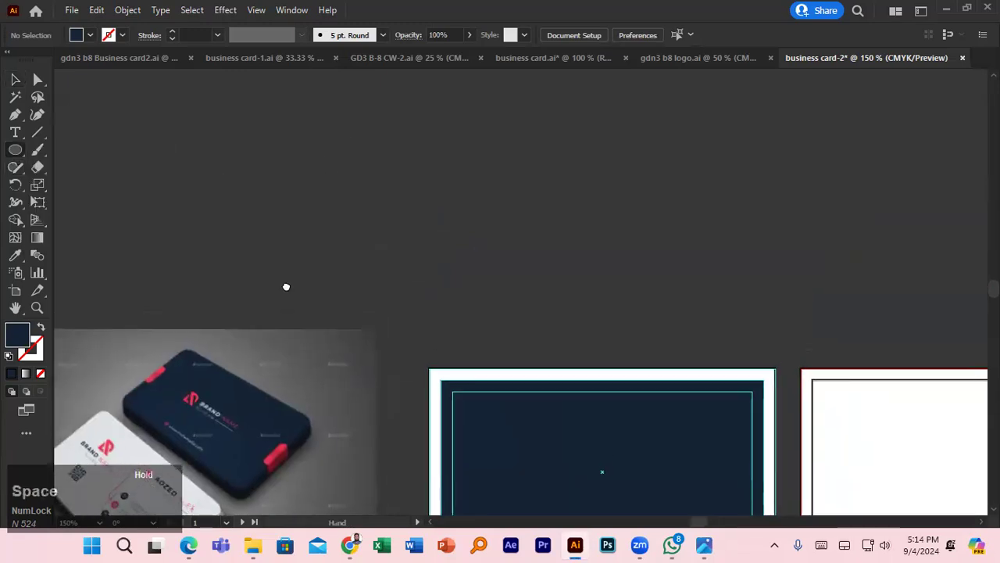
{"action": "left_click_drag", "start_coordinate": [341, 219], "coordinate": [379, 254]}
- Set the circle's fill to None and its stroke to red
{"action": "left_click", "coordinate": [90, 36]}
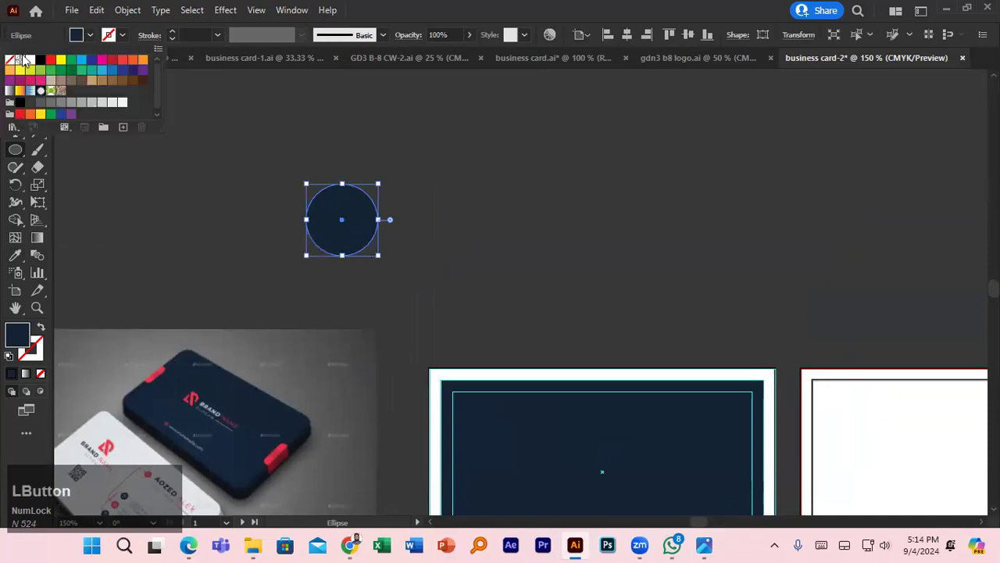
{"action": "left_click", "coordinate": [10, 60]}
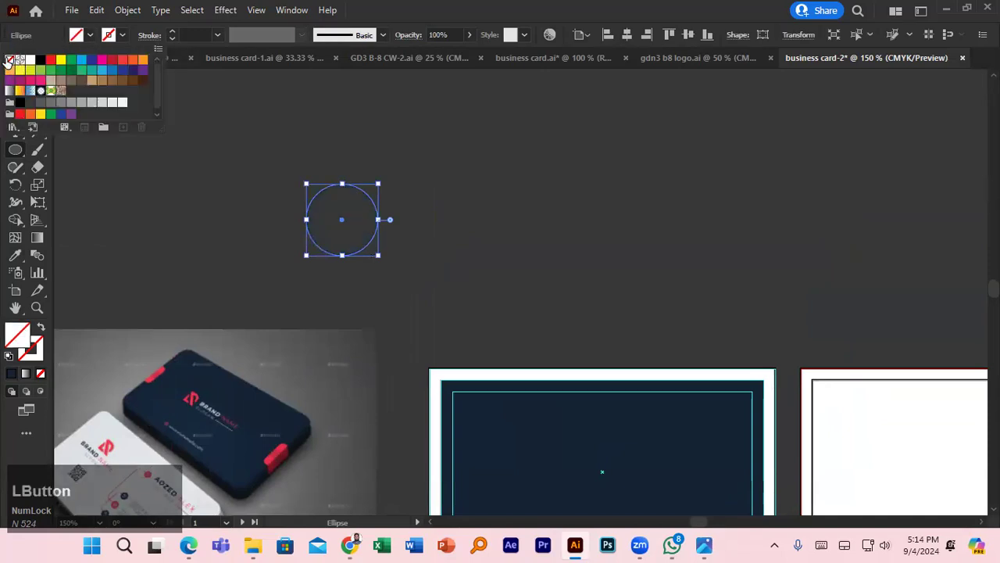
{"action": "left_click", "coordinate": [121, 36]}
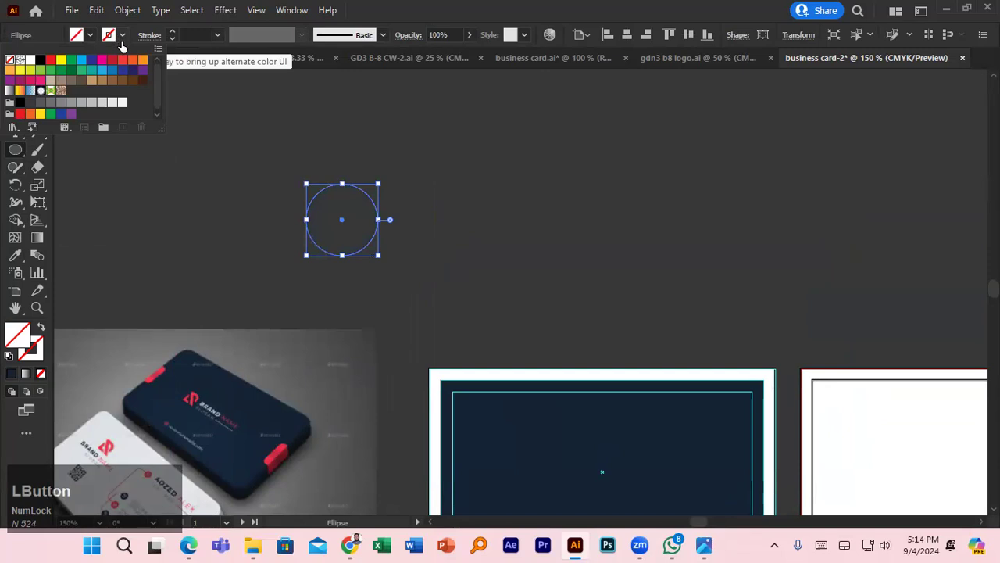
{"action": "left_click", "coordinate": [49, 60]}
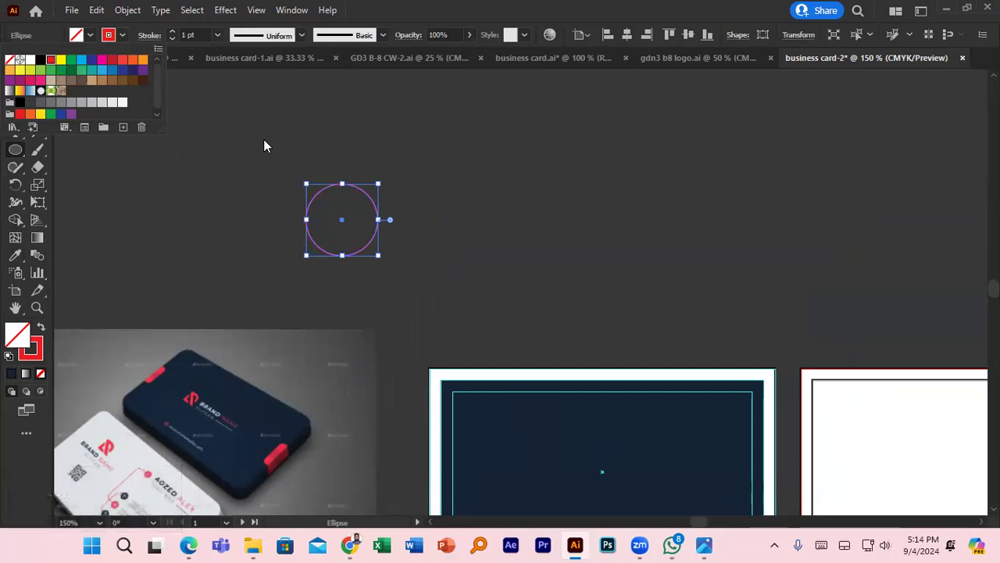
{"action": "left_click", "coordinate": [379, 258]}
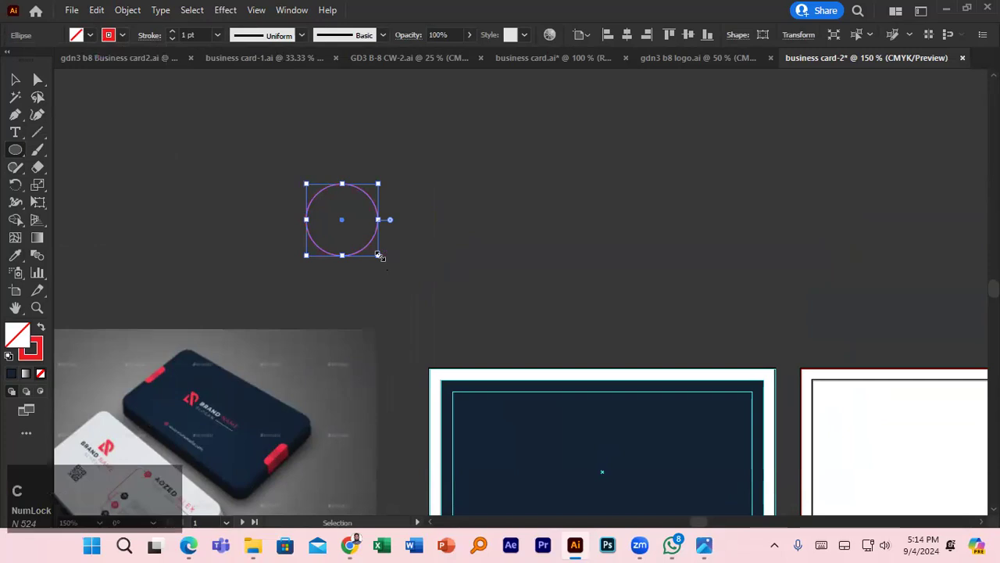
- Add a larger concentric copy of the circle, about 1.03 in wide
{"action": "left_click_drag", "start_coordinate": [380, 256], "coordinate": [405, 275]}
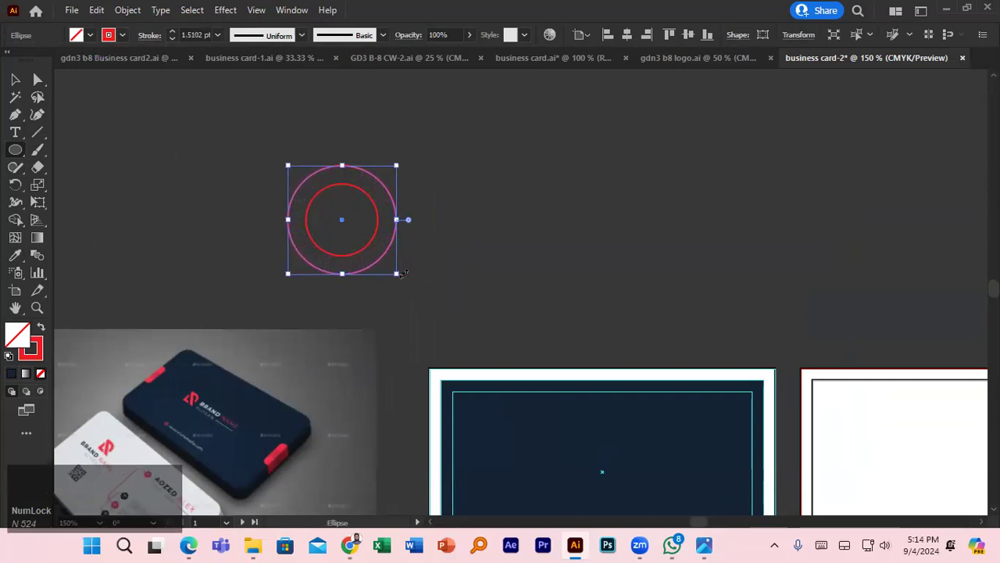
{"action": "left_click", "coordinate": [15, 80]}
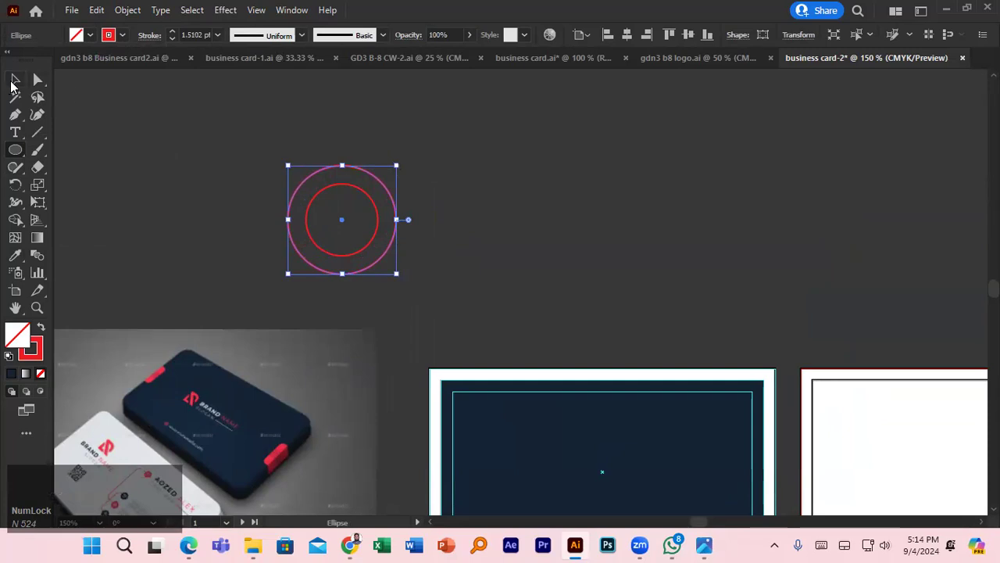
{"action": "left_click", "coordinate": [518, 161]}
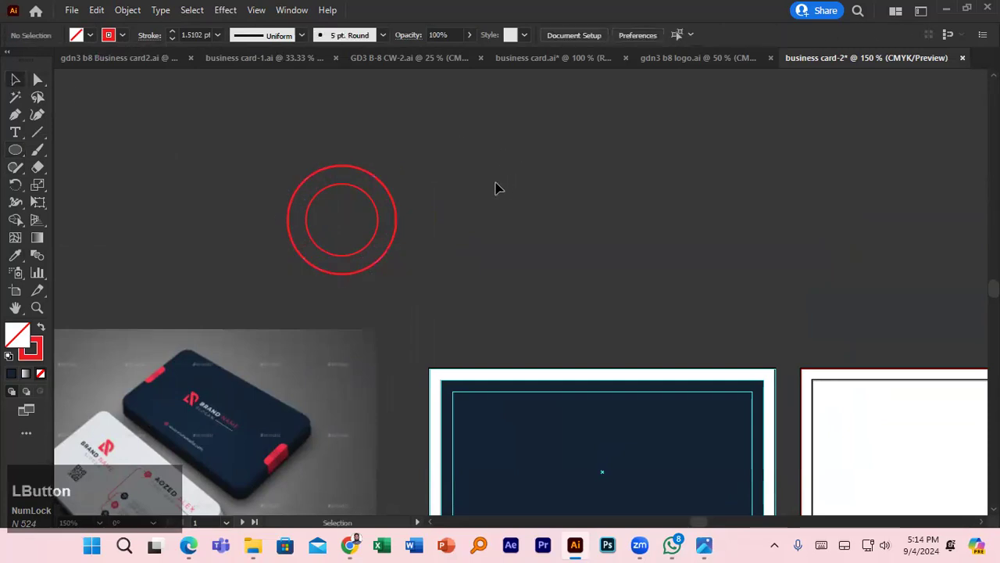
- Draw horizontal lines left from the circles' tops and copy them to the bottoms
{"action": "left_click", "coordinate": [37, 132]}
{"action": "left_click_drag", "start_coordinate": [341, 218], "coordinate": [341, 161]}
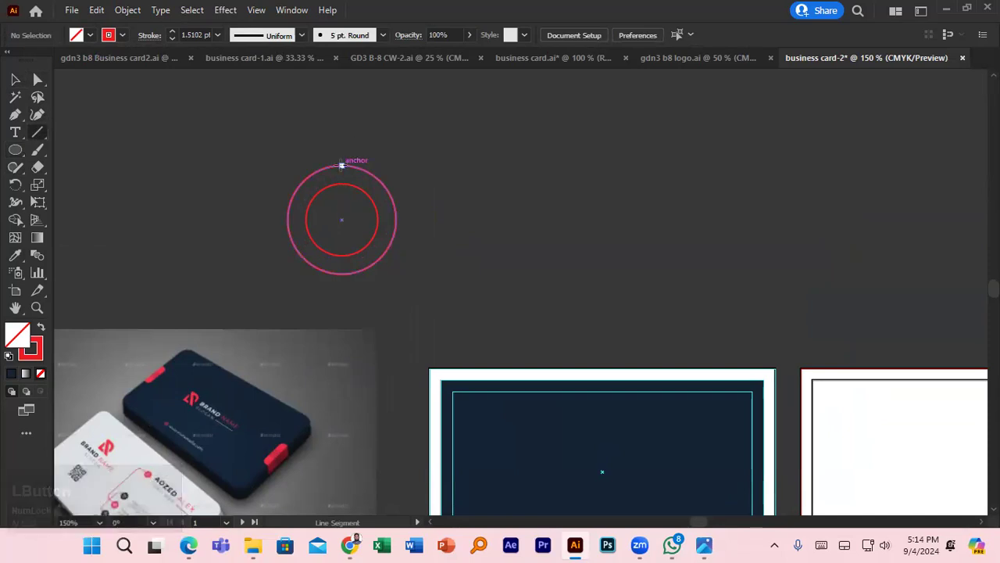
{"action": "left_click_drag", "start_coordinate": [342, 165], "coordinate": [321, 185]}
{"action": "key", "text": "v"}
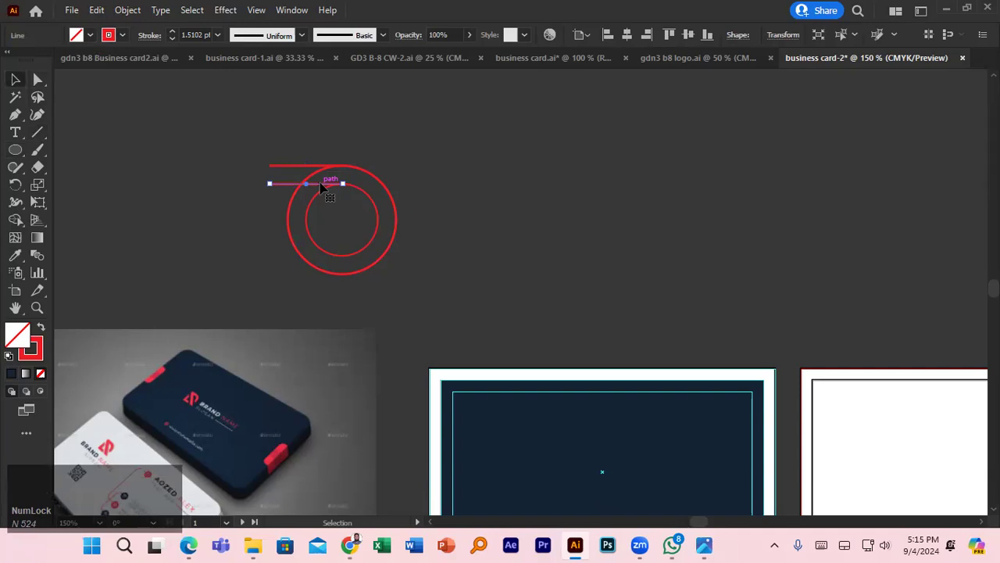
{"action": "left_click", "coordinate": [311, 153]}
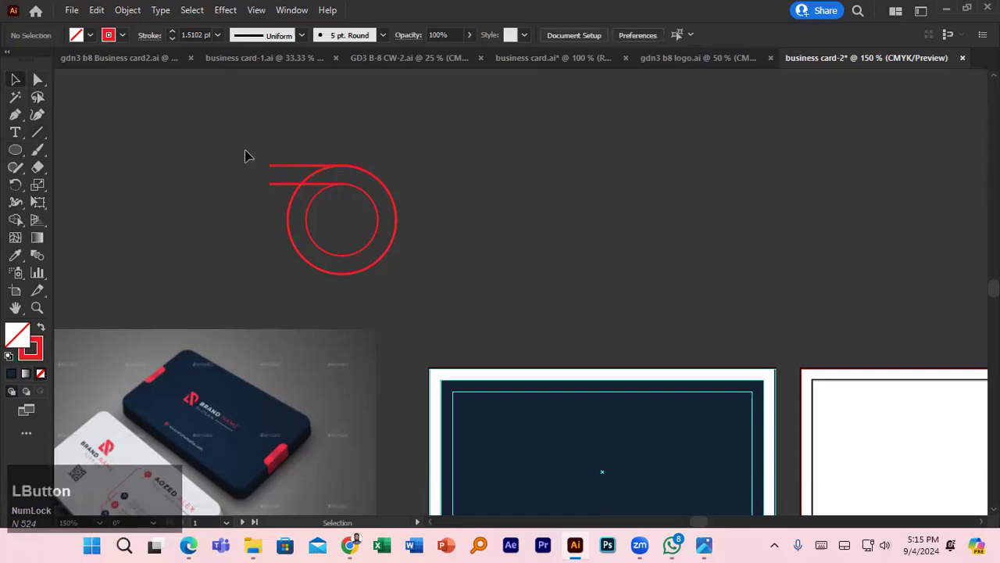
{"action": "left_click_drag", "start_coordinate": [268, 152], "coordinate": [284, 277]}
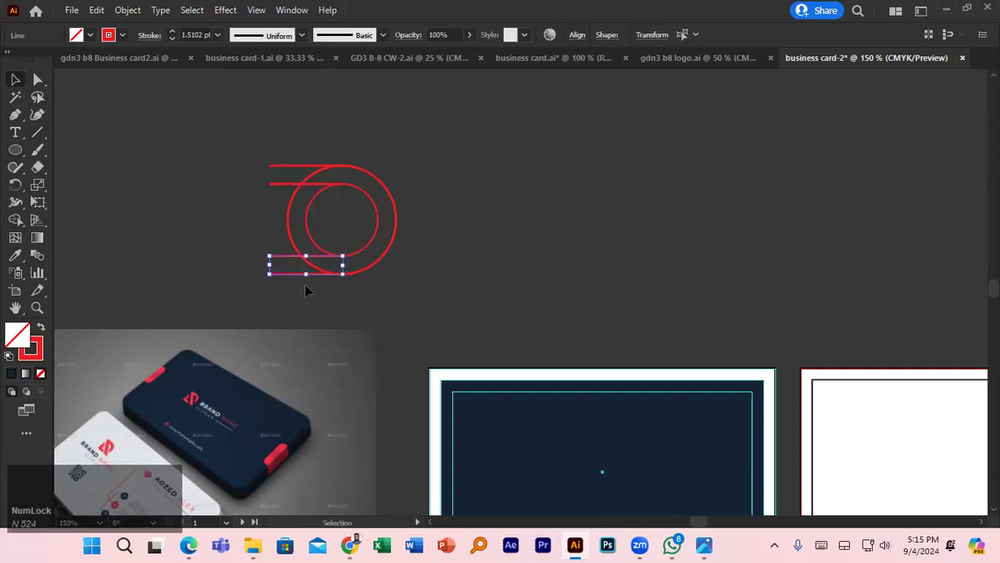
{"action": "left_click", "coordinate": [387, 295]}
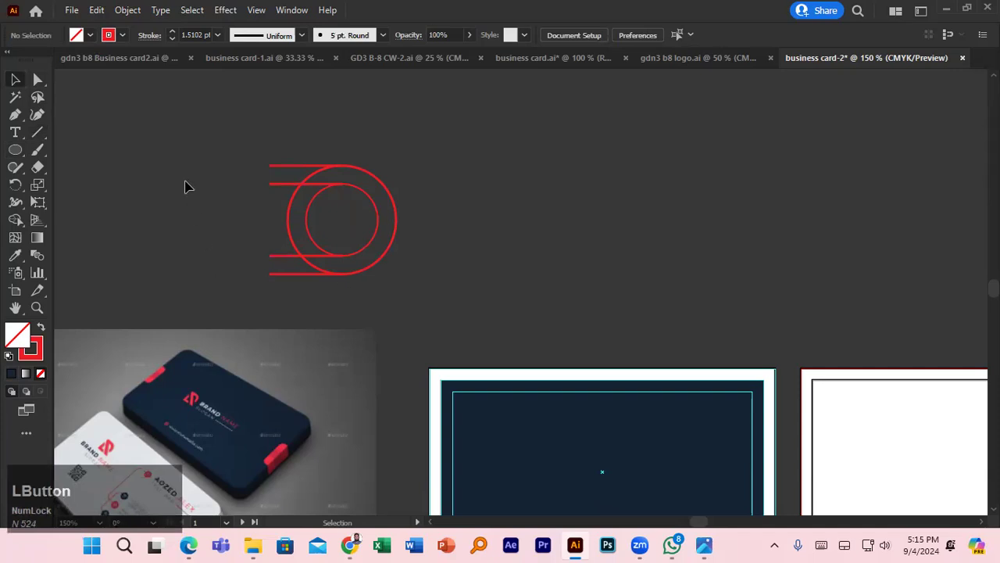
- Draw a vertical line across all four horizontals and add a copy just left of it
{"action": "left_click", "coordinate": [38, 133]}
{"action": "left_click_drag", "start_coordinate": [306, 274], "coordinate": [306, 154]}
{"action": "left_click_drag", "start_coordinate": [306, 175], "coordinate": [304, 293]}
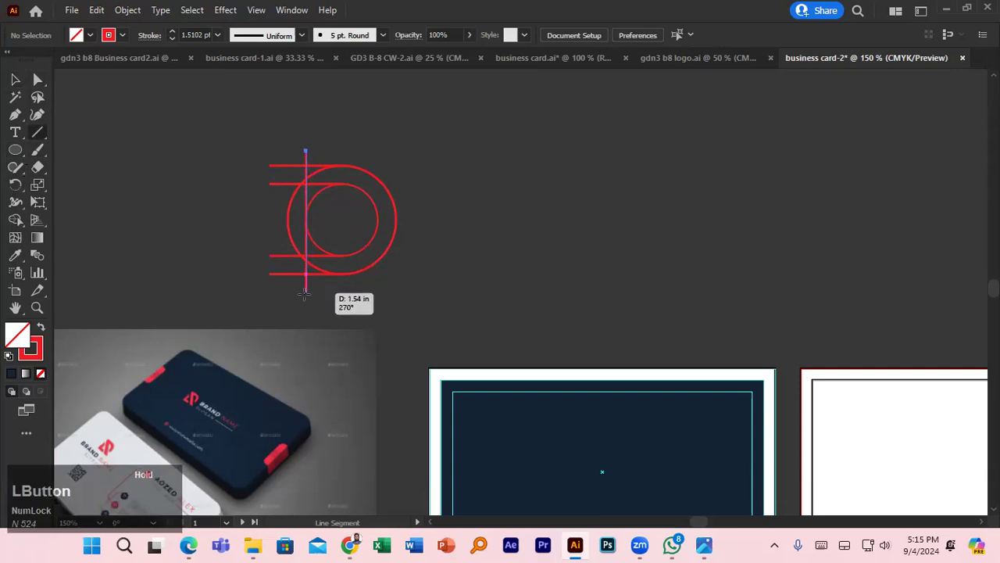
{"action": "left_click_drag", "start_coordinate": [304, 293], "coordinate": [305, 293]}
{"action": "left_click", "coordinate": [15, 78]}
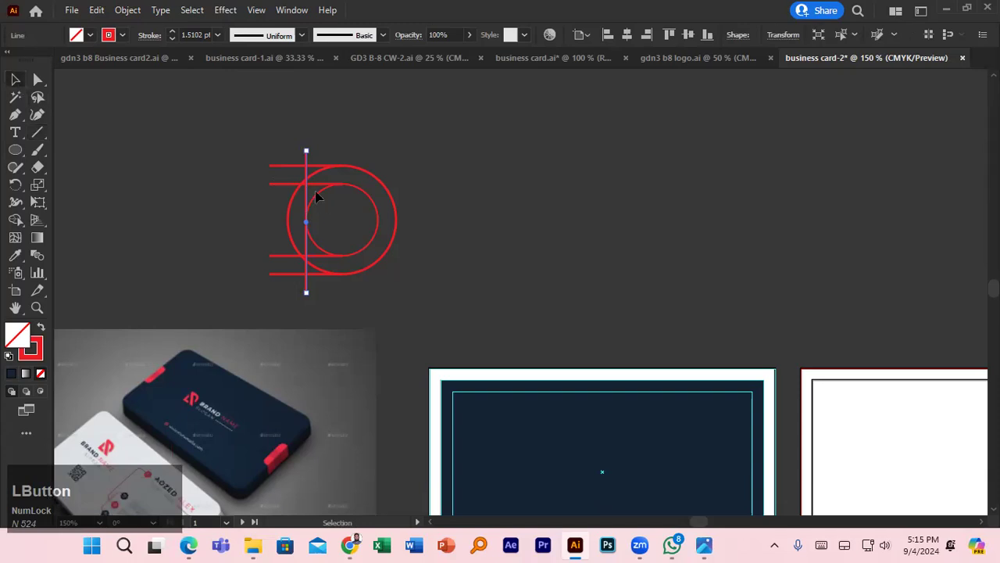
{"action": "left_click_drag", "start_coordinate": [308, 200], "coordinate": [290, 204]}
{"action": "left_click", "coordinate": [470, 246]}
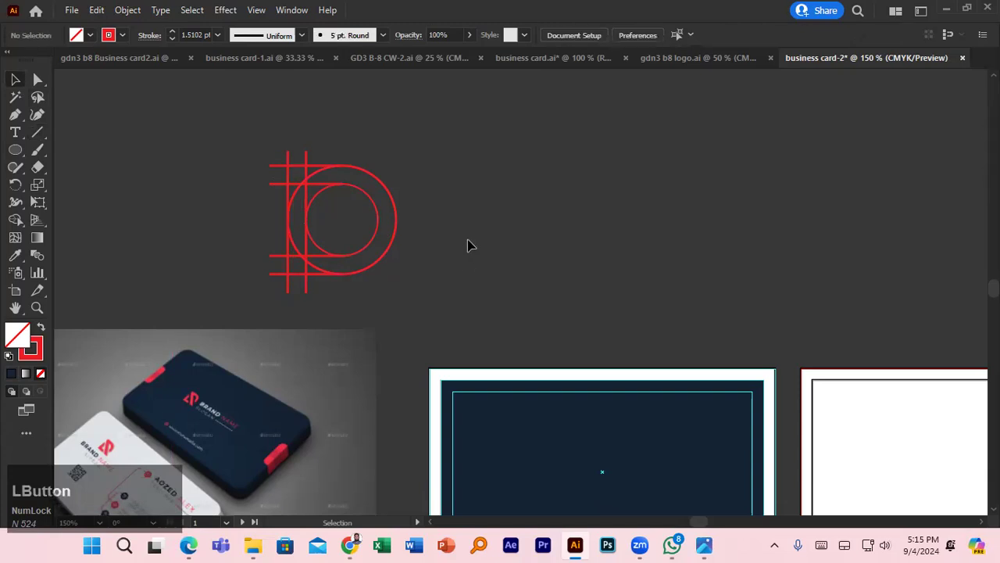
{"action": "scroll", "coordinate": [464, 242], "scroll_direction": "up", "scroll_amount": 3}
- Select all the red construction paths and merge the ring regions with Shape Builder
{"action": "left_click_drag", "start_coordinate": [433, 223], "coordinate": [742, 279]}
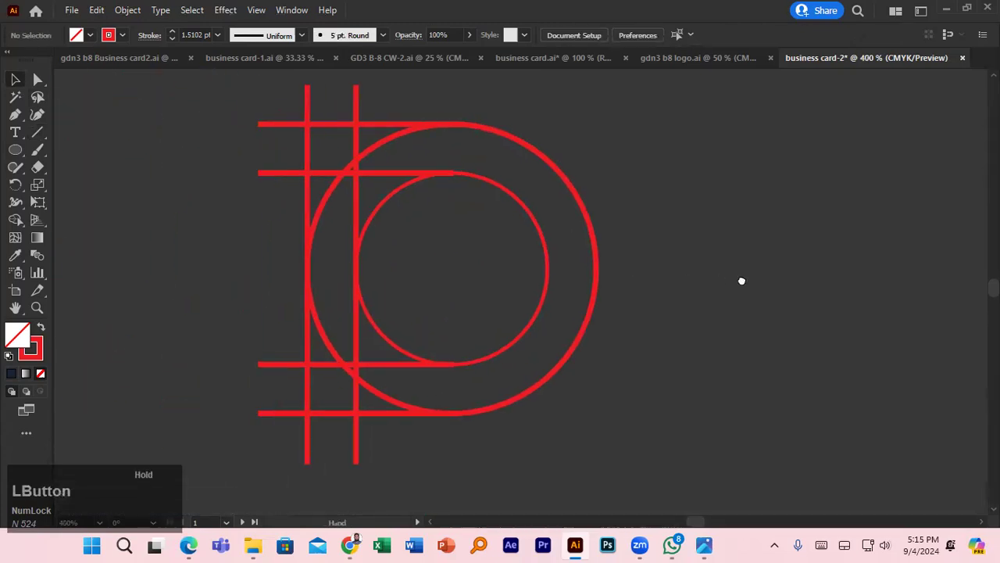
{"action": "left_click", "coordinate": [462, 182]}
{"action": "left_click", "coordinate": [715, 173]}
{"action": "left_click_drag", "start_coordinate": [247, 129], "coordinate": [647, 410]}
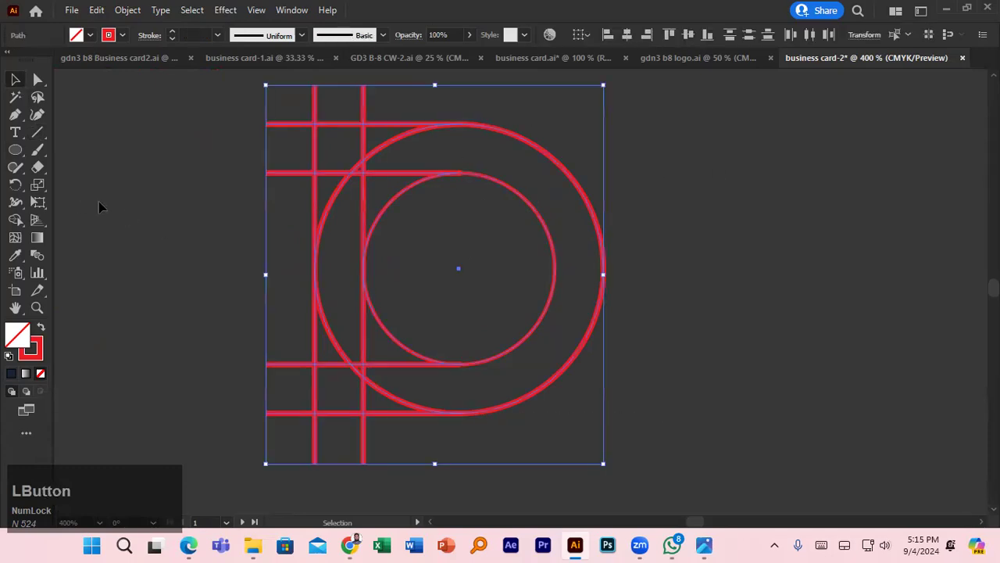
{"action": "left_click", "coordinate": [15, 222]}
{"action": "scroll", "coordinate": [403, 377], "scroll_direction": "down", "scroll_amount": 2}
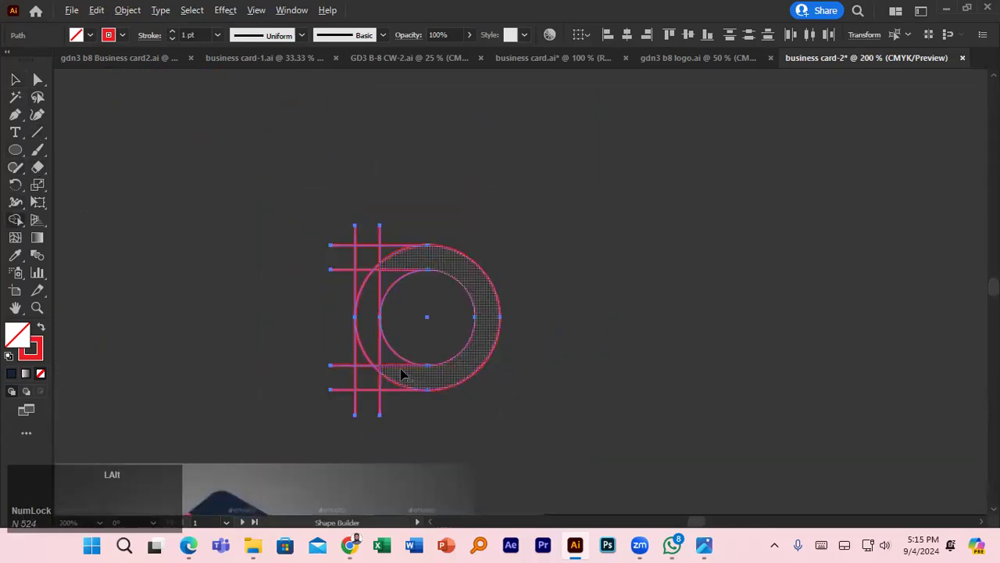
{"action": "scroll", "coordinate": [403, 377], "scroll_direction": "down", "scroll_amount": 2}
{"action": "key", "text": "space"}
{"action": "left_click_drag", "start_coordinate": [362, 371], "coordinate": [305, 172]}
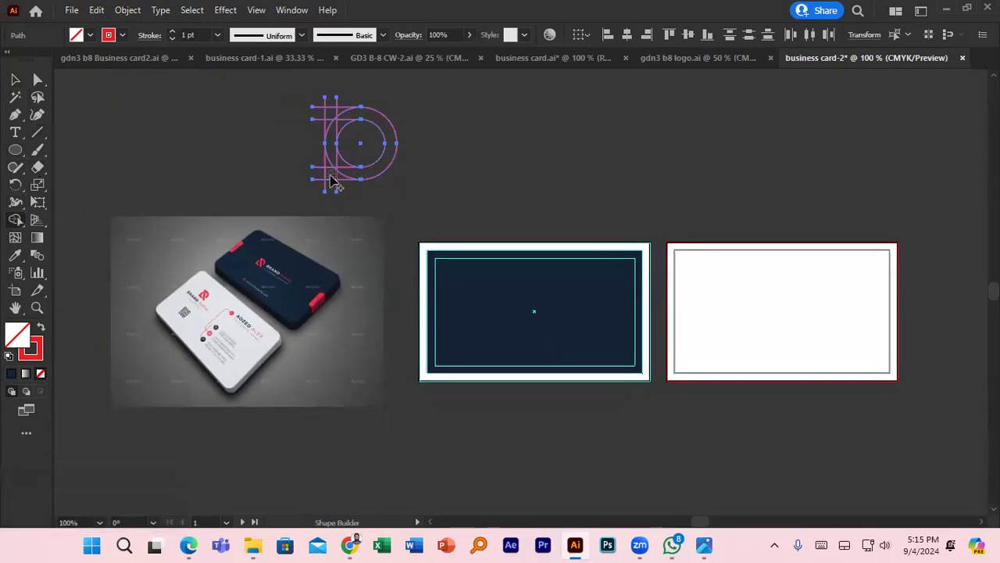
{"action": "mouse_move", "coordinate": [332, 181]}
{"action": "left_mouse_down"}
{"action": "mouse_move", "coordinate": [361, 178]}
{"action": "mouse_move", "coordinate": [390, 157]}
{"action": "mouse_move", "coordinate": [377, 123]}
{"action": "mouse_move", "coordinate": [338, 112]}
{"action": "mouse_move", "coordinate": [331, 168]}
{"action": "mouse_move", "coordinate": [353, 172]}
{"action": "left_mouse_up"}
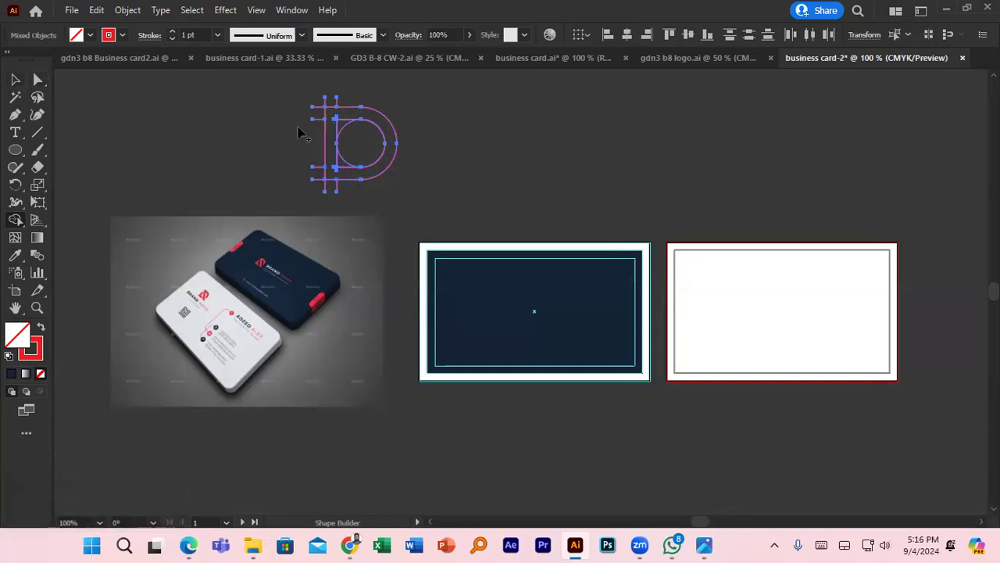
- Delete the inner circle region and the lower-left inner arc of the D
{"action": "key", "text": "alt"}
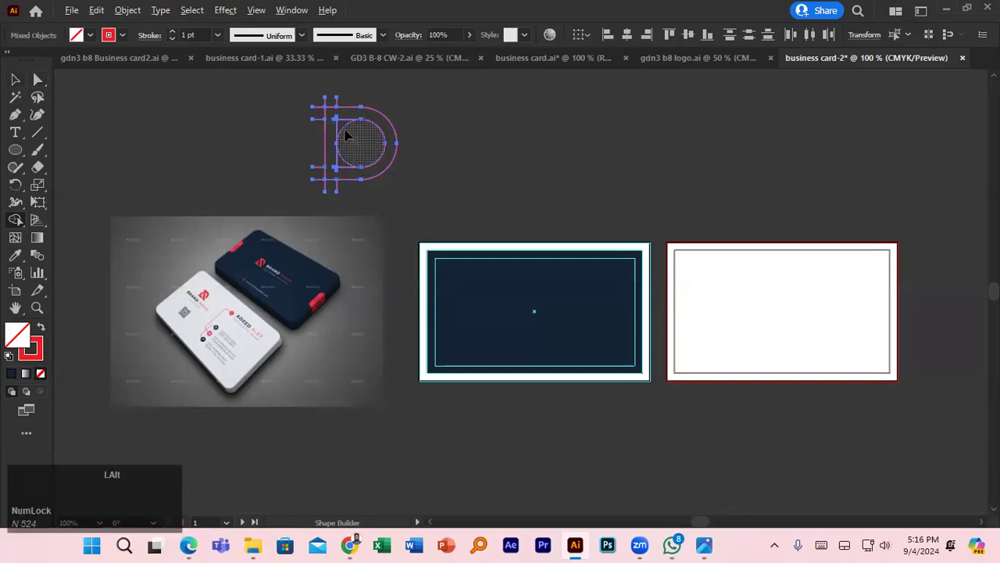
{"action": "left_click", "coordinate": [347, 132], "text": "alt"}
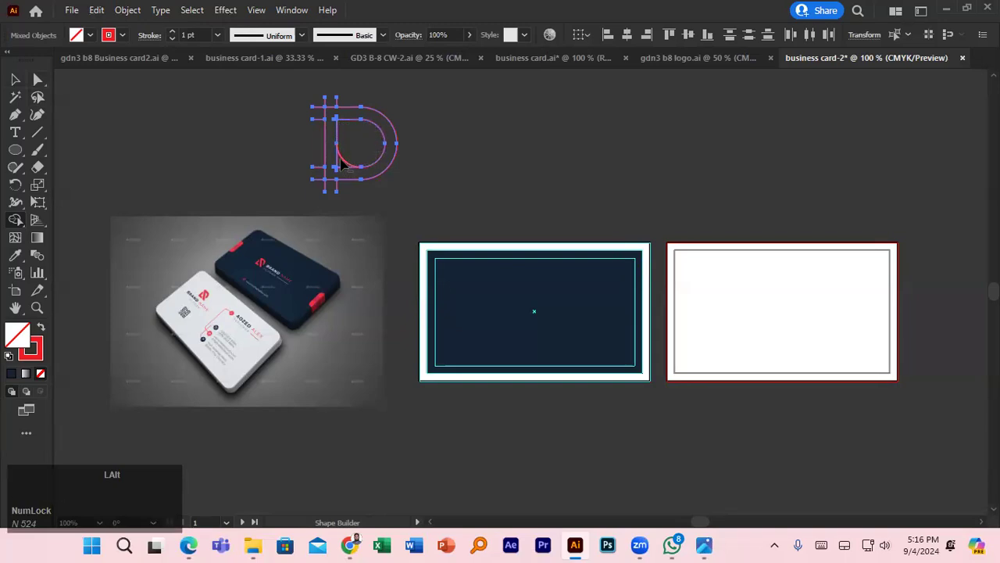
{"action": "left_click", "coordinate": [356, 162], "text": "alt"}
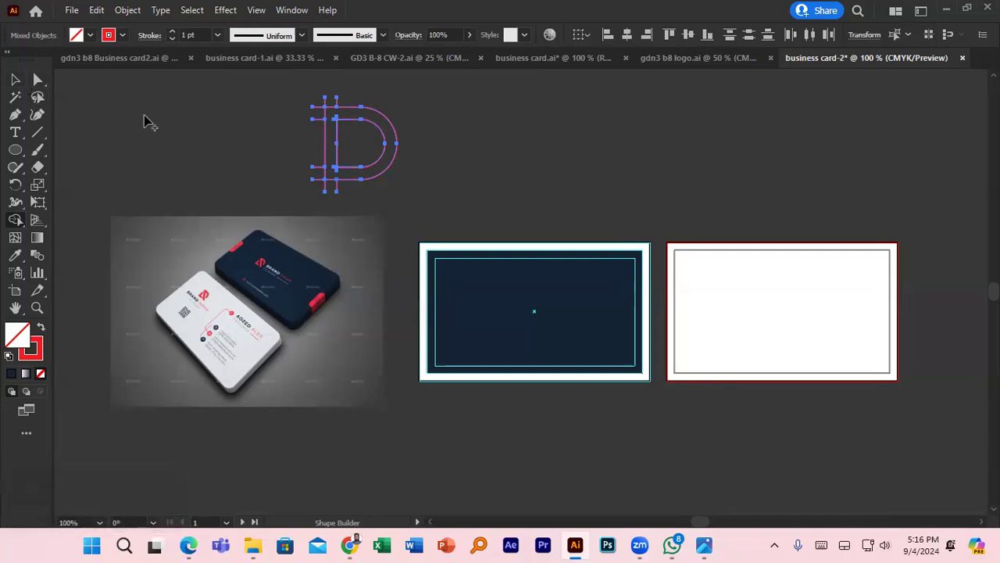
{"action": "left_click", "coordinate": [16, 79]}
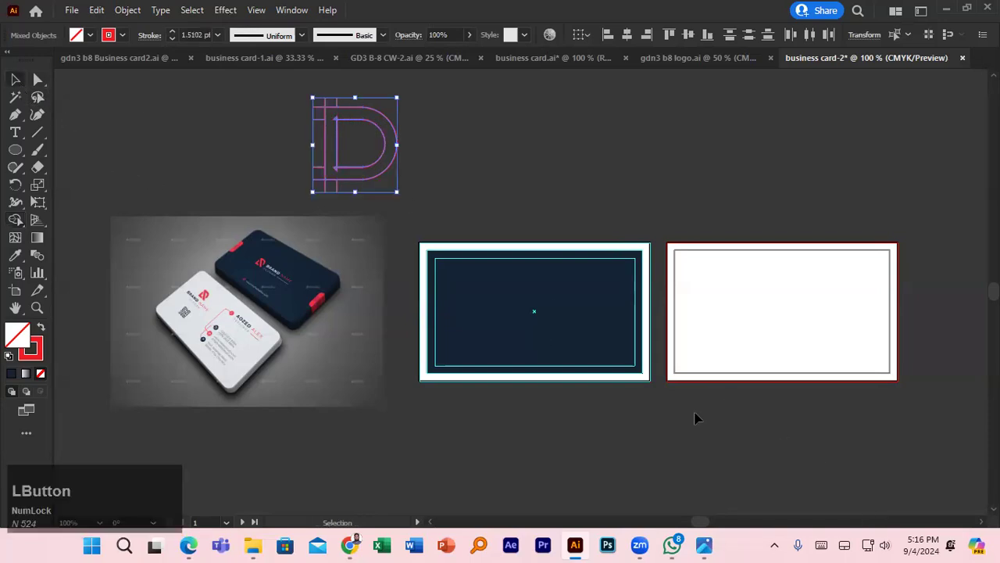
- Raise the system volume to maximum, then reselect all parts of the D
{"action": "left_click", "coordinate": [885, 542]}
{"action": "left_click_drag", "start_coordinate": [855, 453], "coordinate": [944, 454]}
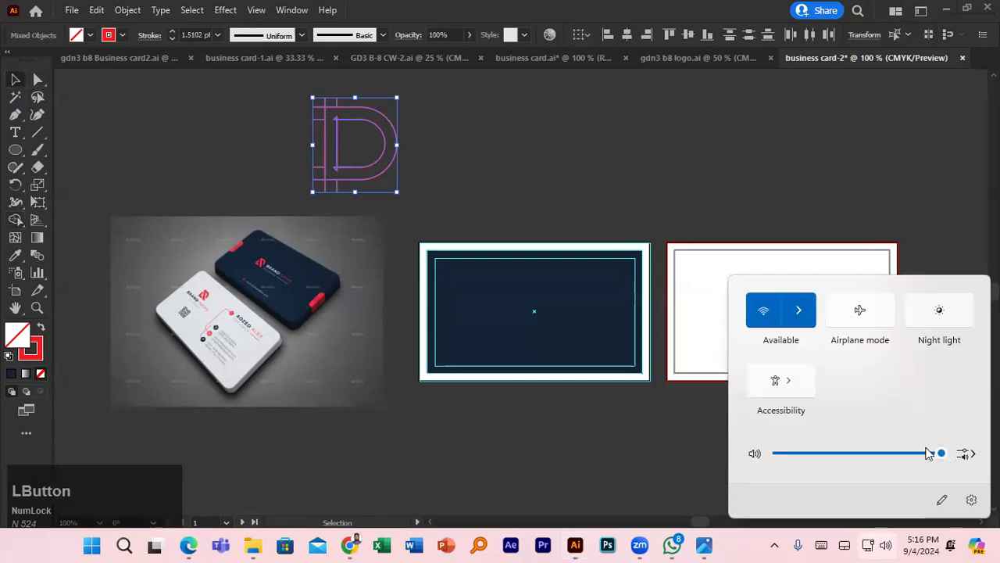
{"action": "left_click", "coordinate": [539, 232]}
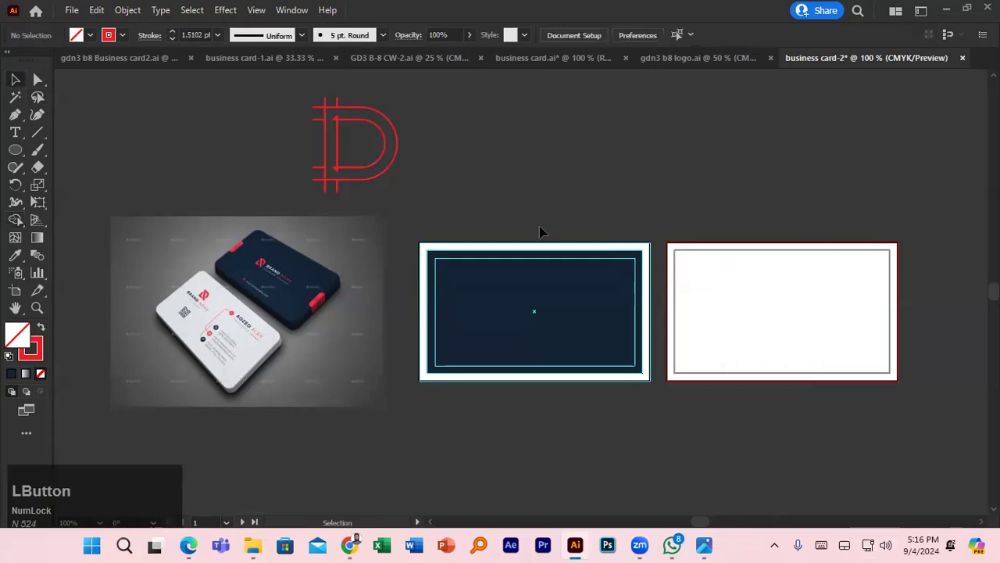
{"action": "left_click_drag", "start_coordinate": [296, 99], "coordinate": [415, 186]}
- Delete every protruding line stub above, below and left of the D with Shape Builder
{"action": "left_click", "coordinate": [17, 224]}
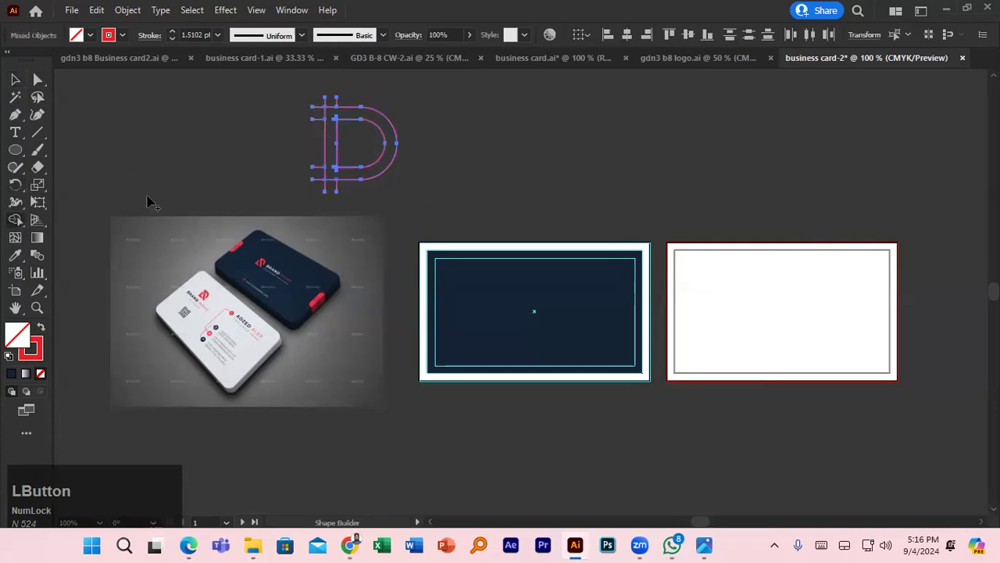
{"action": "scroll", "coordinate": [328, 117], "scroll_direction": "up", "scroll_amount": 5}
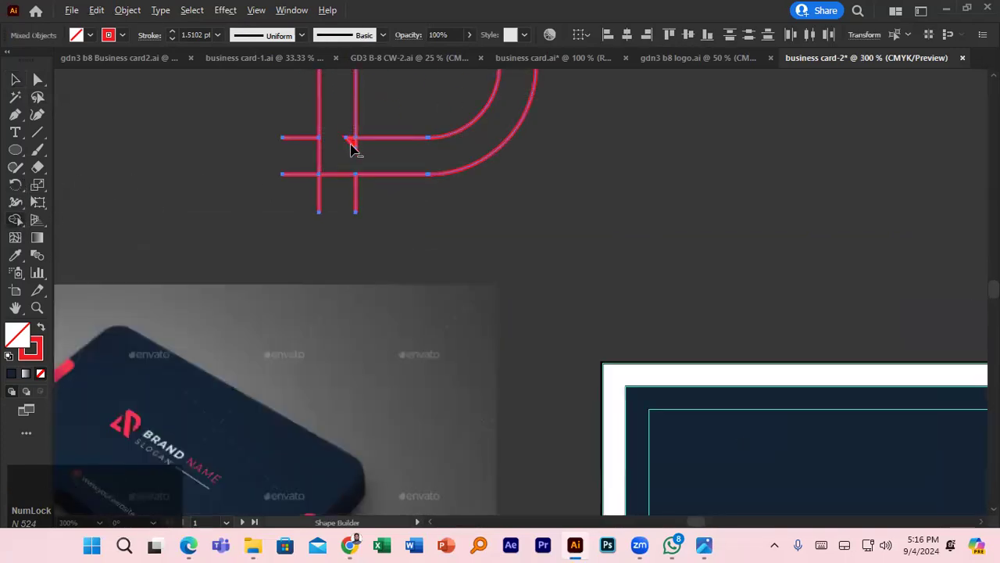
{"action": "scroll", "coordinate": [371, 165], "scroll_direction": "up", "scroll_amount": 4}
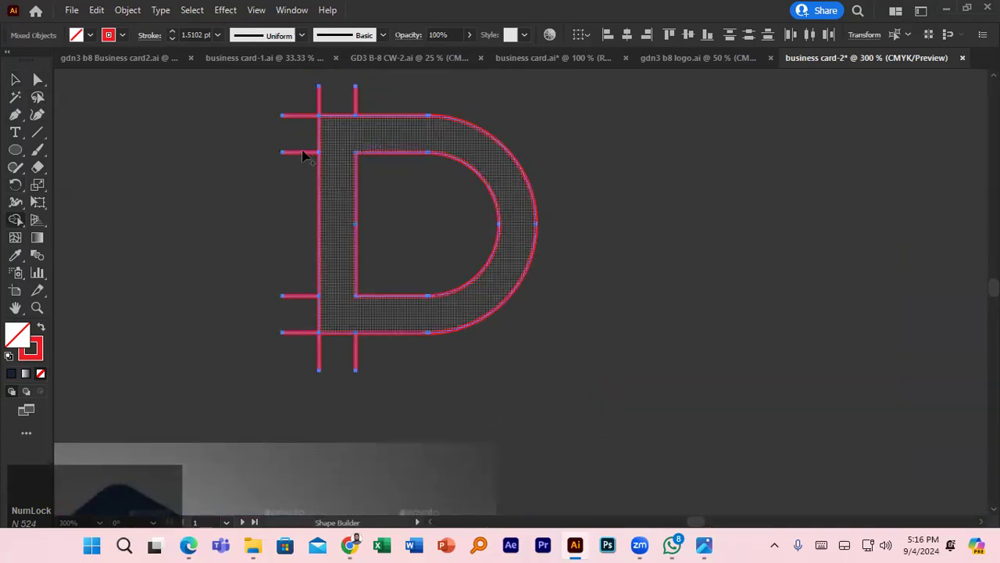
{"action": "left_click_drag", "start_coordinate": [277, 105], "coordinate": [297, 159]}
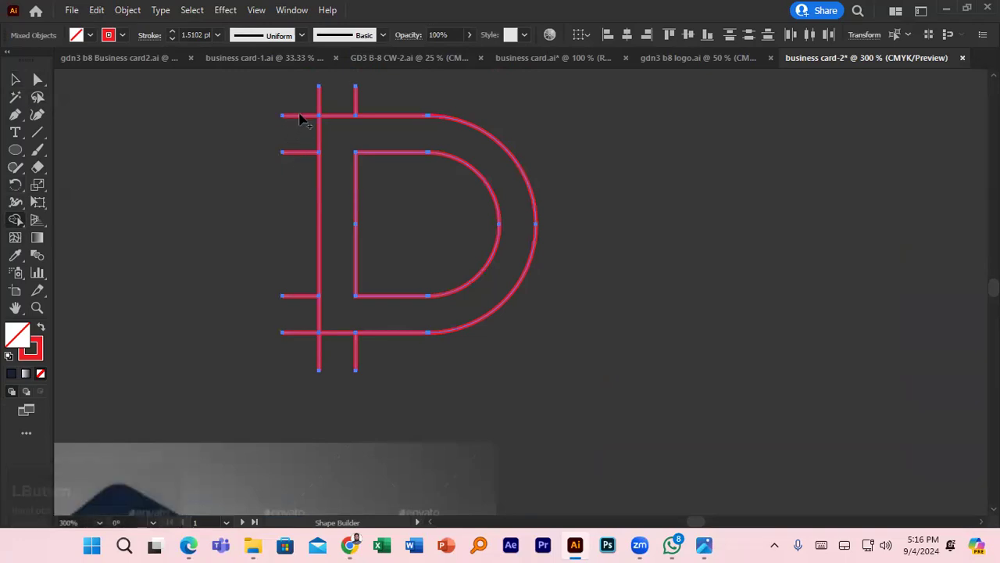
{"action": "left_click", "coordinate": [301, 117], "text": "alt"}
{"action": "left_click", "coordinate": [300, 155], "text": "alt"}
{"action": "left_click", "coordinate": [290, 297], "text": "alt"}
{"action": "left_click", "coordinate": [287, 333], "text": "alt"}
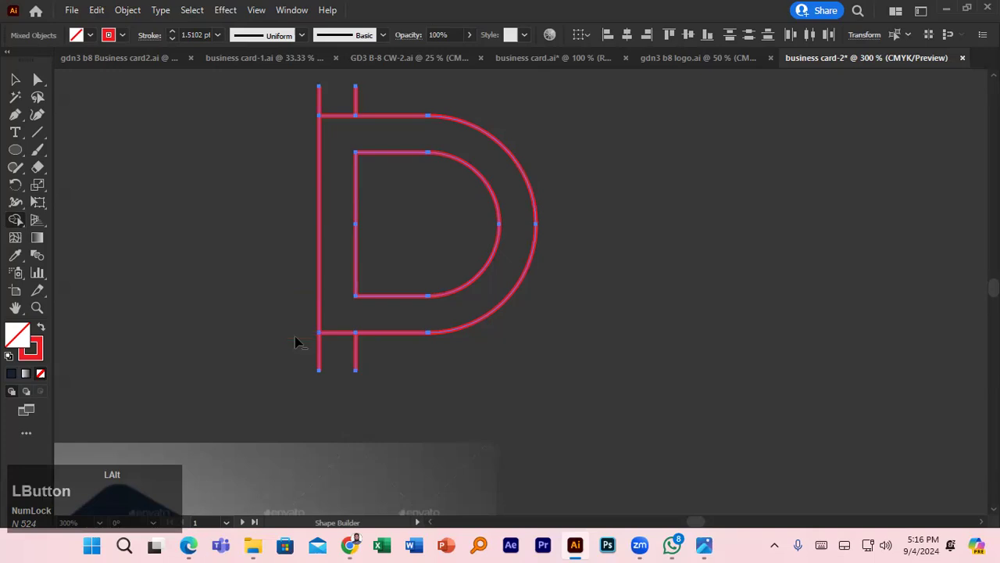
{"action": "left_click", "coordinate": [319, 358], "text": "alt"}
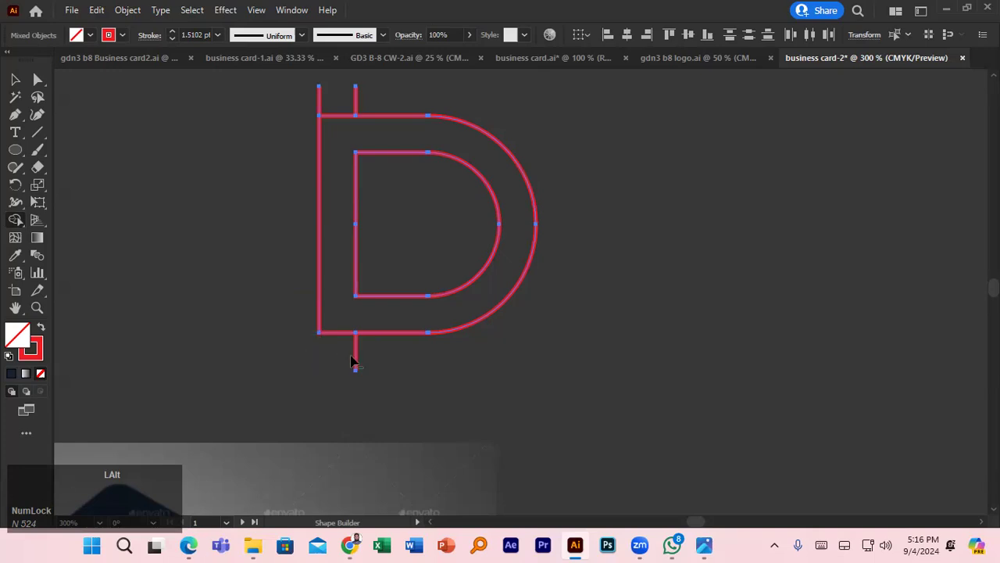
{"action": "left_click", "coordinate": [356, 359], "text": "alt"}
{"action": "left_click", "coordinate": [356, 100], "text": "alt"}
{"action": "left_click", "coordinate": [319, 97], "text": "alt"}
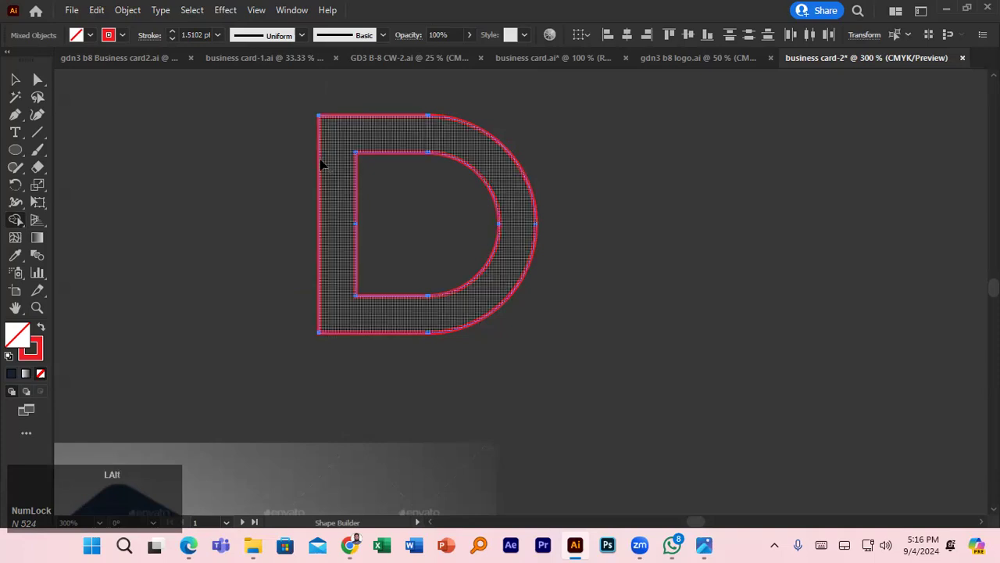
{"action": "scroll", "coordinate": [323, 161], "scroll_direction": "down", "scroll_amount": 4}
- Draw a diagonal line across the D from its top left and add a parallel offset copy
{"action": "left_click", "coordinate": [14, 79]}
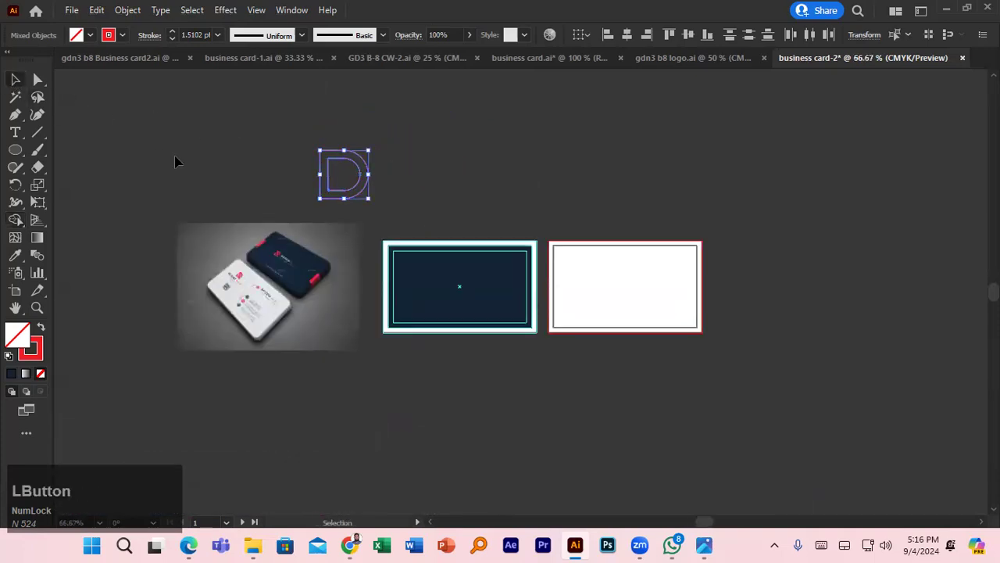
{"action": "left_click", "coordinate": [174, 156]}
{"action": "scroll", "coordinate": [254, 257], "scroll_direction": "up", "scroll_amount": 4}
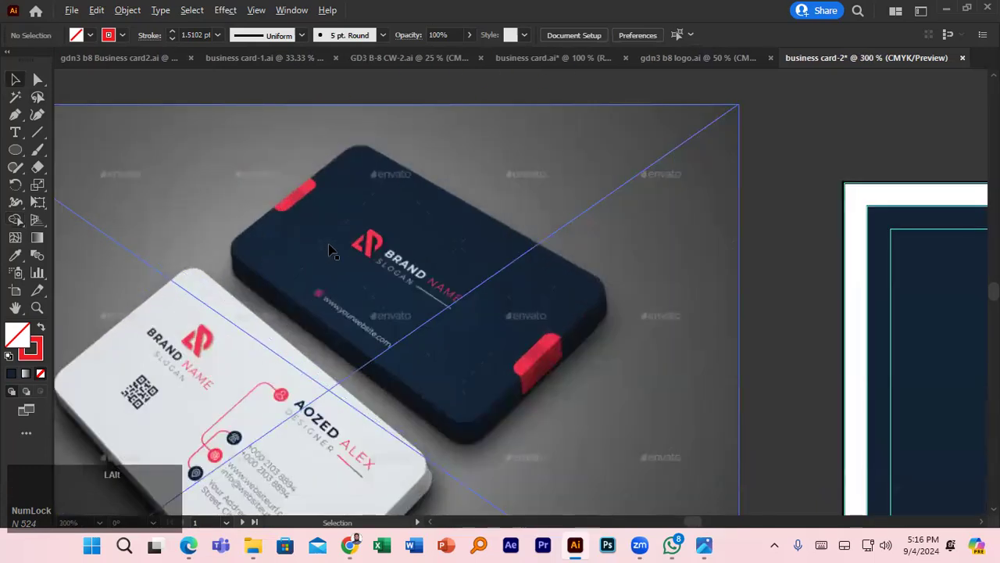
{"action": "scroll", "coordinate": [330, 250], "scroll_direction": "down", "scroll_amount": 4}
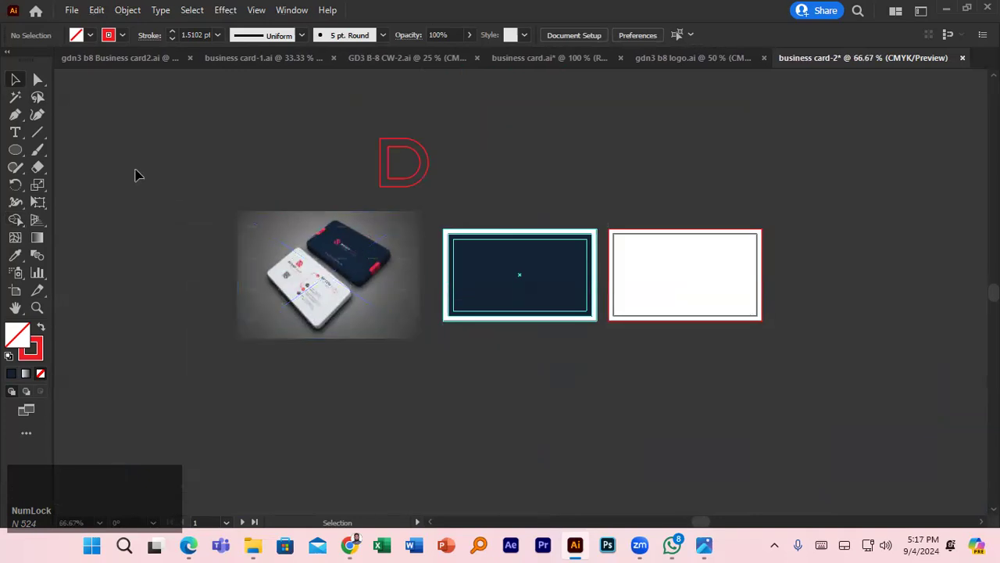
{"action": "left_click", "coordinate": [37, 132]}
{"action": "left_click_drag", "start_coordinate": [383, 131], "coordinate": [406, 178]}
{"action": "left_click", "coordinate": [10, 80]}
{"action": "scroll", "coordinate": [407, 178], "scroll_direction": "up", "scroll_amount": 3}
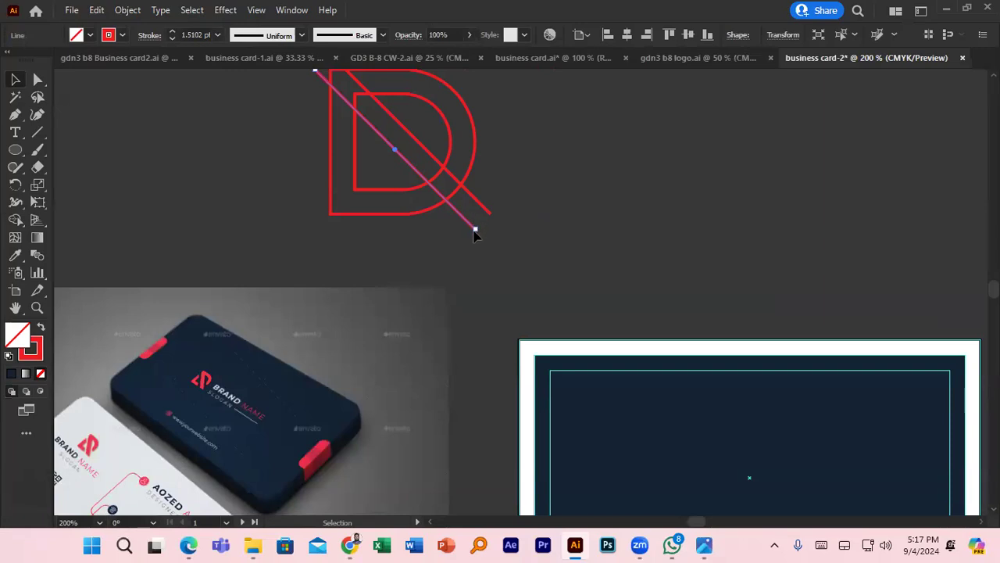
- Draw a horizontal line extending the D's bottom edge to the right
{"action": "left_click", "coordinate": [37, 132]}
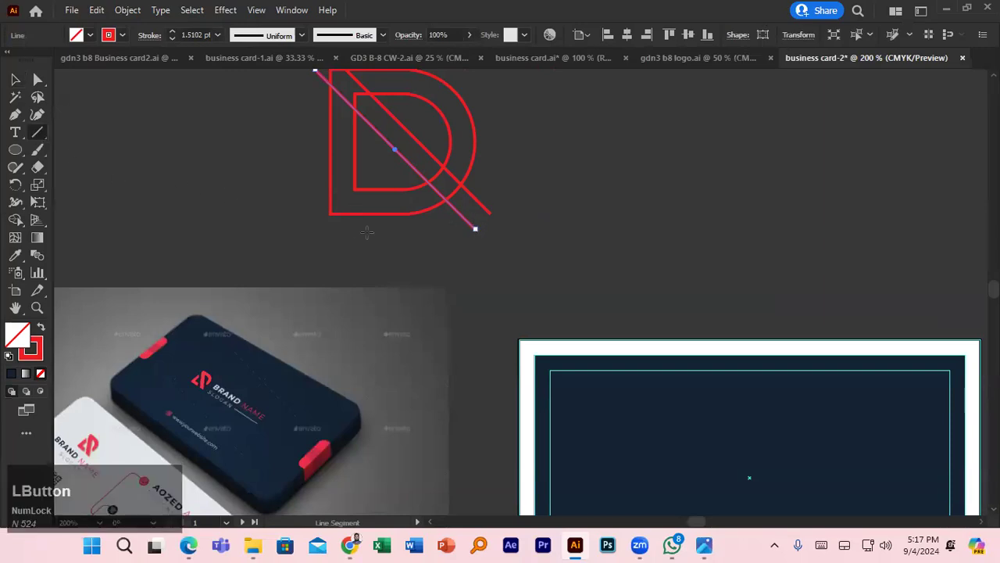
{"action": "left_click_drag", "start_coordinate": [506, 215], "coordinate": [402, 213]}
{"action": "left_click", "coordinate": [15, 80]}
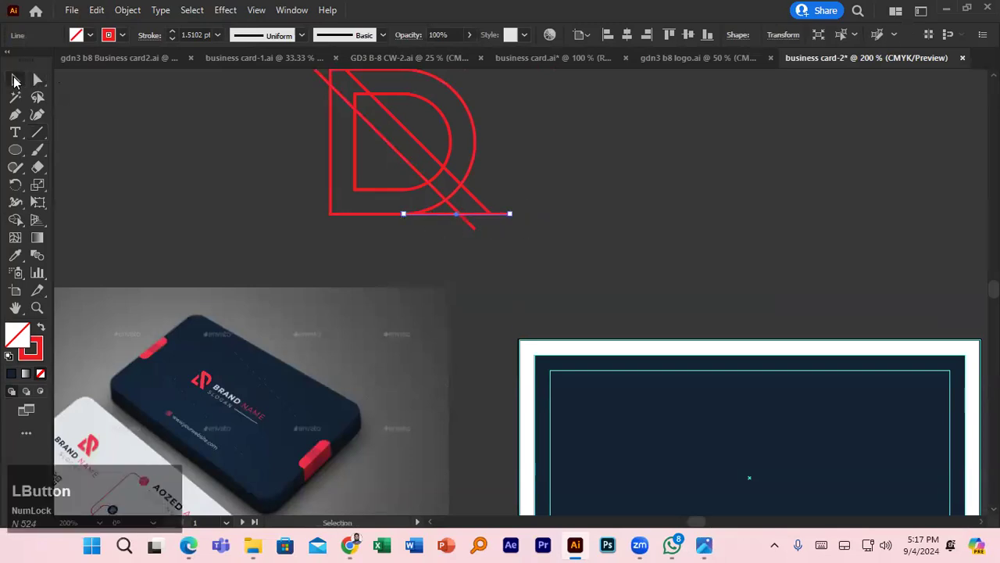
{"action": "left_click", "coordinate": [202, 147]}
- Select the whole D and fuse its regions with the diagonal band using Shape Builder
{"action": "left_click_drag", "start_coordinate": [258, 109], "coordinate": [504, 225]}
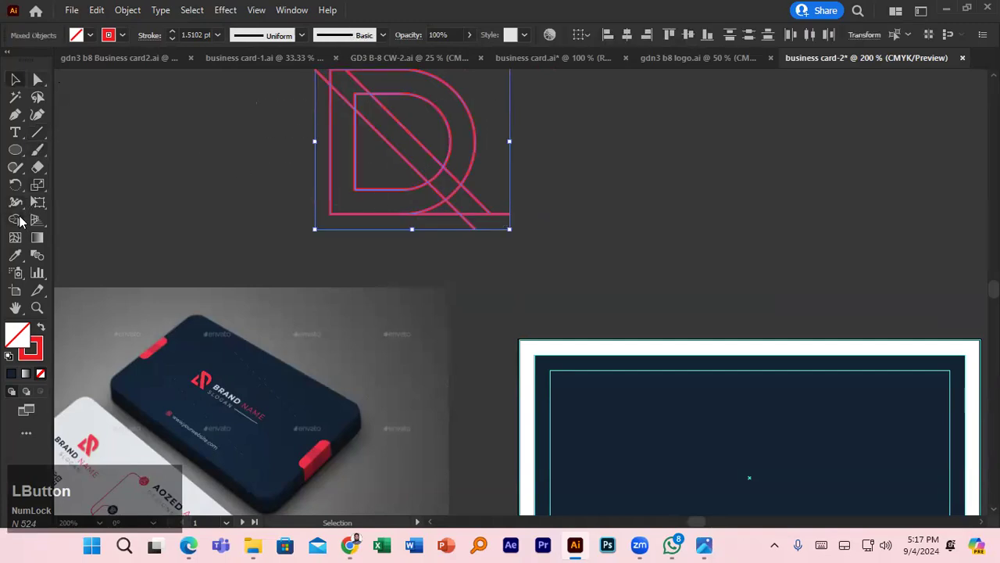
{"action": "left_click", "coordinate": [16, 220]}
{"action": "mouse_move", "coordinate": [386, 86]}
{"action": "left_mouse_down"}
{"action": "mouse_move", "coordinate": [345, 82]}
{"action": "mouse_move", "coordinate": [463, 201]}
{"action": "mouse_move", "coordinate": [449, 185]}
{"action": "mouse_move", "coordinate": [415, 201]}
{"action": "left_mouse_up"}
{"action": "left_click", "coordinate": [16, 79]}
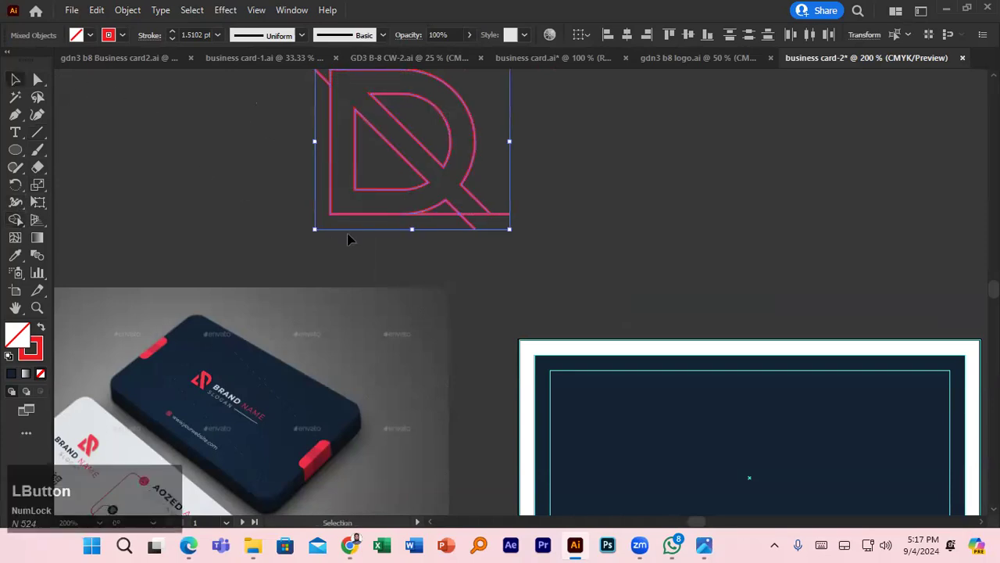
{"action": "left_click", "coordinate": [420, 261]}
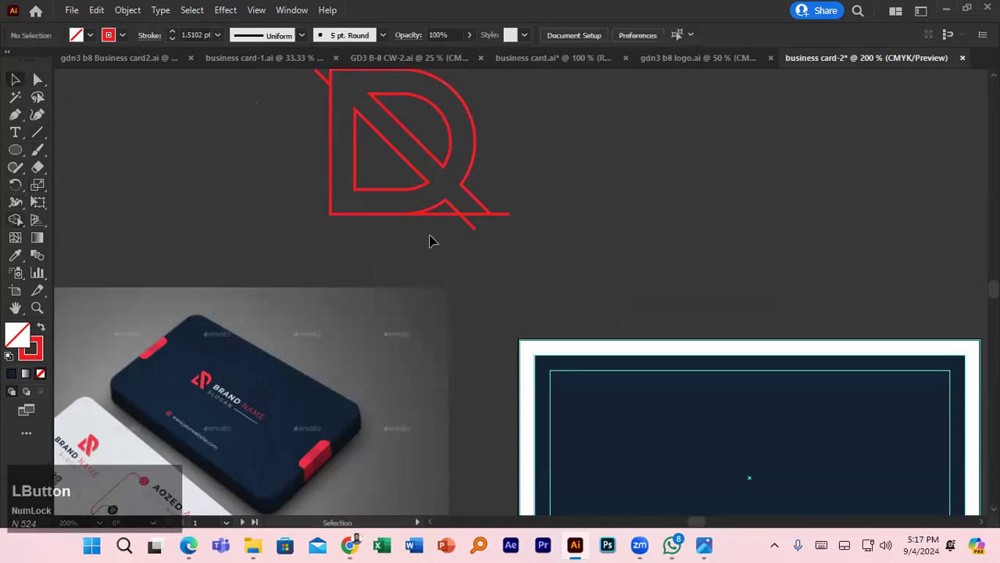
{"action": "scroll", "coordinate": [429, 241], "scroll_direction": "up", "scroll_amount": 2}
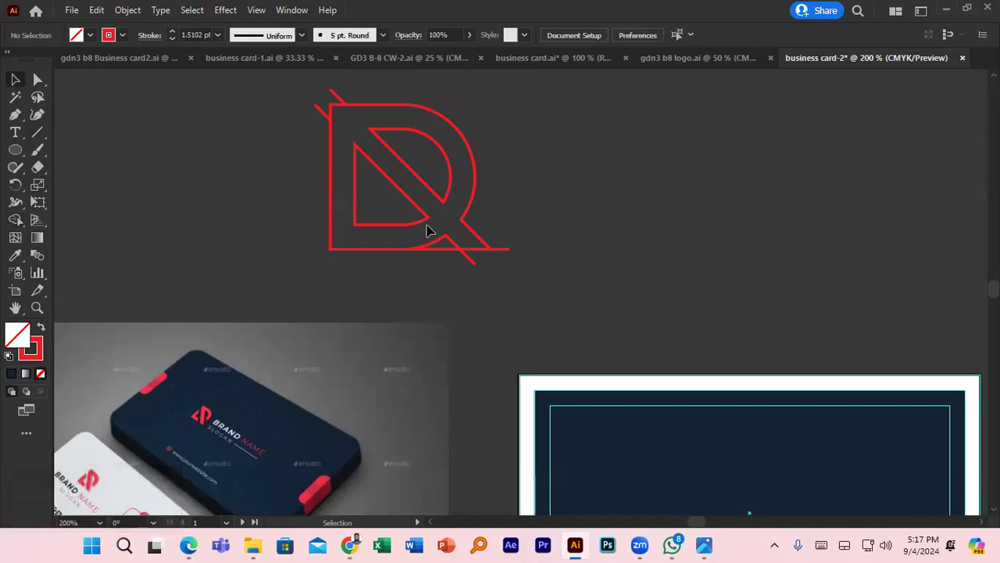
- Delete the stray diagonal end and the short leftover stub at the D's top left
{"action": "left_click", "coordinate": [37, 81]}
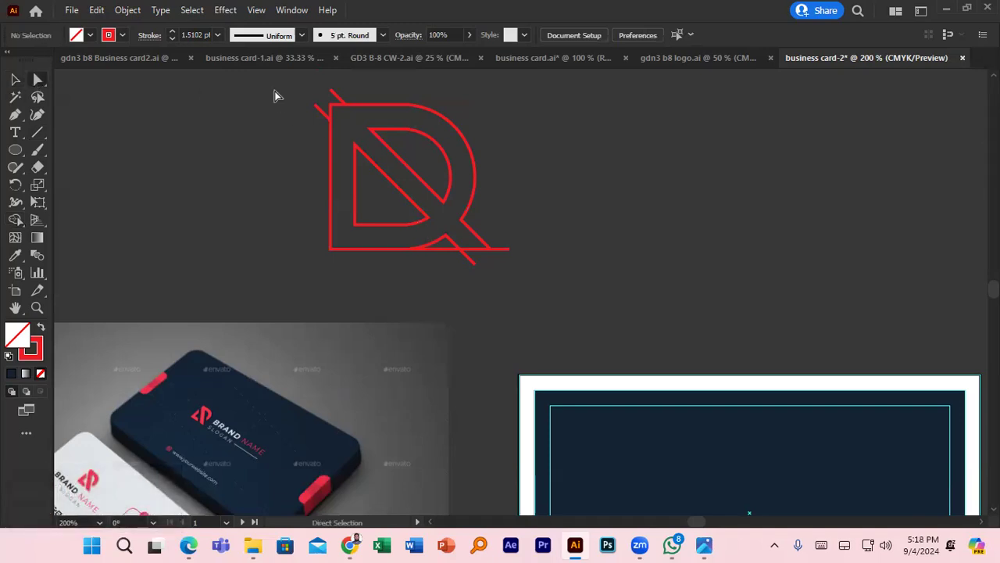
{"action": "left_click", "coordinate": [321, 111]}
{"action": "key", "text": "Delete"}
{"action": "left_click", "coordinate": [338, 95]}
{"action": "key", "text": "Delete"}
{"action": "left_click", "coordinate": [293, 152]}
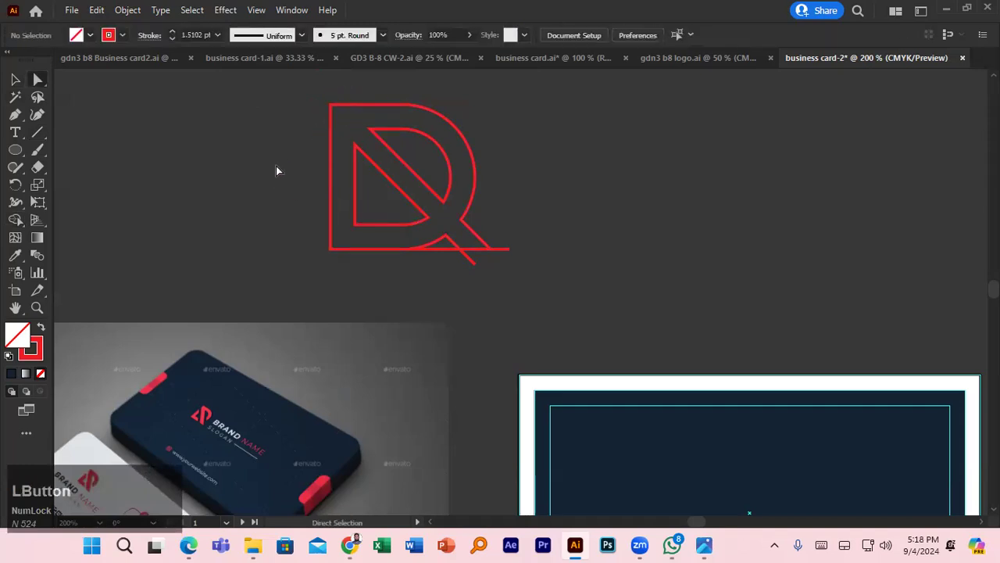
- Remove the leftover end anchors and stray segment at the bottom-right leg
{"action": "scroll", "coordinate": [274, 178], "scroll_direction": "down", "scroll_amount": 1}
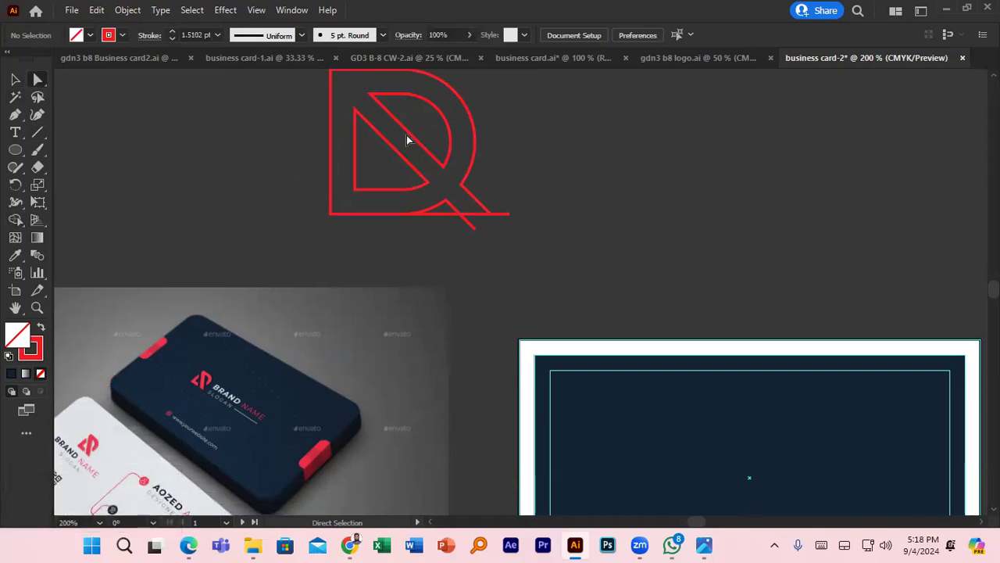
{"action": "mouse_move", "coordinate": [489, 200]}
{"action": "left_mouse_down"}
{"action": "mouse_move", "coordinate": [462, 223]}
{"action": "mouse_move", "coordinate": [507, 206]}
{"action": "mouse_move", "coordinate": [504, 218]}
{"action": "left_mouse_up"}
{"action": "key", "text": "Delete"}
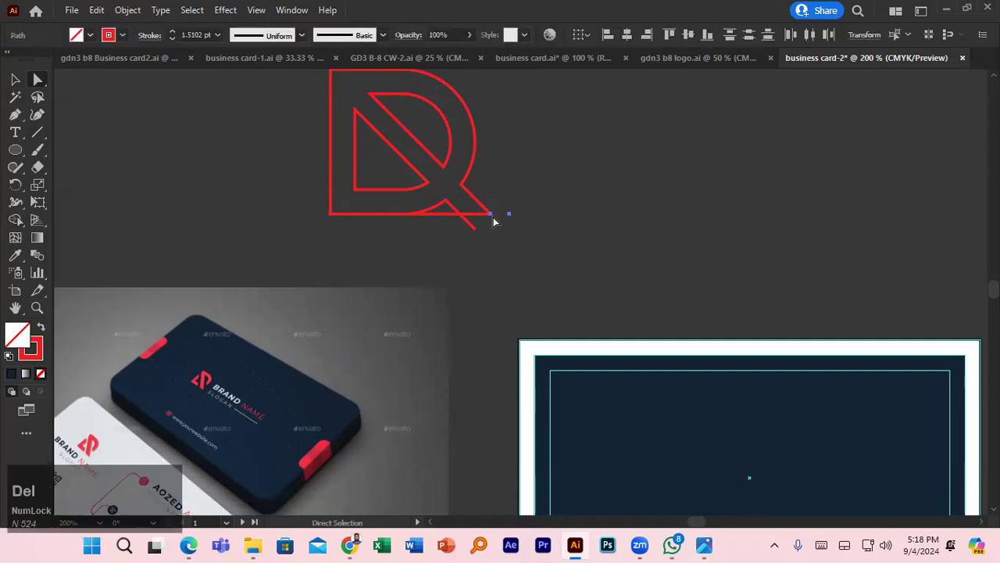
{"action": "left_click", "coordinate": [471, 225]}
{"action": "key", "text": "Delete"}
{"action": "left_click_drag", "start_coordinate": [454, 216], "coordinate": [453, 212]}
{"action": "key", "text": "Delete"}
{"action": "left_click", "coordinate": [540, 192]}
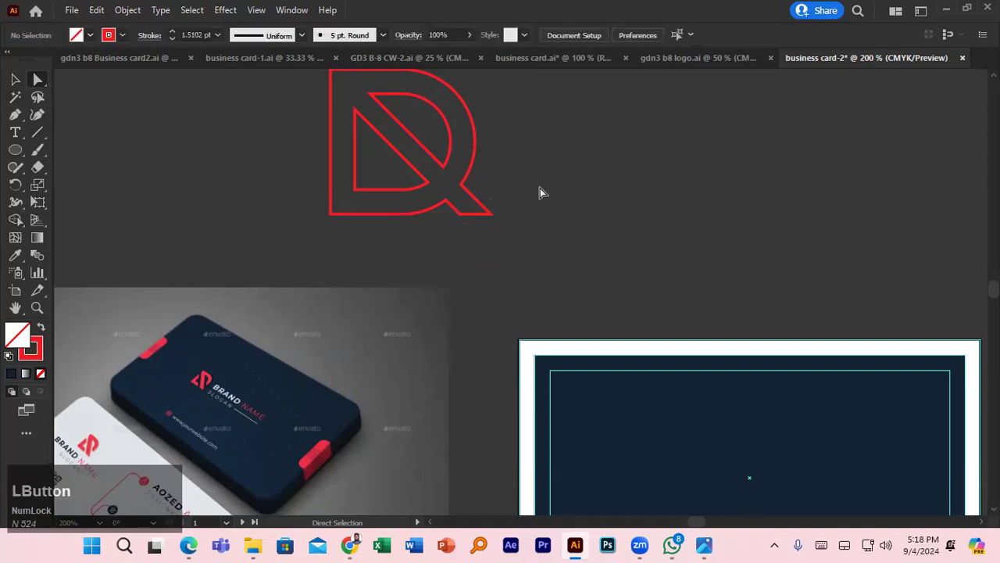
{"action": "left_click", "coordinate": [474, 150]}
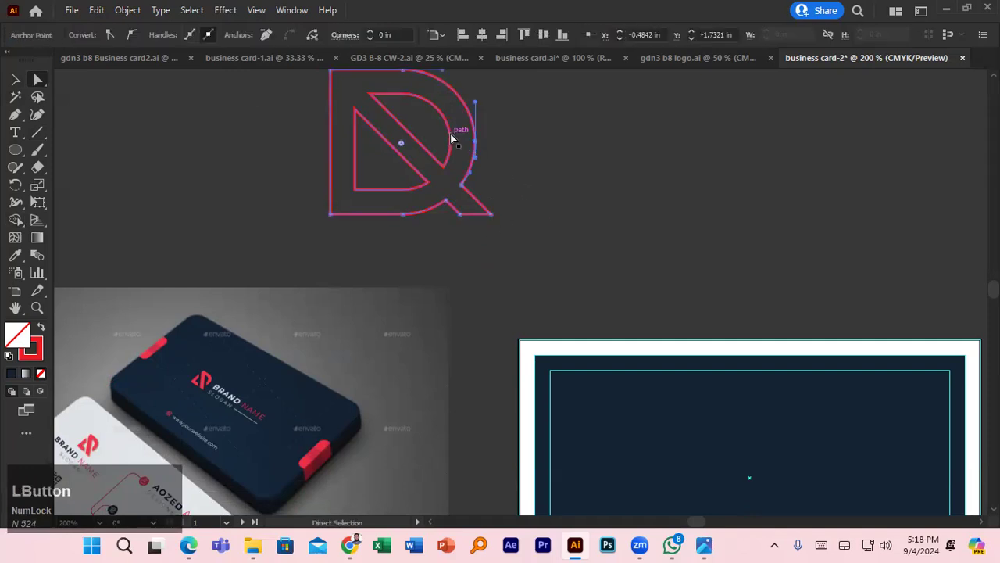
- Expand the D logo's strokes into outlined shapes with Object > Expand
{"action": "left_click", "coordinate": [334, 97]}
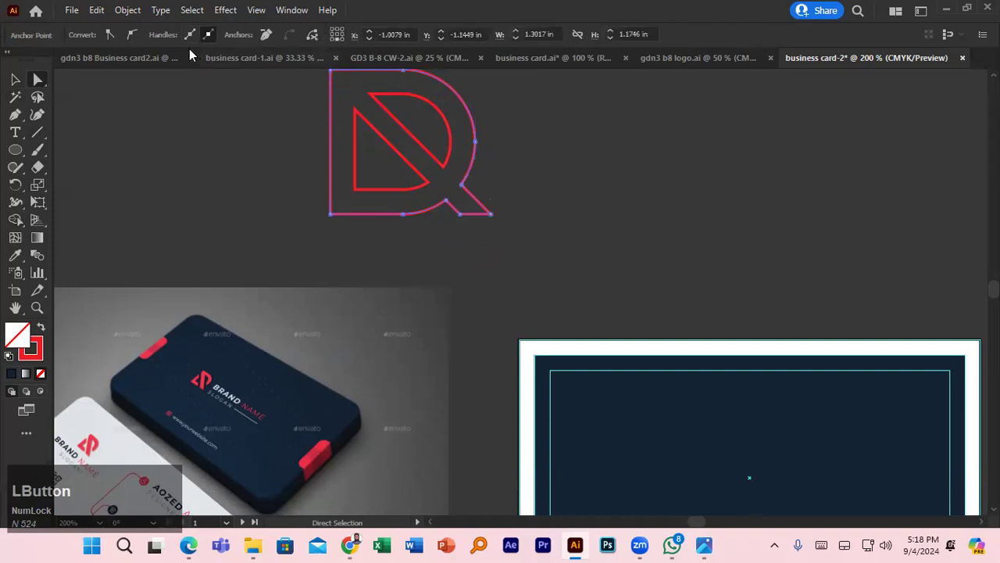
{"action": "left_click", "coordinate": [127, 10]}
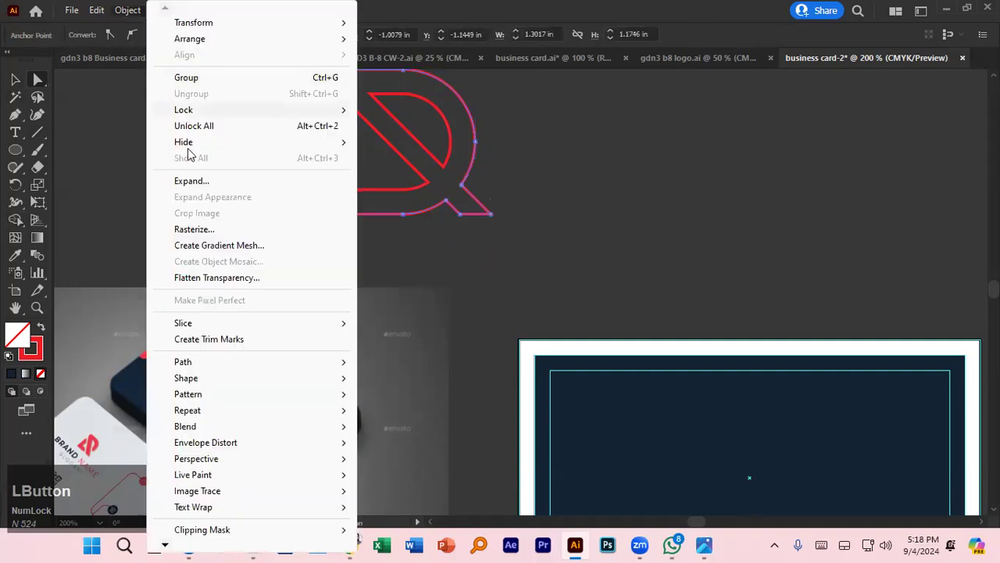
{"action": "left_click", "coordinate": [214, 182]}
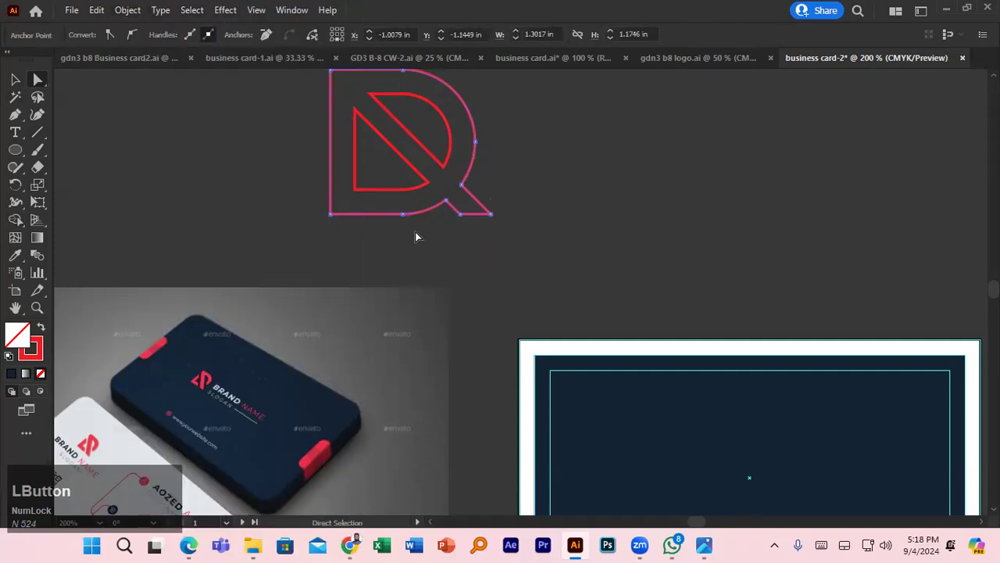
{"action": "left_click", "coordinate": [127, 10]}
{"action": "left_click", "coordinate": [668, 227]}
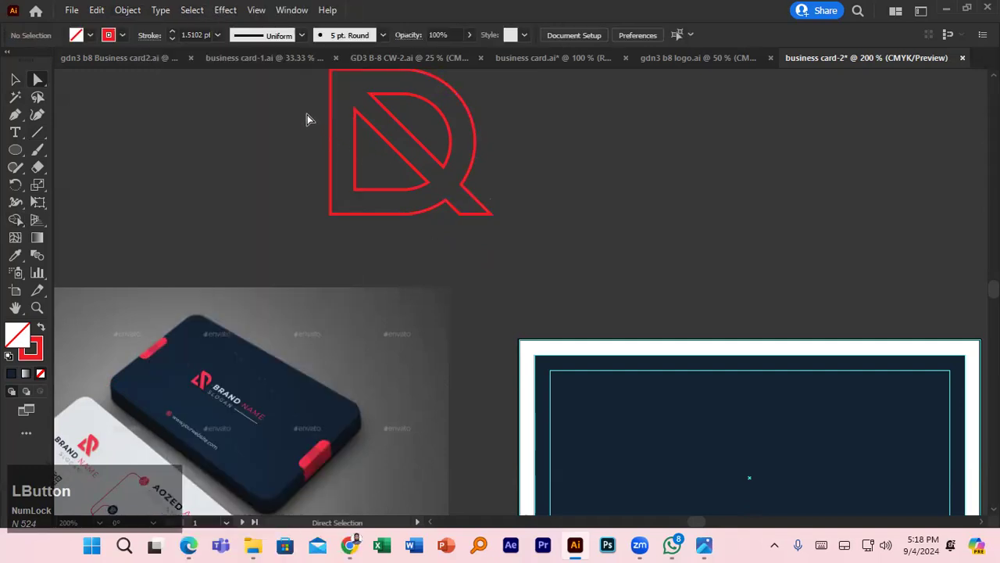
{"action": "left_click_drag", "start_coordinate": [308, 117], "coordinate": [495, 217]}
{"action": "left_click", "coordinate": [125, 10]}
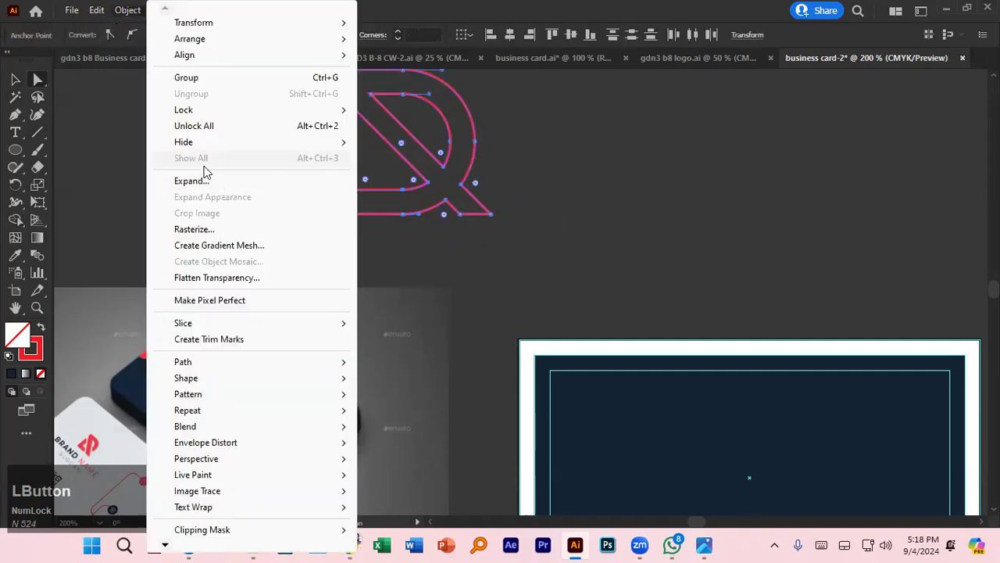
{"action": "left_click", "coordinate": [225, 181]}
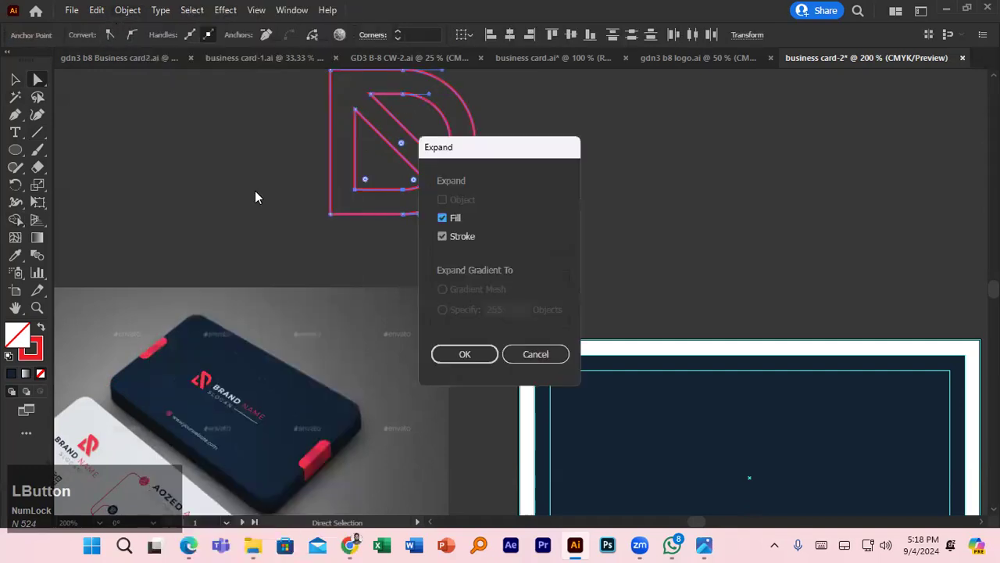
{"action": "left_click", "coordinate": [479, 356]}
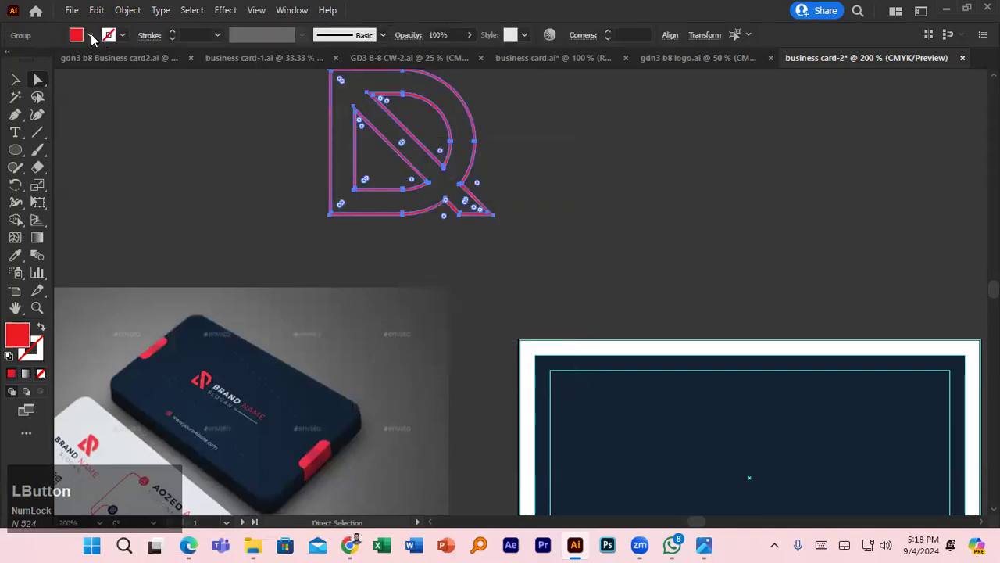
- Give the logo a red fill and a CMYK Green stroke
{"action": "left_click", "coordinate": [90, 35]}
{"action": "left_click", "coordinate": [61, 61]}
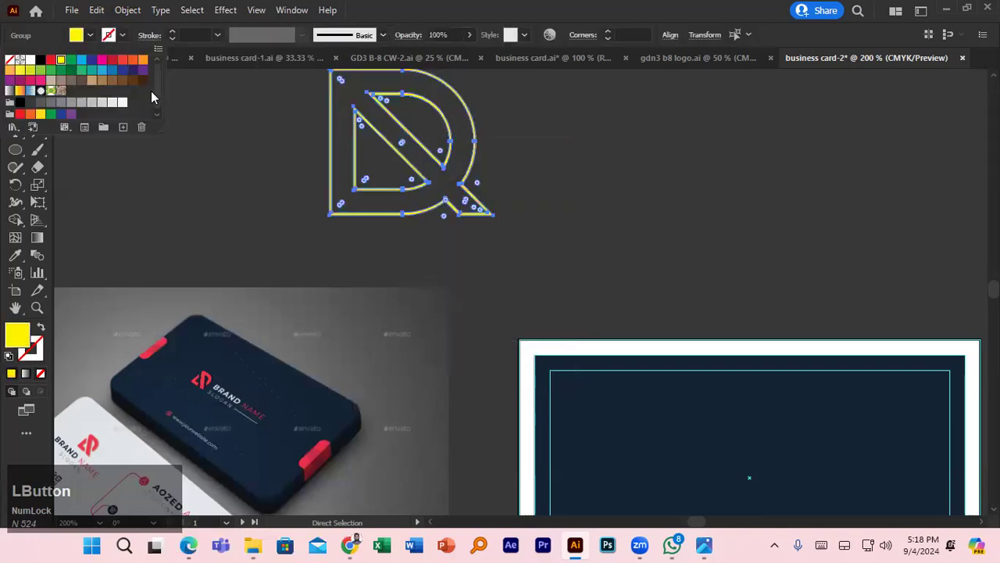
{"action": "left_click", "coordinate": [50, 61]}
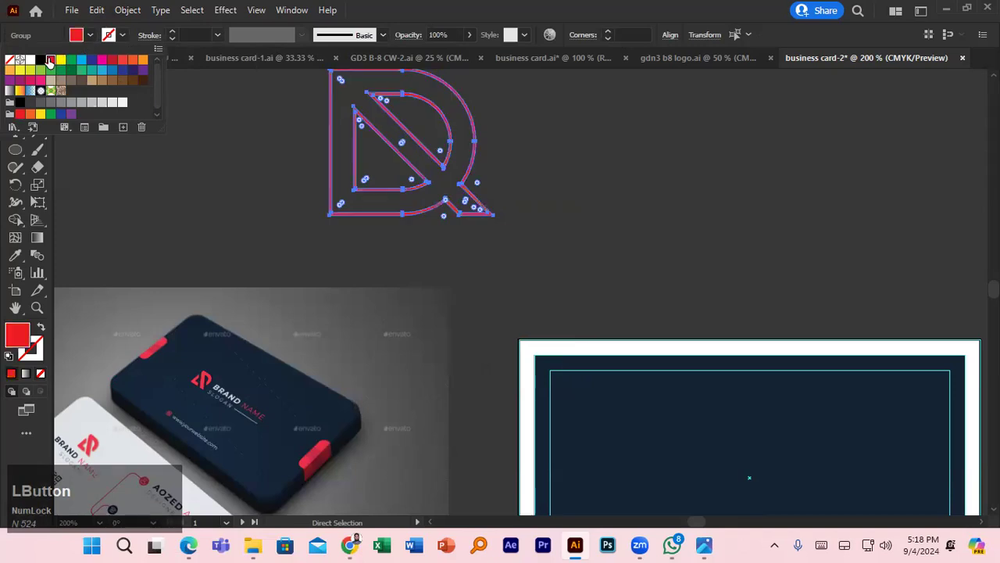
{"action": "left_click", "coordinate": [250, 160]}
{"action": "scroll", "coordinate": [330, 193], "scroll_direction": "up", "scroll_amount": 1}
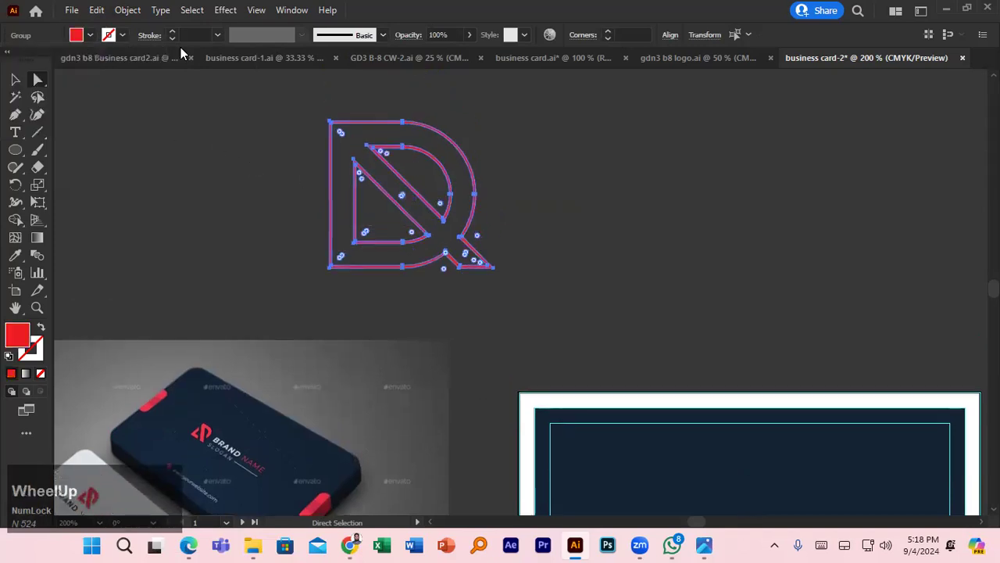
{"action": "left_click", "coordinate": [121, 36]}
{"action": "left_click", "coordinate": [71, 61]}
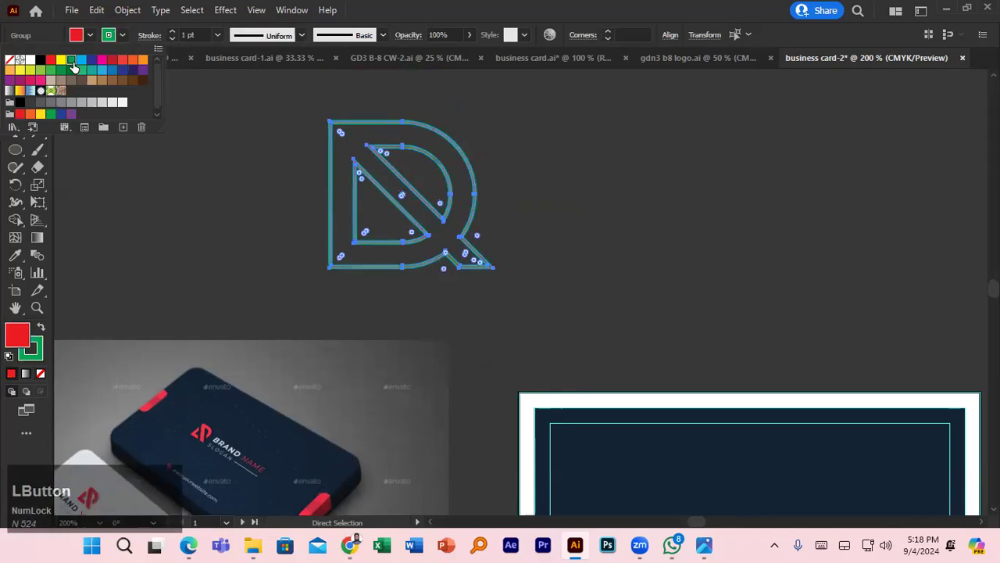
{"action": "left_click", "coordinate": [97, 37]}
- Deselect the logo and set the default stroke to None
{"action": "left_click", "coordinate": [213, 149]}
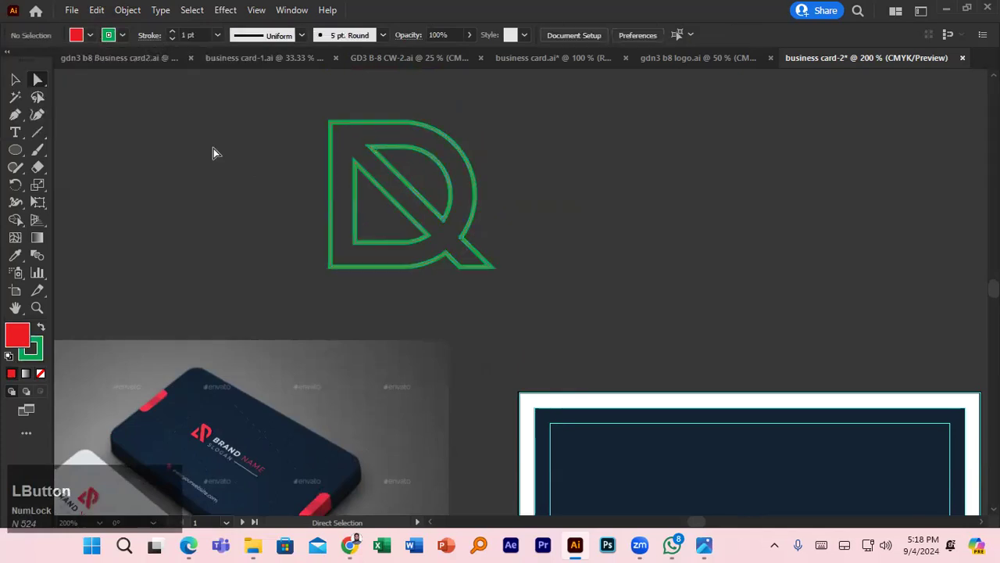
{"action": "left_click", "coordinate": [110, 39]}
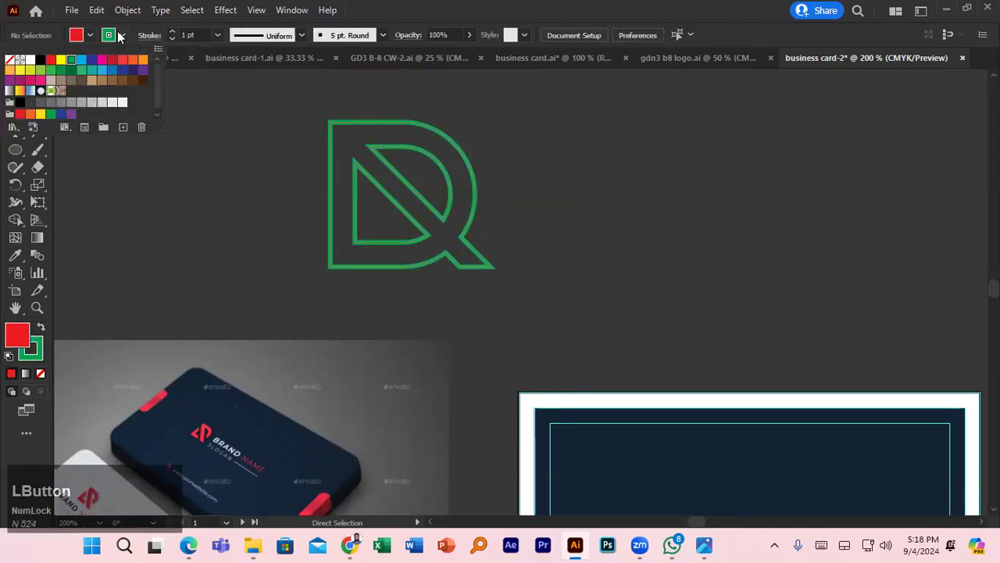
{"action": "left_click", "coordinate": [9, 61]}
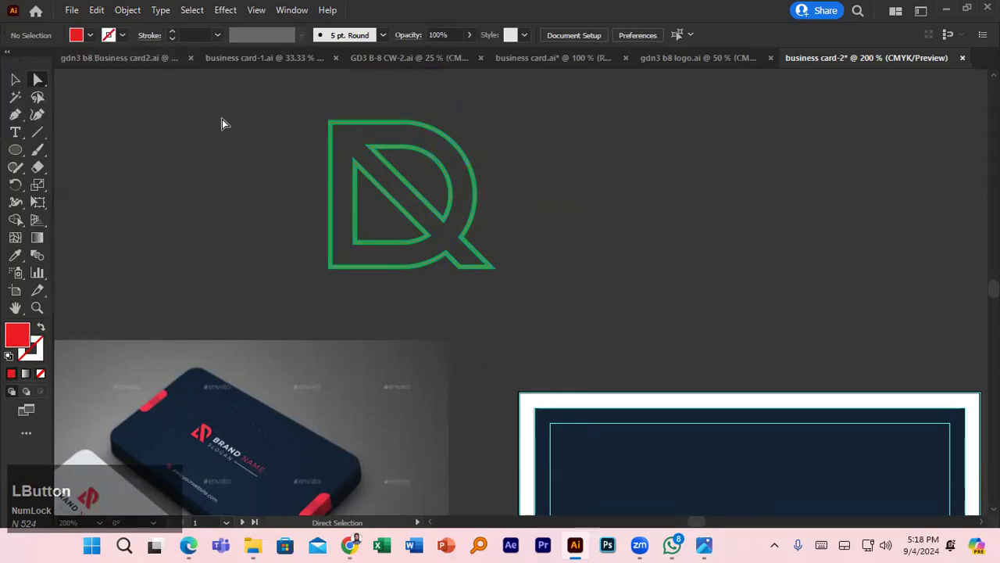
- Try yellow and green fills on the logo, then undo back to red
{"action": "scroll", "coordinate": [260, 161], "scroll_direction": "down", "scroll_amount": 2}
{"action": "scroll", "coordinate": [261, 160], "scroll_direction": "up", "scroll_amount": 3}
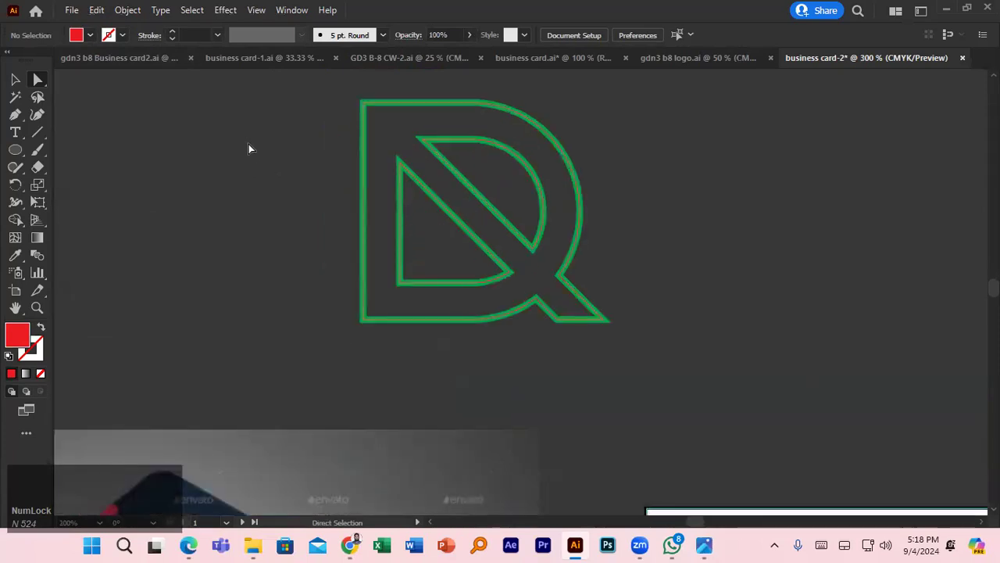
{"action": "left_click", "coordinate": [90, 36]}
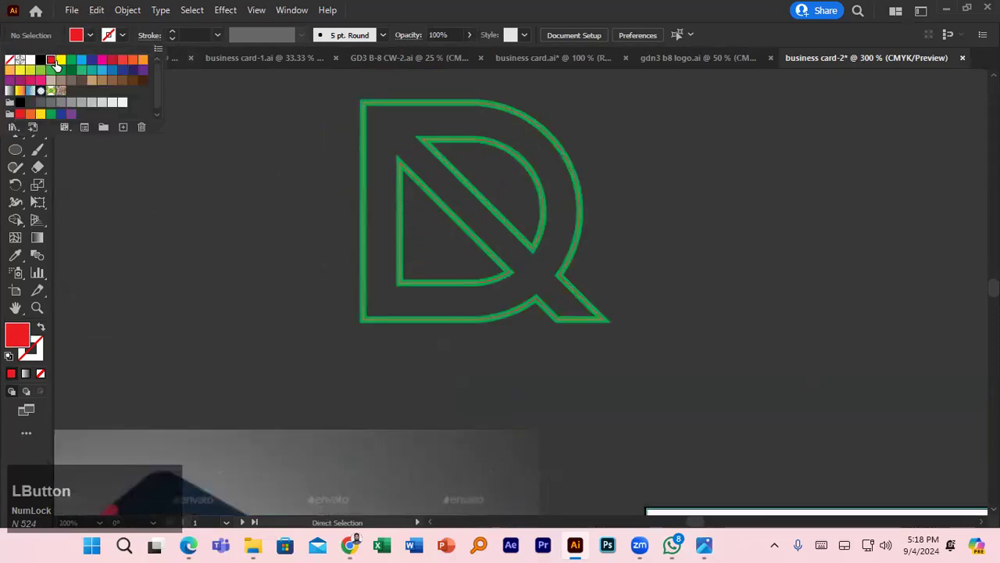
{"action": "left_click", "coordinate": [60, 61]}
{"action": "left_click", "coordinate": [81, 71]}
{"action": "left_click", "coordinate": [283, 194]}
{"action": "key", "text": "ctrl+z"}
{"action": "key", "text": "ctrl+z"}
{"action": "key", "text": "ctrl+z"}
{"action": "key", "text": "ctrl+z"}
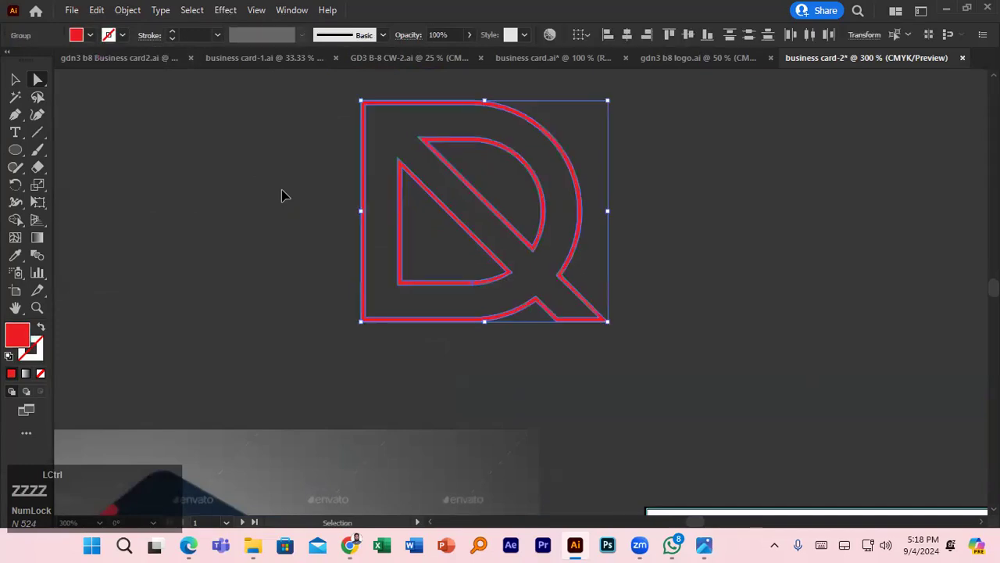
- Marquee-select every logo path with Direct Selection and group them with Ctrl+G
{"action": "key", "text": "a"}
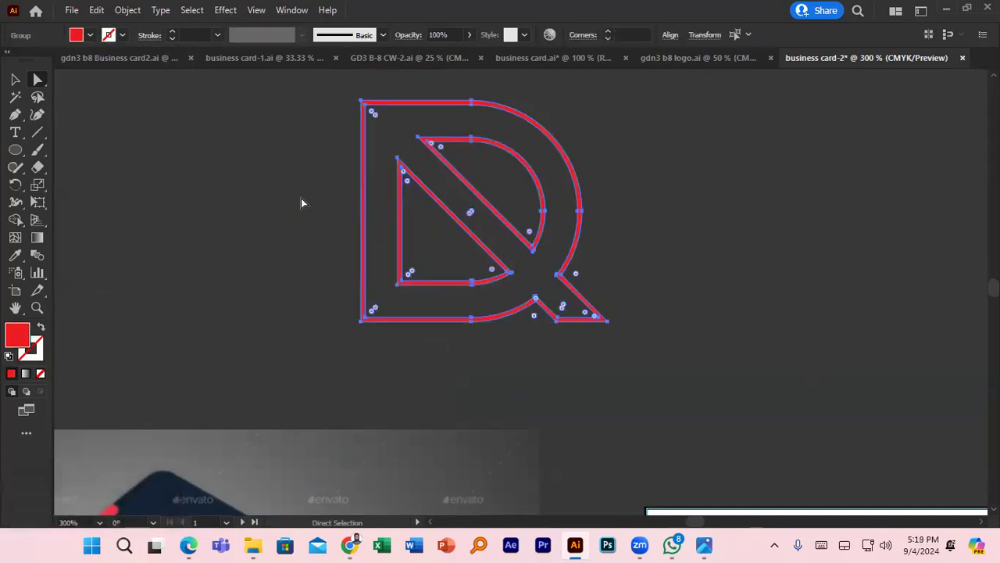
{"action": "scroll", "coordinate": [300, 203], "scroll_direction": "down", "scroll_amount": 2}
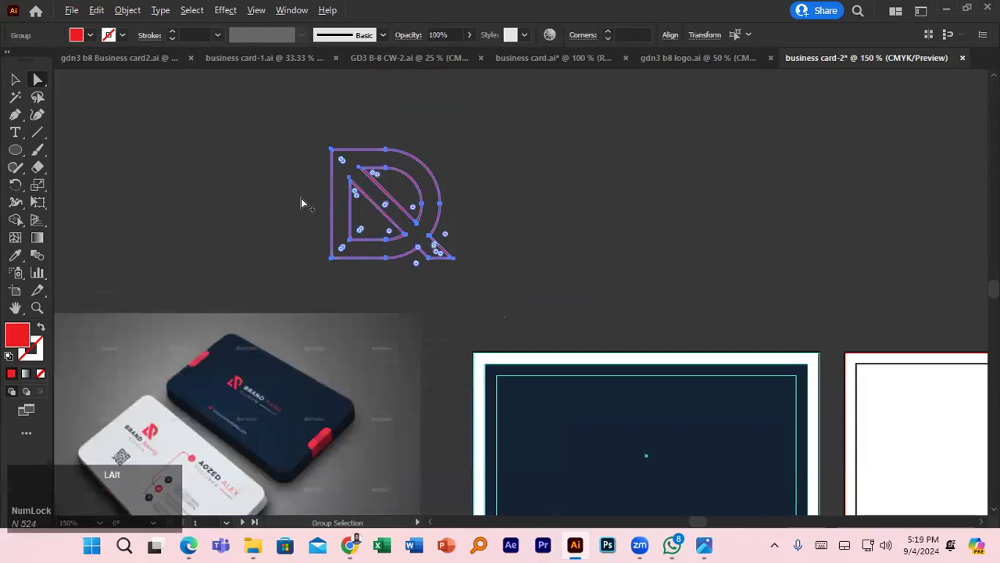
{"action": "left_click", "coordinate": [469, 187]}
{"action": "left_click_drag", "start_coordinate": [323, 136], "coordinate": [417, 254]}
{"action": "left_click_drag", "start_coordinate": [459, 288], "coordinate": [458, 284]}
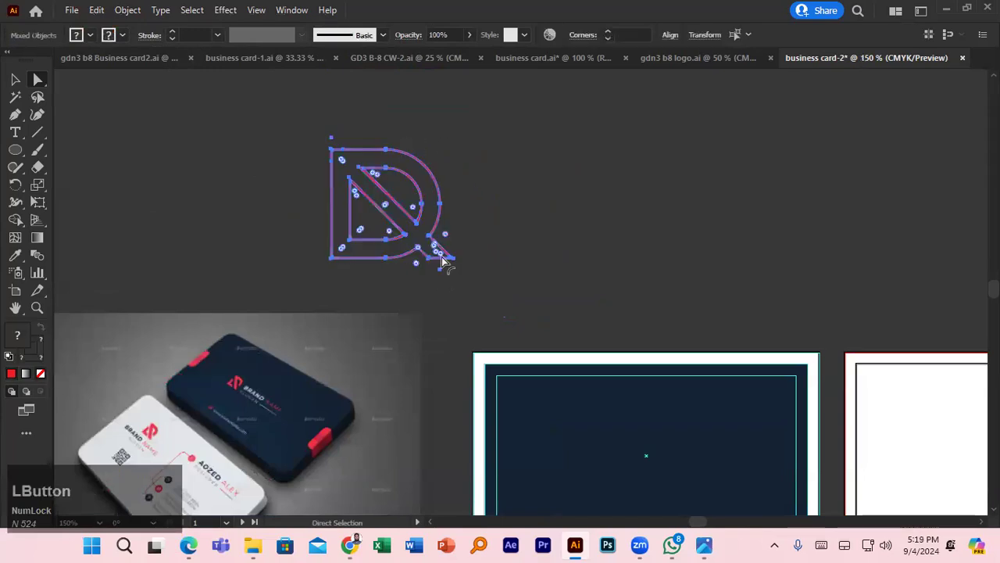
{"action": "left_click", "coordinate": [270, 161]}
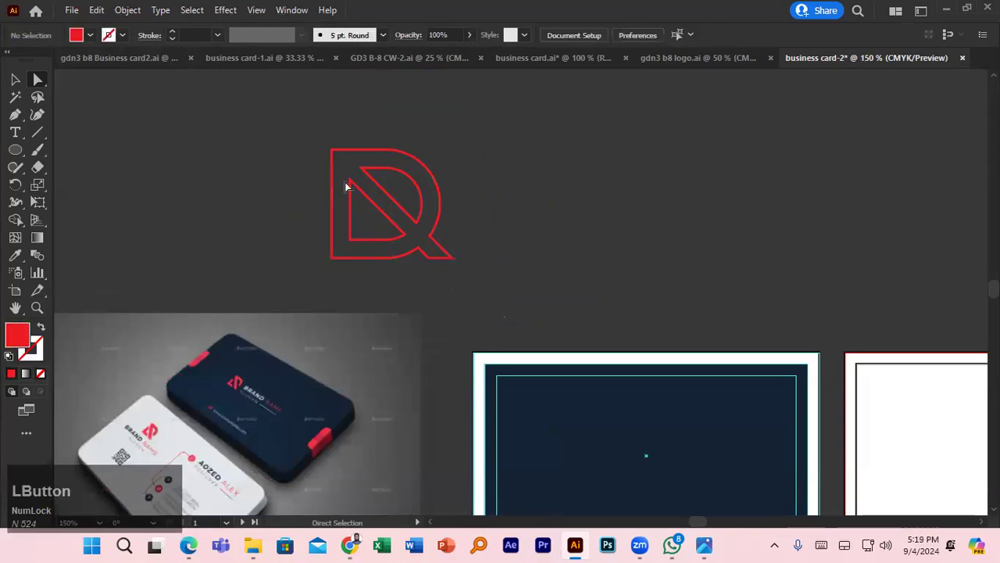
{"action": "left_click", "coordinate": [422, 204]}
{"action": "left_click_drag", "start_coordinate": [314, 129], "coordinate": [418, 223]}
{"action": "left_click_drag", "start_coordinate": [462, 265], "coordinate": [462, 265]}
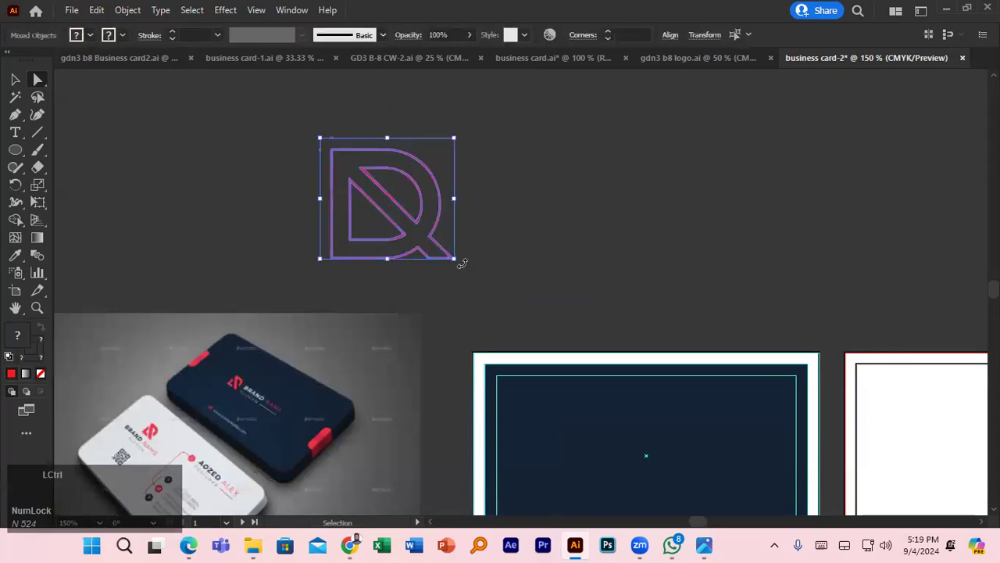
{"action": "key", "text": "ctrl+g"}
- Select a single path of the grouped logo
{"action": "left_click", "coordinate": [439, 218]}
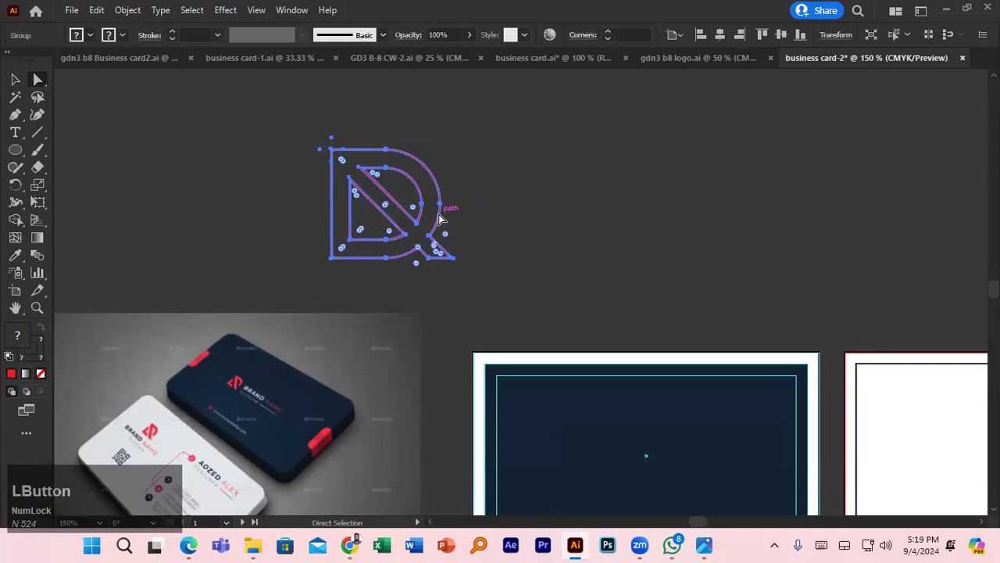
{"action": "left_click", "coordinate": [468, 212]}
{"action": "left_click", "coordinate": [440, 217]}
- Try moving the inner diagonal path toward the lower left, then undo it
{"action": "right_click", "coordinate": [449, 226]}
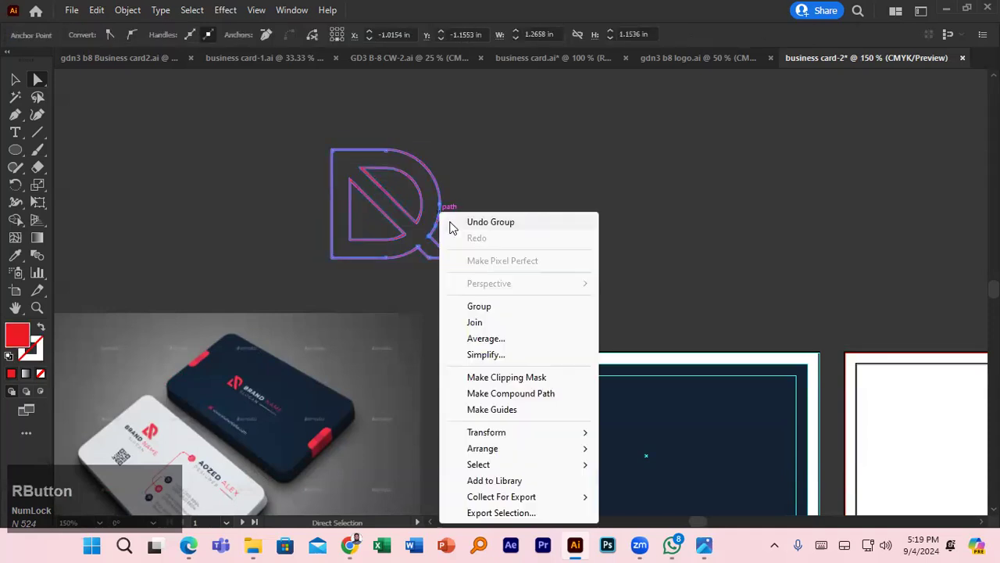
{"action": "left_click", "coordinate": [406, 182]}
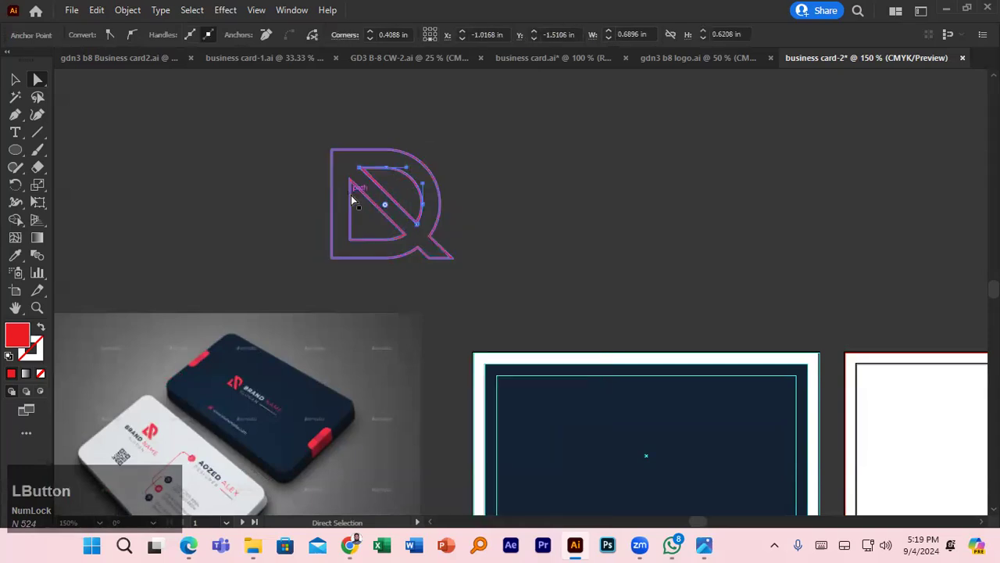
{"action": "left_click_drag", "start_coordinate": [367, 200], "coordinate": [397, 207]}
{"action": "key", "text": "ctrl+z"}
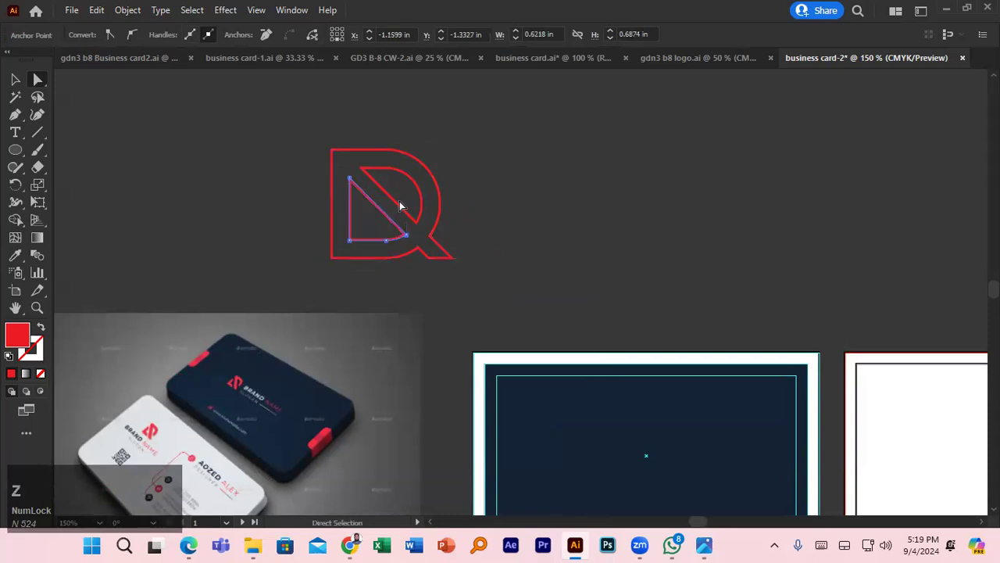
- Select all the logo's anchors and expand it into outlines via Object > Expand
{"action": "left_click", "coordinate": [404, 261]}
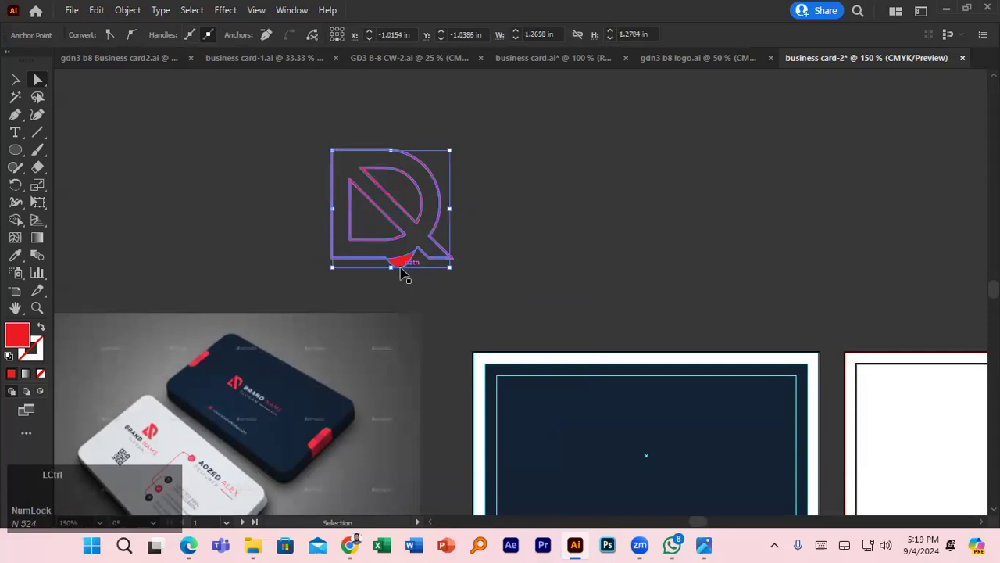
{"action": "left_click", "coordinate": [476, 211]}
{"action": "left_click_drag", "start_coordinate": [333, 128], "coordinate": [418, 262]}
{"action": "left_click", "coordinate": [127, 10]}
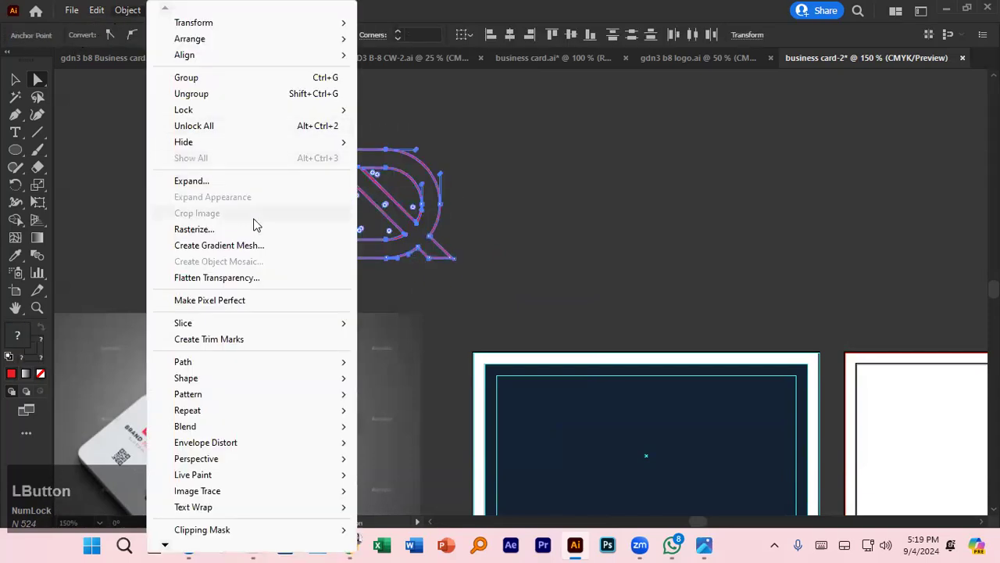
{"action": "left_click", "coordinate": [250, 181]}
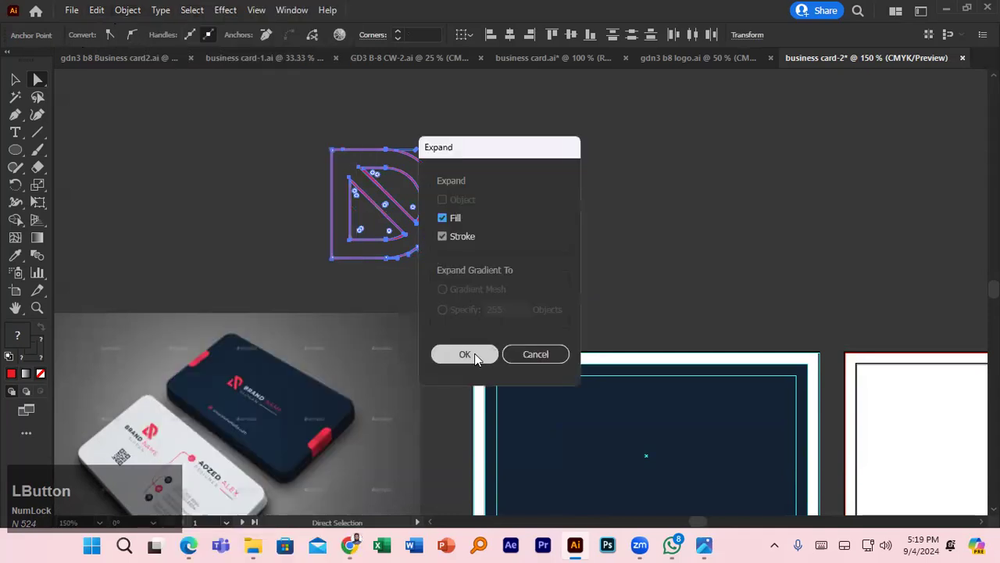
{"action": "left_click", "coordinate": [477, 353]}
{"action": "left_click", "coordinate": [445, 194]}
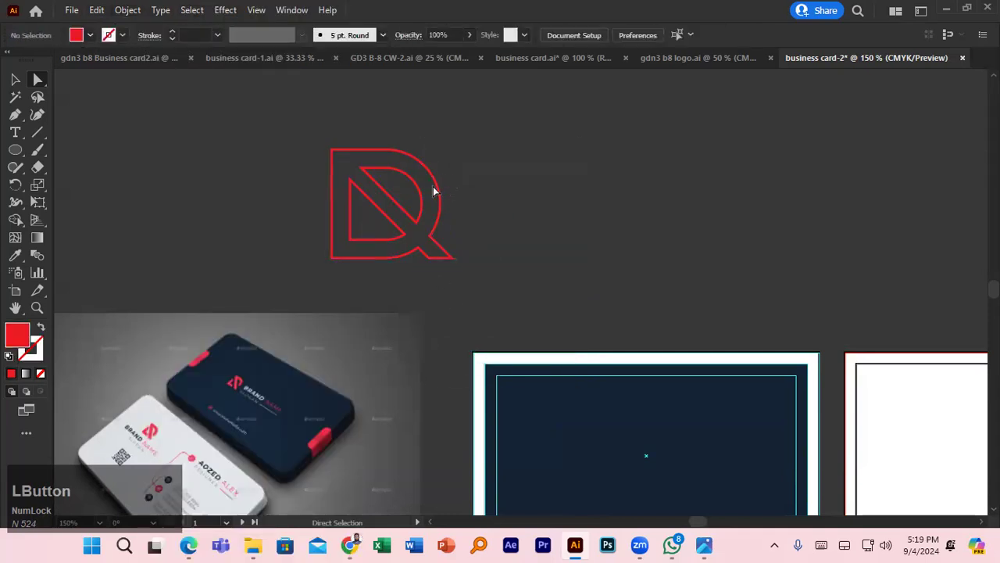
{"action": "left_click", "coordinate": [436, 190]}
{"action": "left_click", "coordinate": [365, 203]}
{"action": "left_click", "coordinate": [291, 203]}
- Try a yellow fill and swapping fill and stroke, then undo back to the plain red D outline
{"action": "left_click", "coordinate": [90, 35]}
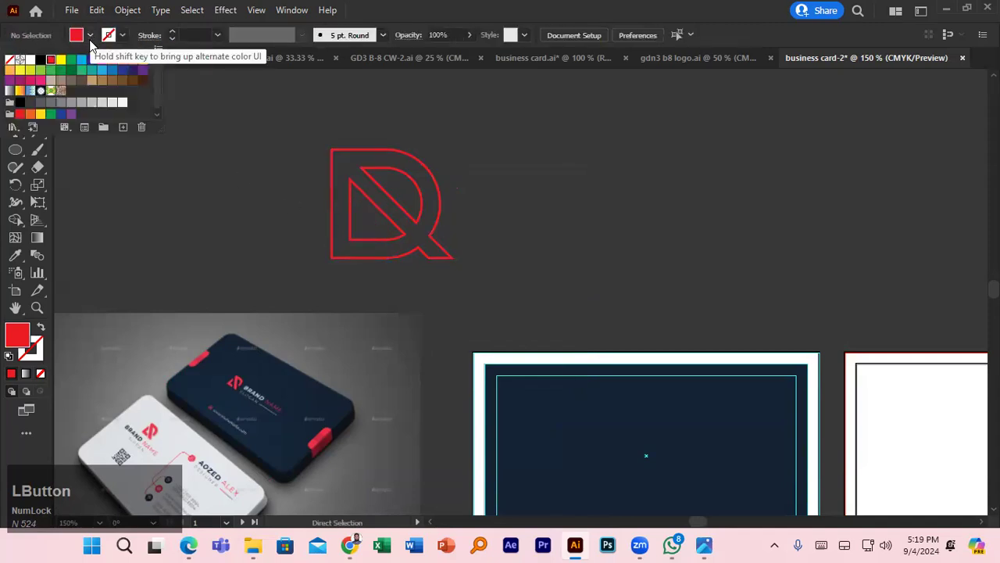
{"action": "left_click", "coordinate": [61, 61]}
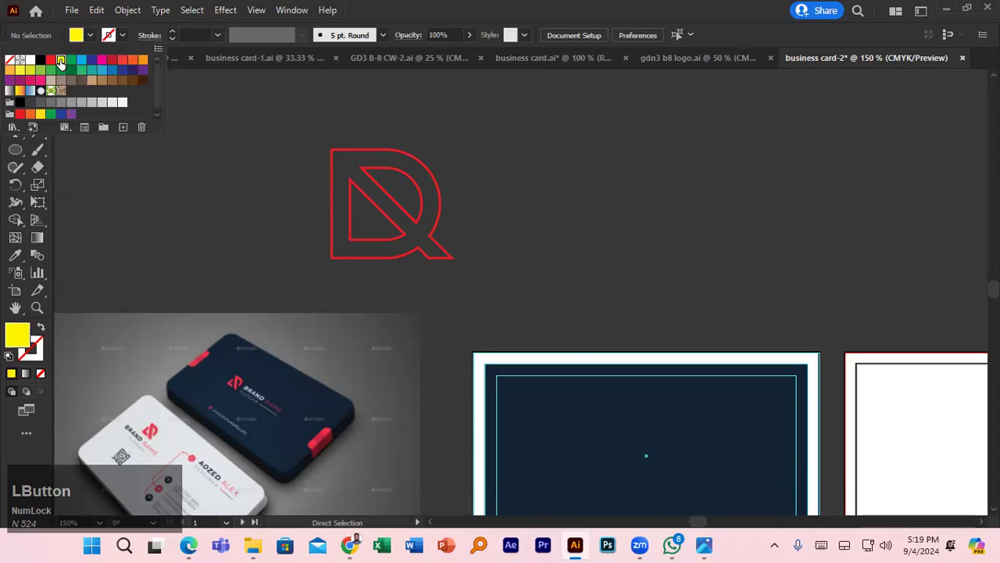
{"action": "left_click", "coordinate": [39, 328]}
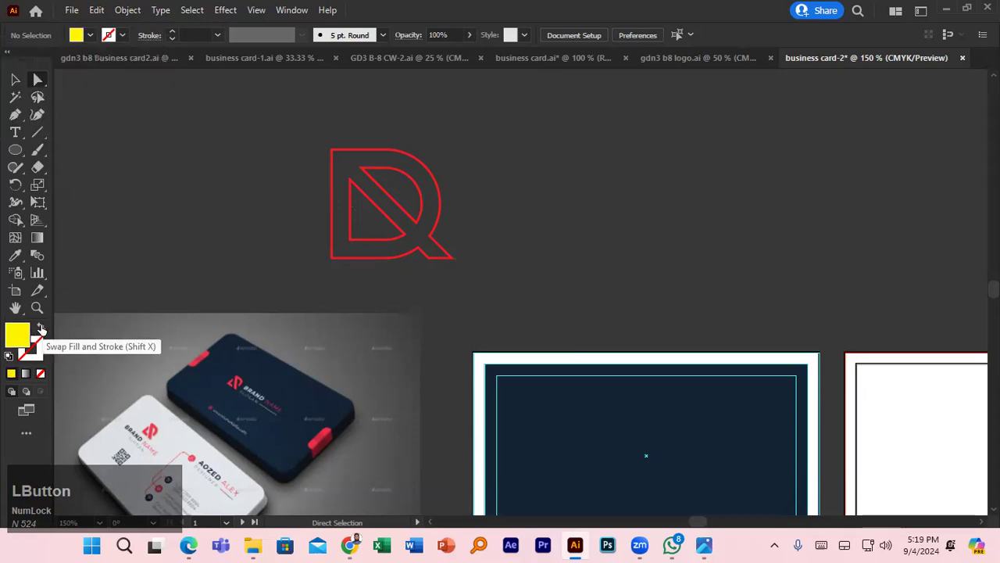
{"action": "left_click", "coordinate": [40, 328]}
{"action": "left_click", "coordinate": [42, 329]}
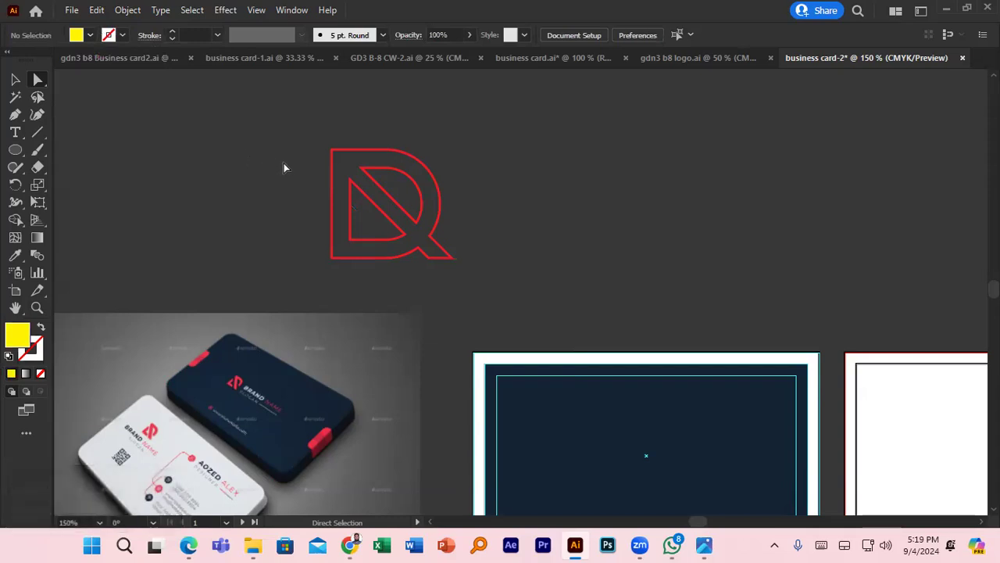
{"action": "key", "text": "ctrl+z"}
{"action": "key", "text": "ctrl+z"}
{"action": "key", "text": "ctrl+z"}
{"action": "key", "text": "ctrl+z"}
{"action": "key", "text": "ctrl+z"}
{"action": "key", "text": "ctrl+z"}
{"action": "key", "text": "ctrl+z"}
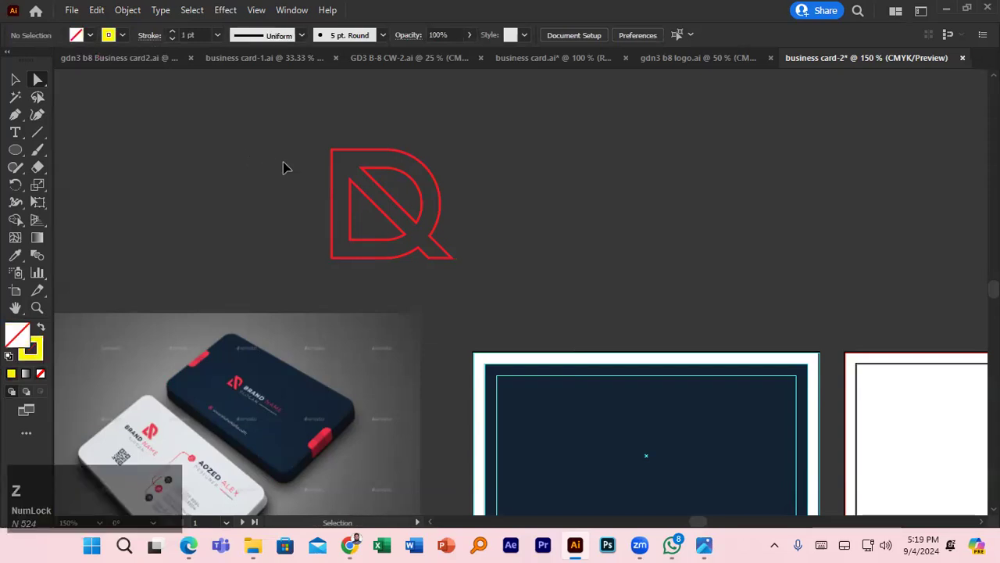
{"action": "key", "text": "ctrl+z"}
{"action": "key", "text": "ctrl+z"}
{"action": "key", "text": "ctrl+z"}
{"action": "key", "text": "ctrl+z"}
{"action": "key", "text": "ctrl+z"}
{"action": "key", "text": "ctrl+z"}
{"action": "key", "text": "ctrl+z"}
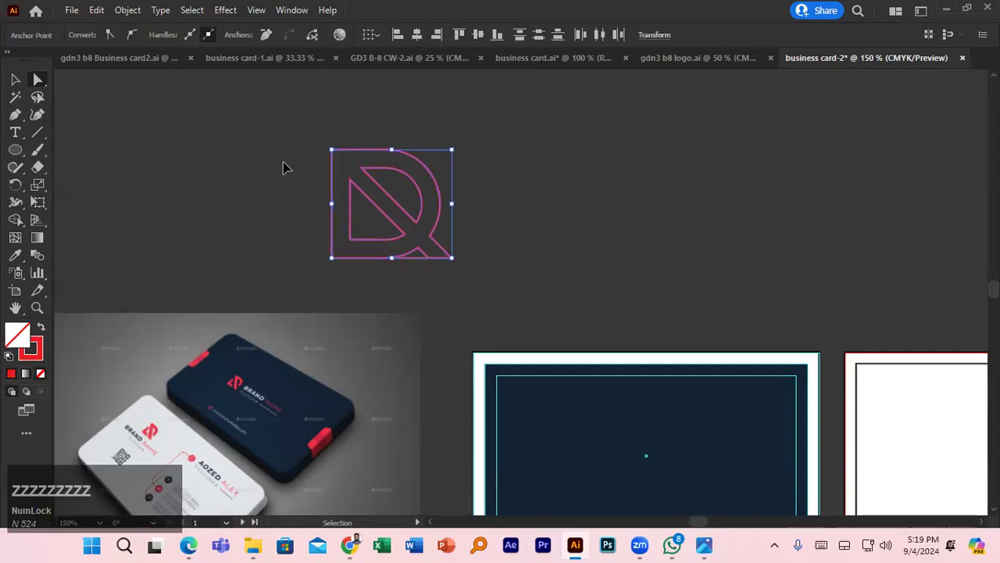
{"action": "key", "text": "ctrl+z"}
{"action": "key", "text": "ctrl+z"}
{"action": "key", "text": "ctrl+z"}
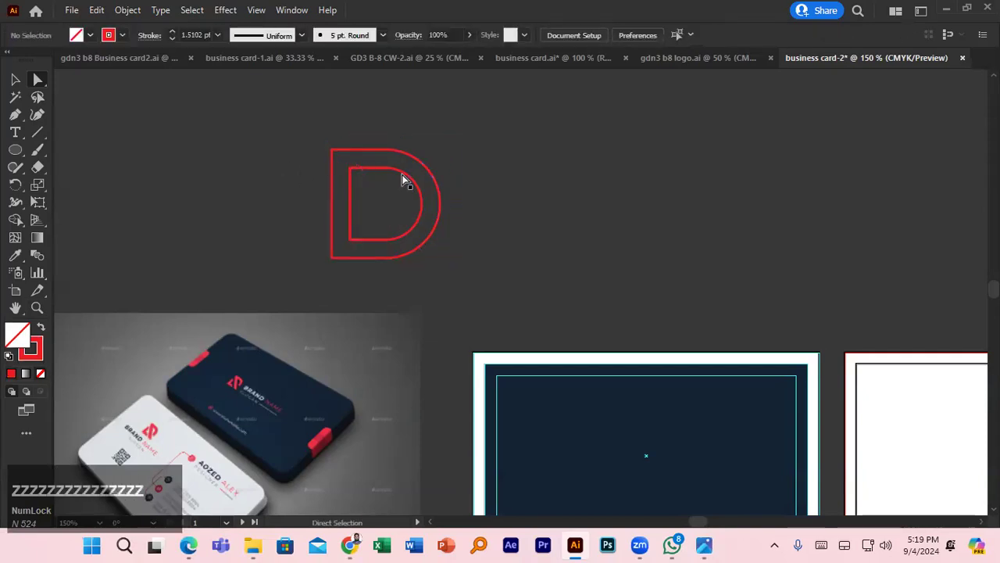
- Select both D outline paths and group them with Ctrl+G
{"action": "left_click", "coordinate": [402, 176]}
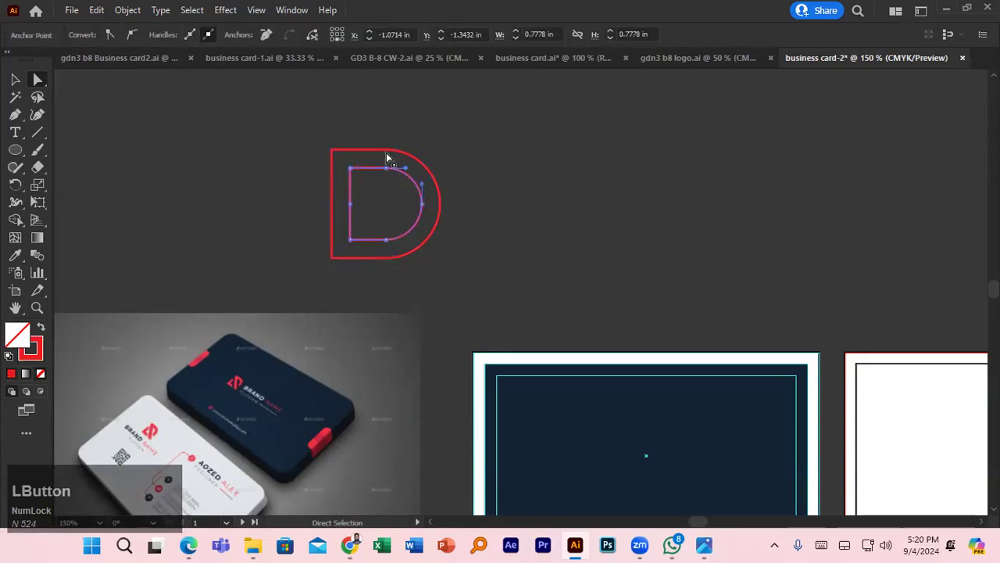
{"action": "left_click", "coordinate": [354, 131]}
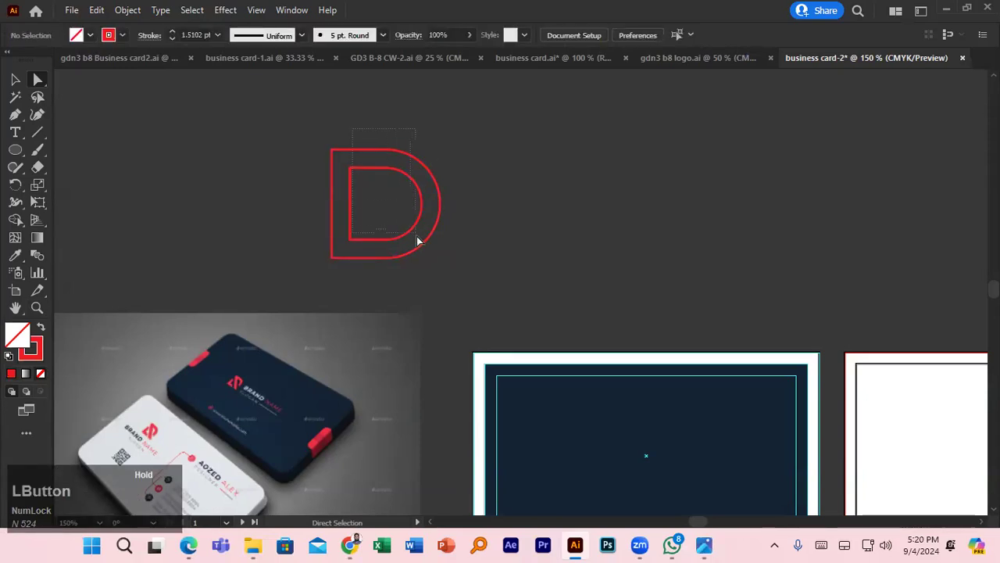
{"action": "left_click_drag", "start_coordinate": [416, 236], "coordinate": [425, 246]}
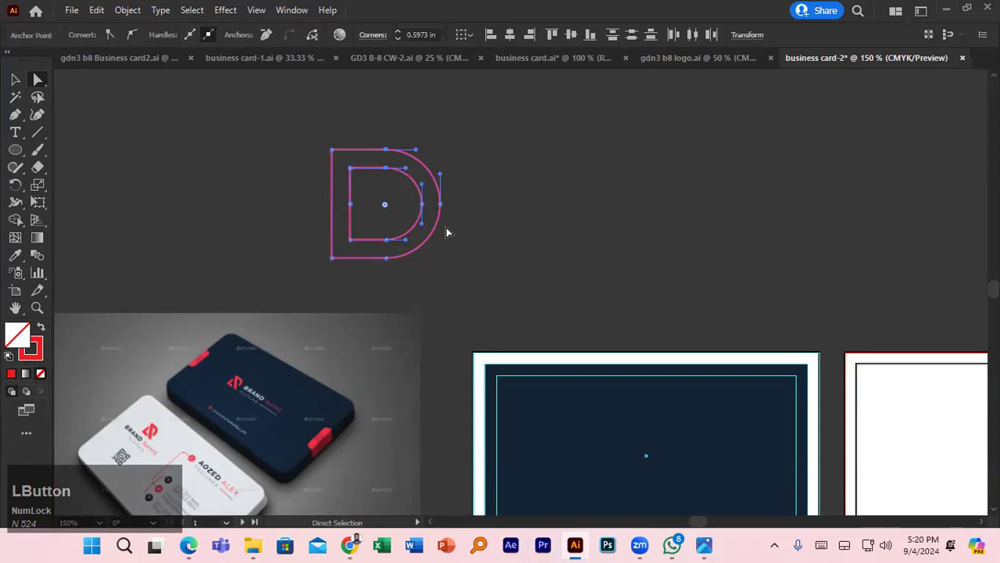
{"action": "key", "text": "v"}
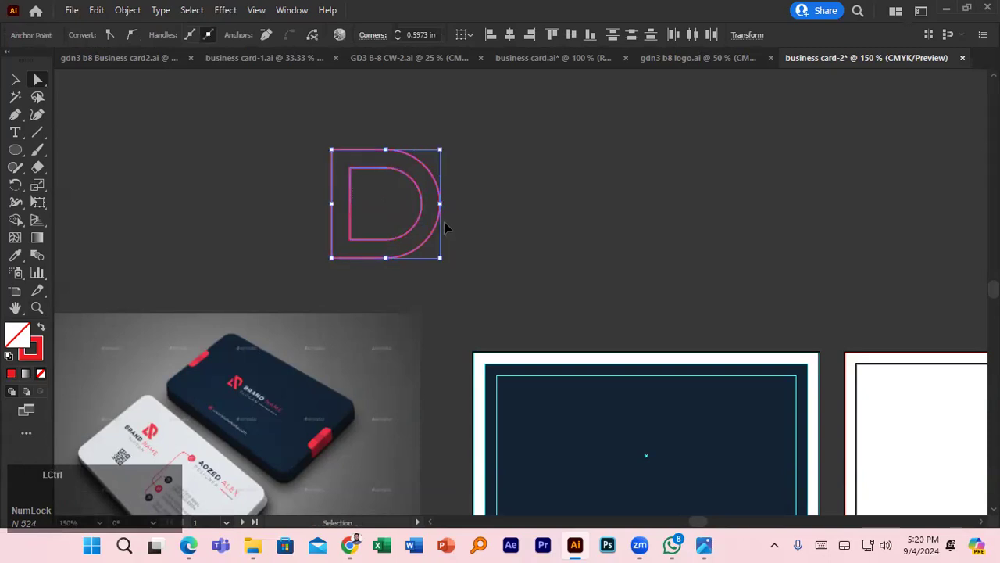
{"action": "key", "text": "ctrl+g"}
{"action": "left_click", "coordinate": [261, 124]}
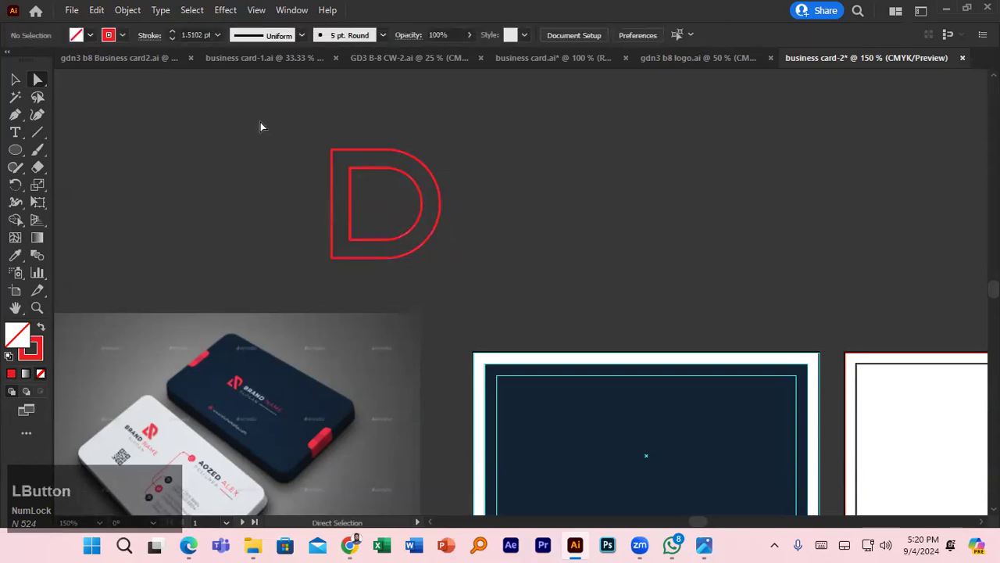
- Select all the D paths and expand their fill and stroke into shapes
{"action": "left_click", "coordinate": [131, 11]}
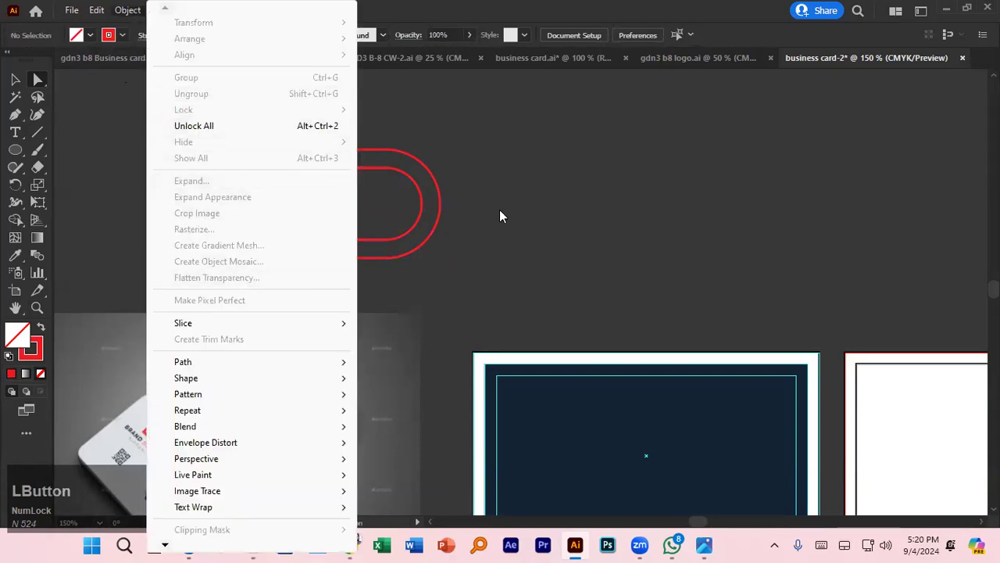
{"action": "left_click", "coordinate": [500, 209]}
{"action": "key", "text": "ctrl+a"}
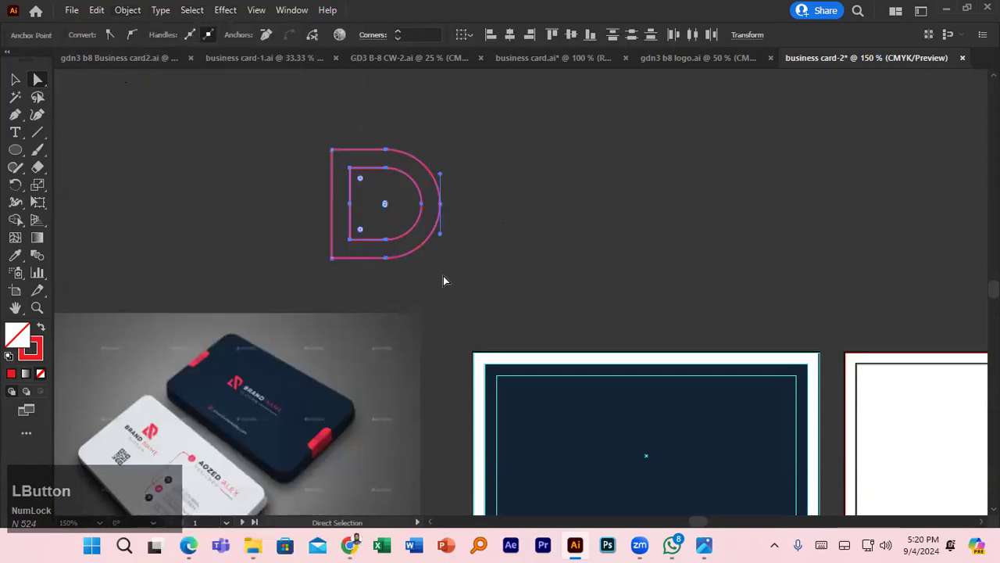
{"action": "left_click", "coordinate": [129, 10]}
{"action": "left_click", "coordinate": [191, 182]}
{"action": "left_click", "coordinate": [466, 356]}
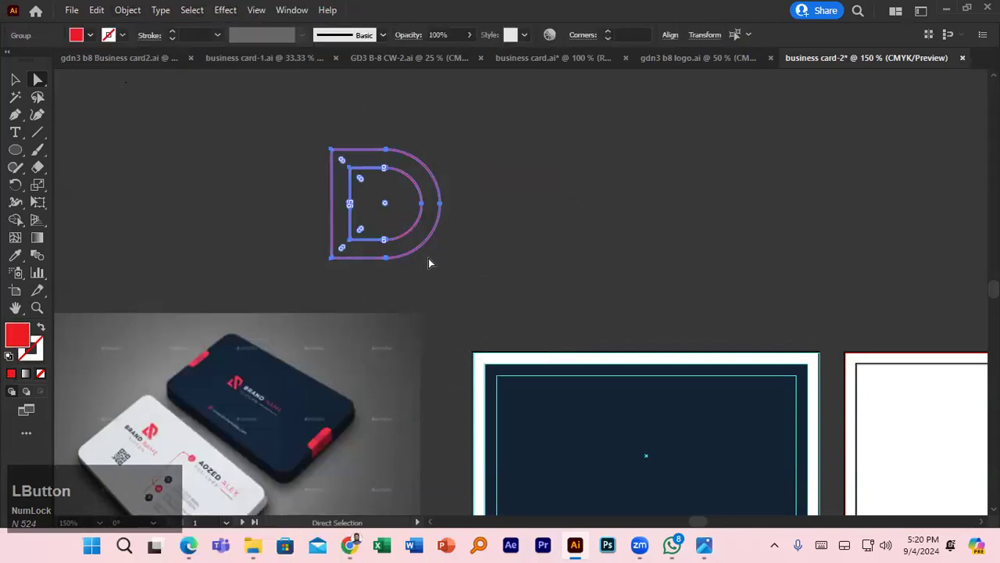
{"action": "left_click", "coordinate": [437, 244]}
- Inspect the D's inner and outer paths by selecting each in turn
{"action": "left_click", "coordinate": [419, 220]}
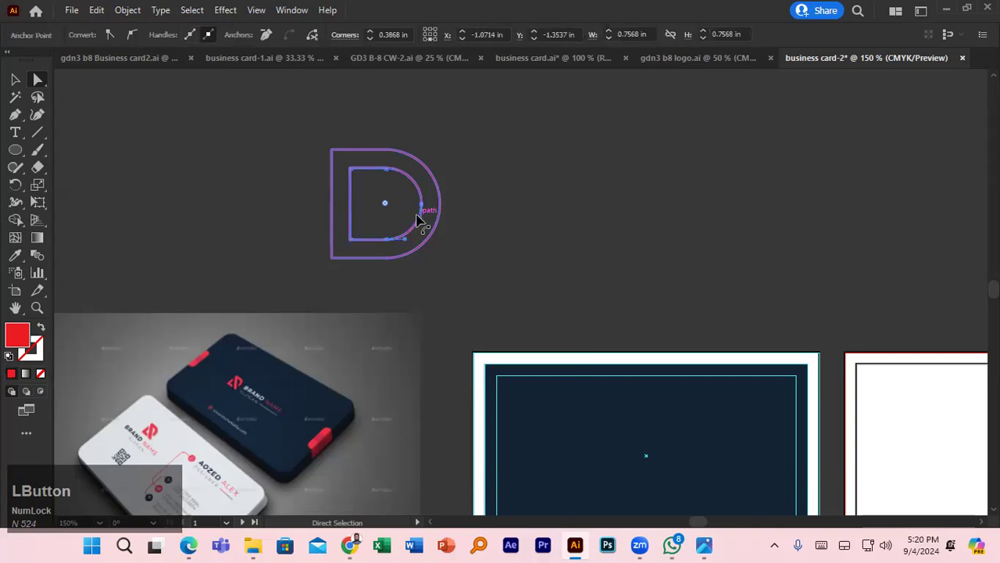
{"action": "left_click", "coordinate": [332, 194]}
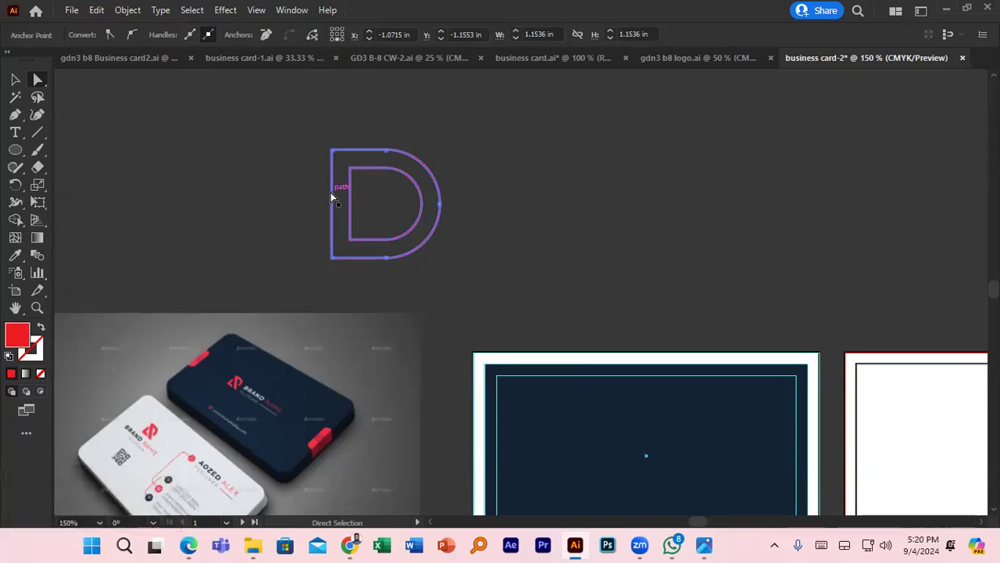
{"action": "left_click", "coordinate": [270, 166]}
{"action": "left_click", "coordinate": [327, 183]}
{"action": "left_click", "coordinate": [232, 171]}
{"action": "left_click", "coordinate": [357, 210]}
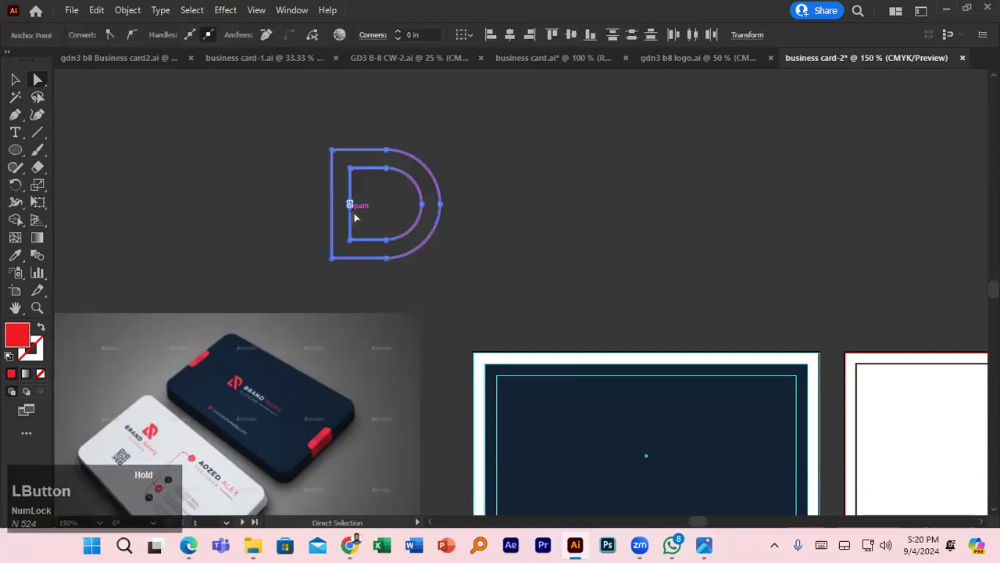
{"action": "left_click", "coordinate": [284, 180]}
- Set the fill colour to CMYK Cyan and select the D's top-left corner points
{"action": "left_click", "coordinate": [90, 35]}
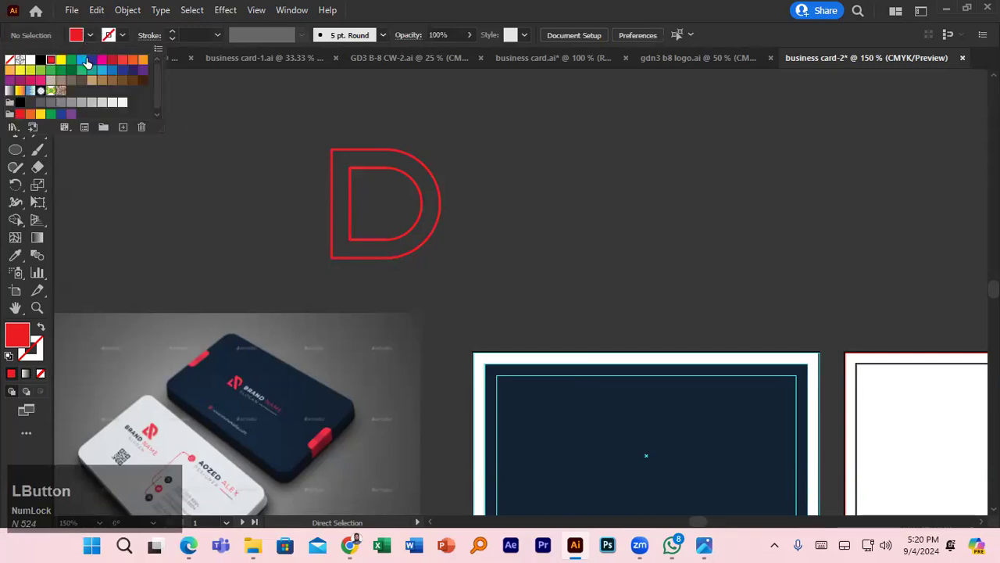
{"action": "left_click", "coordinate": [81, 61]}
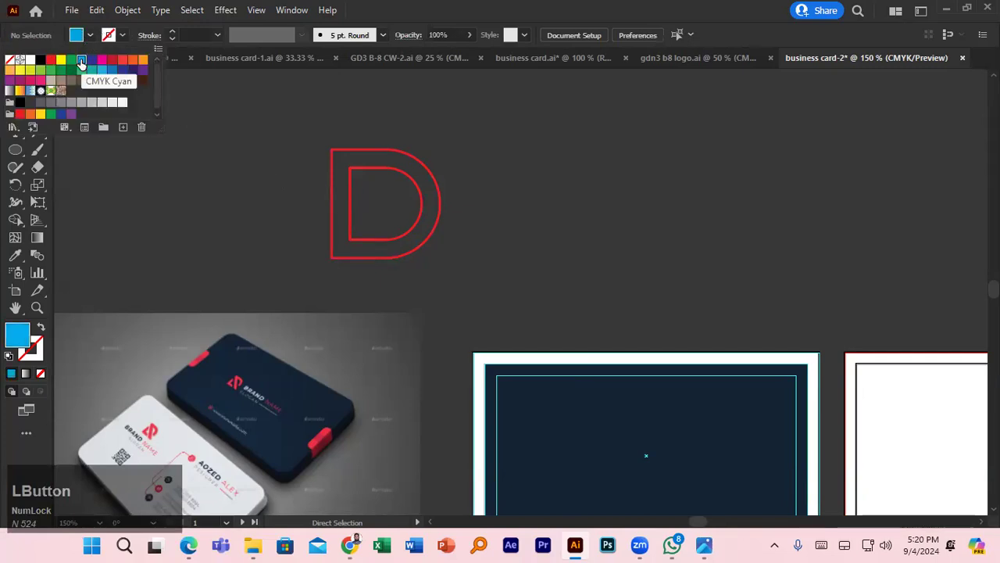
{"action": "left_click", "coordinate": [195, 182]}
{"action": "left_click_drag", "start_coordinate": [317, 134], "coordinate": [369, 181]}
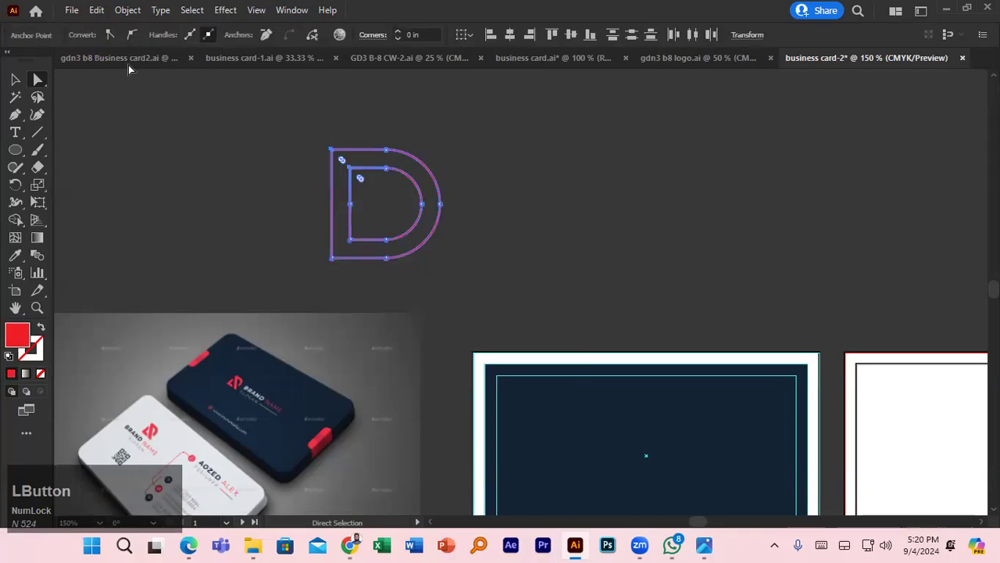
{"action": "left_click", "coordinate": [207, 182]}
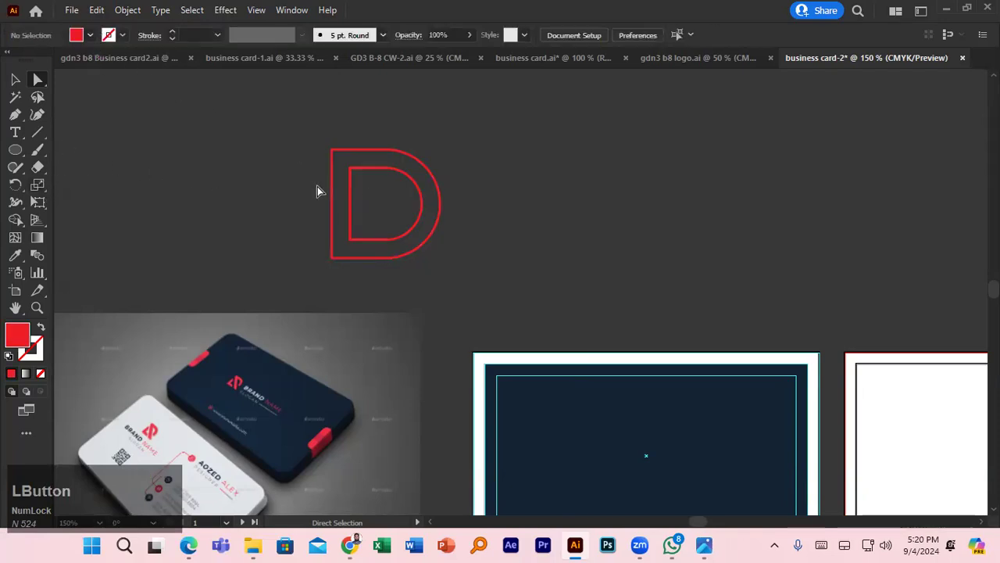
- Undo three times to restore the construction lines and left vertical bars, then marquee-select them all
{"action": "key", "text": "ctrl+z"}
{"action": "key", "text": "ctrl+z"}
{"action": "key", "text": "ctrl+z"}
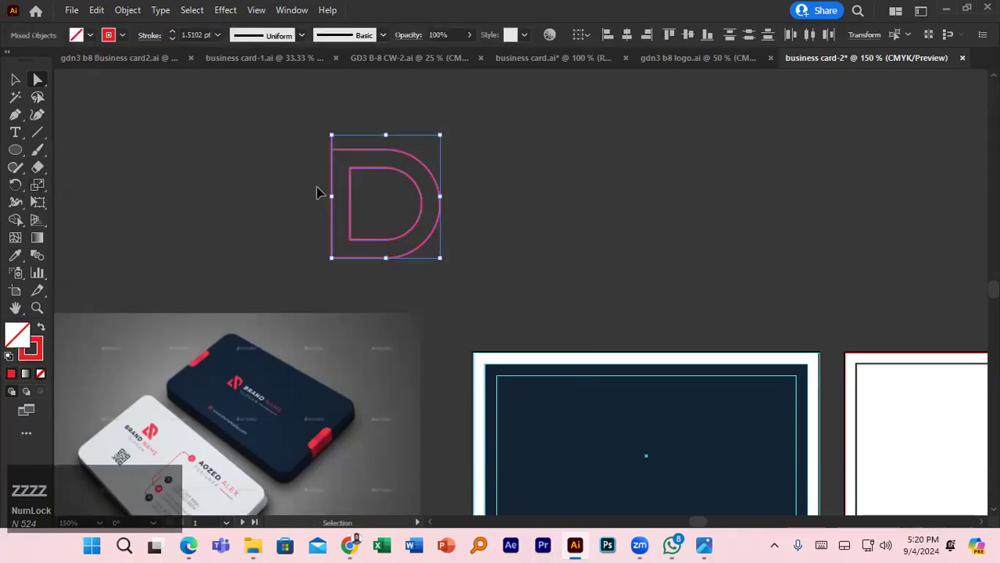
{"action": "key", "text": "ctrl+z"}
{"action": "key", "text": "ctrl+z"}
{"action": "key", "text": "ctrl+z"}
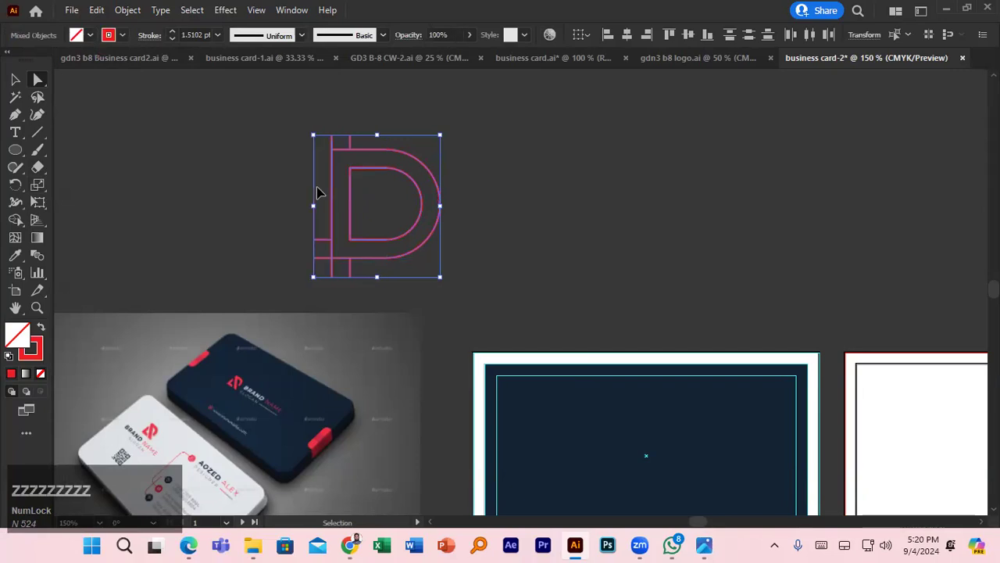
{"action": "key", "text": "ctrl+z"}
{"action": "key", "text": "ctrl+z"}
{"action": "key", "text": "ctrl+z"}
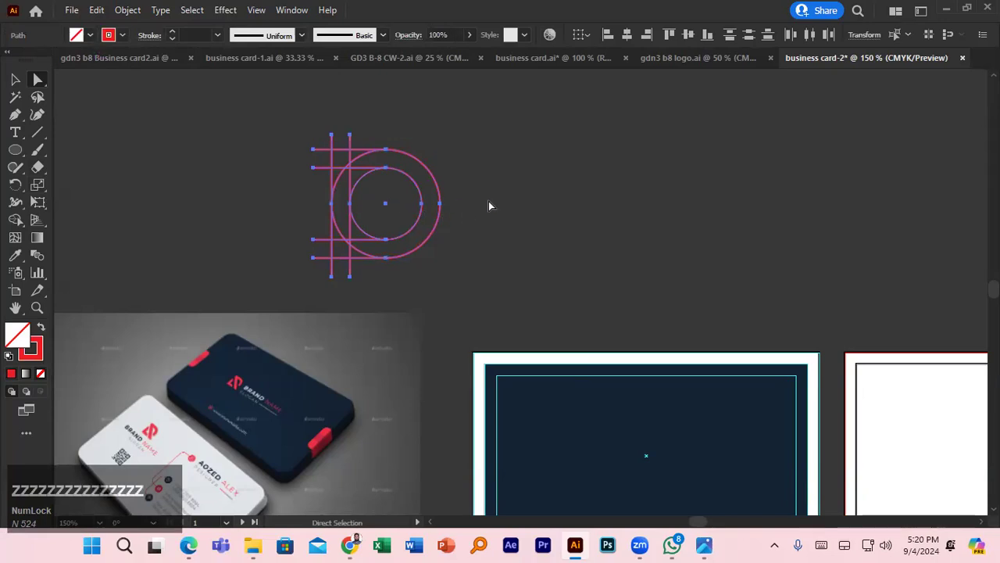
{"action": "left_click", "coordinate": [488, 200]}
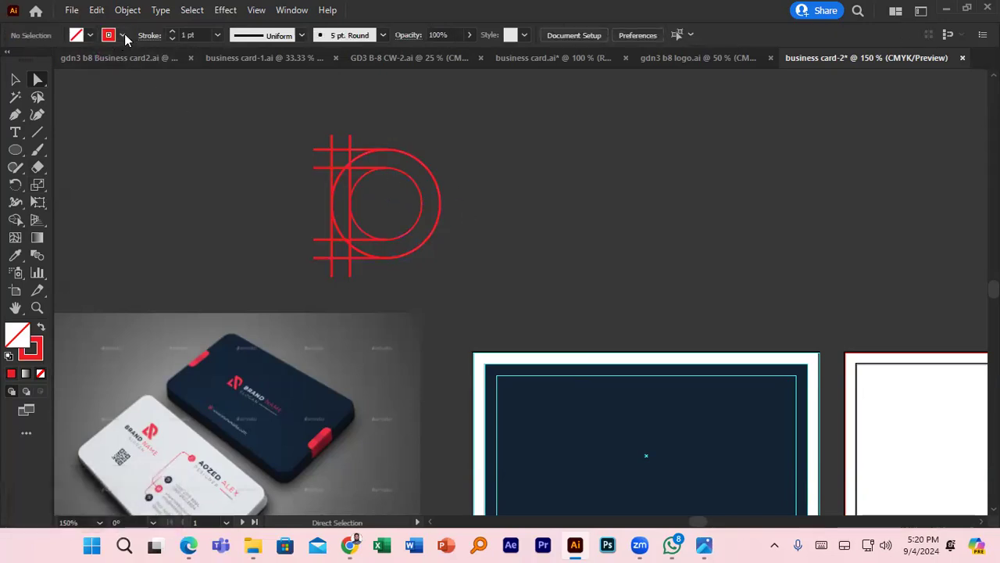
{"action": "left_click", "coordinate": [90, 34]}
{"action": "left_click", "coordinate": [151, 179]}
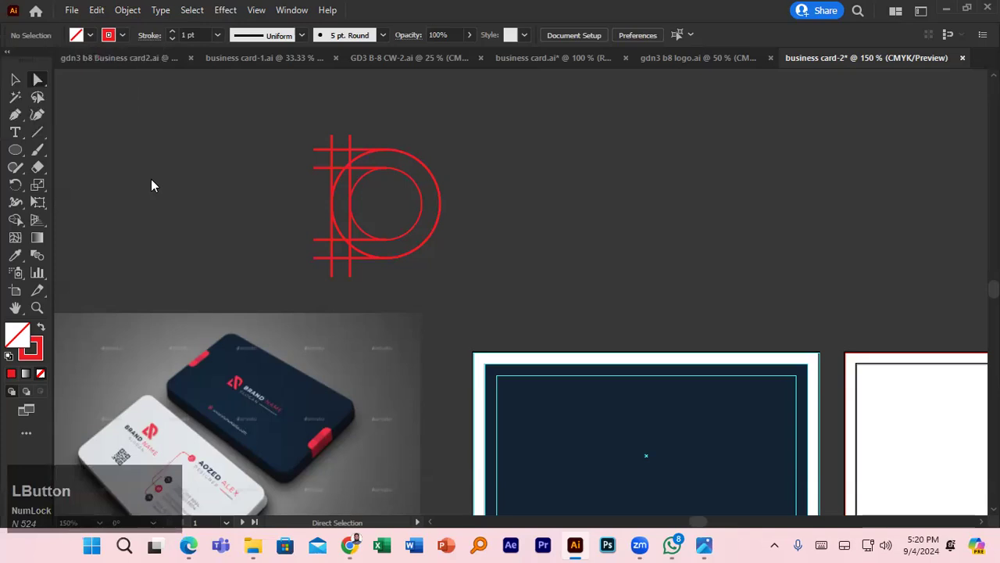
{"action": "left_click_drag", "start_coordinate": [319, 159], "coordinate": [465, 258]}
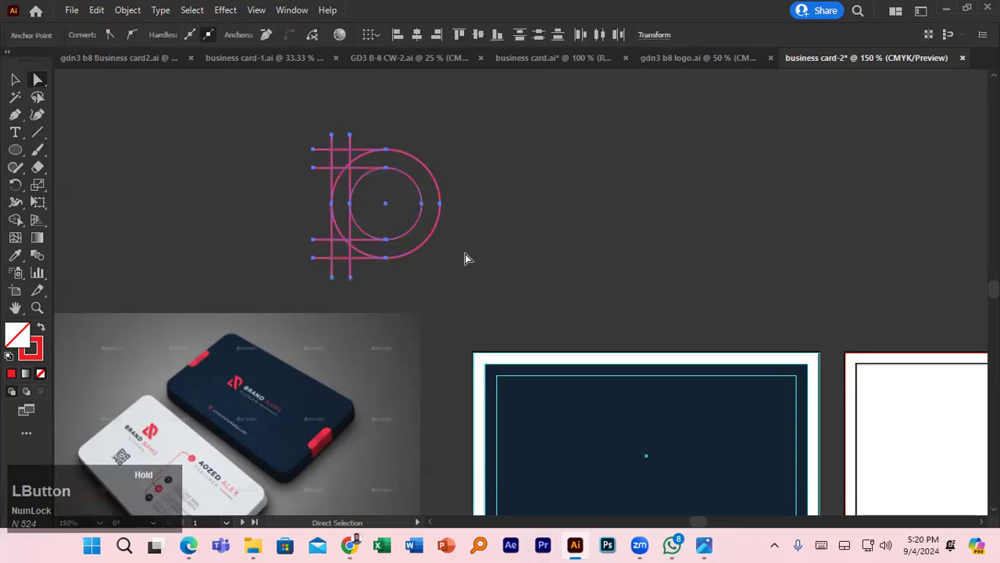
{"action": "left_click", "coordinate": [15, 221]}
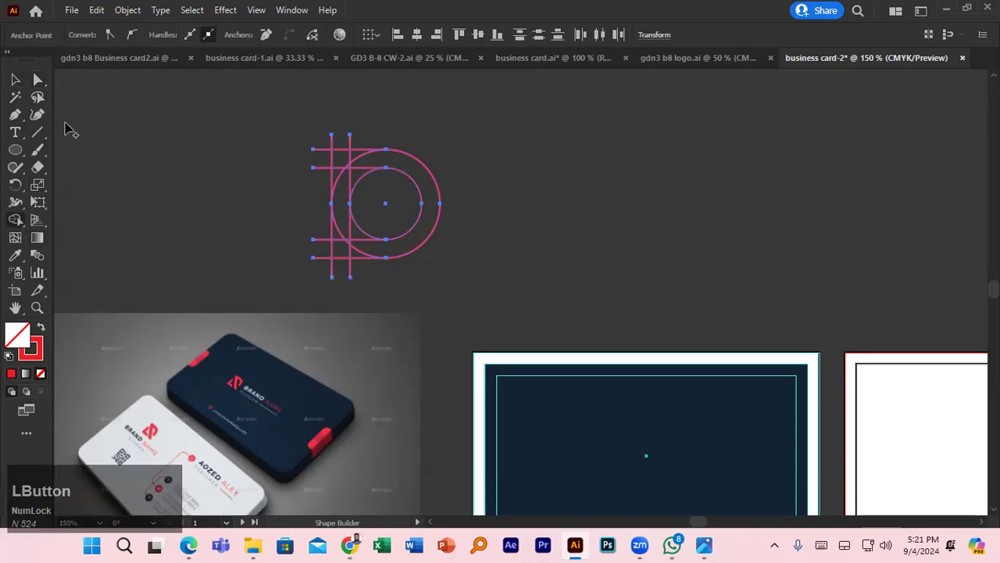
- Give all the construction pieces a red fill and no stroke
{"action": "left_click", "coordinate": [14, 81]}
{"action": "left_click", "coordinate": [253, 185]}
{"action": "left_click_drag", "start_coordinate": [272, 127], "coordinate": [455, 250]}
{"action": "left_click", "coordinate": [90, 35]}
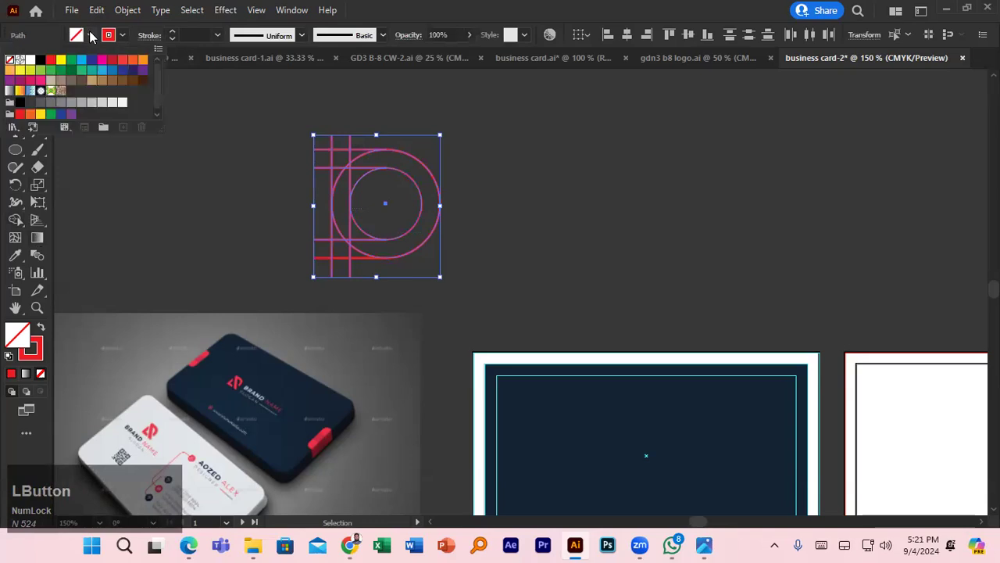
{"action": "left_click", "coordinate": [51, 61]}
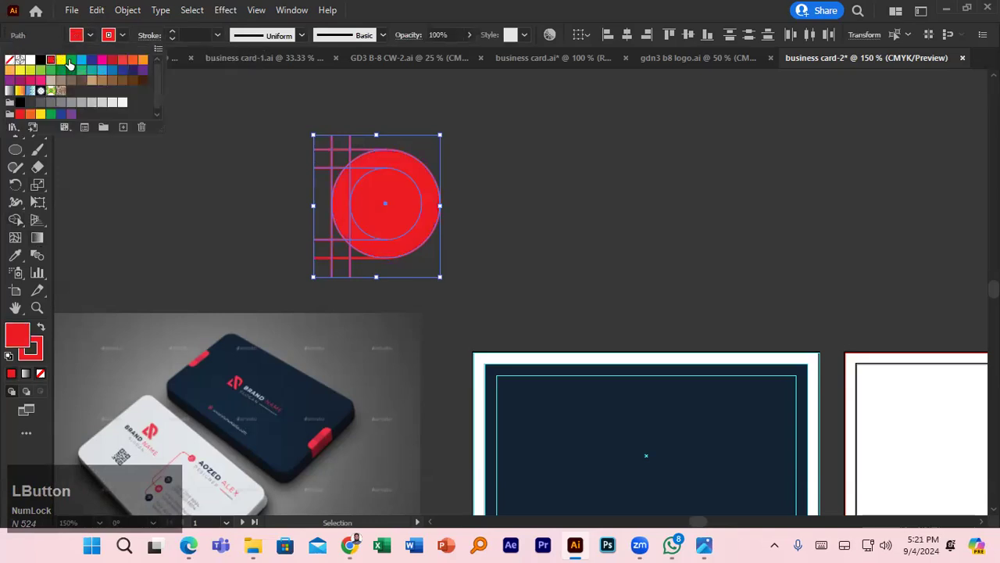
{"action": "left_click", "coordinate": [123, 36]}
{"action": "left_click", "coordinate": [10, 60]}
{"action": "left_click", "coordinate": [14, 220]}
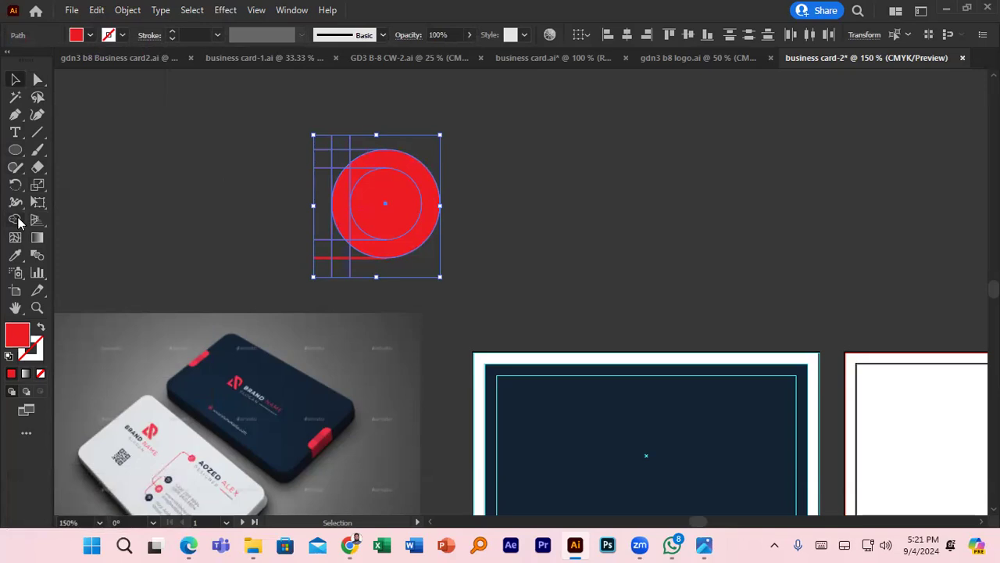
- Drag with Shape Builder to merge the circle and left bars into one solid D
{"action": "left_click", "coordinate": [16, 221]}
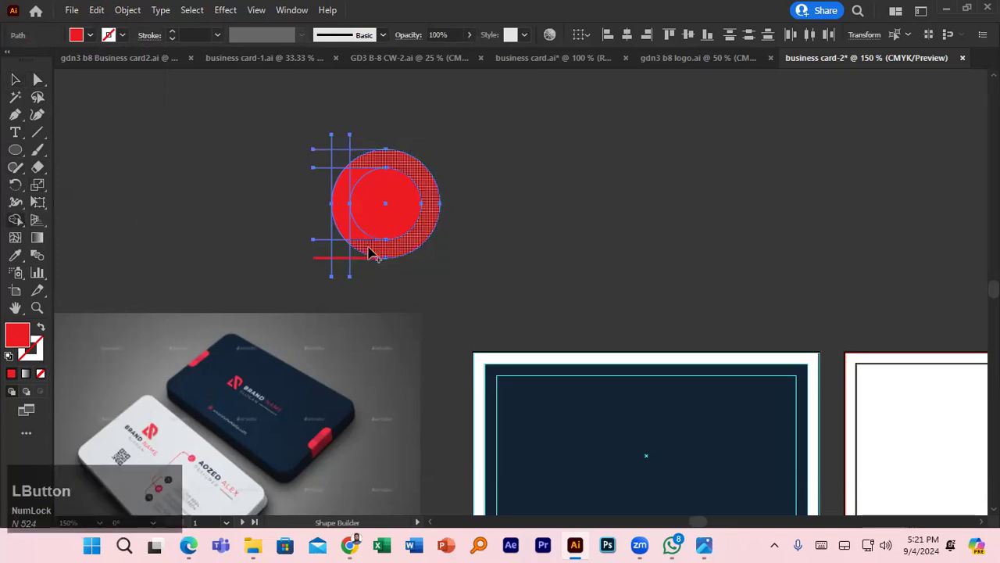
{"action": "mouse_move", "coordinate": [348, 254]}
{"action": "left_mouse_down"}
{"action": "mouse_move", "coordinate": [395, 242]}
{"action": "mouse_move", "coordinate": [436, 207]}
{"action": "mouse_move", "coordinate": [427, 184]}
{"action": "mouse_move", "coordinate": [385, 157]}
{"action": "mouse_move", "coordinate": [340, 154]}
{"action": "mouse_move", "coordinate": [345, 262]}
{"action": "left_mouse_up"}
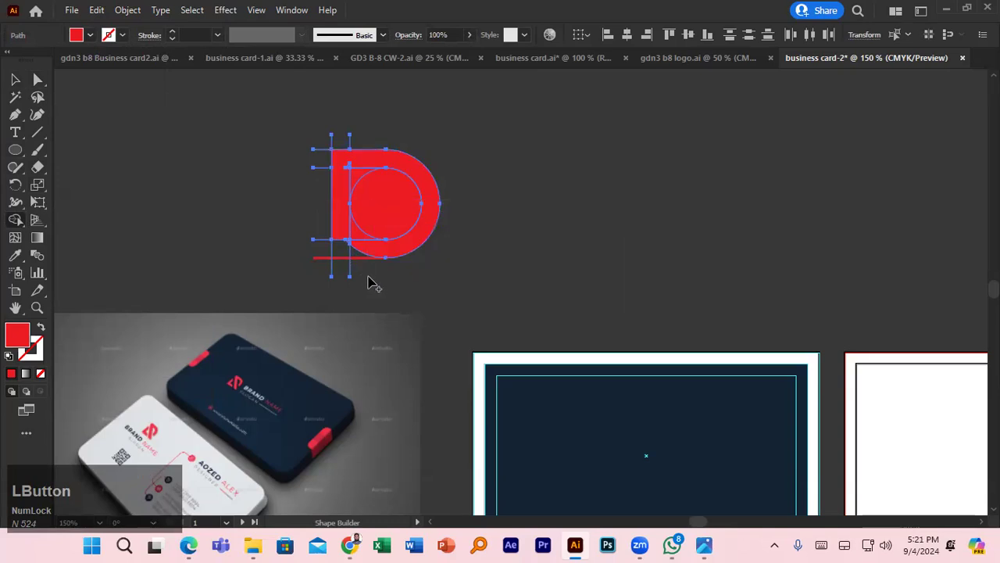
{"action": "scroll", "coordinate": [372, 283], "scroll_direction": "up", "scroll_amount": 4}
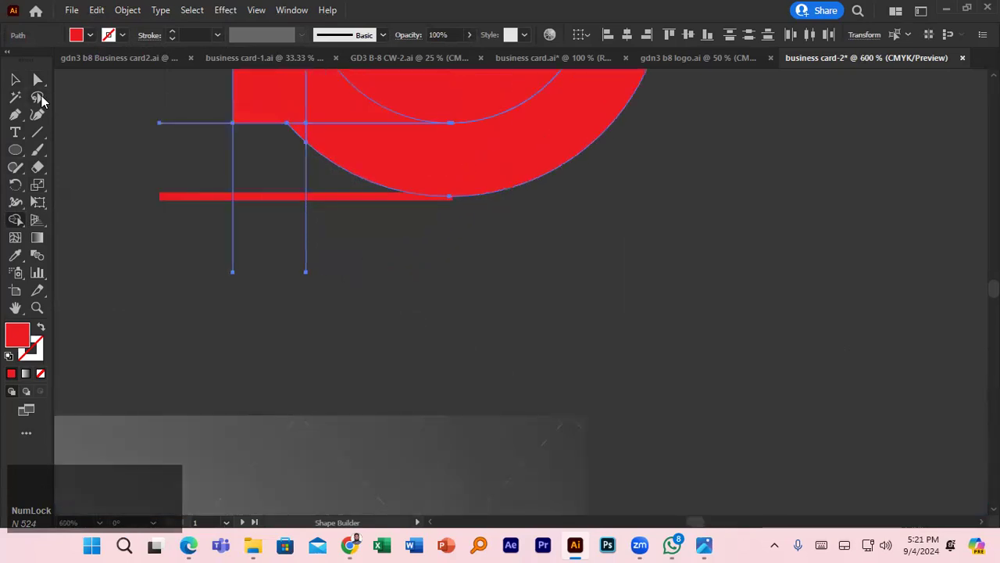
- Isolate the bottom red line to inspect the merged D, undoing an accidental nudge
{"action": "left_click", "coordinate": [16, 80]}
{"action": "left_click", "coordinate": [384, 255]}
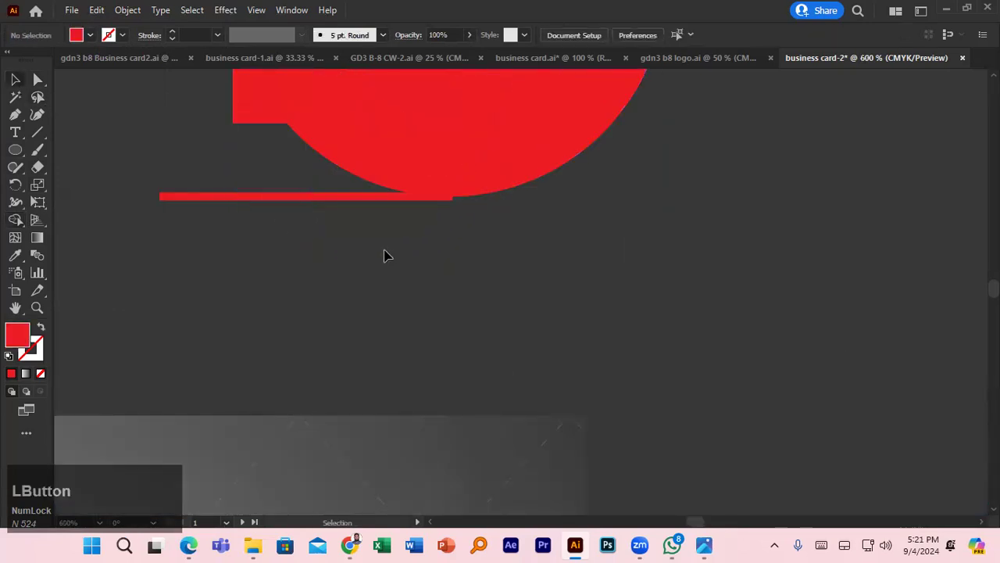
{"action": "double_click", "coordinate": [370, 200]}
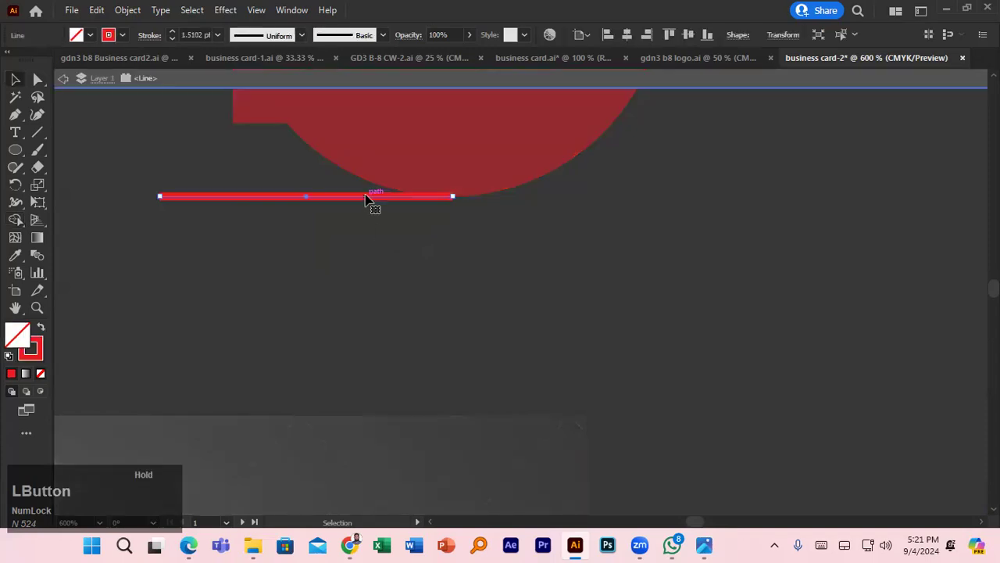
{"action": "scroll", "coordinate": [373, 243], "scroll_direction": "down", "scroll_amount": 3}
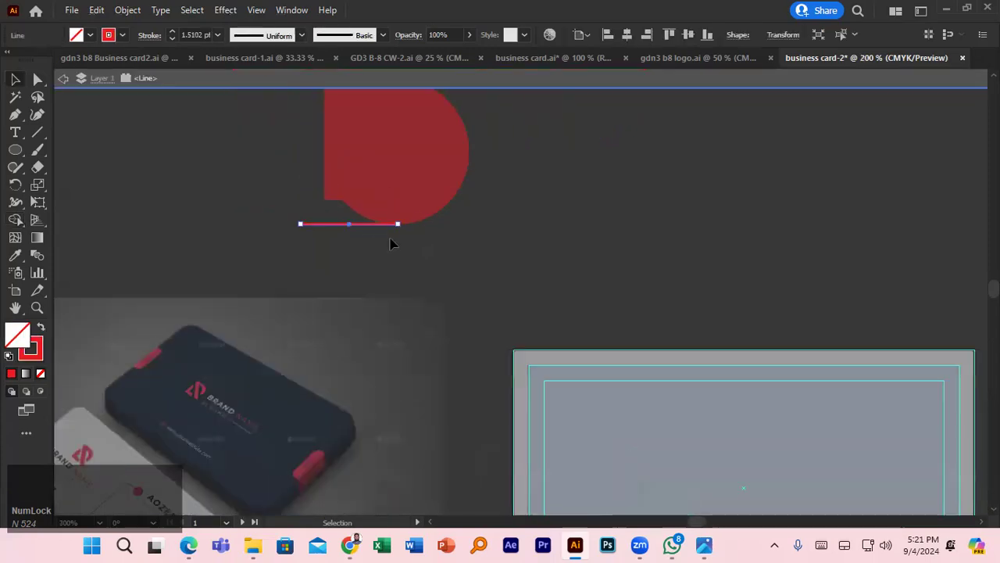
{"action": "left_click", "coordinate": [397, 253]}
{"action": "double_click", "coordinate": [397, 252]}
{"action": "scroll", "coordinate": [384, 263], "scroll_direction": "up", "scroll_amount": 1}
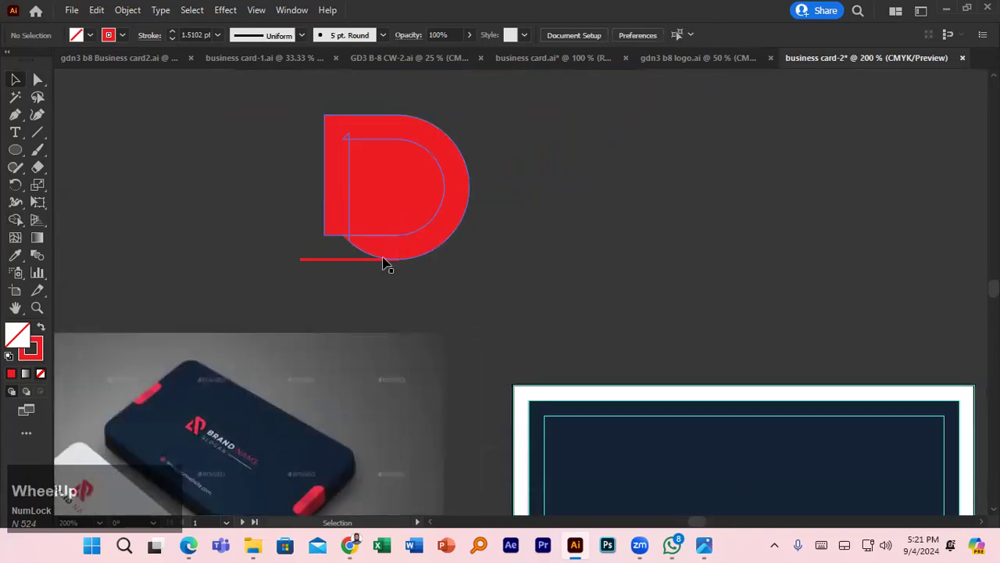
{"action": "left_click_drag", "start_coordinate": [351, 260], "coordinate": [353, 256]}
{"action": "key", "text": "ctrl+z"}
{"action": "key", "text": "ctrl+z"}
- Try removing the stroke from the line under the circle, then undo it
{"action": "left_click", "coordinate": [384, 292]}
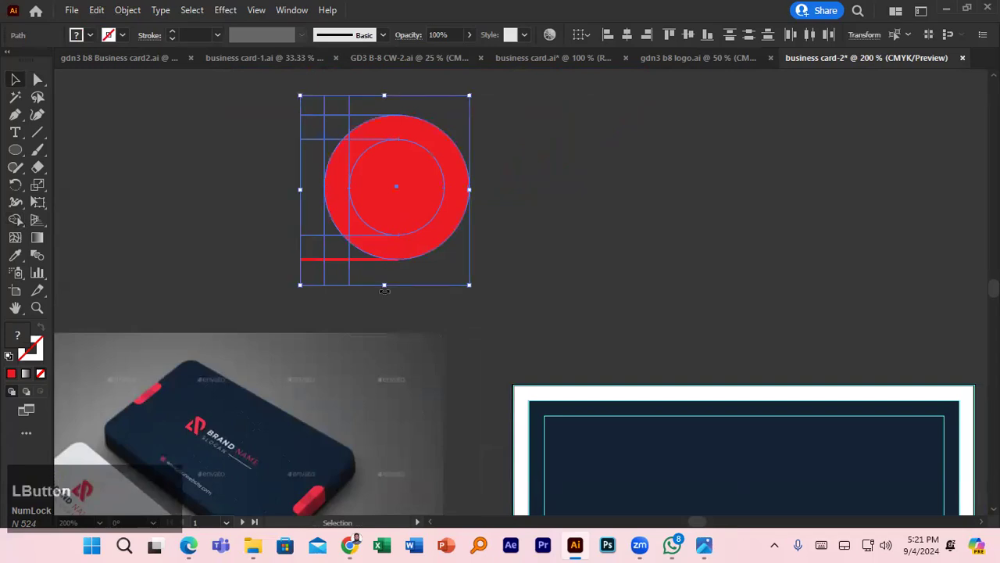
{"action": "left_click", "coordinate": [365, 259]}
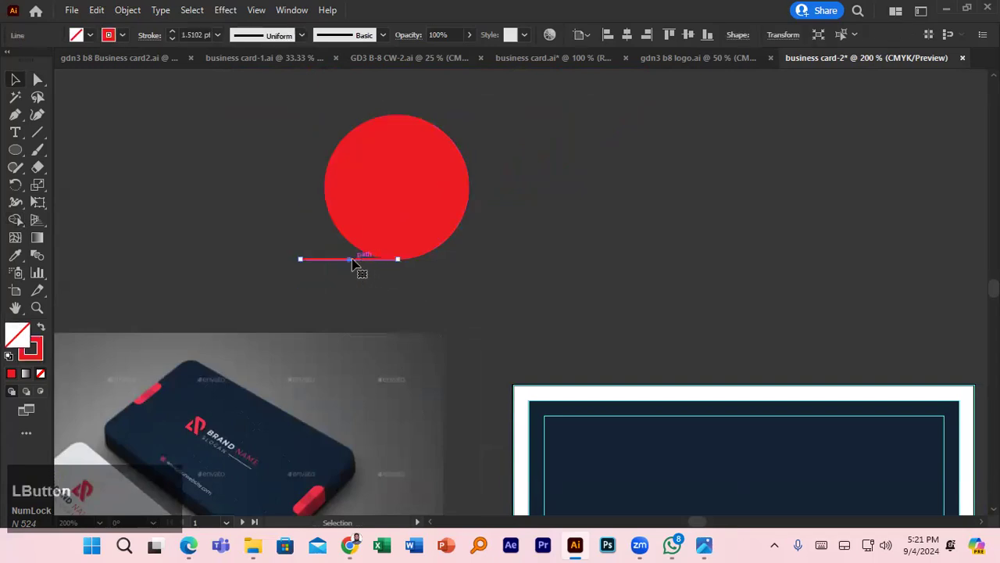
{"action": "left_click", "coordinate": [123, 33]}
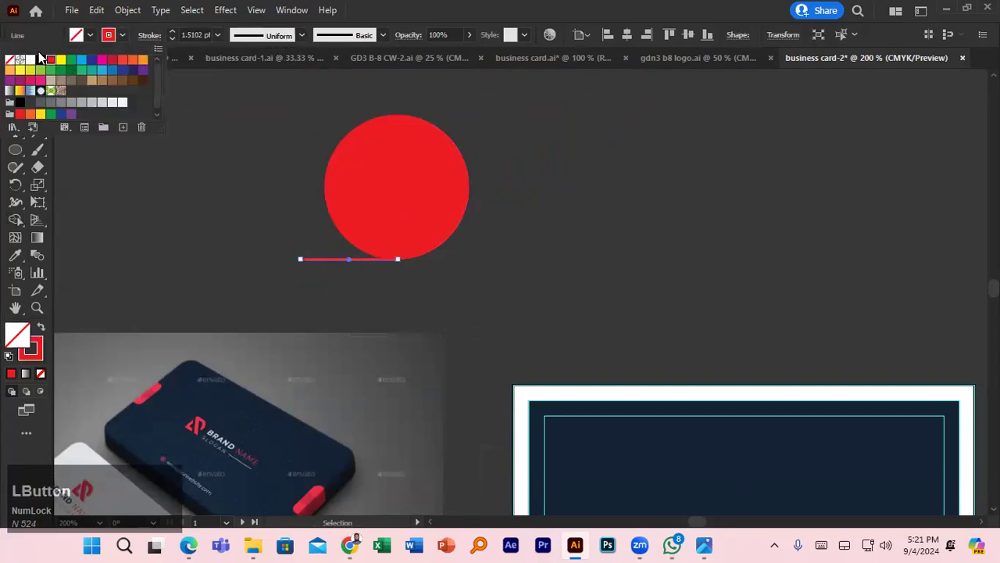
{"action": "left_click", "coordinate": [9, 62]}
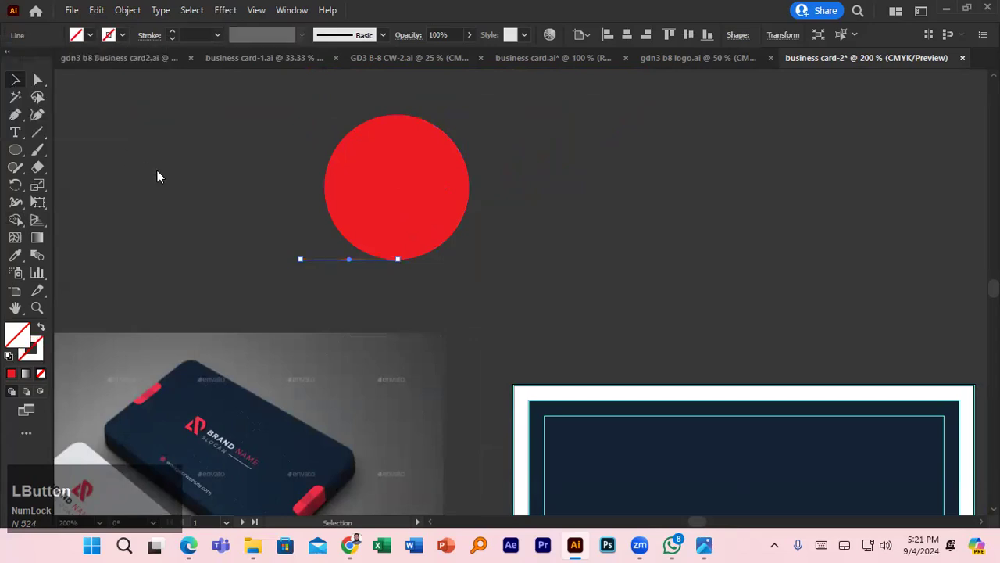
{"action": "key", "text": "ctrl+z"}
{"action": "key", "text": "ctrl+z"}
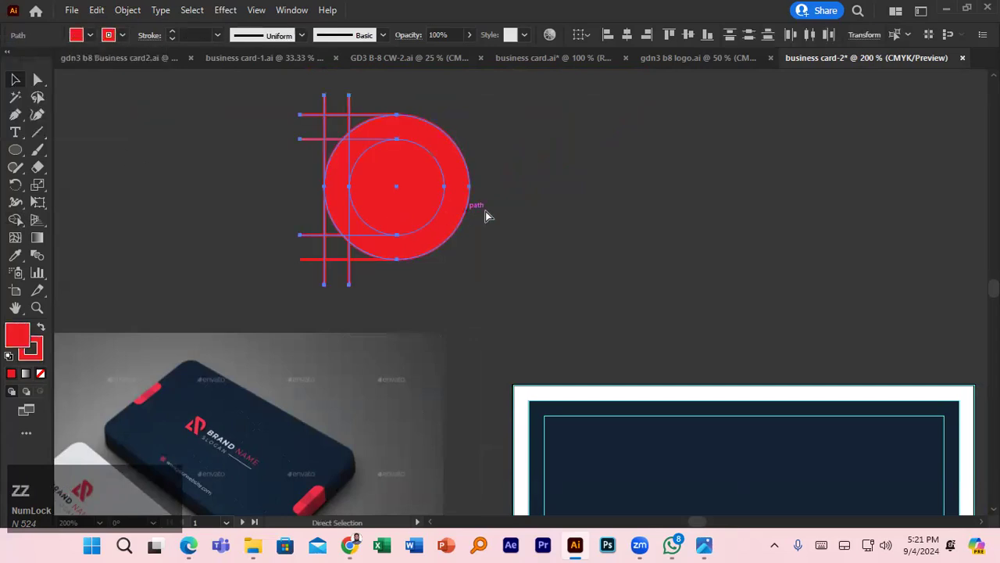
{"action": "left_click", "coordinate": [536, 214]}
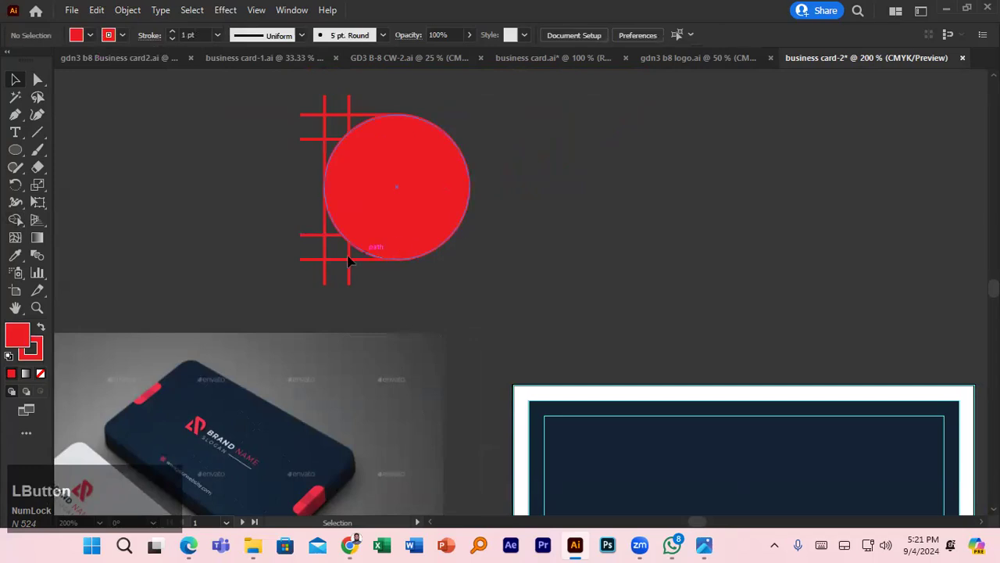
- Undo the trial red fill applied to the circle via the bottom line
{"action": "left_click", "coordinate": [314, 260]}
{"action": "left_click", "coordinate": [314, 236]}
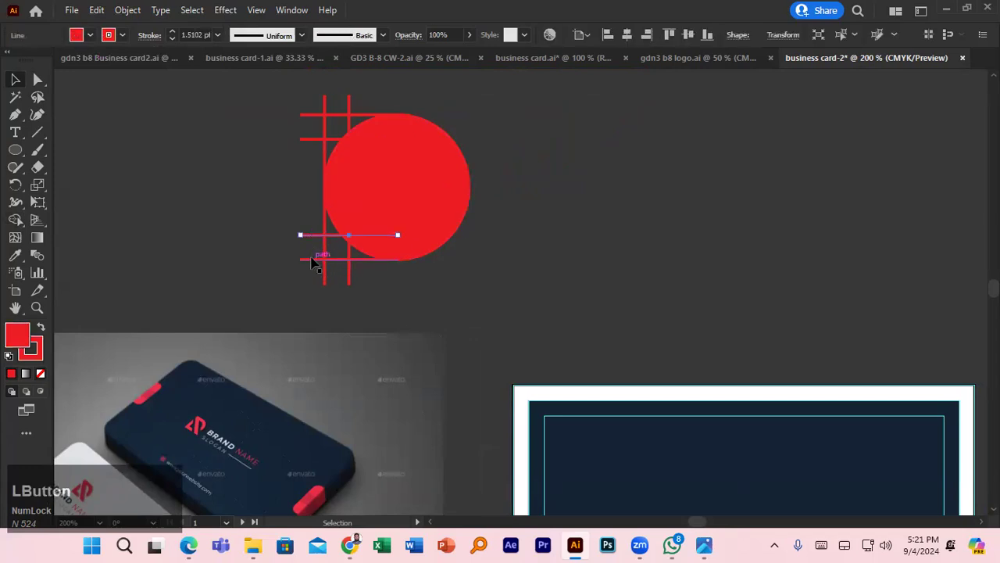
{"action": "left_click", "coordinate": [316, 259]}
{"action": "left_click", "coordinate": [89, 35]}
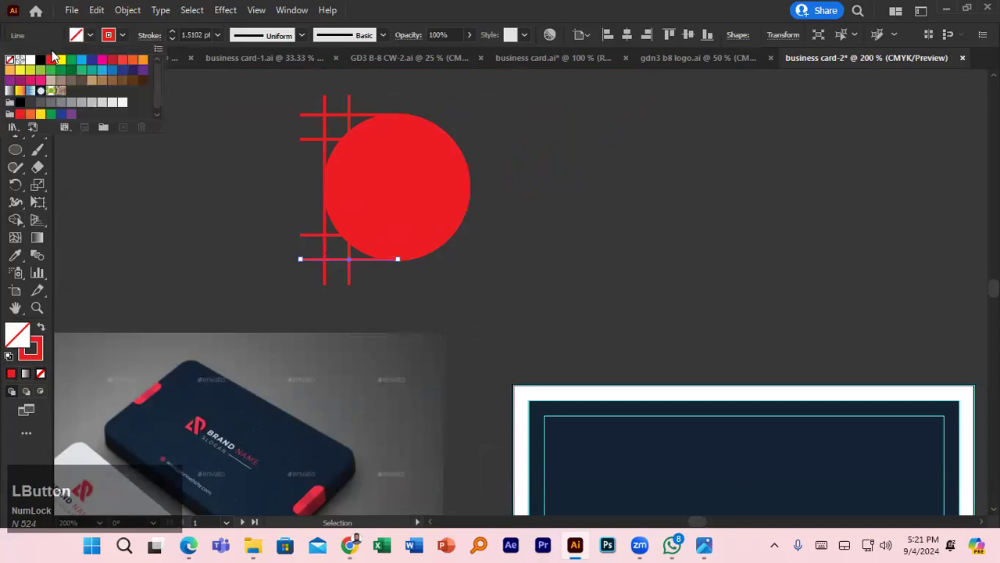
{"action": "key", "text": "ctrl+z"}
{"action": "key", "text": "ctrl+z"}
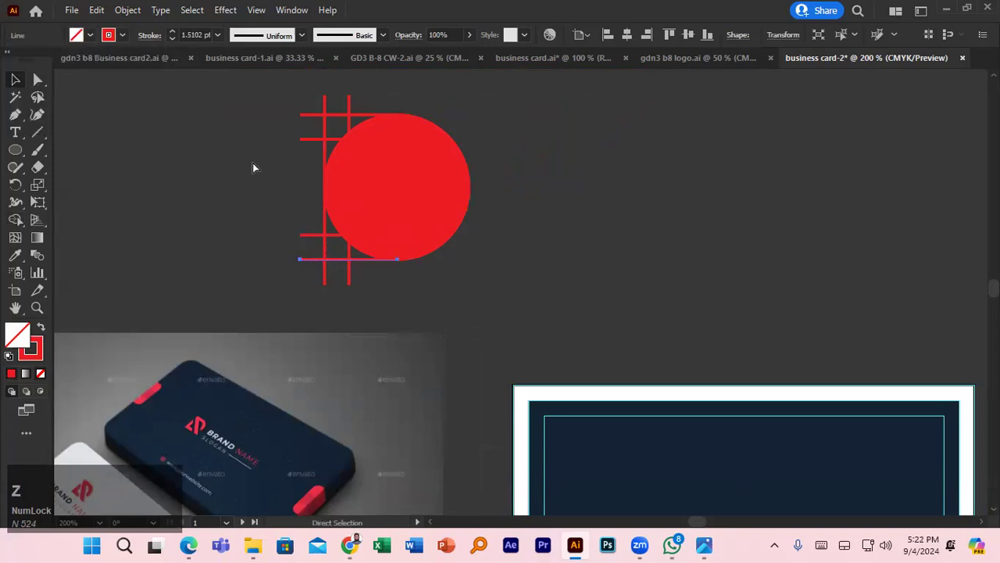
{"action": "key", "text": "v"}
- Realign the bottom line along the circle's base and select the construction paths
{"action": "left_click", "coordinate": [506, 206]}
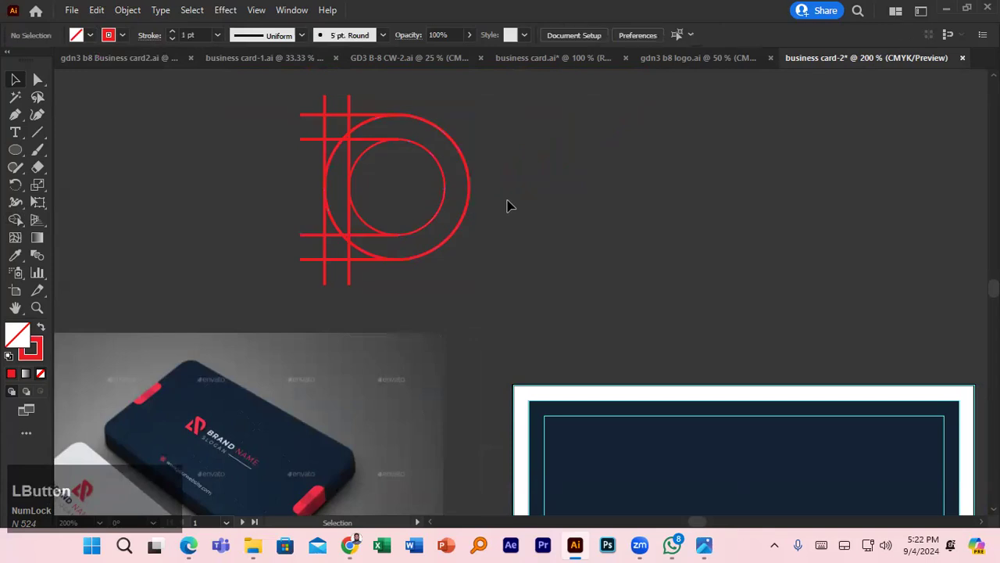
{"action": "left_click", "coordinate": [312, 234]}
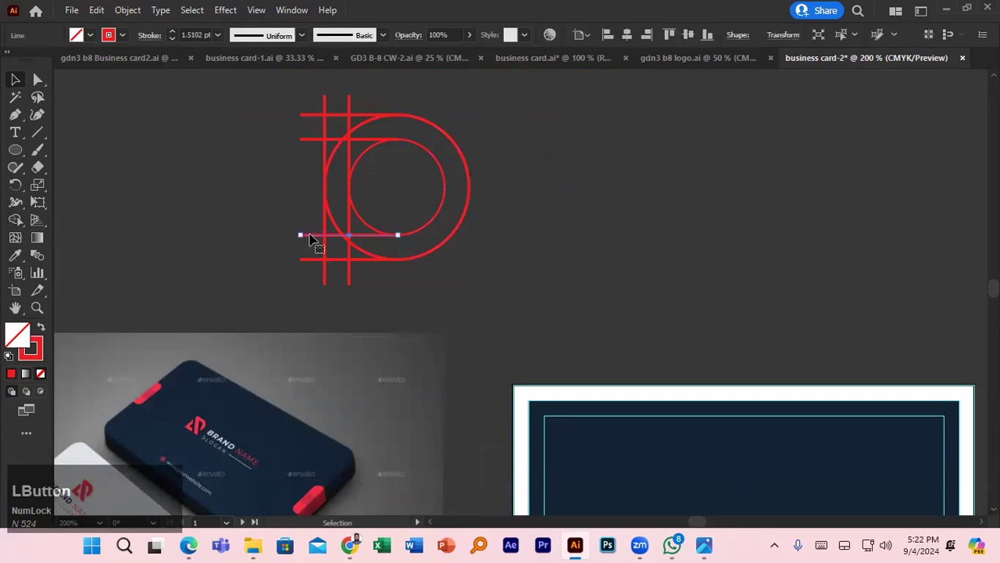
{"action": "left_click", "coordinate": [313, 259]}
{"action": "left_click", "coordinate": [309, 237]}
{"action": "left_click", "coordinate": [311, 235]}
{"action": "scroll", "coordinate": [379, 277], "scroll_direction": "up", "scroll_amount": 4}
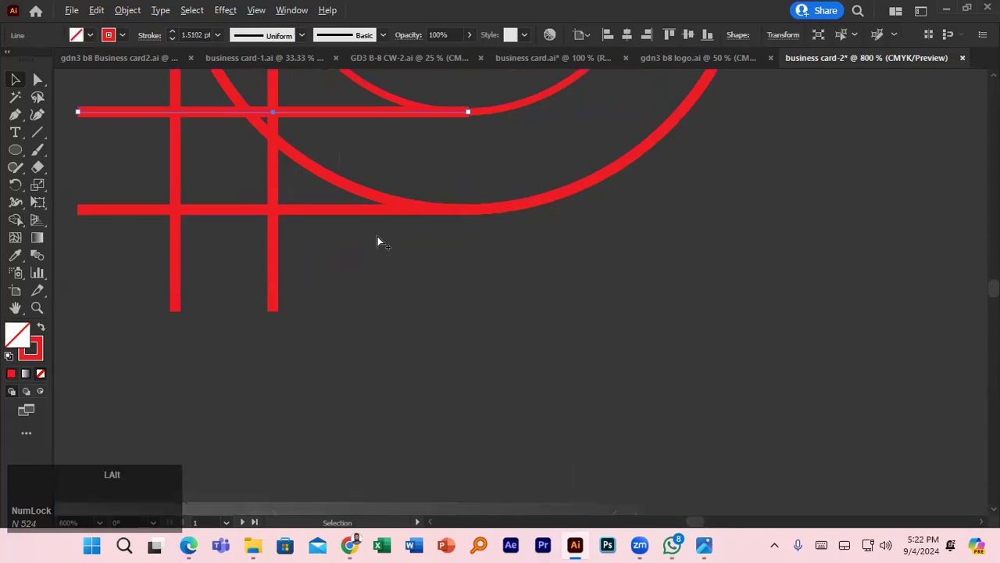
{"action": "left_click", "coordinate": [356, 210]}
{"action": "double_click", "coordinate": [357, 211]}
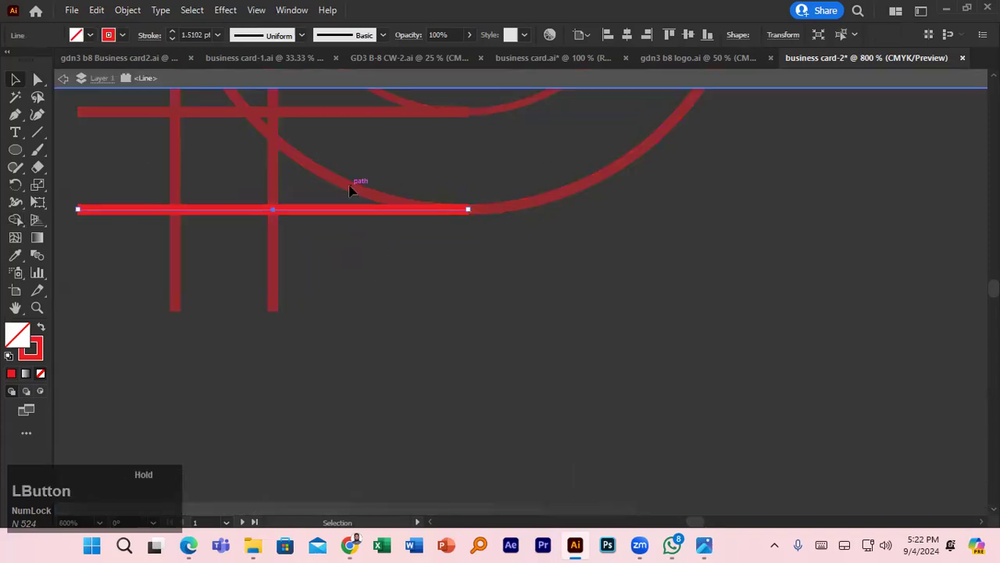
{"action": "left_click", "coordinate": [368, 248]}
{"action": "double_click", "coordinate": [351, 237]}
{"action": "left_click_drag", "start_coordinate": [346, 214], "coordinate": [454, 270]}
{"action": "scroll", "coordinate": [414, 261], "scroll_direction": "down", "scroll_amount": 6}
- Give the construction shapes a red fill and no stroke
{"action": "left_click", "coordinate": [90, 36]}
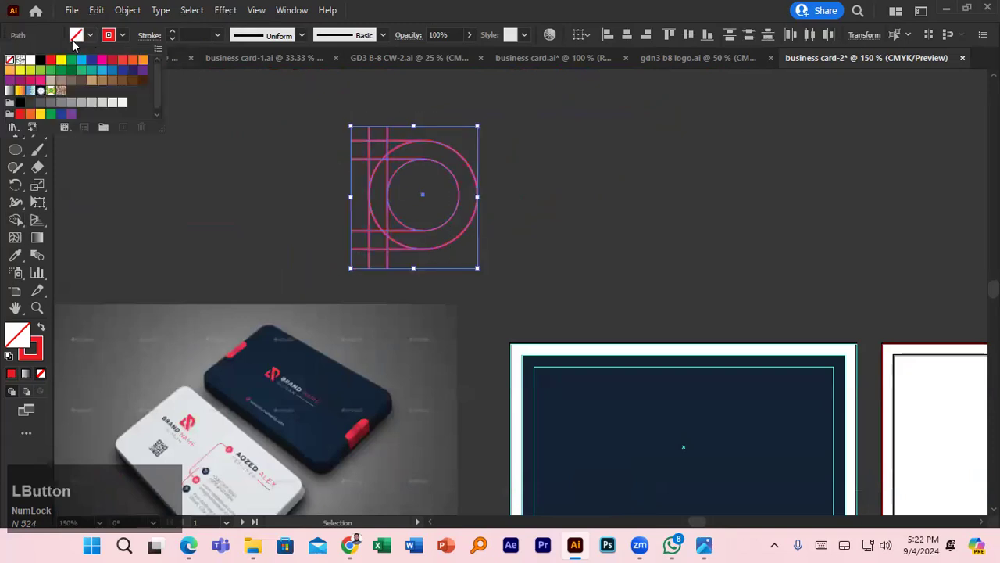
{"action": "left_click", "coordinate": [50, 60]}
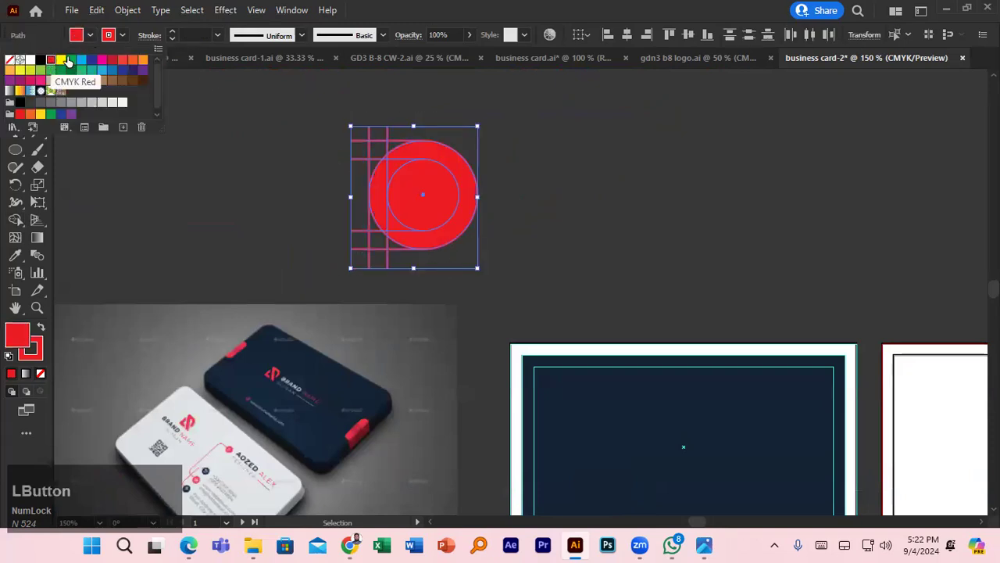
{"action": "left_click", "coordinate": [122, 35]}
{"action": "left_click", "coordinate": [10, 60]}
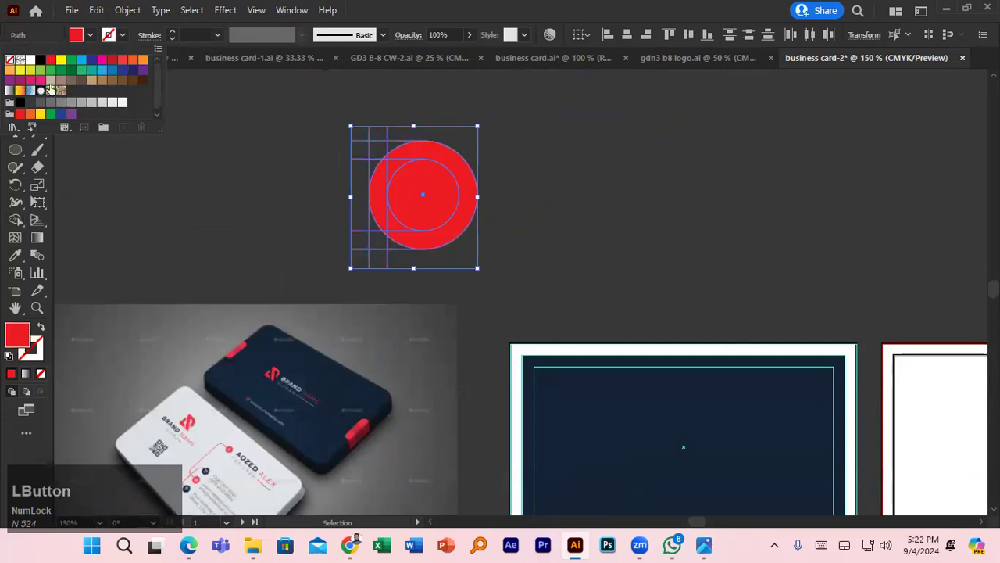
{"action": "left_click", "coordinate": [186, 179]}
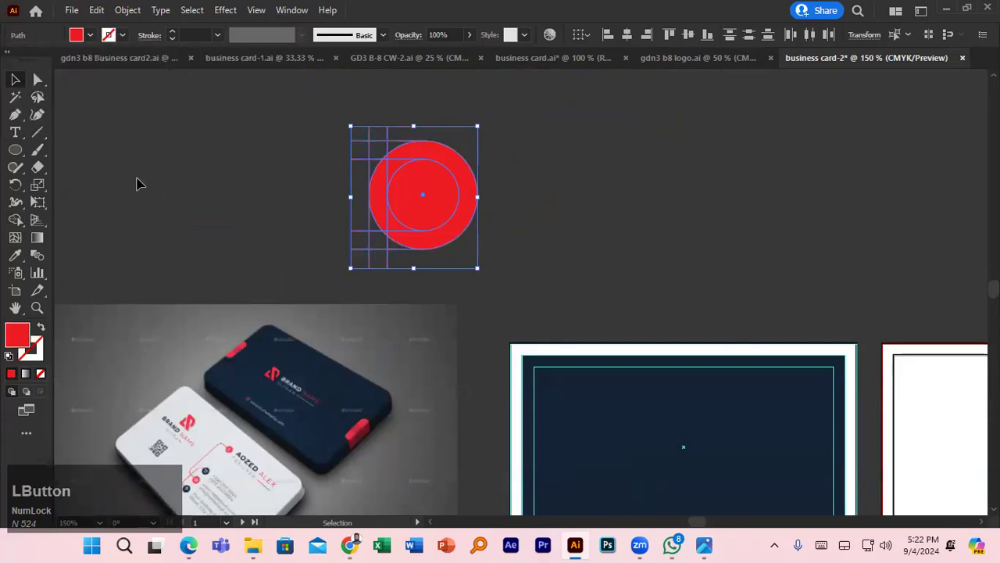
- Merge the lower-left and upper-left regions into the D's outer ring with Shape Builder
{"action": "left_click", "coordinate": [15, 220]}
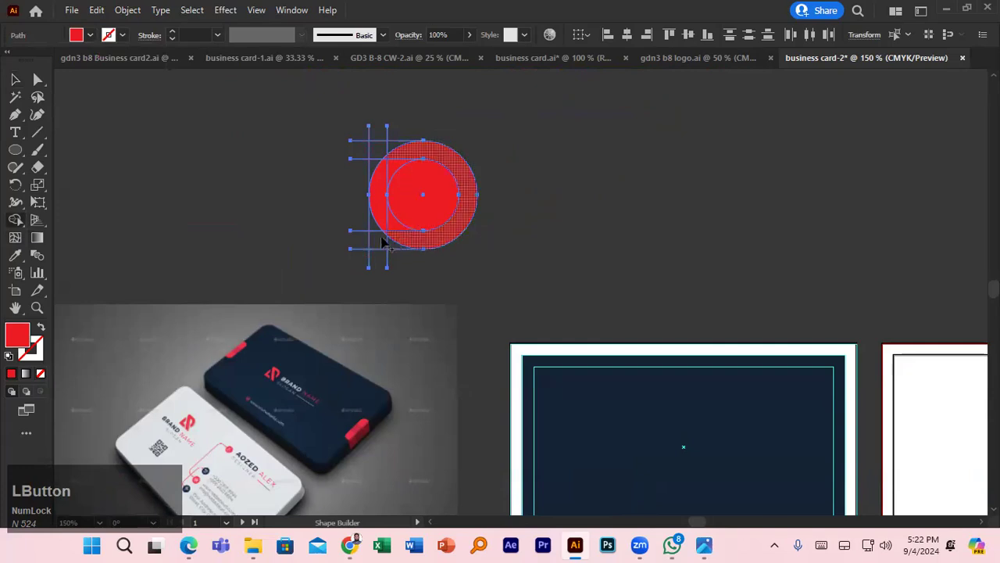
{"action": "left_click_drag", "start_coordinate": [379, 243], "coordinate": [417, 247]}
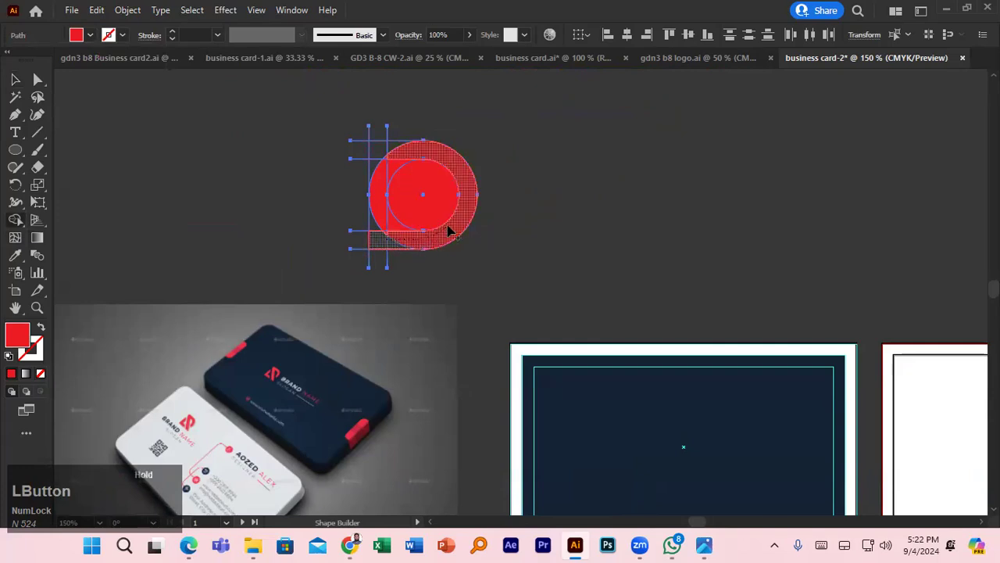
{"action": "mouse_move", "coordinate": [404, 150]}
{"action": "left_mouse_down"}
{"action": "mouse_move", "coordinate": [382, 149]}
{"action": "mouse_move", "coordinate": [376, 231]}
{"action": "left_mouse_up"}
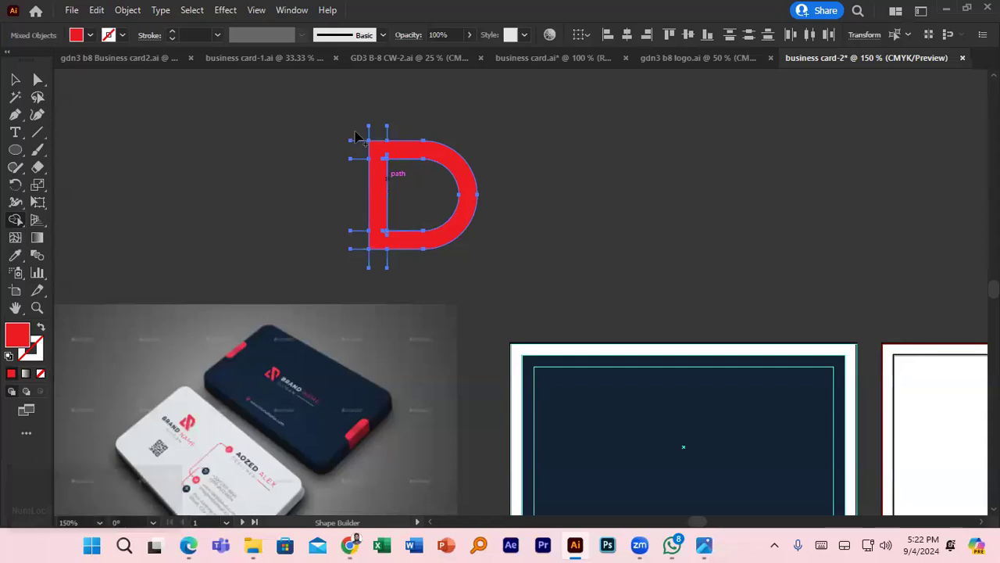
- Delete the five leftover line stubs and the top-left corner sliver around the D
{"action": "left_click", "coordinate": [357, 141], "text": "alt"}
{"action": "left_click", "coordinate": [358, 160], "text": "alt"}
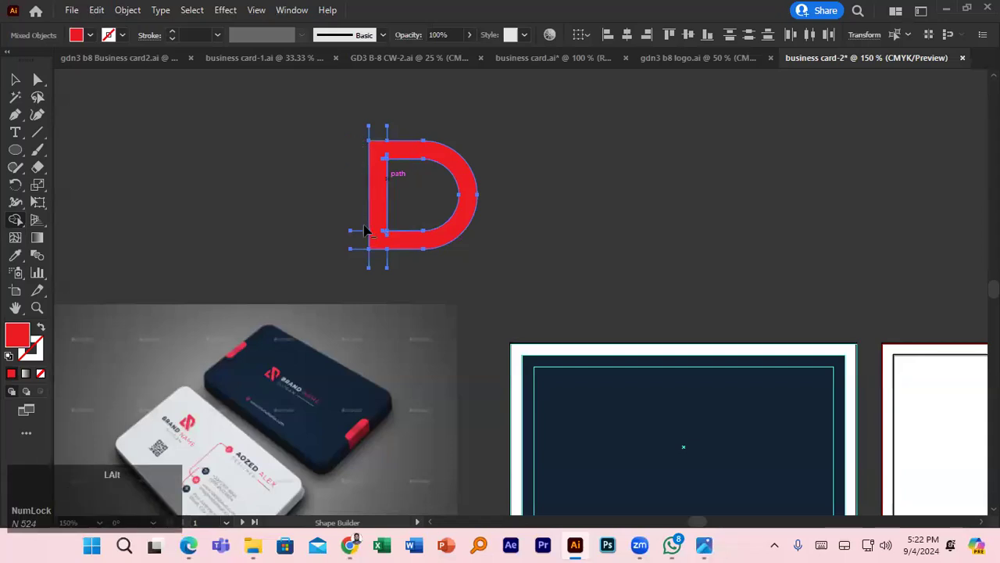
{"action": "left_click", "coordinate": [361, 233], "text": "alt"}
{"action": "left_click", "coordinate": [361, 249], "text": "alt"}
{"action": "left_click", "coordinate": [387, 261], "text": "alt"}
{"action": "scroll", "coordinate": [370, 136], "scroll_direction": "up", "scroll_amount": 5}
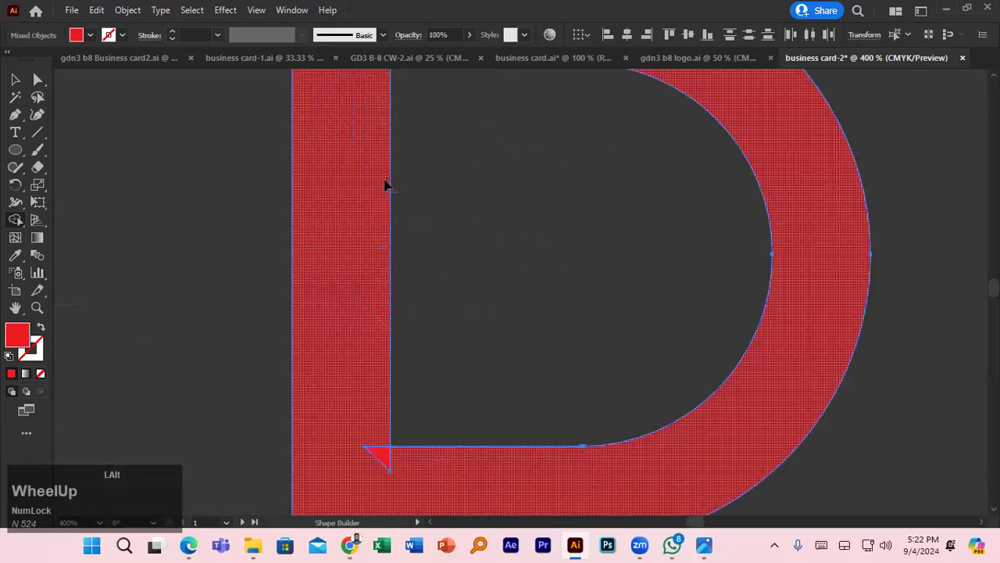
{"action": "left_click", "coordinate": [383, 139]}
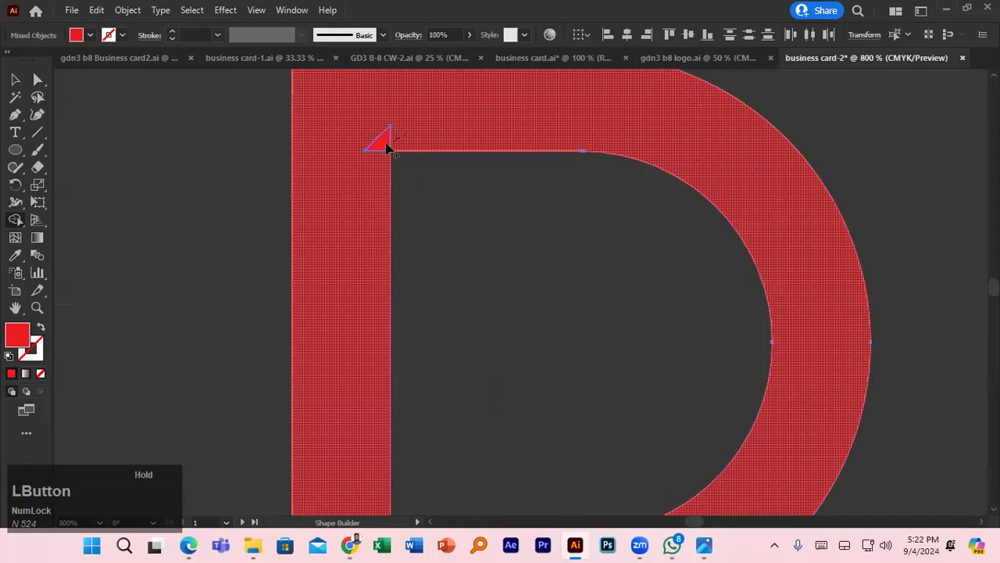
{"action": "scroll", "coordinate": [383, 153], "scroll_direction": "down", "scroll_amount": 2}
{"action": "scroll", "coordinate": [382, 150], "scroll_direction": "down", "scroll_amount": 2}
{"action": "left_click_drag", "start_coordinate": [399, 342], "coordinate": [382, 336]}
{"action": "scroll", "coordinate": [383, 336], "scroll_direction": "down", "scroll_amount": 5}
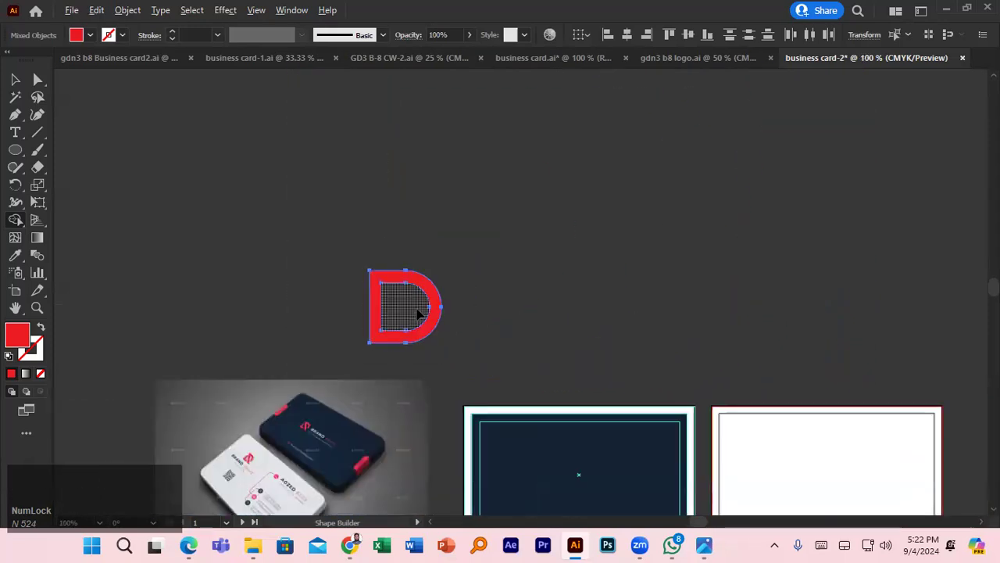
- Move the solid red D up and to the left
{"action": "left_click", "coordinate": [15, 79]}
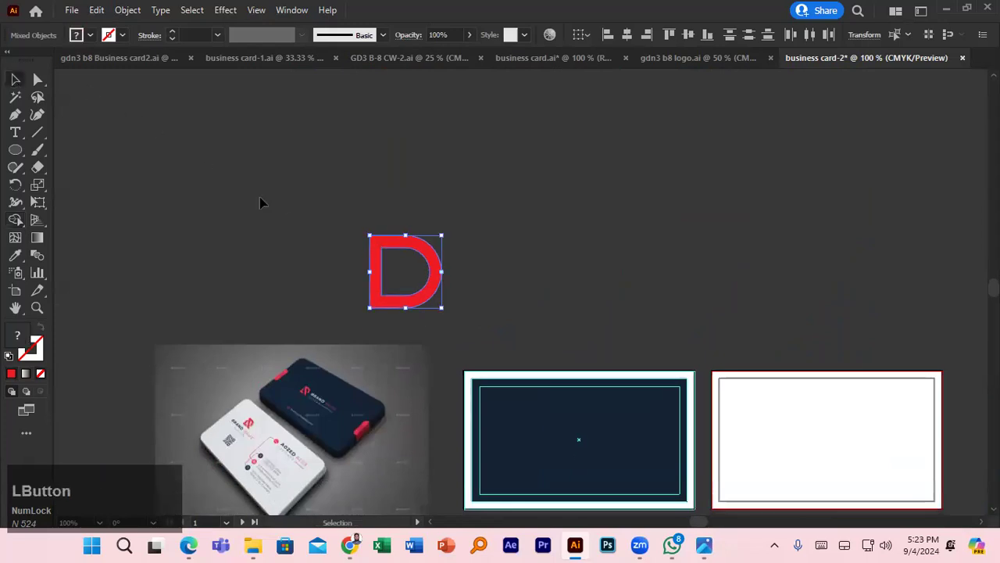
{"action": "scroll", "coordinate": [291, 227], "scroll_direction": "down", "scroll_amount": 1}
{"action": "left_click", "coordinate": [474, 206]}
{"action": "left_click_drag", "start_coordinate": [427, 204], "coordinate": [400, 159]}
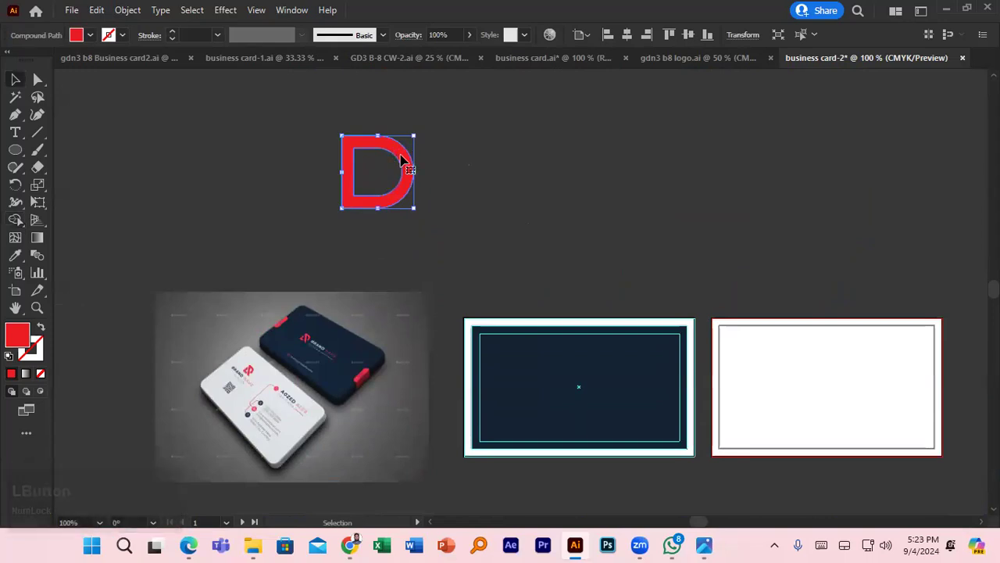
{"action": "left_click", "coordinate": [450, 167]}
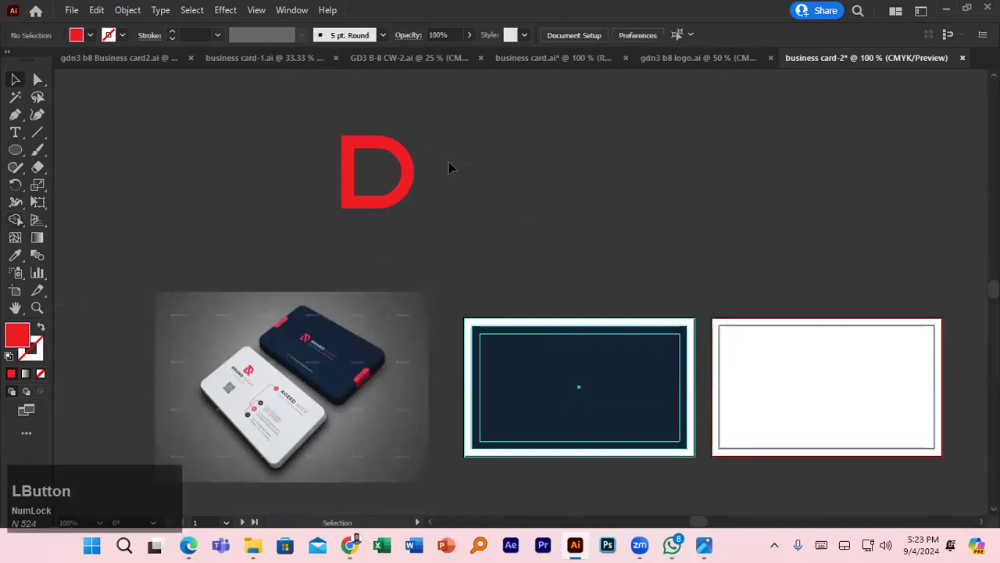
{"action": "left_click", "coordinate": [403, 157]}
{"action": "left_click", "coordinate": [420, 157]}
- Draw a red rectangle bar, angled about 45°, and place it across the D
{"action": "right_click", "coordinate": [18, 149]}
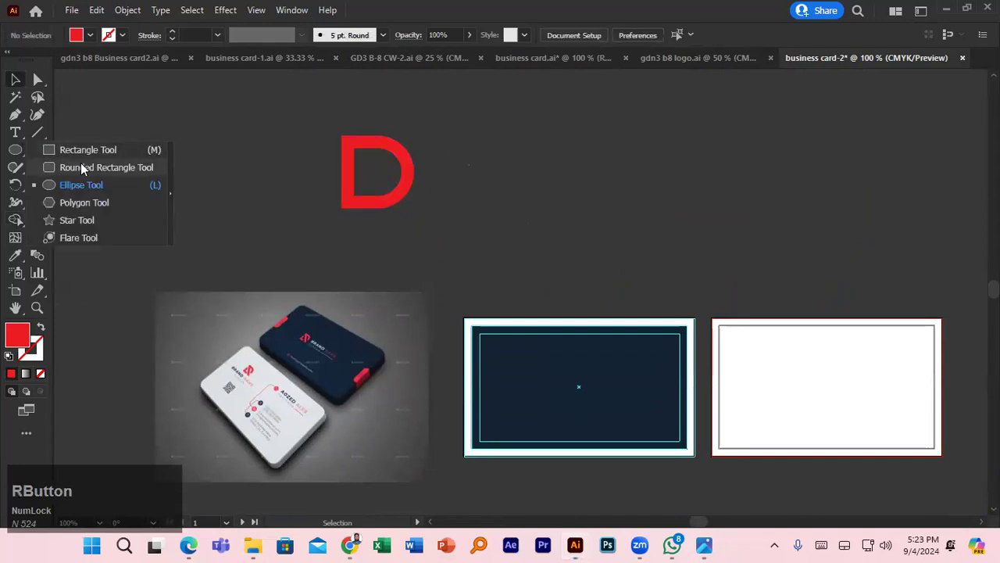
{"action": "left_click", "coordinate": [85, 149]}
{"action": "left_click_drag", "start_coordinate": [324, 131], "coordinate": [419, 191]}
{"action": "left_click", "coordinate": [15, 78]}
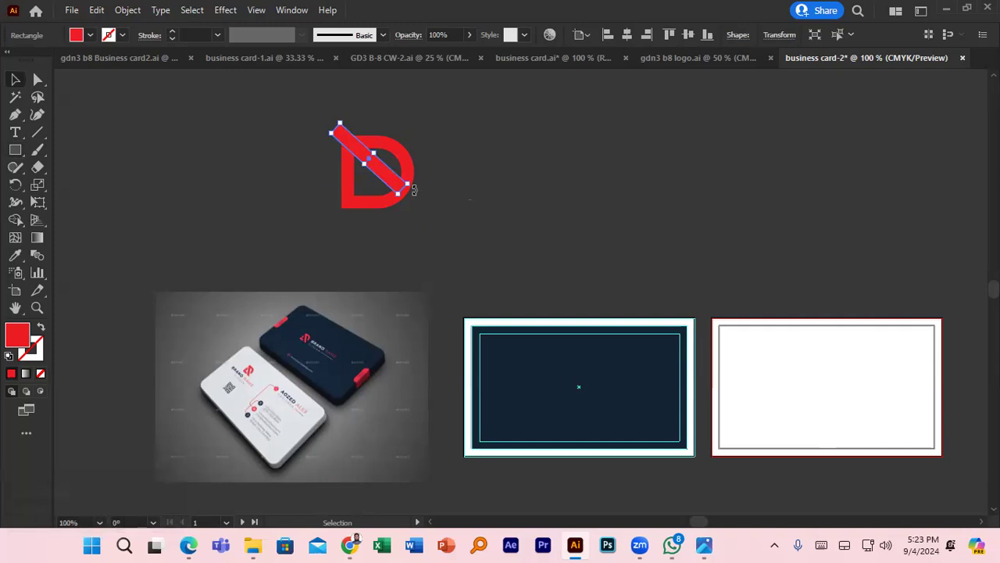
{"action": "left_click_drag", "start_coordinate": [380, 179], "coordinate": [380, 277]}
{"action": "scroll", "coordinate": [380, 188], "scroll_direction": "up", "scroll_amount": 4}
{"action": "key", "text": "space"}
{"action": "left_click", "coordinate": [353, 200]}
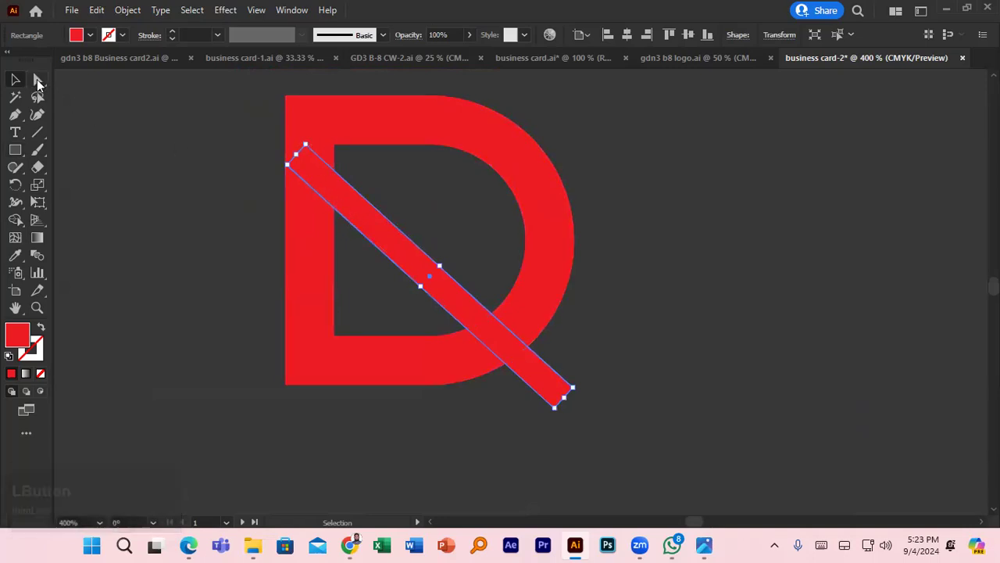
- Shift the bar's top-left anchors onto the D's edge and resize it from the lower-right corner
{"action": "left_click", "coordinate": [38, 82]}
{"action": "left_click_drag", "start_coordinate": [304, 145], "coordinate": [287, 151]}
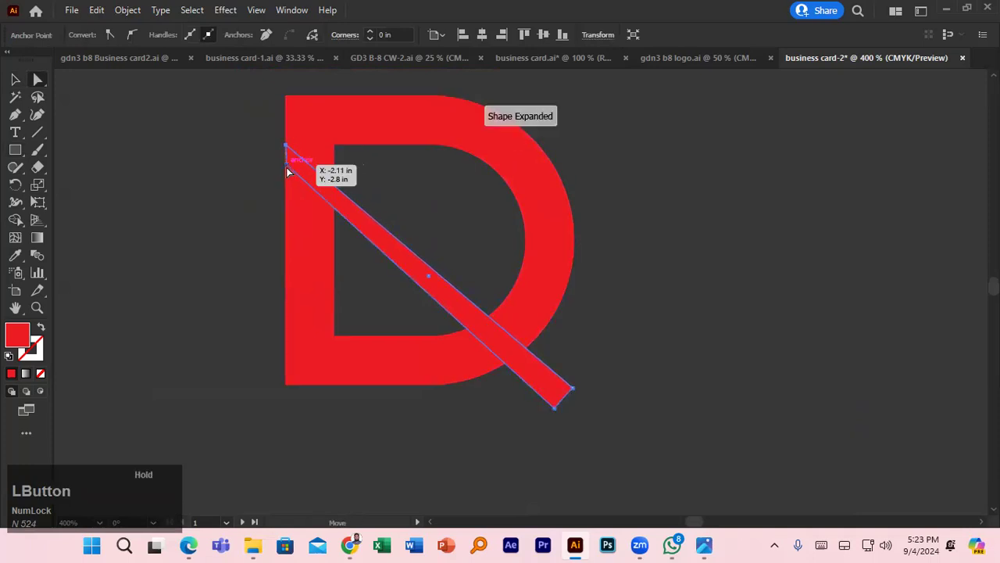
{"action": "left_click", "coordinate": [286, 170]}
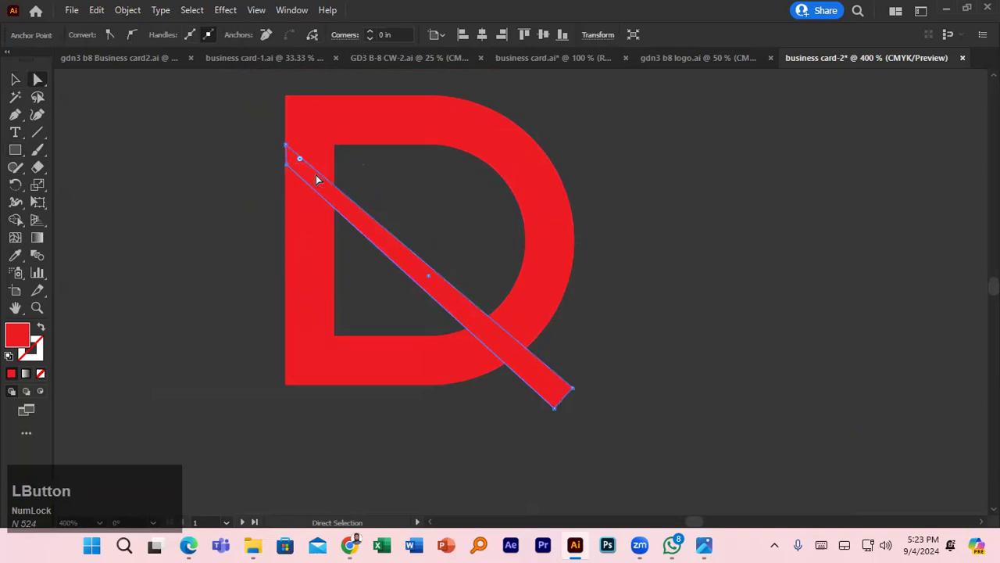
{"action": "left_click", "coordinate": [286, 165]}
{"action": "left_click_drag", "start_coordinate": [286, 166], "coordinate": [282, 165]}
{"action": "left_click", "coordinate": [15, 80]}
{"action": "scroll", "coordinate": [183, 195], "scroll_direction": "down", "scroll_amount": 2}
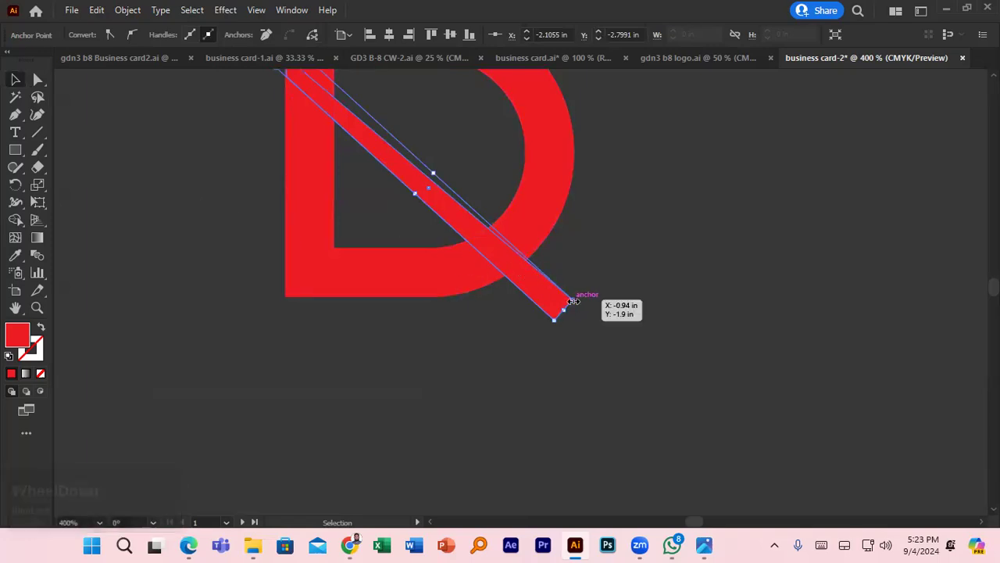
{"action": "scroll", "coordinate": [507, 274], "scroll_direction": "down", "scroll_amount": 1}
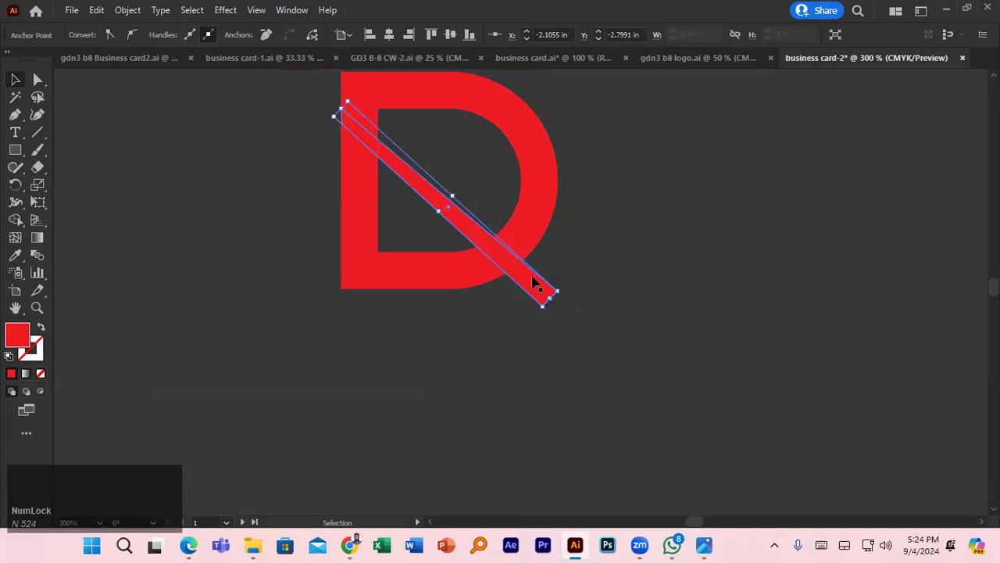
{"action": "scroll", "coordinate": [553, 290], "scroll_direction": "up", "scroll_amount": 3}
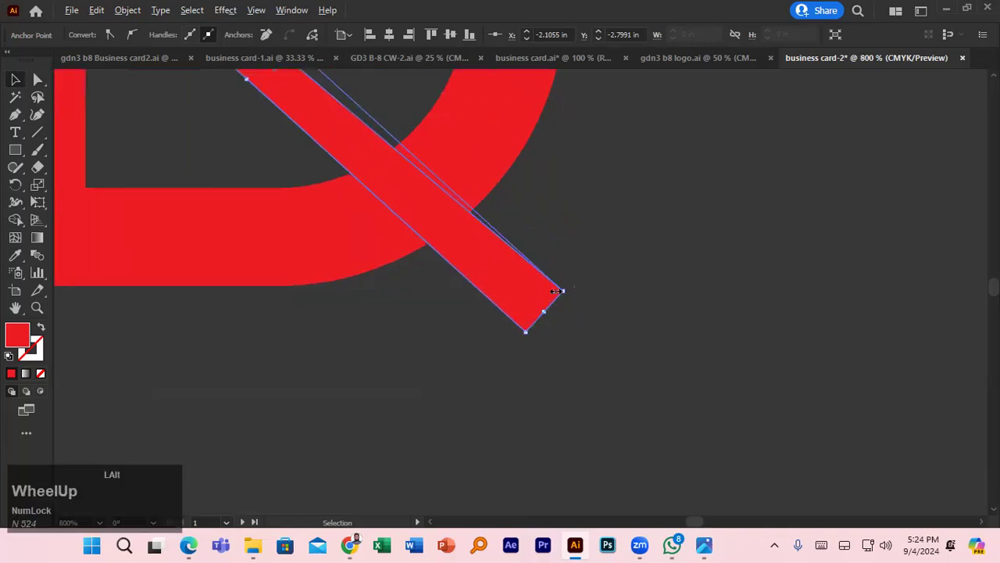
{"action": "left_click_drag", "start_coordinate": [556, 290], "coordinate": [552, 294]}
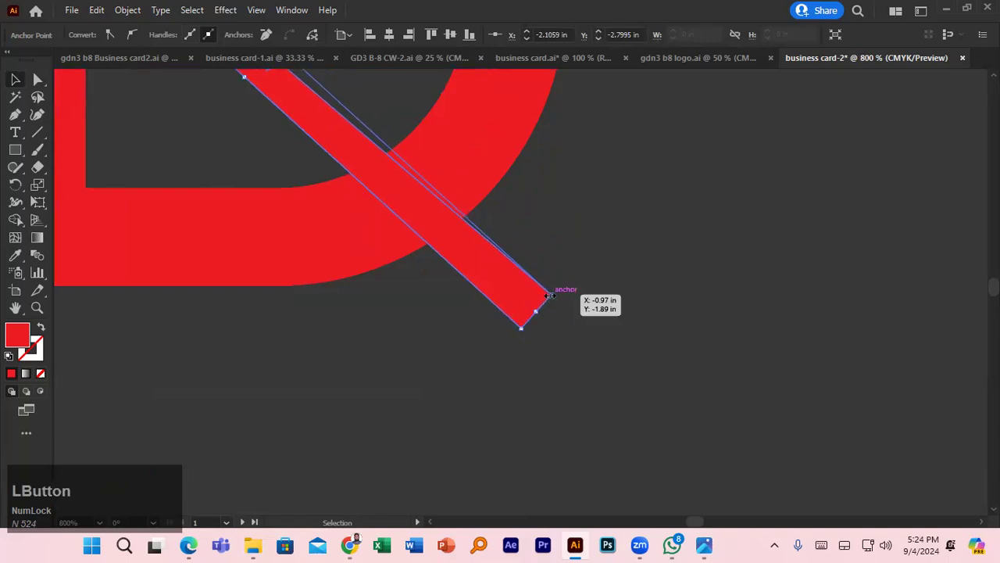
- Nudge the bar's top-left anchor again, then undo the anchor edits
{"action": "left_click", "coordinate": [38, 79]}
{"action": "scroll", "coordinate": [319, 236], "scroll_direction": "down", "scroll_amount": 3}
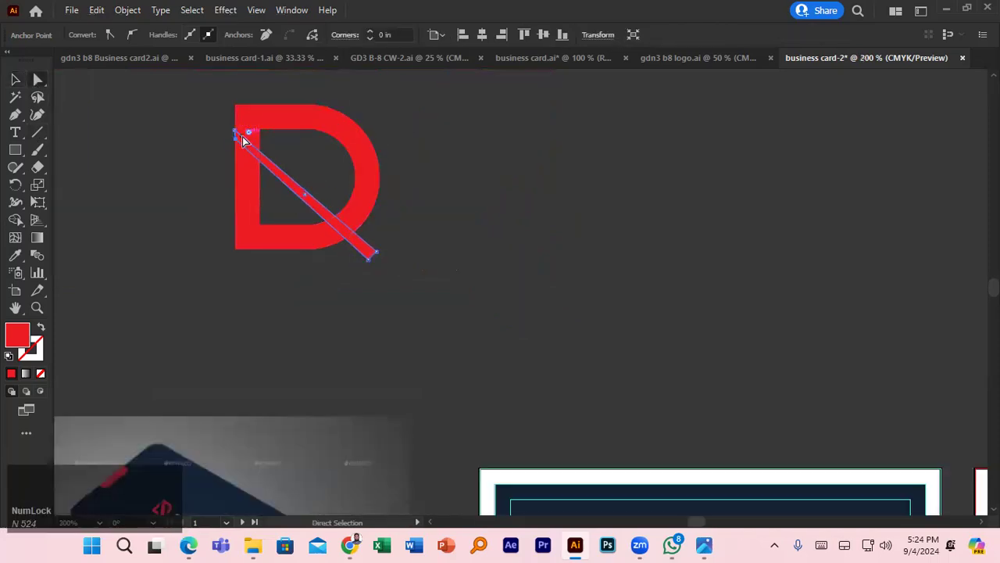
{"action": "scroll", "coordinate": [241, 134], "scroll_direction": "up", "scroll_amount": 2}
{"action": "scroll", "coordinate": [238, 167], "scroll_direction": "down", "scroll_amount": 1}
{"action": "scroll", "coordinate": [236, 161], "scroll_direction": "up", "scroll_amount": 3}
{"action": "key", "text": "space"}
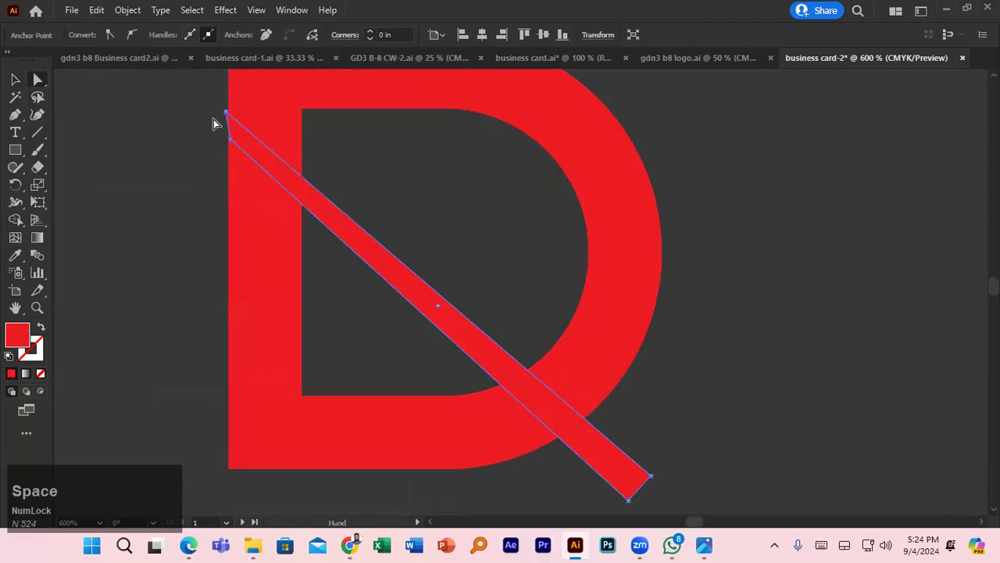
{"action": "left_click_drag", "start_coordinate": [230, 145], "coordinate": [223, 148]}
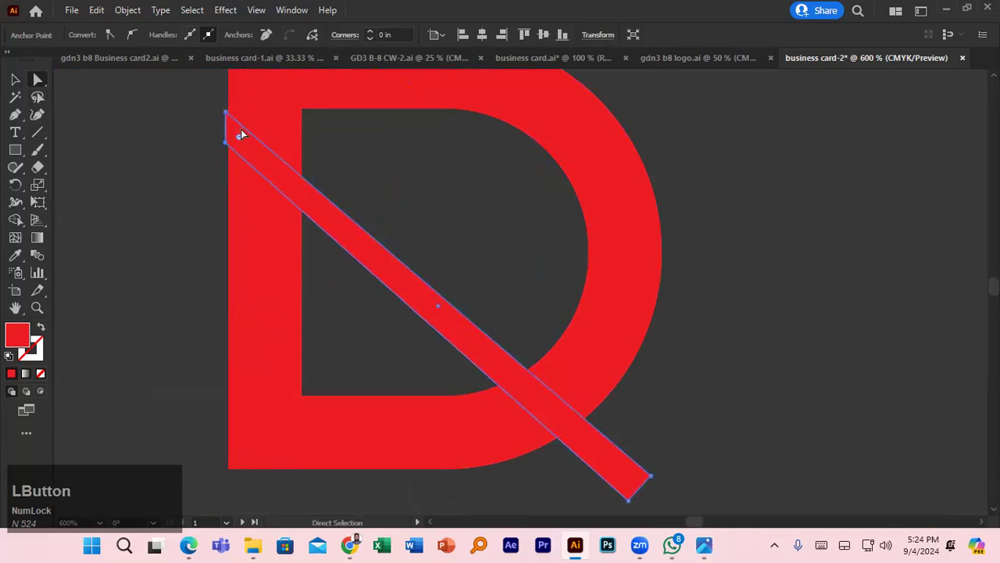
{"action": "scroll", "coordinate": [256, 147], "scroll_direction": "down", "scroll_amount": 1}
{"action": "key", "text": "ctrl+z"}
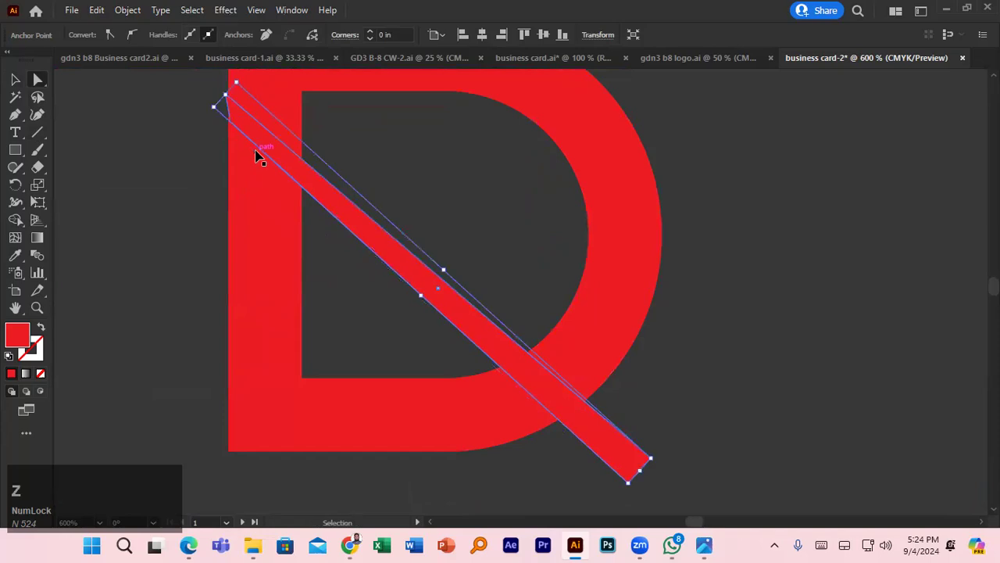
{"action": "key", "text": "ctrl+z"}
{"action": "key", "text": "ctrl+z"}
{"action": "key", "text": "ctrl+z"}
{"action": "key", "text": "ctrl+z"}
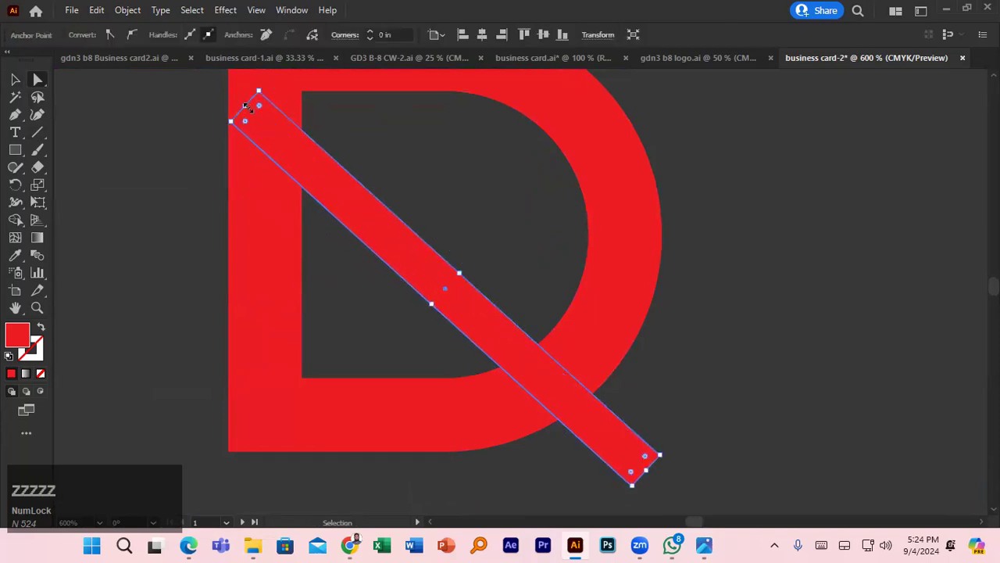
{"action": "scroll", "coordinate": [257, 132], "scroll_direction": "up", "scroll_amount": 2}
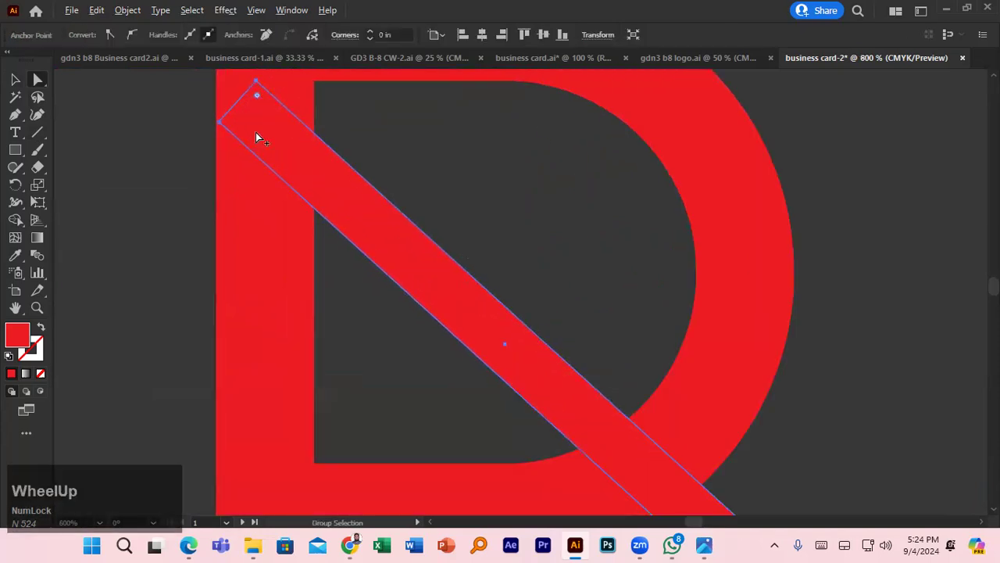
{"action": "scroll", "coordinate": [257, 132], "scroll_direction": "down", "scroll_amount": 2}
{"action": "left_click_drag", "start_coordinate": [270, 142], "coordinate": [279, 155]}
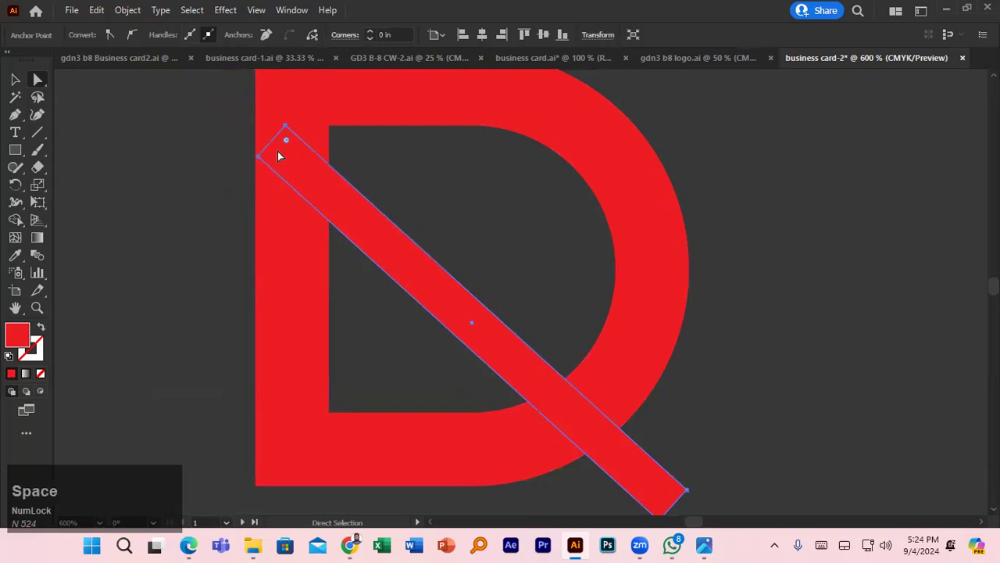
- Lengthen the bar toward the top-left and thin it to about 1.66 × 0.11 in
{"action": "left_click", "coordinate": [14, 79]}
{"action": "left_click", "coordinate": [292, 160]}
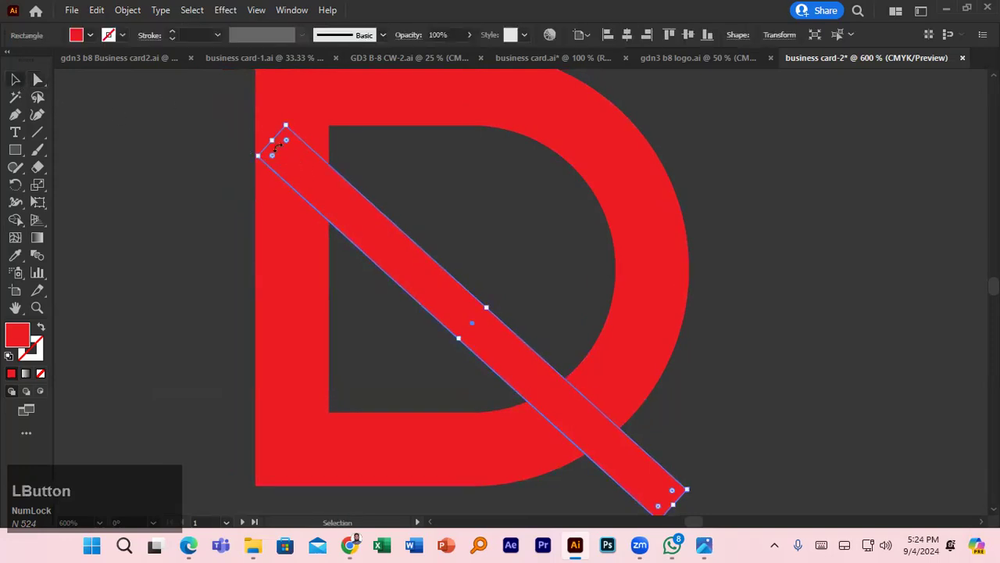
{"action": "left_click_drag", "start_coordinate": [272, 142], "coordinate": [219, 93]}
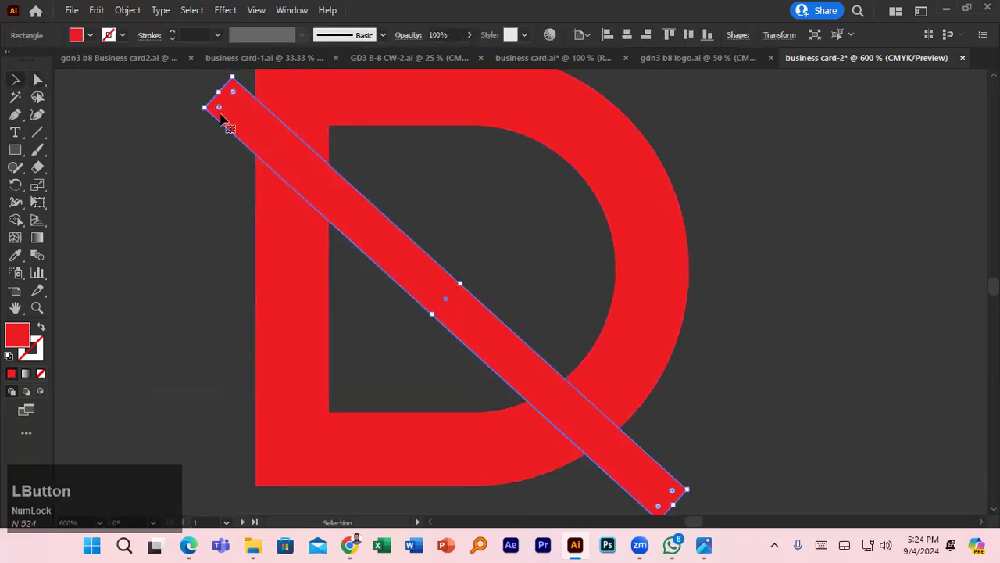
{"action": "scroll", "coordinate": [297, 184], "scroll_direction": "down", "scroll_amount": 2}
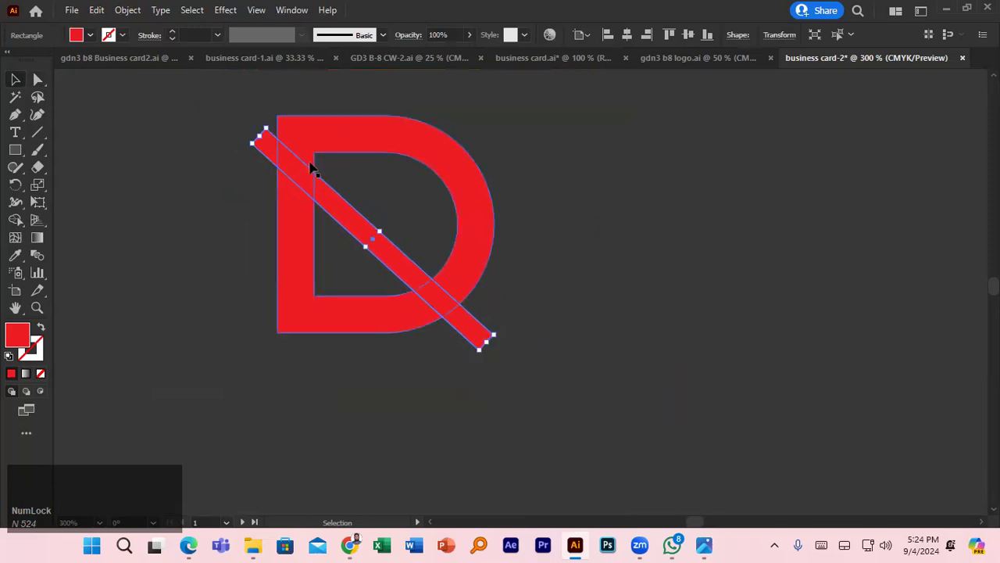
{"action": "left_click_drag", "start_coordinate": [379, 230], "coordinate": [374, 234]}
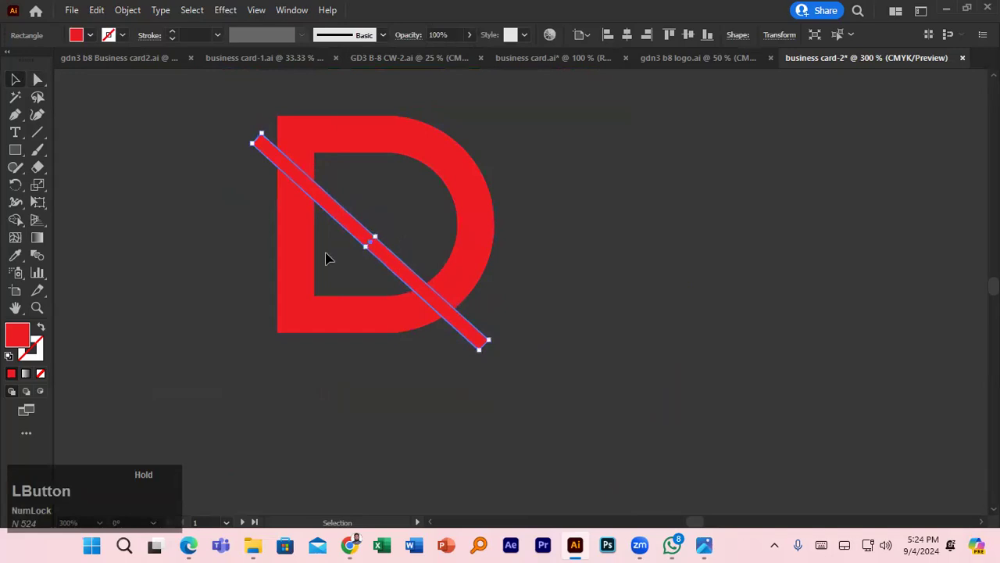
{"action": "scroll", "coordinate": [211, 275], "scroll_direction": "down", "scroll_amount": 2}
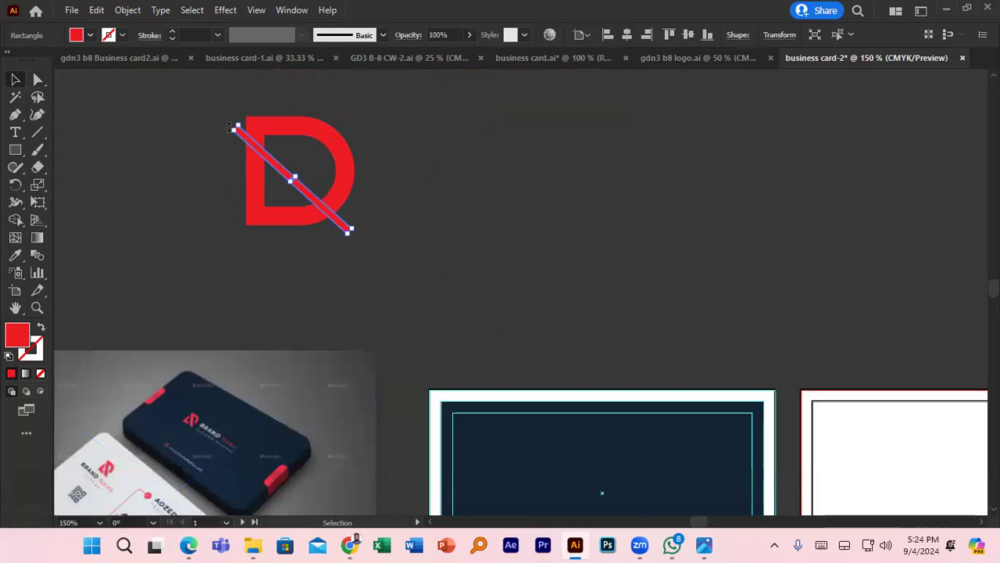
- Subtract the diagonal bar from the D with Shape Builder, cutting a gap through it
{"action": "left_click_drag", "start_coordinate": [231, 114], "coordinate": [364, 237]}
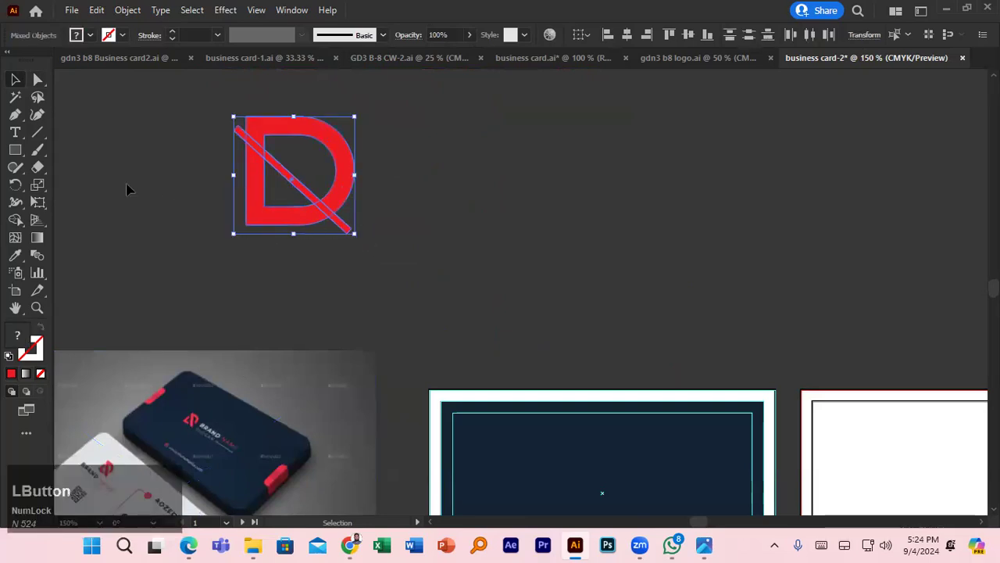
{"action": "key", "text": "shift+m"}
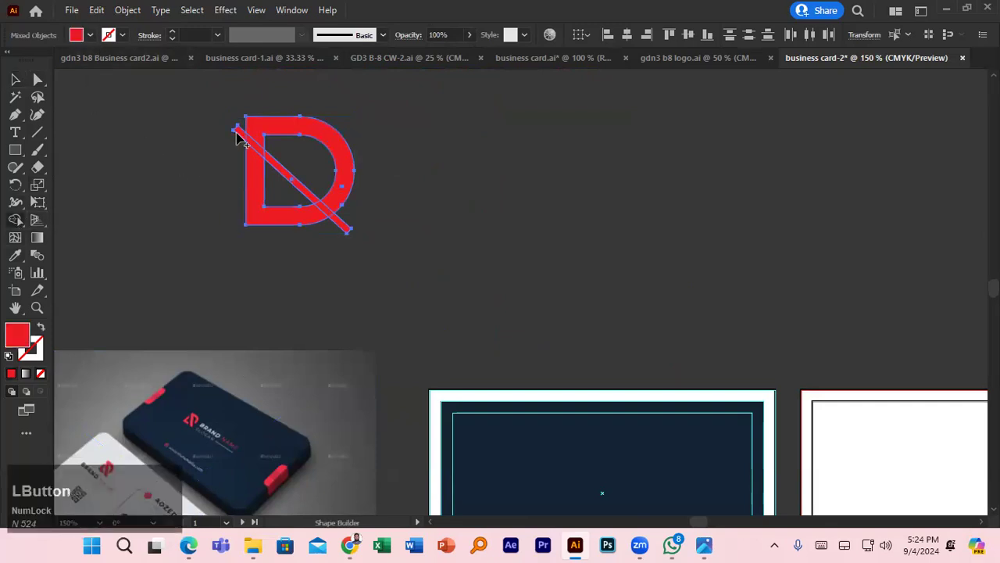
{"action": "left_click_drag", "start_coordinate": [258, 149], "coordinate": [275, 170]}
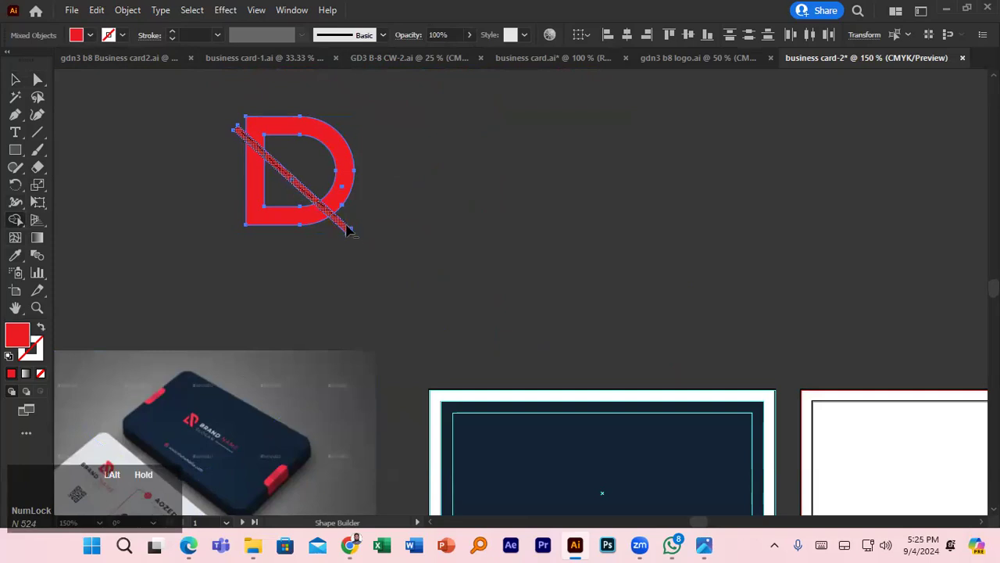
{"action": "left_click_drag", "start_coordinate": [350, 231], "coordinate": [348, 232]}
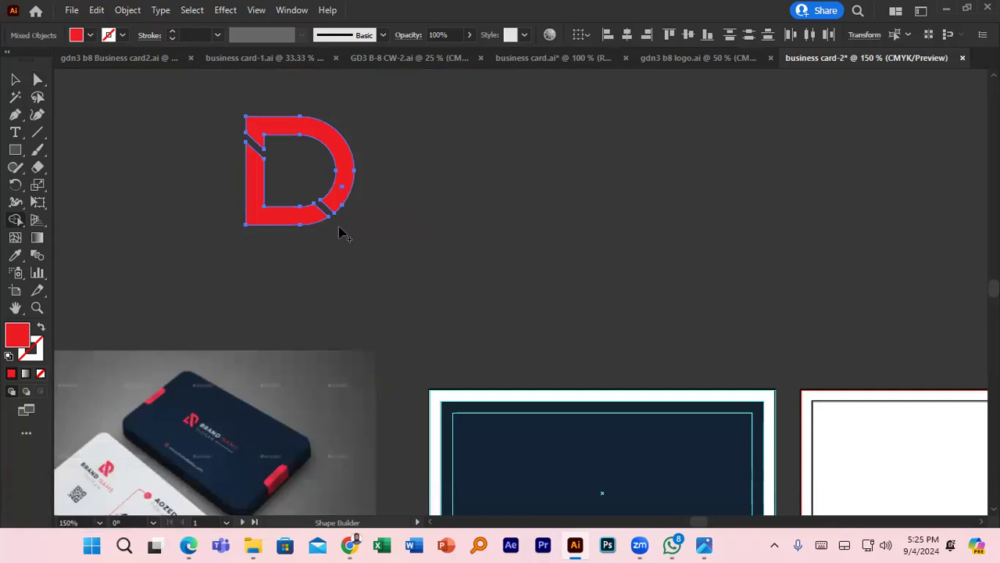
- Lay a new 45° red bar about 1.93 in long across the gap, and draw a line along the D's bottom
{"action": "left_click", "coordinate": [17, 150]}
{"action": "left_click_drag", "start_coordinate": [264, 107], "coordinate": [434, 174]}
{"action": "key", "text": "v"}
{"action": "left_click_drag", "start_coordinate": [373, 150], "coordinate": [330, 195]}
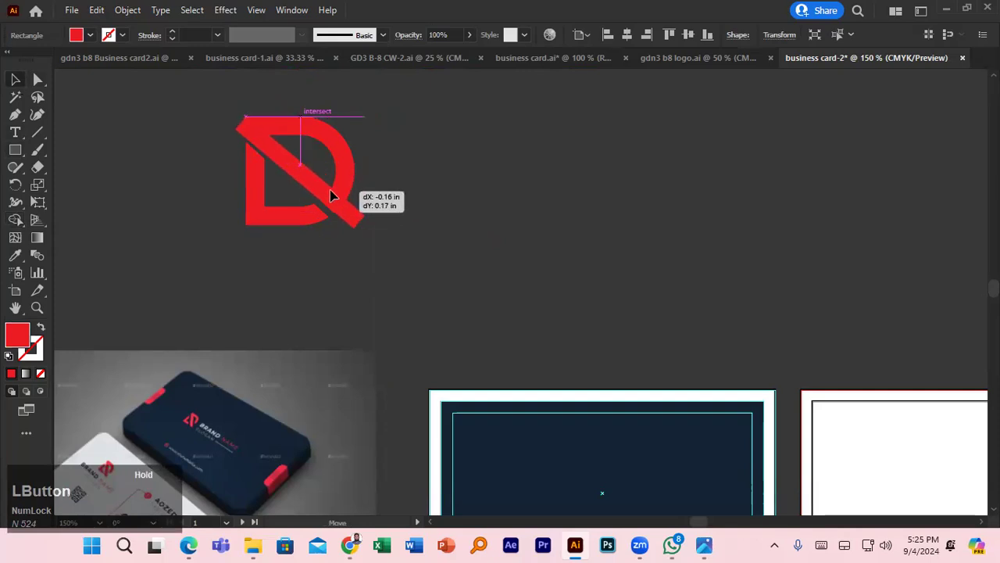
{"action": "mouse_move", "coordinate": [332, 196]}
{"action": "left_mouse_down"}
{"action": "mouse_move", "coordinate": [342, 201]}
{"action": "mouse_move", "coordinate": [330, 182]}
{"action": "left_mouse_up"}
{"action": "scroll", "coordinate": [330, 181], "scroll_direction": "up", "scroll_amount": 2}
{"action": "left_click", "coordinate": [309, 180]}
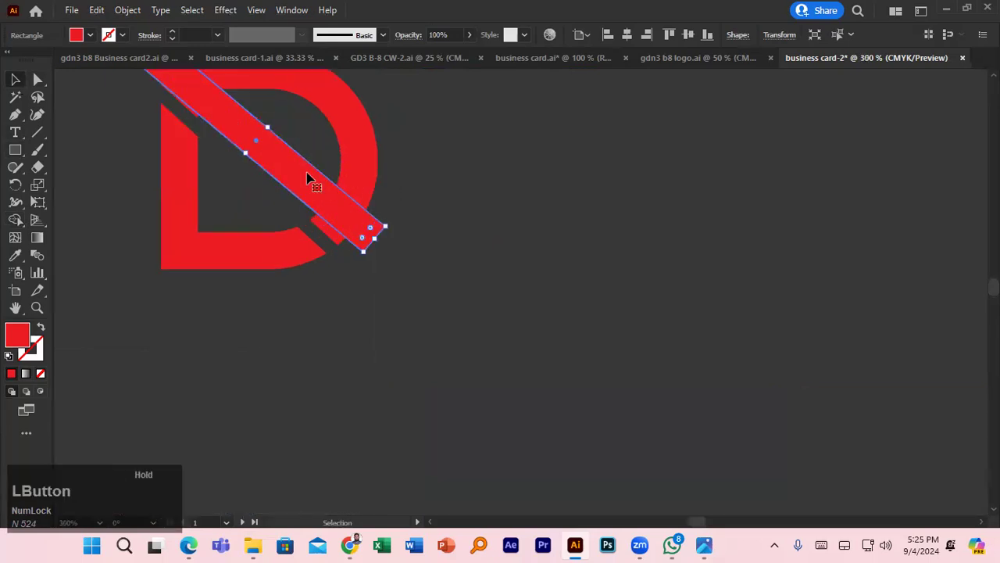
{"action": "left_click_drag", "start_coordinate": [392, 227], "coordinate": [389, 236]}
{"action": "left_click_drag", "start_coordinate": [328, 207], "coordinate": [326, 215]}
{"action": "left_click_drag", "start_coordinate": [373, 243], "coordinate": [412, 289]}
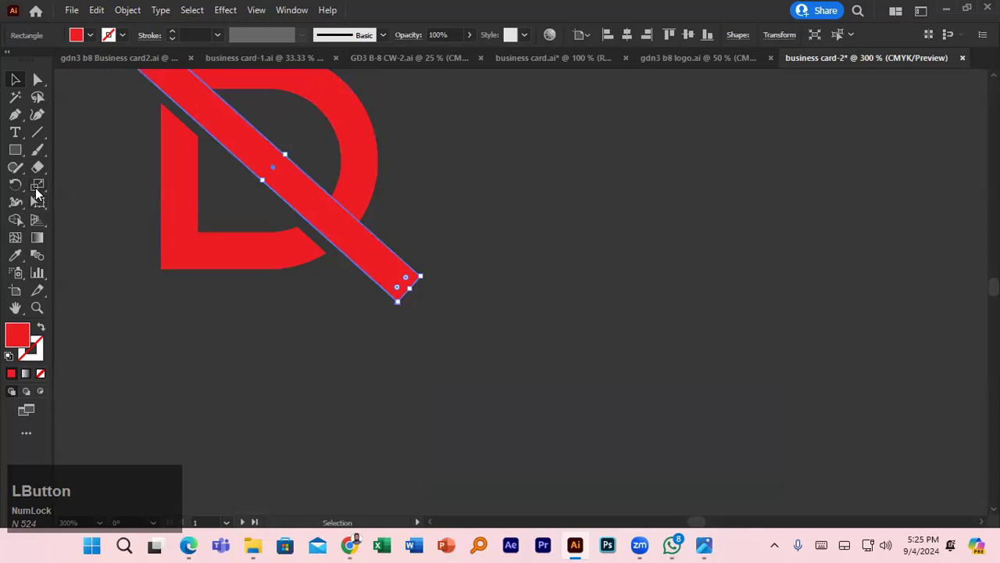
{"action": "left_click", "coordinate": [41, 131]}
{"action": "mouse_move", "coordinate": [273, 167]}
{"action": "left_mouse_down"}
{"action": "mouse_move", "coordinate": [273, 279]}
{"action": "mouse_move", "coordinate": [272, 268]}
{"action": "mouse_move", "coordinate": [453, 269]}
{"action": "left_mouse_up"}
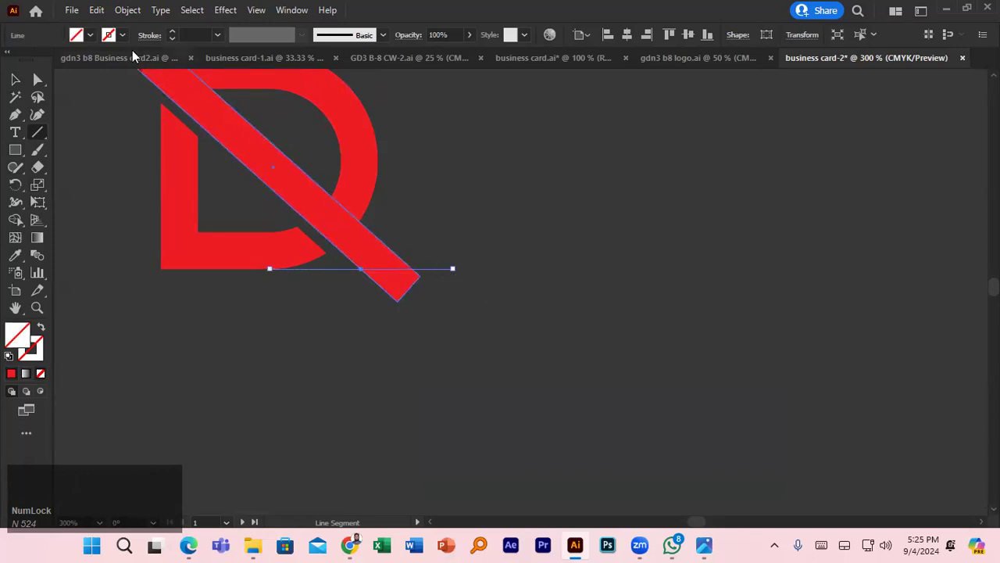
- Fill the new line with red
{"action": "left_click", "coordinate": [89, 36]}
{"action": "left_click", "coordinate": [87, 37]}
{"action": "left_click", "coordinate": [89, 36]}
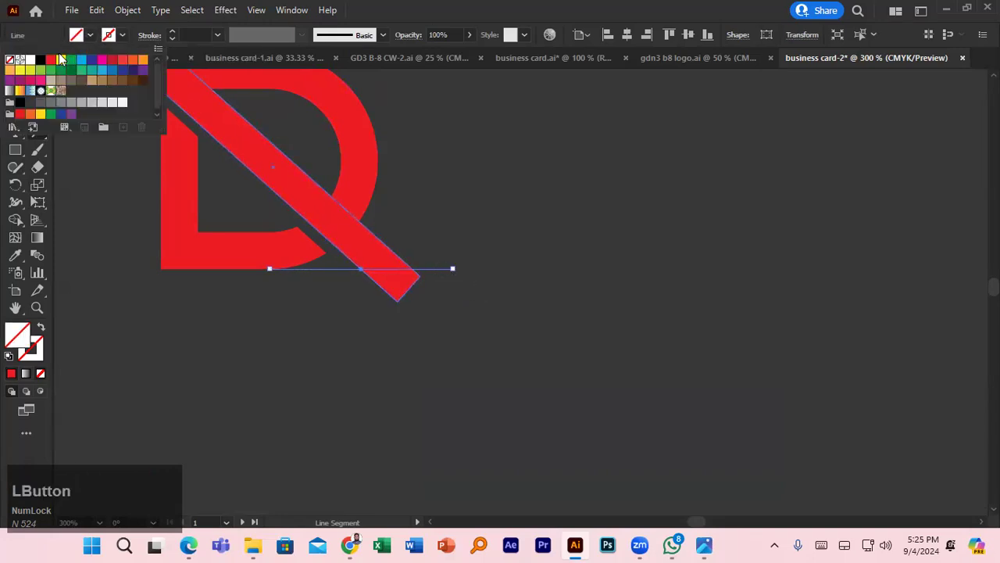
{"action": "left_click", "coordinate": [49, 60]}
{"action": "left_click", "coordinate": [125, 184]}
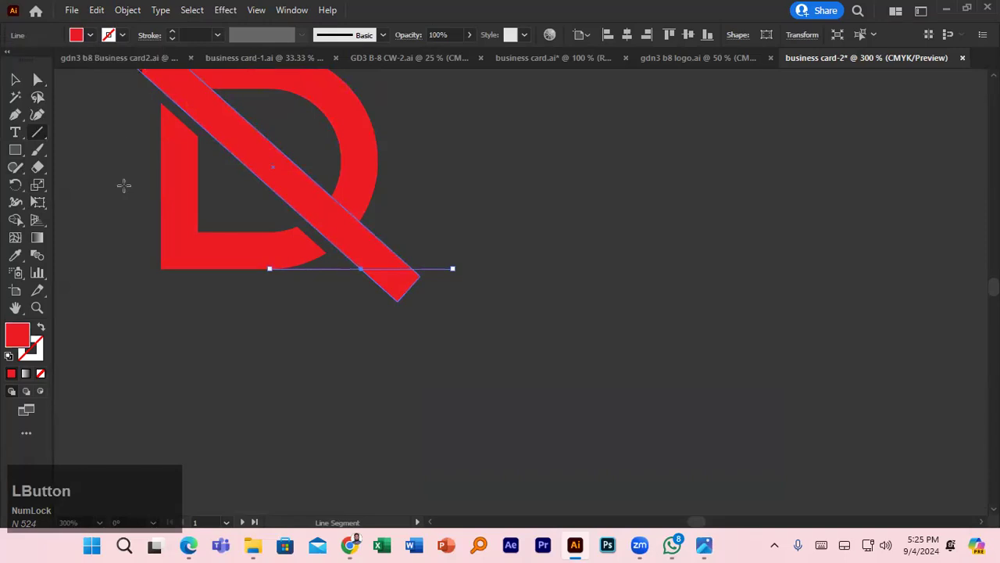
{"action": "scroll", "coordinate": [125, 184], "scroll_direction": "up", "scroll_amount": 1}
{"action": "scroll", "coordinate": [125, 184], "scroll_direction": "up", "scroll_amount": 2}
- Alt-drag a parallel copy of the diagonal red bar beside the first one
{"action": "left_click", "coordinate": [15, 149]}
{"action": "key", "text": "v"}
{"action": "left_click", "coordinate": [243, 197]}
{"action": "left_click_drag", "start_coordinate": [247, 195], "coordinate": [307, 208]}
{"action": "scroll", "coordinate": [259, 257], "scroll_direction": "down", "scroll_amount": 5}
{"action": "left_click", "coordinate": [205, 358]}
{"action": "scroll", "coordinate": [204, 359], "scroll_direction": "up", "scroll_amount": 5}
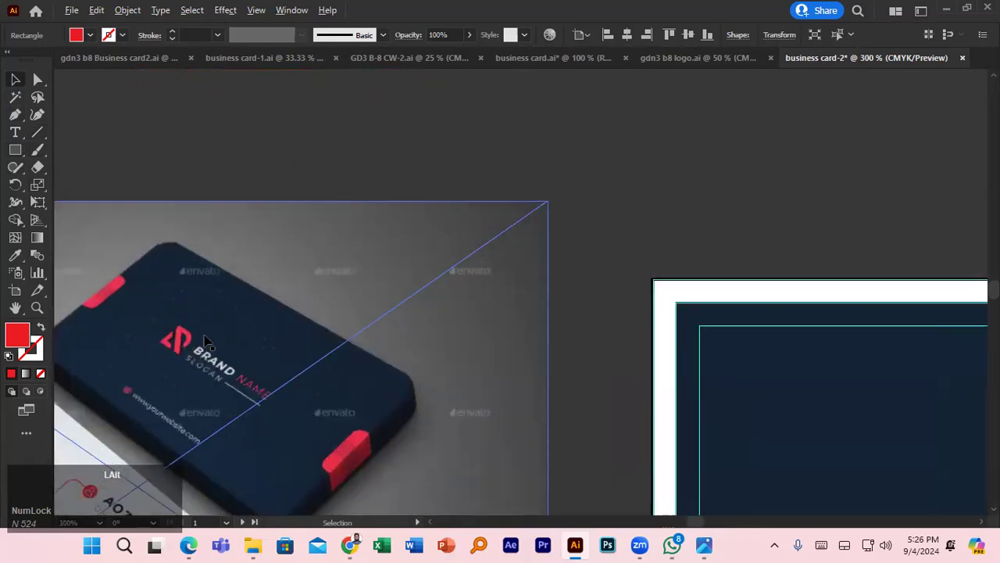
- Slide the second red bar along the diagonal into place
{"action": "scroll", "coordinate": [181, 351], "scroll_direction": "down", "scroll_amount": 4}
{"action": "left_click", "coordinate": [258, 227]}
{"action": "scroll", "coordinate": [263, 232], "scroll_direction": "up", "scroll_amount": 5}
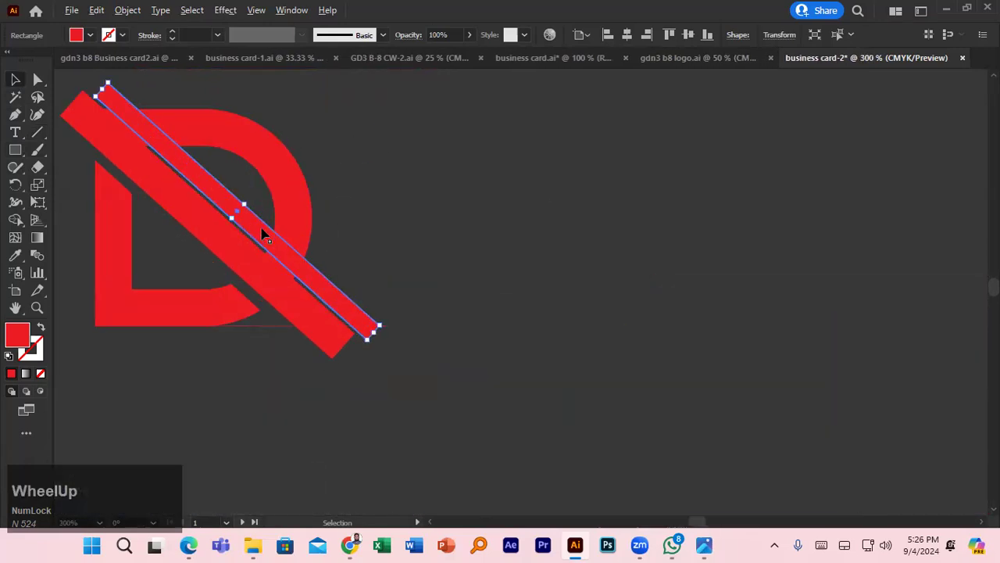
{"action": "left_click_drag", "start_coordinate": [215, 195], "coordinate": [293, 267]}
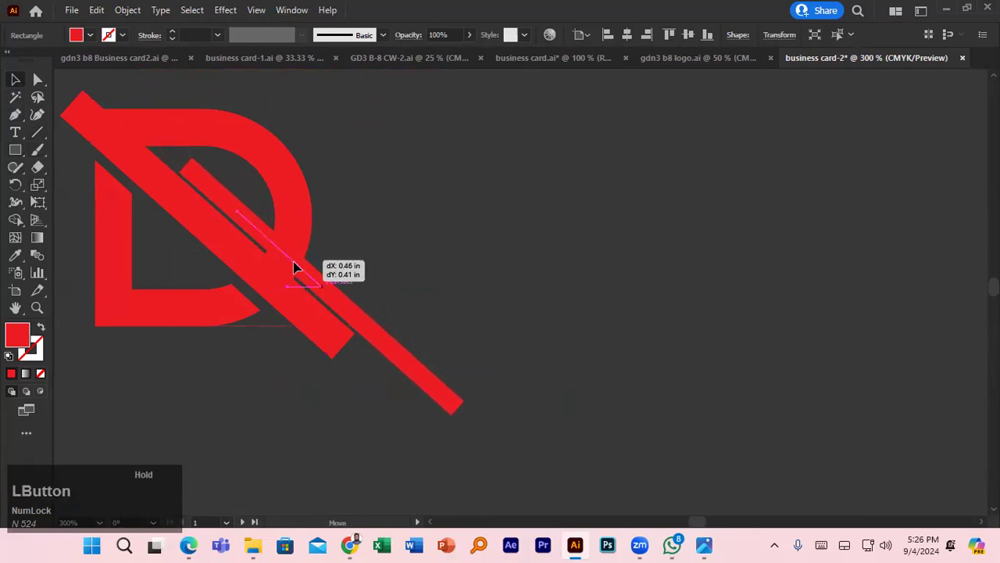
{"action": "left_click_drag", "start_coordinate": [295, 266], "coordinate": [290, 259]}
{"action": "scroll", "coordinate": [290, 263], "scroll_direction": "up", "scroll_amount": 3}
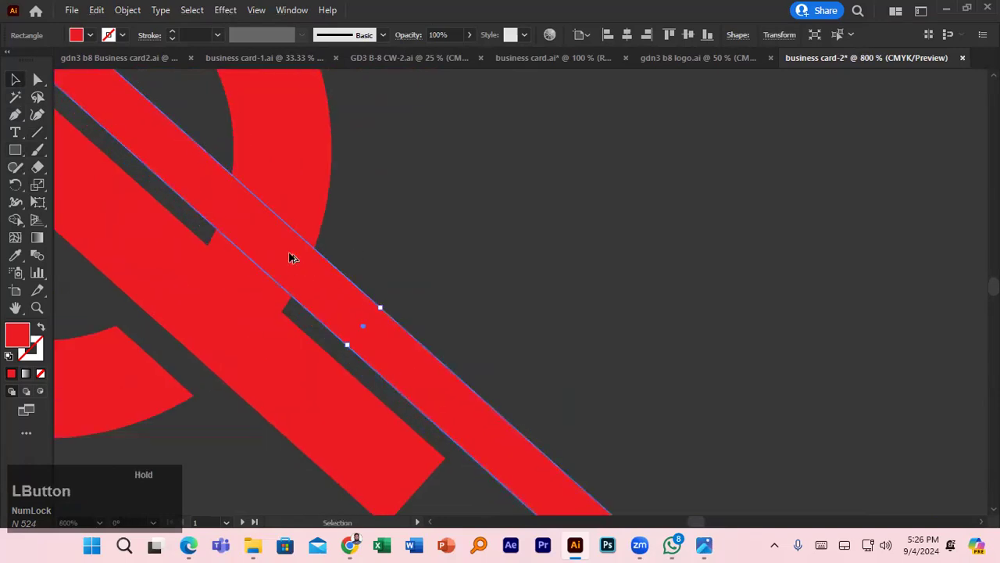
{"action": "scroll", "coordinate": [285, 264], "scroll_direction": "down", "scroll_amount": 3}
- Shorten the other bar to about 1.98 in, then marquee-select the whole logo for Shape Builder
{"action": "left_click", "coordinate": [240, 281]}
{"action": "left_click_drag", "start_coordinate": [186, 194], "coordinate": [181, 196]}
{"action": "scroll", "coordinate": [327, 219], "scroll_direction": "down", "scroll_amount": 3}
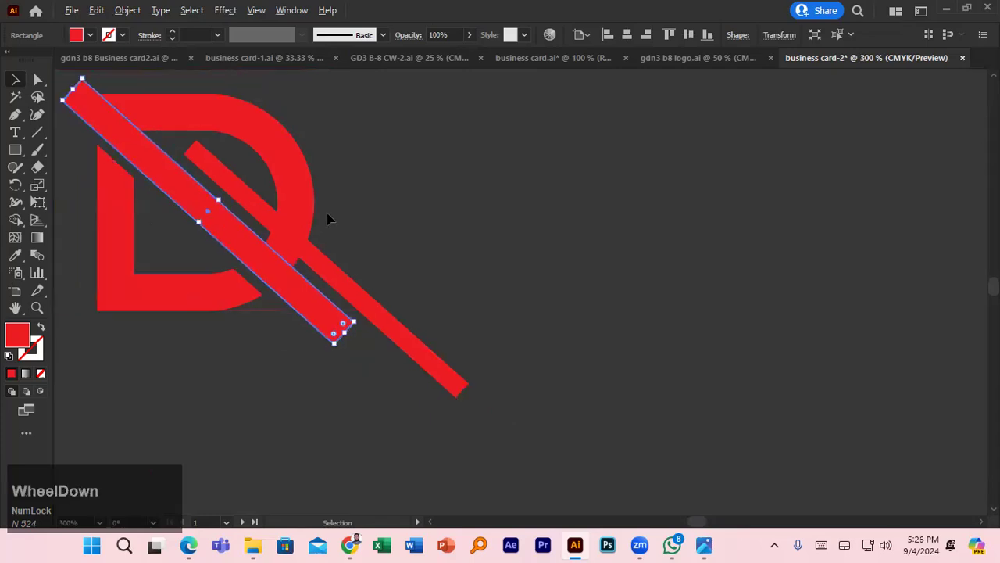
{"action": "left_click_drag", "start_coordinate": [132, 117], "coordinate": [395, 317]}
{"action": "left_click", "coordinate": [16, 221]}
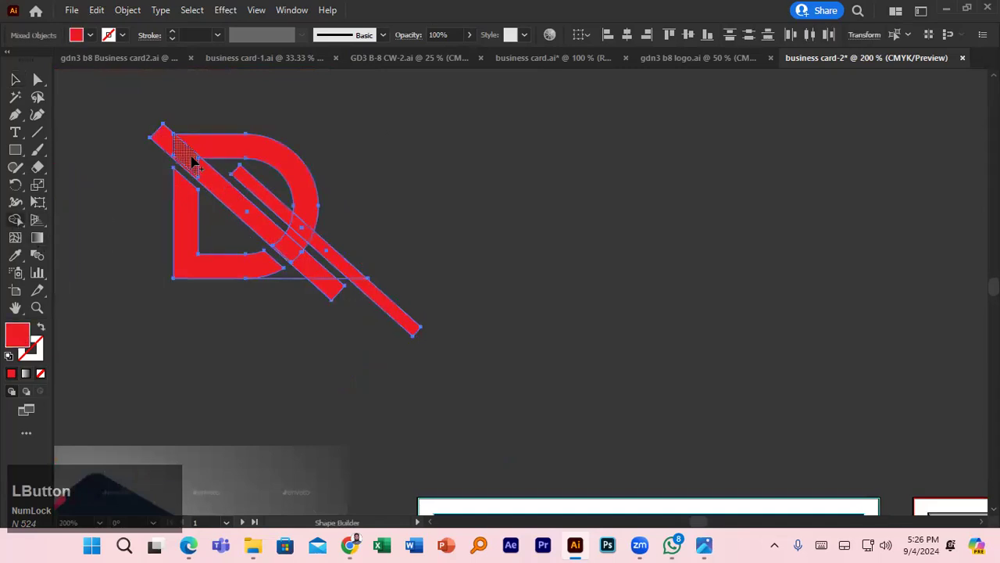
- Shift the logo slightly left and down, then nudge the diagonal bar up-right
{"action": "left_click", "coordinate": [15, 79]}
{"action": "scroll", "coordinate": [138, 232], "scroll_direction": "up", "scroll_amount": 5}
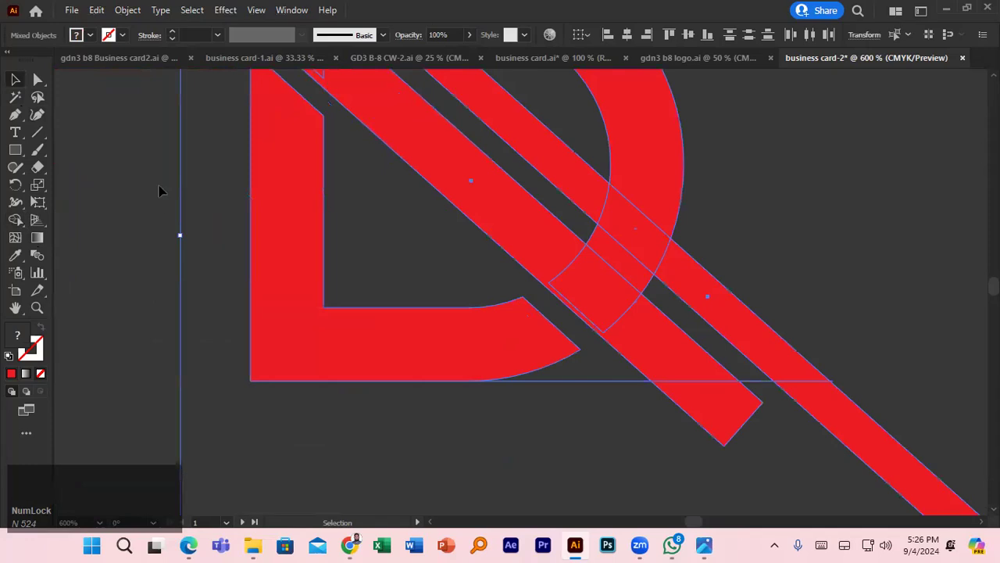
{"action": "scroll", "coordinate": [179, 187], "scroll_direction": "up", "scroll_amount": 3}
{"action": "left_click", "coordinate": [356, 193]}
{"action": "left_click_drag", "start_coordinate": [356, 193], "coordinate": [391, 197]}
{"action": "left_click", "coordinate": [343, 186]}
{"action": "left_click", "coordinate": [115, 203]}
{"action": "left_click", "coordinate": [388, 206]}
- Lower the D's opacity to check alignment and nudge the artwork slightly right
{"action": "left_click", "coordinate": [351, 104]}
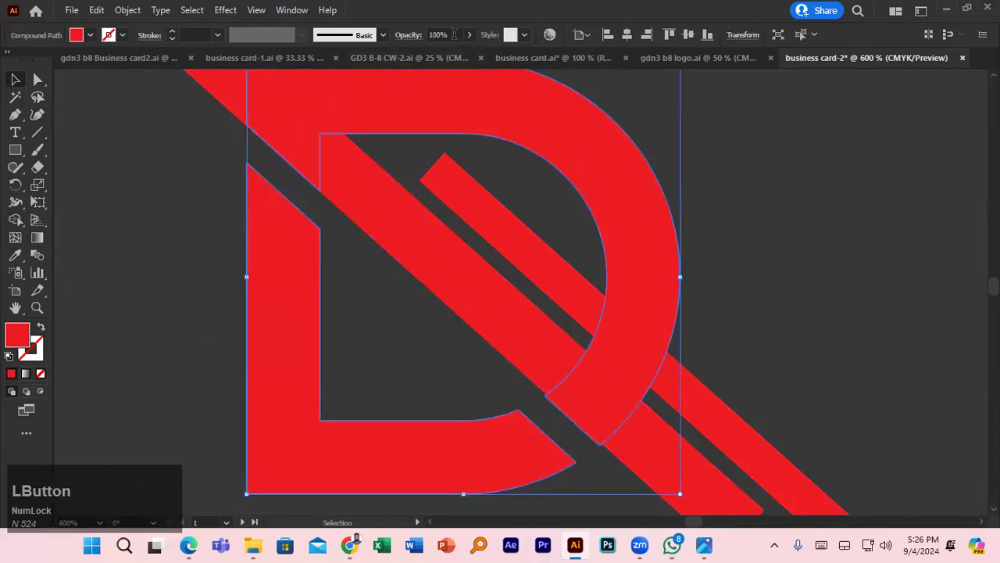
{"action": "left_click_drag", "start_coordinate": [454, 34], "coordinate": [414, 37]}
{"action": "key", "text": "Down"}
{"action": "key", "text": "Down"}
{"action": "key", "text": "Down"}
{"action": "key", "text": "Down"}
{"action": "key", "text": "Down"}
{"action": "key", "text": "Down"}
{"action": "key", "text": "Down"}
{"action": "key", "text": "Down"}
{"action": "key", "text": "Down"}
{"action": "key", "text": "Down"}
{"action": "key", "text": "Down"}
{"action": "key", "text": "Down"}
{"action": "key", "text": "Down"}
{"action": "key", "text": "Down"}
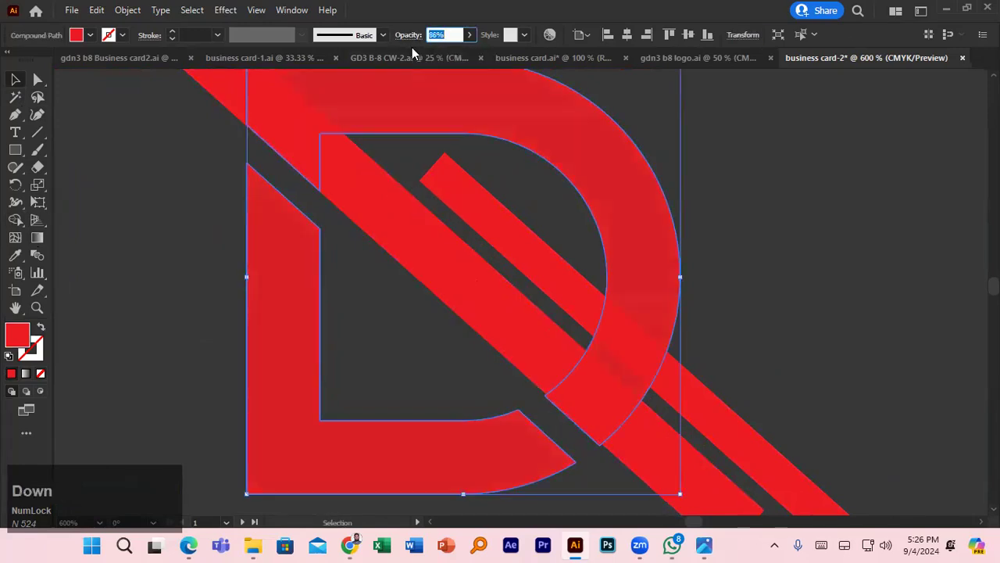
{"action": "key", "text": "Down"}
{"action": "key", "text": "Down"}
{"action": "key", "text": "Down"}
{"action": "key", "text": "Down"}
{"action": "key", "text": "Down"}
{"action": "key", "text": "Down"}
{"action": "key", "text": "Down"}
{"action": "key", "text": "Down"}
{"action": "key", "text": "Down"}
{"action": "key", "text": "Down"}
{"action": "key", "text": "Down"}
{"action": "key", "text": "Down"}
{"action": "key", "text": "Down"}
{"action": "key", "text": "Down"}
{"action": "key", "text": "Down"}
{"action": "key", "text": "Down"}
{"action": "key", "text": "Down"}
{"action": "key", "text": "Down"}
{"action": "key", "text": "Down"}
{"action": "key", "text": "Down"}
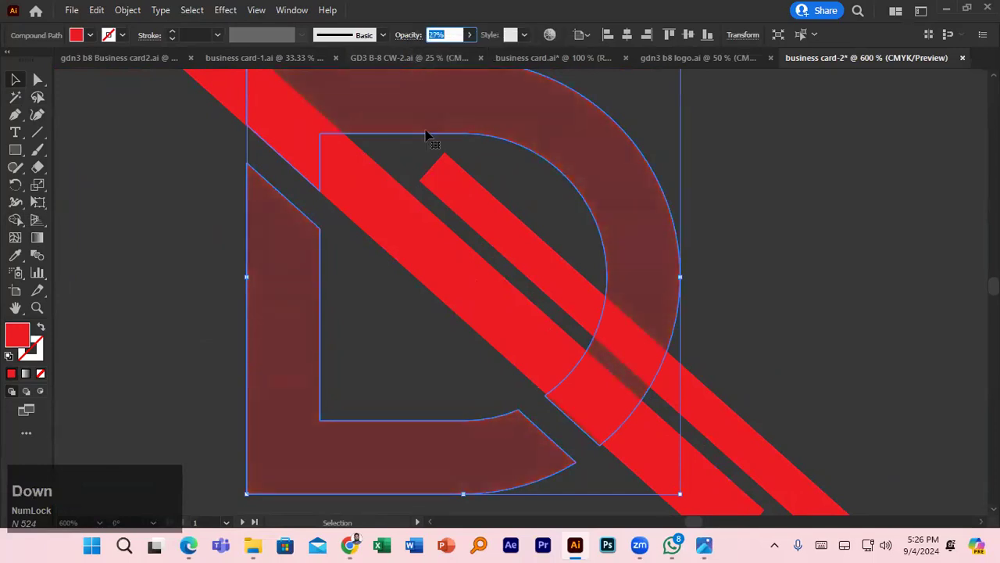
{"action": "mouse_move", "coordinate": [383, 196]}
{"action": "left_mouse_down"}
{"action": "mouse_move", "coordinate": [401, 179]}
{"action": "mouse_move", "coordinate": [392, 190]}
{"action": "left_mouse_up"}
- Rotate the long red diagonal bar around its corner and nudge it slightly left and down
{"action": "left_click", "coordinate": [392, 189]}
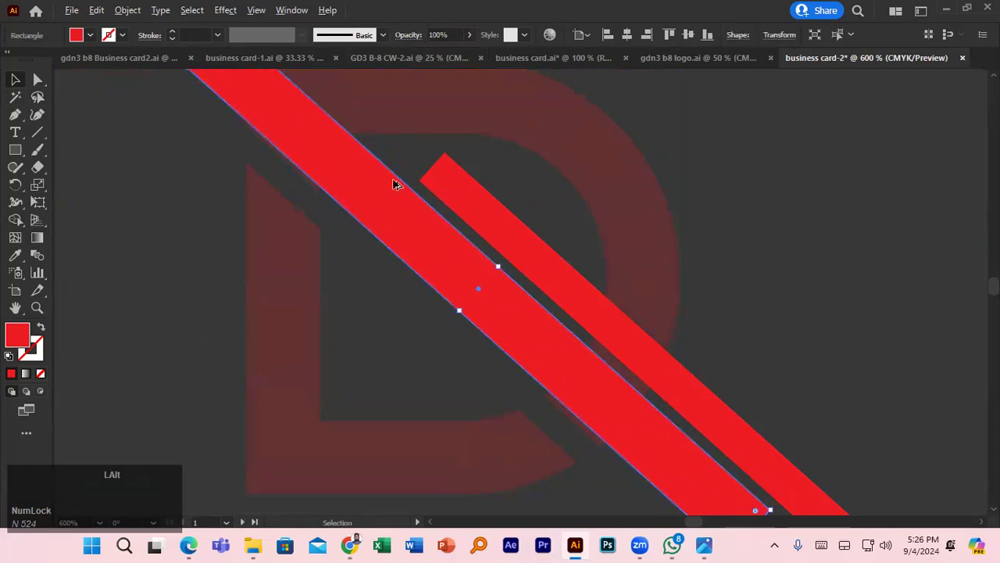
{"action": "scroll", "coordinate": [395, 187], "scroll_direction": "down", "scroll_amount": 1}
{"action": "left_click_drag", "start_coordinate": [649, 404], "coordinate": [646, 405]}
{"action": "scroll", "coordinate": [461, 266], "scroll_direction": "up", "scroll_amount": 3}
{"action": "left_click_drag", "start_coordinate": [404, 237], "coordinate": [694, 477]}
{"action": "left_click", "coordinate": [490, 284]}
{"action": "left_click_drag", "start_coordinate": [491, 283], "coordinate": [485, 290]}
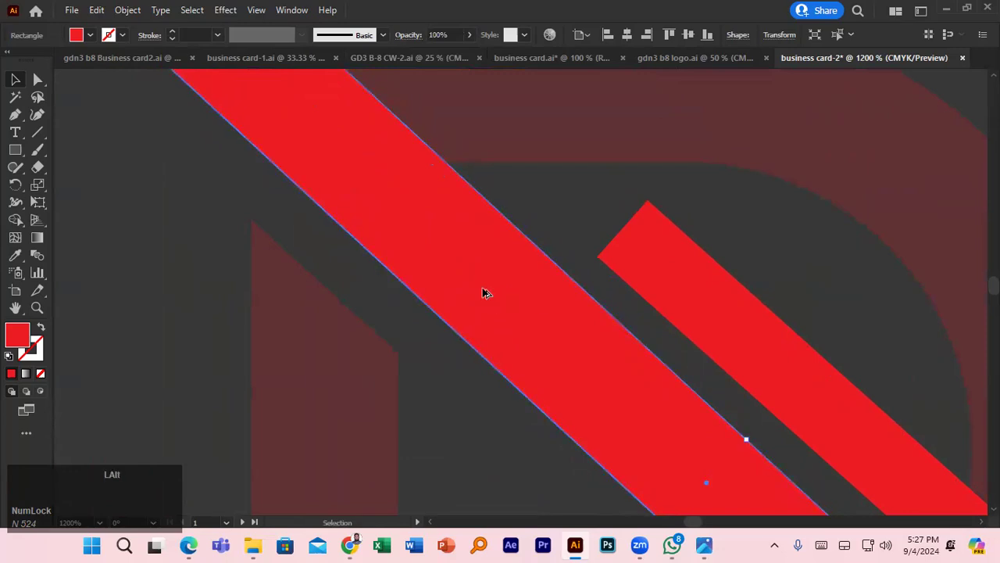
{"action": "scroll", "coordinate": [484, 290], "scroll_direction": "down", "scroll_amount": 3}
- Restore the D to 100% opacity and deselect everything
{"action": "left_click", "coordinate": [512, 238]}
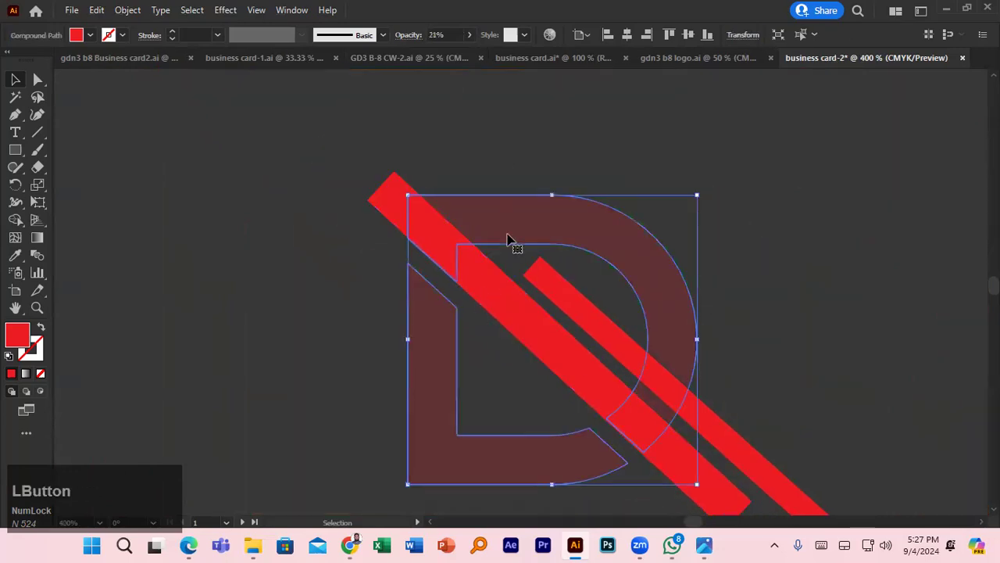
{"action": "left_click", "coordinate": [434, 35]}
{"action": "key", "text": "Up"}
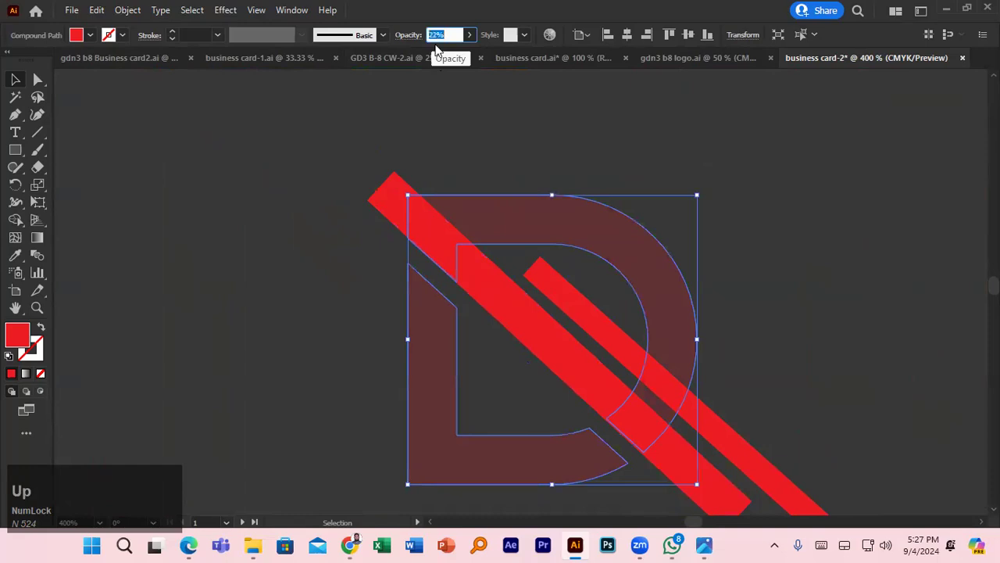
{"action": "key", "text": "Up"}
{"action": "key", "text": "Up"}
{"action": "key", "text": "Up"}
{"action": "key", "text": "Up"}
{"action": "key", "text": "Up"}
{"action": "key", "text": "Up"}
{"action": "key", "text": "Up"}
{"action": "key", "text": "Up"}
{"action": "key", "text": "Up"}
{"action": "key", "text": "Up"}
{"action": "key", "text": "Up"}
{"action": "key", "text": "Up"}
{"action": "key", "text": "Up"}
{"action": "key", "text": "Up"}
{"action": "key", "text": "Up"}
{"action": "key", "text": "Up"}
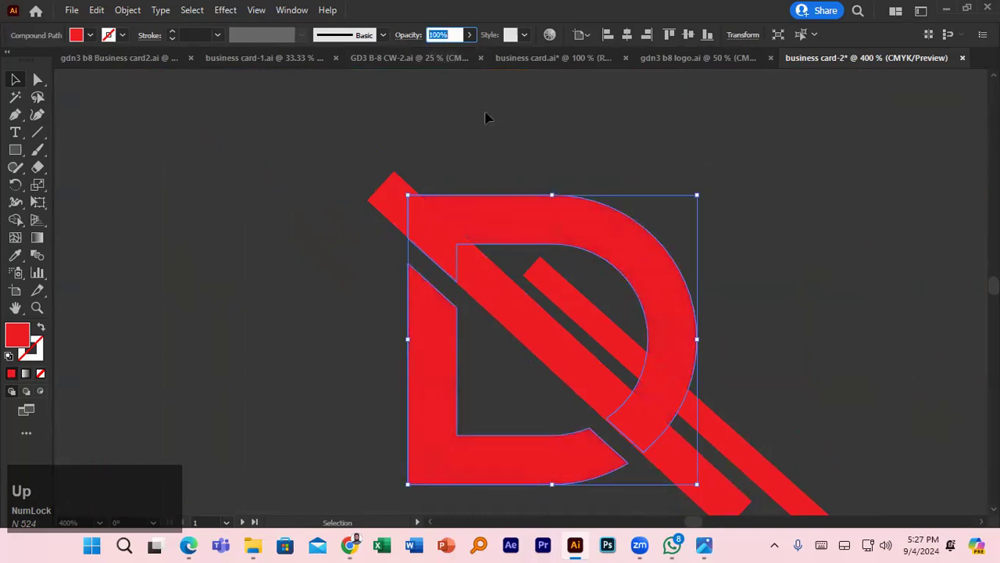
{"action": "scroll", "coordinate": [485, 117], "scroll_direction": "down", "scroll_amount": 3}
{"action": "left_click", "coordinate": [769, 202]}
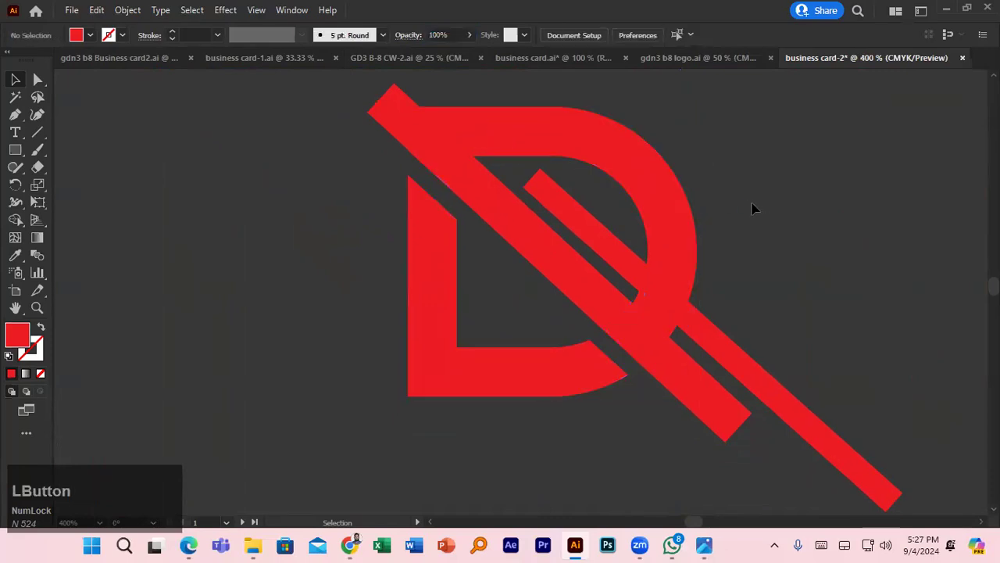
- Merge the diagonal band into one shape with Shape Builder and remove the inner bar section over the D
{"action": "left_click_drag", "start_coordinate": [860, 420], "coordinate": [860, 420]}
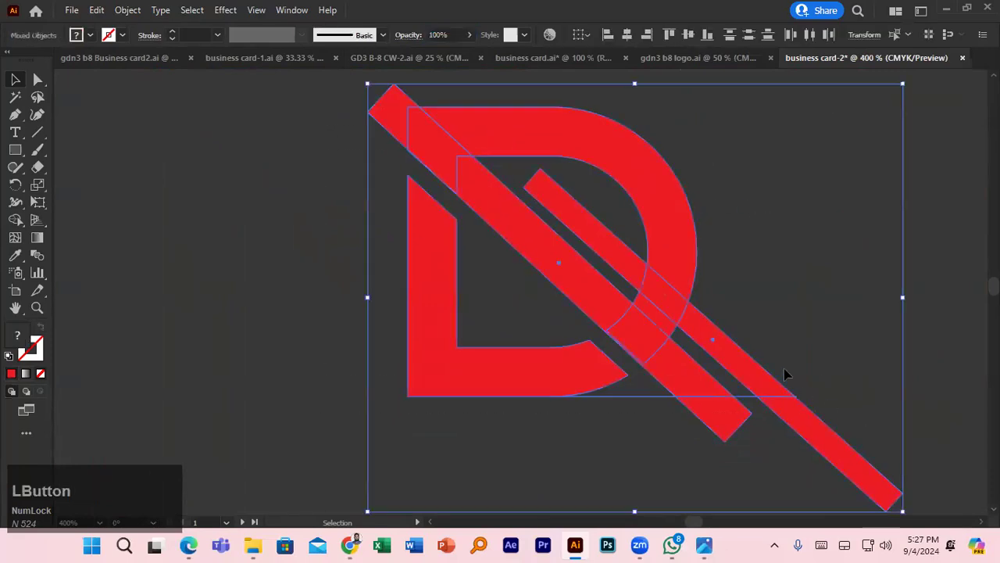
{"action": "scroll", "coordinate": [784, 362], "scroll_direction": "down", "scroll_amount": 2}
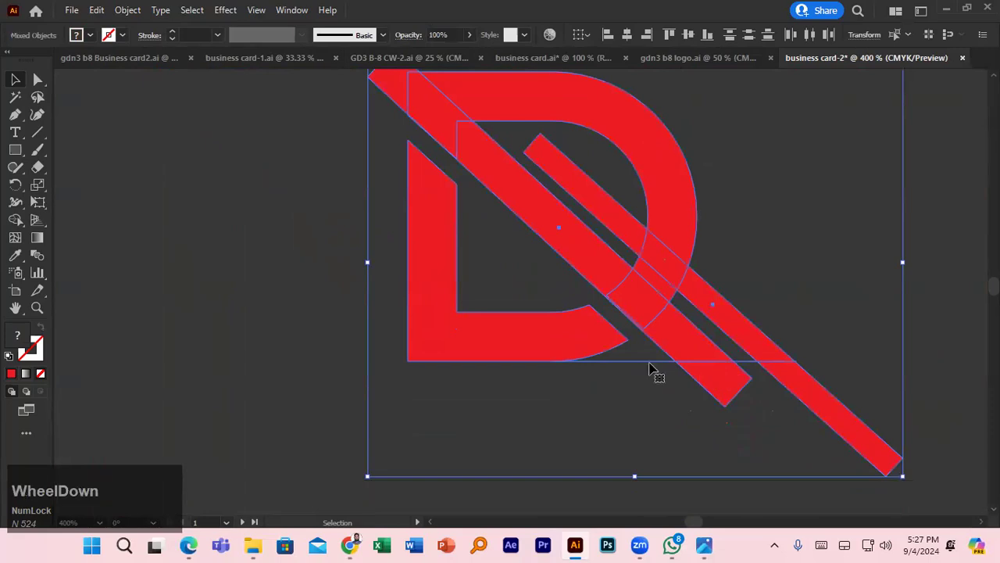
{"action": "left_click", "coordinate": [15, 219]}
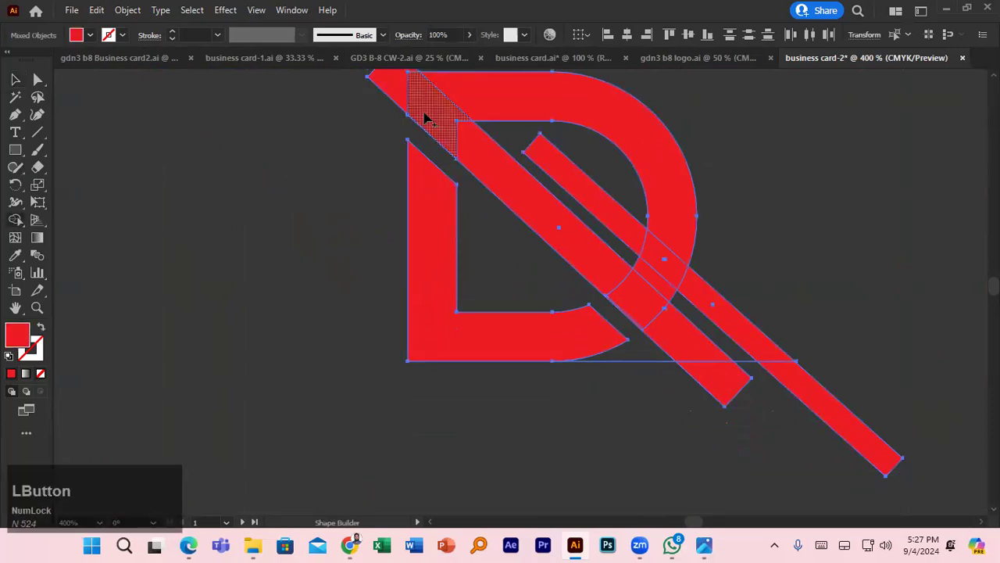
{"action": "left_click_drag", "start_coordinate": [430, 107], "coordinate": [492, 162]}
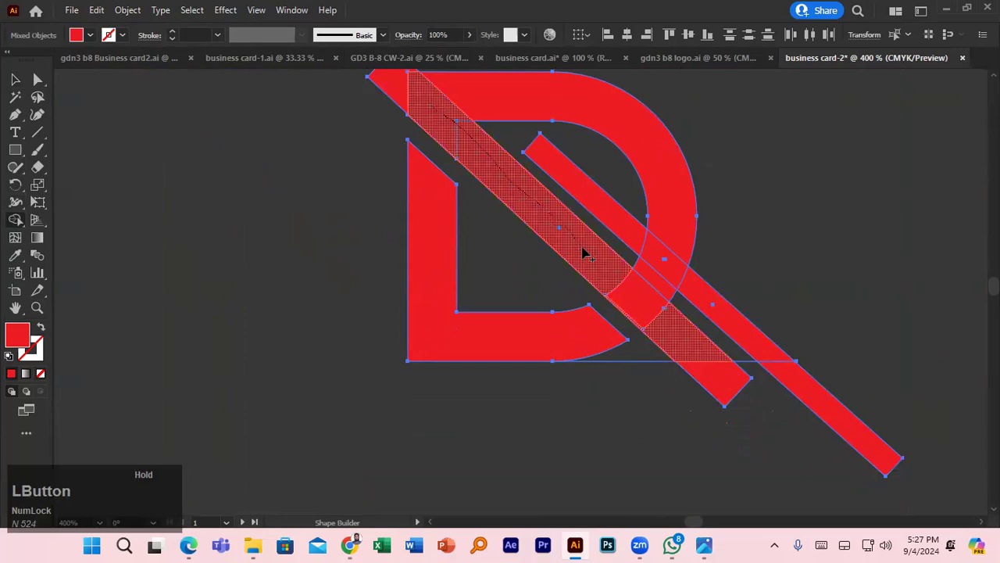
{"action": "left_click_drag", "start_coordinate": [660, 329], "coordinate": [663, 329]}
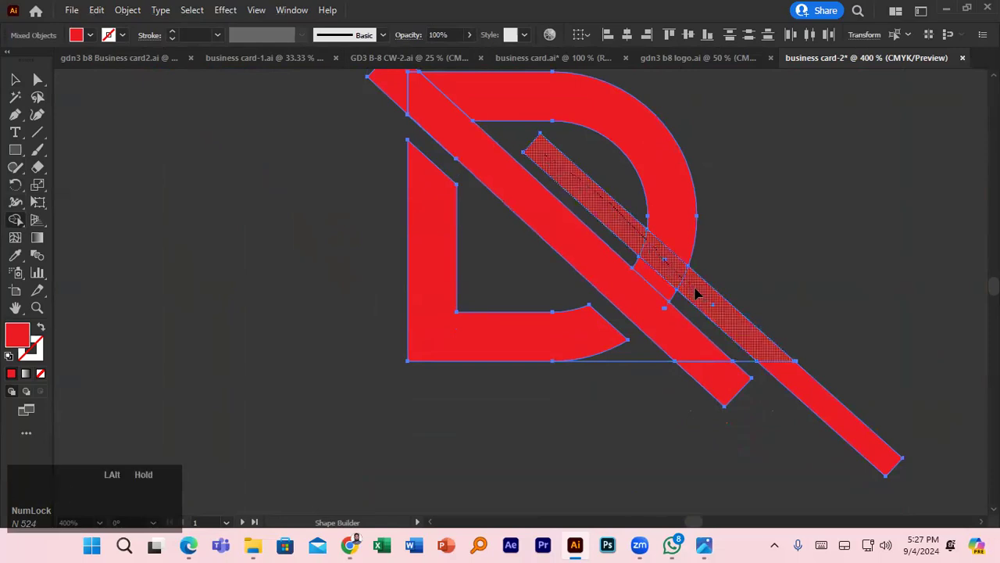
{"action": "left_click", "coordinate": [698, 294], "text": "alt"}
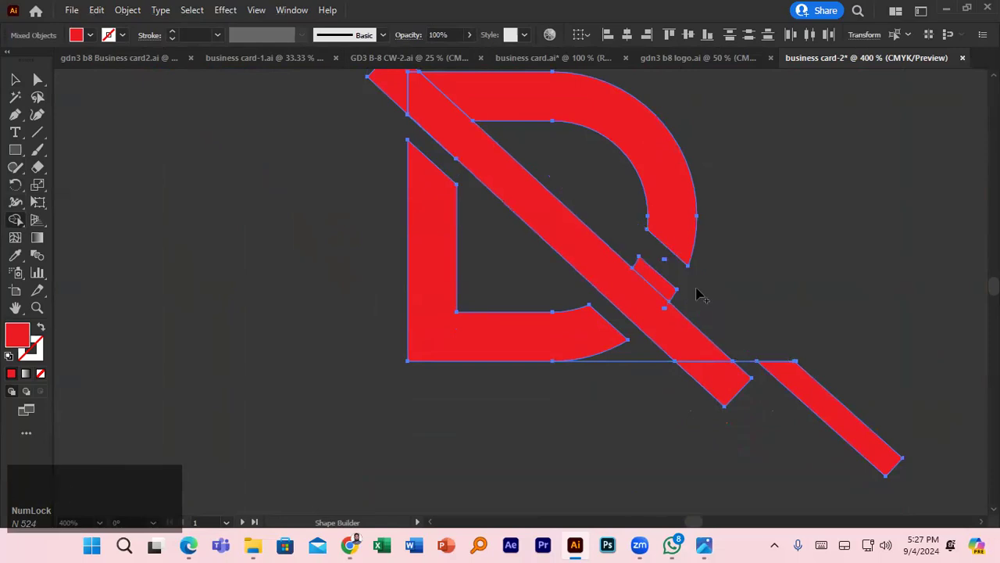
- Delete the small diamond piece at the top-left, undoing an accidental deletion of the logo
{"action": "left_click", "coordinate": [15, 79]}
{"action": "scroll", "coordinate": [418, 160], "scroll_direction": "up", "scroll_amount": 1}
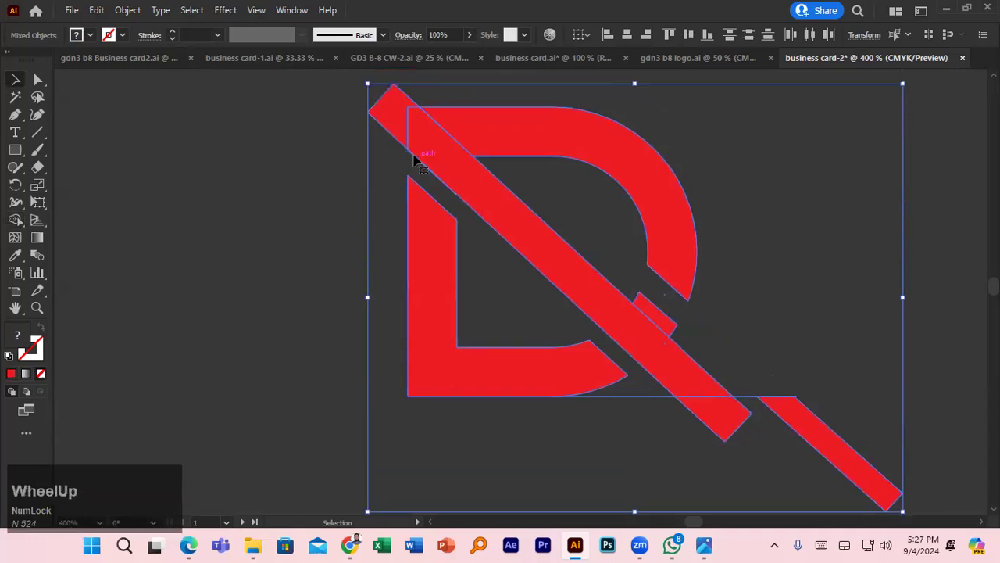
{"action": "left_click", "coordinate": [393, 119]}
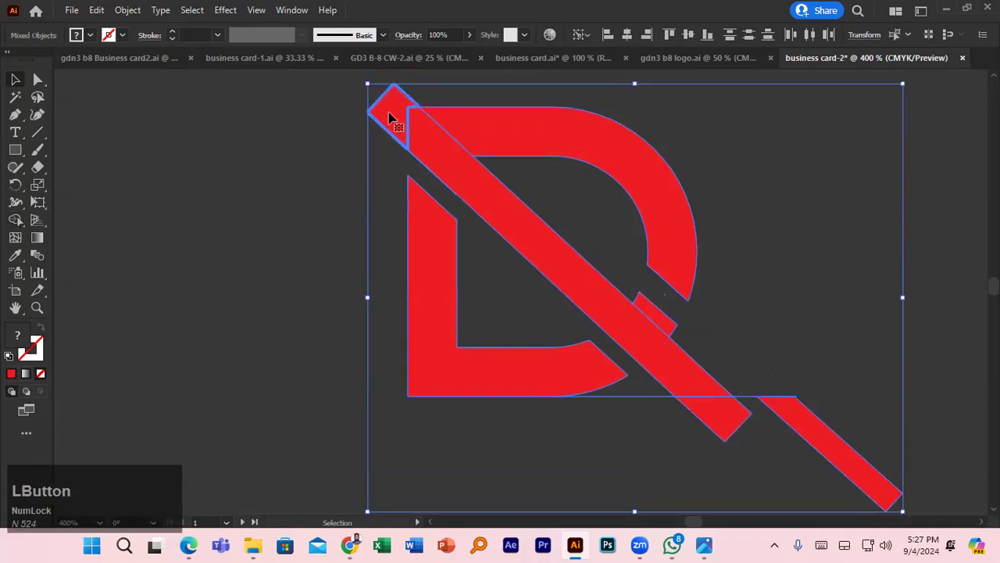
{"action": "key", "text": "Delete"}
{"action": "key", "text": "ctrl+z"}
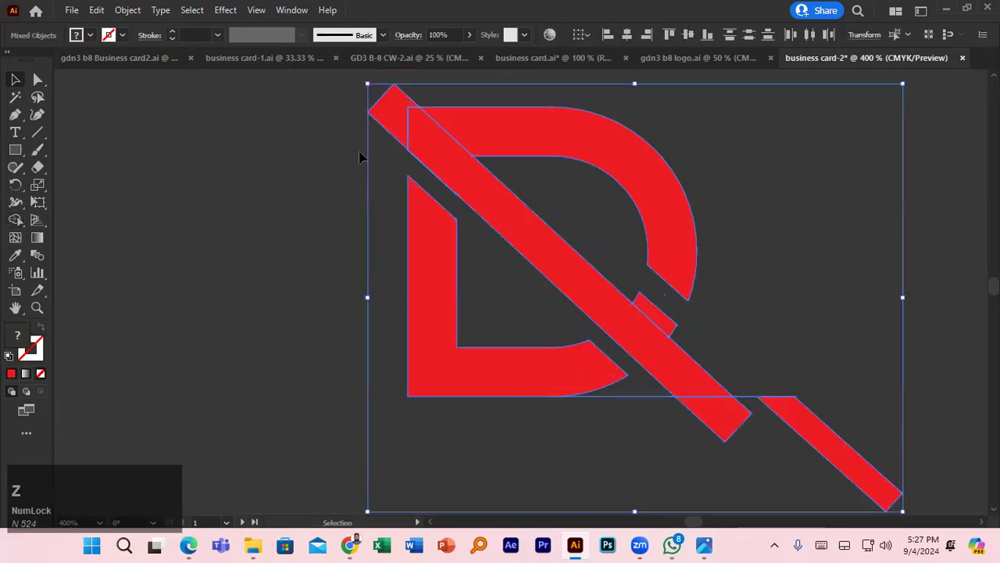
{"action": "left_click", "coordinate": [331, 155]}
{"action": "left_click", "coordinate": [376, 114]}
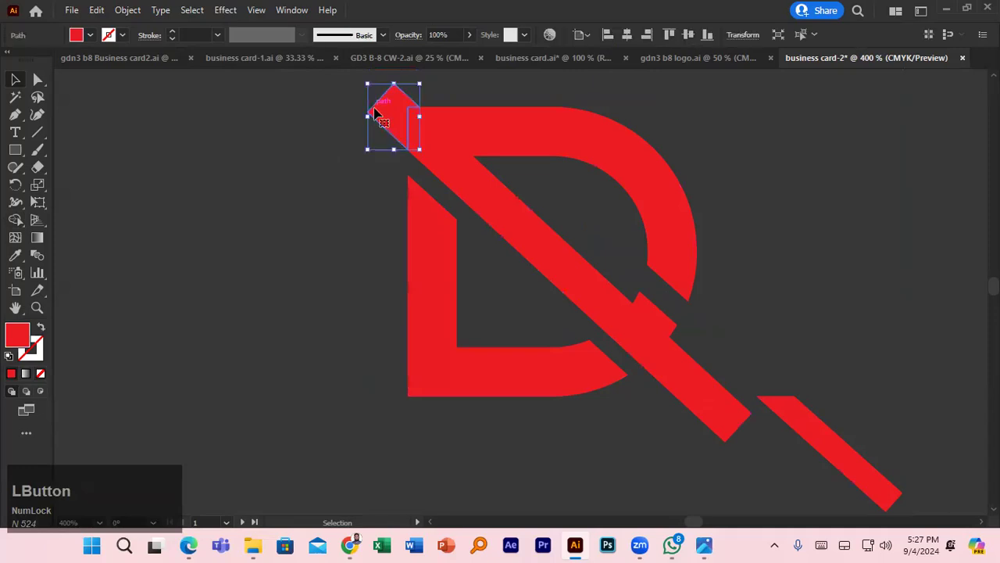
{"action": "key", "text": "Delete"}
- Delete the leftover fragment and the protruding bottom-right bar tail
{"action": "scroll", "coordinate": [492, 219], "scroll_direction": "down", "scroll_amount": 1}
{"action": "left_click", "coordinate": [720, 372]}
{"action": "key", "text": "Delete"}
{"action": "left_click", "coordinate": [808, 372]}
{"action": "key", "text": "Delete"}
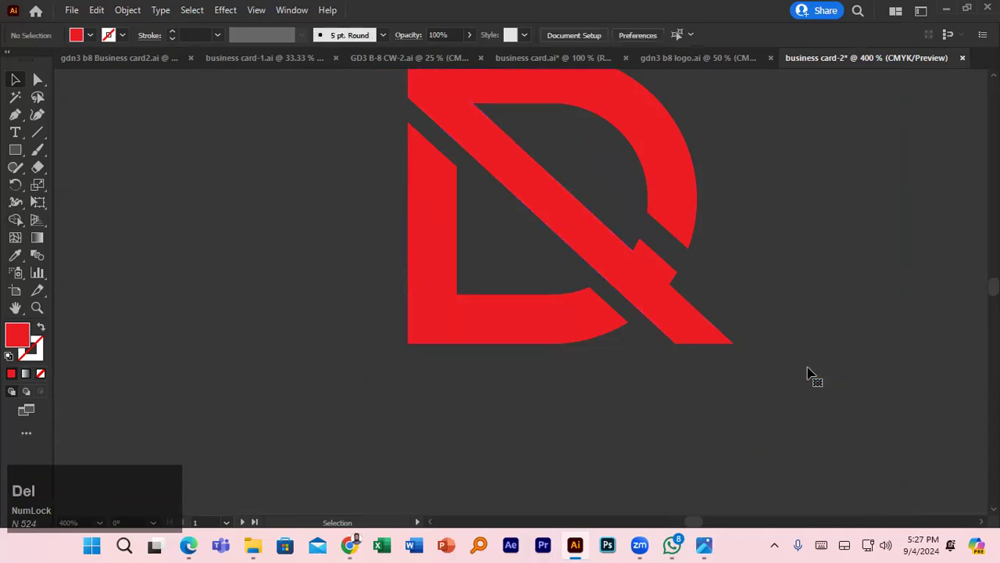
{"action": "scroll", "coordinate": [756, 344], "scroll_direction": "down", "scroll_amount": 5}
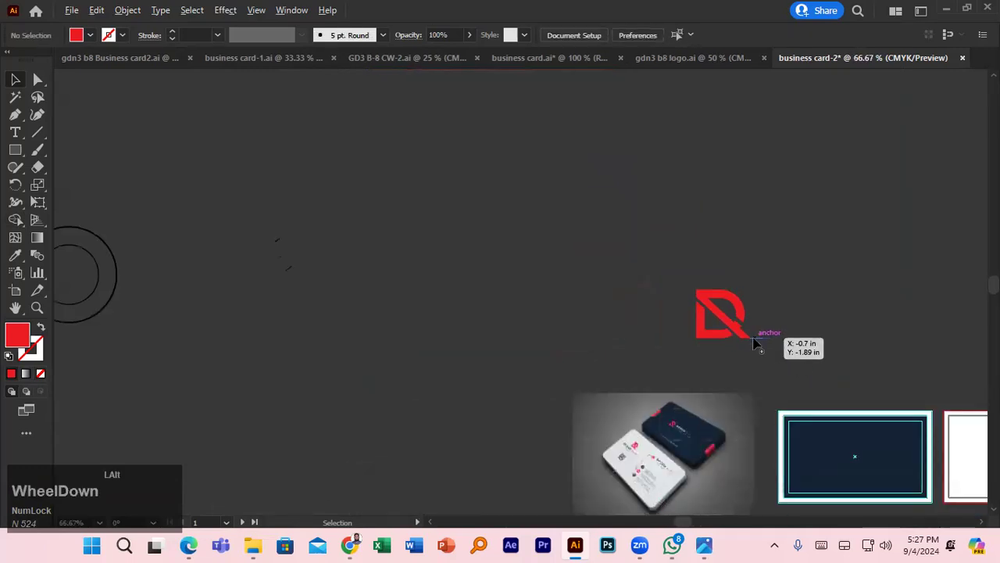
- Marquee-select all the logo pieces and group them with Ctrl+G
{"action": "left_click_drag", "start_coordinate": [748, 353], "coordinate": [578, 219]}
{"action": "left_click_drag", "start_coordinate": [512, 153], "coordinate": [484, 317]}
{"action": "key", "text": "ctrl+g"}
{"action": "scroll", "coordinate": [484, 317], "scroll_direction": "up", "scroll_amount": 5}
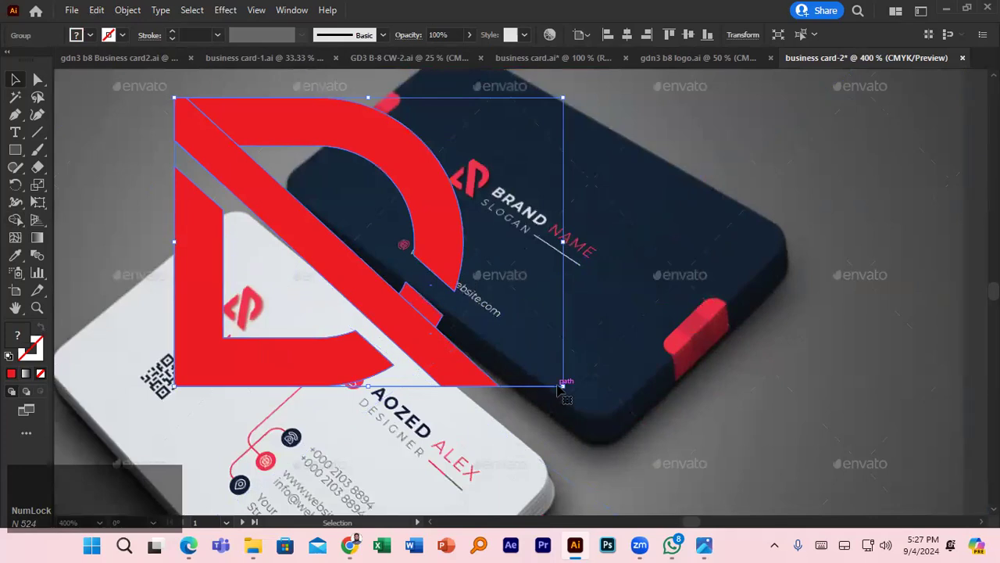
- Narrow the logo group to 1.39 in and move it just above the mockup image
{"action": "left_click_drag", "start_coordinate": [561, 243], "coordinate": [518, 241]}
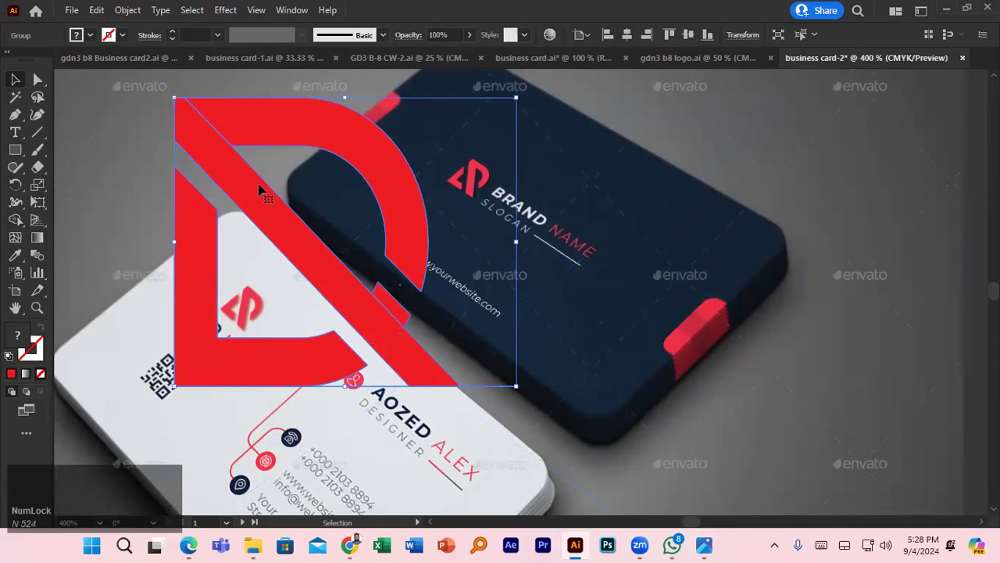
{"action": "scroll", "coordinate": [261, 191], "scroll_direction": "down", "scroll_amount": 3}
{"action": "left_click_drag", "start_coordinate": [264, 205], "coordinate": [276, 132]}
{"action": "scroll", "coordinate": [321, 194], "scroll_direction": "up", "scroll_amount": 3}
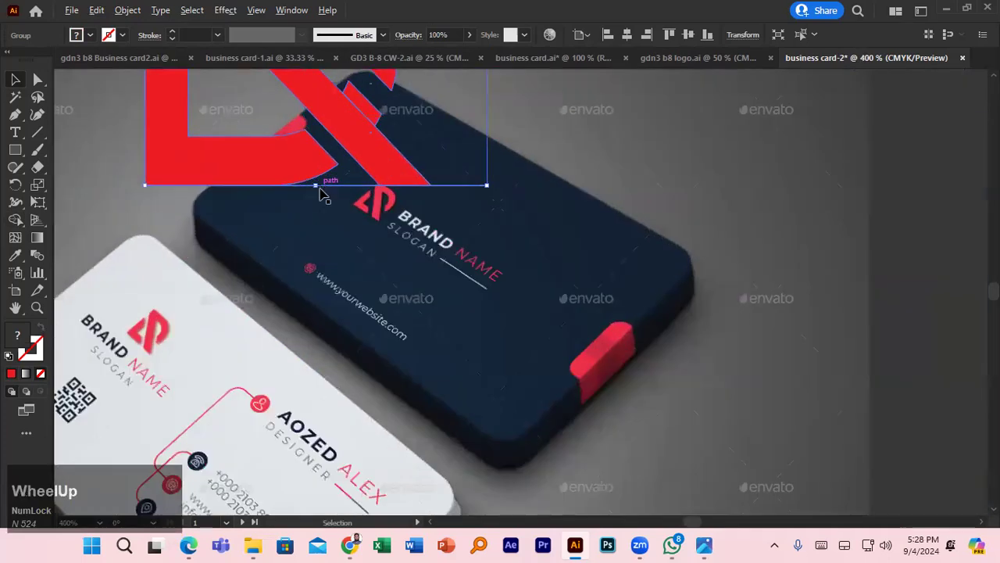
{"action": "scroll", "coordinate": [320, 195], "scroll_direction": "down", "scroll_amount": 2}
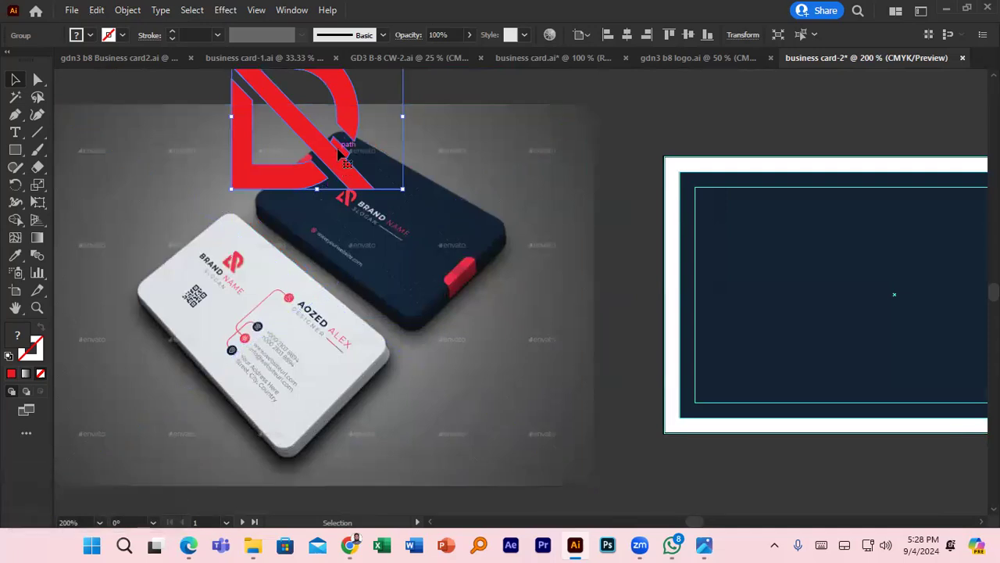
{"action": "scroll", "coordinate": [338, 152], "scroll_direction": "down", "scroll_amount": 2}
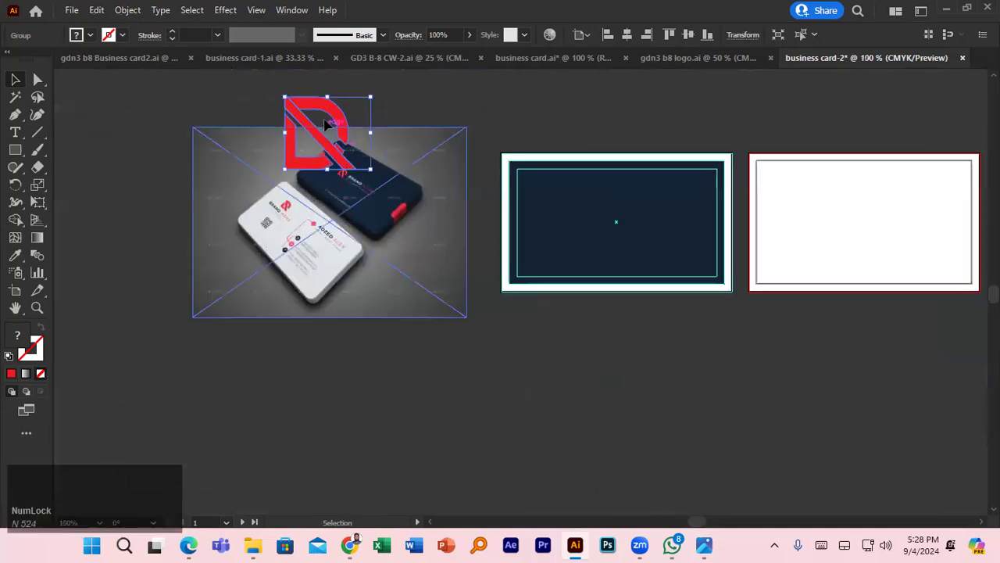
{"action": "scroll", "coordinate": [347, 149], "scroll_direction": "up", "scroll_amount": 3}
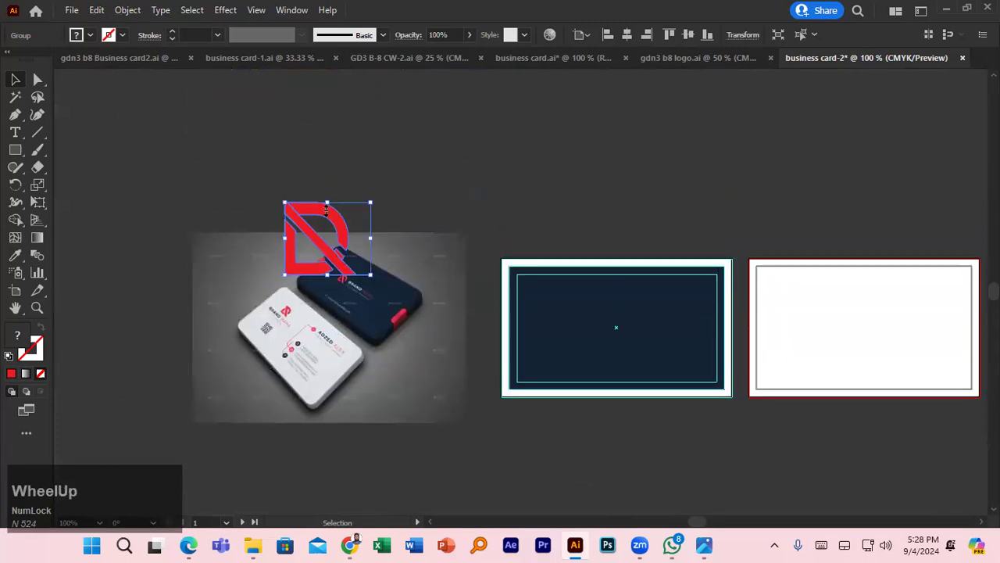
{"action": "left_click_drag", "start_coordinate": [326, 209], "coordinate": [436, 113]}
{"action": "scroll", "coordinate": [452, 164], "scroll_direction": "up", "scroll_amount": 1}
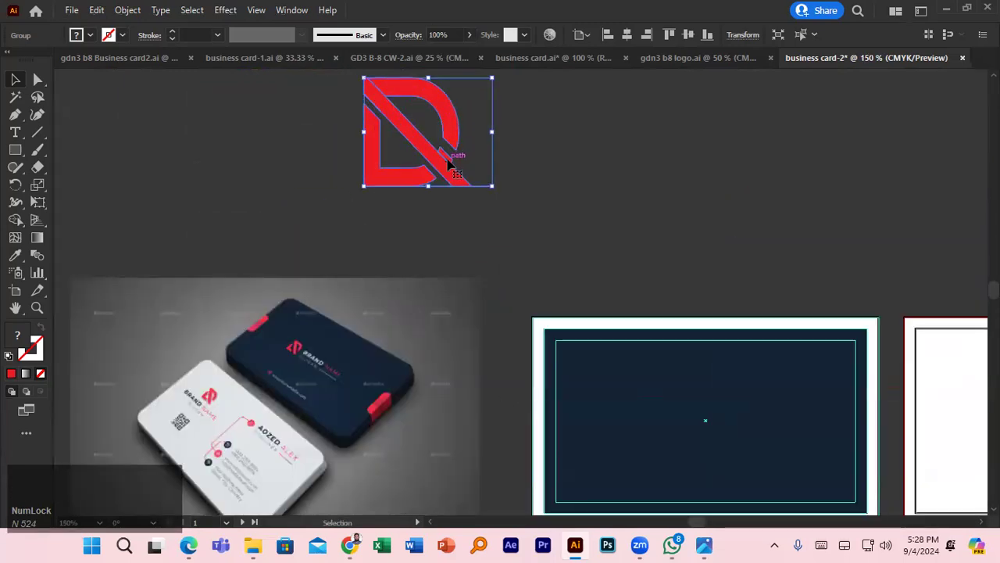
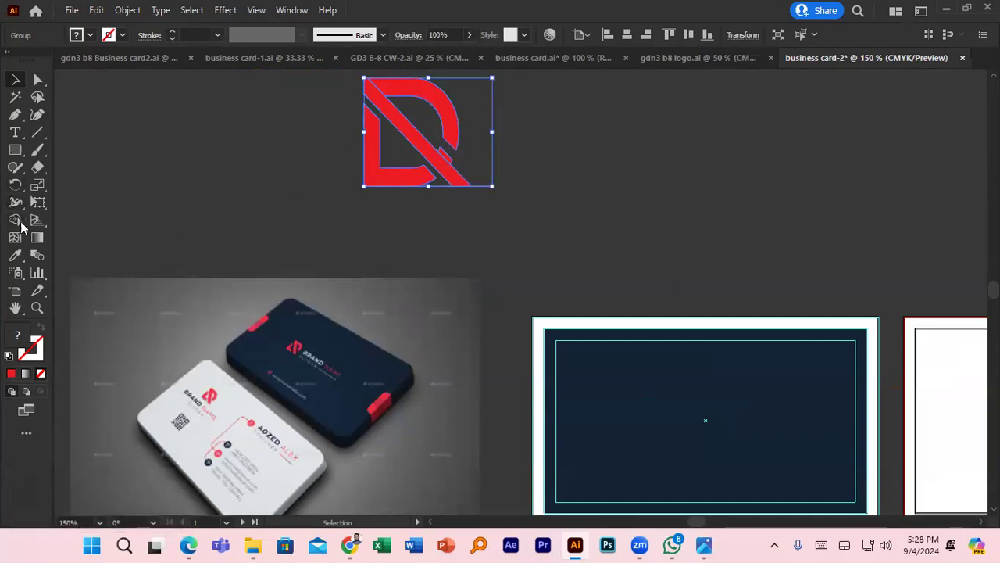
- Merge the diagonal stripe into the red logo with the Shape Builder tool
{"action": "left_click", "coordinate": [17, 221]}
{"action": "left_click_drag", "start_coordinate": [378, 97], "coordinate": [388, 92]}
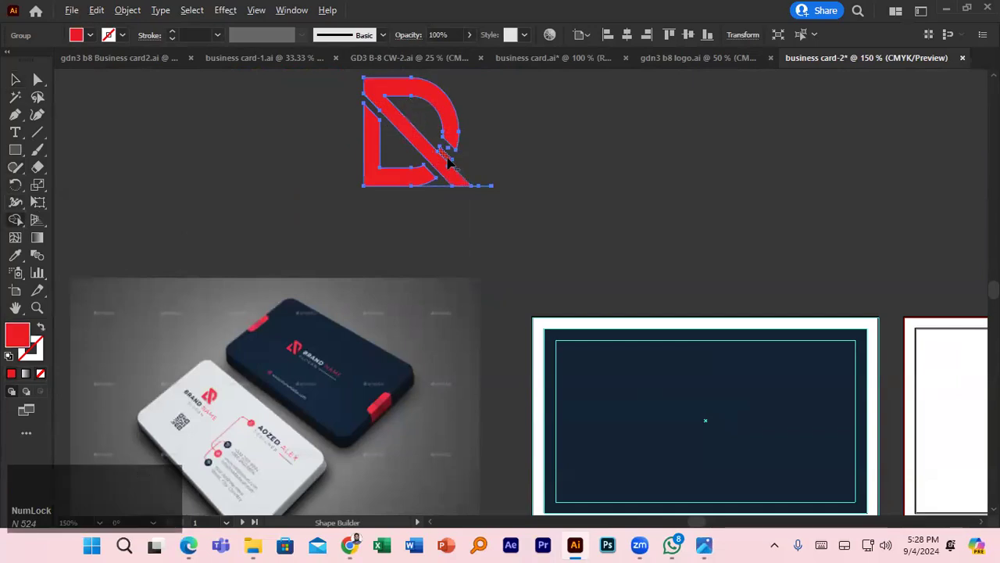
{"action": "left_click", "coordinate": [15, 79]}
{"action": "left_click", "coordinate": [589, 158]}
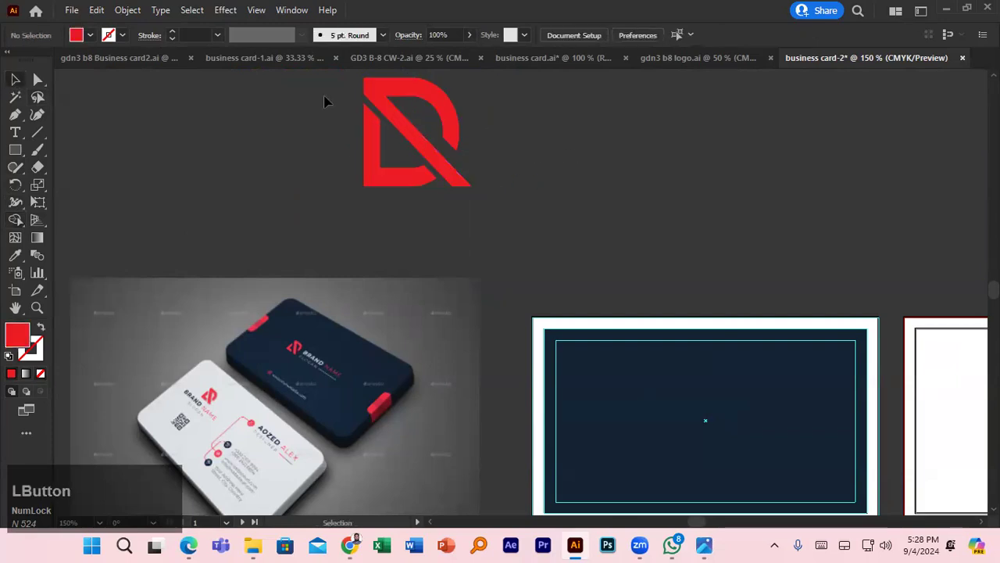
- Nudge the logo group slightly up and to the right
{"action": "scroll", "coordinate": [489, 172], "scroll_direction": "down", "scroll_amount": 2}
{"action": "left_click_drag", "start_coordinate": [441, 139], "coordinate": [451, 133]}
{"action": "left_click", "coordinate": [571, 160]}
{"action": "left_click", "coordinate": [480, 142]}
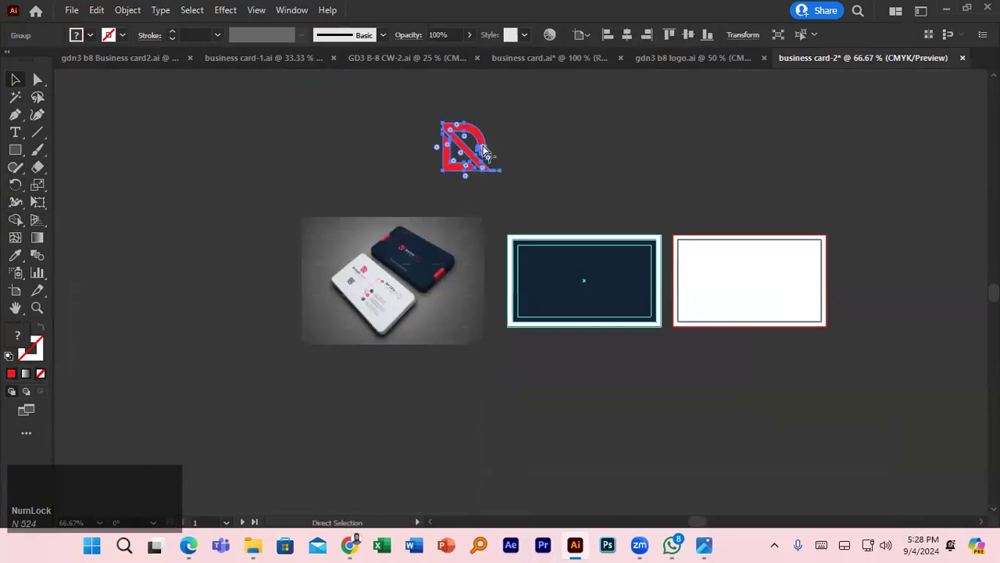
{"action": "left_click", "coordinate": [588, 175]}
- Drag the red logo onto the left side of the navy card and lower it slightly
{"action": "left_click_drag", "start_coordinate": [479, 141], "coordinate": [556, 272]}
{"action": "scroll", "coordinate": [442, 272], "scroll_direction": "up", "scroll_amount": 4}
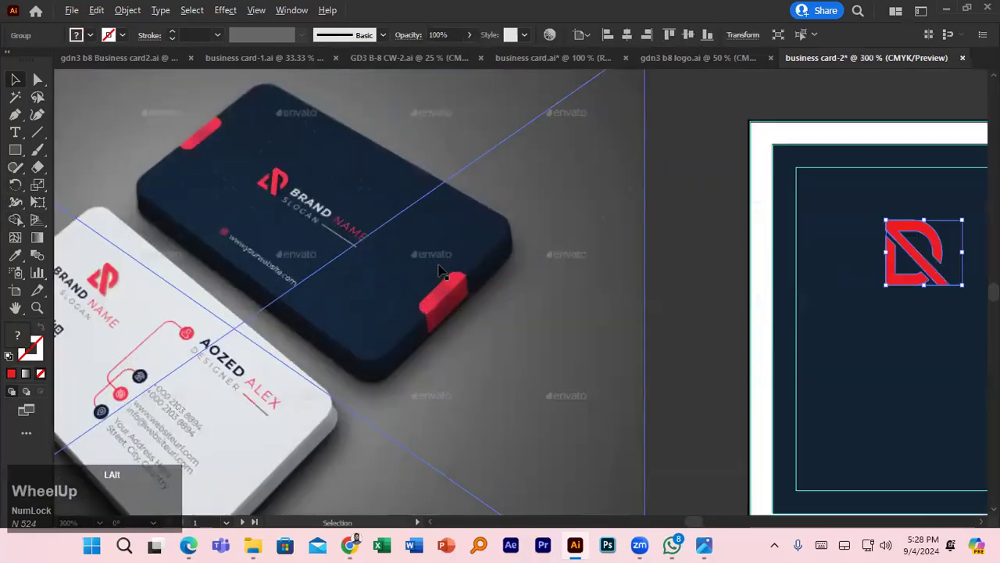
{"action": "left_click_drag", "start_coordinate": [619, 289], "coordinate": [447, 202]}
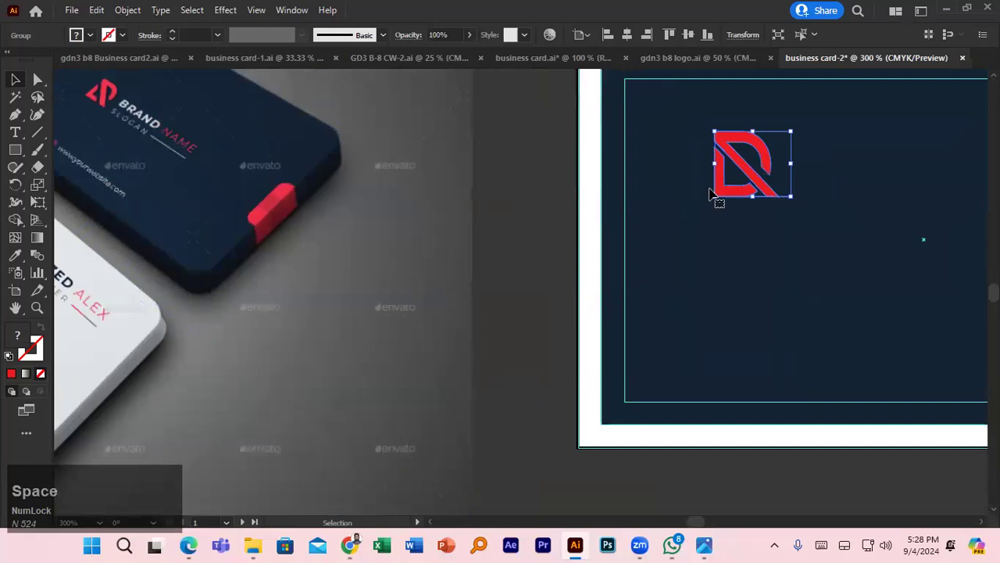
{"action": "left_click_drag", "start_coordinate": [754, 178], "coordinate": [762, 210]}
{"action": "left_click_drag", "start_coordinate": [752, 228], "coordinate": [751, 229]}
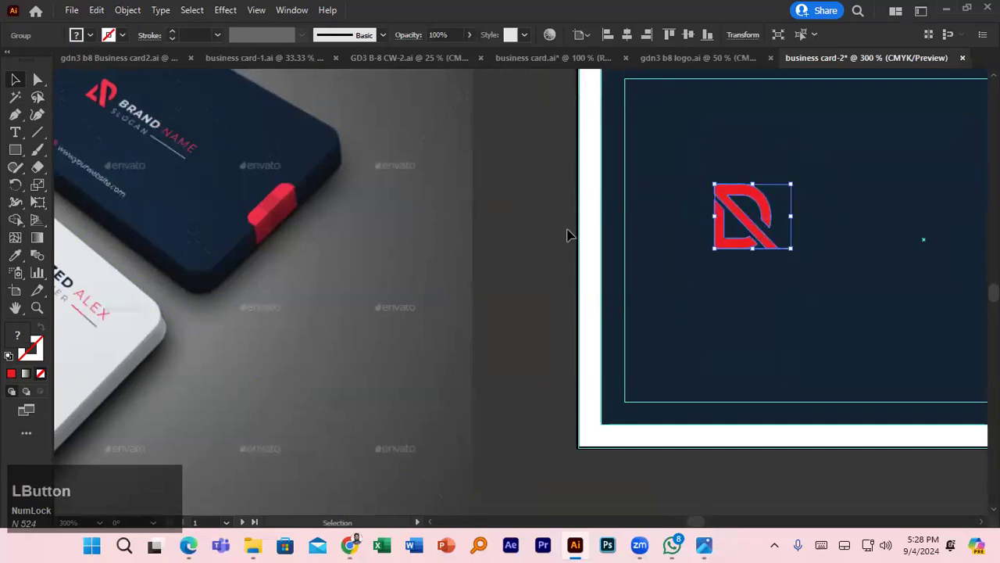
{"action": "left_click", "coordinate": [17, 137]}
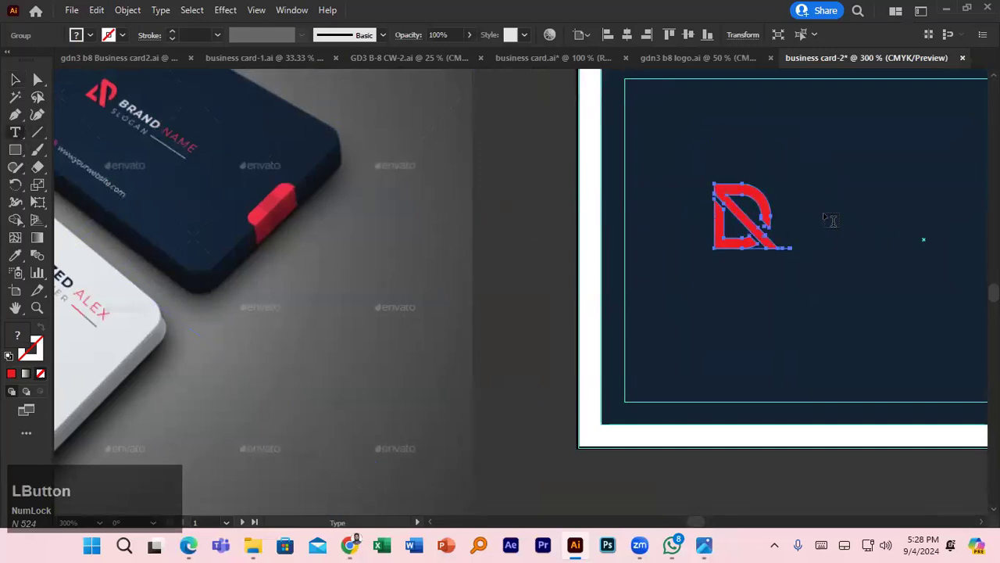
{"action": "left_click", "coordinate": [826, 217]}
- Type 'BRAND NAM' in capitals to the right of the logo
{"action": "type", "text": "B"}
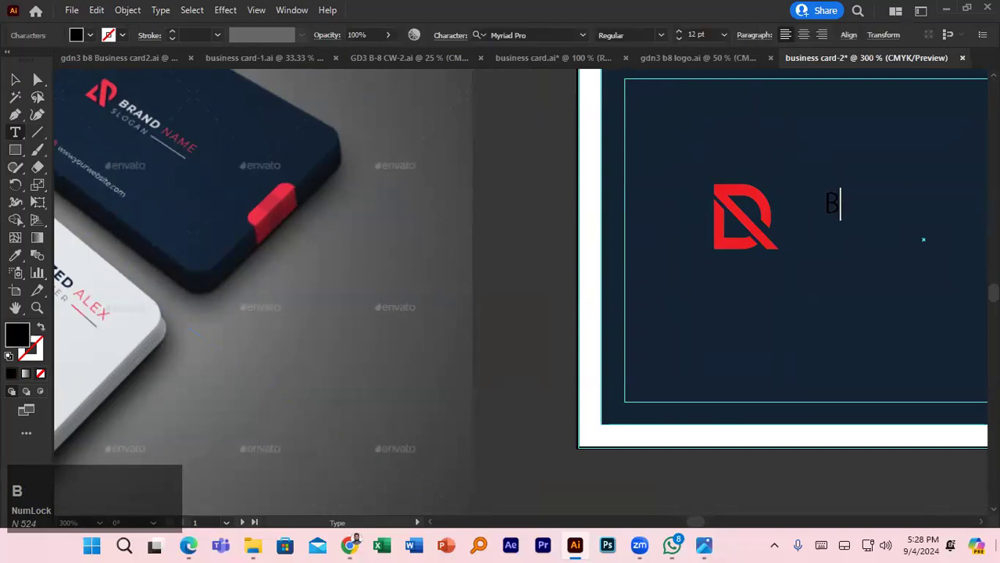
{"action": "key", "text": "Caps_Lock"}
{"action": "type", "text": "RAN"}
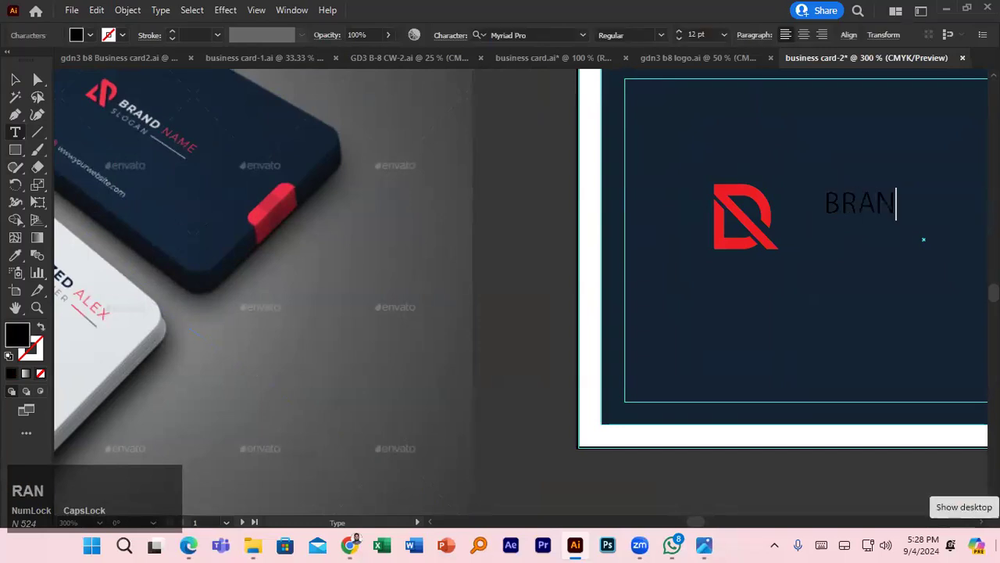
{"action": "type", "text": "D nAM"}
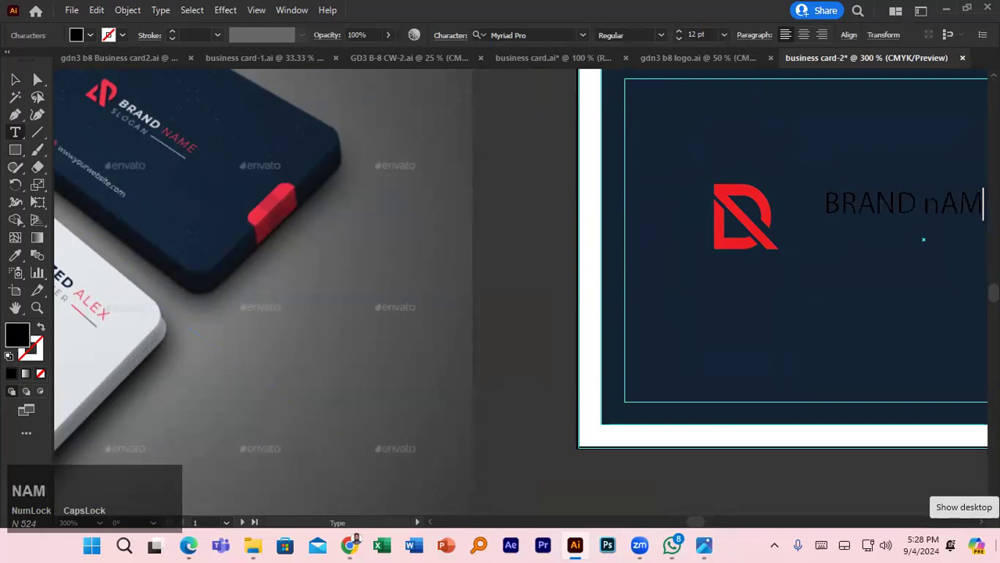
{"action": "key", "text": "BackSpace"}
{"action": "key", "text": "BackSpace"}
{"action": "key", "text": "BackSpace"}
{"action": "type", "text": "NAM"}
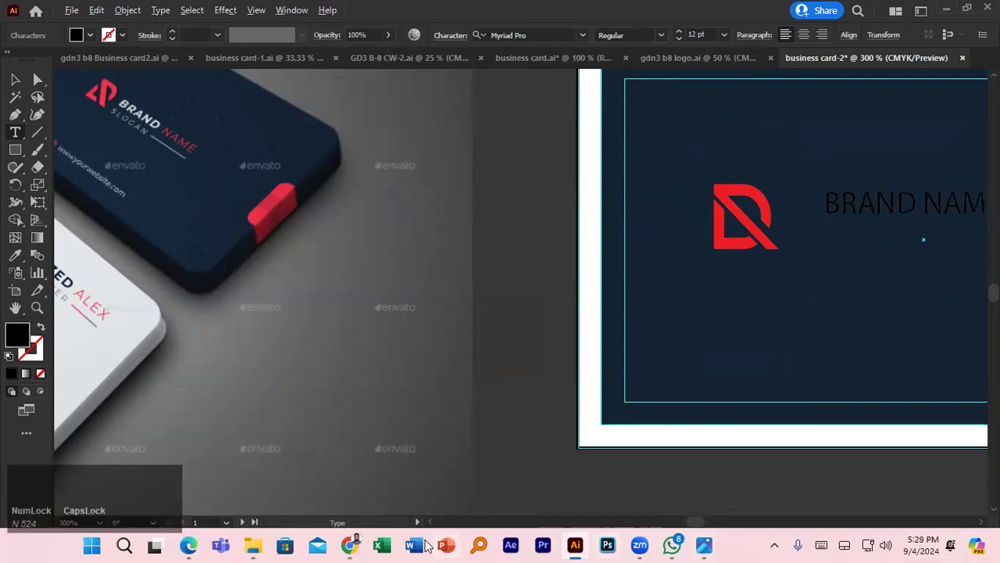
- Zoom out and move the mockup photo over the card
{"action": "left_click", "coordinate": [18, 80]}
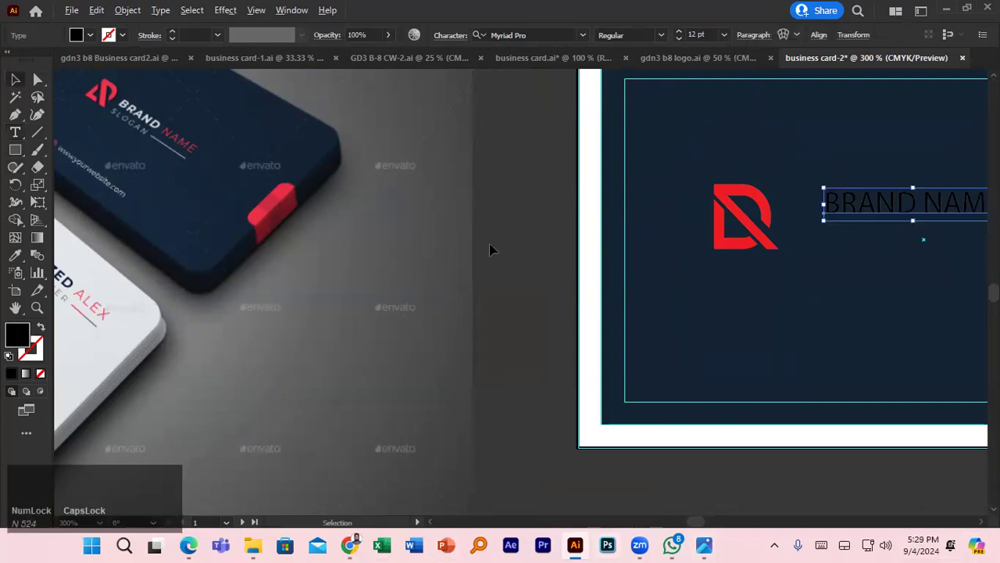
{"action": "key", "text": "ctrl+minus"}
{"action": "left_click_drag", "start_coordinate": [426, 229], "coordinate": [810, 236]}
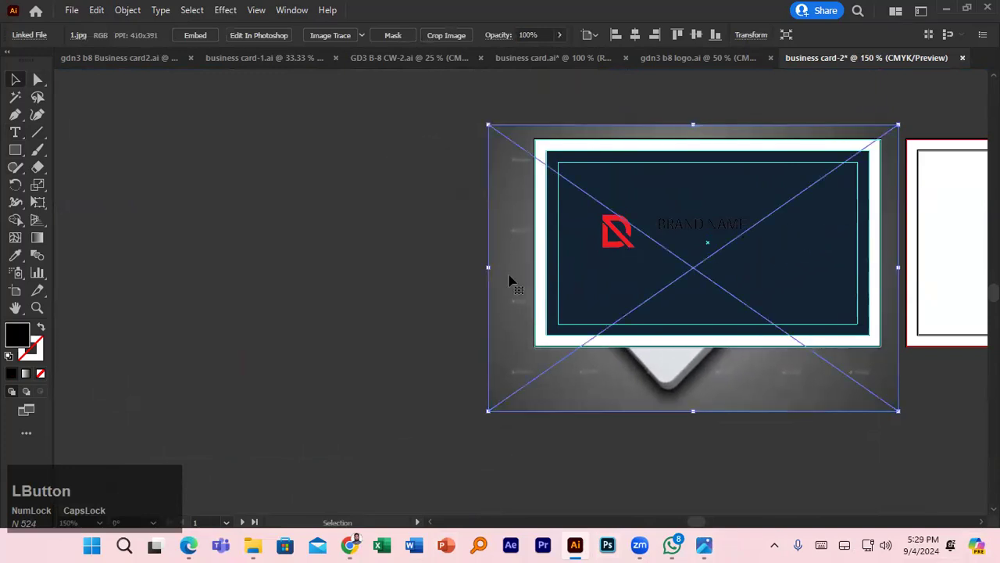
- Rearrange the mockup photo's stacking order so it sits one level in front of the card
{"action": "right_click", "coordinate": [509, 280]}
{"action": "key", "text": "bracketright"}
{"action": "key", "text": "bracketright"}
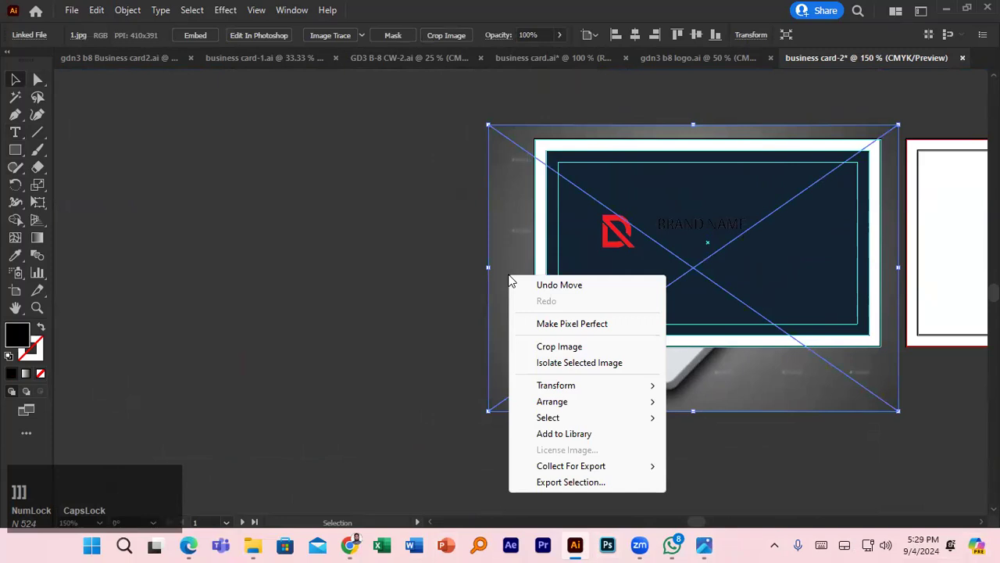
{"action": "left_click", "coordinate": [508, 264]}
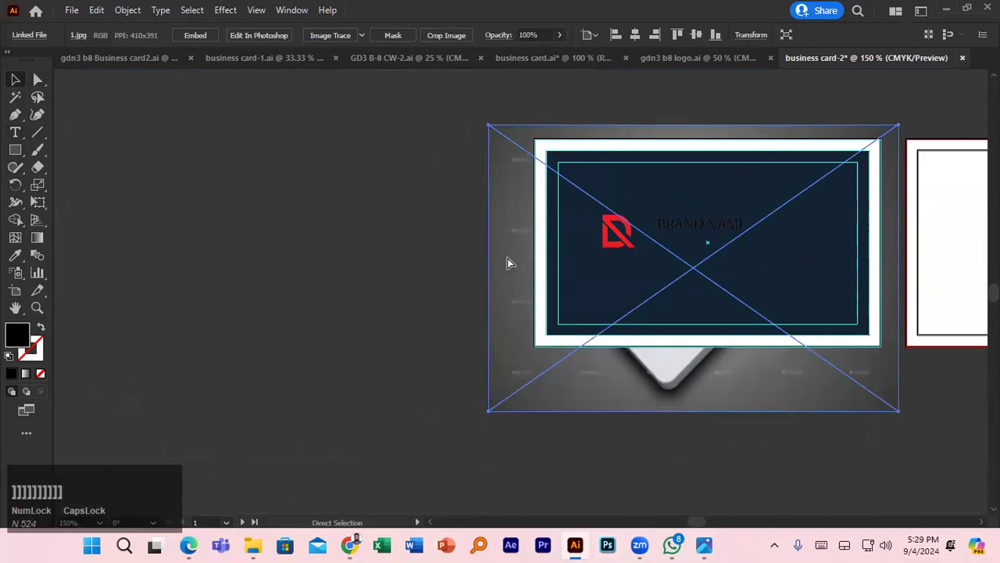
{"action": "key", "text": "ctrl+bracketright"}
{"action": "key", "text": "ctrl+bracketright"}
{"action": "key", "text": "ctrl+bracketright"}
{"action": "key", "text": "ctrl+bracketright"}
{"action": "key", "text": "ctrl+bracketright"}
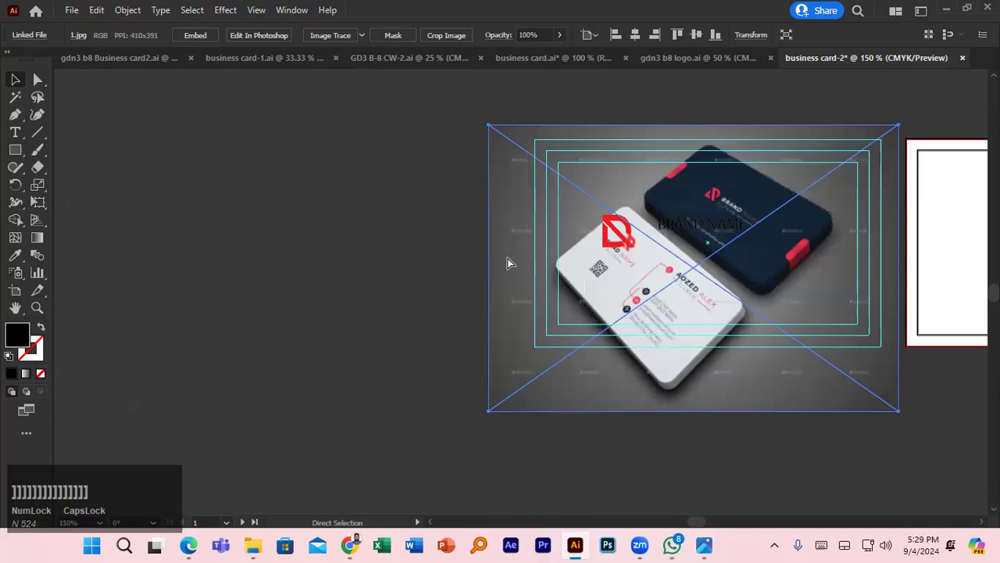
{"action": "key", "text": "ctrl+bracketleft"}
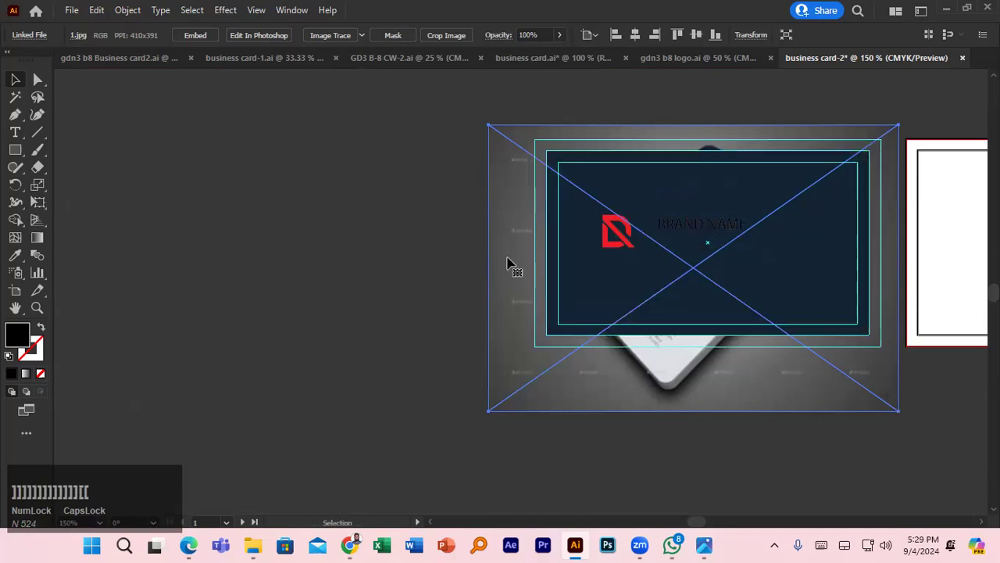
{"action": "left_click", "coordinate": [509, 265]}
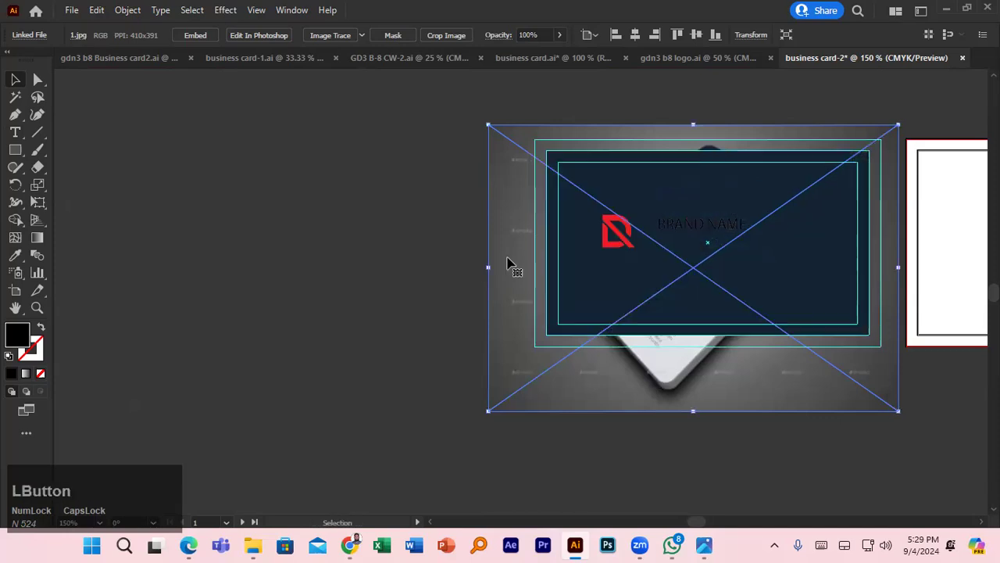
{"action": "key", "text": "ctrl+bracketright"}
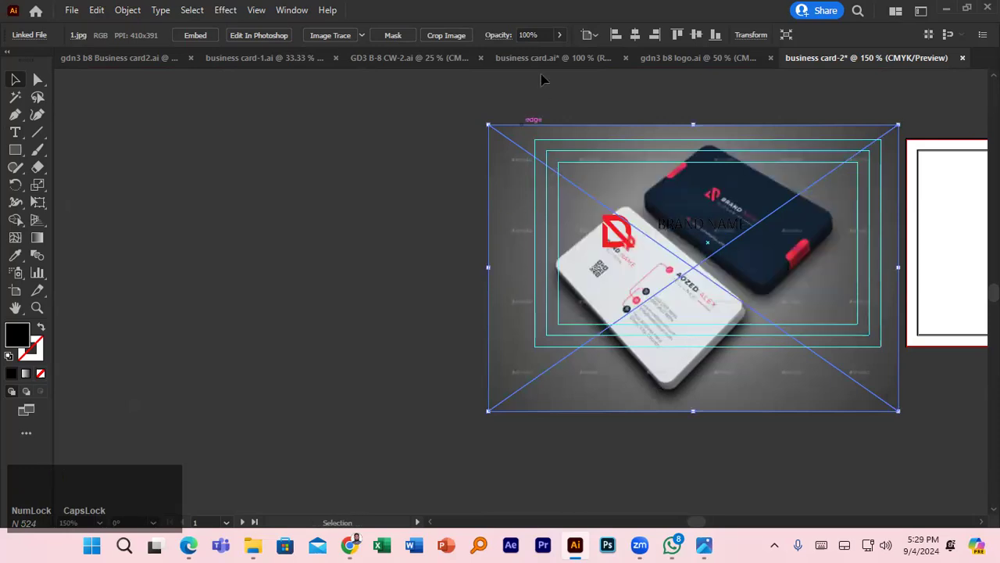
- Fade the photo, move it left of the card, then restore its opacity to 100%
{"action": "left_click", "coordinate": [528, 34]}
{"action": "key", "text": "Down"}
{"action": "key", "text": "Down"}
{"action": "key", "text": "Down"}
{"action": "key", "text": "Down"}
{"action": "key", "text": "Down"}
{"action": "key", "text": "Down"}
{"action": "key", "text": "Down"}
{"action": "key", "text": "Down"}
{"action": "key", "text": "Down"}
{"action": "key", "text": "Down"}
{"action": "key", "text": "Down"}
{"action": "key", "text": "Down"}
{"action": "key", "text": "Down"}
{"action": "key", "text": "Down"}
{"action": "key", "text": "Down"}
{"action": "key", "text": "Down"}
{"action": "key", "text": "Down"}
{"action": "key", "text": "Down"}
{"action": "key", "text": "Down"}
{"action": "key", "text": "Down"}
{"action": "key", "text": "Down"}
{"action": "key", "text": "Down"}
{"action": "key", "text": "Down"}
{"action": "key", "text": "Down"}
{"action": "key", "text": "Down"}
{"action": "key", "text": "Down"}
{"action": "key", "text": "Down"}
{"action": "key", "text": "Down"}
{"action": "key", "text": "Down"}
{"action": "key", "text": "Down"}
{"action": "key", "text": "Down"}
{"action": "key", "text": "Down"}
{"action": "key", "text": "Down"}
{"action": "key", "text": "Down"}
{"action": "key", "text": "Down"}
{"action": "key", "text": "Down"}
{"action": "key", "text": "Down"}
{"action": "key", "text": "Down"}
{"action": "key", "text": "Down"}
{"action": "key", "text": "Down"}
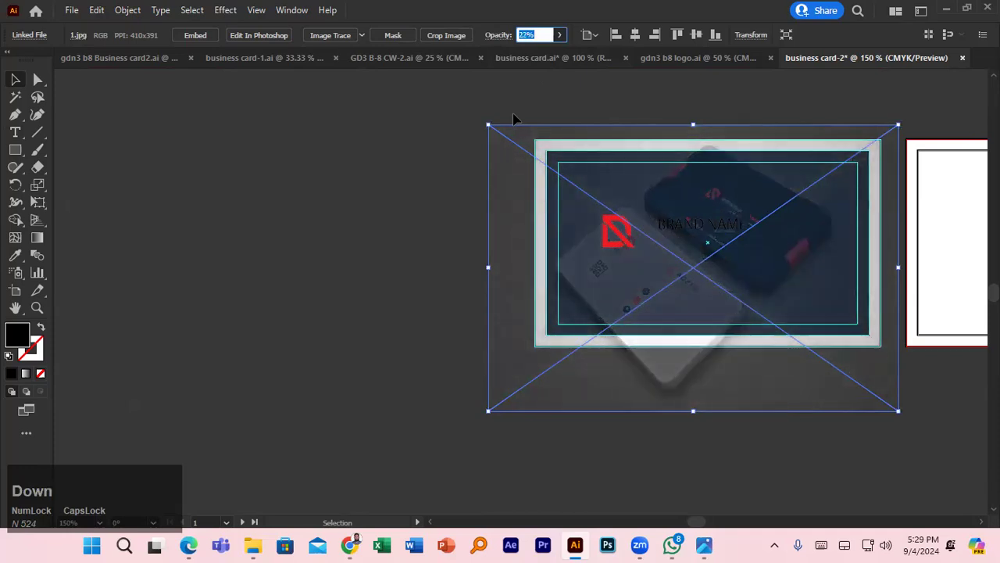
{"action": "key", "text": "Down"}
{"action": "key", "text": "Down"}
{"action": "key", "text": "Down"}
{"action": "key", "text": "Down"}
{"action": "key", "text": "Down"}
{"action": "key", "text": "Down"}
{"action": "key", "text": "Down"}
{"action": "key", "text": "Down"}
{"action": "key", "text": "Down"}
{"action": "key", "text": "Down"}
{"action": "key", "text": "Down"}
{"action": "key", "text": "Down"}
{"action": "key", "text": "Down"}
{"action": "key", "text": "Down"}
{"action": "key", "text": "Down"}
{"action": "key", "text": "Down"}
{"action": "key", "text": "Down"}
{"action": "left_click_drag", "start_coordinate": [670, 369], "coordinate": [256, 332]}
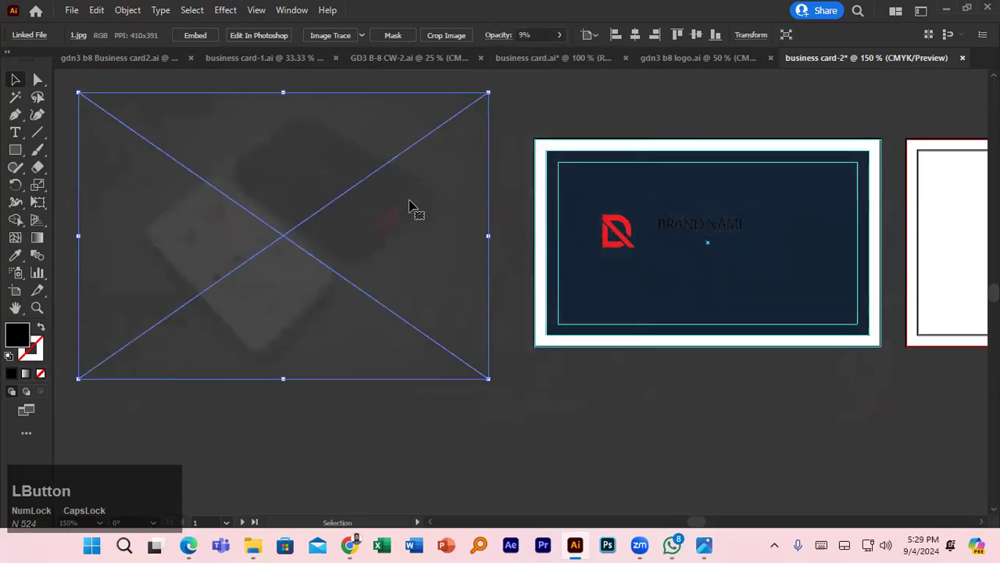
{"action": "left_click", "coordinate": [539, 35]}
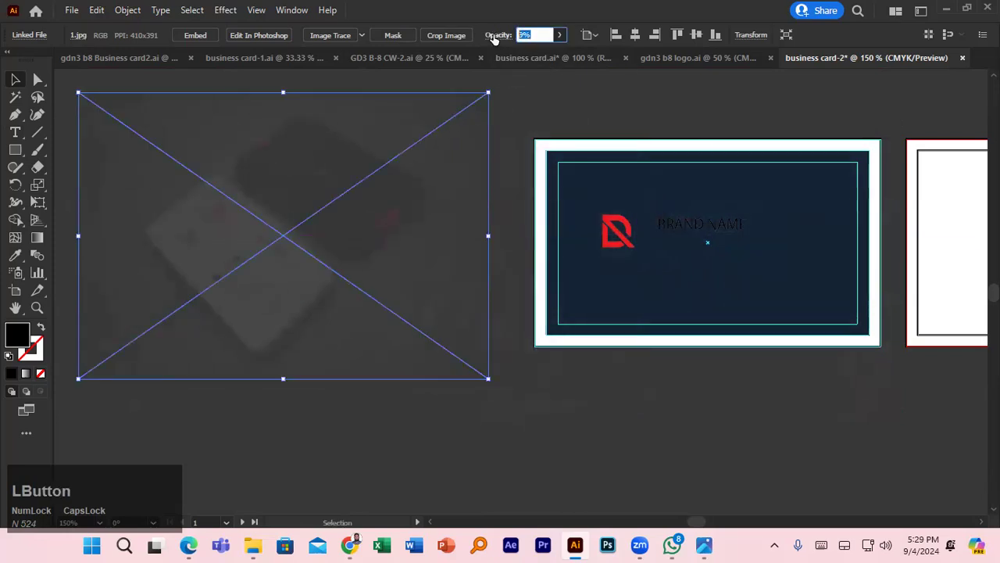
{"action": "type", "text": "100"}
{"action": "key", "text": "Return"}
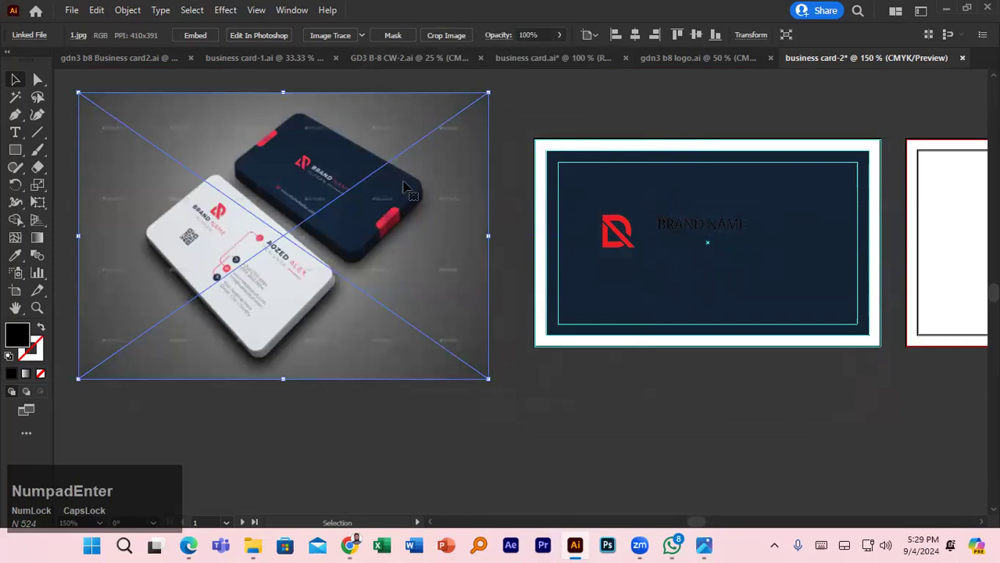
- Eyedrop the white card colour from the photo onto the BRAND NAME text
{"action": "left_click", "coordinate": [688, 226]}
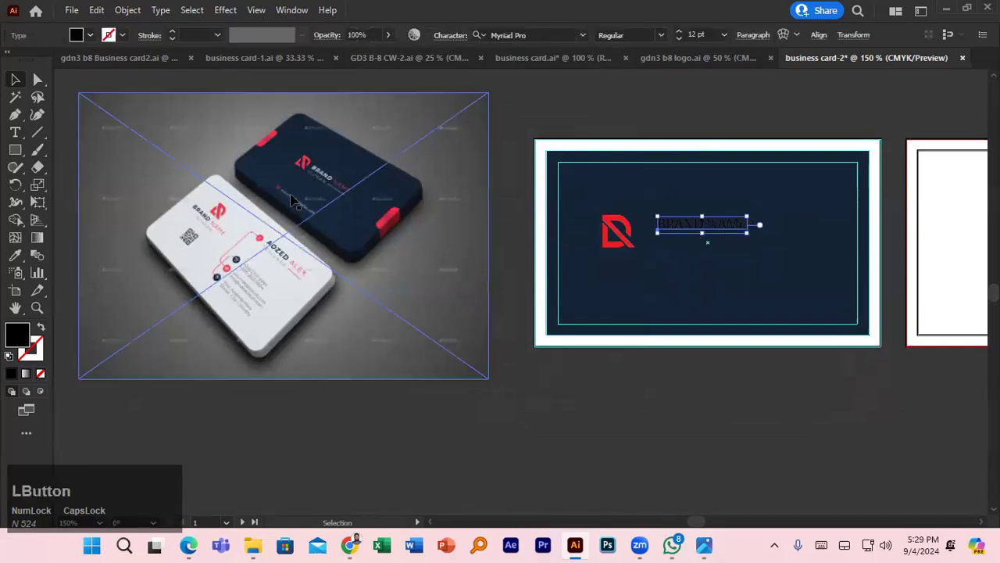
{"action": "left_click", "coordinate": [15, 256]}
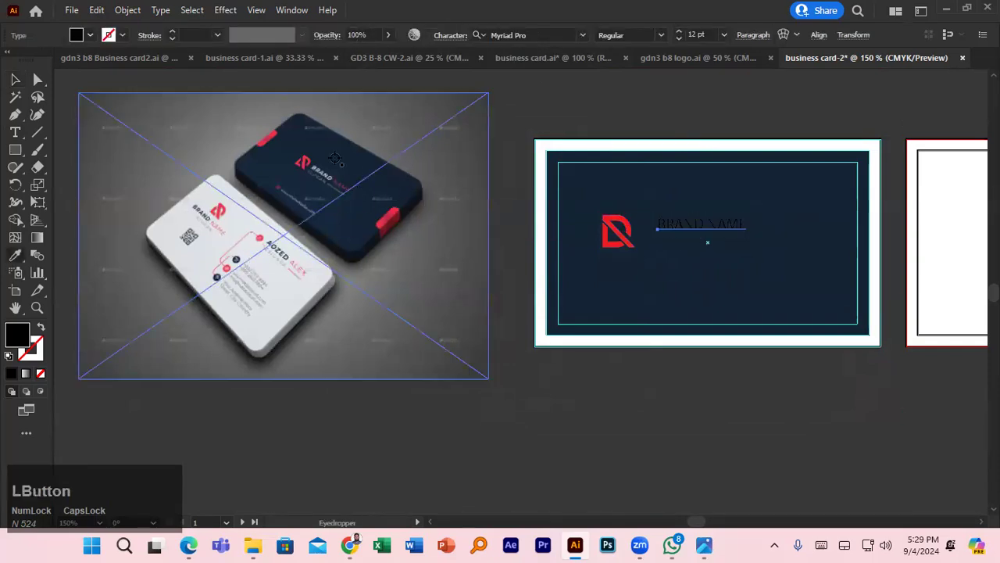
{"action": "key", "text": "Caps_Lock"}
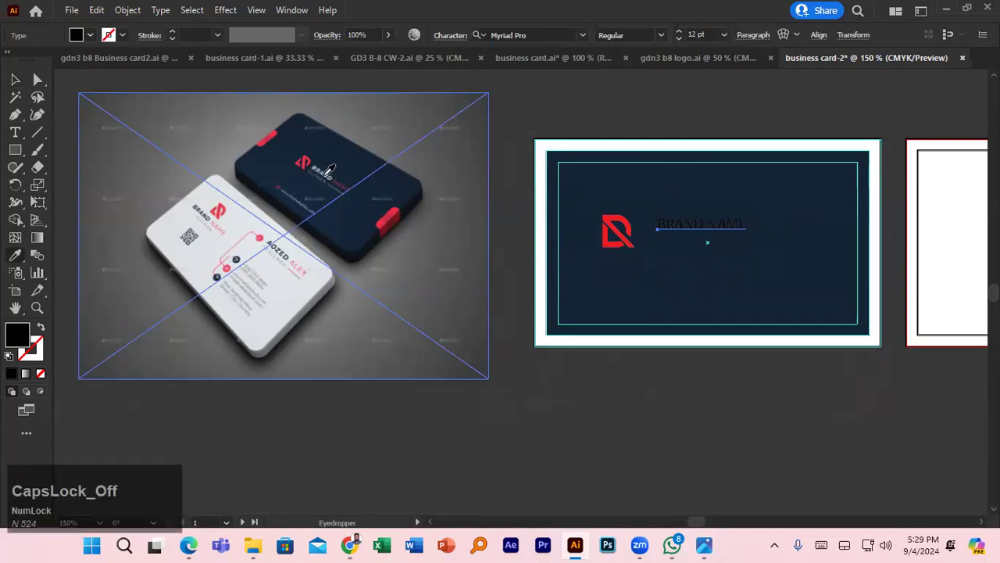
{"action": "left_click", "coordinate": [328, 171]}
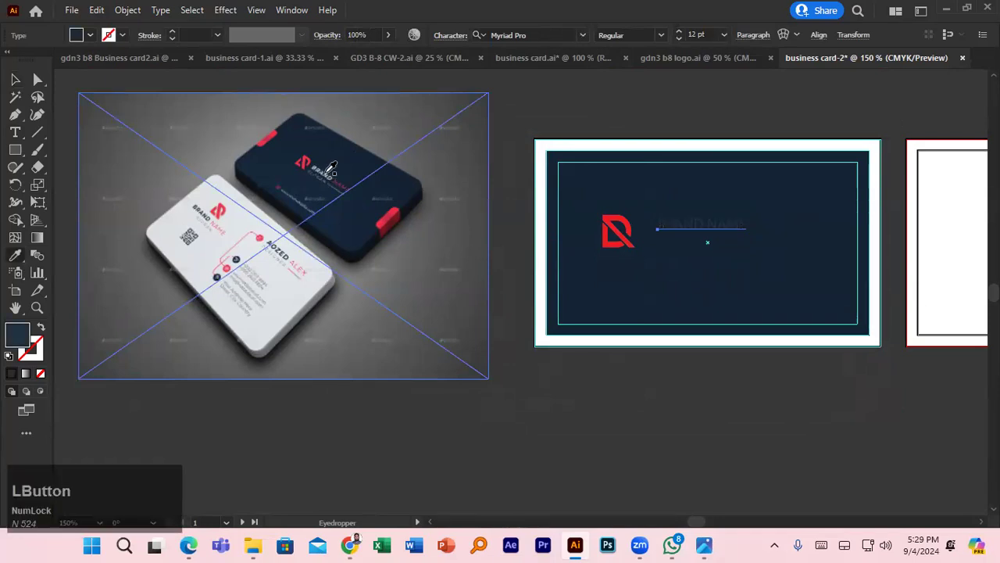
{"action": "left_click", "coordinate": [242, 211]}
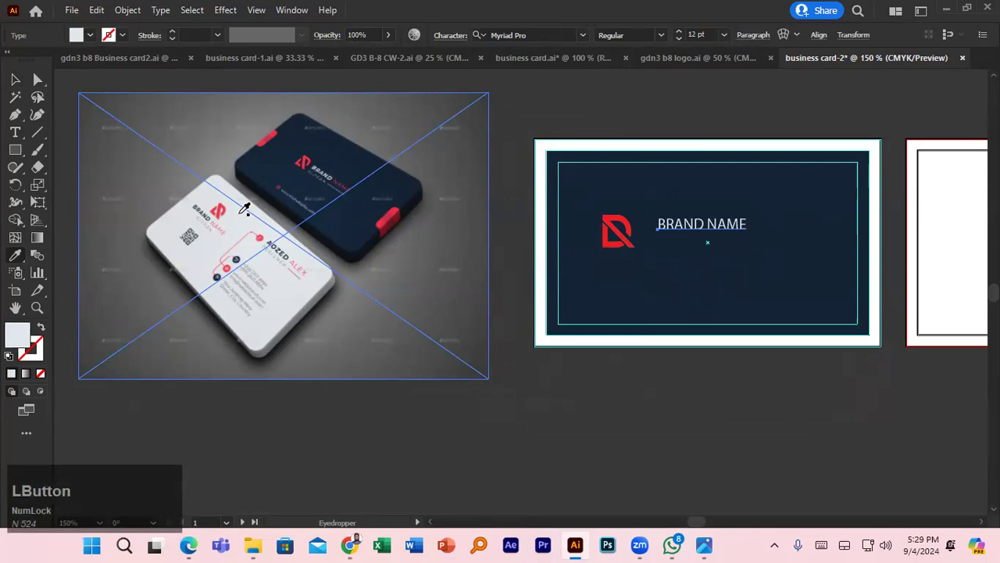
{"action": "left_click", "coordinate": [16, 80]}
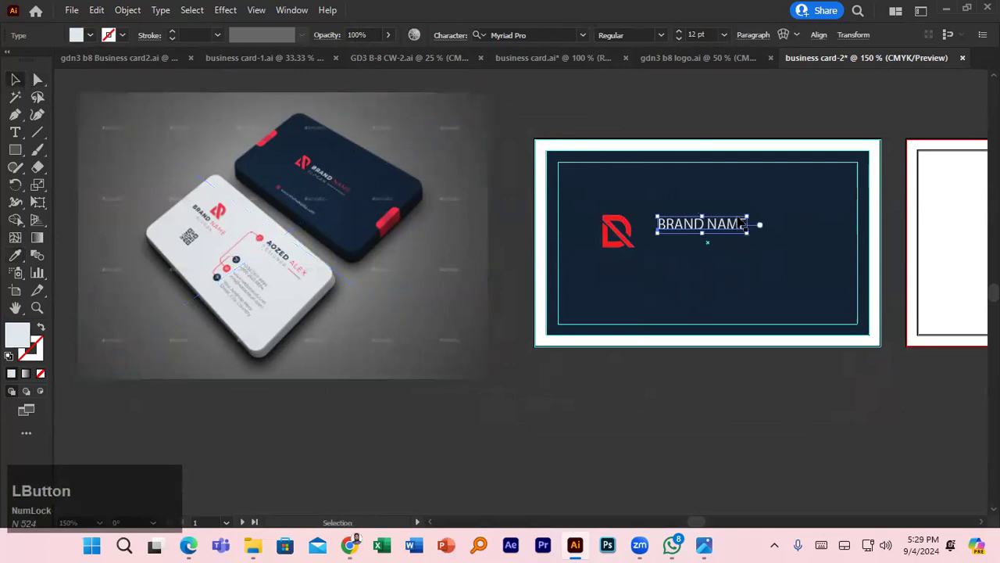
- Select just the word NAME and eyedrop the red card edge onto it
{"action": "double_click", "coordinate": [711, 225]}
{"action": "triple_click", "coordinate": [710, 222]}
{"action": "left_click", "coordinate": [708, 224]}
{"action": "left_click_drag", "start_coordinate": [707, 224], "coordinate": [748, 224]}
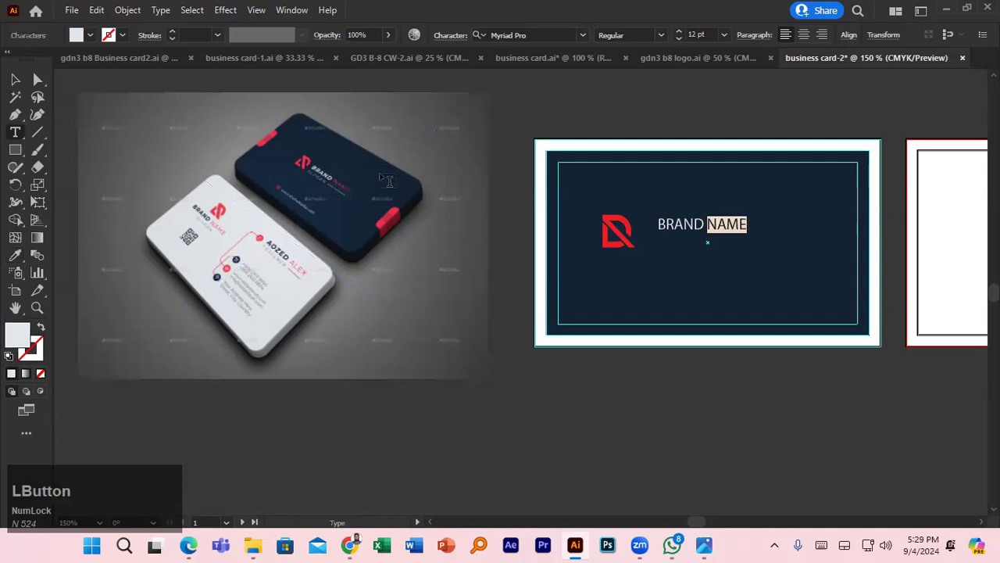
{"action": "left_click", "coordinate": [14, 254]}
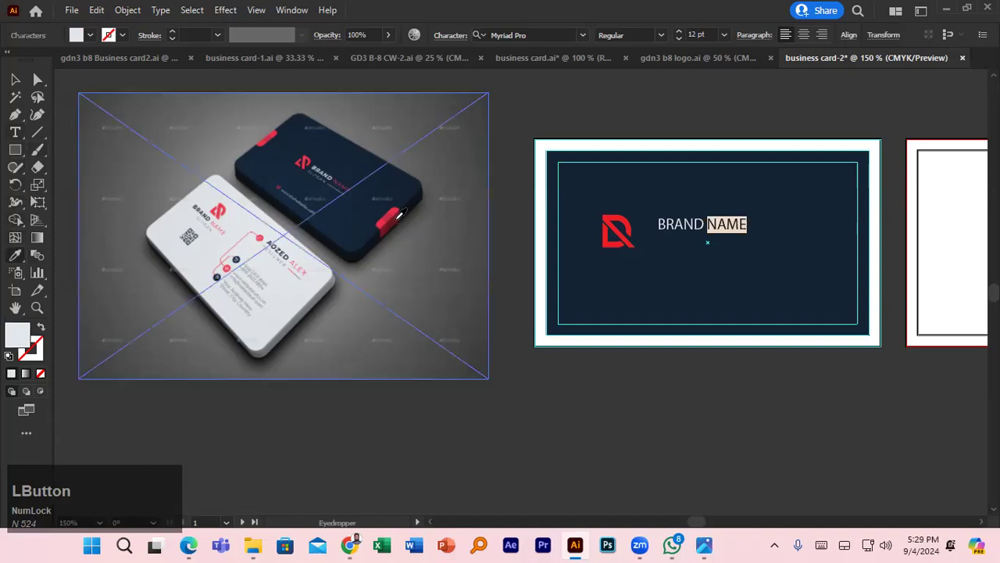
{"action": "left_click", "coordinate": [393, 214]}
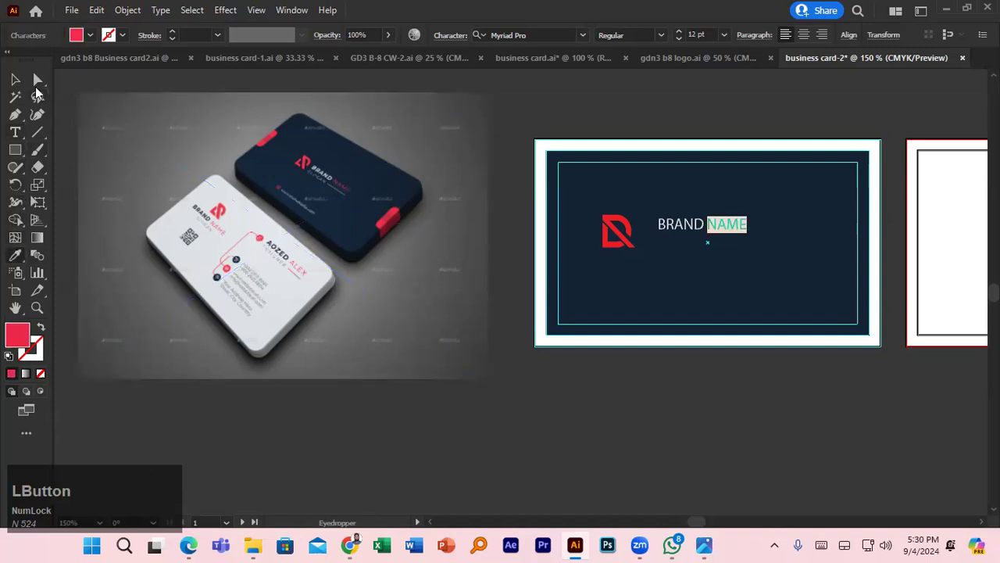
{"action": "left_click", "coordinate": [16, 80]}
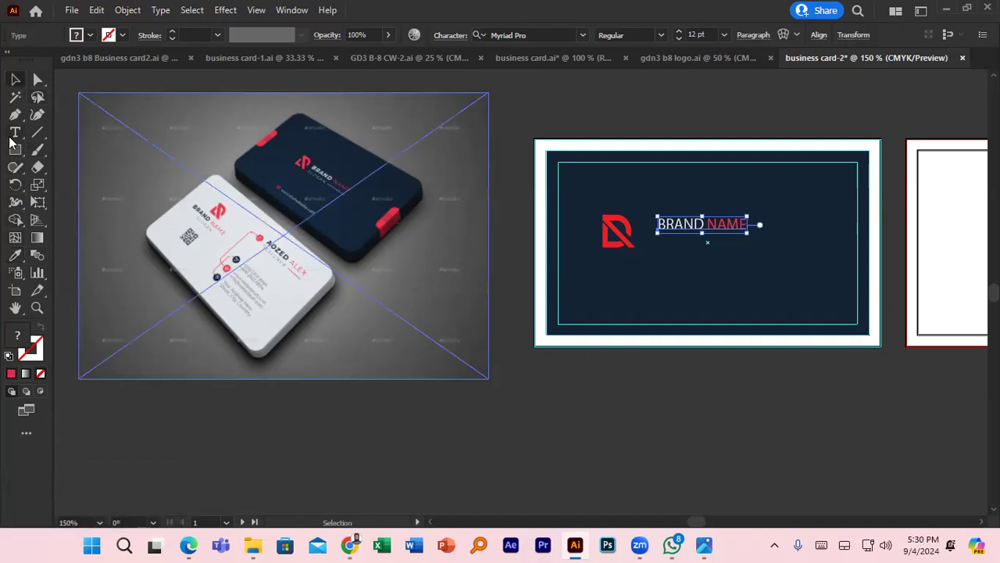
{"action": "left_click", "coordinate": [672, 292]}
- Type 'SLOGAN' in capitals on a new line below BRAND NAME
{"action": "key", "text": "t"}
{"action": "left_click", "coordinate": [660, 245]}
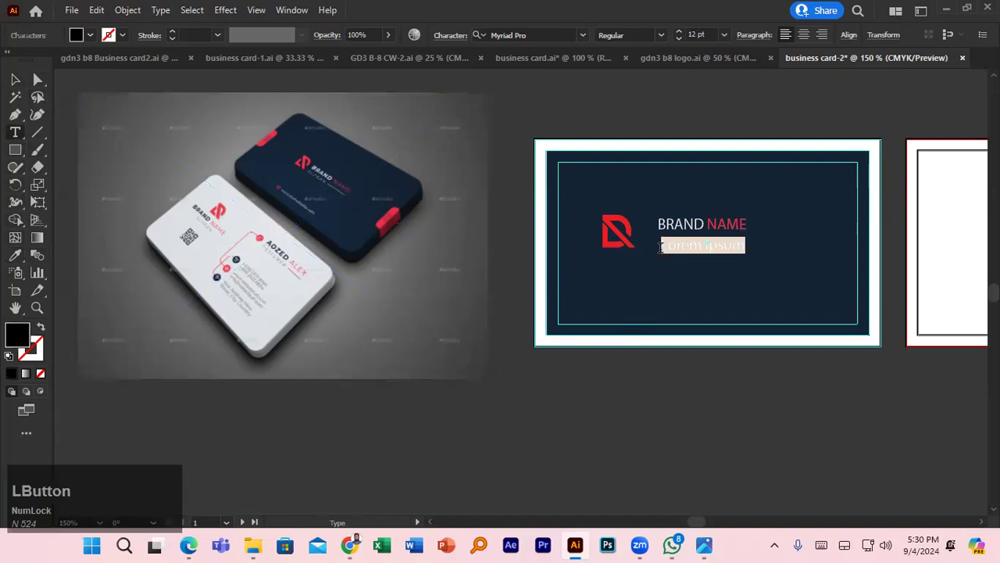
{"action": "type", "text": "slo"}
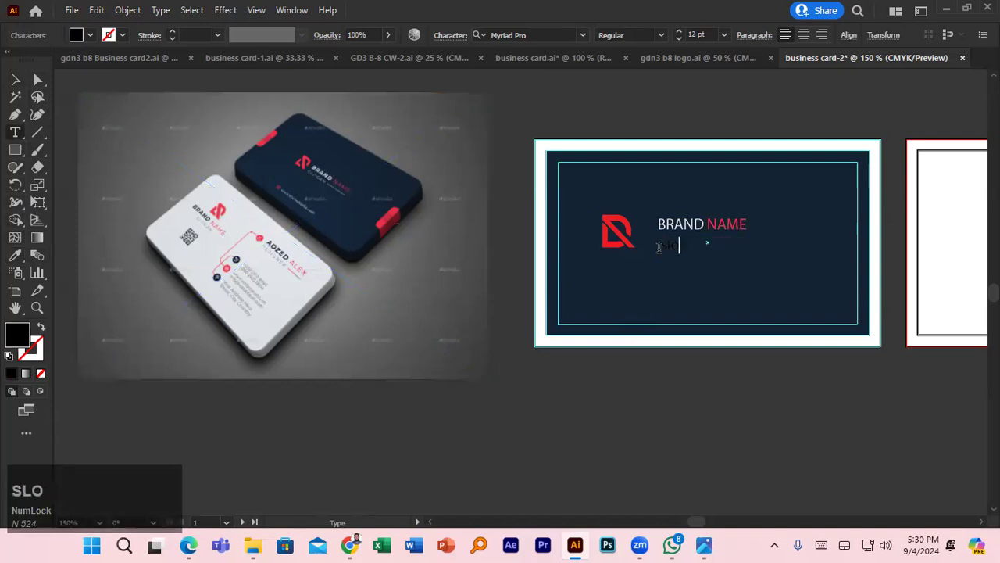
{"action": "type", "text": "ga"}
{"action": "key", "text": "BackSpace"}
{"action": "key", "text": "BackSpace"}
{"action": "key", "text": "Caps_Lock"}
{"action": "type", "text": "SLOGAN"}
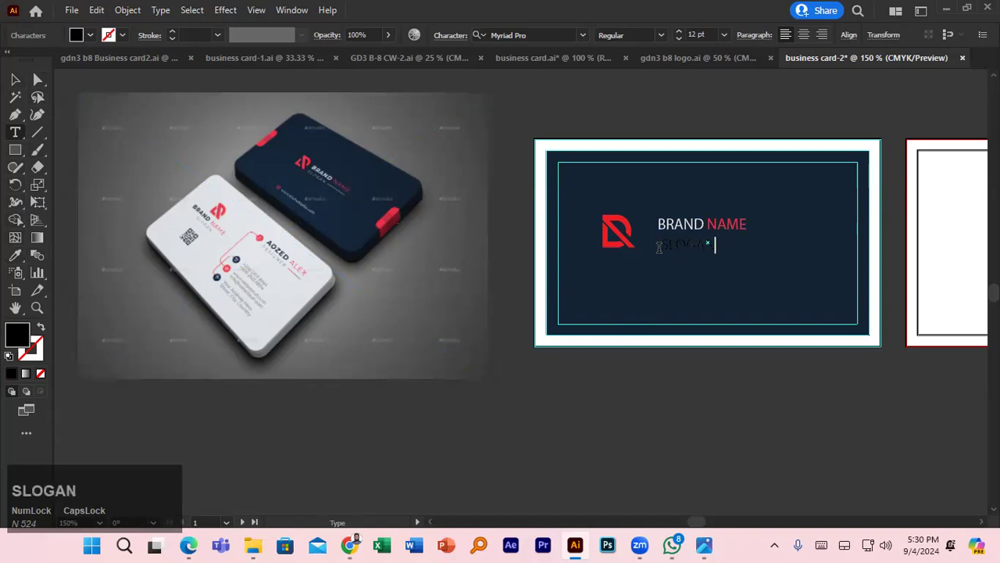
- Make SLOGAN white by eyedropping the white card in the photo
{"action": "double_click", "coordinate": [683, 245]}
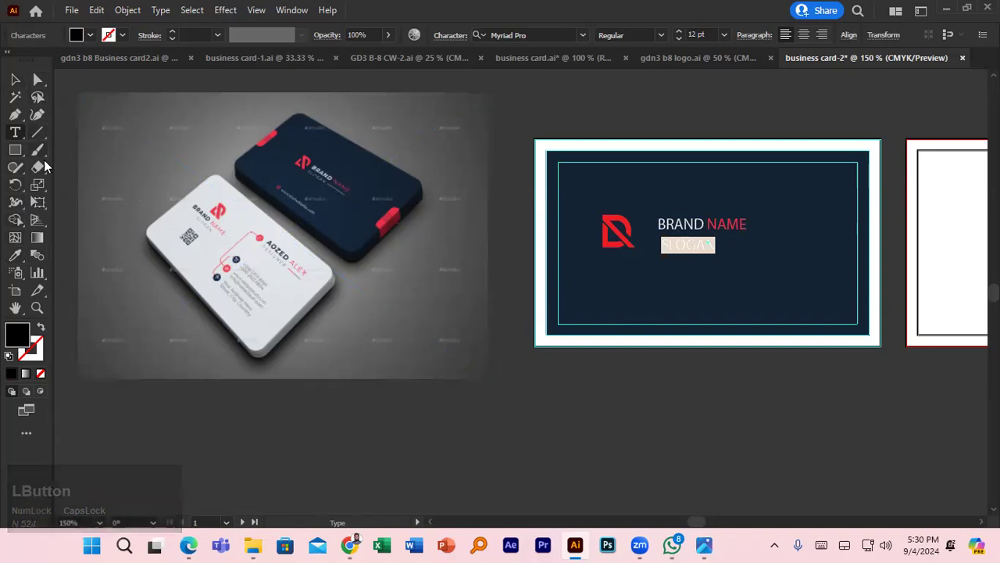
{"action": "left_click", "coordinate": [15, 258]}
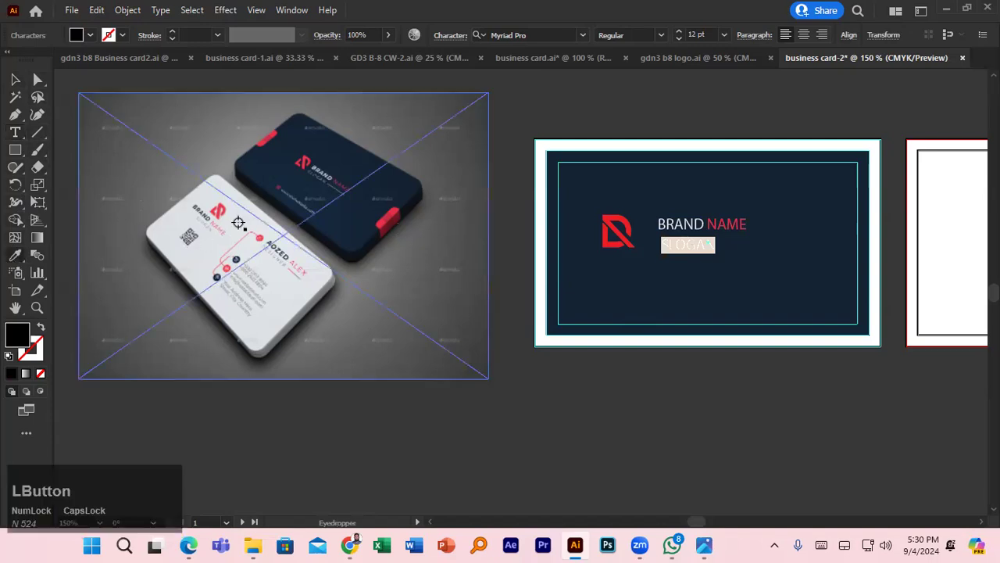
{"action": "left_click", "coordinate": [243, 216]}
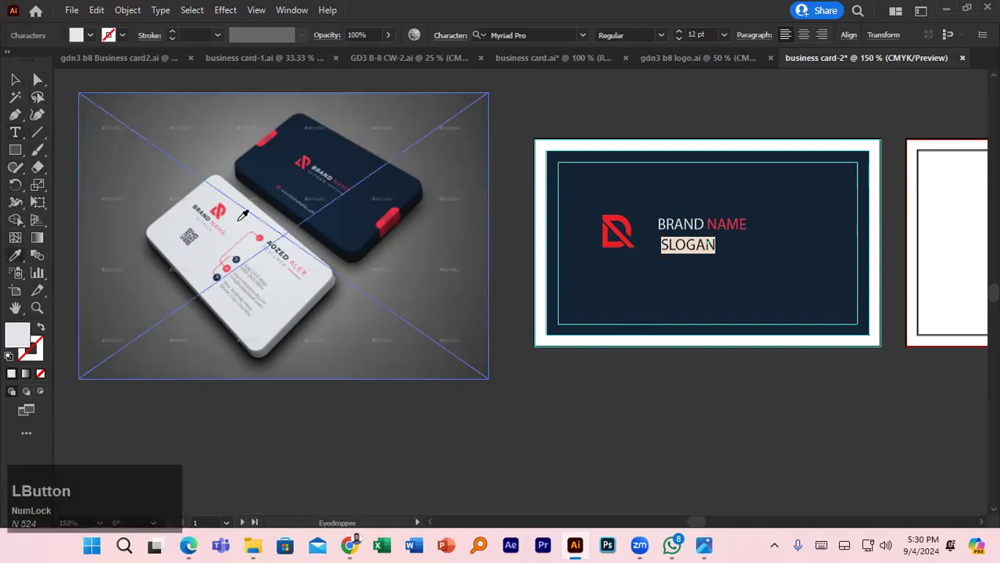
{"action": "left_click", "coordinate": [15, 80]}
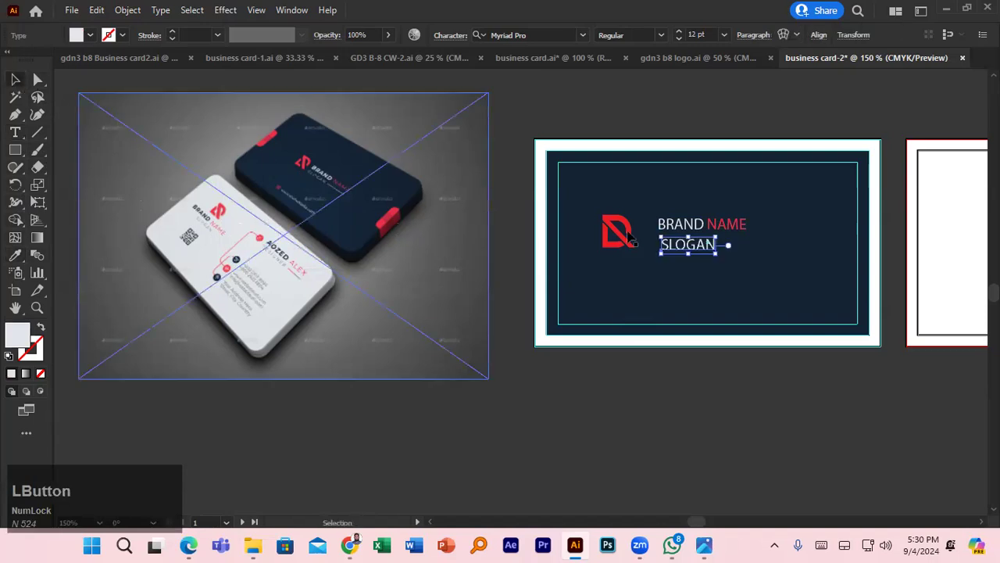
{"action": "left_click", "coordinate": [570, 127]}
{"action": "left_click", "coordinate": [37, 132]}
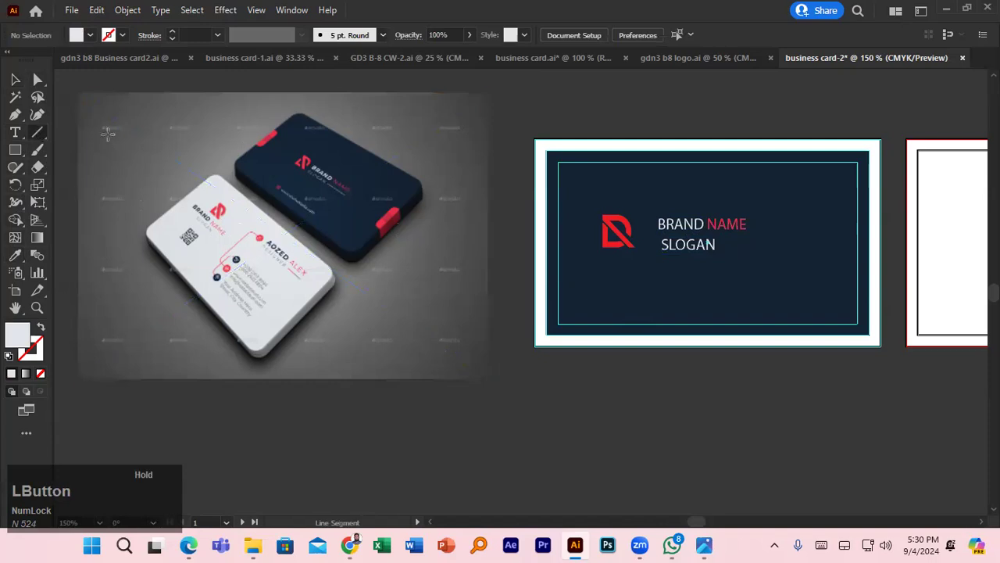
- Draw a short horizontal line just right of SLOGAN and reselect BRAND NAME
{"action": "left_click_drag", "start_coordinate": [717, 249], "coordinate": [753, 248]}
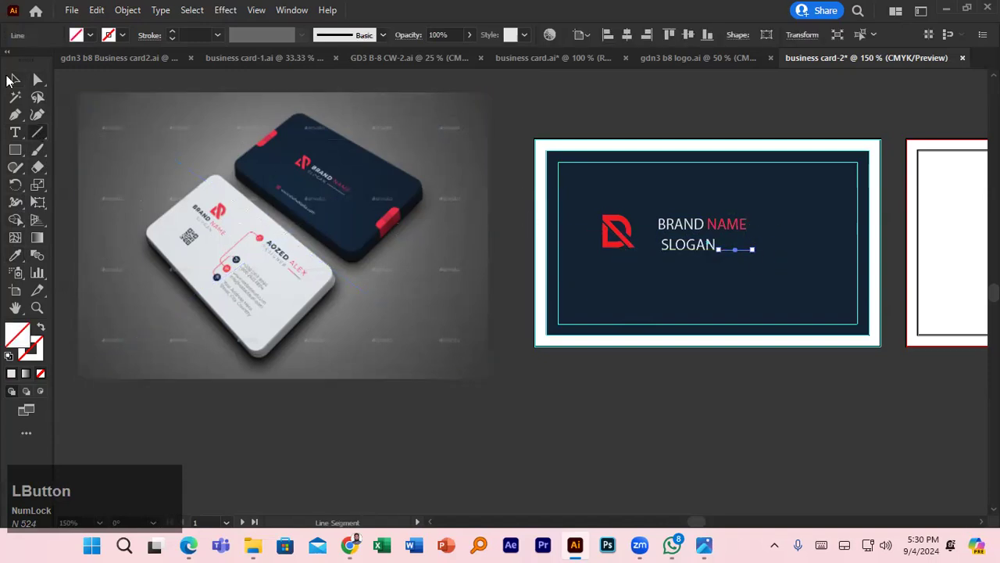
{"action": "left_click", "coordinate": [11, 79]}
{"action": "left_click", "coordinate": [648, 133]}
{"action": "left_click", "coordinate": [692, 226]}
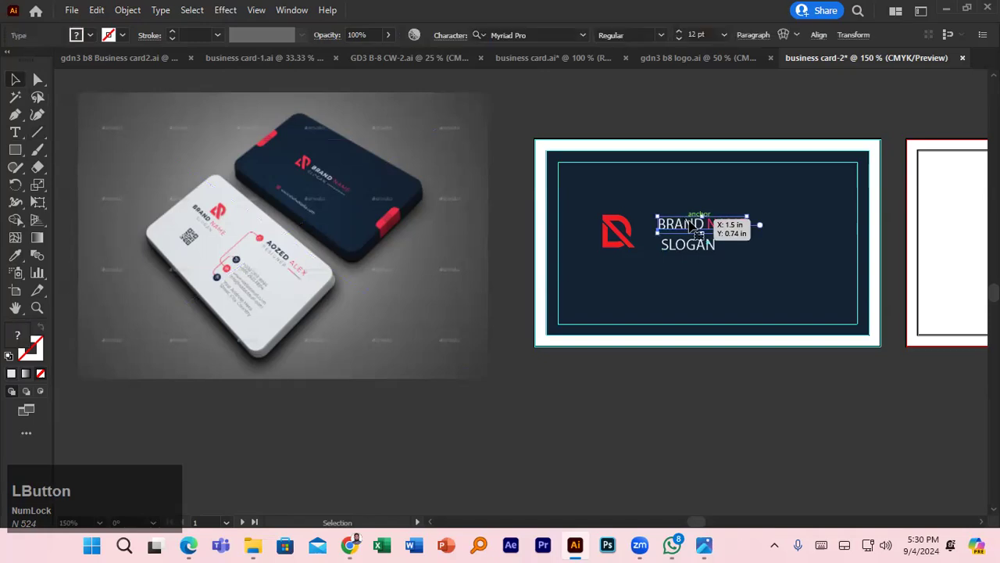
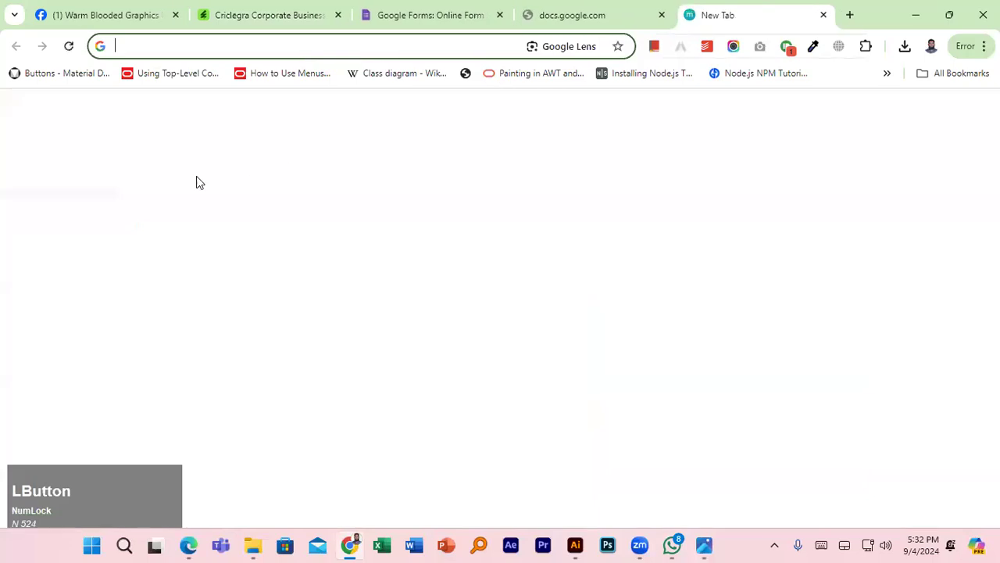
- Search the web for GraphicRiver and open the graphicriver.net site
{"action": "type", "text": "gr"}
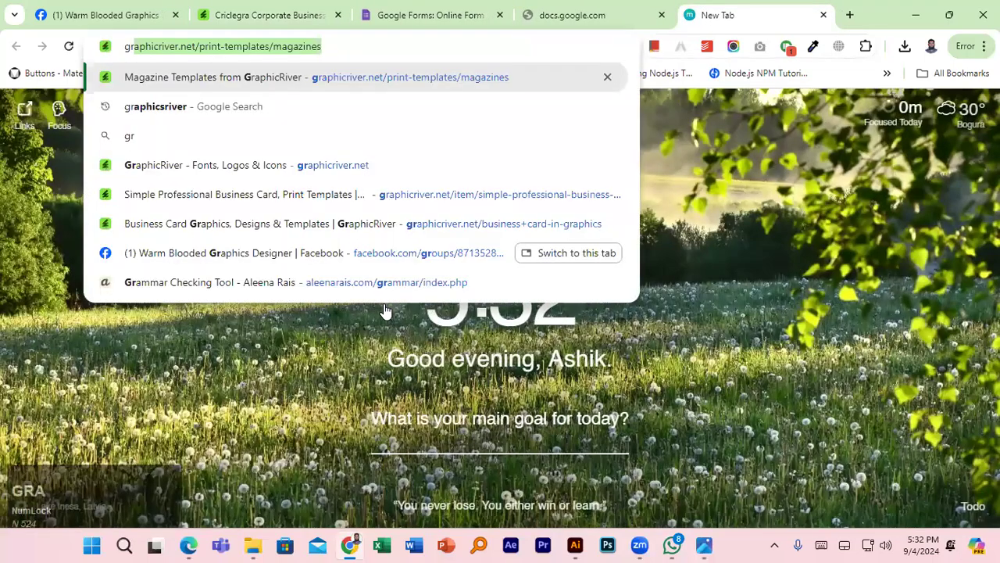
{"action": "type", "text": "aphics"}
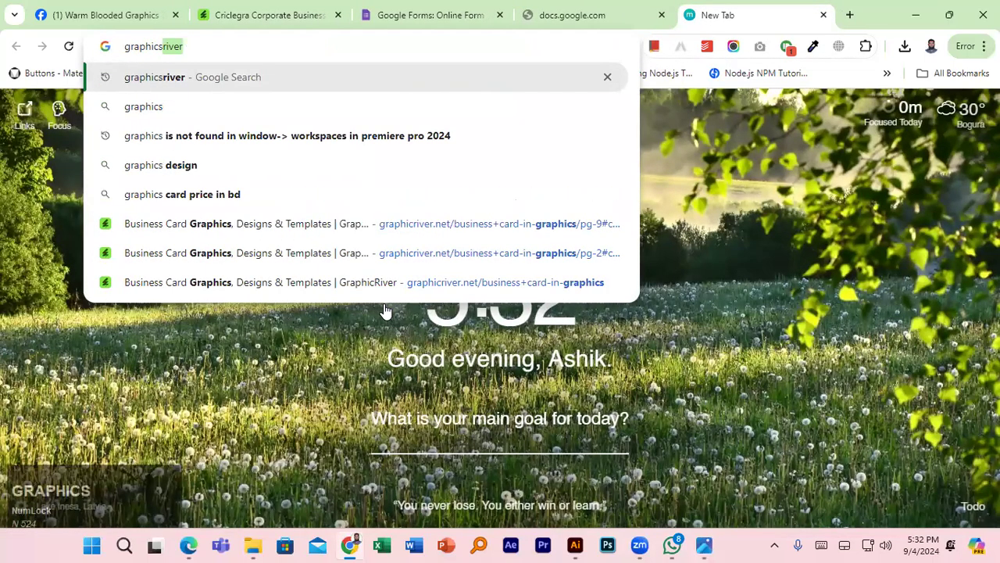
{"action": "key", "text": "Return"}
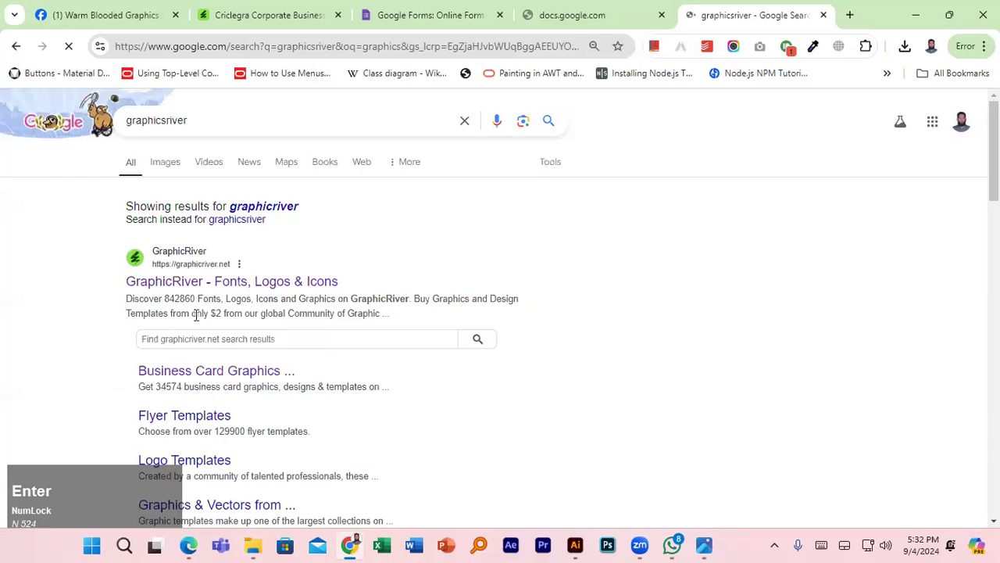
{"action": "left_click", "coordinate": [248, 281]}
{"action": "scroll", "coordinate": [312, 303], "scroll_direction": "down", "scroll_amount": 5}
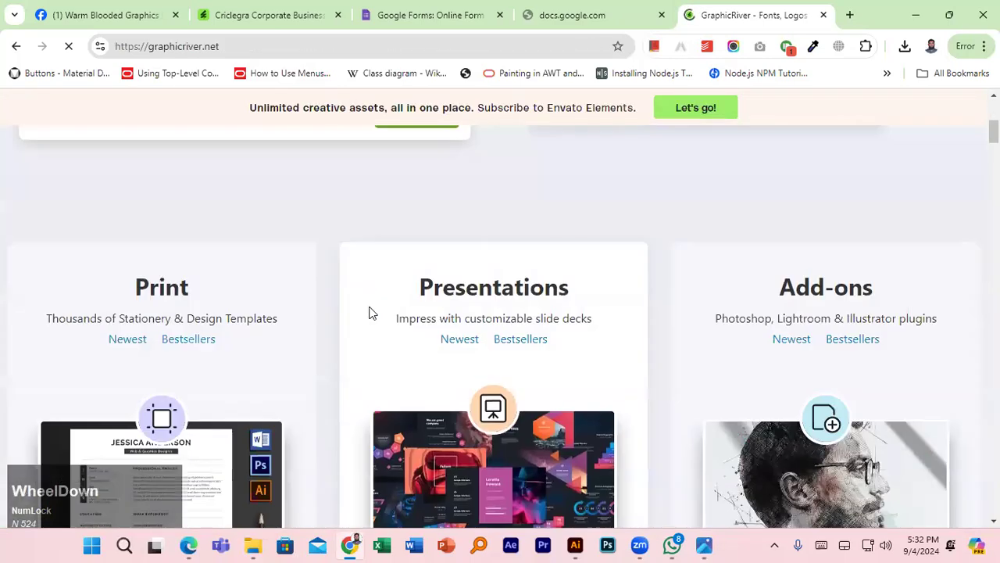
{"action": "scroll", "coordinate": [336, 297], "scroll_direction": "up", "scroll_amount": 6}
{"action": "mouse_move", "coordinate": [168, 228]}
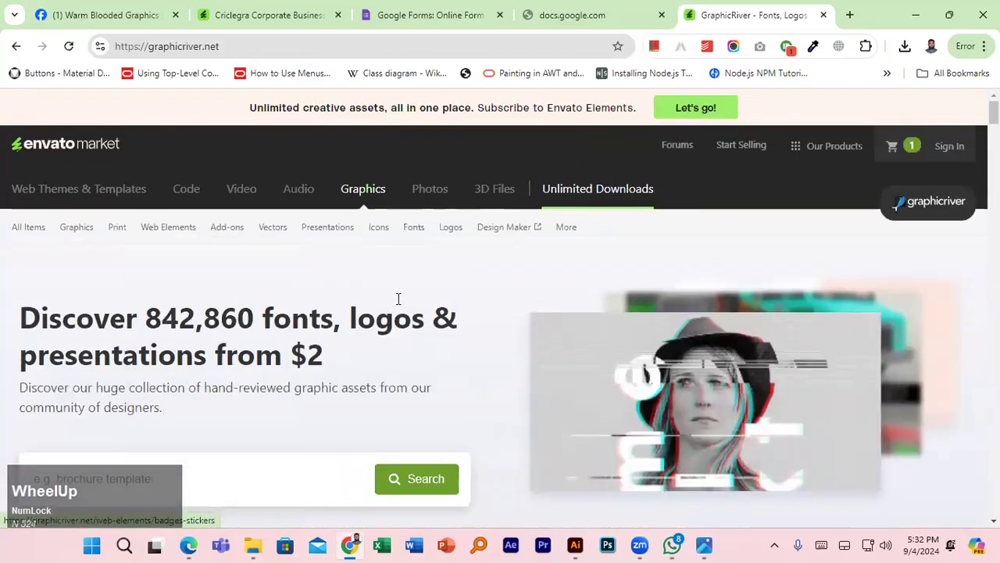
{"action": "scroll", "coordinate": [242, 344], "scroll_direction": "down", "scroll_amount": 2}
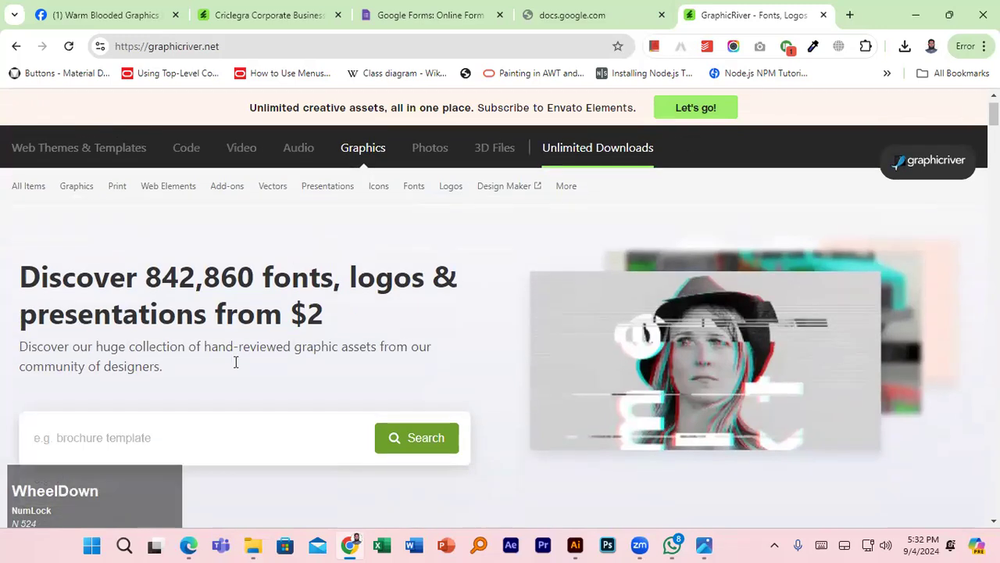
- Search GraphicRiver for 'business card' and browse the results
{"action": "left_click", "coordinate": [179, 330]}
{"action": "left_click", "coordinate": [94, 378]}
{"action": "left_click", "coordinate": [405, 346]}
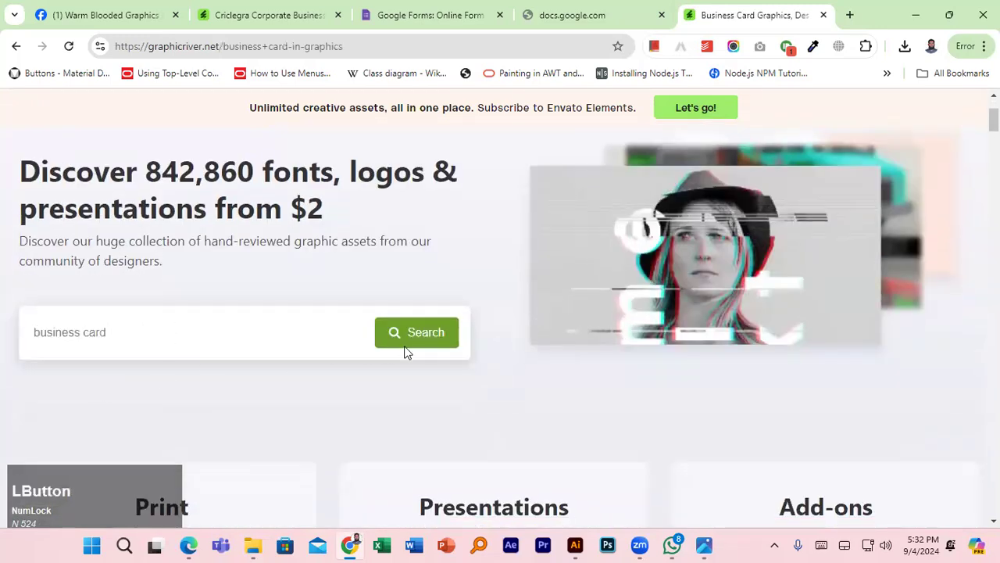
{"action": "scroll", "coordinate": [411, 345], "scroll_direction": "down", "scroll_amount": 10}
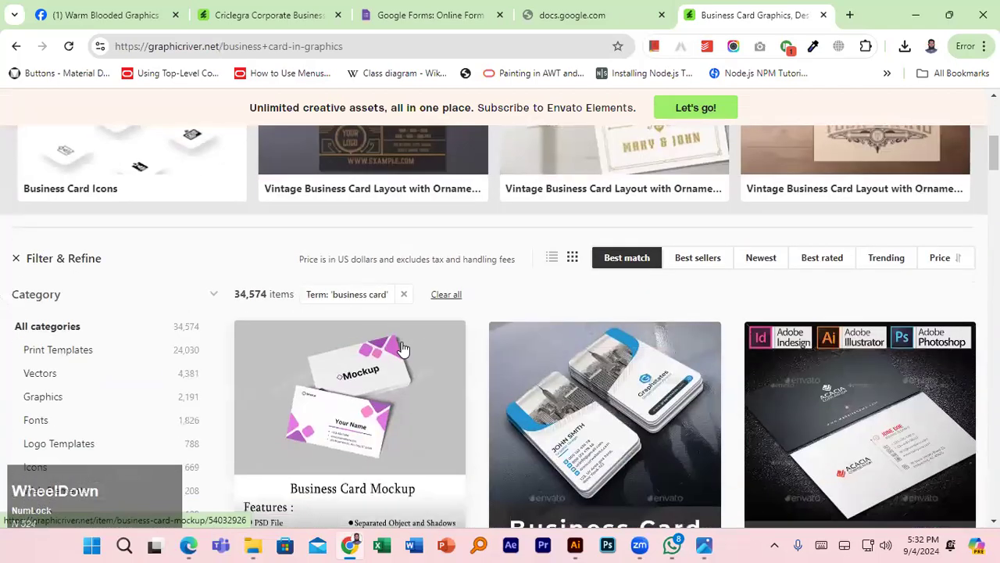
{"action": "scroll", "coordinate": [483, 338], "scroll_direction": "down", "scroll_amount": 8}
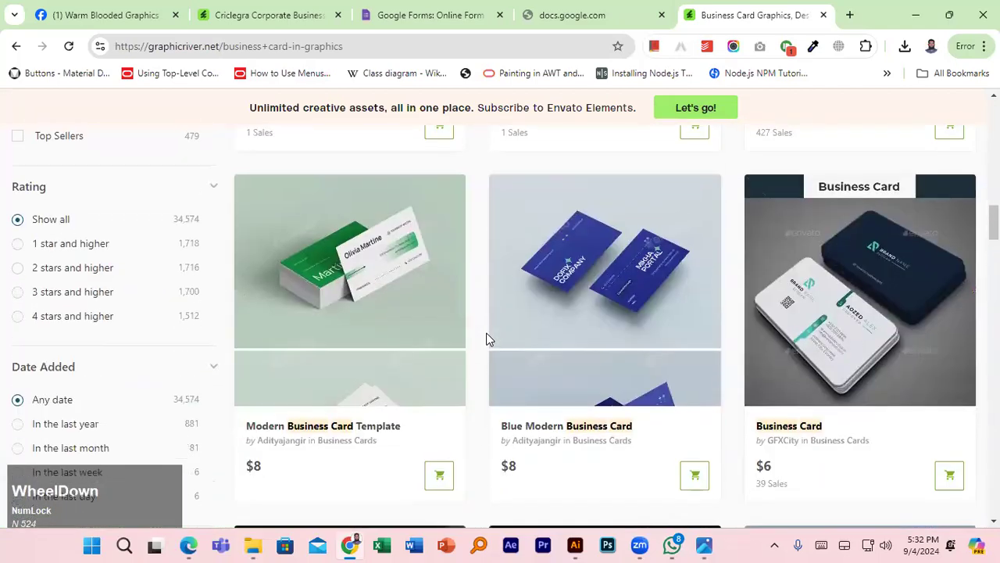
{"action": "scroll", "coordinate": [486, 338], "scroll_direction": "up", "scroll_amount": 5}
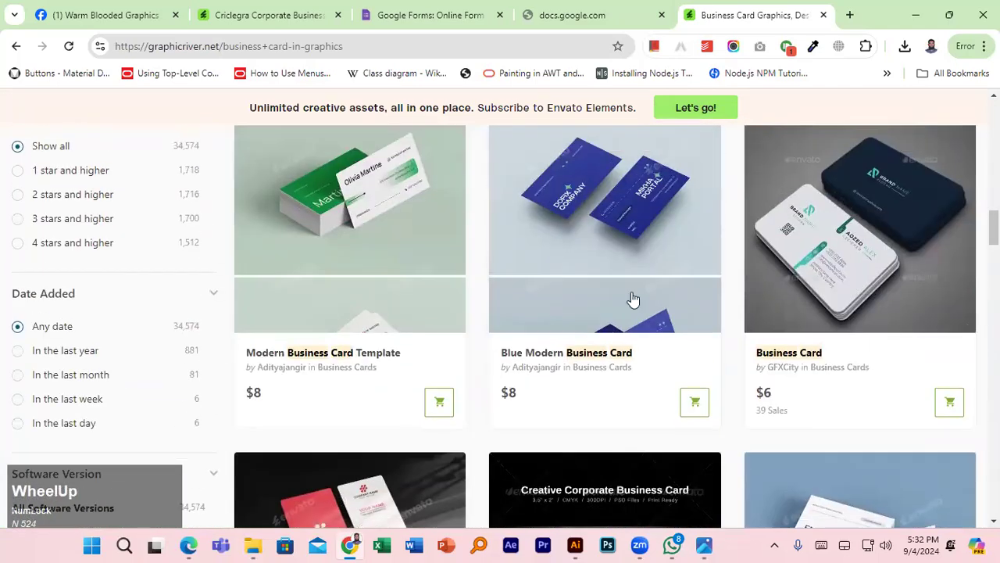
- Open the $6 navy Business Card item and review its features, AI/EPS files and Montserrat font
{"action": "left_click", "coordinate": [817, 223]}
{"action": "scroll", "coordinate": [430, 328], "scroll_direction": "down", "scroll_amount": 1}
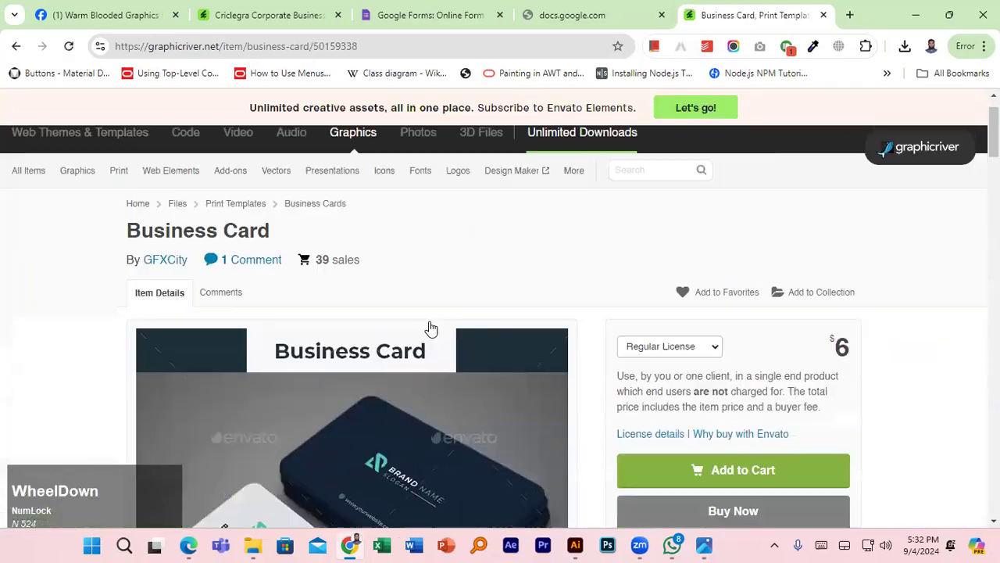
{"action": "scroll", "coordinate": [431, 328], "scroll_direction": "down", "scroll_amount": 15}
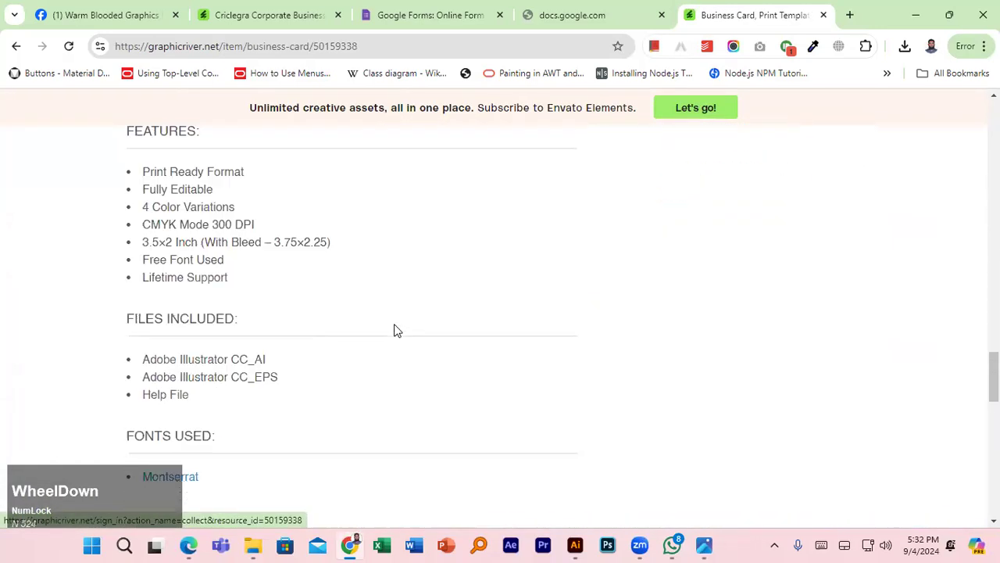
{"action": "scroll", "coordinate": [395, 330], "scroll_direction": "down", "scroll_amount": 1}
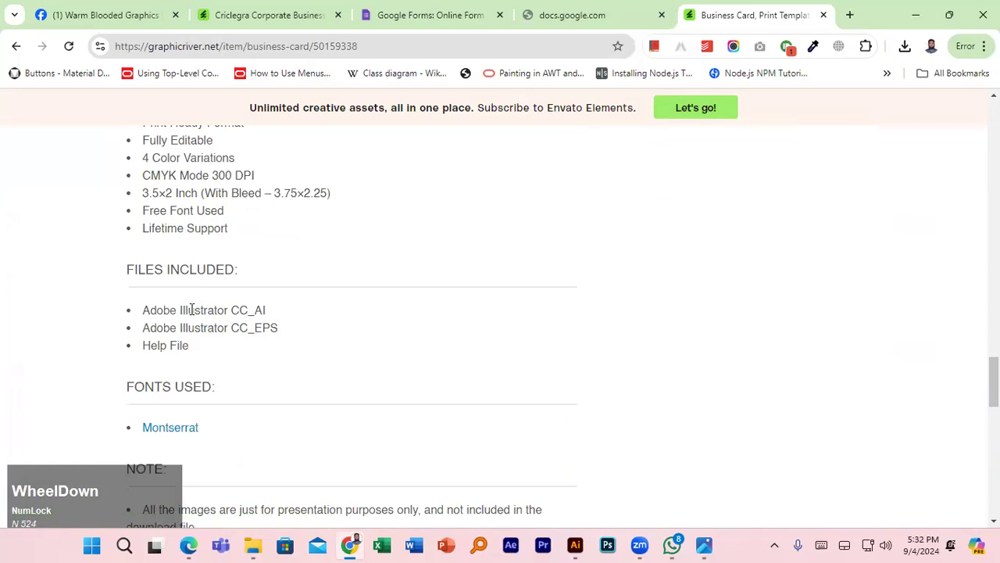
{"action": "scroll", "coordinate": [192, 310], "scroll_direction": "up", "scroll_amount": 1}
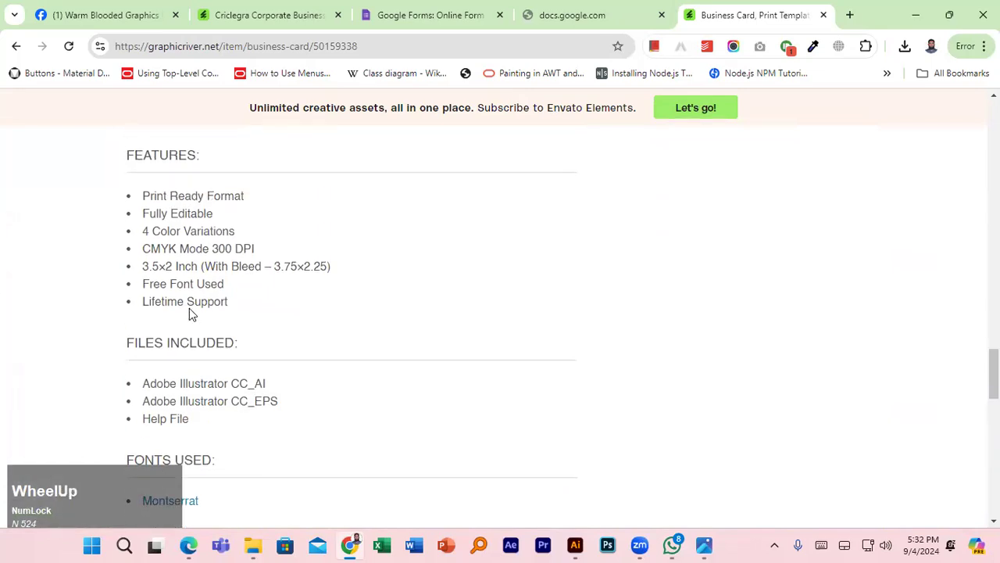
{"action": "scroll", "coordinate": [191, 312], "scroll_direction": "down", "scroll_amount": 2}
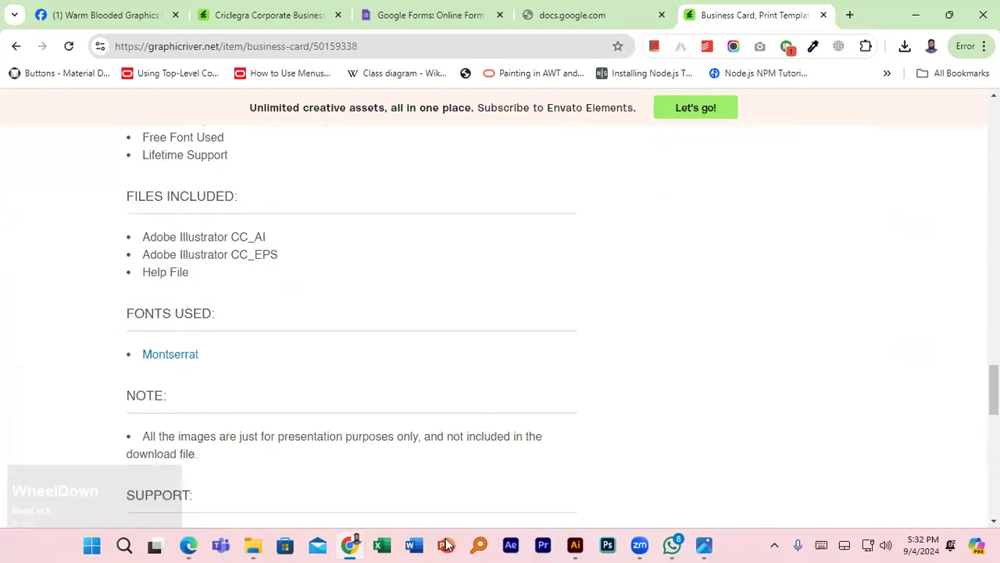
- Back in the business card-2 design, set BRAND NAME in Montserrat Bold
{"action": "mouse_move", "coordinate": [575, 545]}
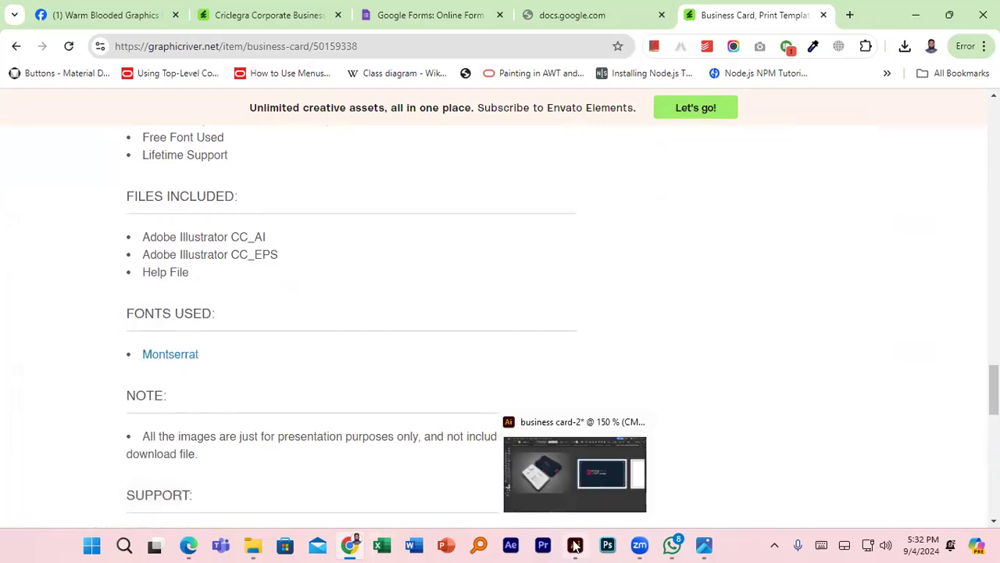
{"action": "left_click", "coordinate": [575, 544]}
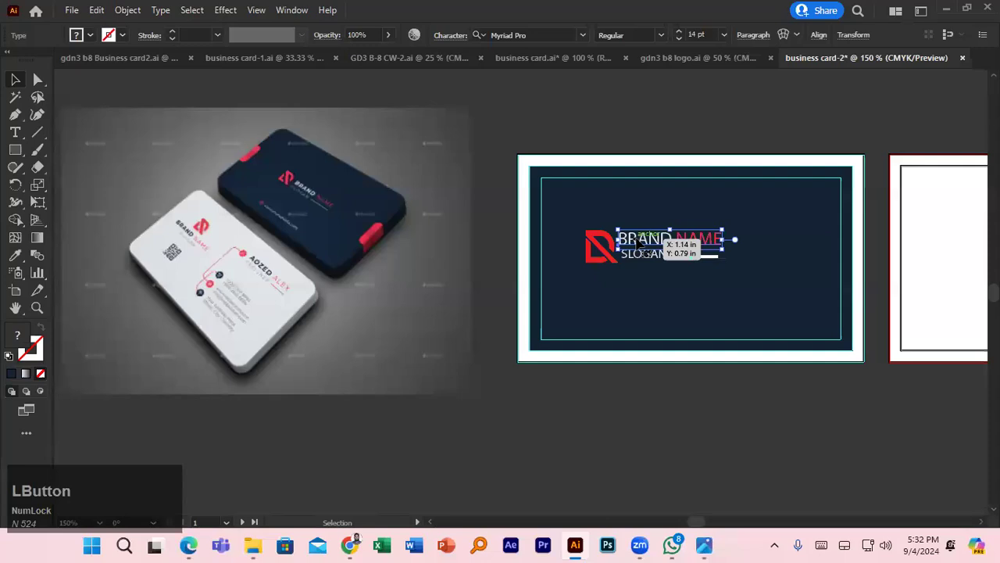
{"action": "left_click", "coordinate": [567, 35]}
{"action": "type", "text": "mo"}
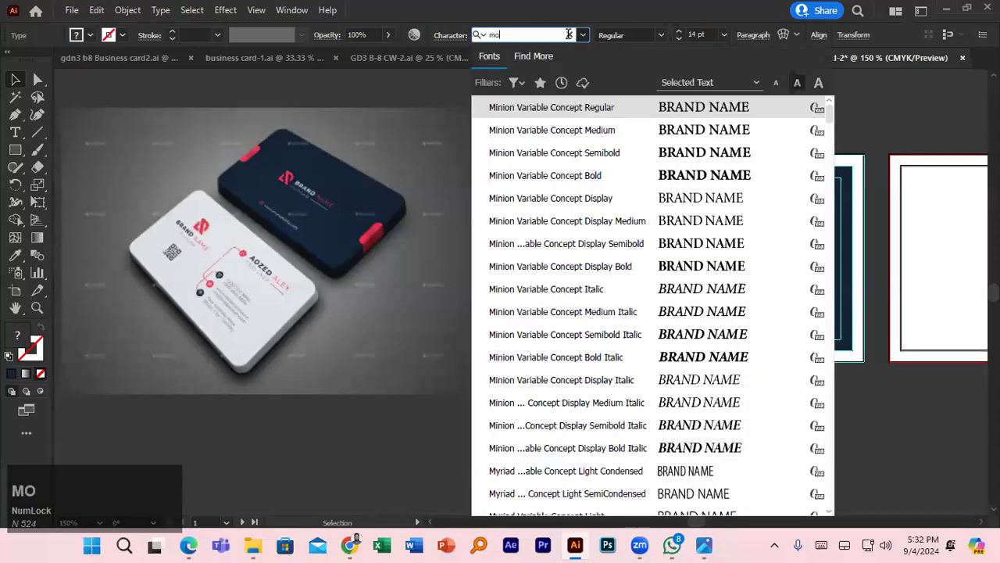
{"action": "type", "text": "ntse"}
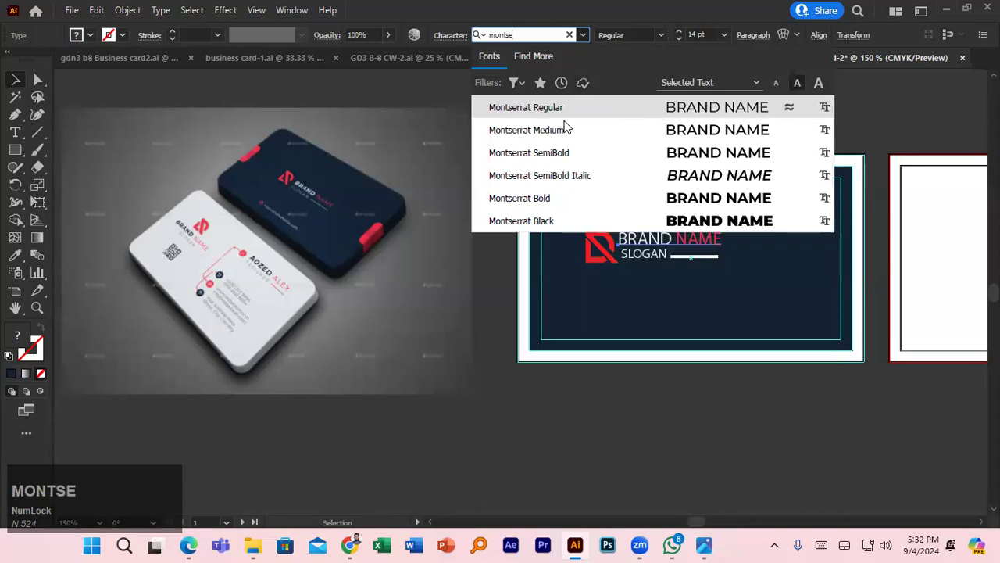
{"action": "left_click", "coordinate": [556, 202]}
- Set the SLOGAN text in Montserrat Medium
{"action": "left_click", "coordinate": [651, 264]}
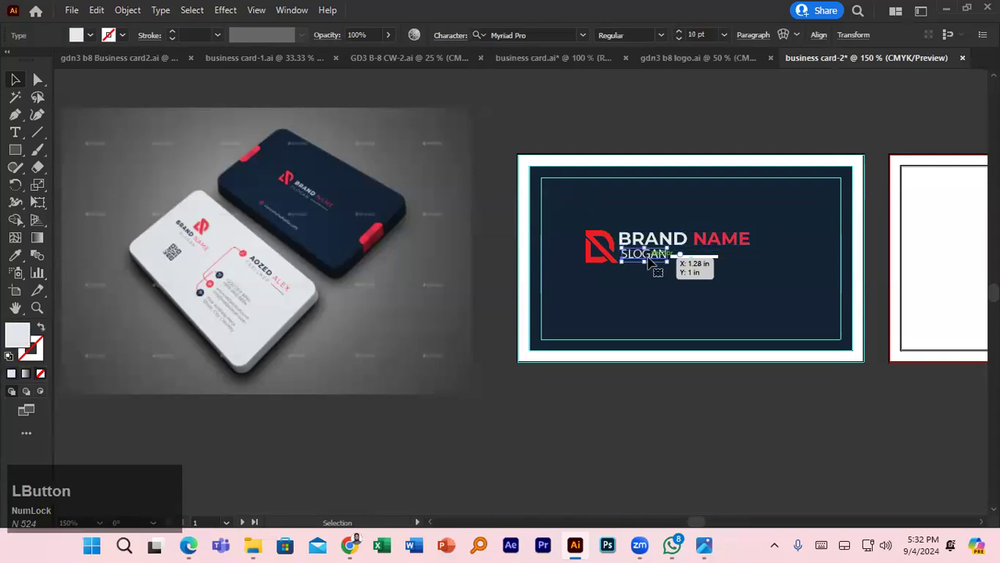
{"action": "left_click", "coordinate": [582, 35]}
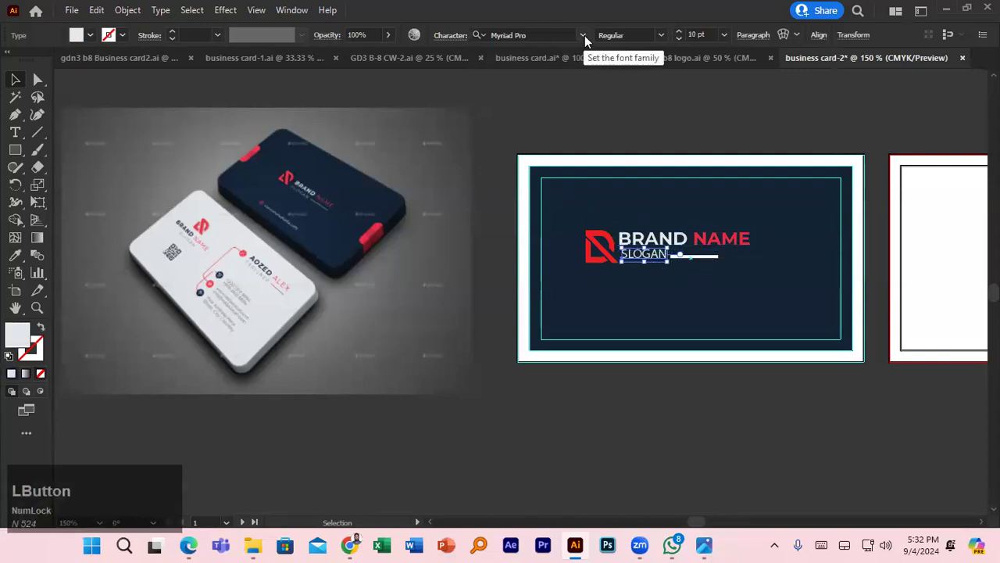
{"action": "type", "text": "montse"}
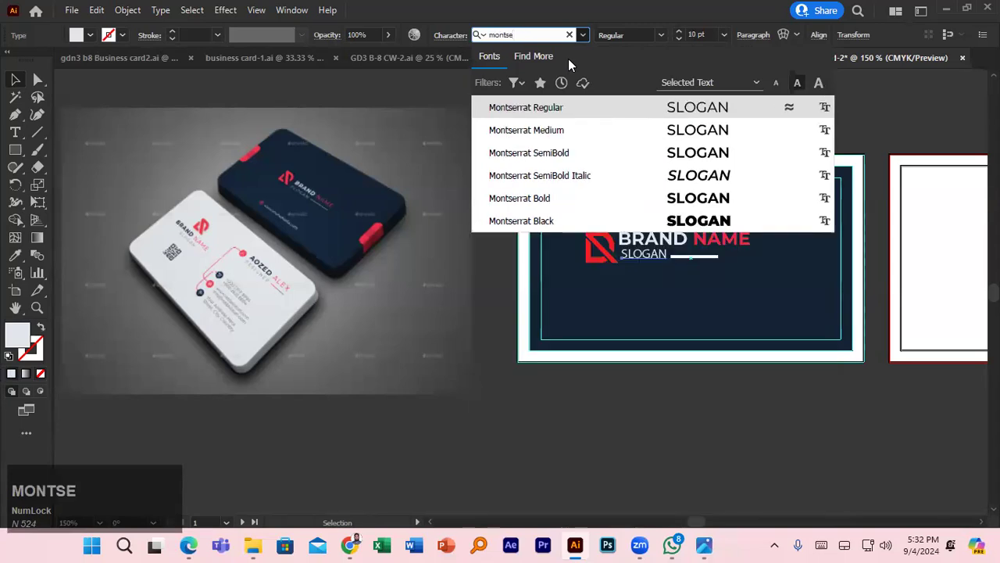
{"action": "left_click", "coordinate": [552, 131]}
- Shift the white line beside SLOGAN right, thin it to 1 pt and extend it
{"action": "left_click", "coordinate": [770, 123]}
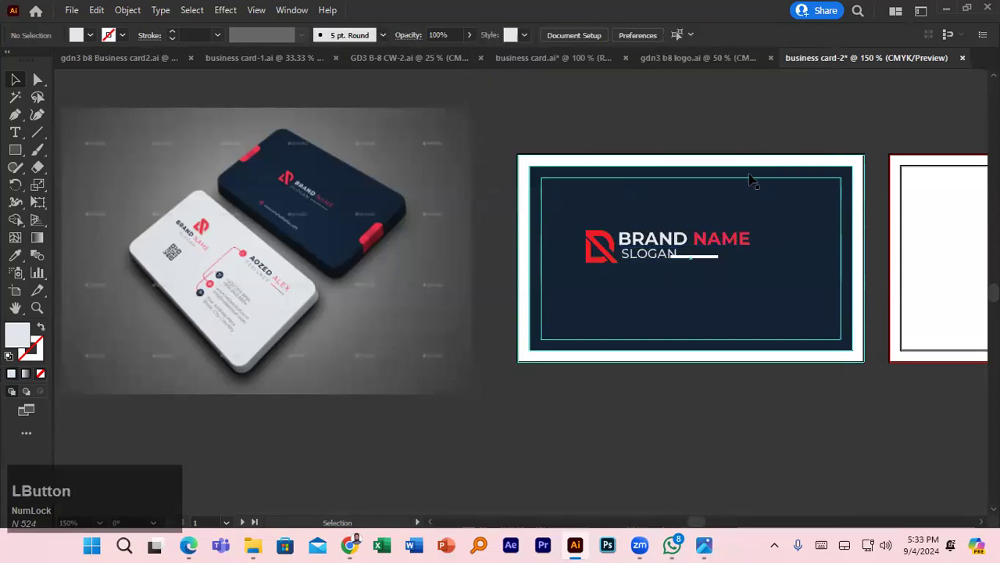
{"action": "double_click", "coordinate": [712, 256]}
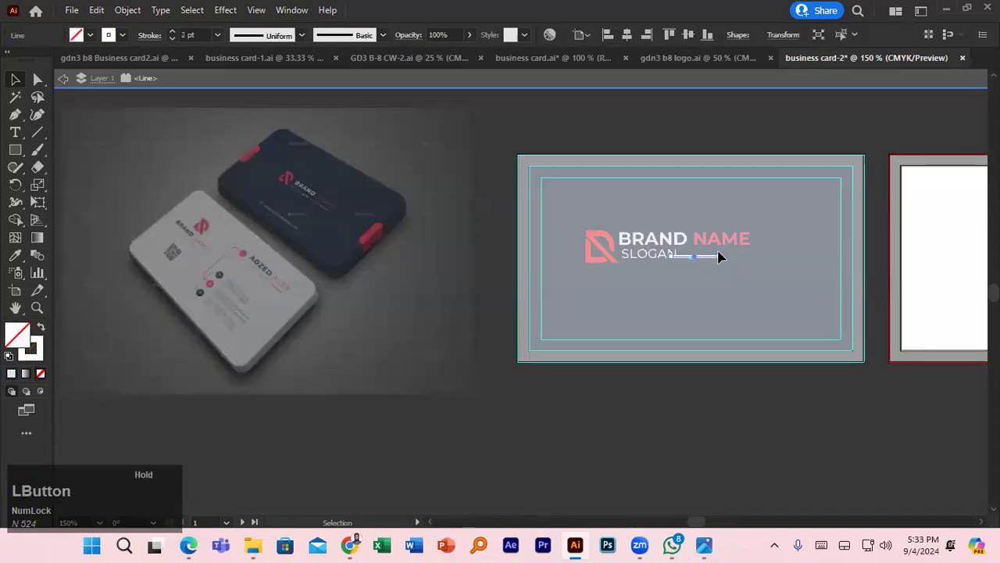
{"action": "left_click", "coordinate": [727, 132]}
{"action": "double_click", "coordinate": [707, 119]}
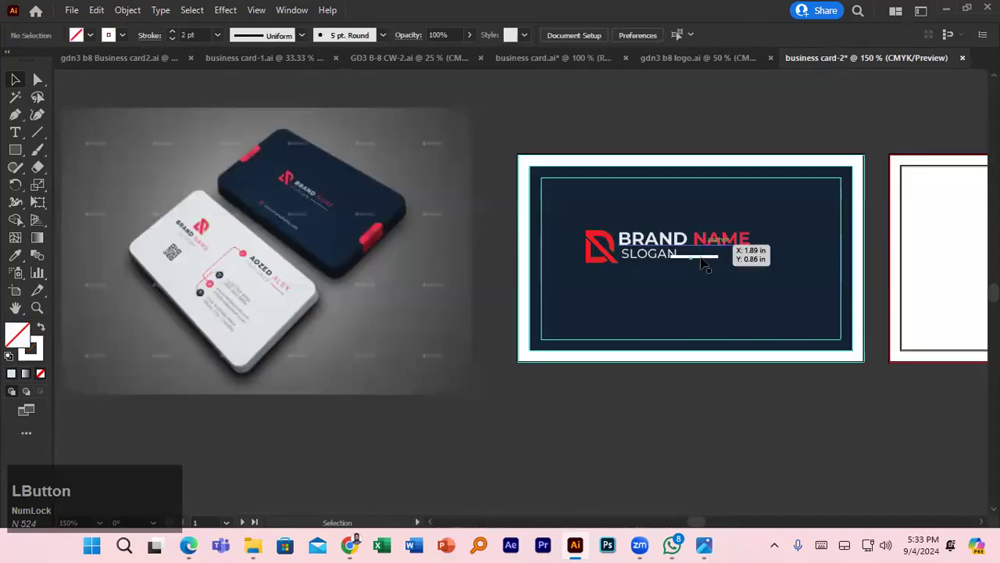
{"action": "scroll", "coordinate": [698, 258], "scroll_direction": "up", "scroll_amount": 2, "text": "alt"}
{"action": "left_click_drag", "start_coordinate": [698, 246], "coordinate": [720, 247]}
{"action": "left_click", "coordinate": [172, 39]}
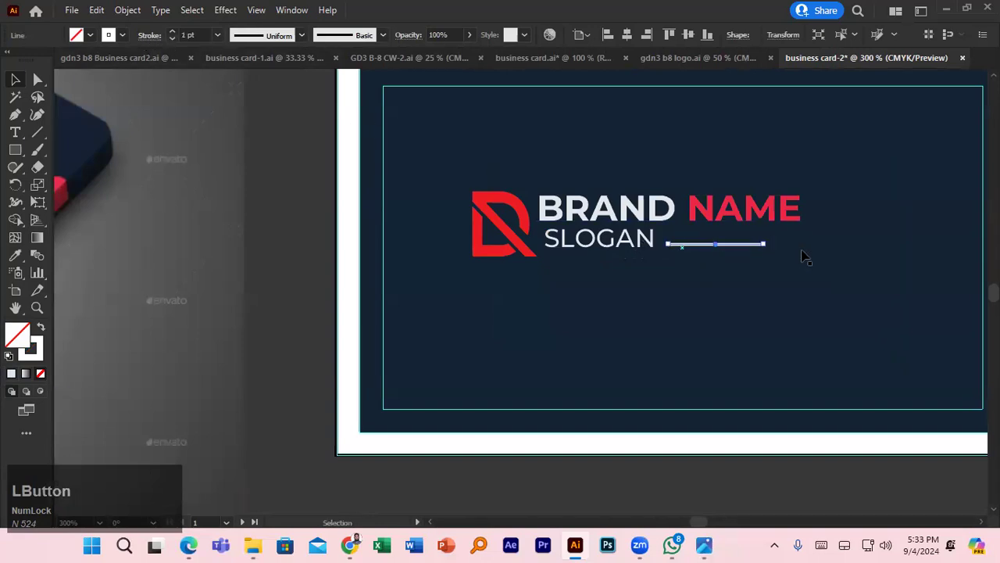
{"action": "left_click_drag", "start_coordinate": [766, 246], "coordinate": [800, 247]}
- Nudge SLOGAN, BRAND NAME and the white line into alignment, lengthening the line to end under NAME
{"action": "left_click", "coordinate": [610, 245]}
{"action": "left_click_drag", "start_coordinate": [608, 244], "coordinate": [602, 249]}
{"action": "left_click", "coordinate": [596, 210]}
{"action": "left_click_drag", "start_coordinate": [596, 210], "coordinate": [598, 209]}
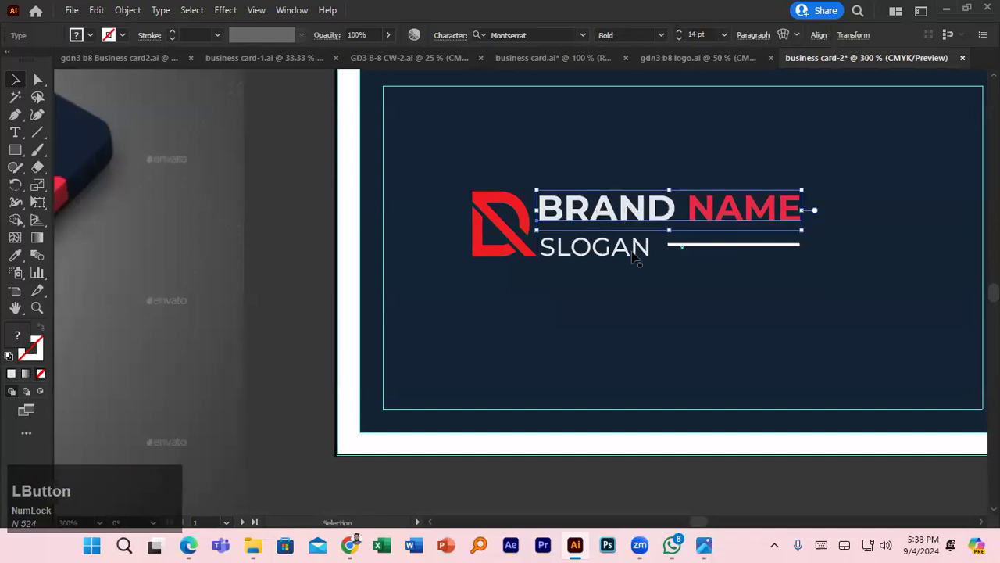
{"action": "left_click", "coordinate": [702, 245]}
{"action": "left_click_drag", "start_coordinate": [704, 245], "coordinate": [700, 249]}
{"action": "left_click_drag", "start_coordinate": [793, 251], "coordinate": [801, 247]}
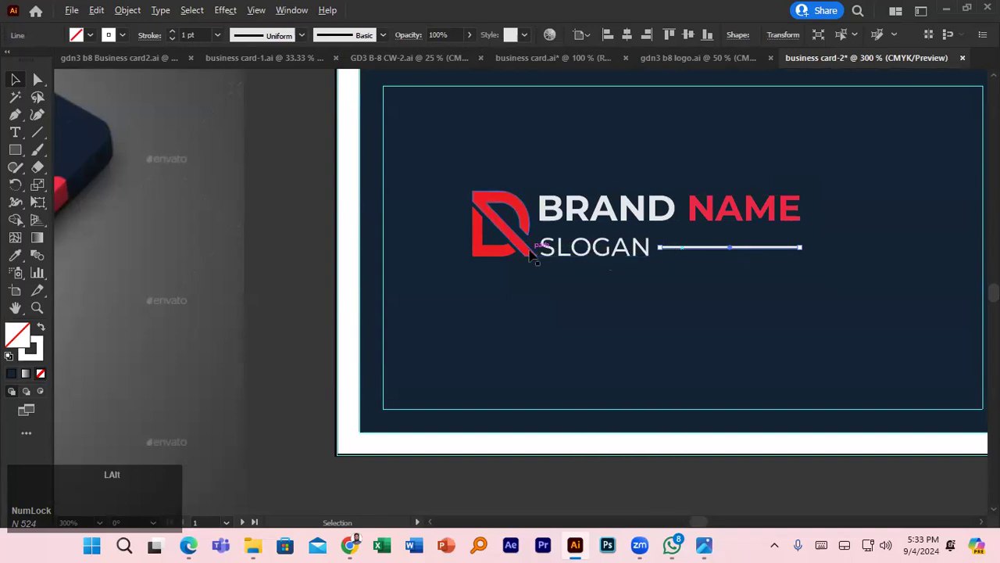
{"action": "scroll", "coordinate": [534, 258], "scroll_direction": "down", "scroll_amount": 2}
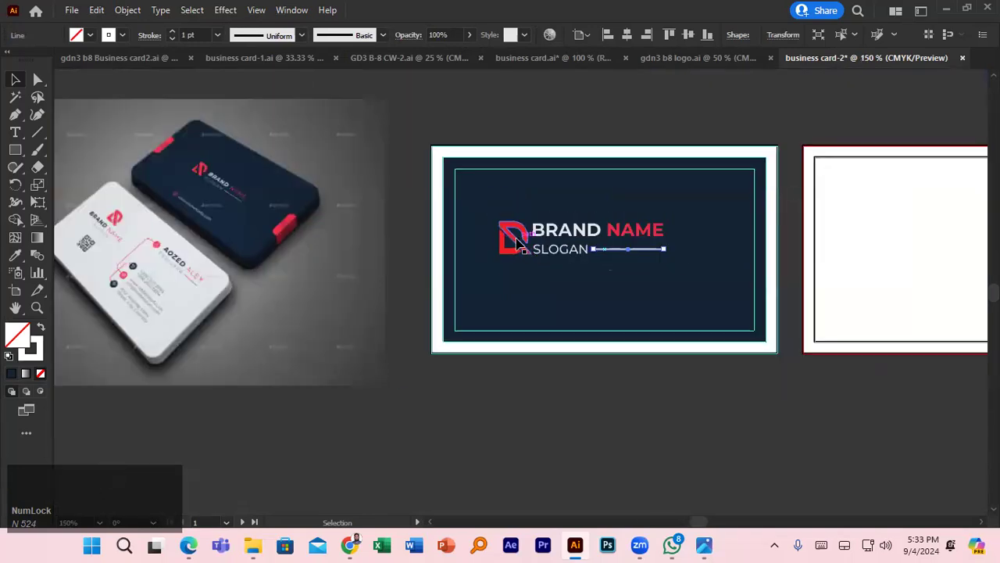
- Group SLOGAN with its line, then group that with BRAND NAME
{"action": "left_click", "coordinate": [583, 250]}
{"action": "left_click", "coordinate": [627, 250], "text": "shift"}
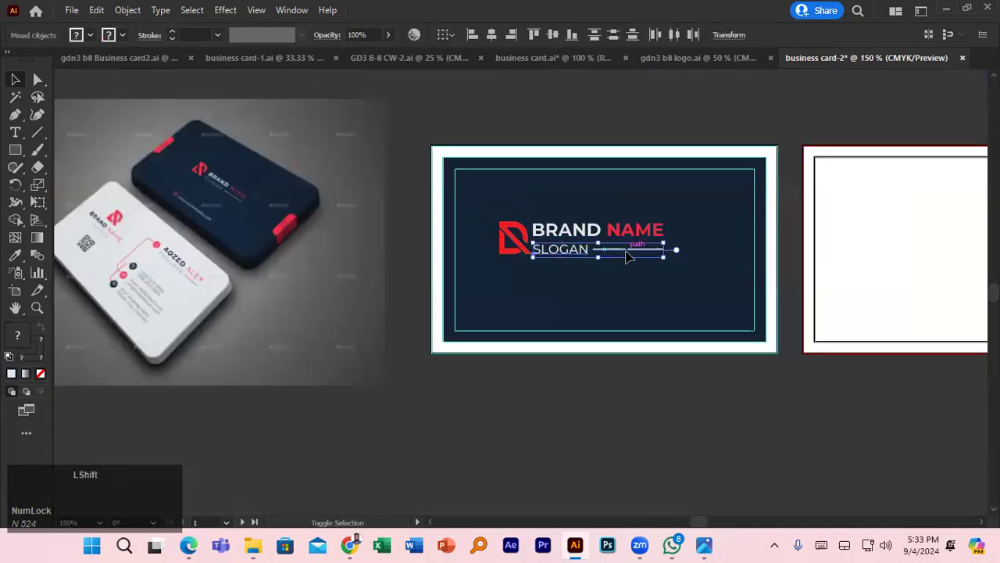
{"action": "key", "text": "ctrl+g"}
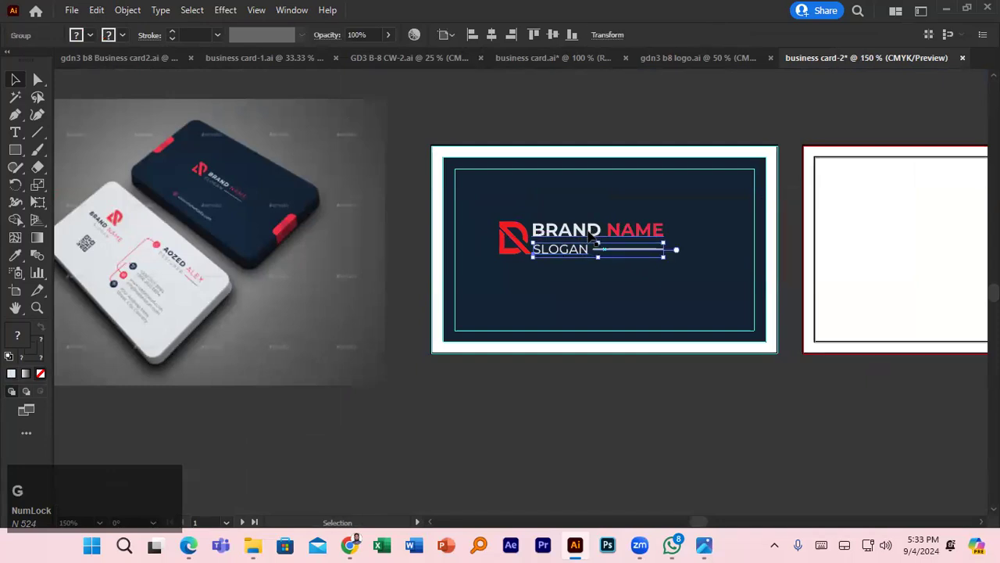
{"action": "left_click", "coordinate": [592, 231]}
{"action": "left_click", "coordinate": [583, 250], "text": "shift"}
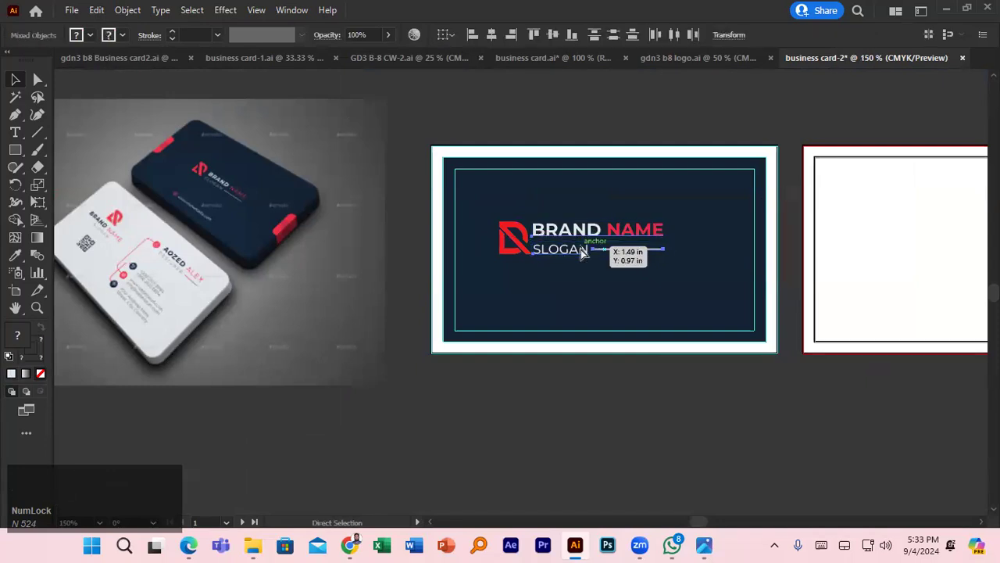
{"action": "key", "text": "ctrl+g"}
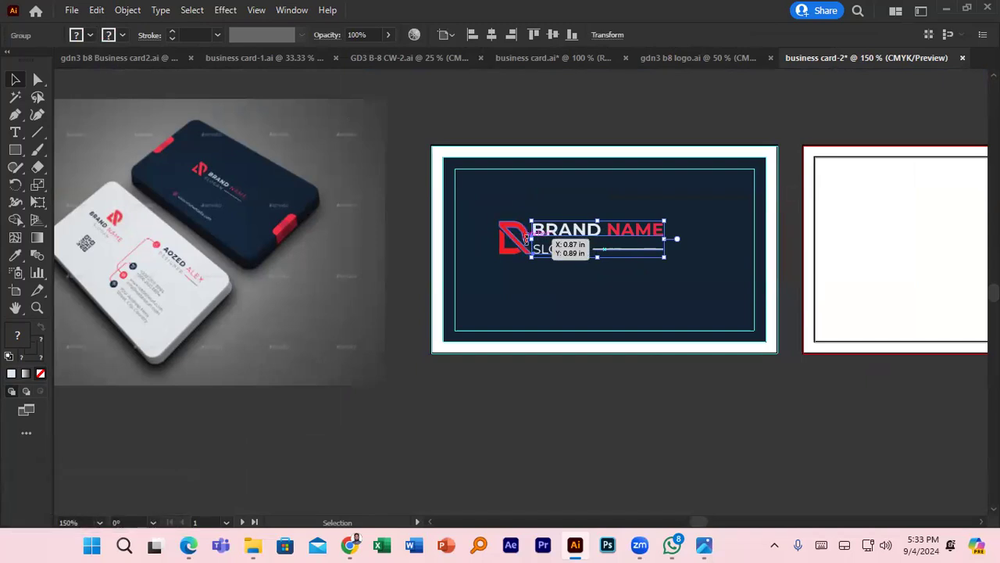
- Vertically center the BRAND NAME/SLOGAN group on the red D logo as key object
{"action": "left_click", "coordinate": [505, 247], "text": "shift"}
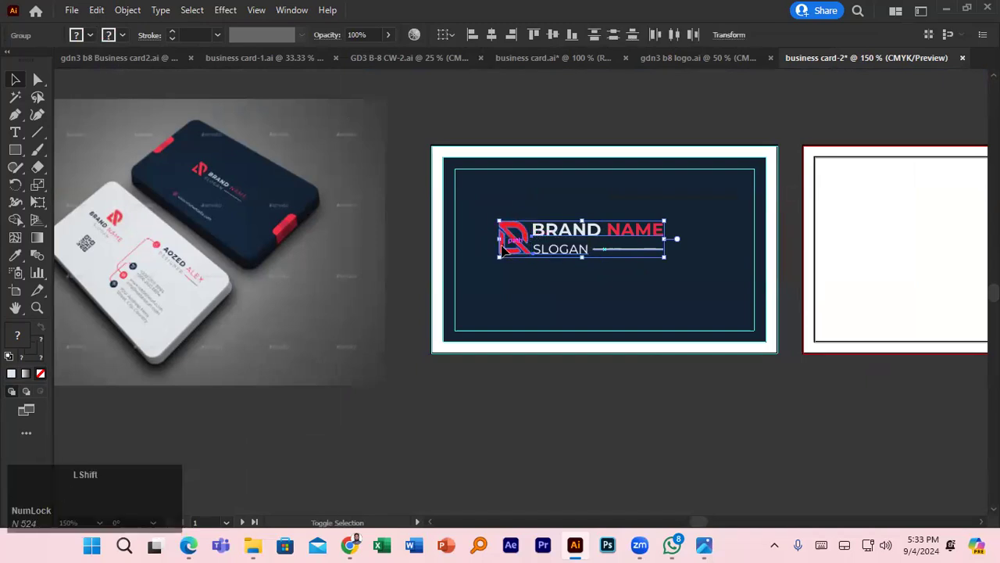
{"action": "left_click", "coordinate": [504, 247]}
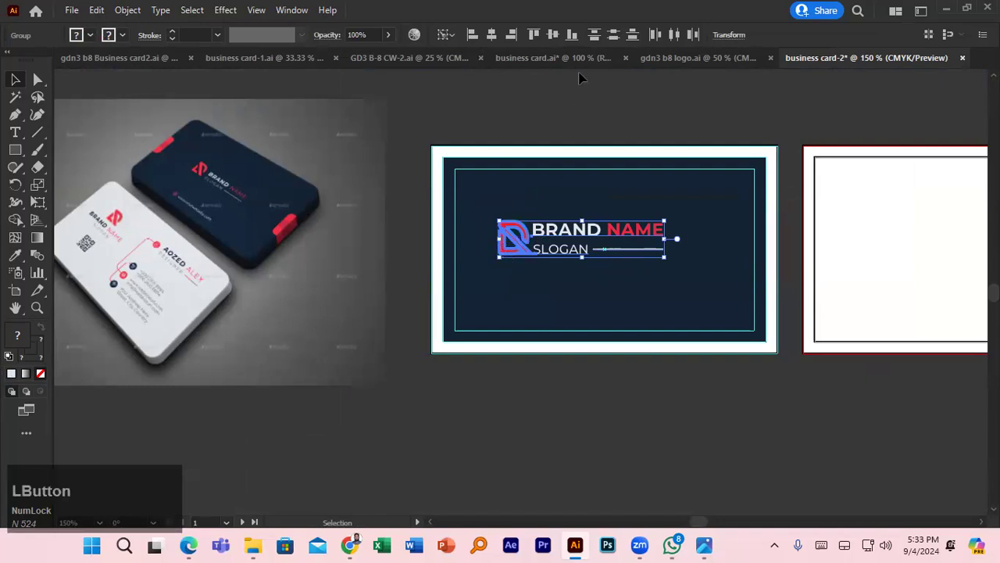
{"action": "left_click", "coordinate": [553, 35]}
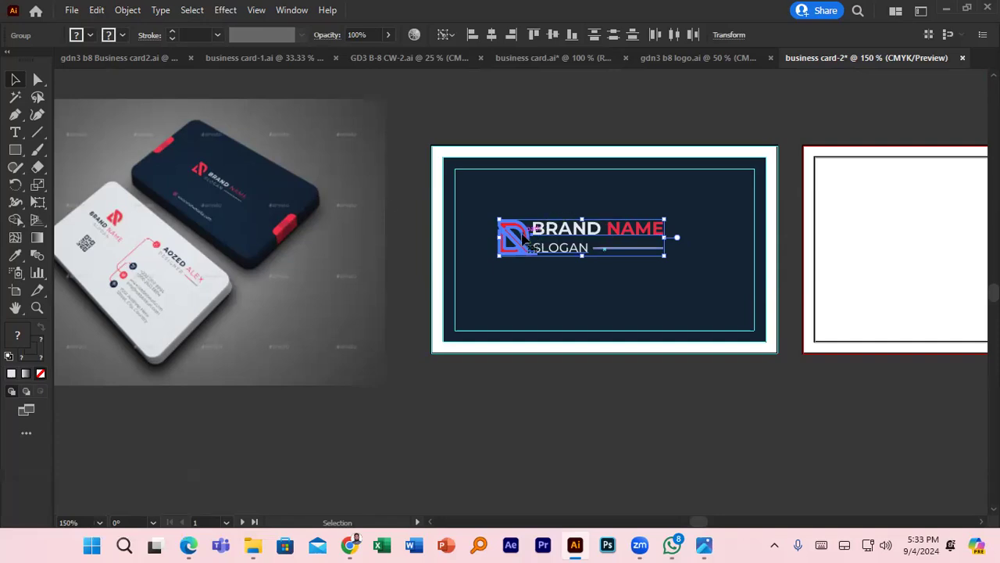
{"action": "key", "text": "Num_Lock"}
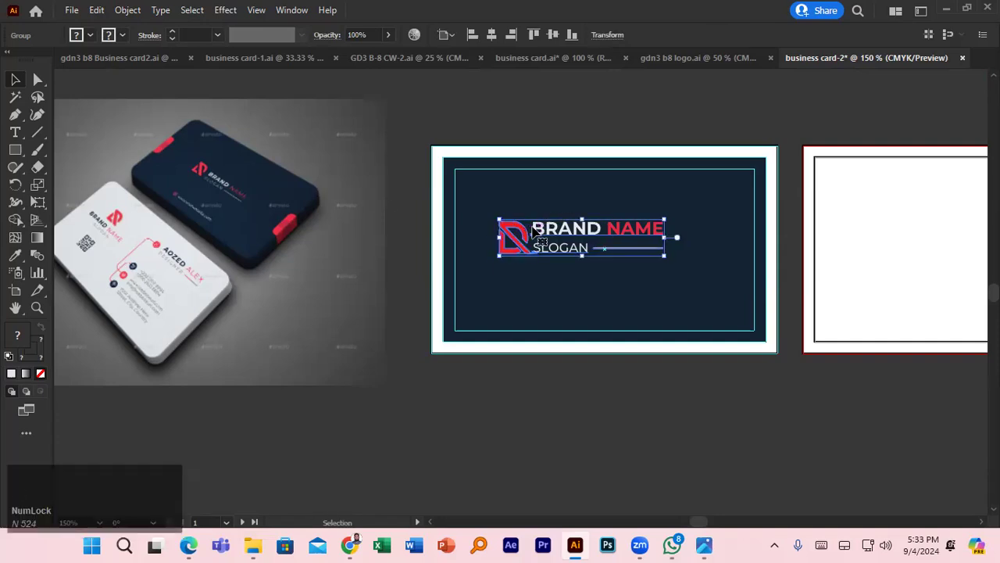
{"action": "left_click", "coordinate": [562, 200], "text": "shift"}
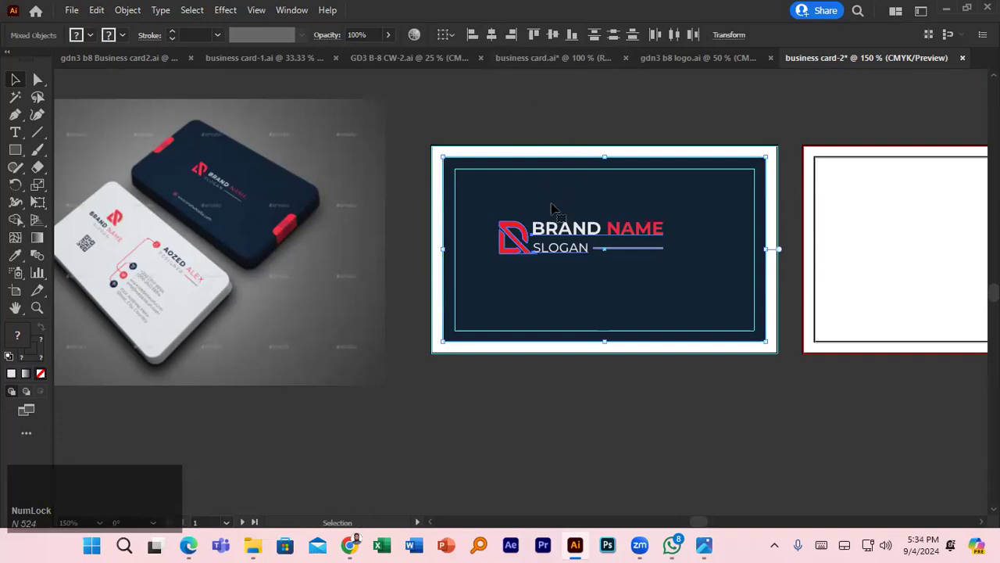
- Center the logo and text block horizontally and vertically on the navy card background as key object
{"action": "left_click", "coordinate": [552, 208]}
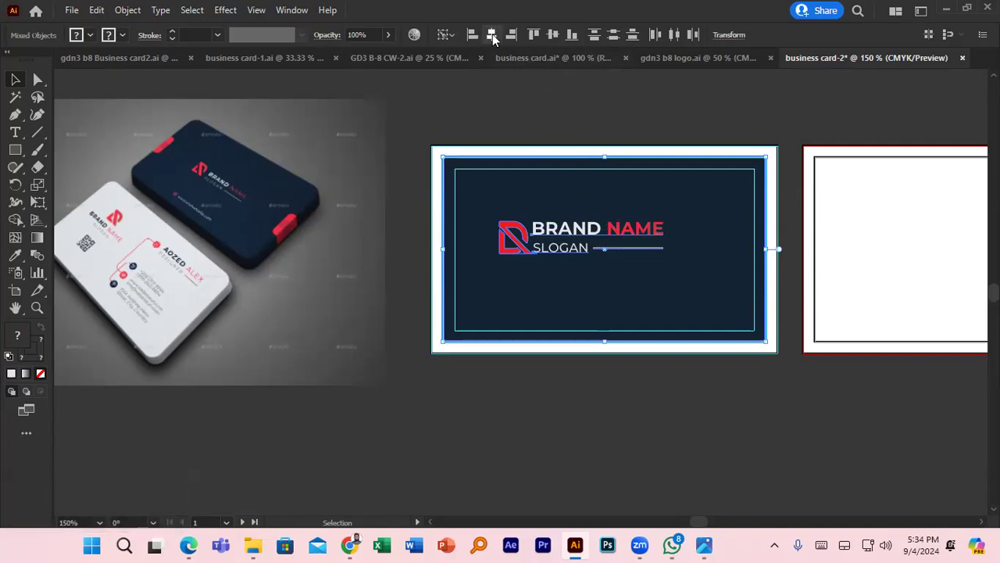
{"action": "left_click", "coordinate": [492, 36]}
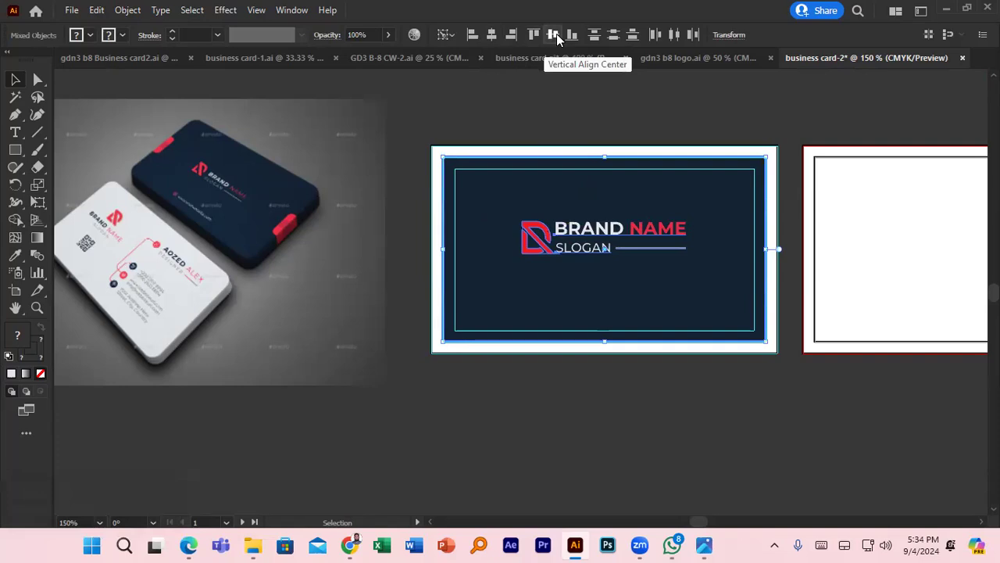
{"action": "left_click", "coordinate": [557, 34]}
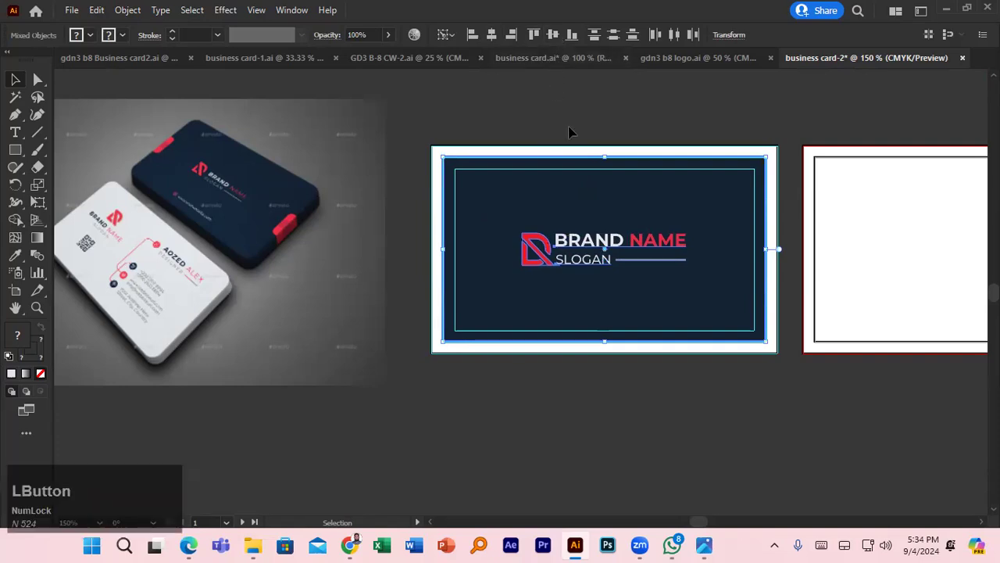
{"action": "left_click", "coordinate": [414, 182]}
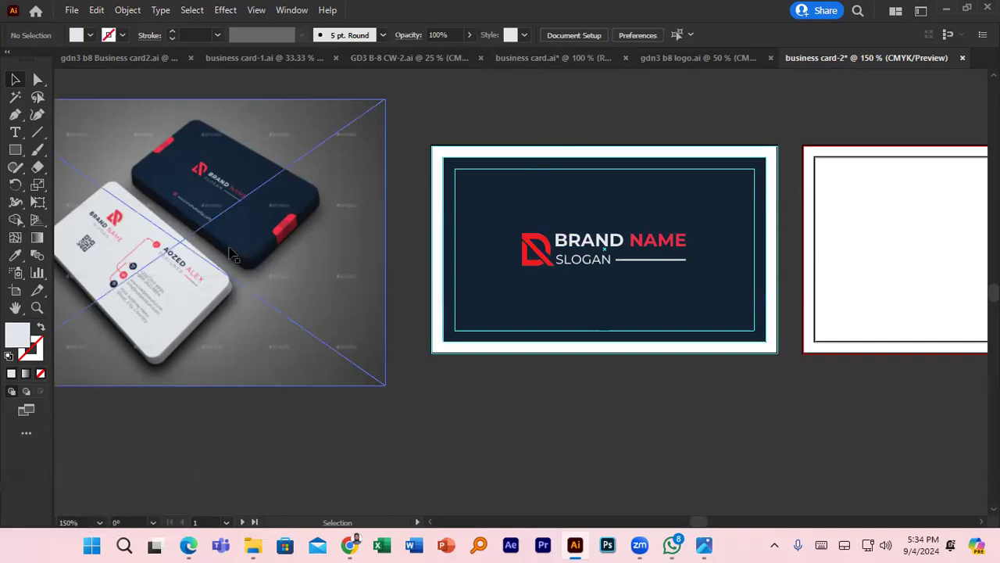
- Draw a tall thin rectangle and fill it with the mockup's red using the Eyedropper
{"action": "scroll", "coordinate": [227, 252], "scroll_direction": "up", "scroll_amount": 3}
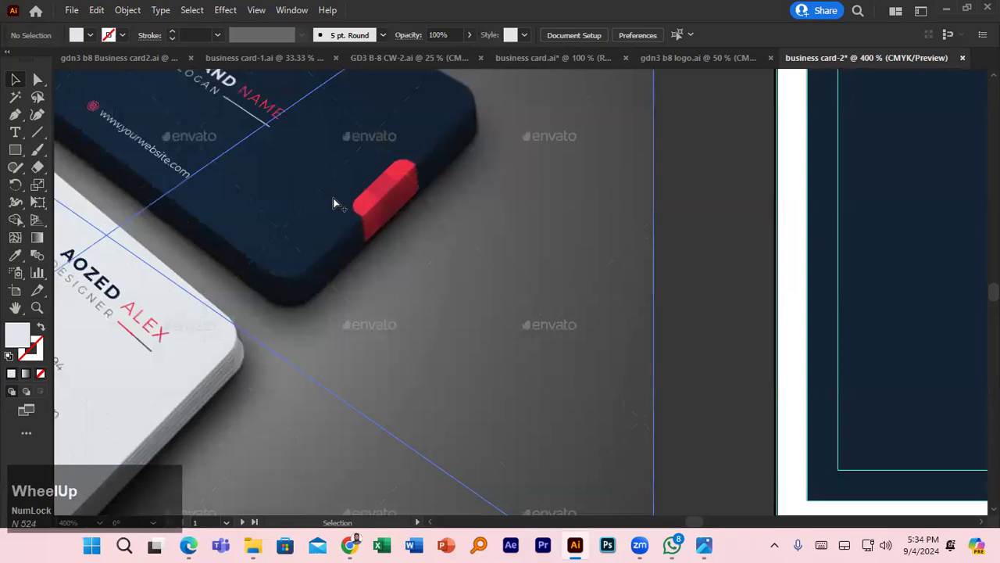
{"action": "scroll", "coordinate": [334, 203], "scroll_direction": "down", "scroll_amount": 2}
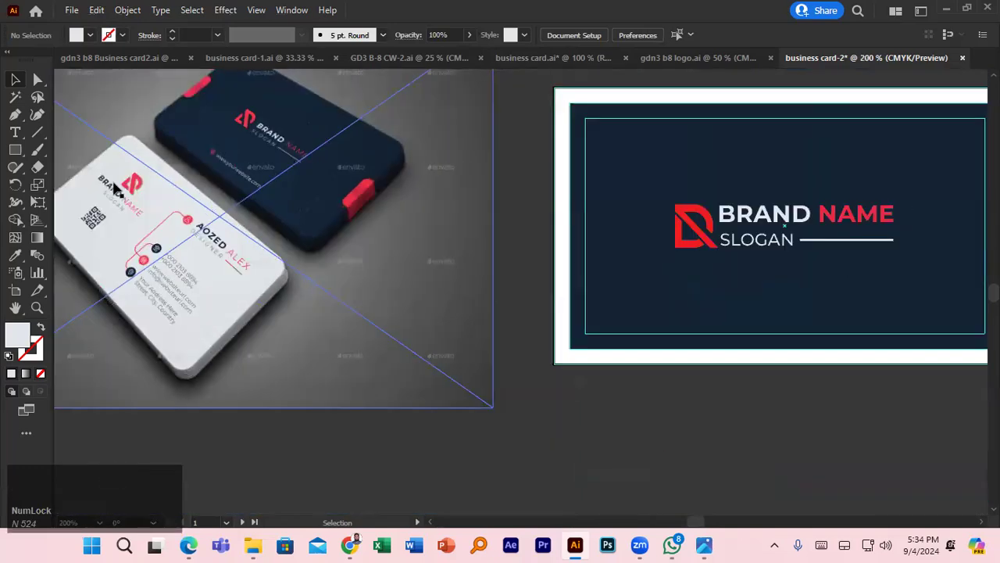
{"action": "left_click", "coordinate": [23, 150]}
{"action": "left_click_drag", "start_coordinate": [547, 155], "coordinate": [570, 254]}
{"action": "left_click", "coordinate": [90, 36]}
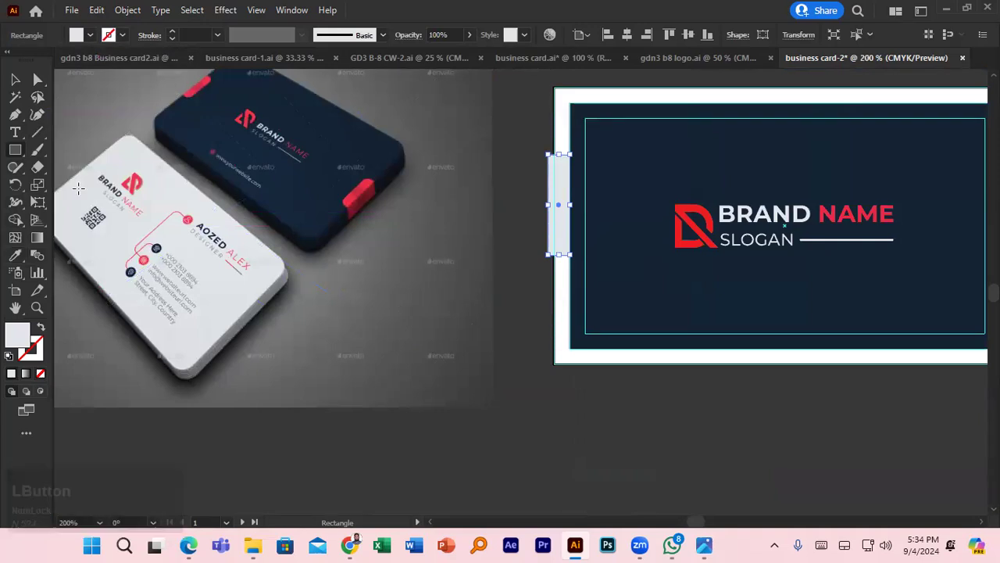
{"action": "left_click", "coordinate": [16, 254]}
{"action": "left_click", "coordinate": [369, 184]}
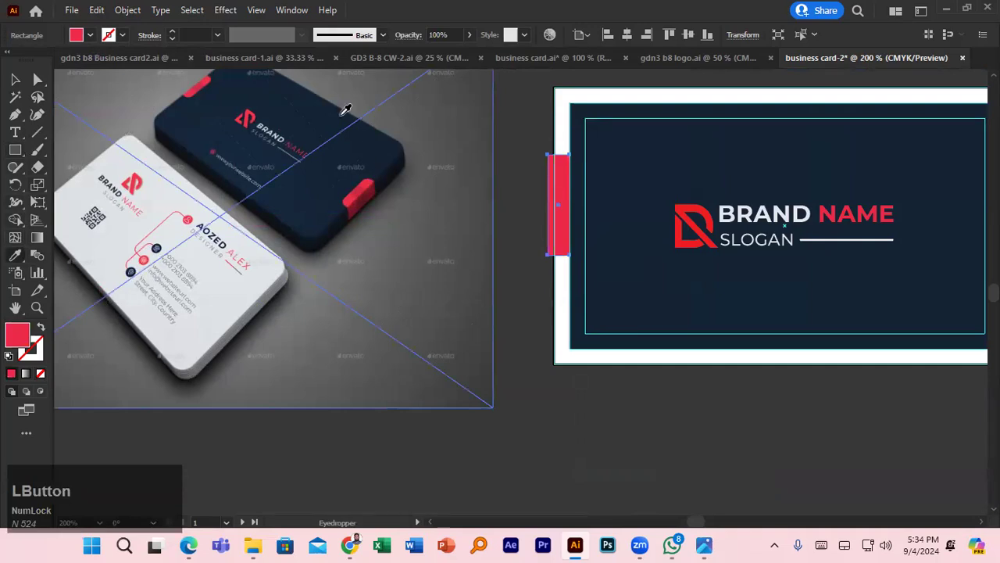
- Move the red rectangle onto the card's left edge, shorten it into a tab and duplicate it below
{"action": "left_click", "coordinate": [17, 79]}
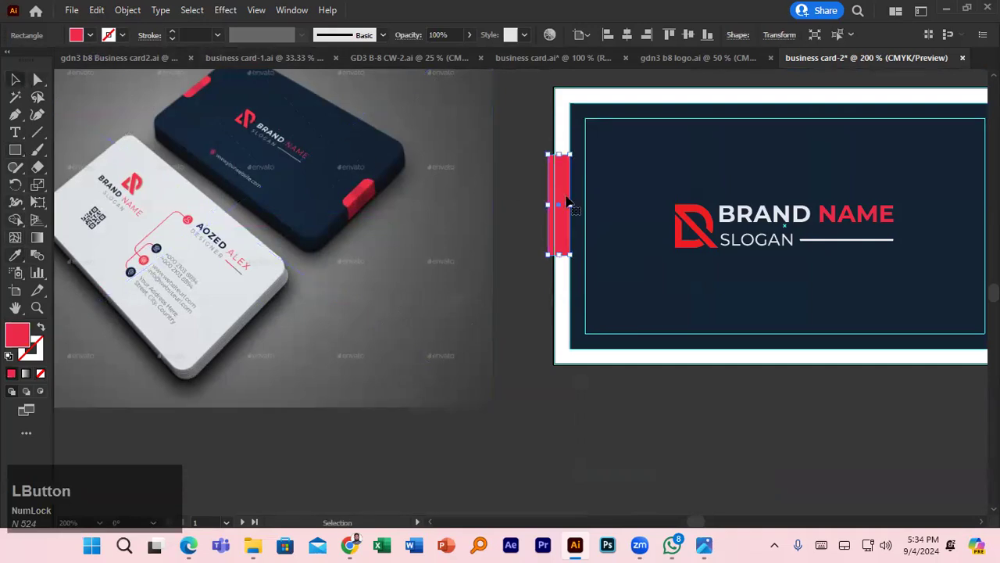
{"action": "left_click_drag", "start_coordinate": [571, 200], "coordinate": [586, 202]}
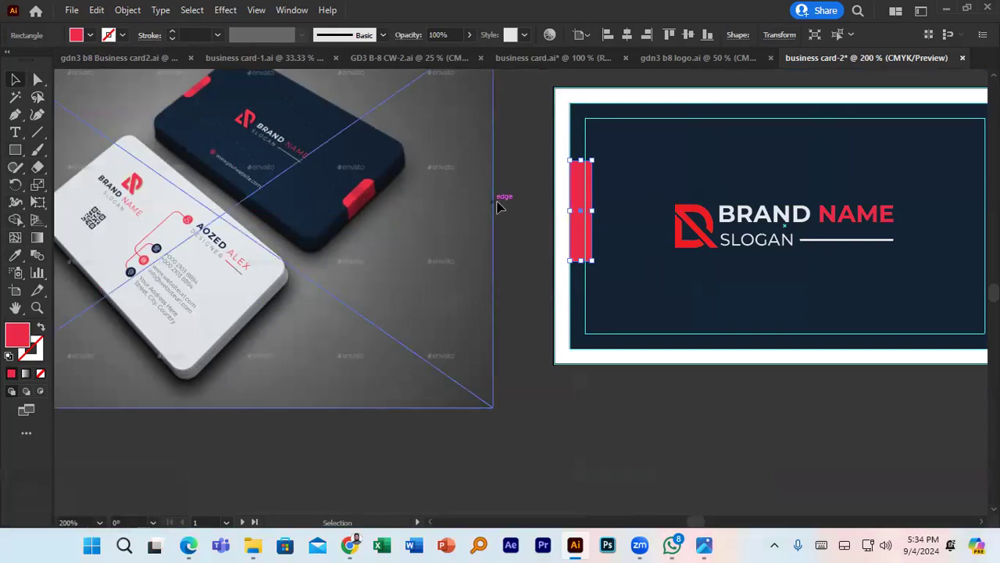
{"action": "left_click_drag", "start_coordinate": [581, 262], "coordinate": [582, 193]}
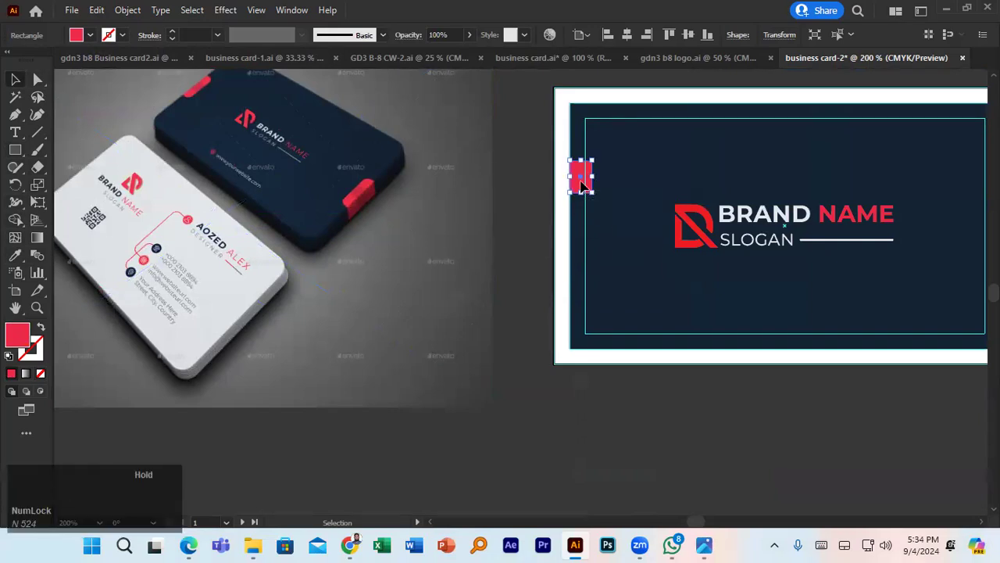
{"action": "left_click_drag", "start_coordinate": [582, 185], "coordinate": [584, 247]}
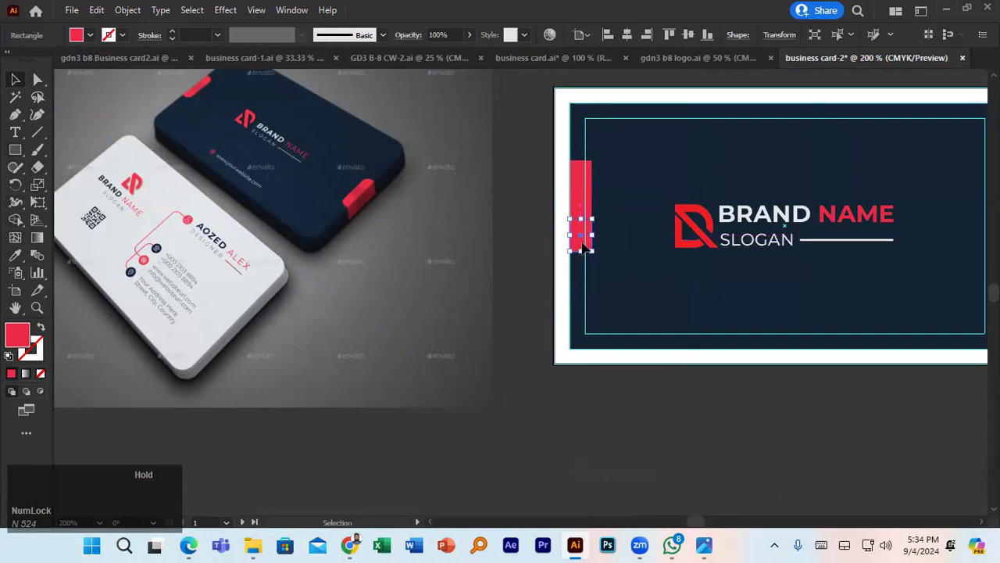
{"action": "left_click", "coordinate": [585, 188]}
{"action": "left_click", "coordinate": [587, 207]}
{"action": "left_click", "coordinate": [94, 225], "text": "shift"}
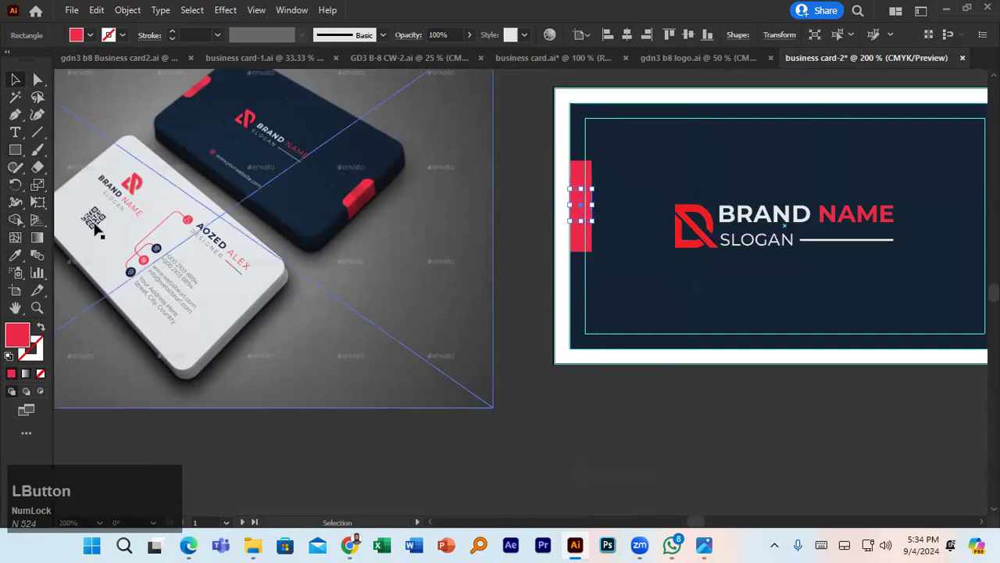
{"action": "left_click", "coordinate": [16, 255]}
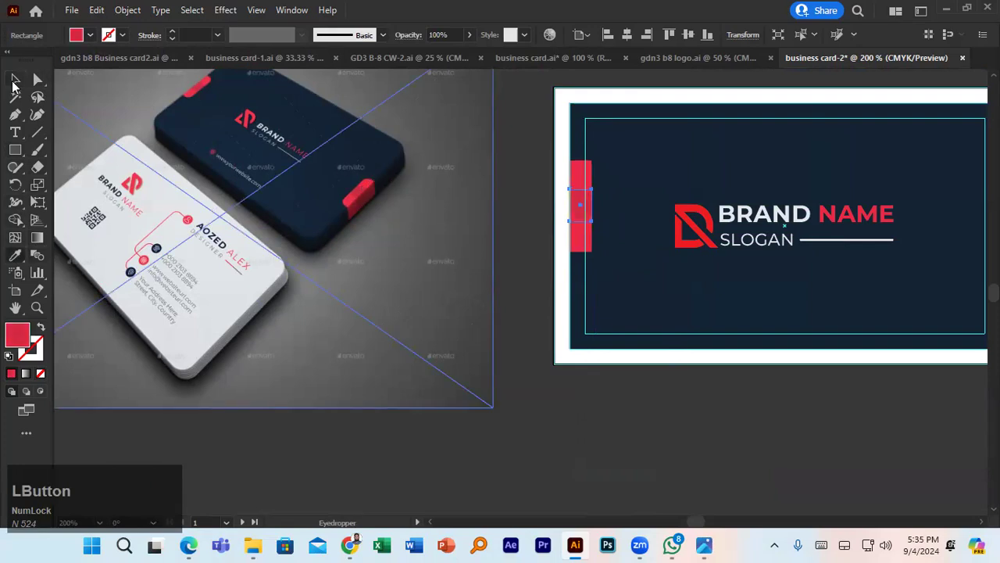
{"action": "left_click", "coordinate": [14, 79]}
{"action": "left_click", "coordinate": [522, 262]}
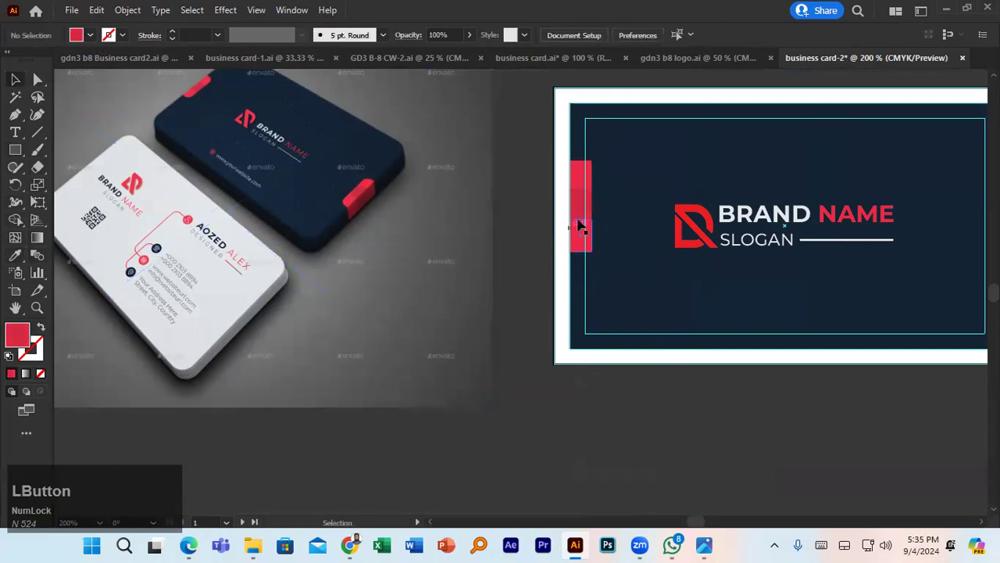
{"action": "left_click", "coordinate": [587, 172]}
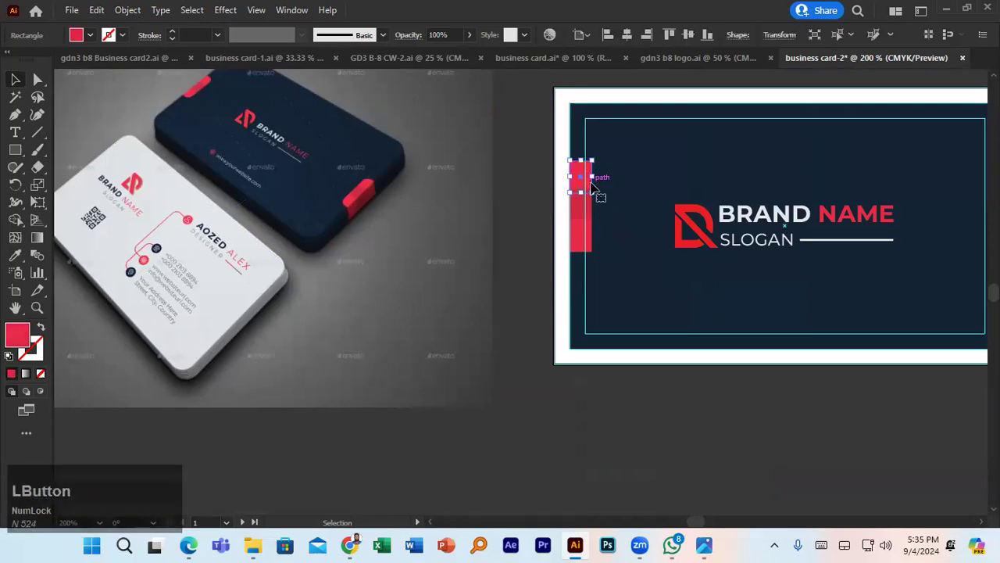
- Round the upper red tab's top-right corner with the Direct Selection corner widget
{"action": "scroll", "coordinate": [591, 181], "scroll_direction": "up", "scroll_amount": 5}
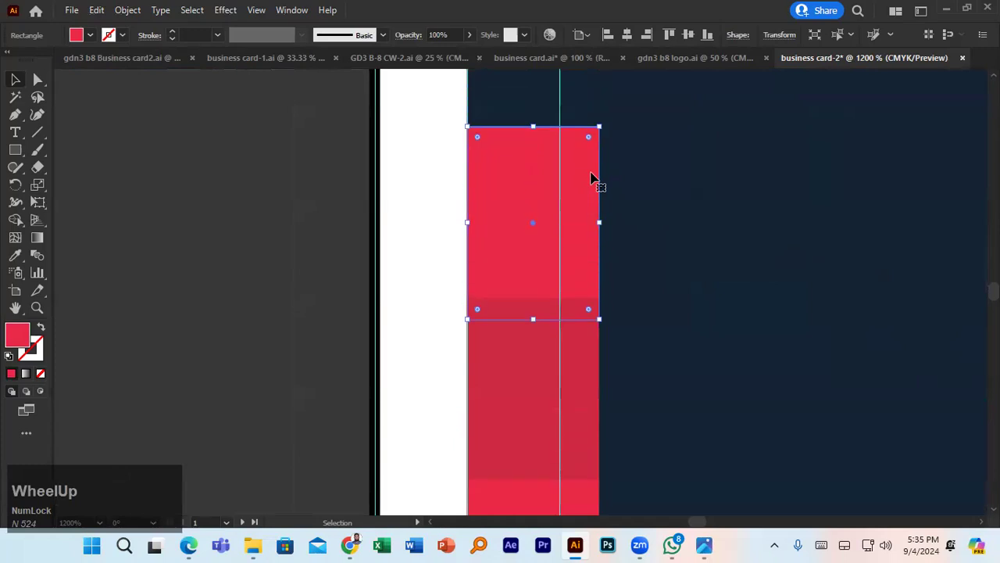
{"action": "left_click", "coordinate": [592, 141]}
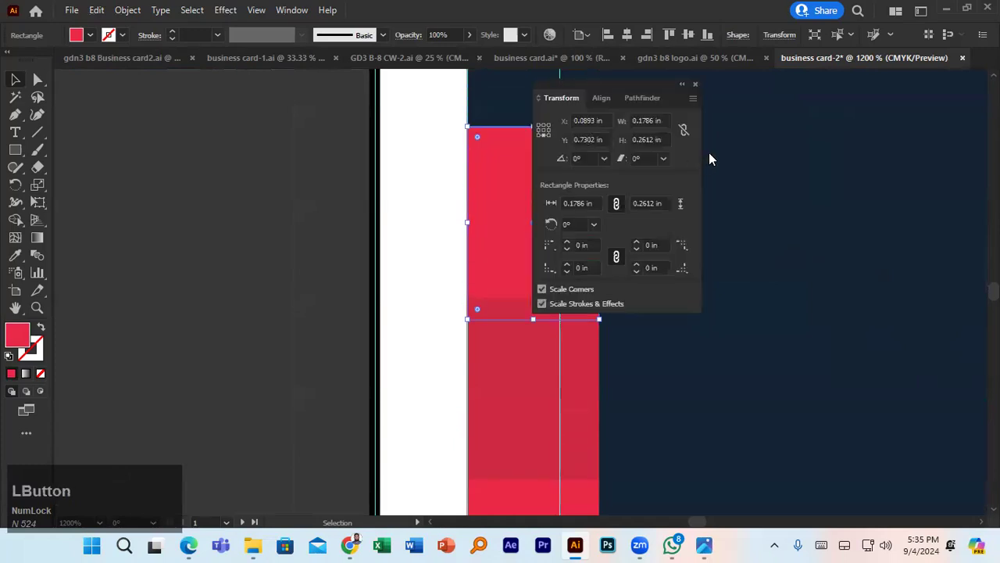
{"action": "left_click", "coordinate": [695, 84]}
{"action": "left_click", "coordinate": [616, 161]}
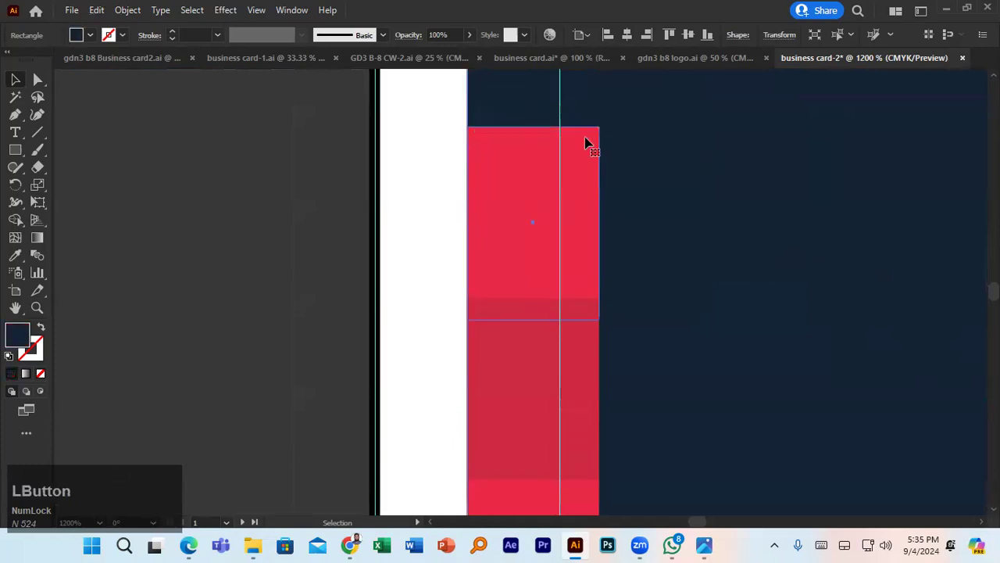
{"action": "left_click", "coordinate": [589, 143]}
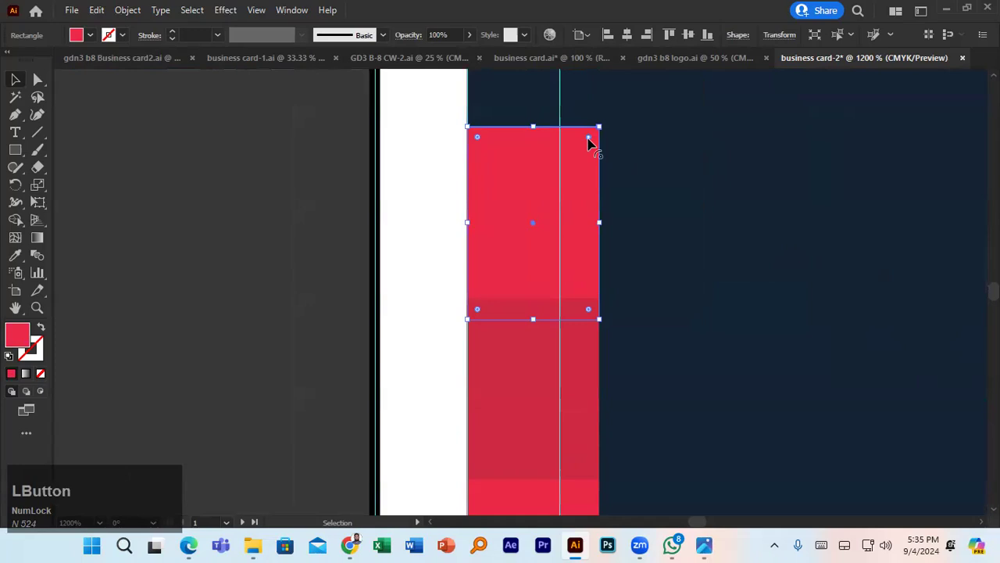
{"action": "left_click", "coordinate": [37, 79]}
{"action": "left_click_drag", "start_coordinate": [590, 142], "coordinate": [501, 260]}
{"action": "left_click_drag", "start_coordinate": [518, 246], "coordinate": [520, 239]}
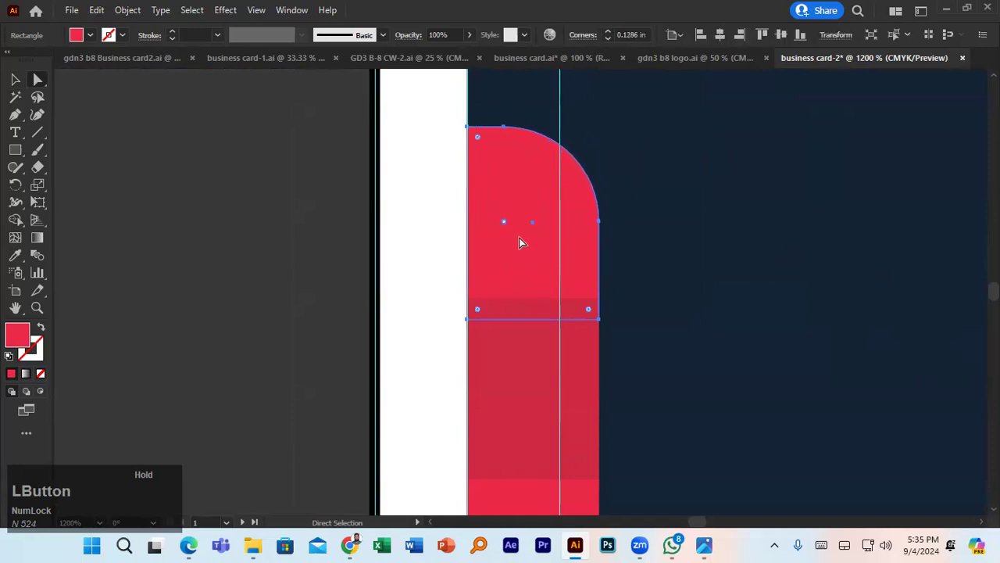
{"action": "scroll", "coordinate": [524, 235], "scroll_direction": "down", "scroll_amount": 5}
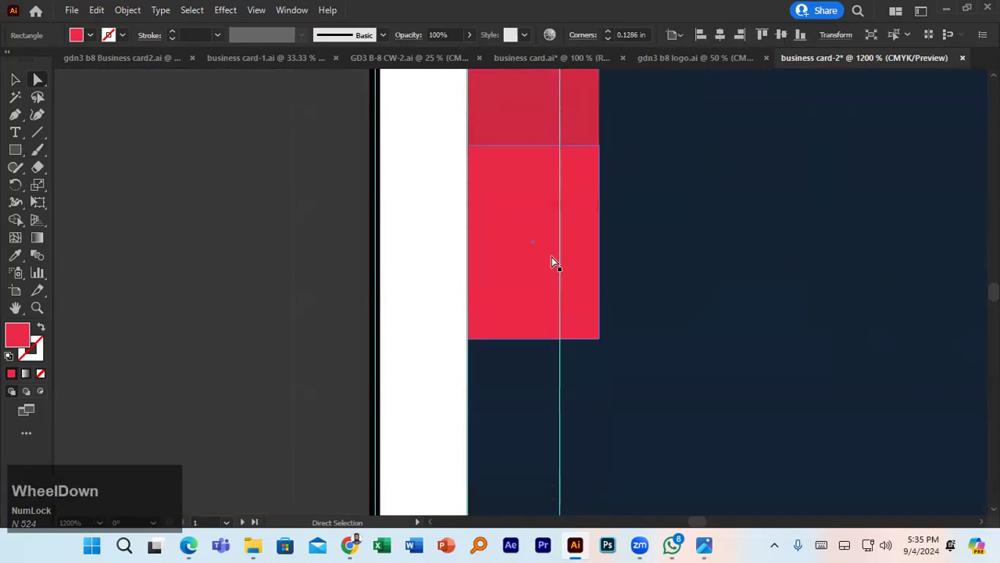
- Round the lower red tab's bottom-right corner the same way
{"action": "left_click", "coordinate": [579, 339]}
{"action": "left_click_drag", "start_coordinate": [589, 331], "coordinate": [567, 226]}
{"action": "scroll", "coordinate": [566, 227], "scroll_direction": "down", "scroll_amount": 3}
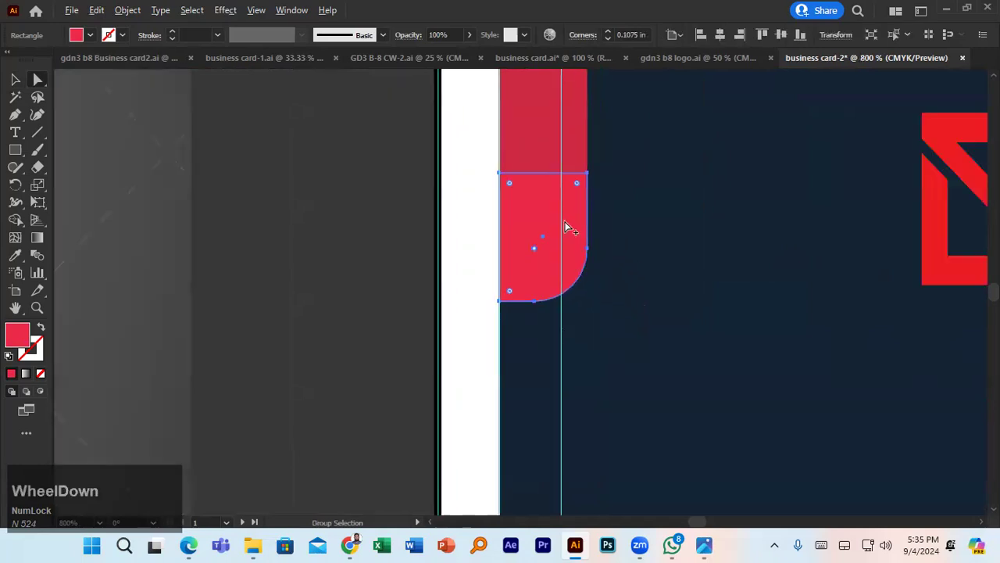
{"action": "left_click", "coordinate": [14, 80]}
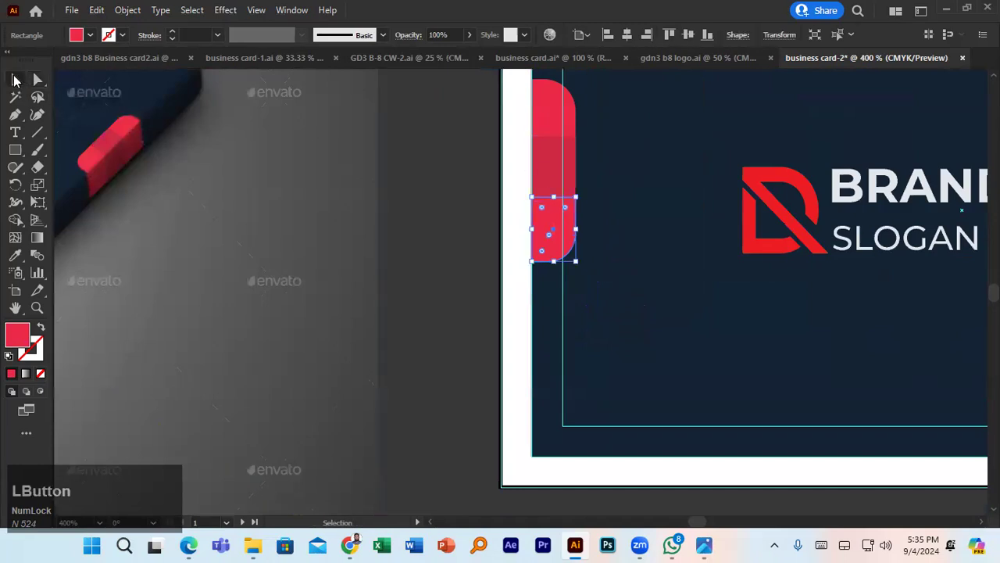
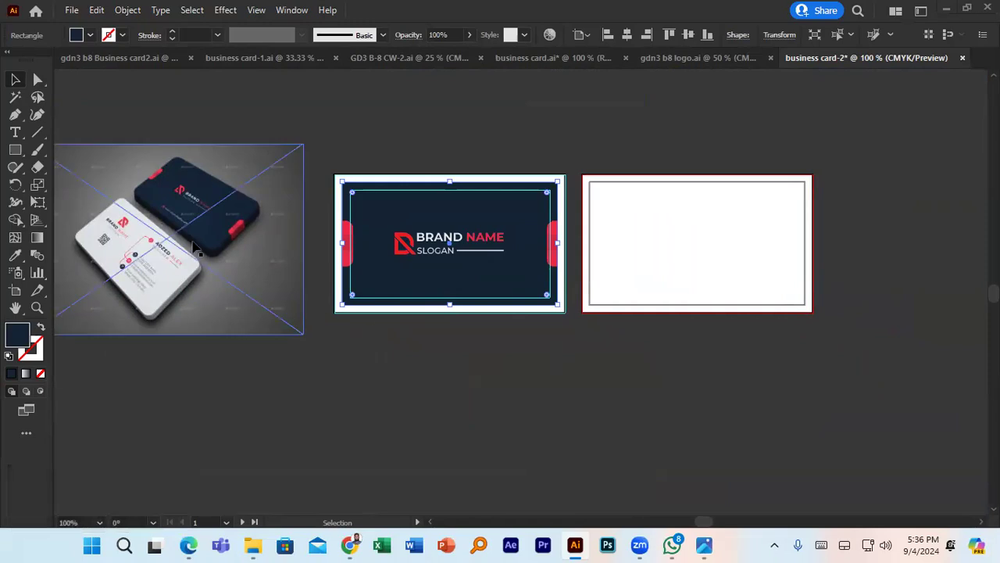
- Zoom and pan around the card to compare it with the reference mockup
{"action": "scroll", "coordinate": [649, 359], "scroll_direction": "down", "scroll_amount": 1}
{"action": "left_click", "coordinate": [648, 360]}
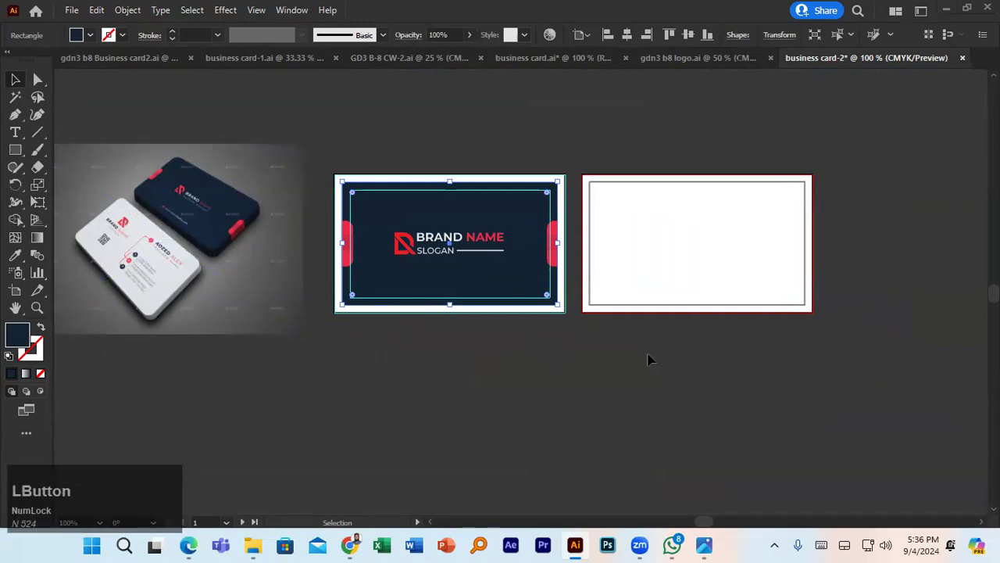
{"action": "scroll", "coordinate": [235, 245], "scroll_direction": "up", "scroll_amount": 4}
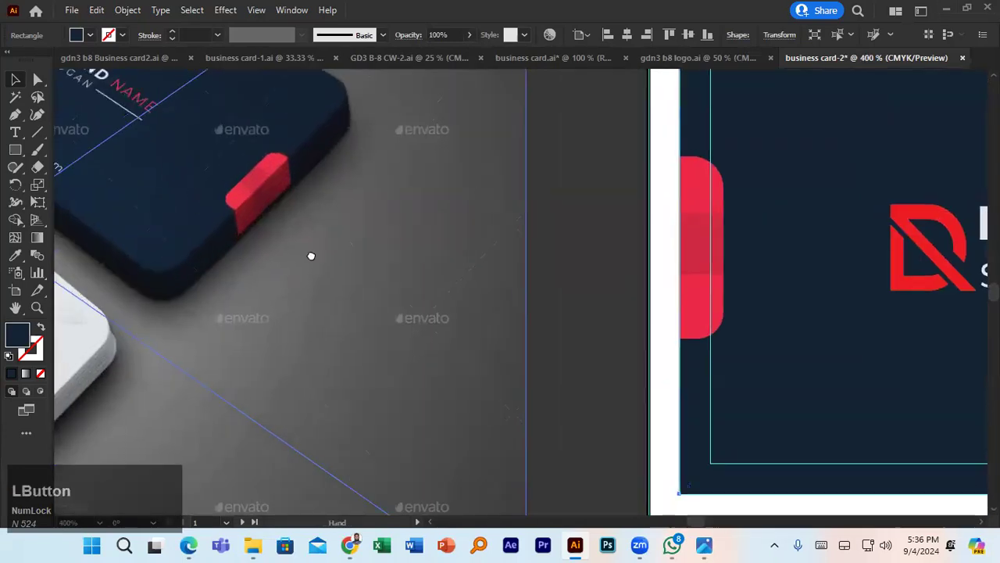
{"action": "scroll", "coordinate": [311, 255], "scroll_direction": "down", "scroll_amount": 1}
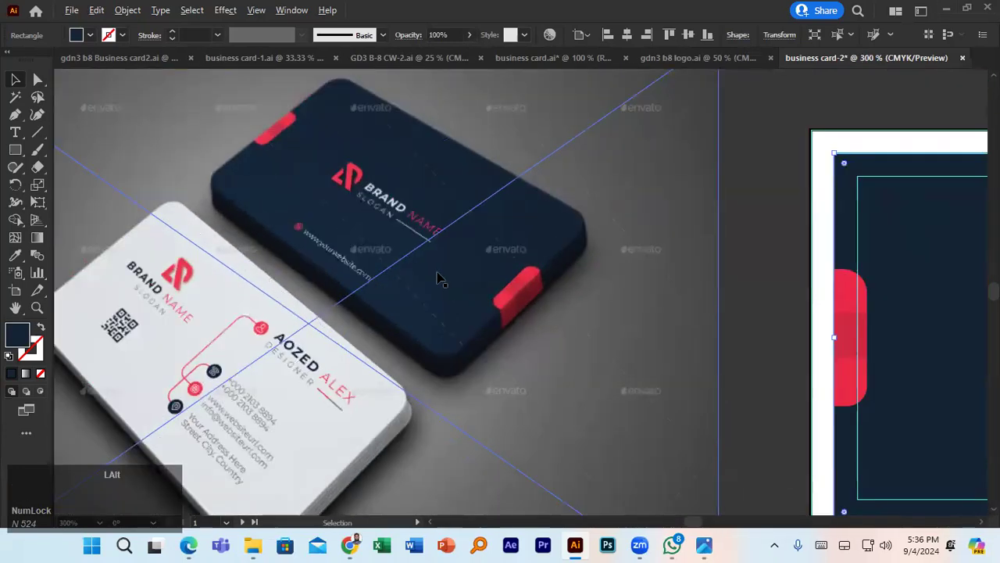
{"action": "scroll", "coordinate": [438, 277], "scroll_direction": "down", "scroll_amount": 1}
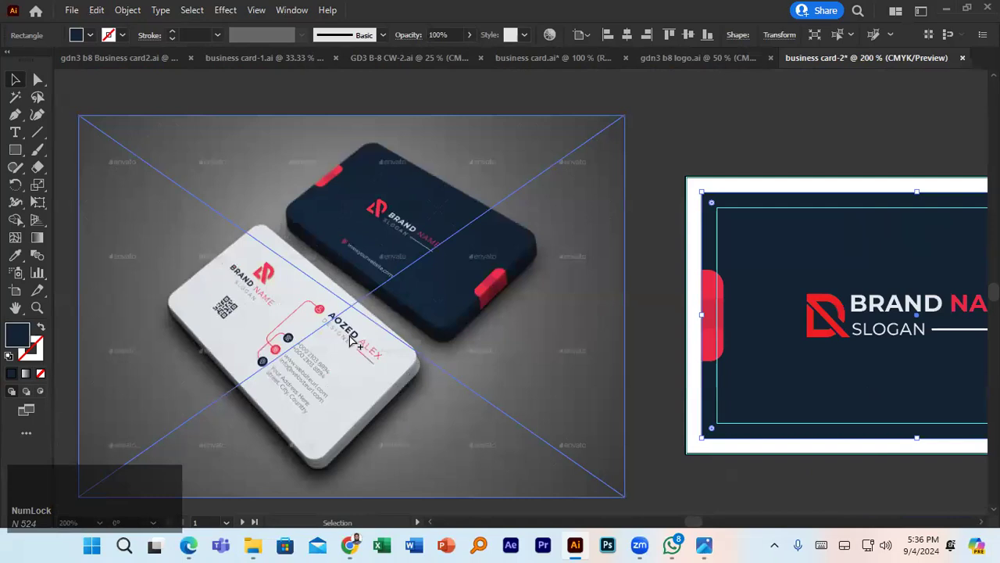
{"action": "left_click", "coordinate": [623, 293]}
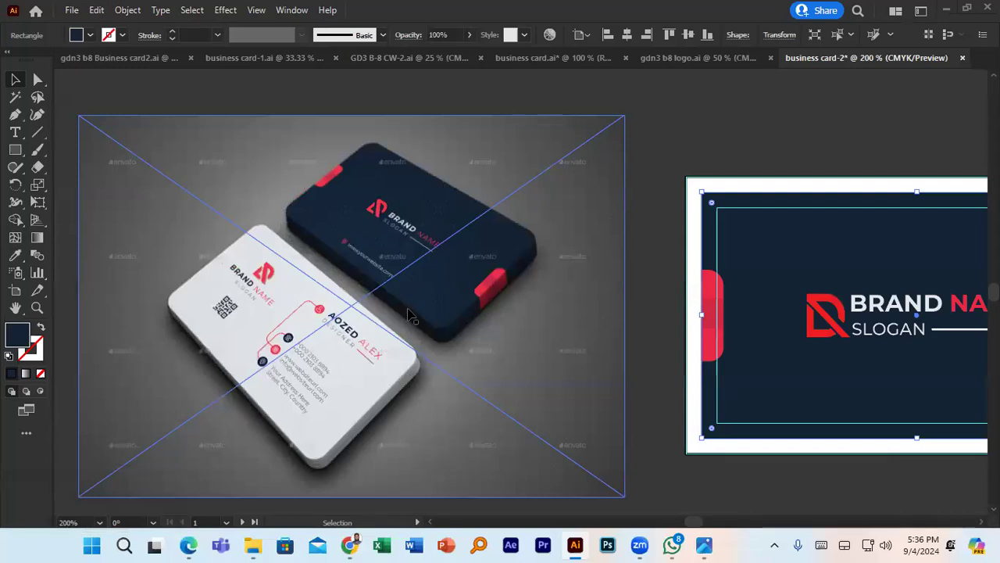
{"action": "scroll", "coordinate": [412, 314], "scroll_direction": "down", "scroll_amount": 2}
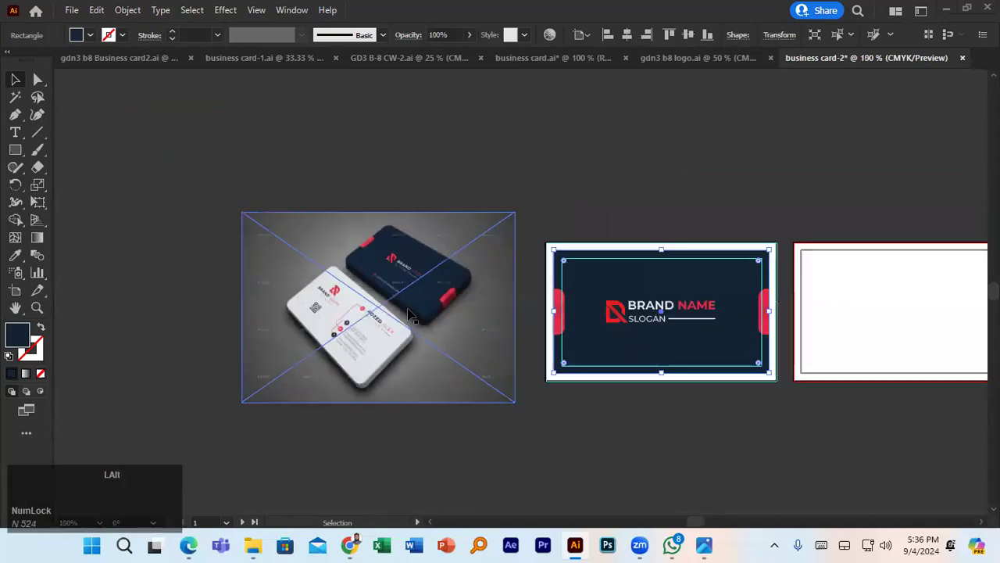
{"action": "scroll", "coordinate": [412, 314], "scroll_direction": "up", "scroll_amount": 2}
{"action": "scroll", "coordinate": [412, 315], "scroll_direction": "down", "scroll_amount": 1}
{"action": "key", "text": "space"}
{"action": "left_click_drag", "start_coordinate": [473, 302], "coordinate": [422, 281]}
{"action": "left_click", "coordinate": [618, 313]}
{"action": "key", "text": "space"}
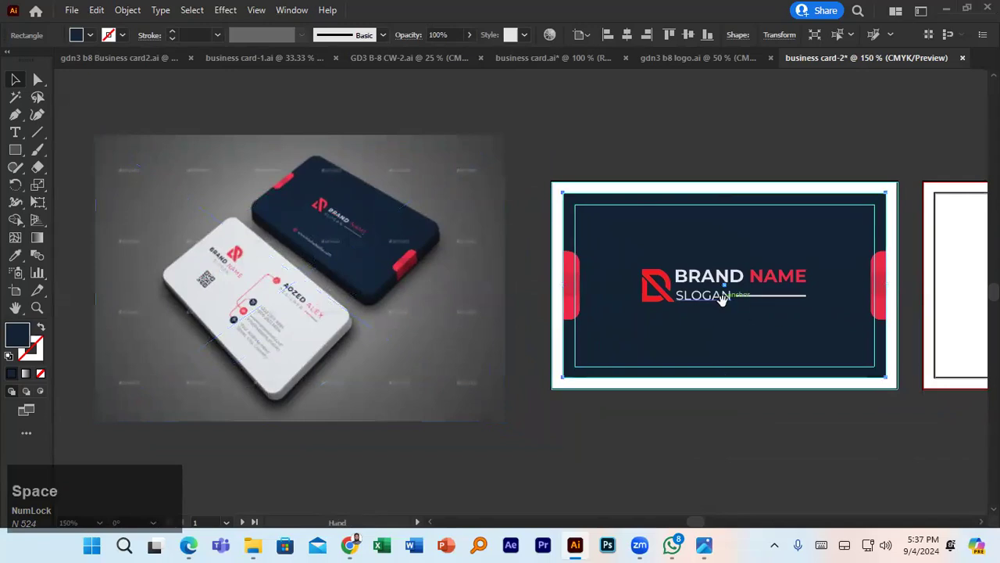
{"action": "left_click_drag", "start_coordinate": [683, 415], "coordinate": [590, 407]}
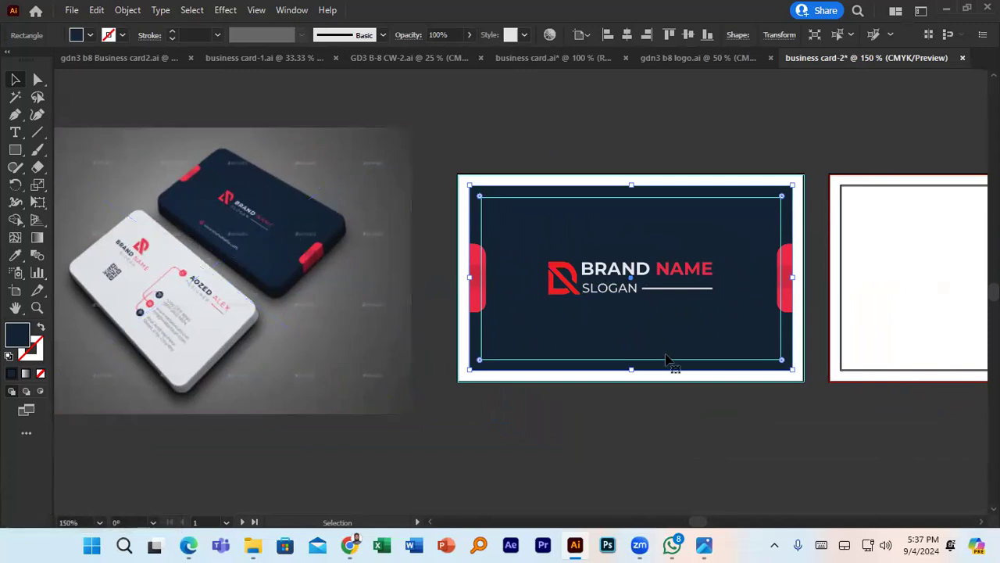
- Drag the world-wide-web globe PNG from the Downloads folder onto the Illustrator canvas
{"action": "left_click", "coordinate": [672, 544]}
{"action": "left_click", "coordinate": [986, 8]}
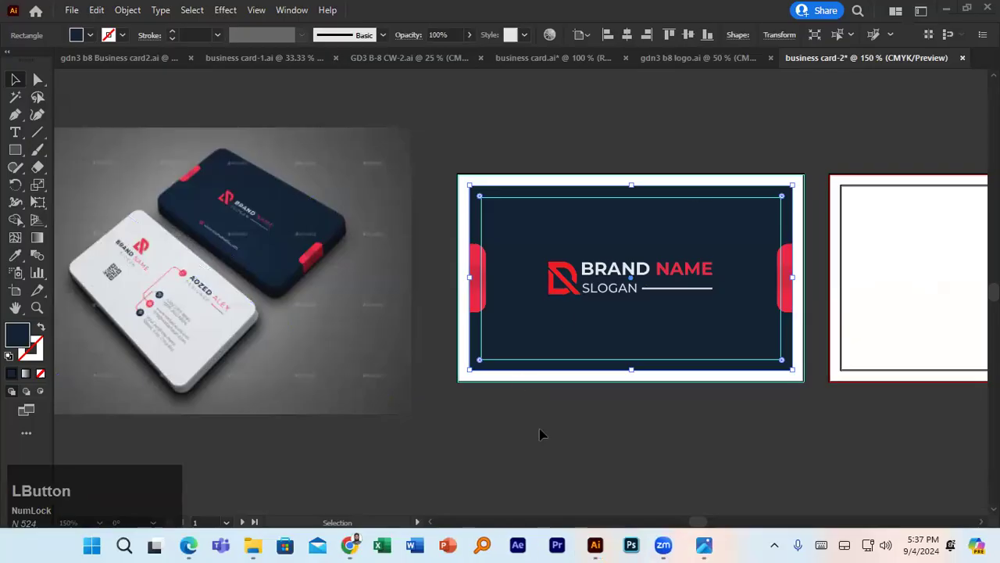
{"action": "left_click", "coordinate": [284, 545]}
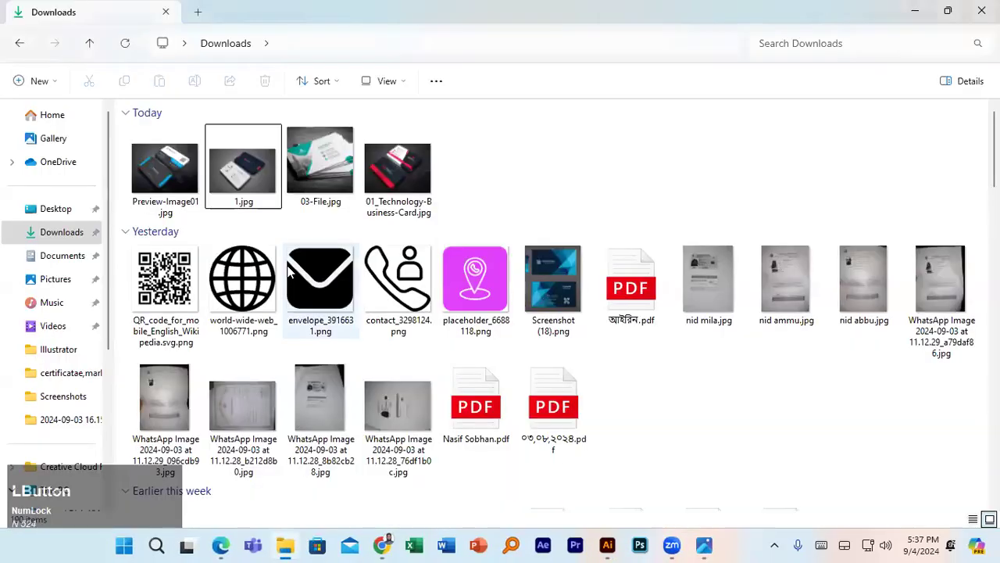
{"action": "left_click", "coordinate": [252, 268]}
{"action": "left_click_drag", "start_coordinate": [252, 268], "coordinate": [617, 380]}
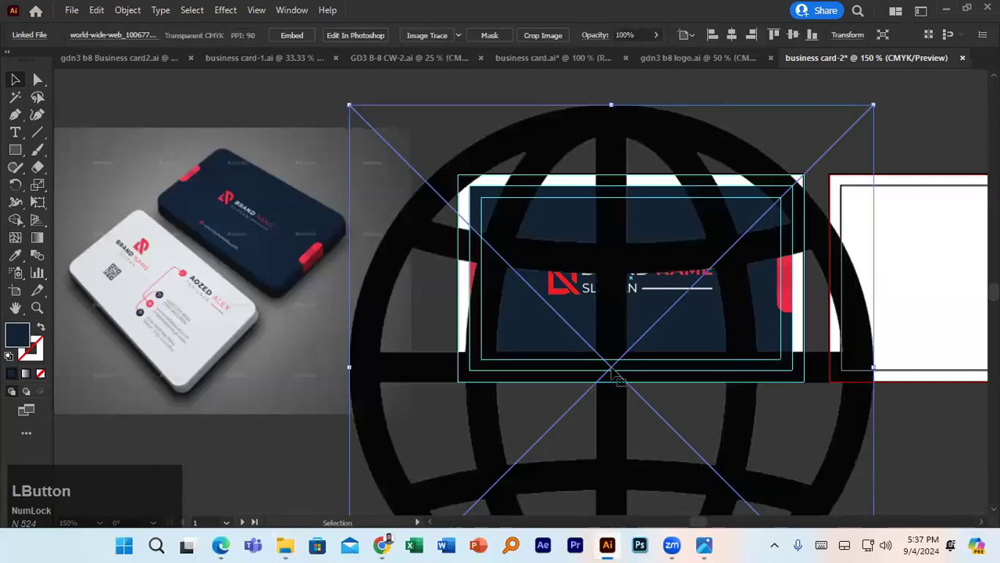
- Shrink the globe, move it below the card, then Image Trace and Expand it
{"action": "left_click_drag", "start_coordinate": [873, 106], "coordinate": [701, 320]}
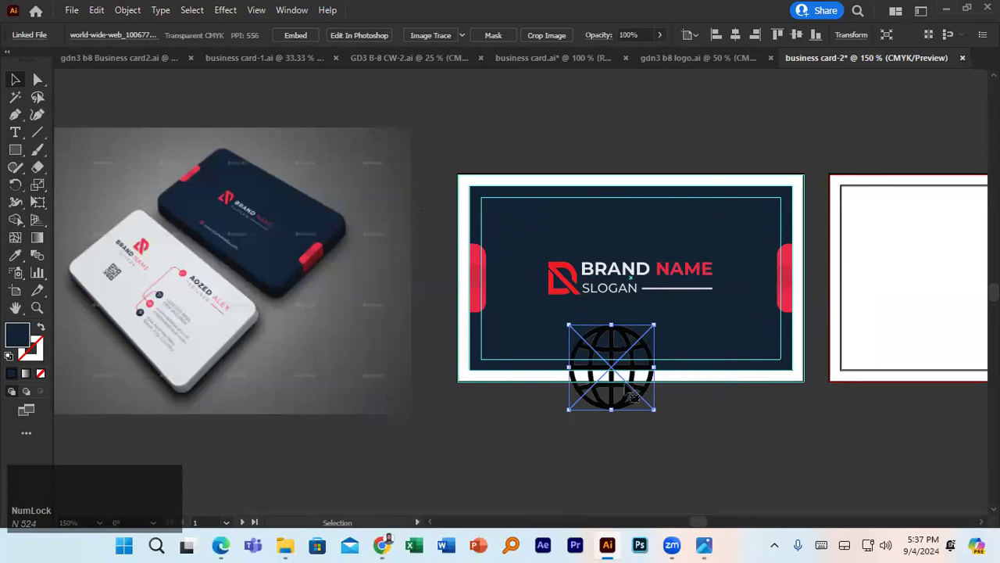
{"action": "left_click_drag", "start_coordinate": [623, 402], "coordinate": [617, 425]}
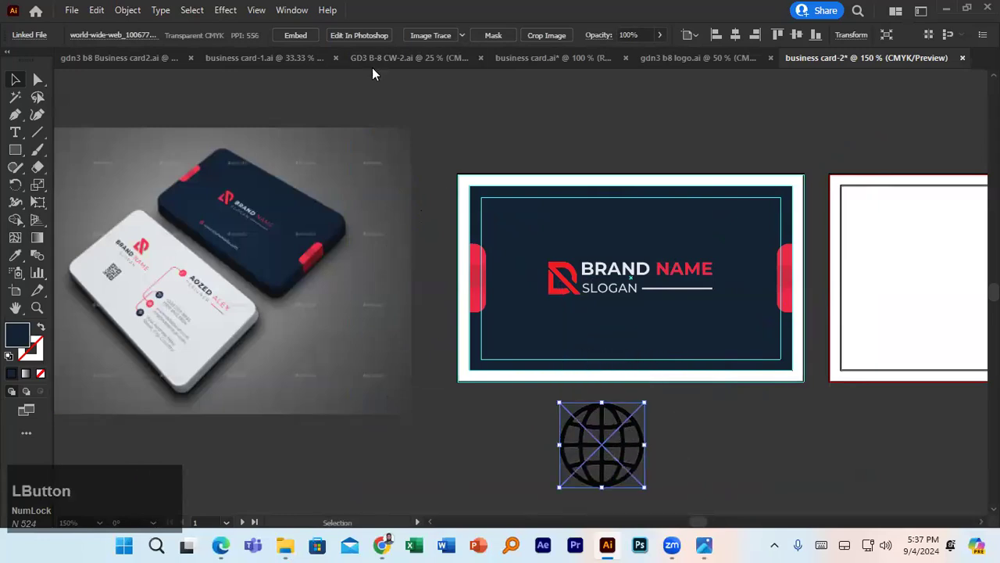
{"action": "left_click", "coordinate": [454, 32]}
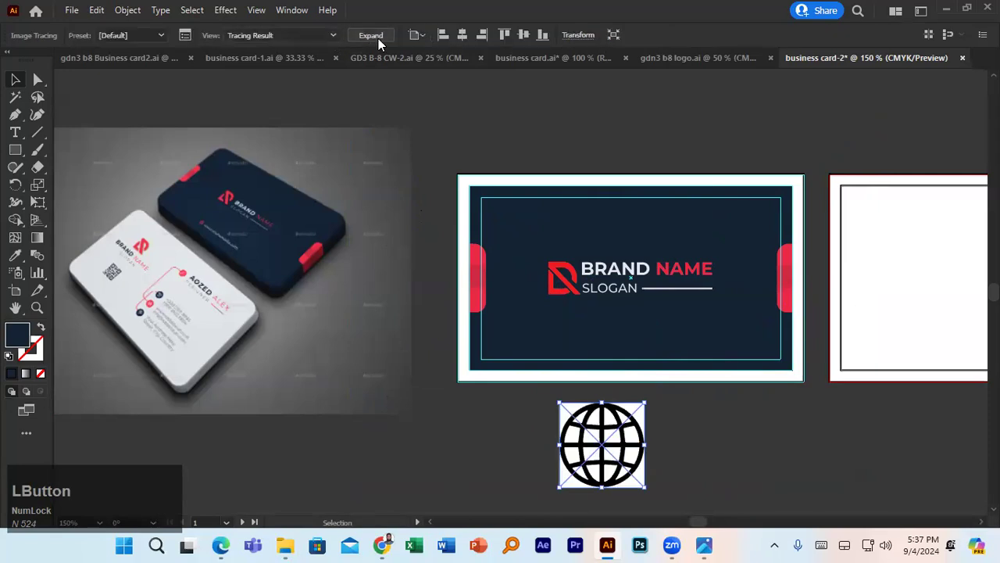
{"action": "left_click", "coordinate": [378, 36]}
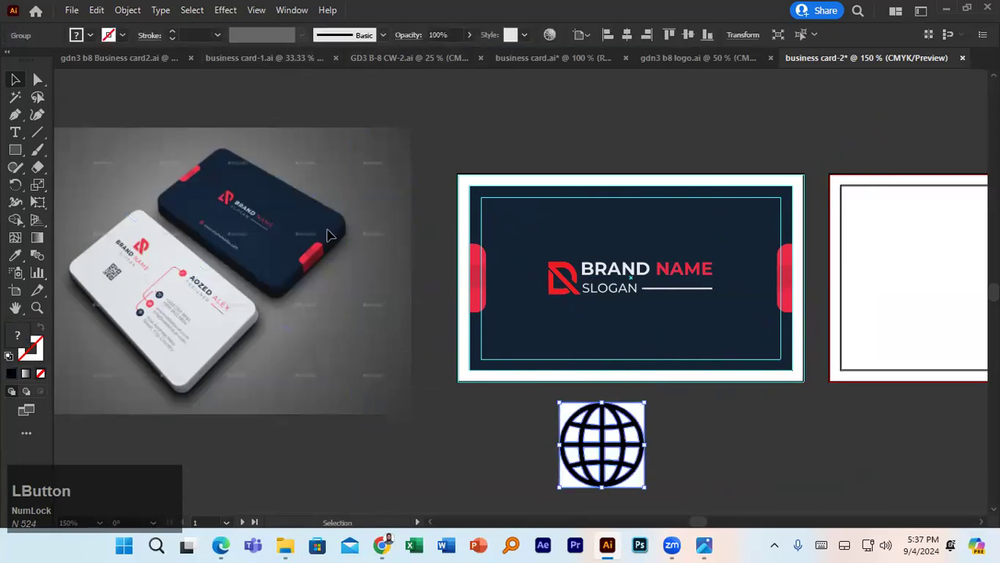
- Delete the globe's white background with the Magic Wand and move the icon just below the card
{"action": "left_click", "coordinate": [17, 98]}
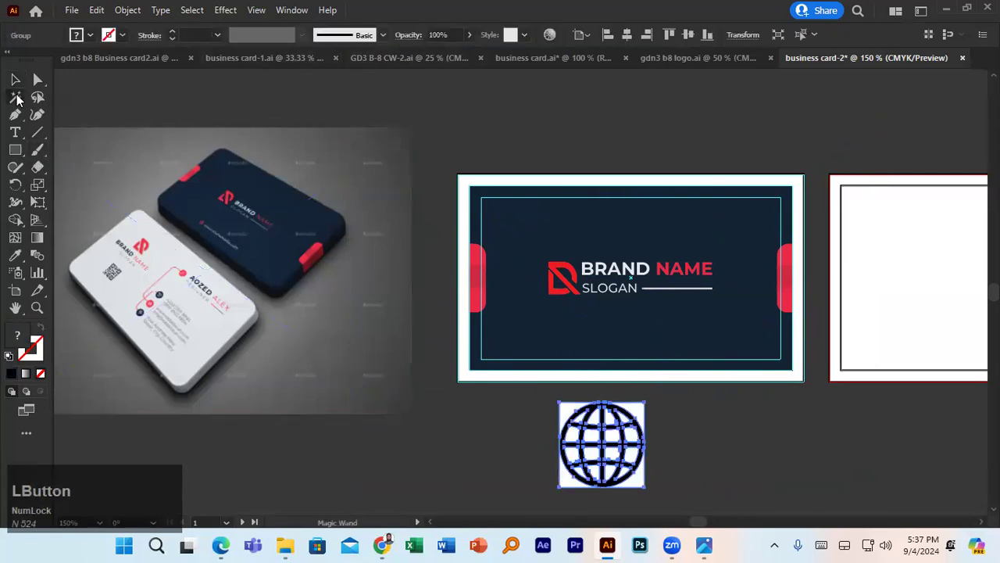
{"action": "left_click", "coordinate": [638, 405]}
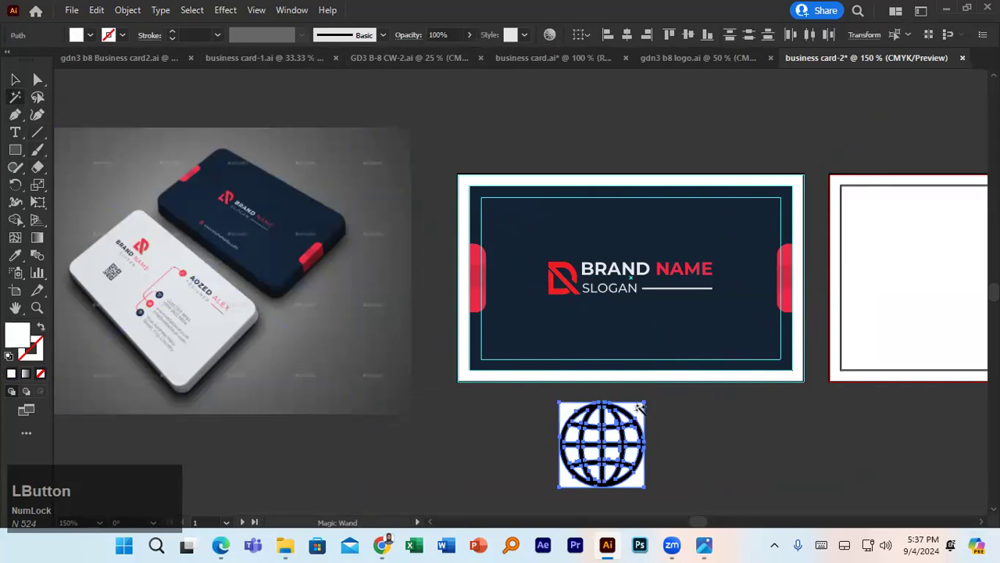
{"action": "key", "text": "Delete"}
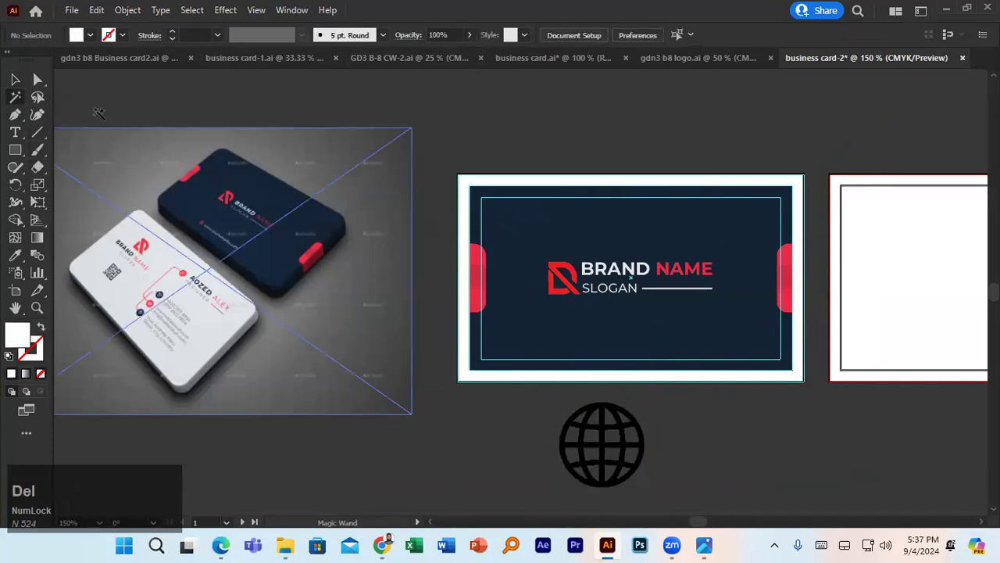
{"action": "left_click", "coordinate": [15, 79]}
{"action": "left_click", "coordinate": [637, 424]}
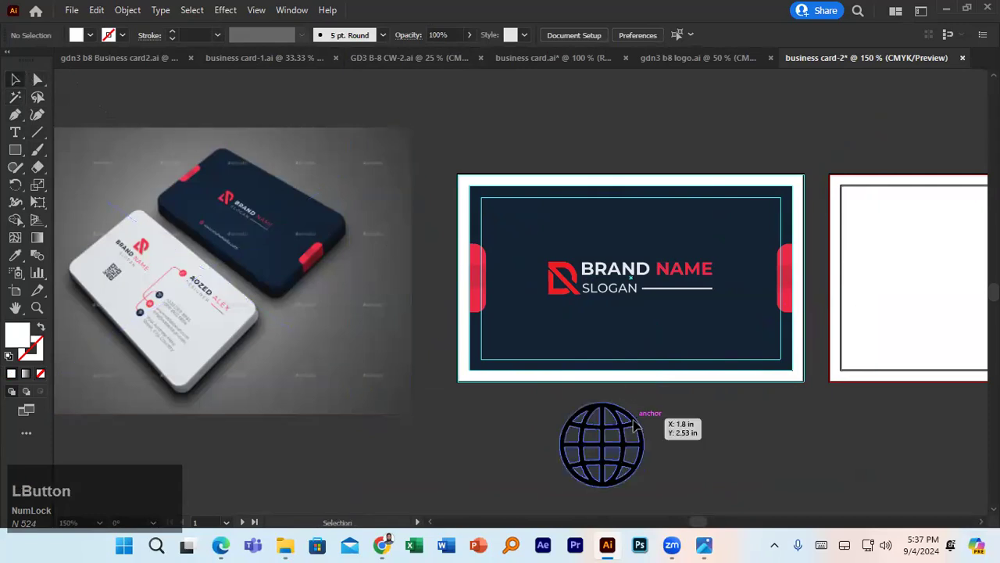
{"action": "left_click_drag", "start_coordinate": [633, 419], "coordinate": [632, 403]}
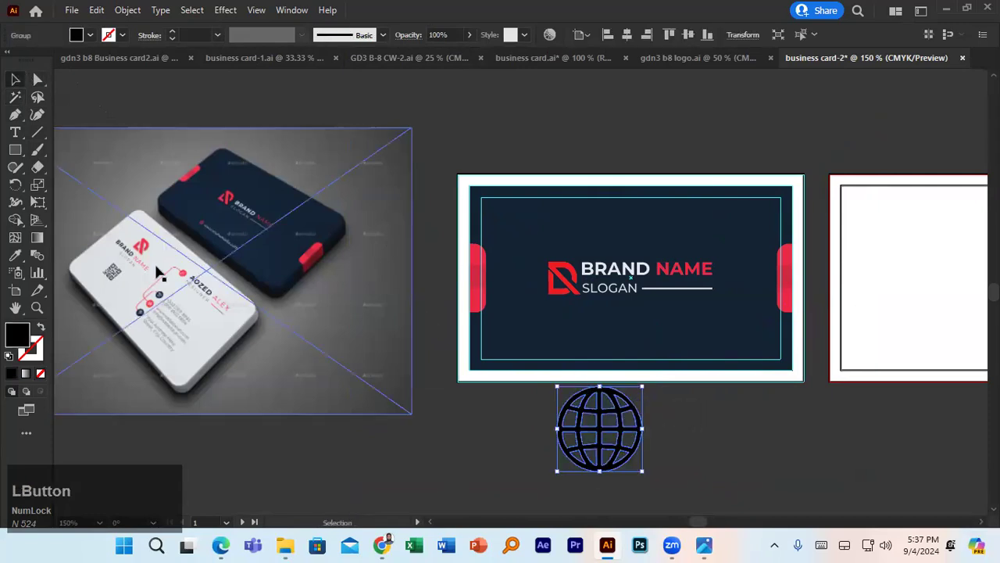
- Colour the globe with the side tab's red and shrink it to about 0.2 in
{"action": "left_click", "coordinate": [19, 254]}
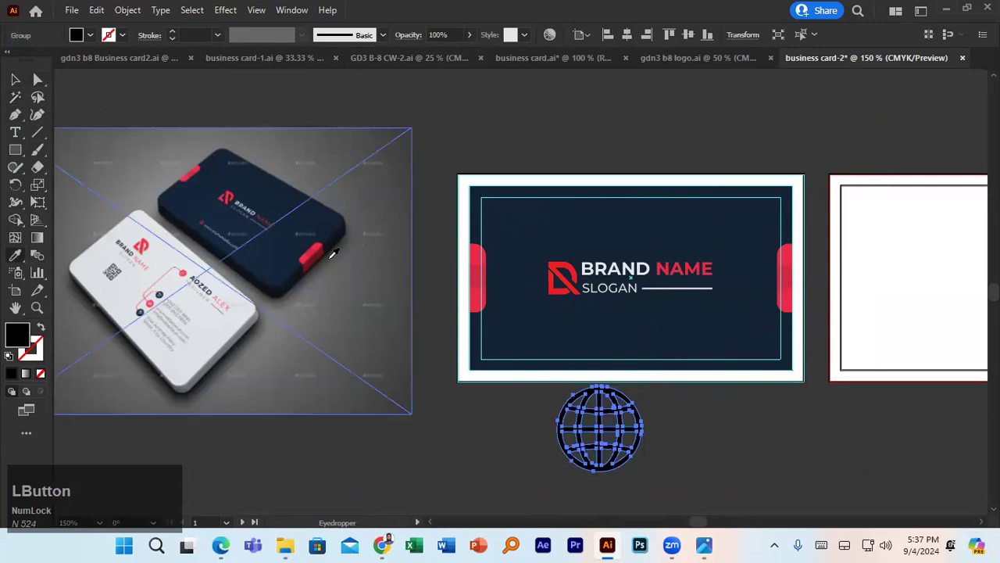
{"action": "left_click", "coordinate": [479, 271]}
{"action": "left_click", "coordinate": [16, 79]}
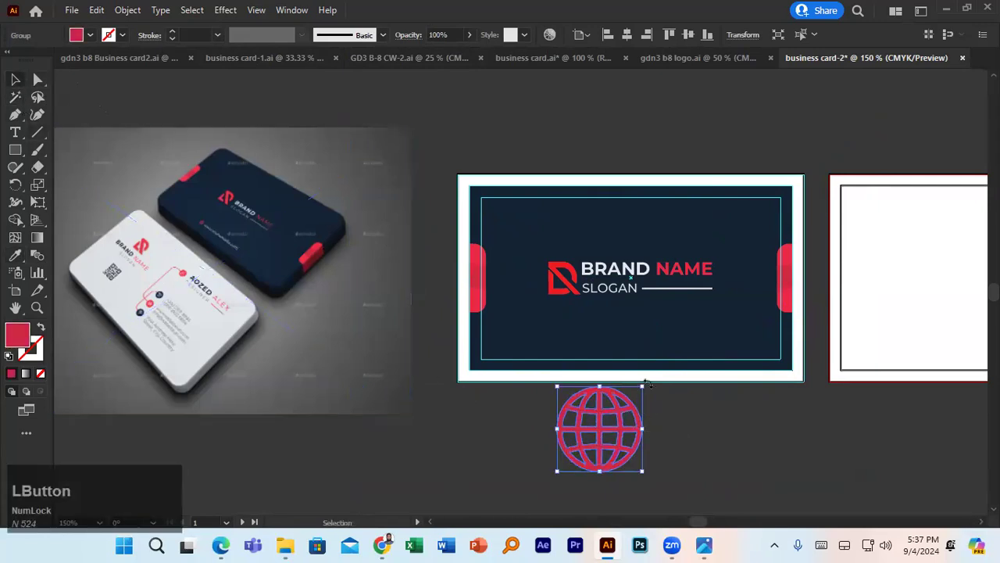
{"action": "left_click_drag", "start_coordinate": [646, 381], "coordinate": [597, 333]}
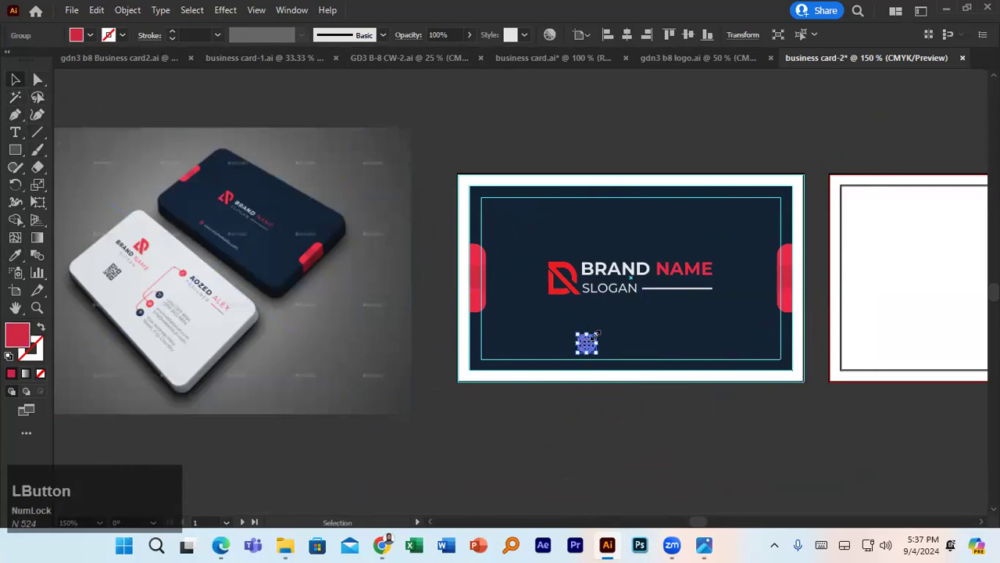
- Add the web address text abcd.com right of the globe and colour it white
{"action": "left_click", "coordinate": [14, 132]}
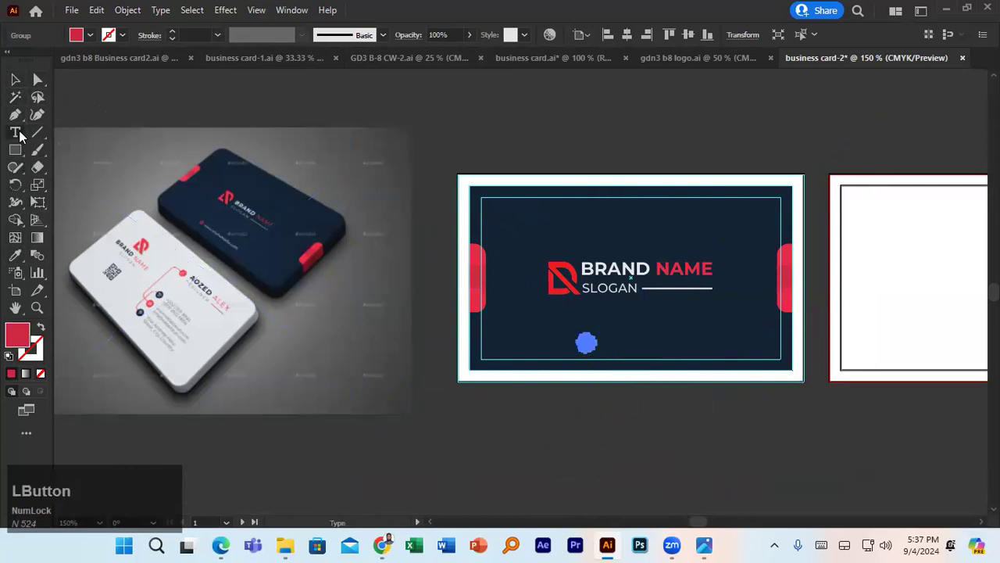
{"action": "left_click", "coordinate": [614, 339]}
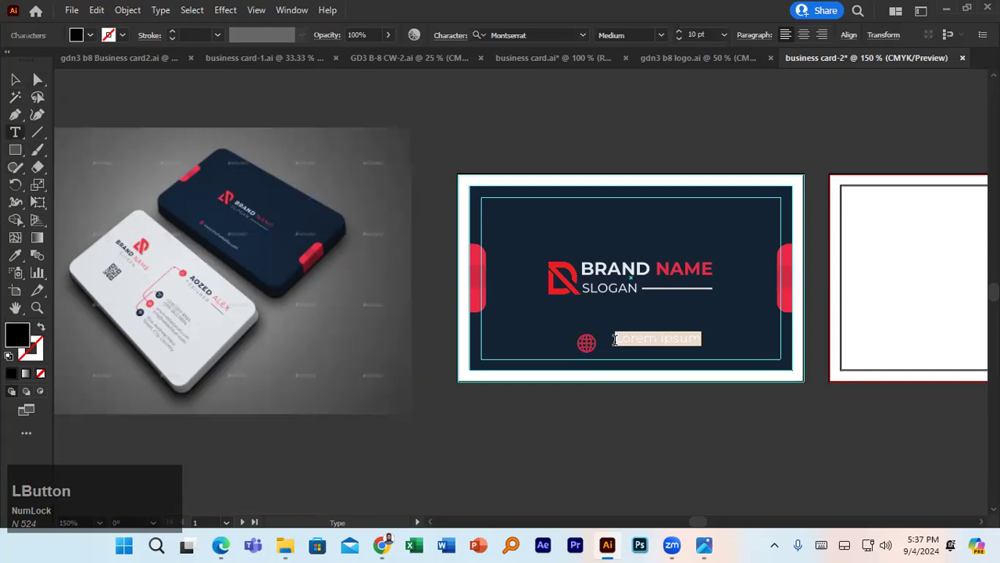
{"action": "type", "text": "abcsd.com"}
{"action": "left_click_drag", "start_coordinate": [618, 339], "coordinate": [679, 339]}
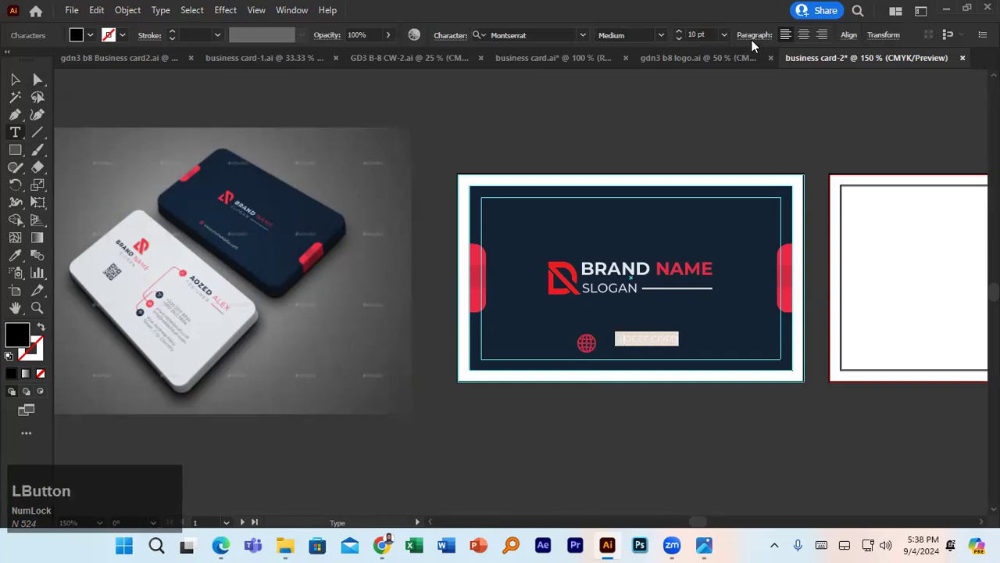
{"action": "left_click", "coordinate": [78, 36]}
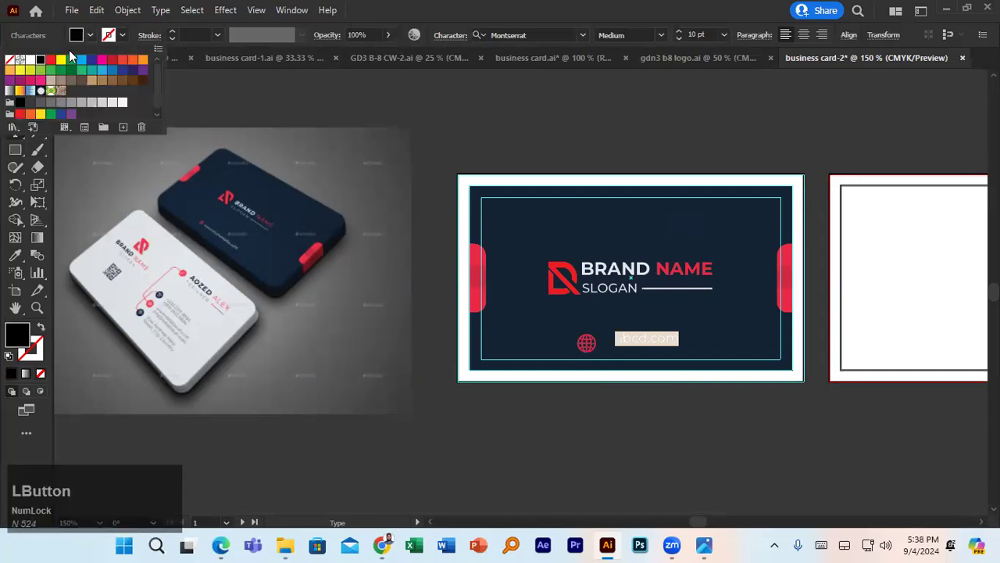
{"action": "left_click", "coordinate": [31, 60]}
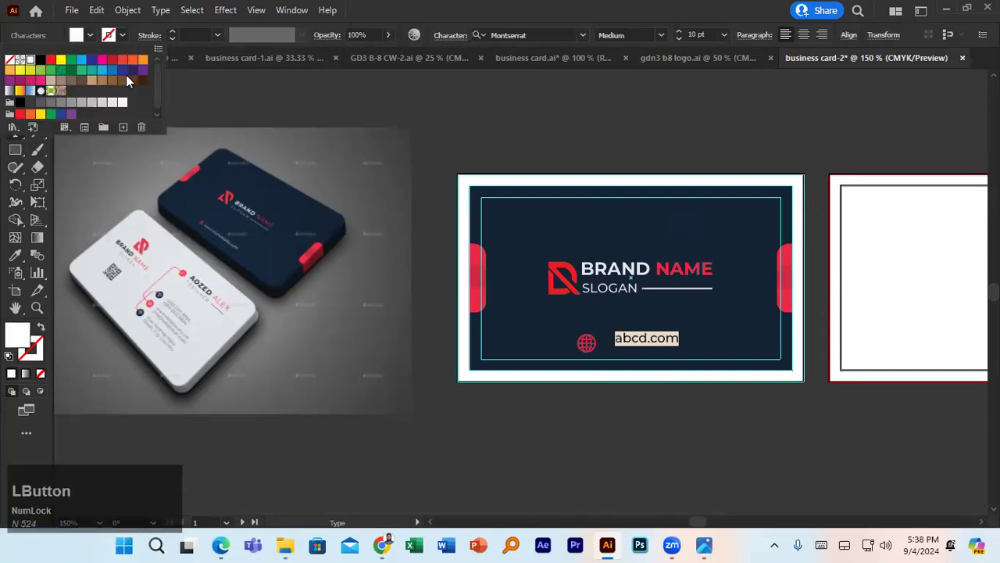
{"action": "left_click", "coordinate": [195, 93]}
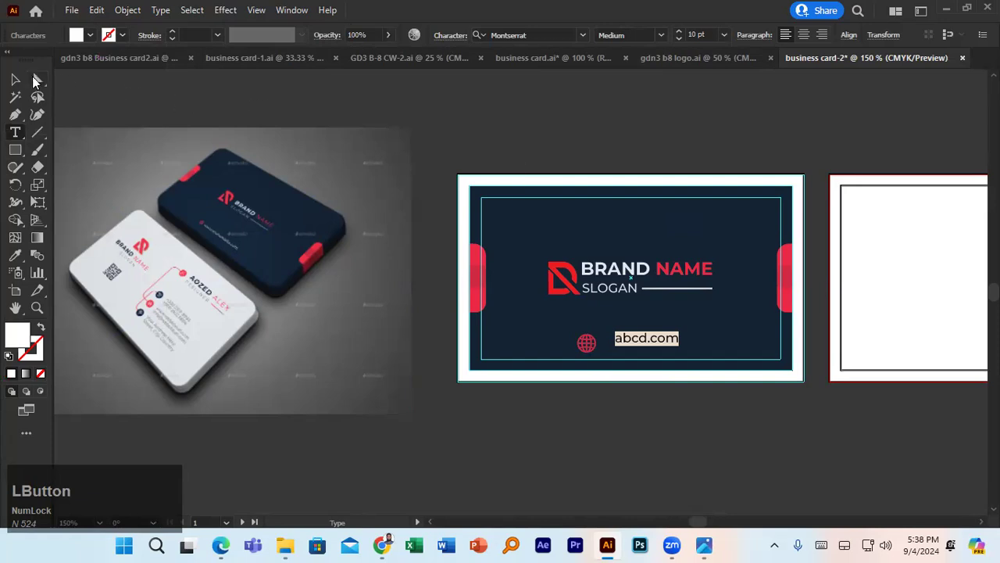
{"action": "key", "text": "Escape"}
{"action": "left_click", "coordinate": [493, 137]}
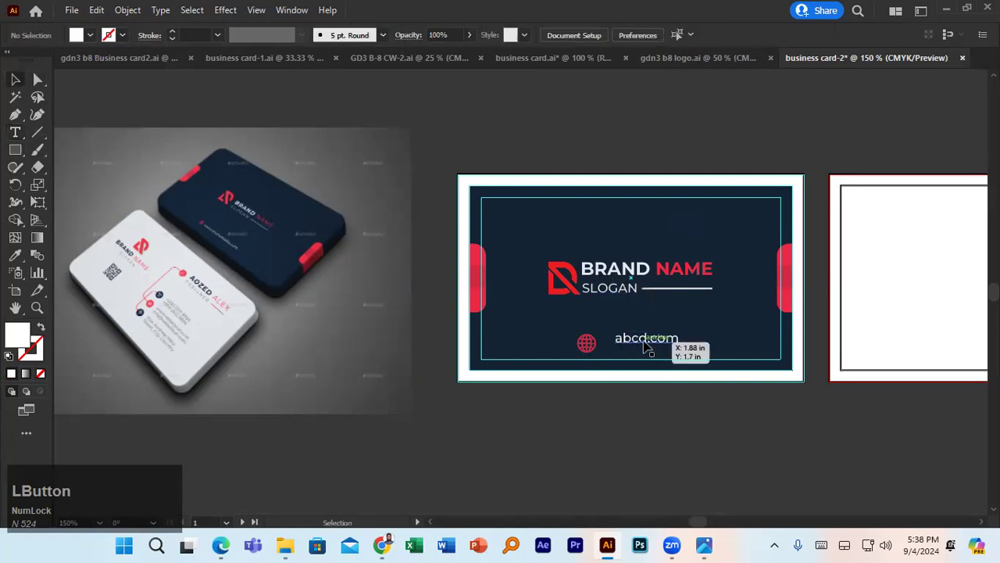
- Set abcd.com to 8 pt and move it slightly lower beside the globe
{"action": "double_click", "coordinate": [645, 342]}
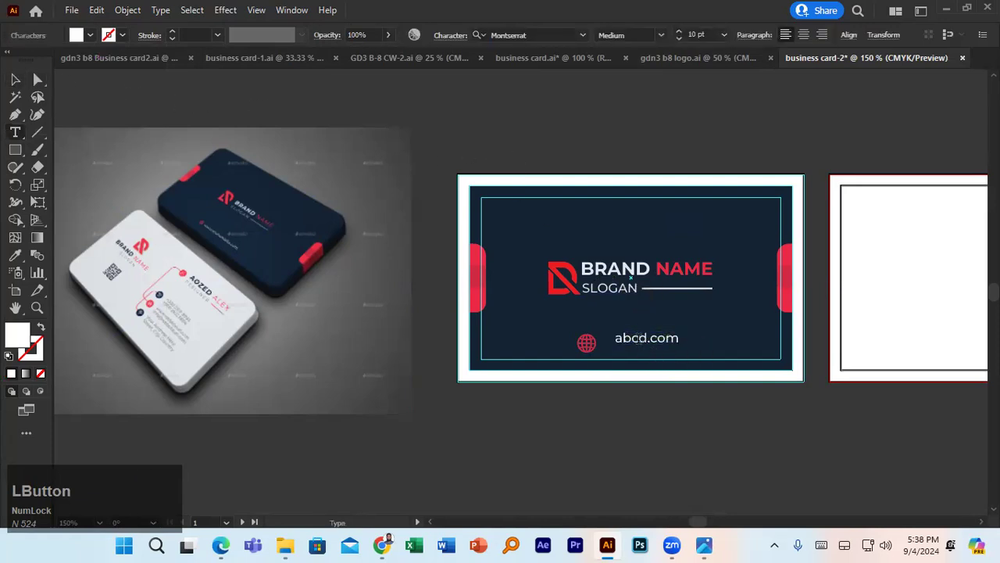
{"action": "triple_click", "coordinate": [640, 338]}
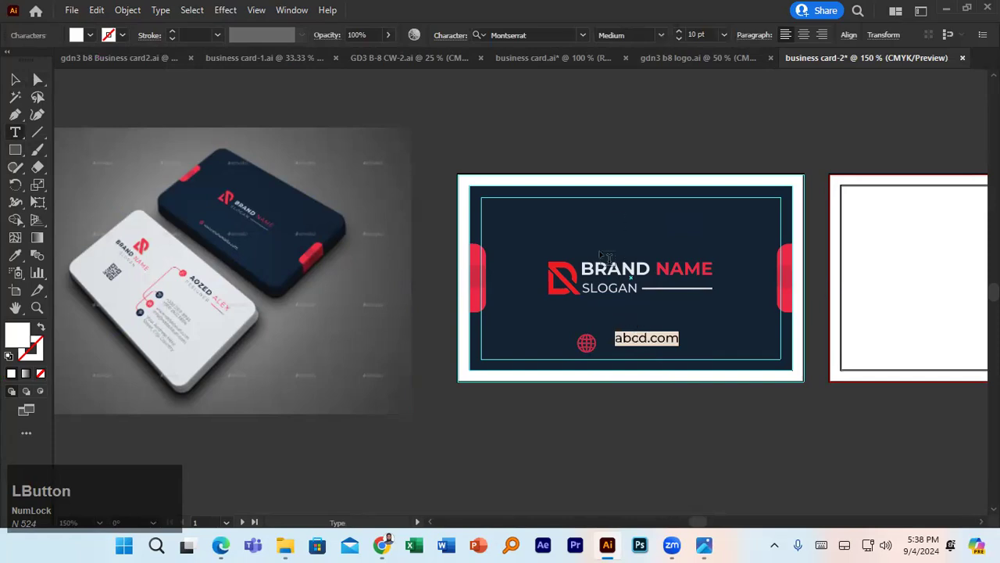
{"action": "left_click", "coordinate": [679, 37]}
{"action": "left_click", "coordinate": [679, 37]}
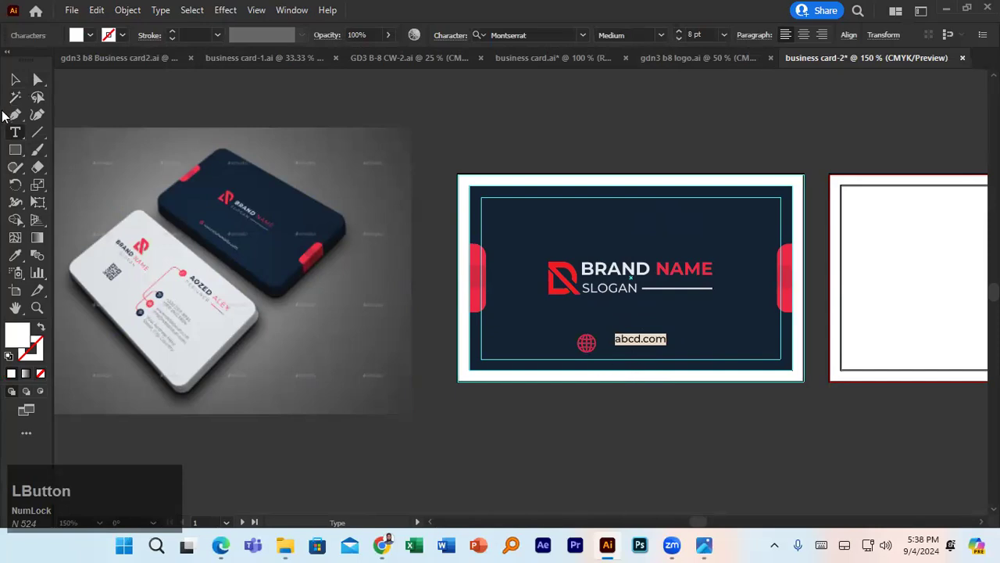
{"action": "left_click", "coordinate": [14, 81]}
{"action": "left_click", "coordinate": [649, 401]}
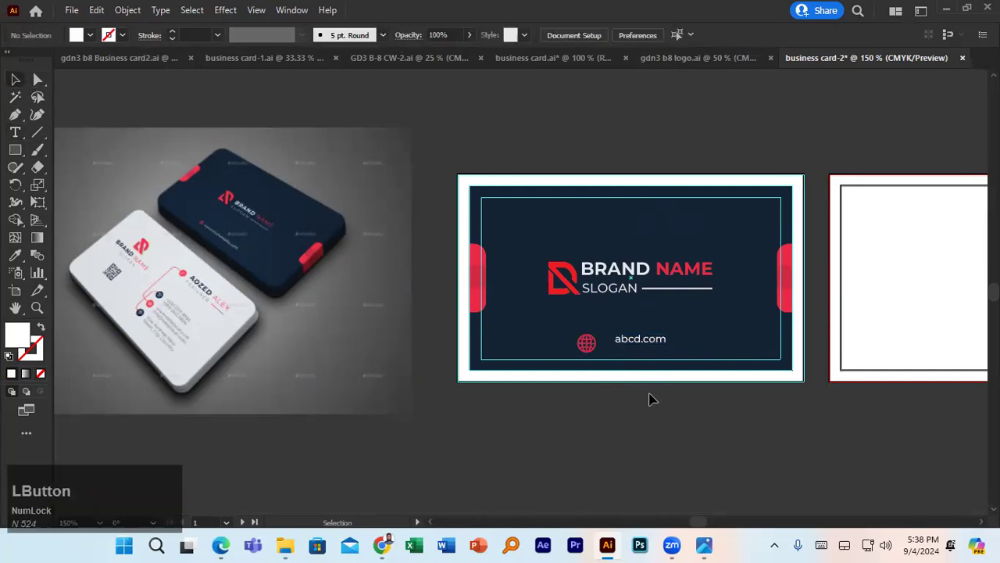
{"action": "left_click_drag", "start_coordinate": [648, 346], "coordinate": [614, 350]}
- Place the globe next to abcd.com and vertically centre the two, using the text as key object
{"action": "left_click", "coordinate": [586, 344]}
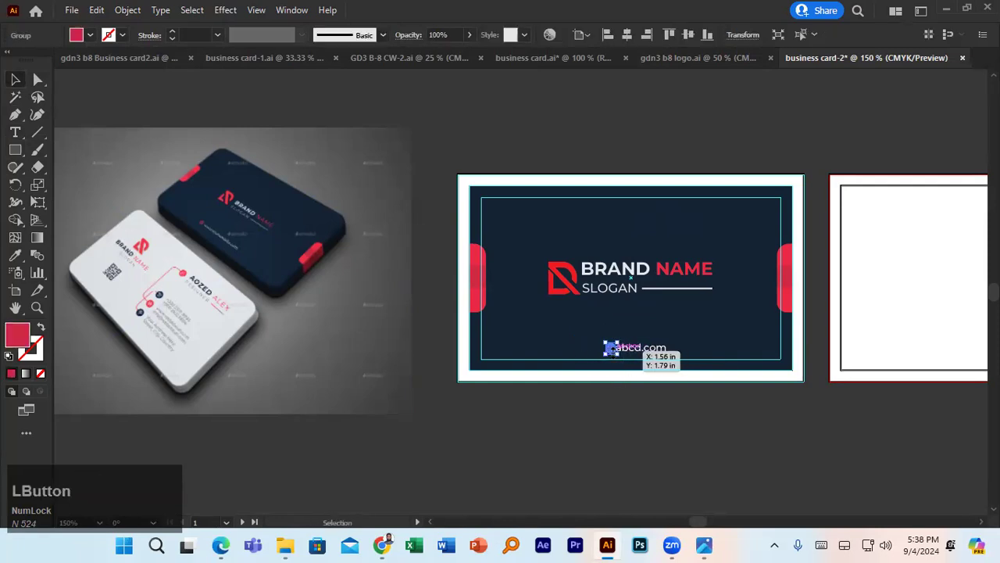
{"action": "scroll", "coordinate": [619, 381], "scroll_direction": "up", "scroll_amount": 3}
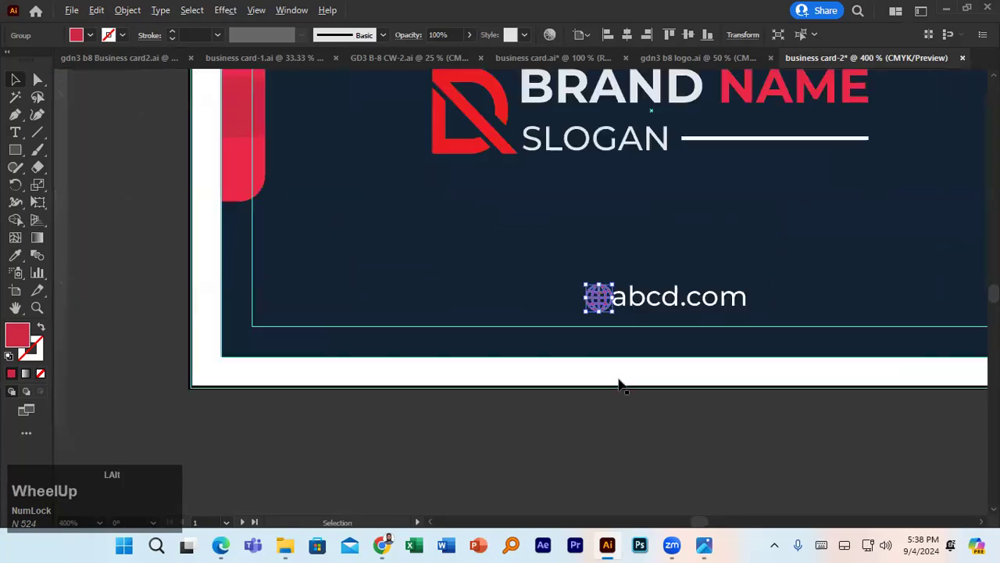
{"action": "left_click_drag", "start_coordinate": [600, 304], "coordinate": [583, 302]}
{"action": "left_click", "coordinate": [617, 300]}
{"action": "left_click", "coordinate": [580, 297], "text": "shift"}
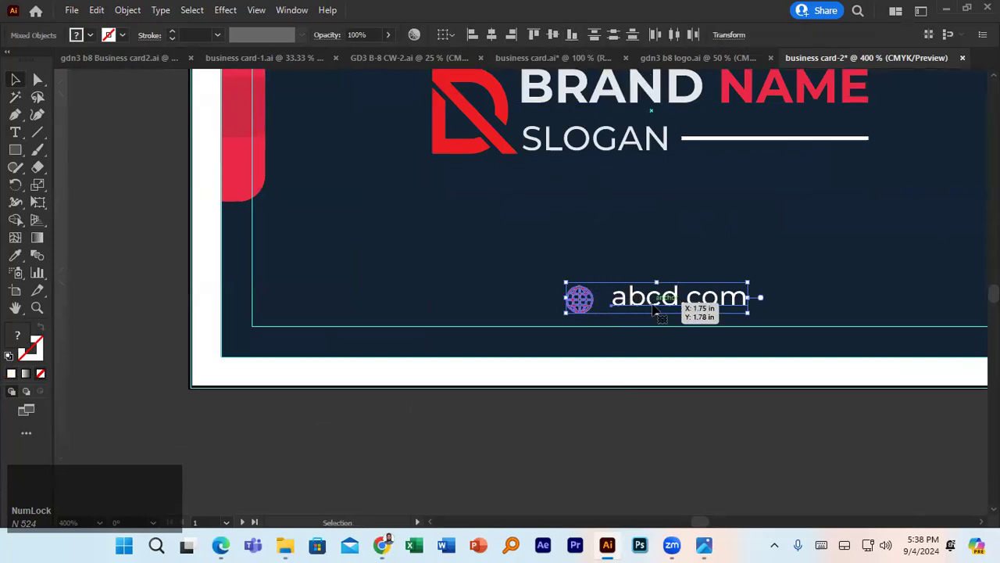
{"action": "left_click", "coordinate": [655, 303]}
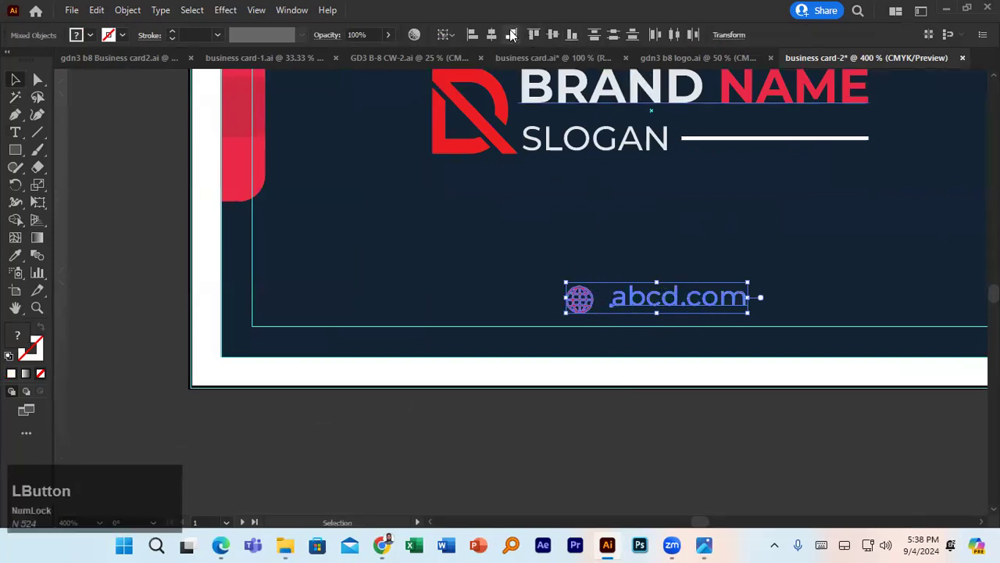
{"action": "left_click", "coordinate": [554, 35]}
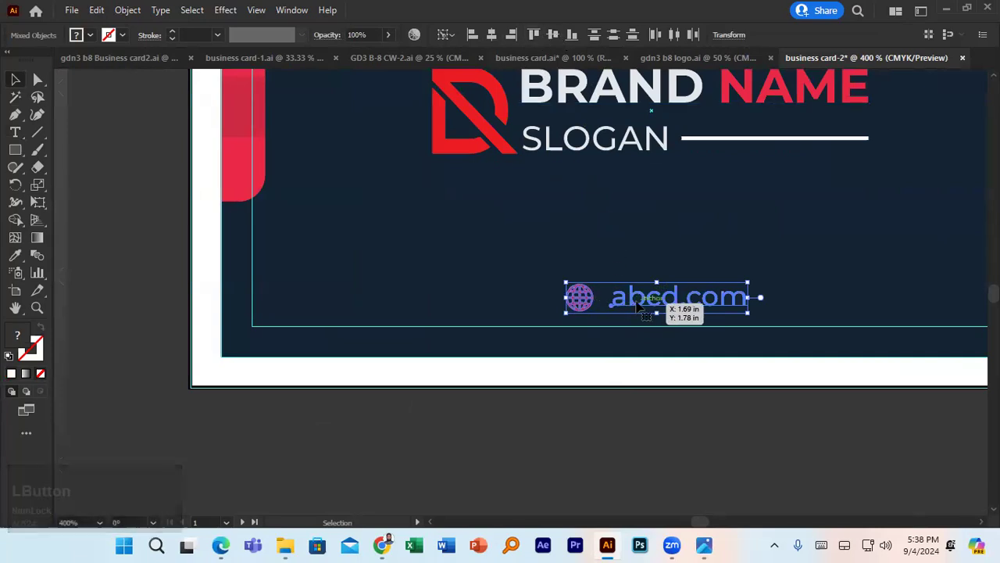
- Centre the globe and web address pair horizontally on the navy card background
{"action": "key", "text": "a"}
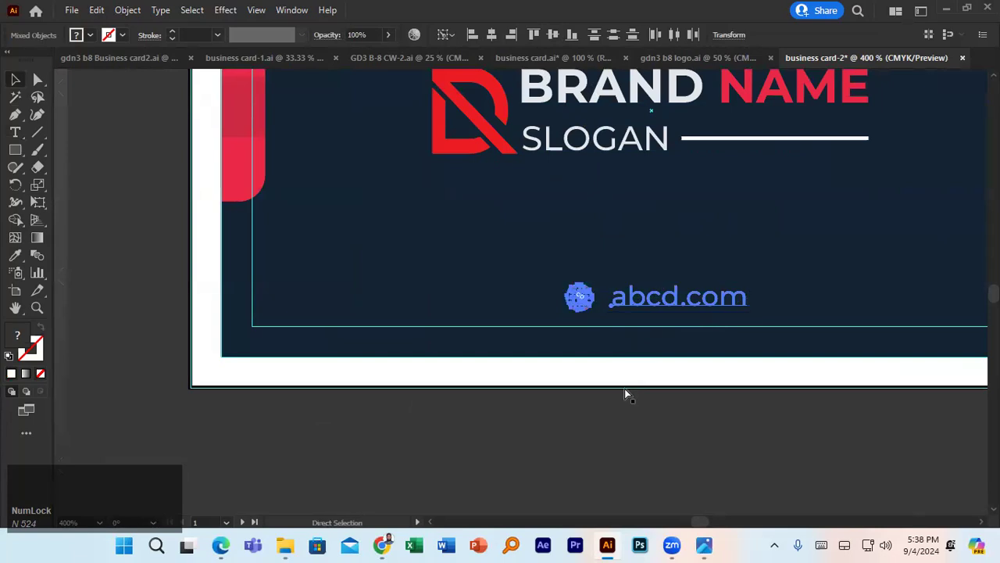
{"action": "key", "text": "v"}
{"action": "left_click", "coordinate": [627, 393]}
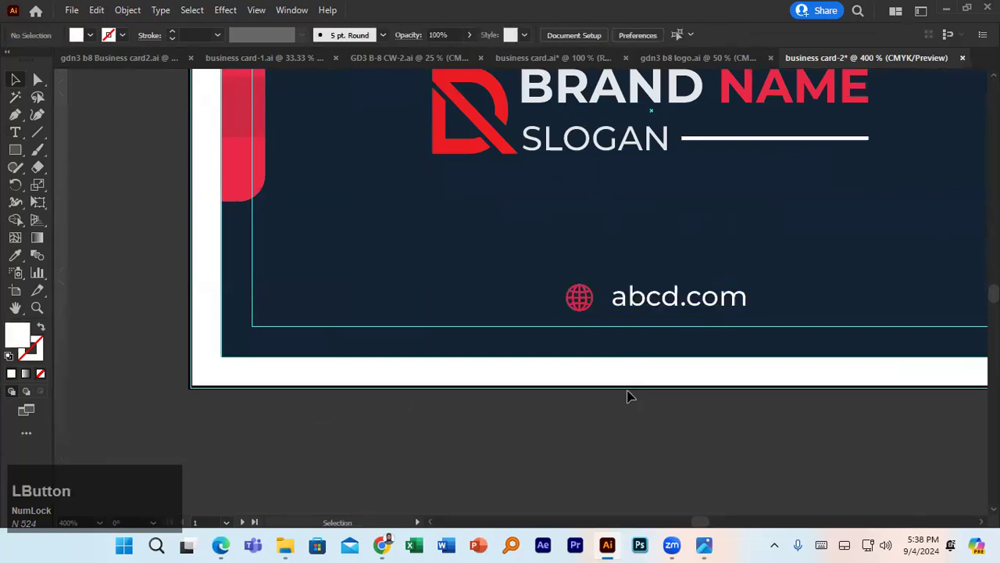
{"action": "left_click", "coordinate": [621, 300]}
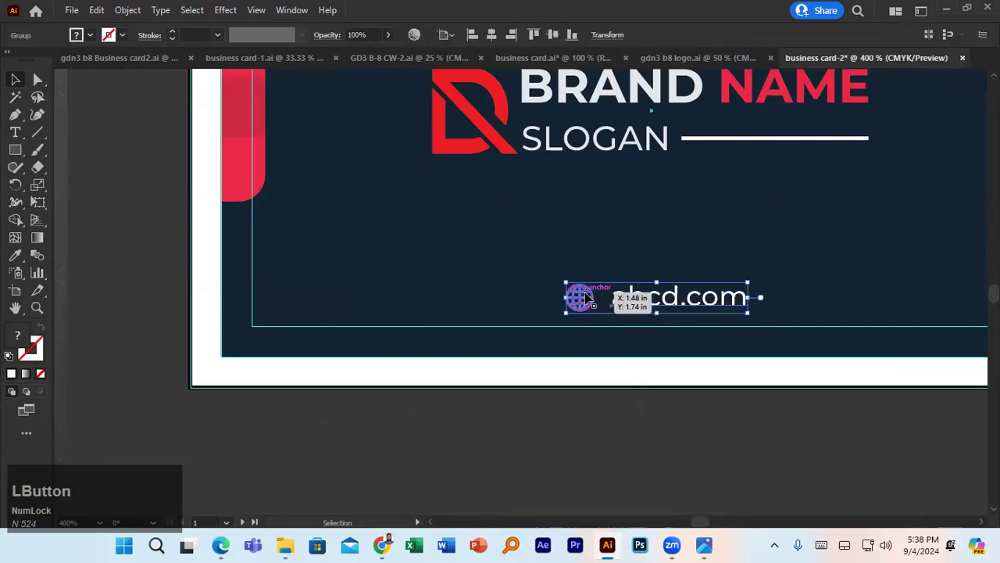
{"action": "left_click", "coordinate": [441, 259], "text": "shift"}
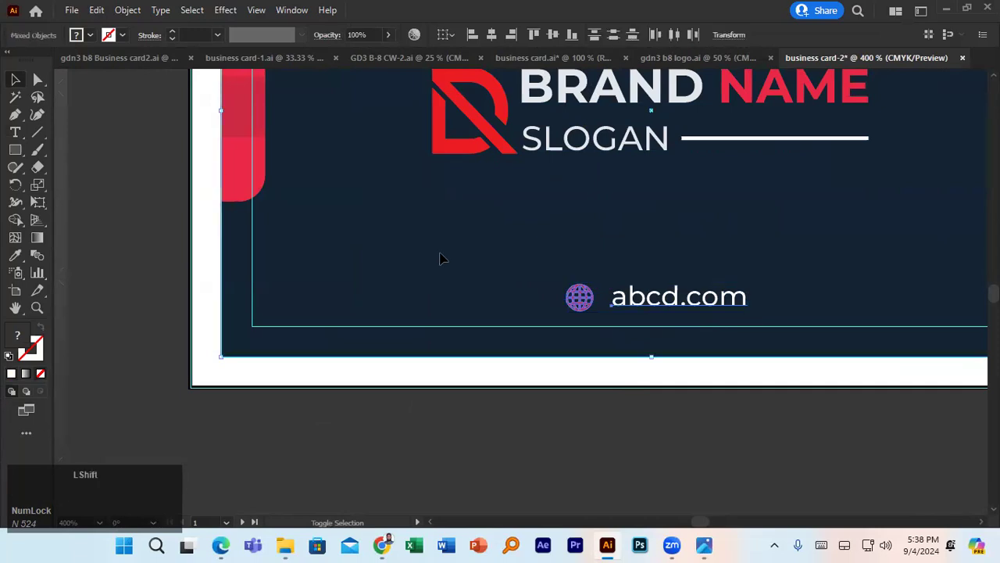
{"action": "left_click", "coordinate": [397, 271]}
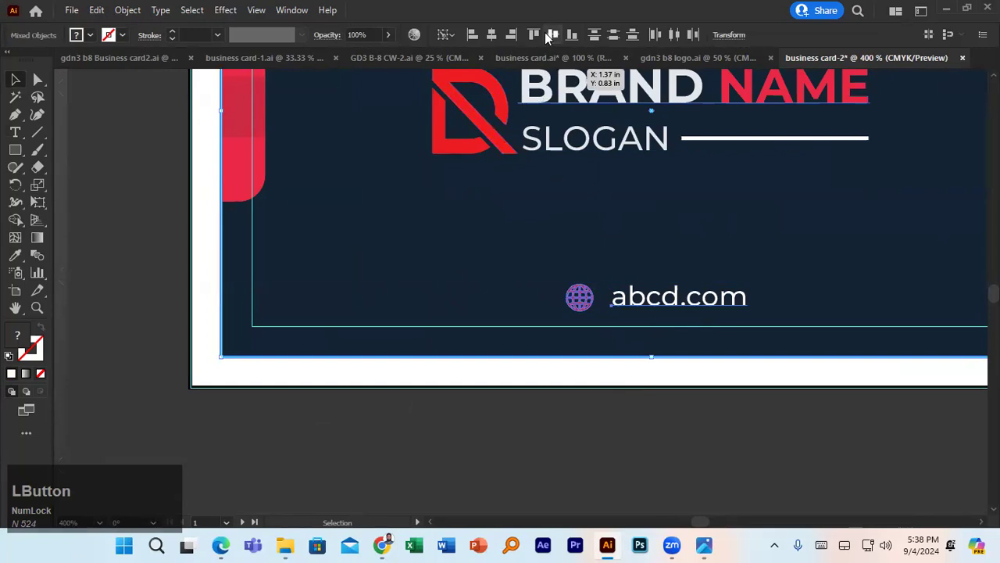
{"action": "left_click", "coordinate": [494, 35]}
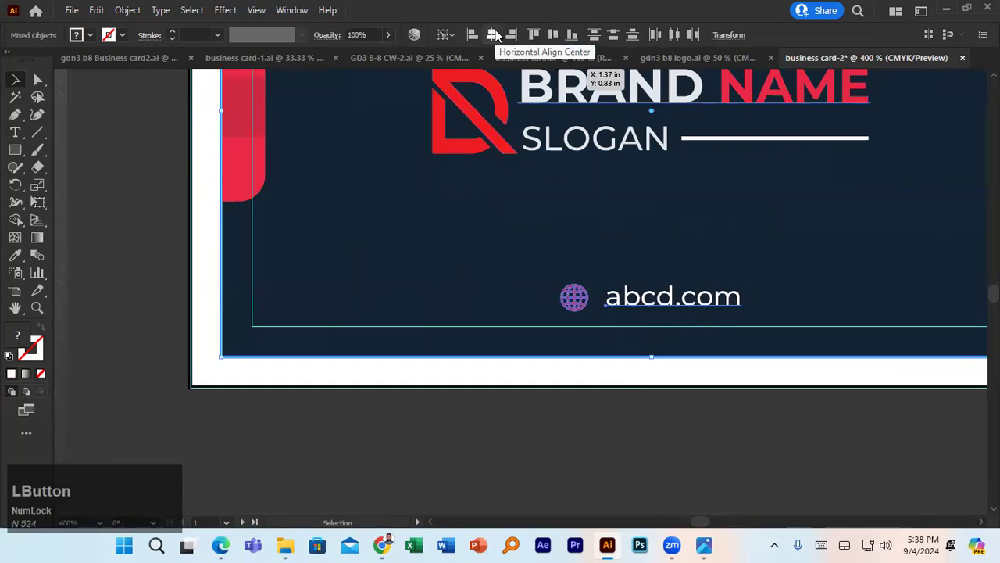
- Lower the globe and abcd.com pair slightly toward the card's bottom edge, keeping it centred
{"action": "left_click", "coordinate": [637, 300]}
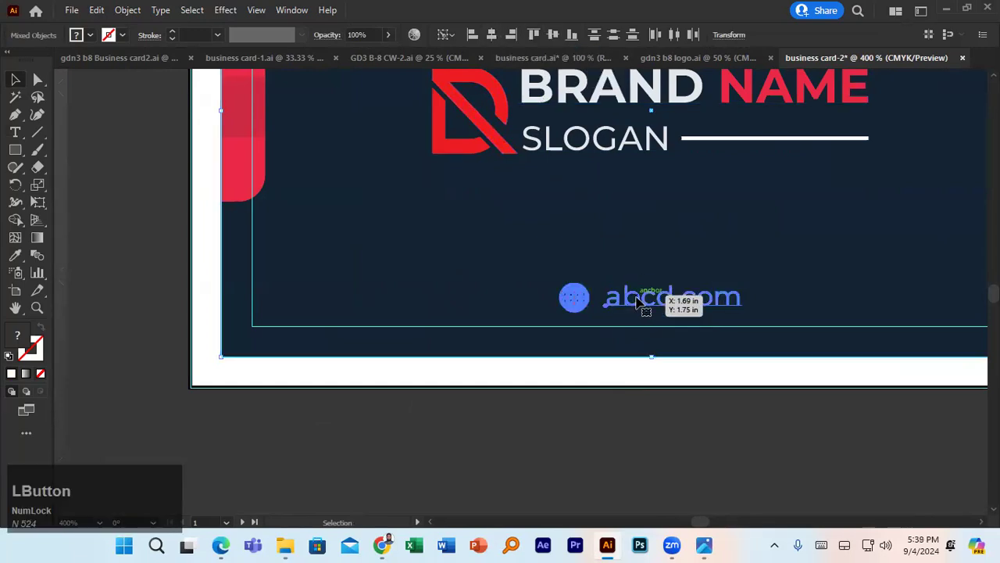
{"action": "key", "text": "Down"}
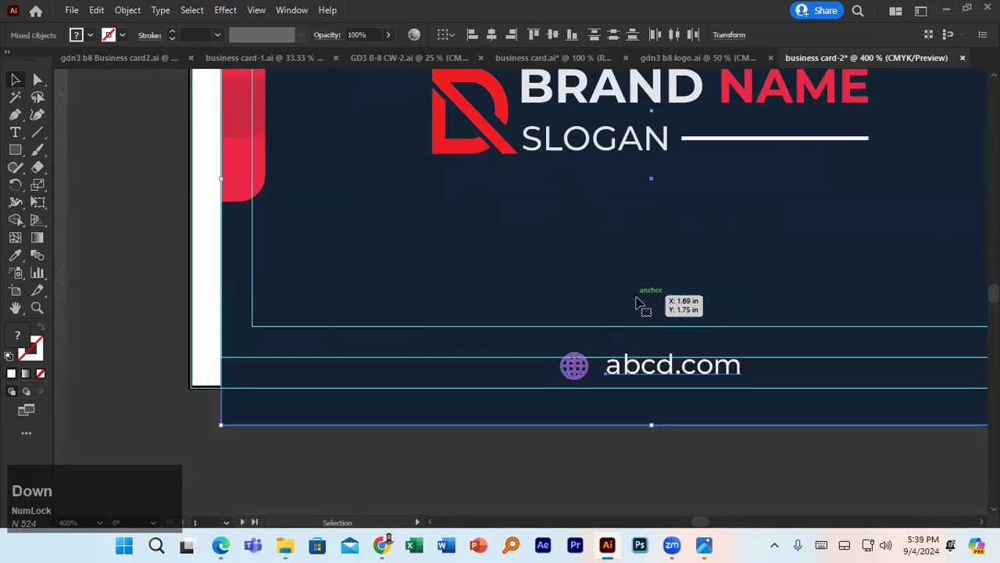
{"action": "key", "text": "ctrl+z"}
{"action": "left_click", "coordinate": [639, 425]}
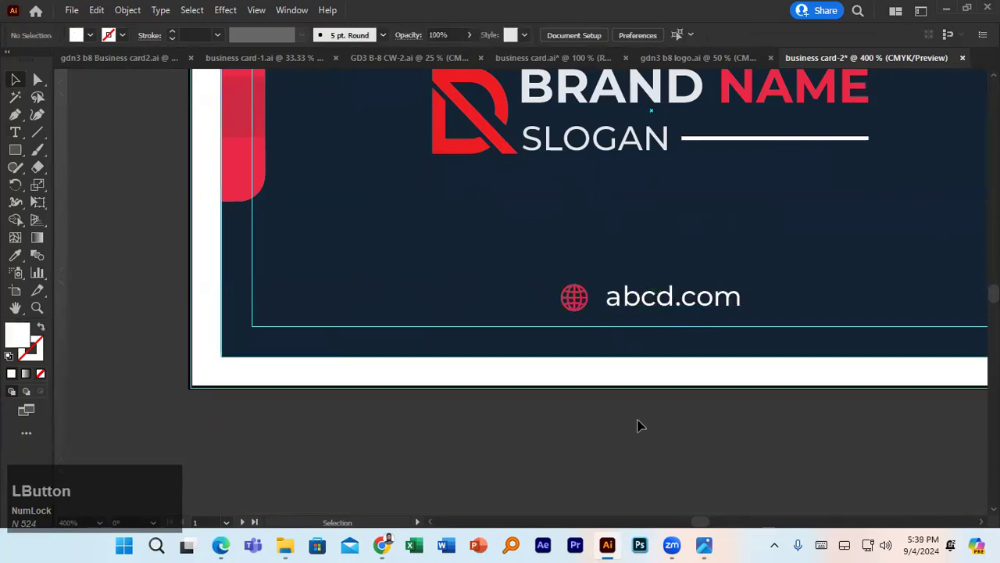
{"action": "left_click", "coordinate": [642, 301]}
{"action": "key", "text": "Down"}
{"action": "key", "text": "Up"}
{"action": "left_click_drag", "start_coordinate": [641, 296], "coordinate": [646, 311]}
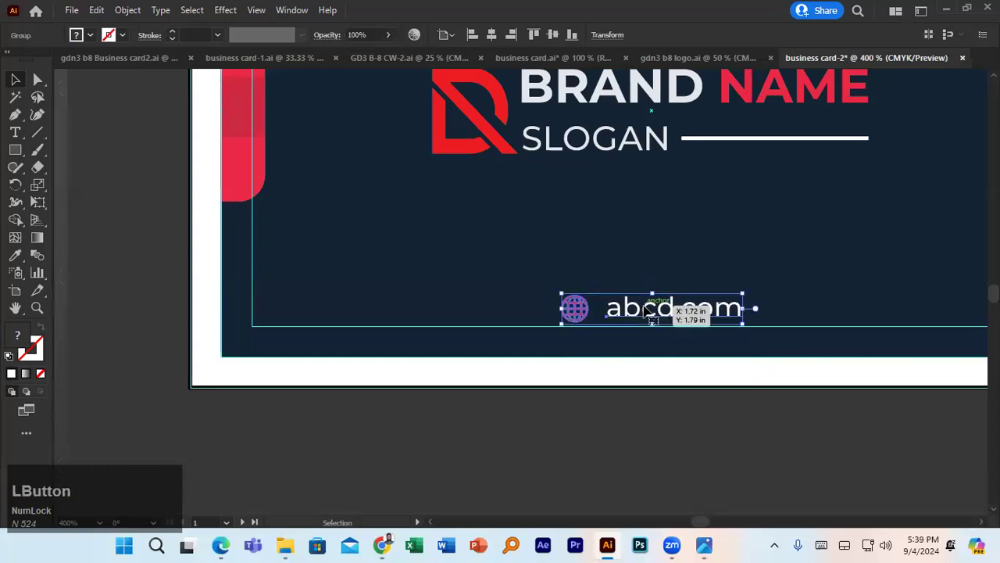
{"action": "key", "text": "ctrl+z"}
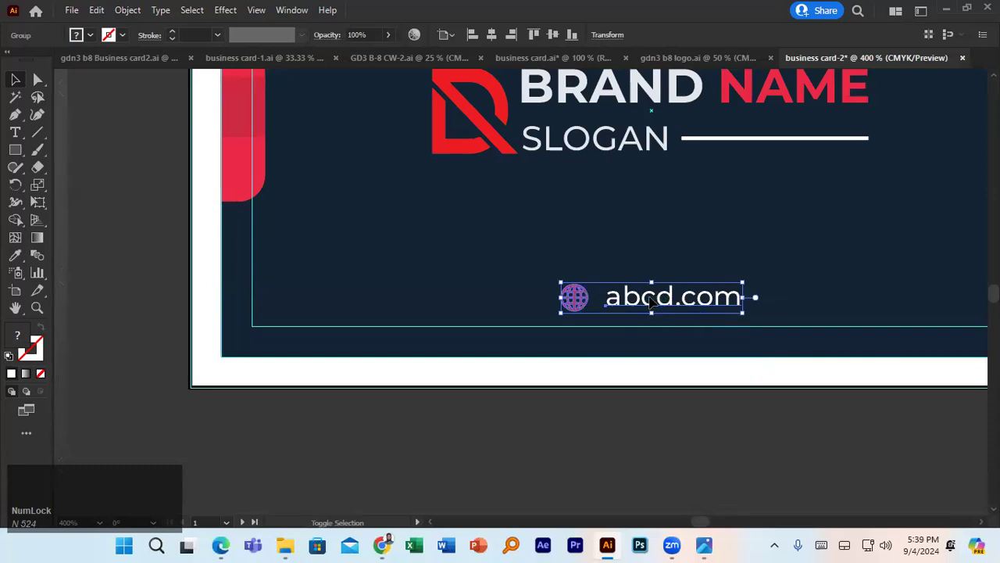
{"action": "left_click", "coordinate": [650, 305], "text": "shift"}
{"action": "left_click", "coordinate": [648, 304]}
{"action": "left_click", "coordinate": [648, 305], "text": "shift"}
{"action": "left_click", "coordinate": [647, 306]}
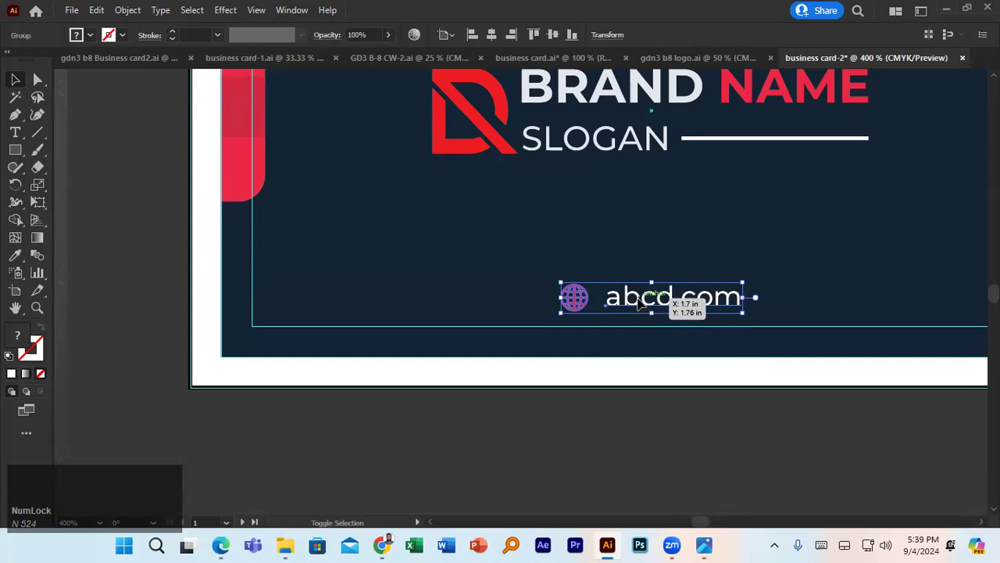
{"action": "left_click", "coordinate": [641, 307], "text": "shift"}
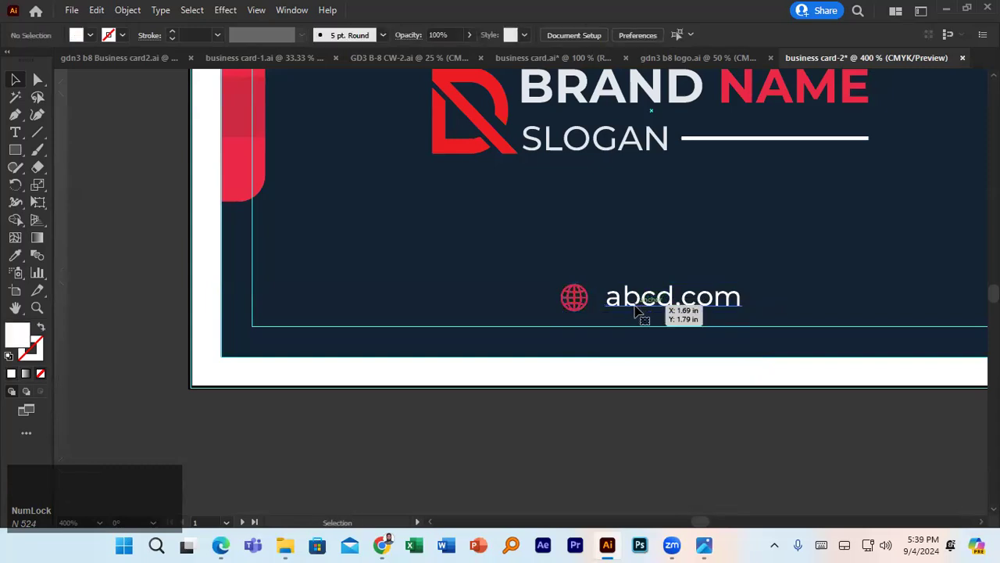
{"action": "left_click", "coordinate": [639, 314]}
{"action": "left_click", "coordinate": [638, 313], "text": "shift"}
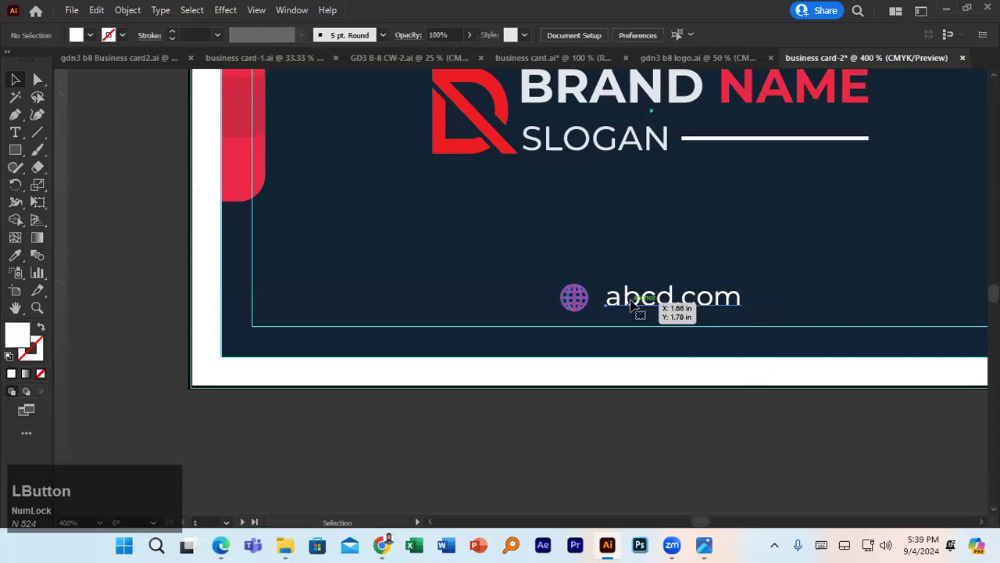
{"action": "left_click", "coordinate": [636, 305]}
{"action": "left_click", "coordinate": [583, 307], "text": "shift"}
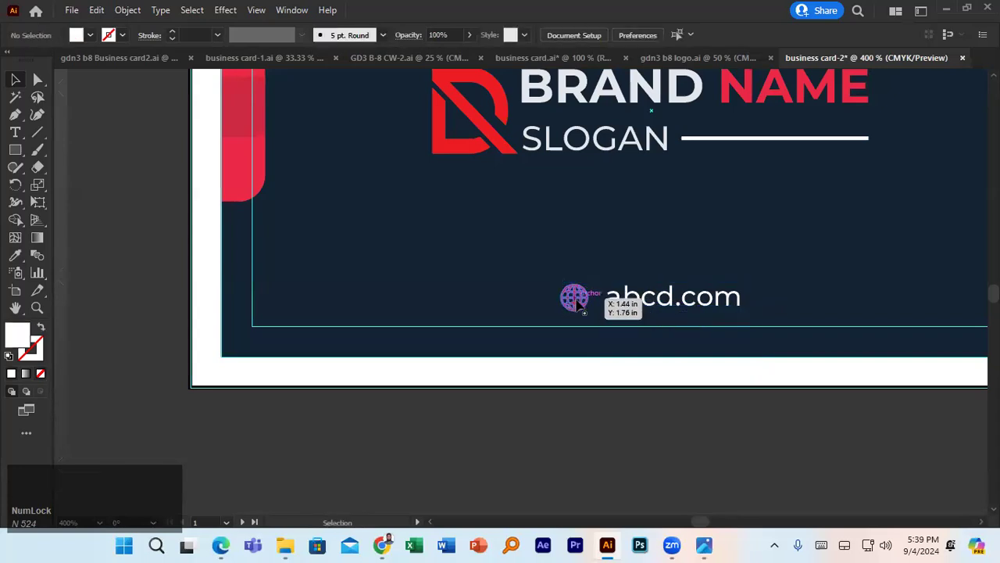
{"action": "left_click", "coordinate": [574, 301]}
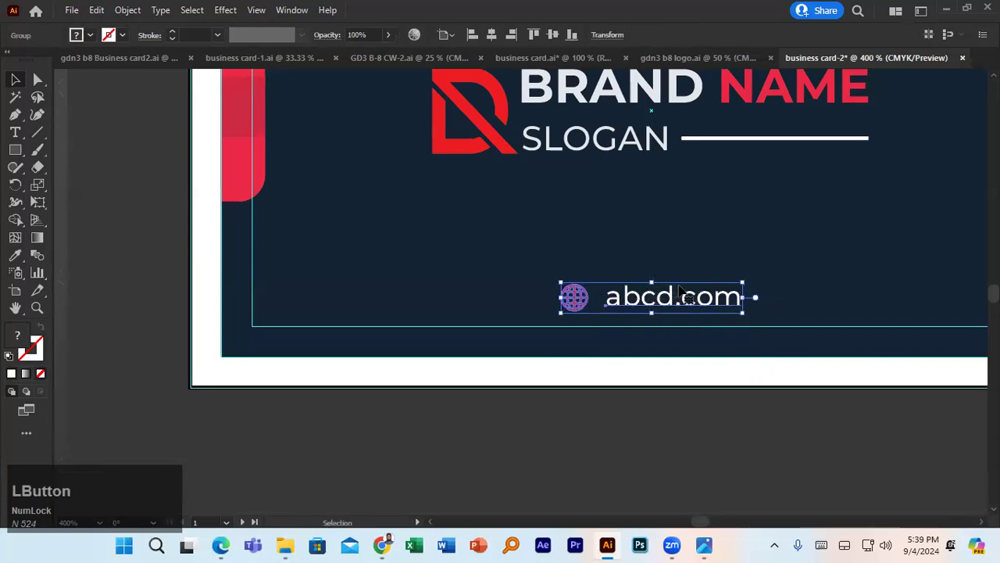
{"action": "left_click_drag", "start_coordinate": [730, 289], "coordinate": [731, 300]}
{"action": "scroll", "coordinate": [731, 297], "scroll_direction": "down", "scroll_amount": 3}
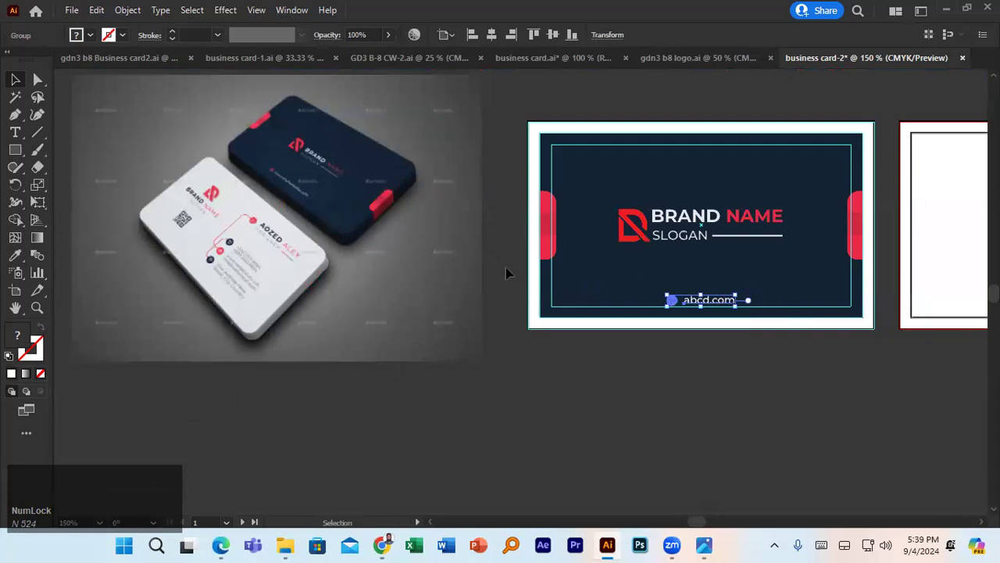
{"action": "left_click", "coordinate": [694, 353]}
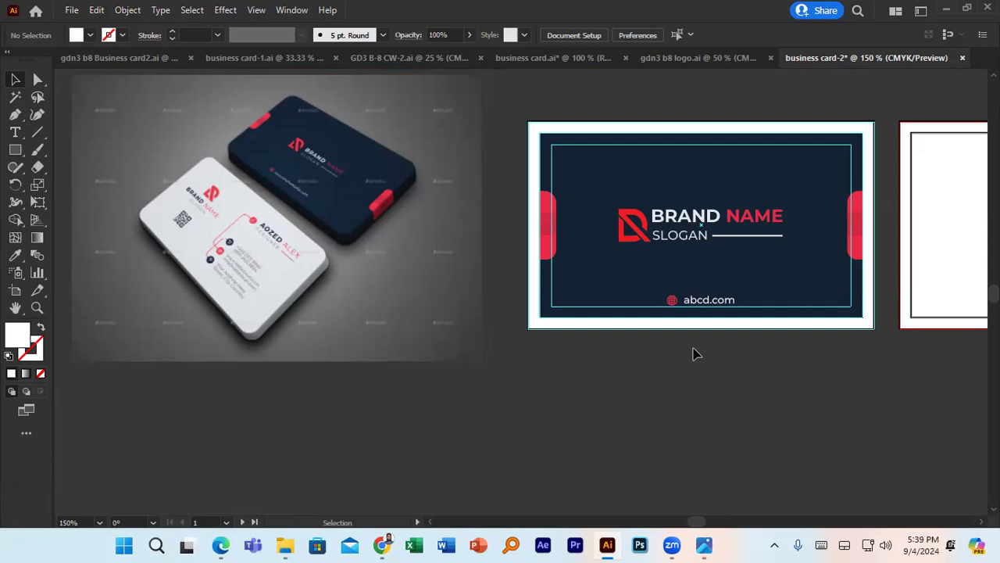
{"action": "left_click", "coordinate": [592, 382]}
{"action": "left_click", "coordinate": [735, 186]}
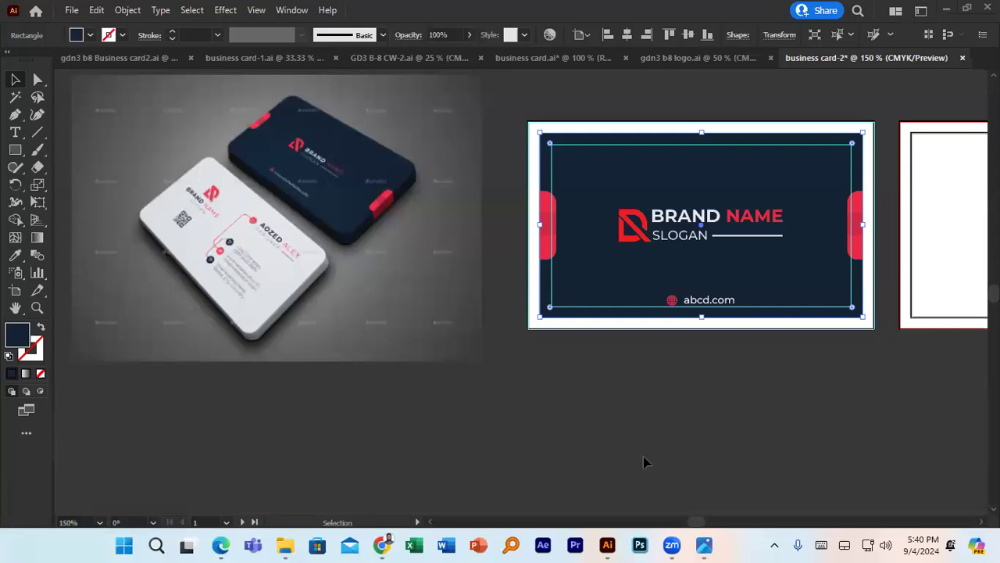
- Bring up the navy reference card JPG with the red D logo in Windows Photos
{"action": "scroll", "coordinate": [765, 337], "scroll_direction": "down", "scroll_amount": 1}
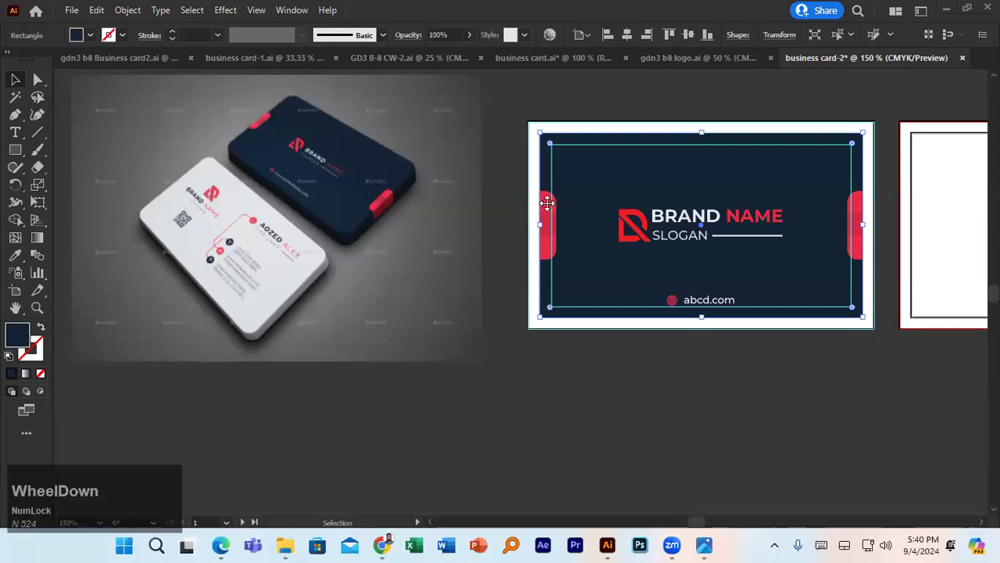
{"action": "scroll", "coordinate": [547, 203], "scroll_direction": "up", "scroll_amount": 1}
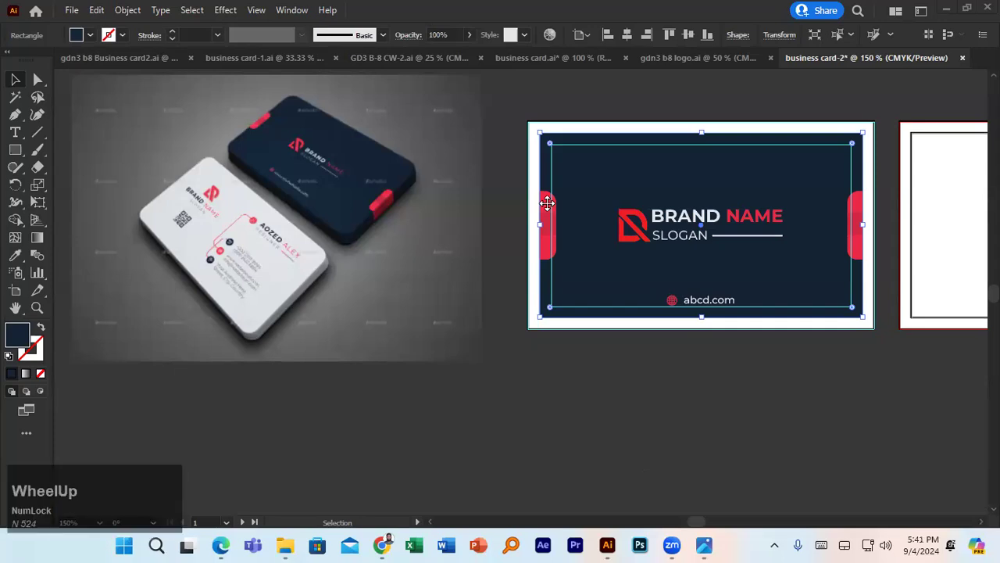
{"action": "scroll", "coordinate": [547, 203], "scroll_direction": "down", "scroll_amount": 1}
{"action": "left_click", "coordinate": [547, 203]}
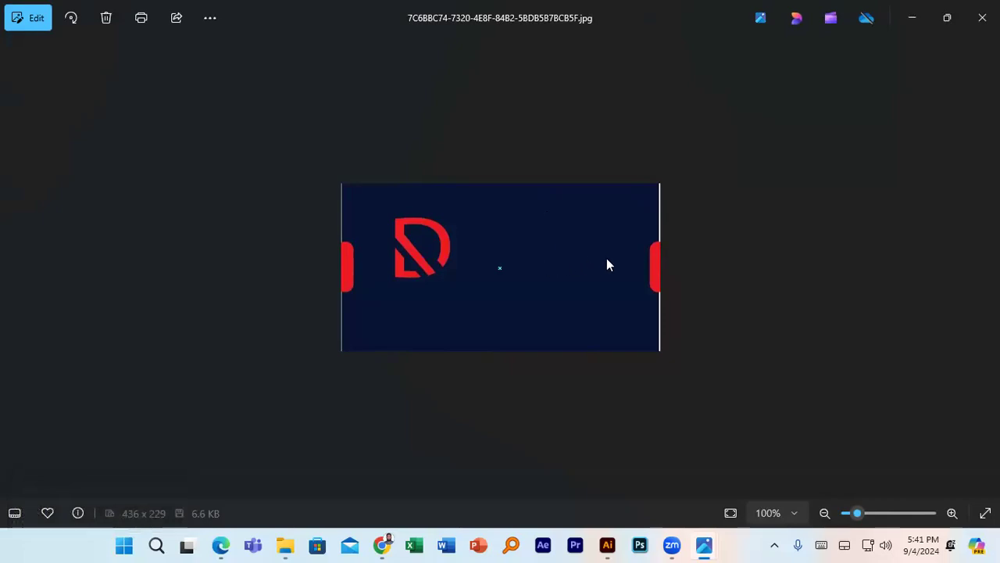
{"action": "left_click", "coordinate": [532, 251]}
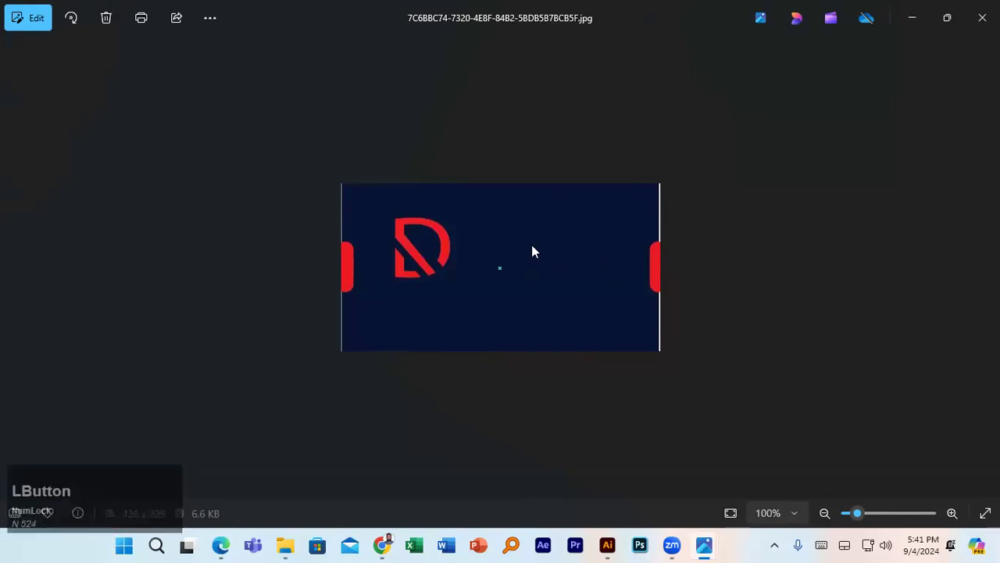
{"action": "left_click", "coordinate": [722, 168]}
- Back in the card design, select the white outer card rectangle, keeping it in place
{"action": "left_click", "coordinate": [607, 544]}
{"action": "double_click", "coordinate": [707, 174]}
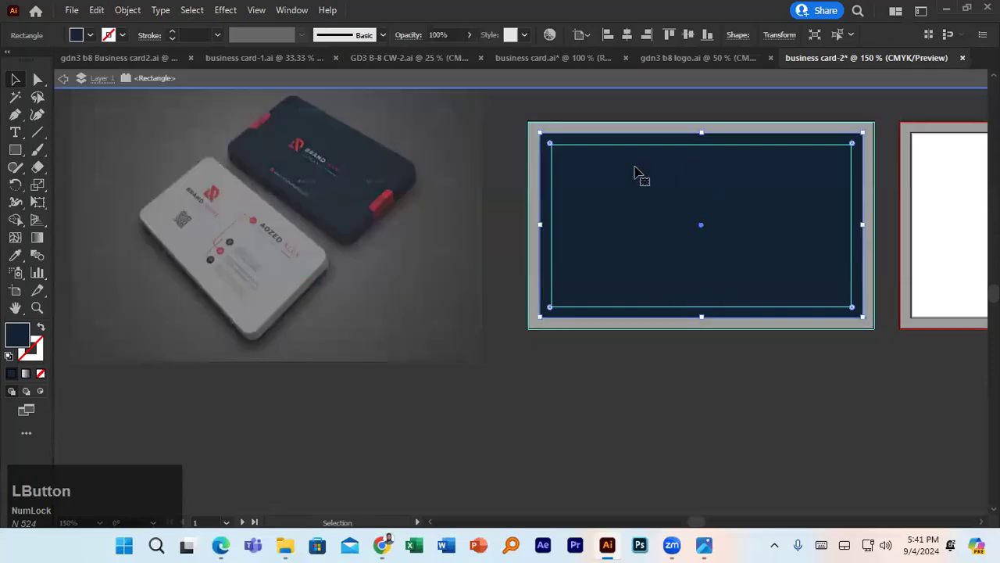
{"action": "left_click", "coordinate": [658, 418]}
{"action": "double_click", "coordinate": [673, 373]}
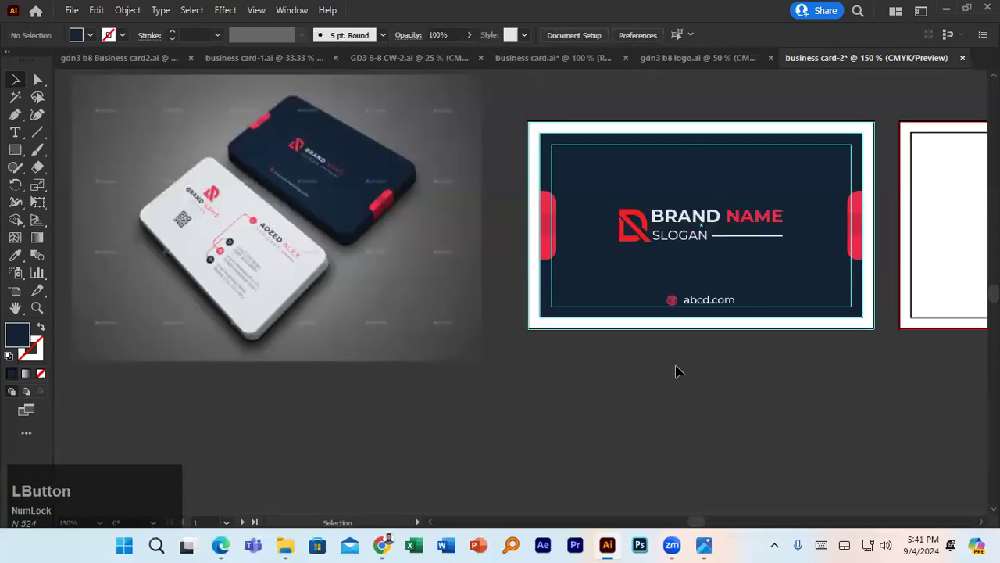
{"action": "left_click", "coordinate": [696, 175]}
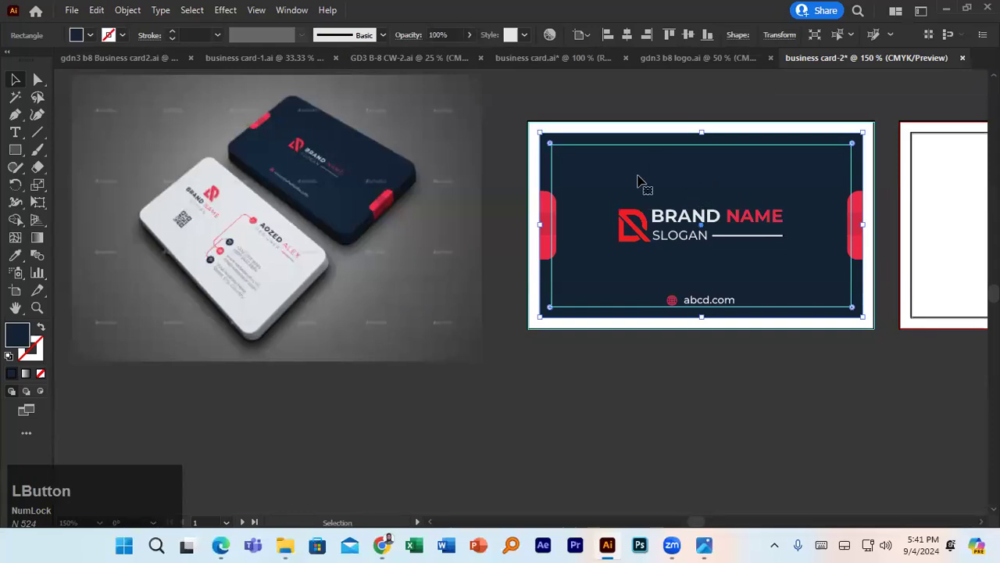
{"action": "left_click", "coordinate": [643, 126]}
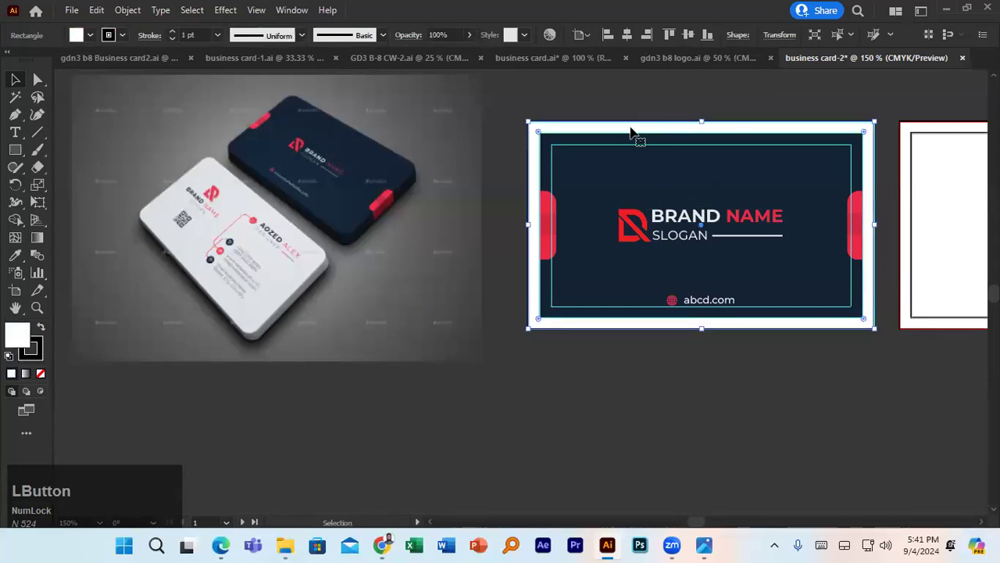
{"action": "left_click_drag", "start_coordinate": [631, 134], "coordinate": [633, 147]}
{"action": "key", "text": "ctrl+z"}
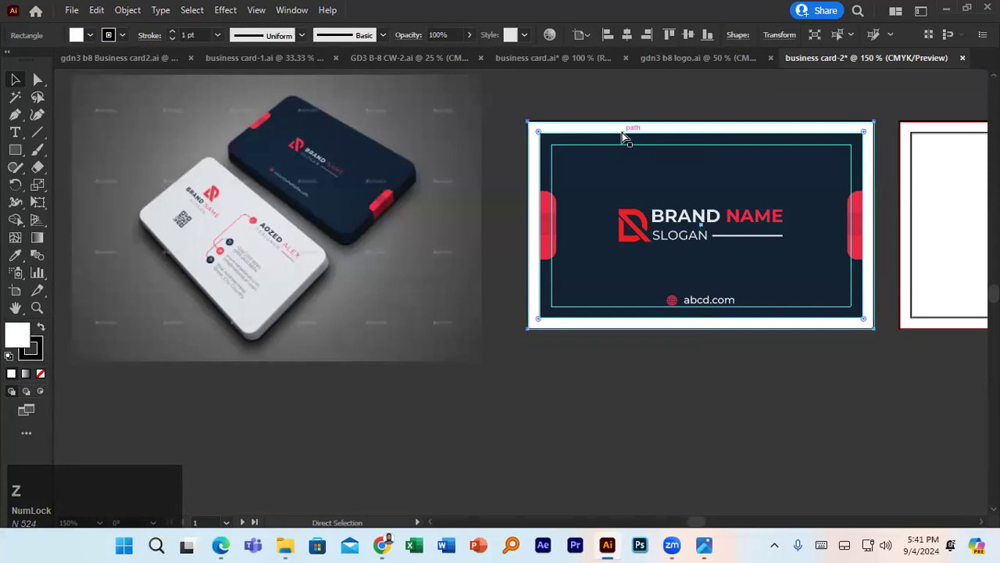
{"action": "mouse_move", "coordinate": [625, 137]}
{"action": "left_mouse_down"}
{"action": "mouse_move", "coordinate": [623, 167]}
{"action": "mouse_move", "coordinate": [567, 281]}
{"action": "mouse_move", "coordinate": [430, 304]}
{"action": "mouse_move", "coordinate": [545, 250]}
{"action": "mouse_move", "coordinate": [620, 131]}
{"action": "left_mouse_up"}
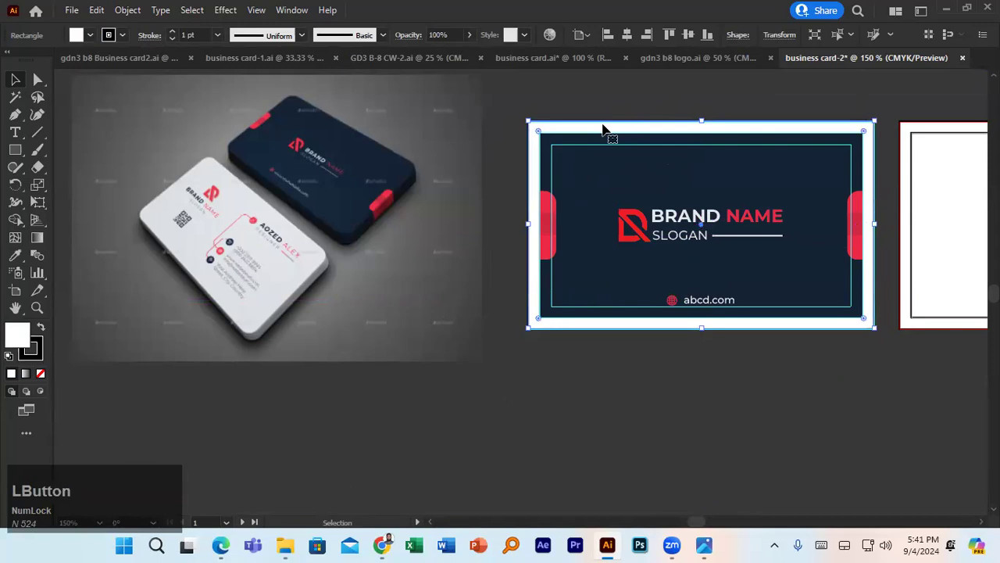
- Lock the white outer card rectangle with Ctrl+2
{"action": "key", "text": "ctrl"}
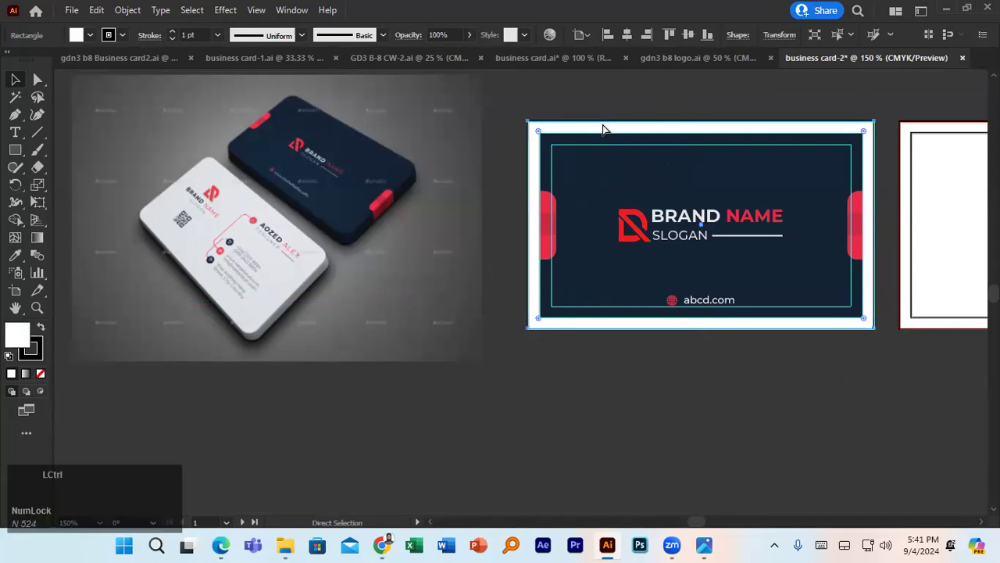
{"action": "key", "text": "ctrl+2"}
{"action": "left_click", "coordinate": [602, 129]}
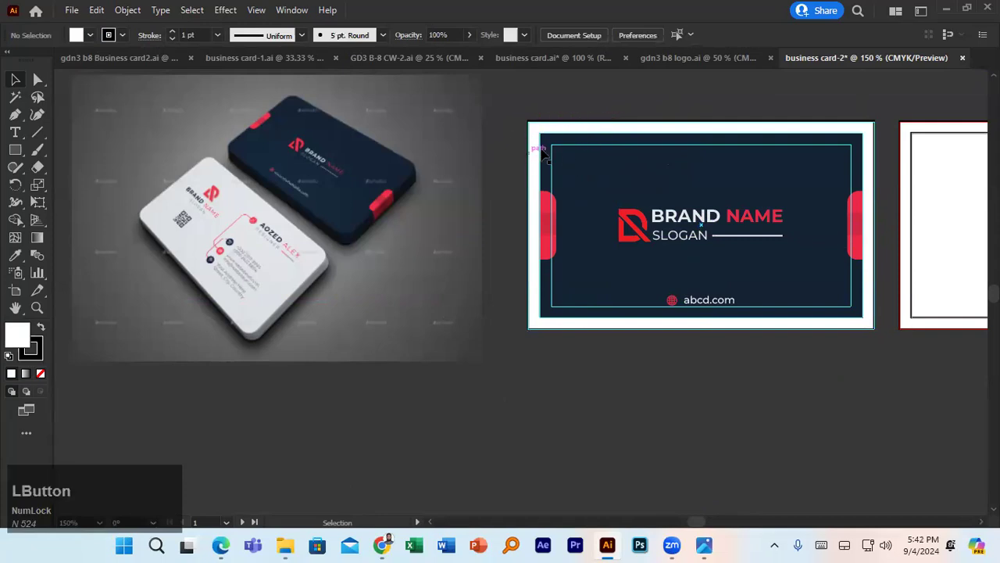
{"action": "left_click", "coordinate": [578, 129]}
{"action": "key", "text": "space"}
- Alt-drag a copy of the red D logo group with BRAND NAME and SLOGAN onto the blank white artboard
{"action": "left_click_drag", "start_coordinate": [728, 409], "coordinate": [602, 411]}
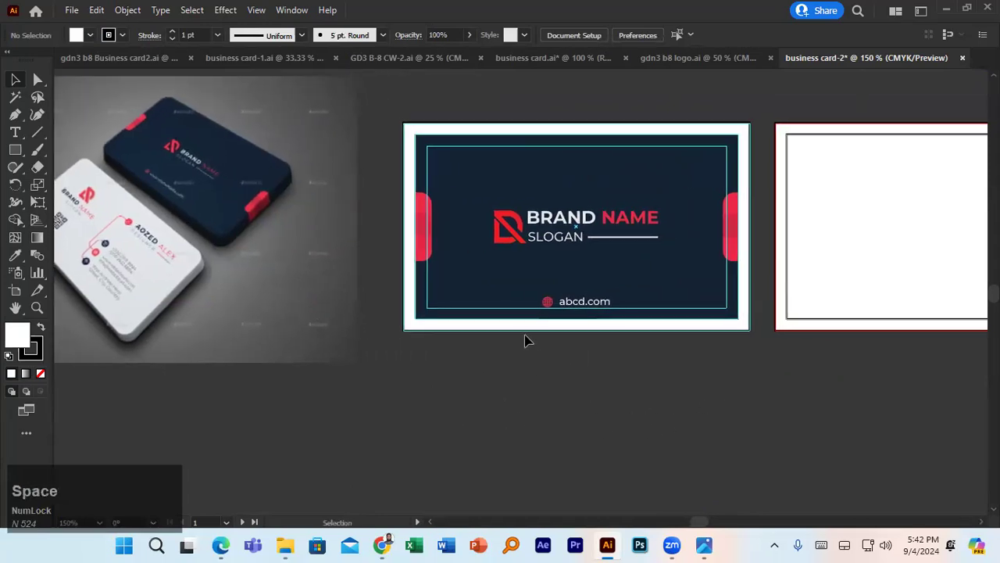
{"action": "key", "text": "space"}
{"action": "left_click_drag", "start_coordinate": [423, 364], "coordinate": [473, 362]}
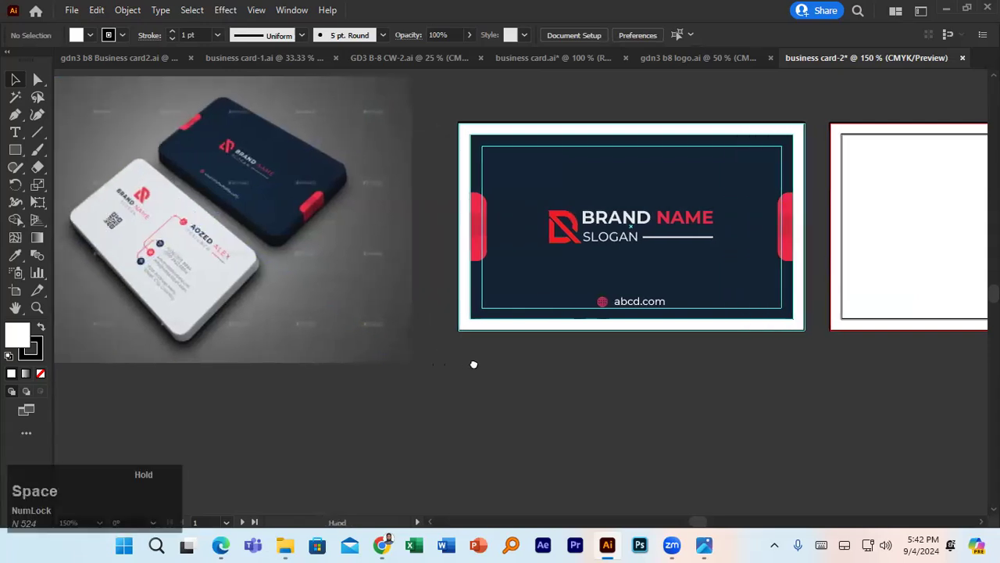
{"action": "left_click", "coordinate": [268, 311]}
{"action": "key", "text": "space"}
{"action": "left_click_drag", "start_coordinate": [213, 295], "coordinate": [172, 310]}
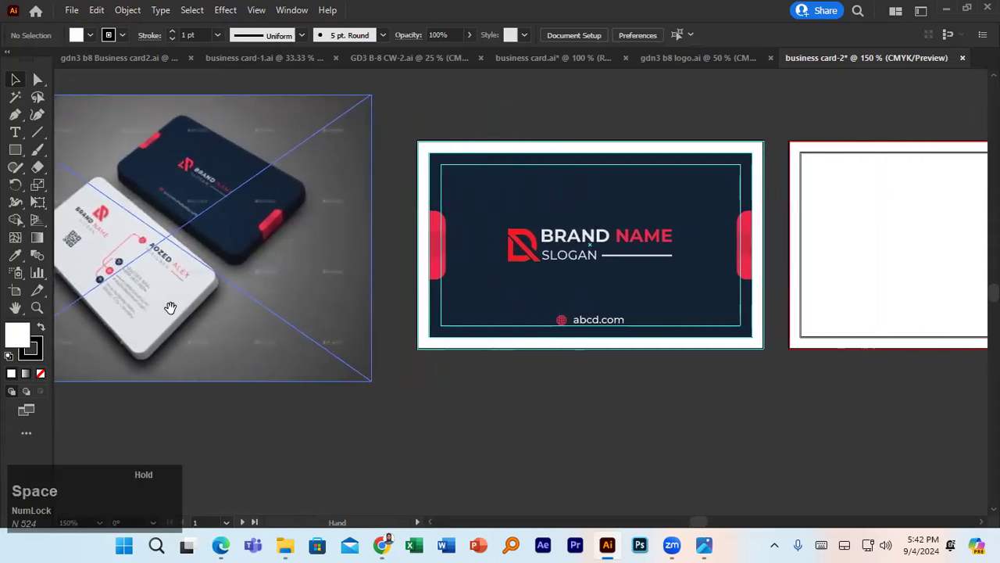
{"action": "left_click", "coordinate": [518, 249]}
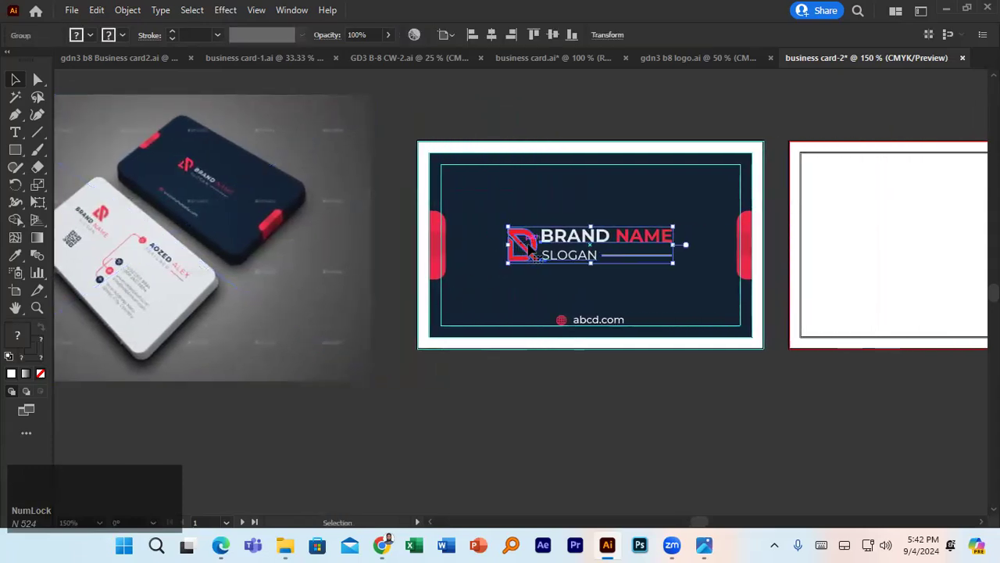
{"action": "left_click_drag", "start_coordinate": [576, 243], "coordinate": [920, 227]}
- Move the mockup photo beside the artboards, undoing an accidental card-rectangle copy
{"action": "mouse_move", "coordinate": [876, 286]}
{"action": "left_mouse_down"}
{"action": "mouse_move", "coordinate": [723, 289]}
{"action": "mouse_move", "coordinate": [875, 295]}
{"action": "left_mouse_up"}
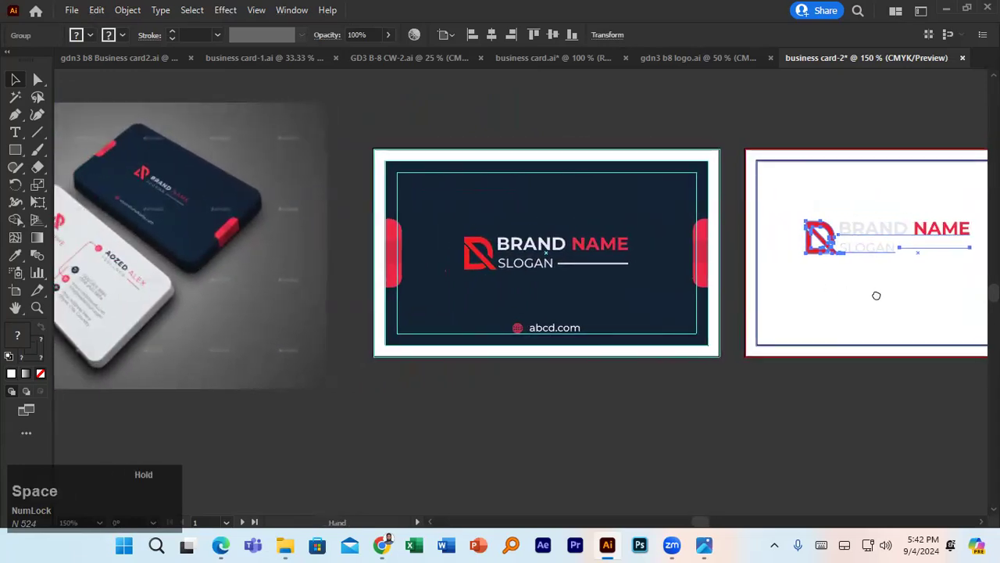
{"action": "left_click_drag", "start_coordinate": [182, 260], "coordinate": [913, 288]}
{"action": "left_click_drag", "start_coordinate": [718, 296], "coordinate": [215, 286]}
{"action": "left_click_drag", "start_coordinate": [323, 268], "coordinate": [685, 265]}
{"action": "key", "text": "ctrl+z"}
- Move the mockup aside and stack the red D icon above BRAND NAME on the back card
{"action": "left_click", "coordinate": [479, 377]}
{"action": "left_click_drag", "start_coordinate": [554, 376], "coordinate": [922, 380]}
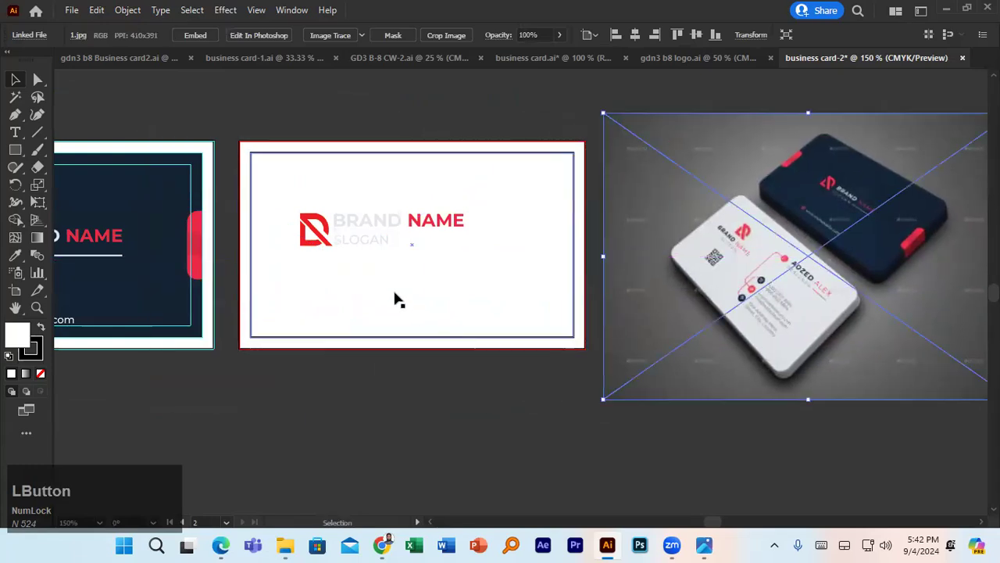
{"action": "left_click", "coordinate": [340, 240]}
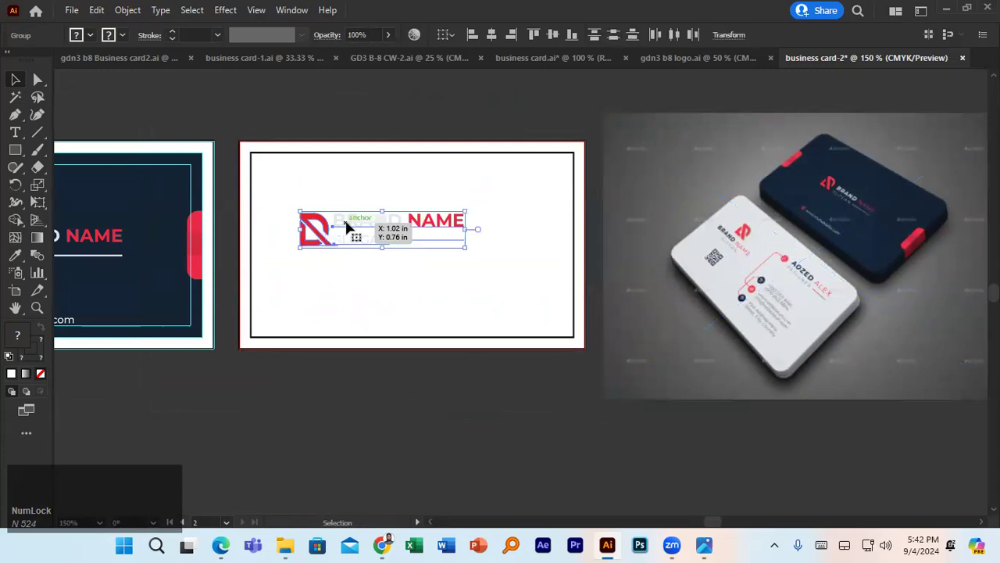
{"action": "left_click", "coordinate": [365, 278]}
{"action": "left_click", "coordinate": [325, 228]}
{"action": "left_click_drag", "start_coordinate": [325, 229], "coordinate": [325, 194]}
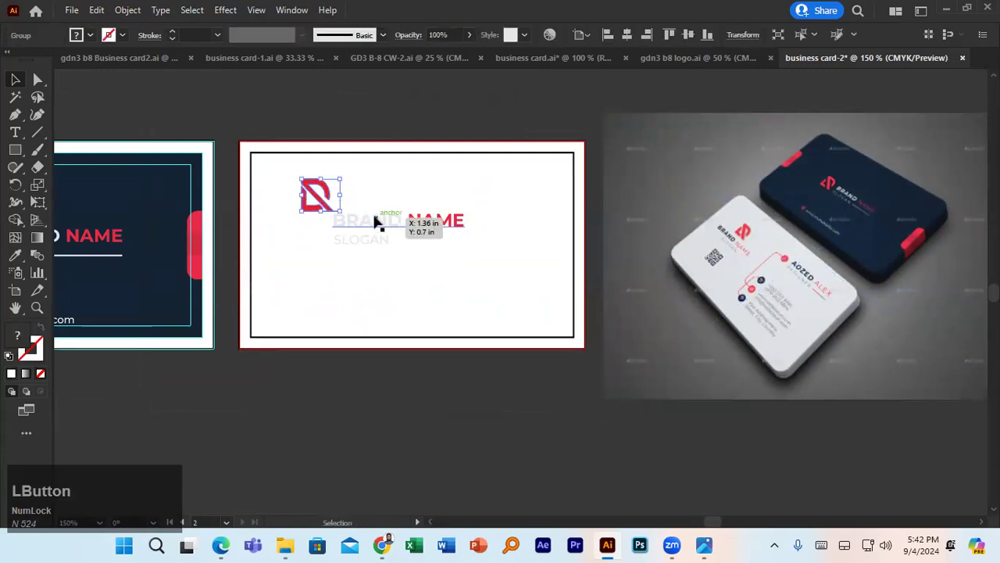
{"action": "left_click_drag", "start_coordinate": [365, 227], "coordinate": [319, 242]}
- Ungroup the text, colour the word BRAND navy sampled from the mockup, and nudge it under the logo
{"action": "key", "text": "ctrl+shift+g"}
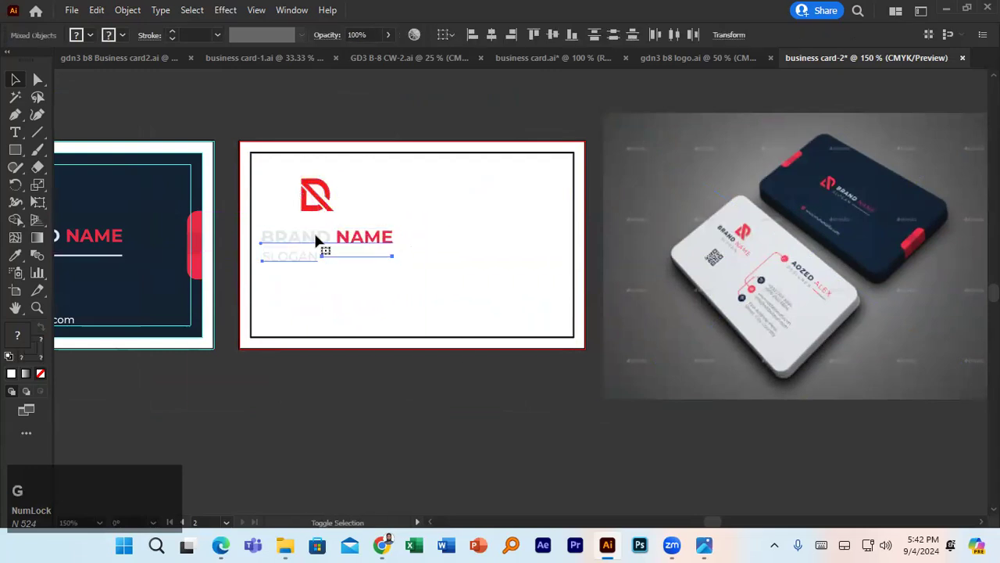
{"action": "left_click", "coordinate": [316, 242]}
{"action": "left_click", "coordinate": [318, 243]}
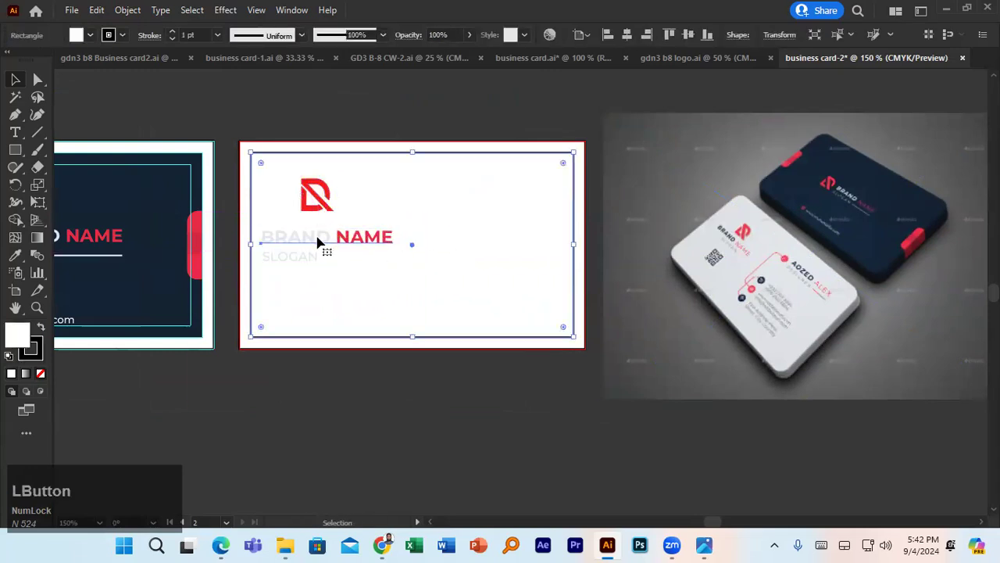
{"action": "left_click", "coordinate": [317, 238]}
{"action": "triple_click", "coordinate": [323, 237]}
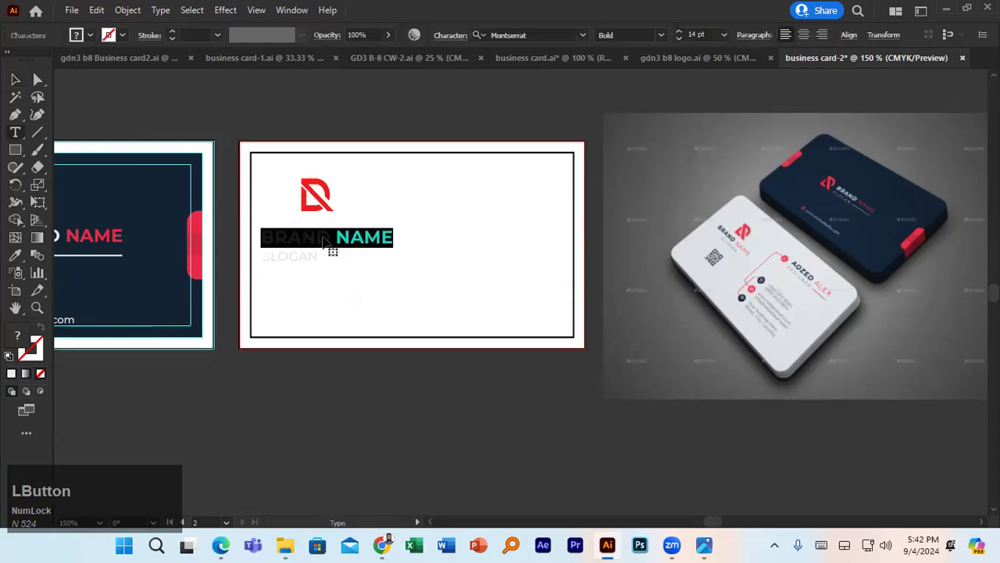
{"action": "left_click_drag", "start_coordinate": [331, 238], "coordinate": [262, 234]}
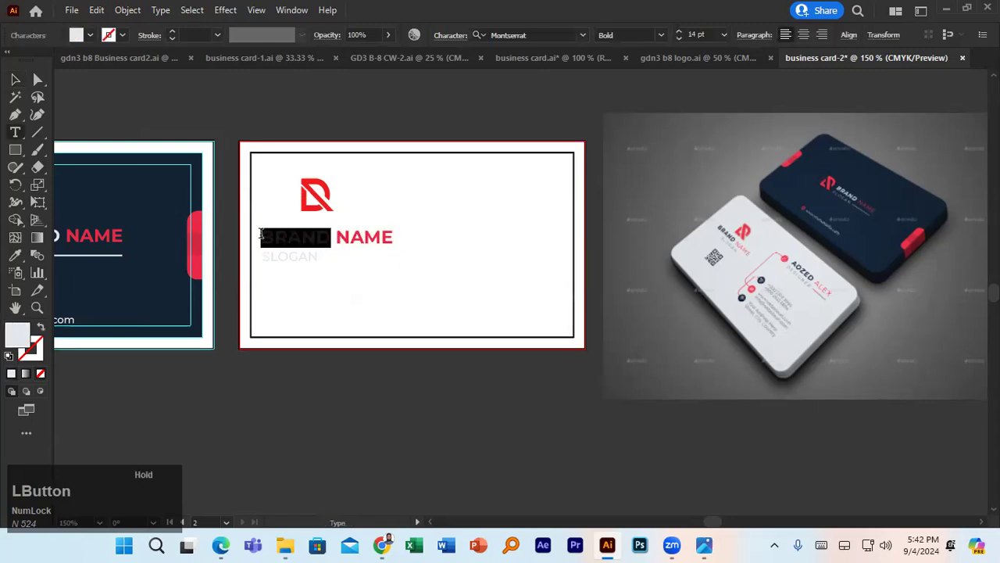
{"action": "left_click", "coordinate": [17, 255]}
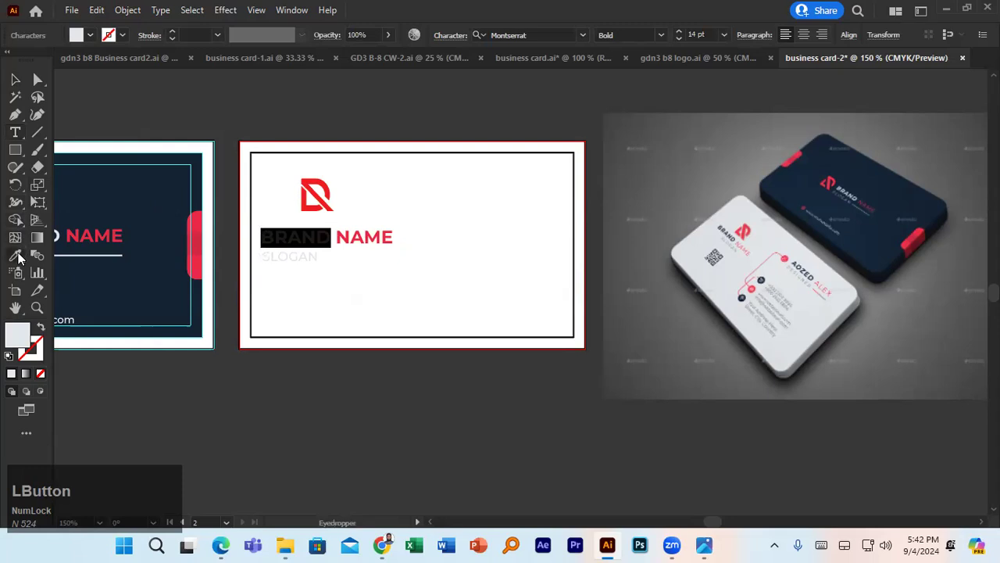
{"action": "left_click", "coordinate": [800, 180]}
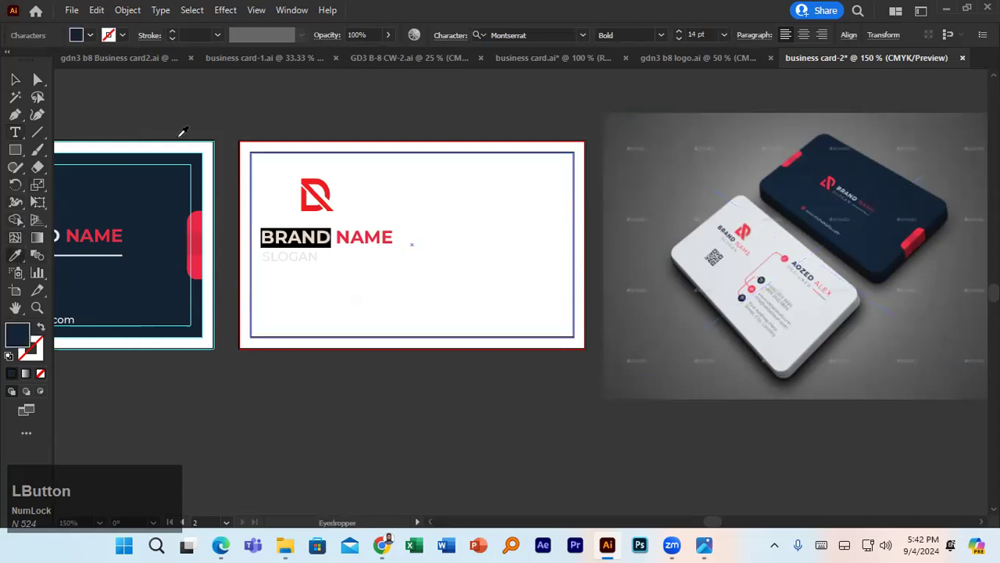
{"action": "left_click", "coordinate": [16, 82]}
{"action": "left_click", "coordinate": [398, 379]}
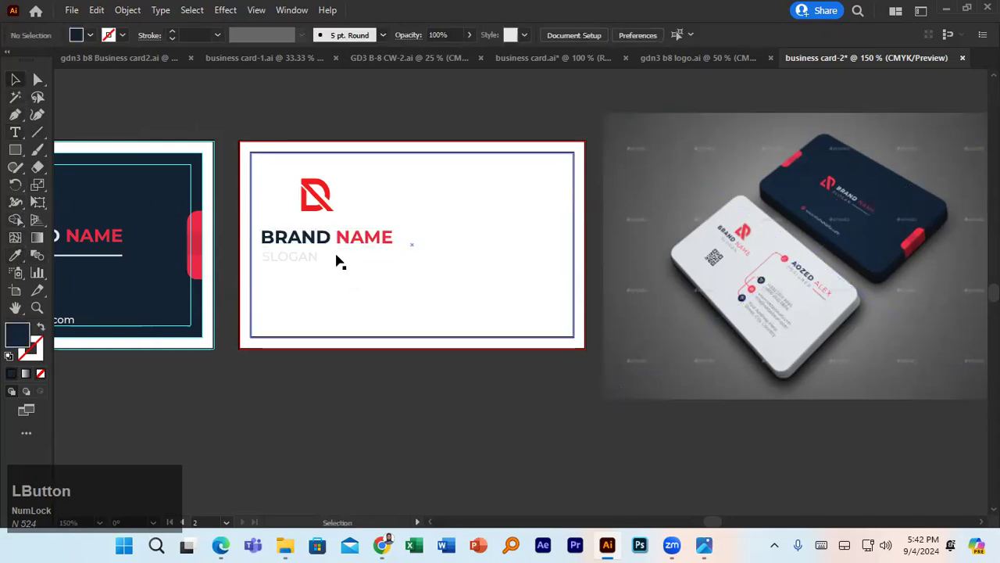
{"action": "mouse_move", "coordinate": [315, 245]}
{"action": "left_mouse_down"}
{"action": "mouse_move", "coordinate": [324, 238]}
{"action": "mouse_move", "coordinate": [317, 234]}
{"action": "mouse_move", "coordinate": [305, 260]}
{"action": "left_mouse_up"}
- Select the SLOGAN text group below BRAND NAME on the back card
{"action": "left_click", "coordinate": [303, 262]}
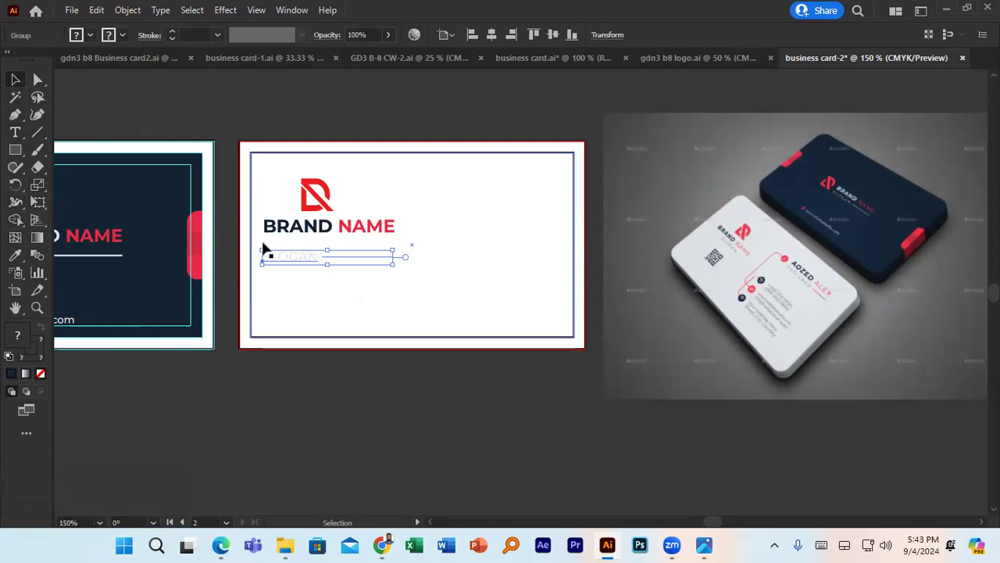
{"action": "left_click", "coordinate": [216, 460]}
{"action": "key", "text": "a"}
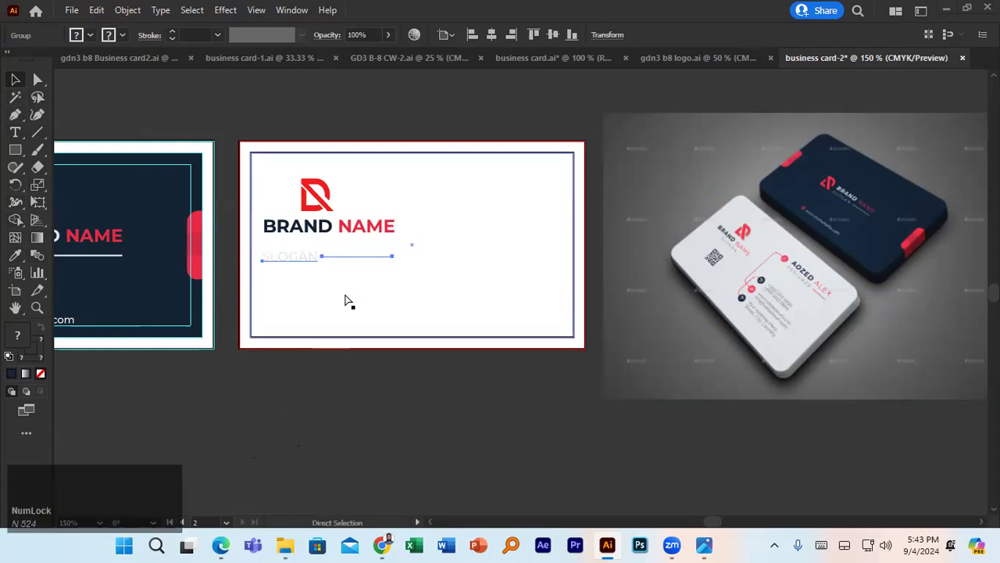
{"action": "key", "text": "v"}
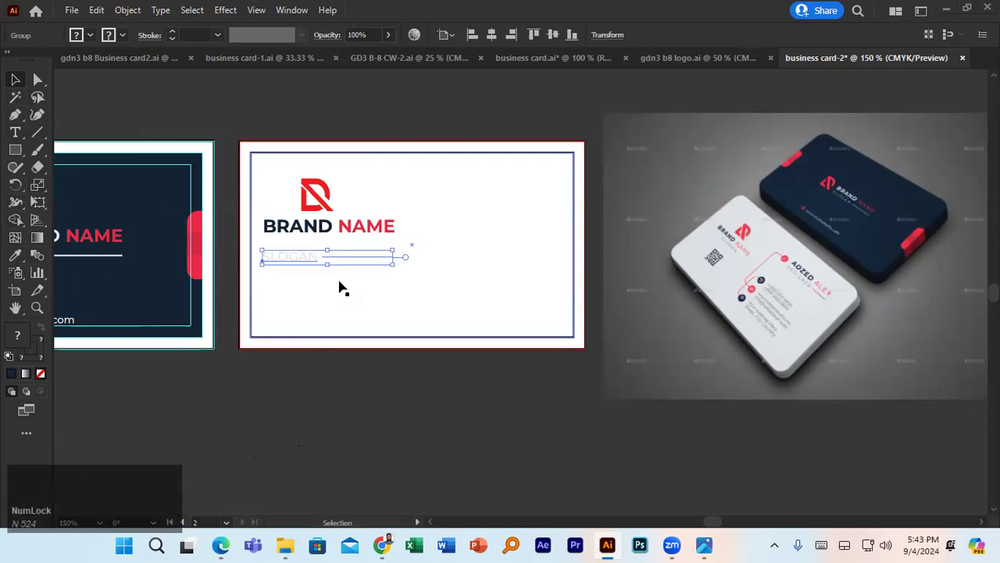
{"action": "left_click", "coordinate": [350, 293]}
{"action": "left_click", "coordinate": [278, 256]}
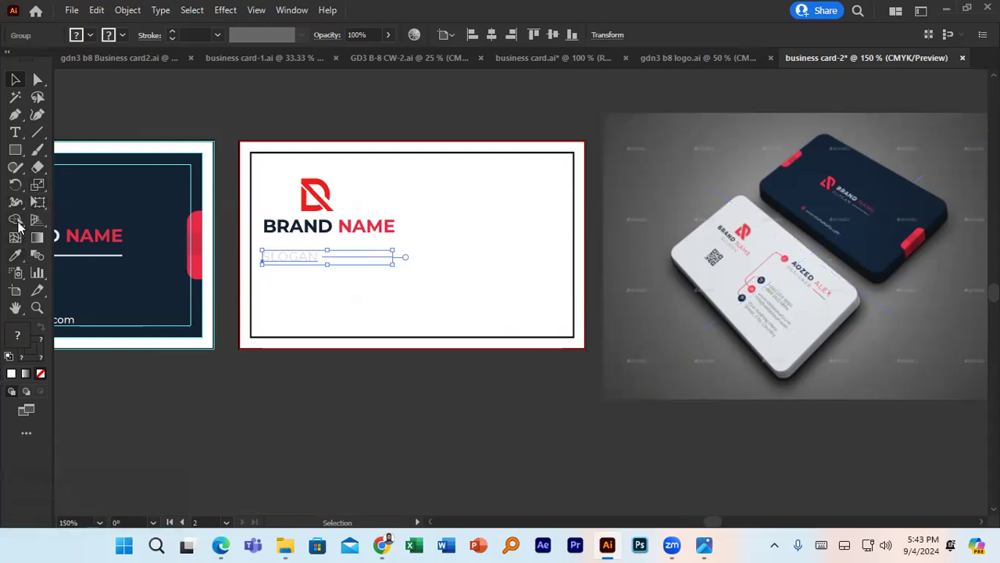
- Delete the stray line beside the SLOGAN text
{"action": "left_click", "coordinate": [16, 257]}
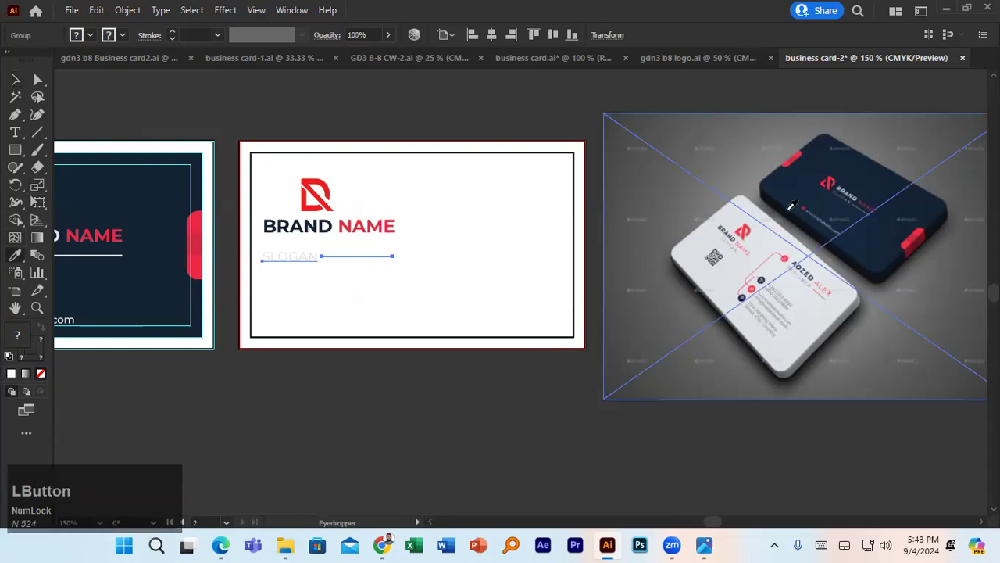
{"action": "left_click", "coordinate": [17, 78]}
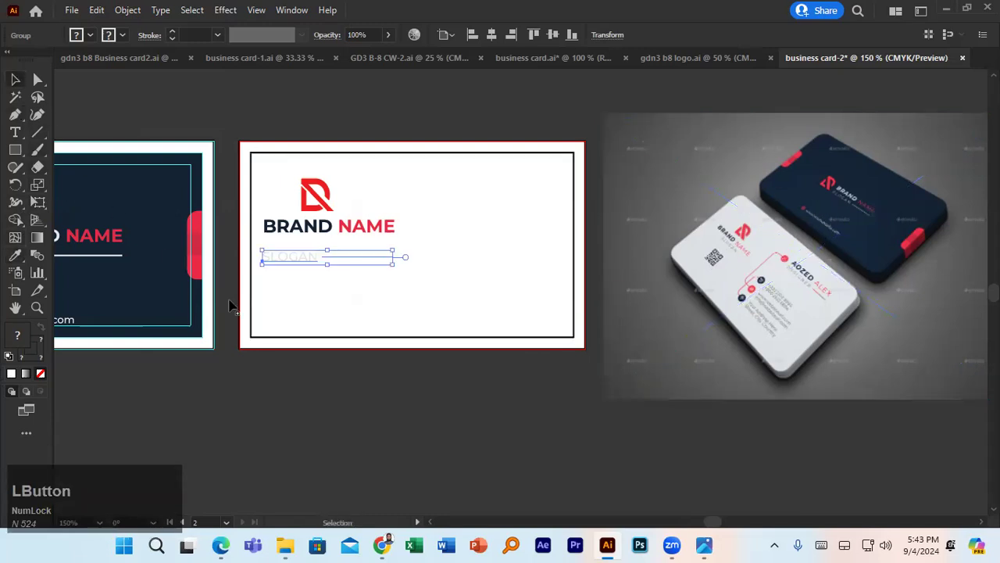
{"action": "left_click", "coordinate": [290, 264]}
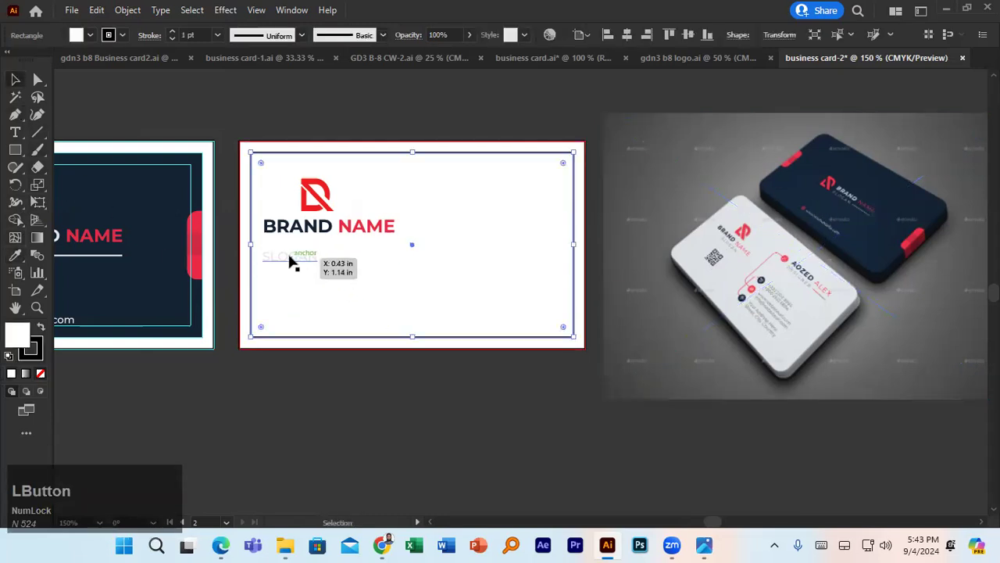
{"action": "left_click", "coordinate": [383, 259]}
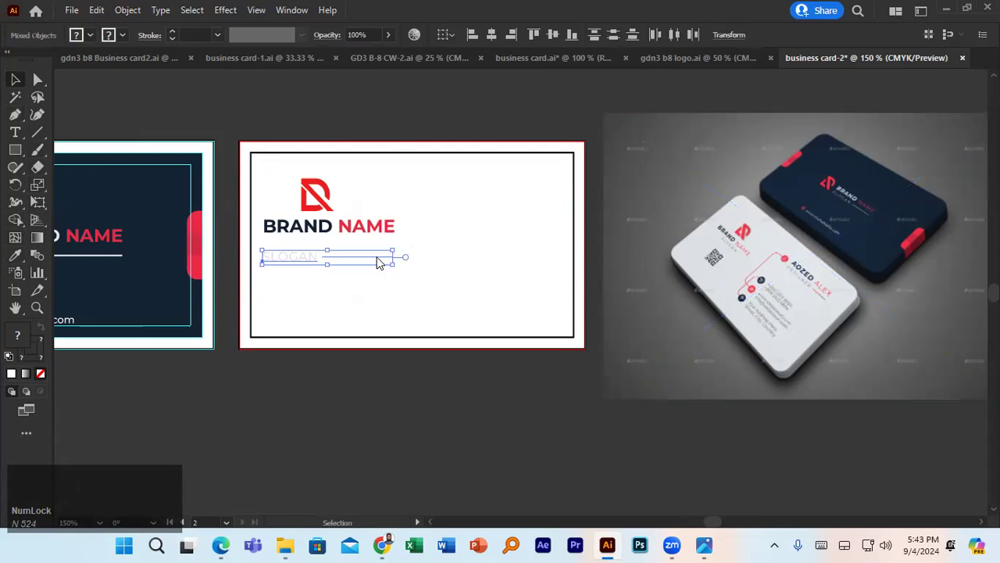
{"action": "left_click", "coordinate": [342, 404]}
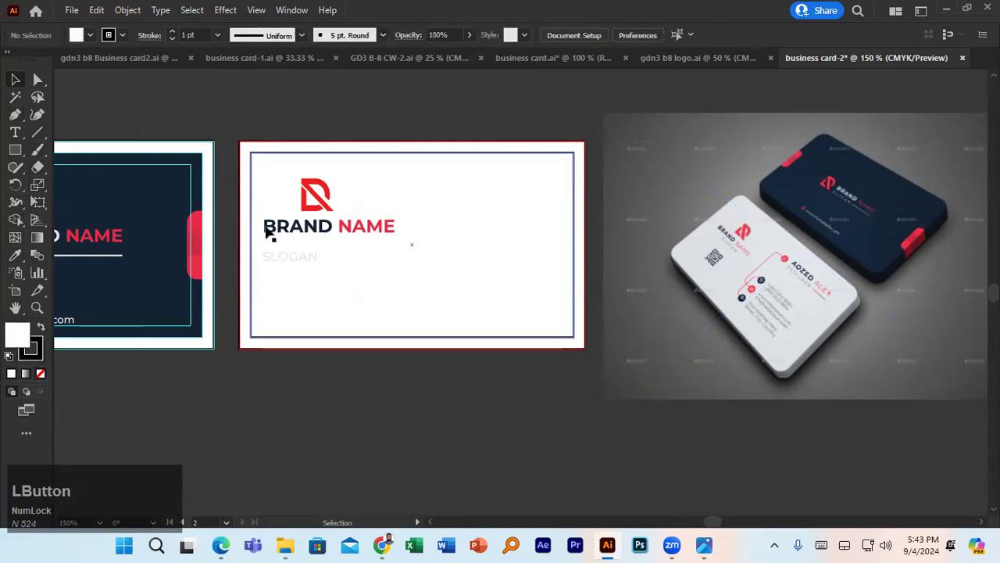
{"action": "mouse_move", "coordinate": [279, 263]}
{"action": "left_mouse_down"}
{"action": "mouse_move", "coordinate": [346, 263]}
{"action": "mouse_move", "coordinate": [295, 257]}
{"action": "left_mouse_up"}
{"action": "key", "text": "Delete"}
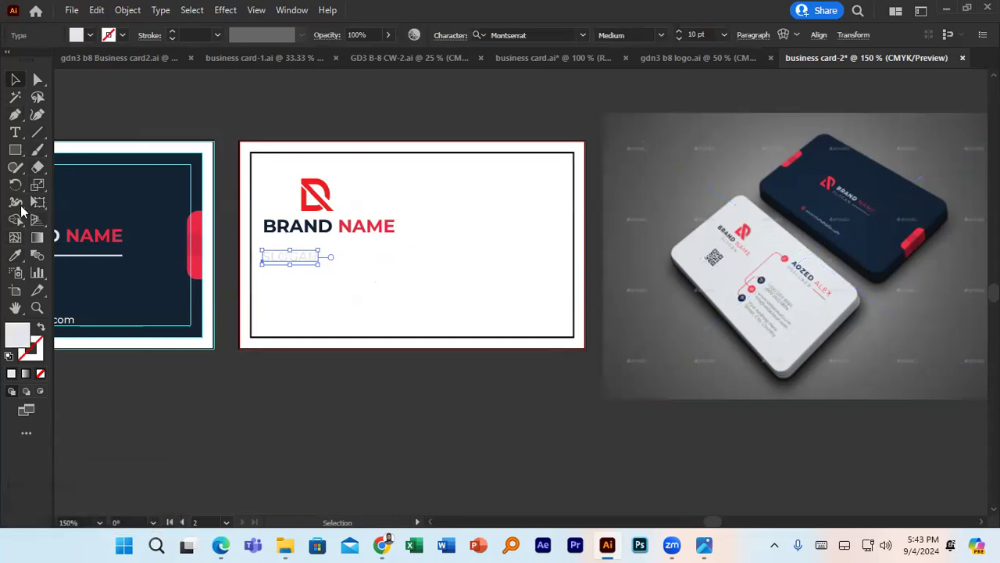
- Eyedrop the grey of the mockup photo's slogan lettering onto SLOGAN
{"action": "left_click", "coordinate": [17, 252]}
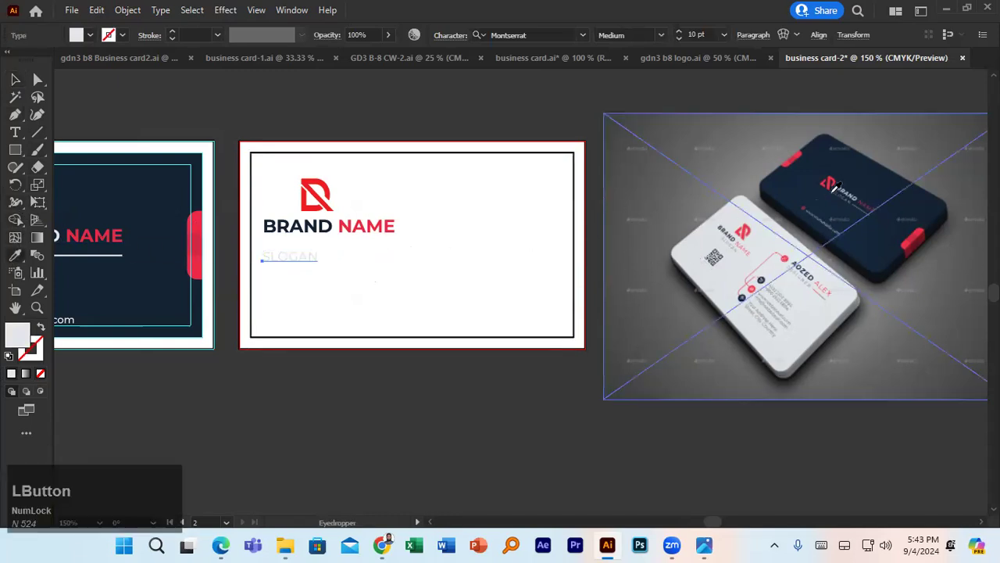
{"action": "left_click", "coordinate": [735, 239]}
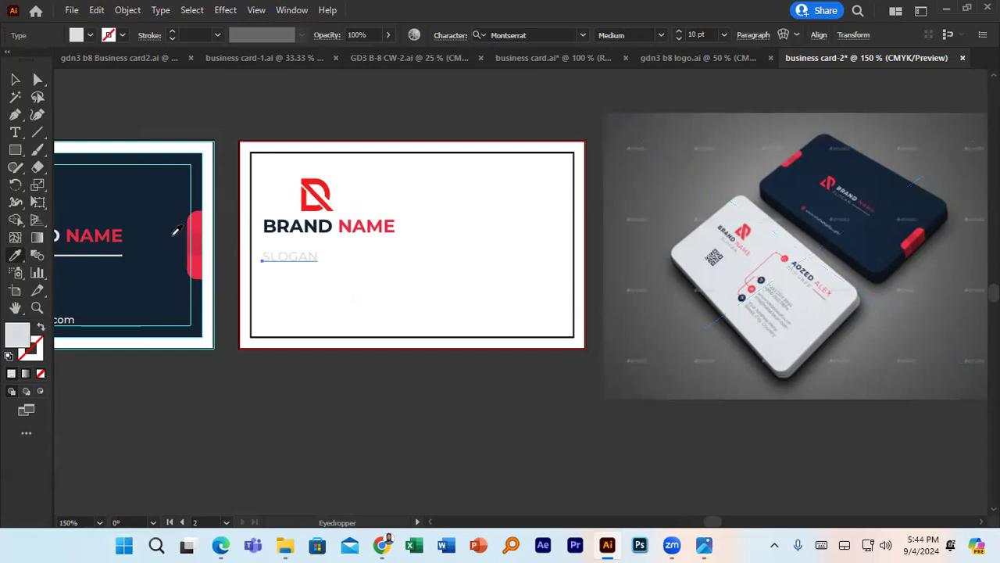
{"action": "left_click", "coordinate": [52, 228]}
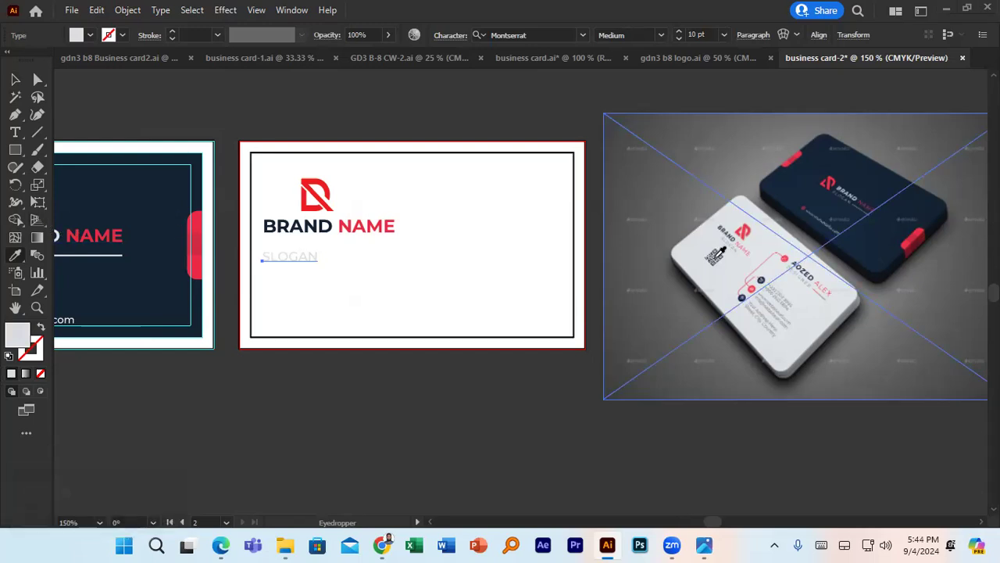
{"action": "scroll", "coordinate": [715, 258], "scroll_direction": "up", "scroll_amount": 8}
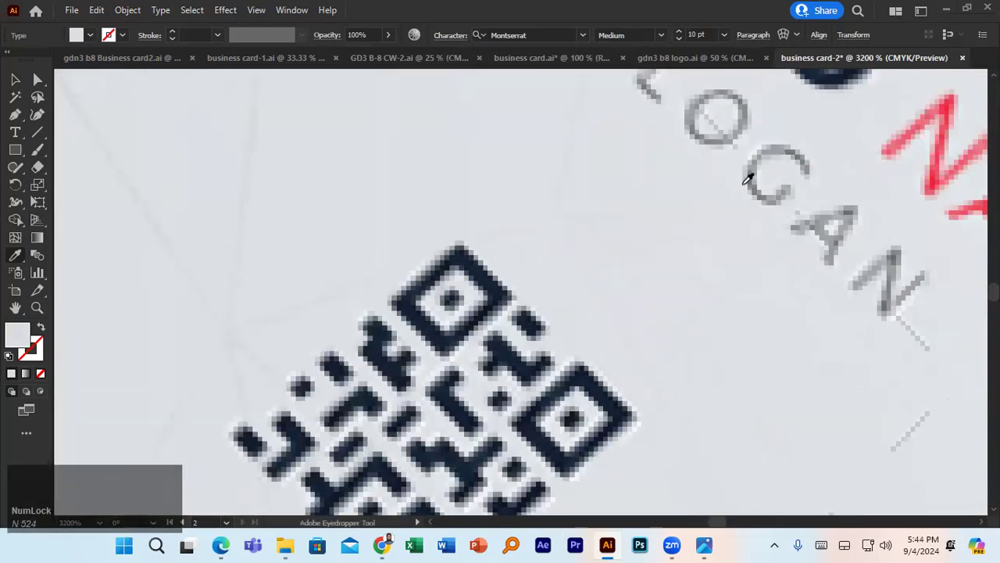
{"action": "left_click", "coordinate": [754, 165]}
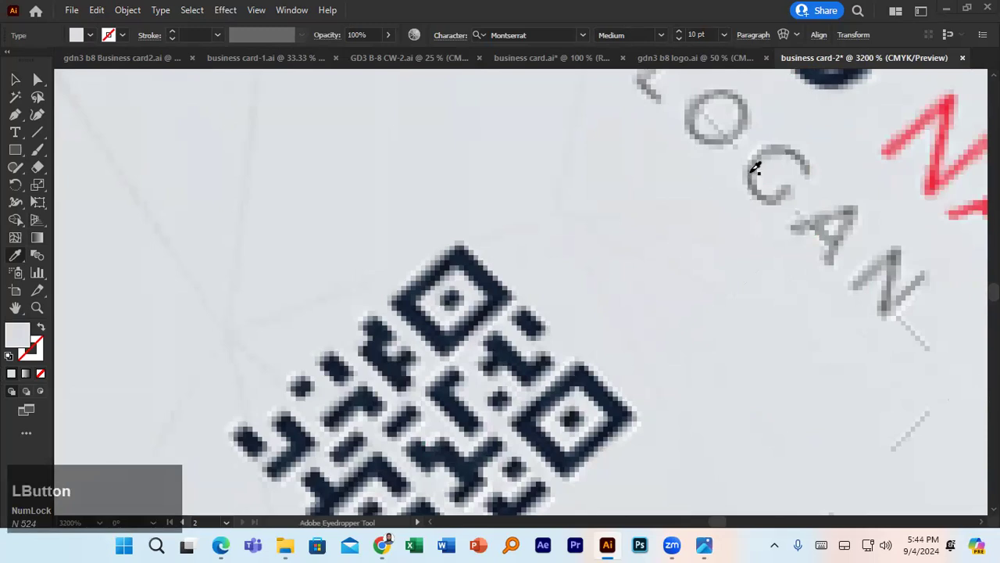
{"action": "scroll", "coordinate": [742, 167], "scroll_direction": "down", "scroll_amount": 10}
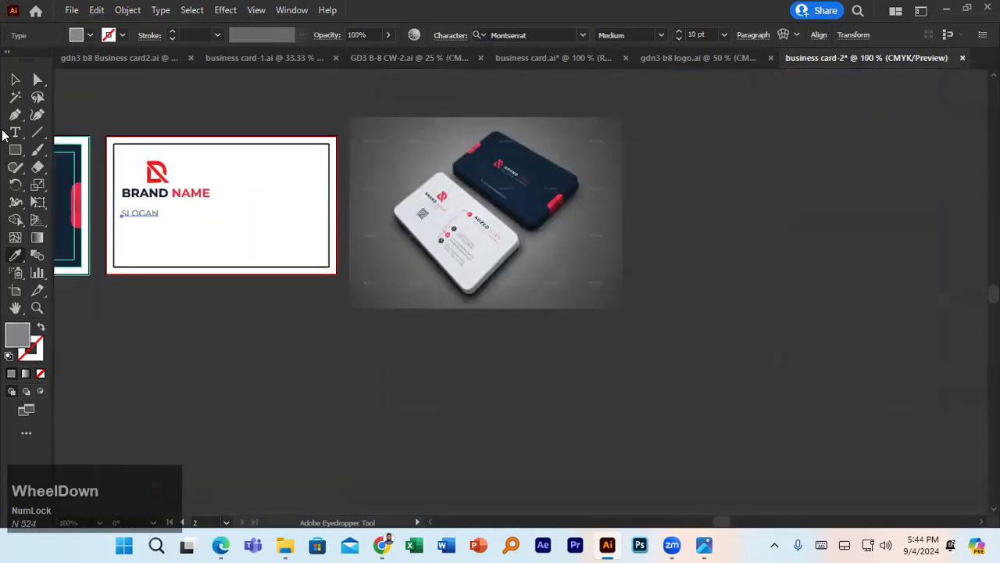
- Try SLOGAN at 9 pt, then return it to 10 pt
{"action": "left_click", "coordinate": [15, 79]}
{"action": "left_click", "coordinate": [190, 294]}
{"action": "left_click", "coordinate": [148, 216]}
{"action": "left_click", "coordinate": [156, 197]}
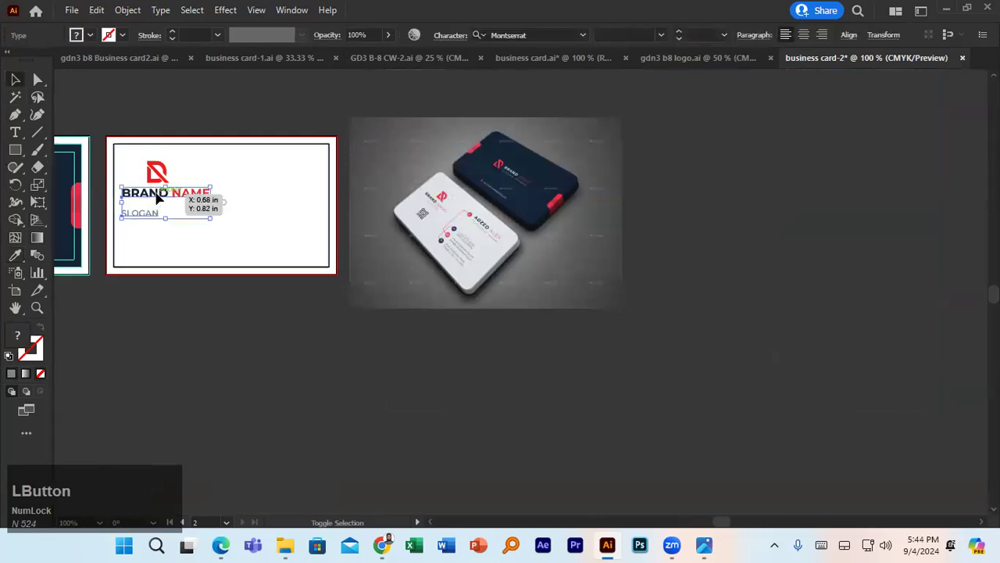
{"action": "left_click", "coordinate": [144, 252]}
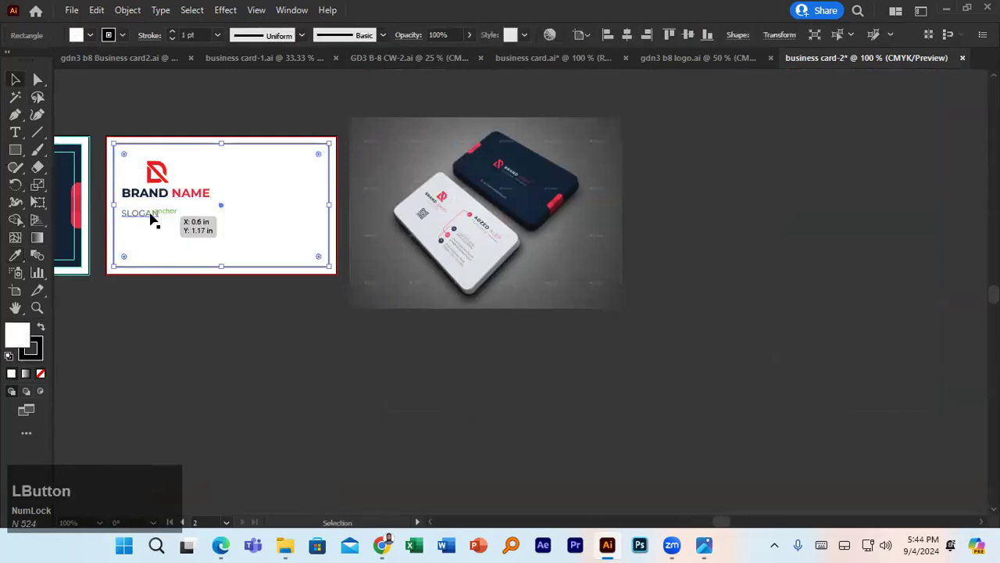
{"action": "left_click", "coordinate": [149, 215]}
{"action": "left_click", "coordinate": [679, 38]}
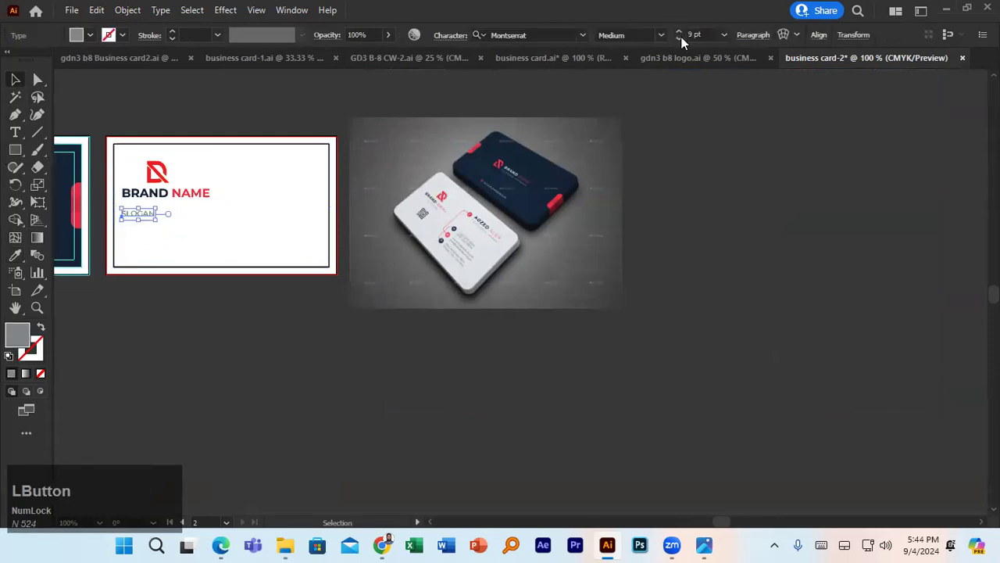
{"action": "left_click", "coordinate": [143, 198]}
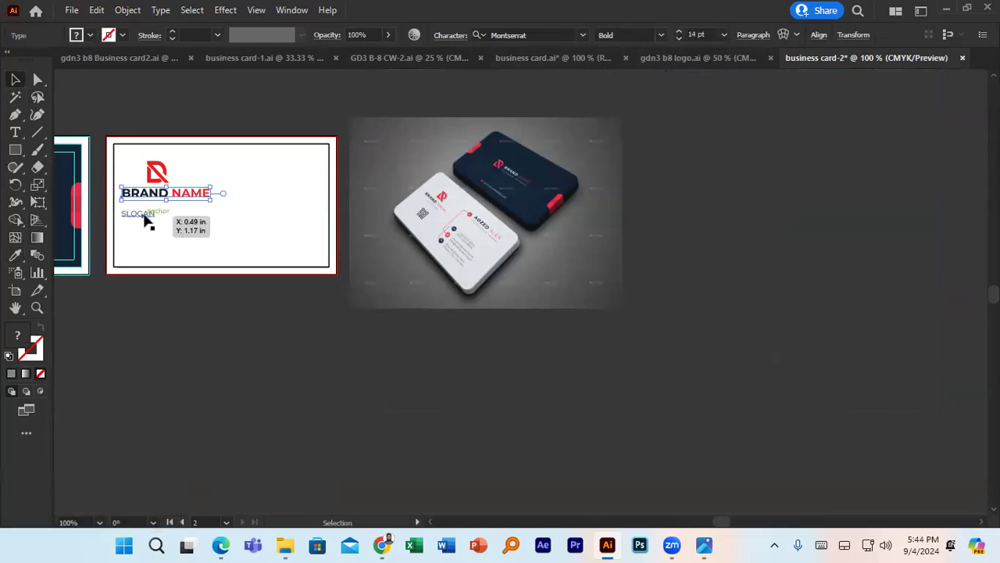
{"action": "left_click", "coordinate": [145, 220]}
{"action": "left_click", "coordinate": [679, 32]}
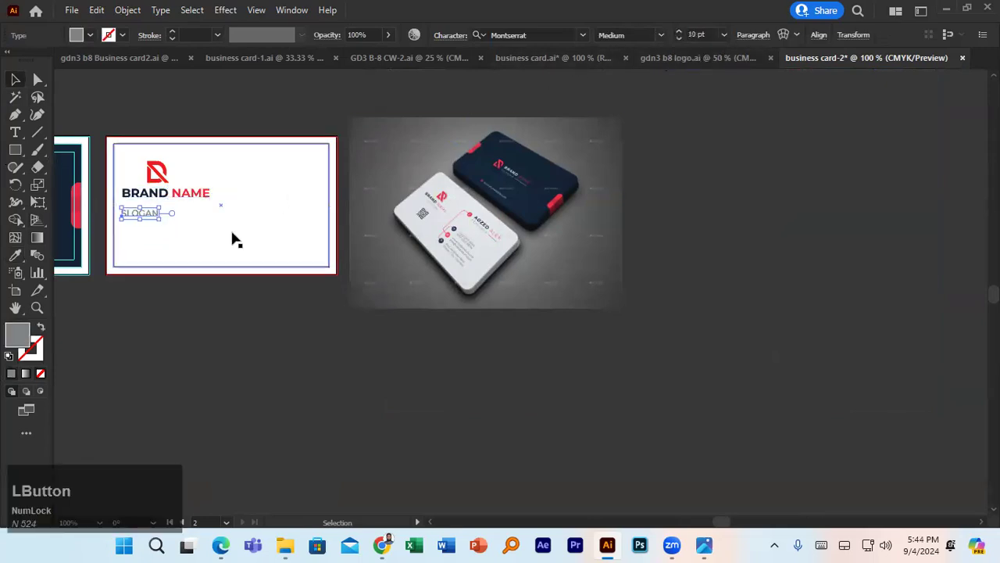
- Move SLOGAN under BRAND NAME, centre it on BRAND NAME, and group them
{"action": "mouse_move", "coordinate": [148, 218]}
{"action": "left_mouse_down"}
{"action": "mouse_move", "coordinate": [167, 208]}
{"action": "mouse_move", "coordinate": [156, 206]}
{"action": "left_mouse_up"}
{"action": "scroll", "coordinate": [163, 208], "scroll_direction": "up", "scroll_amount": 3}
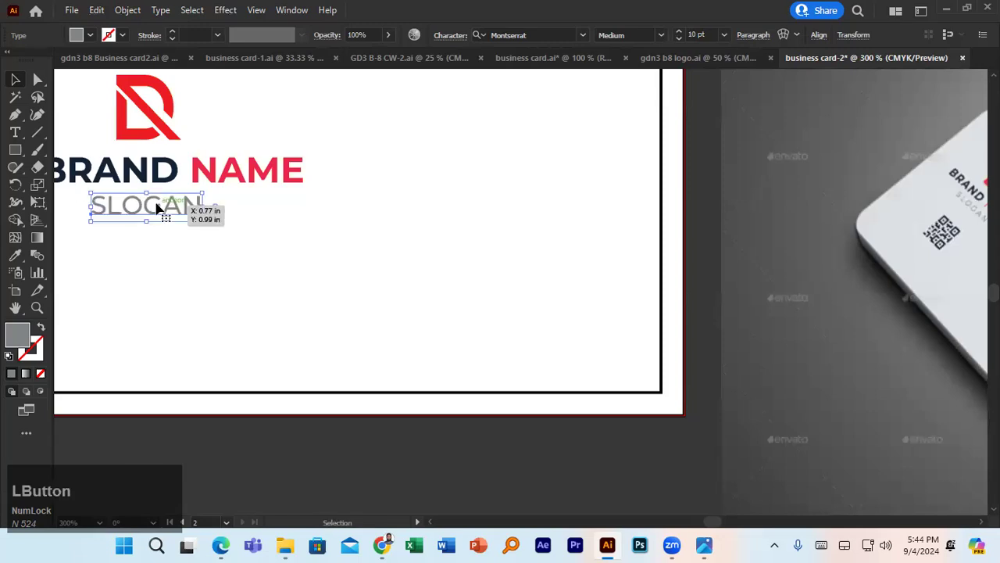
{"action": "left_click", "coordinate": [143, 181], "text": "shift"}
{"action": "left_click", "coordinate": [148, 188]}
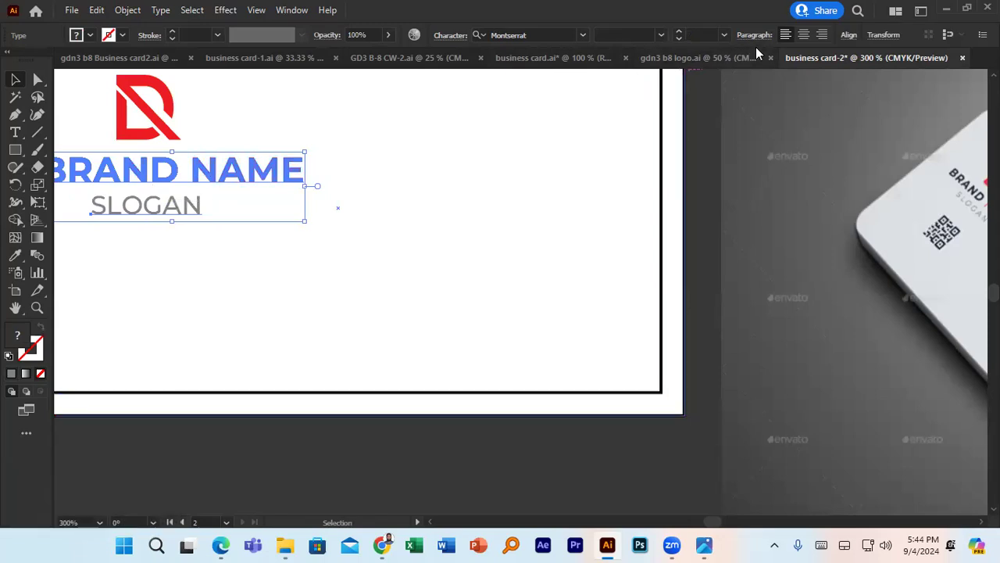
{"action": "left_click", "coordinate": [848, 34]}
{"action": "left_click", "coordinate": [720, 77]}
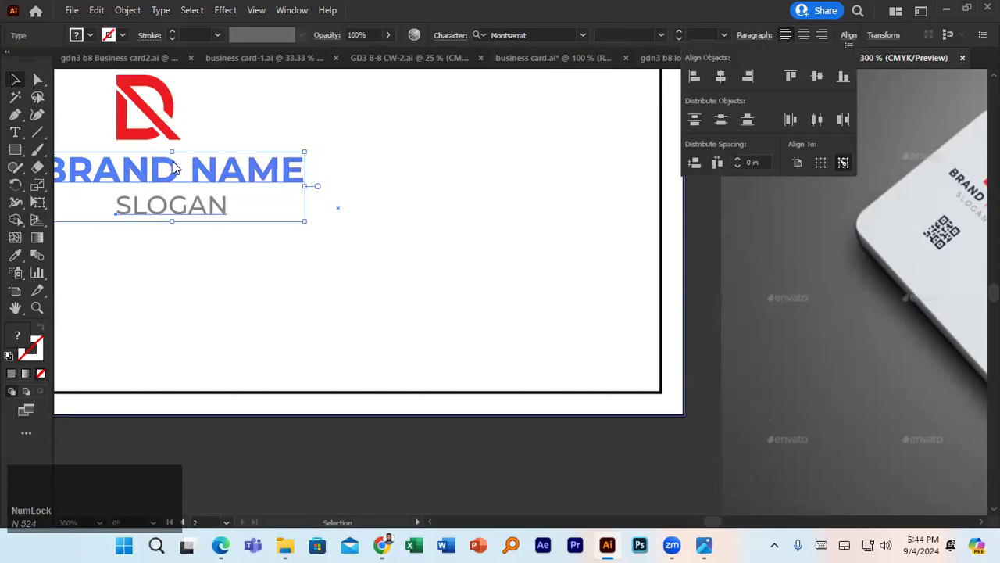
{"action": "key", "text": "ctrl+g"}
- Regroup BRAND NAME with SLOGAN and centre the group horizontally on the red D logo
{"action": "left_click", "coordinate": [152, 109]}
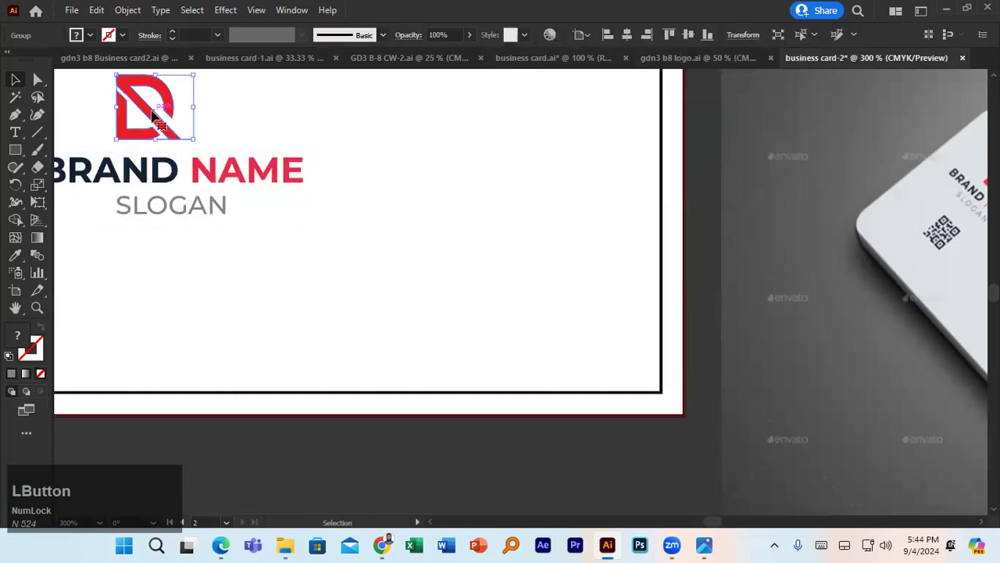
{"action": "left_click", "coordinate": [161, 172], "text": "shift"}
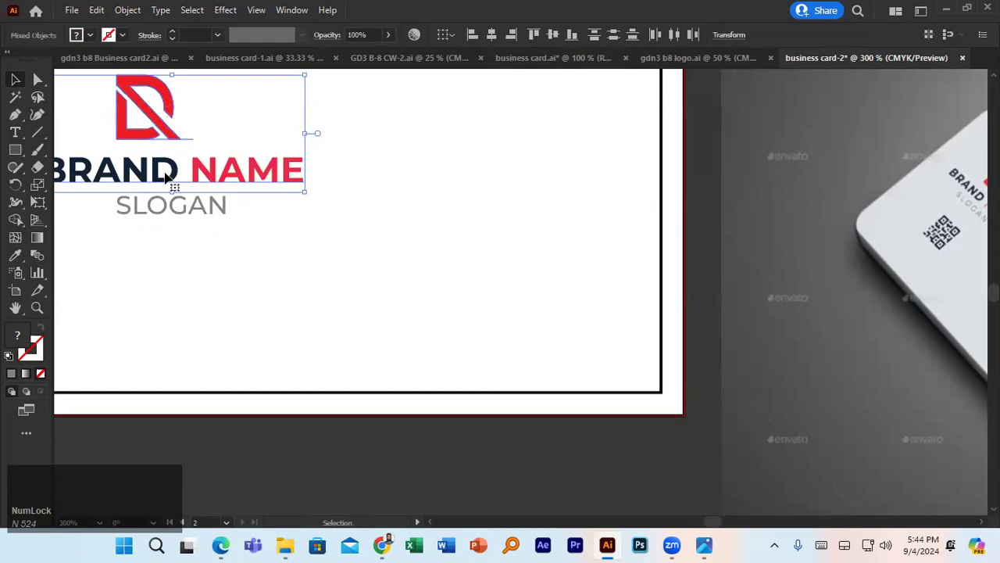
{"action": "left_click", "coordinate": [196, 207]}
{"action": "left_click", "coordinate": [200, 173]}
{"action": "left_click", "coordinate": [186, 213], "text": "shift"}
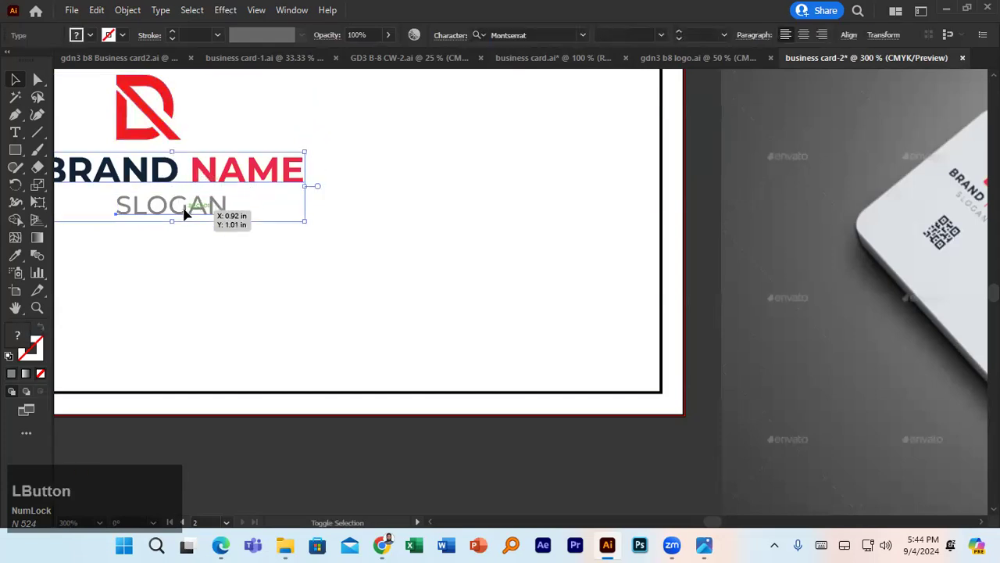
{"action": "key", "text": "ctrl+g"}
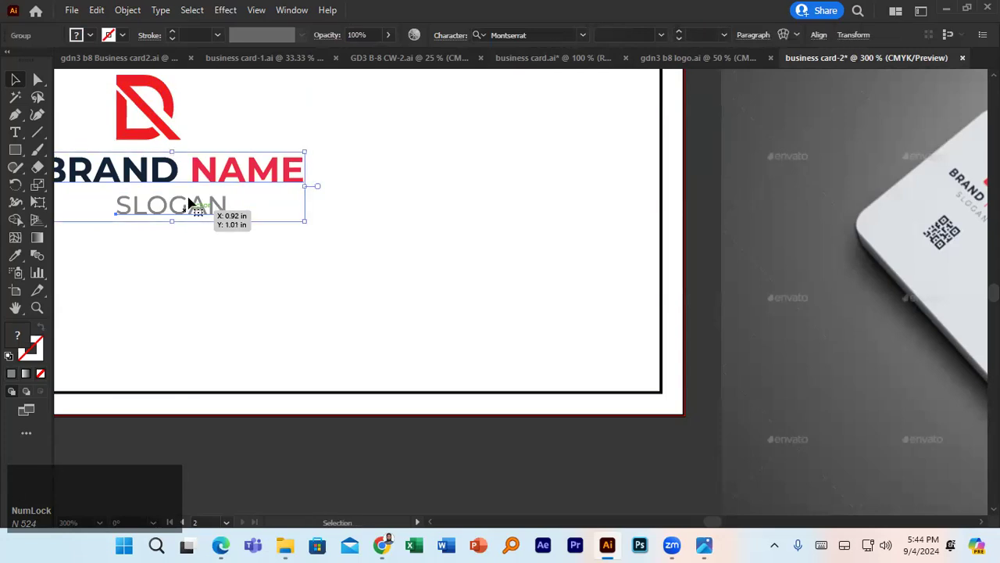
{"action": "left_click", "coordinate": [151, 136], "text": "shift"}
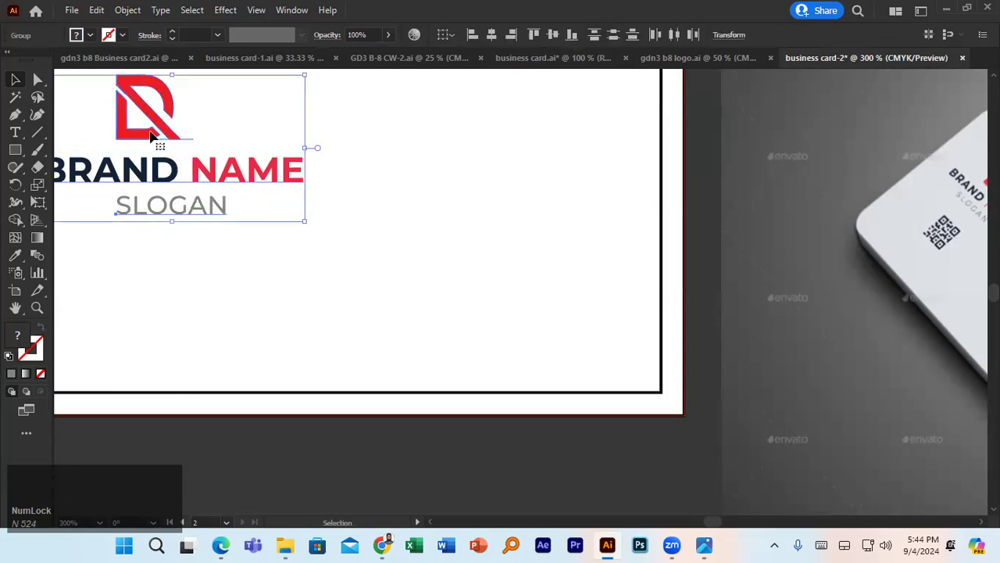
{"action": "left_click", "coordinate": [152, 136]}
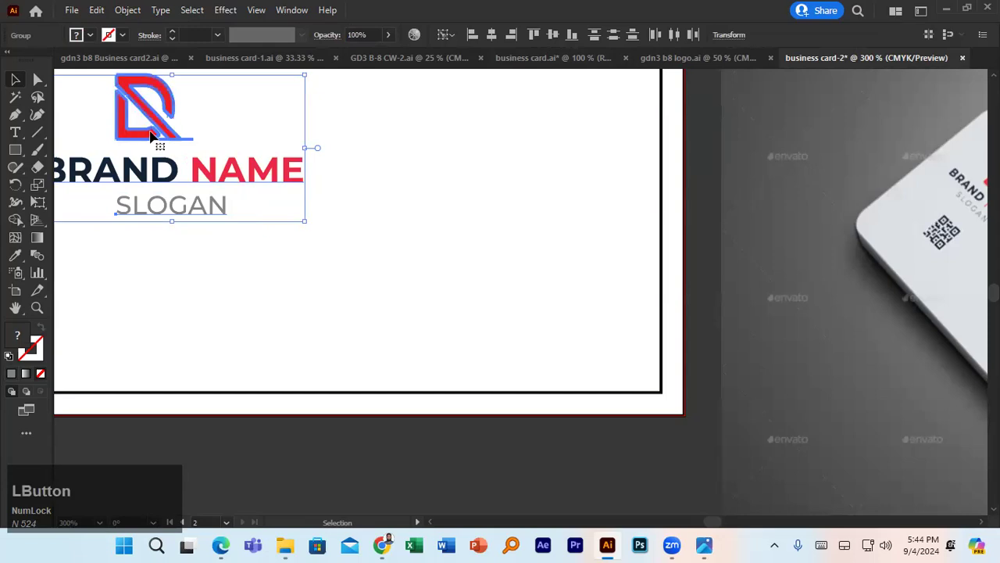
{"action": "left_click", "coordinate": [493, 39]}
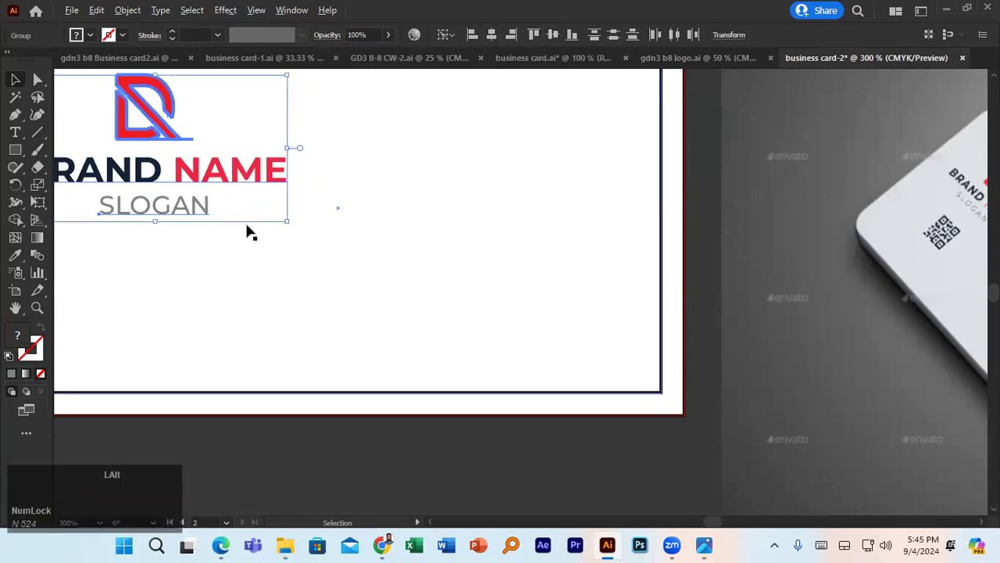
{"action": "scroll", "coordinate": [246, 230], "scroll_direction": "down", "scroll_amount": 1}
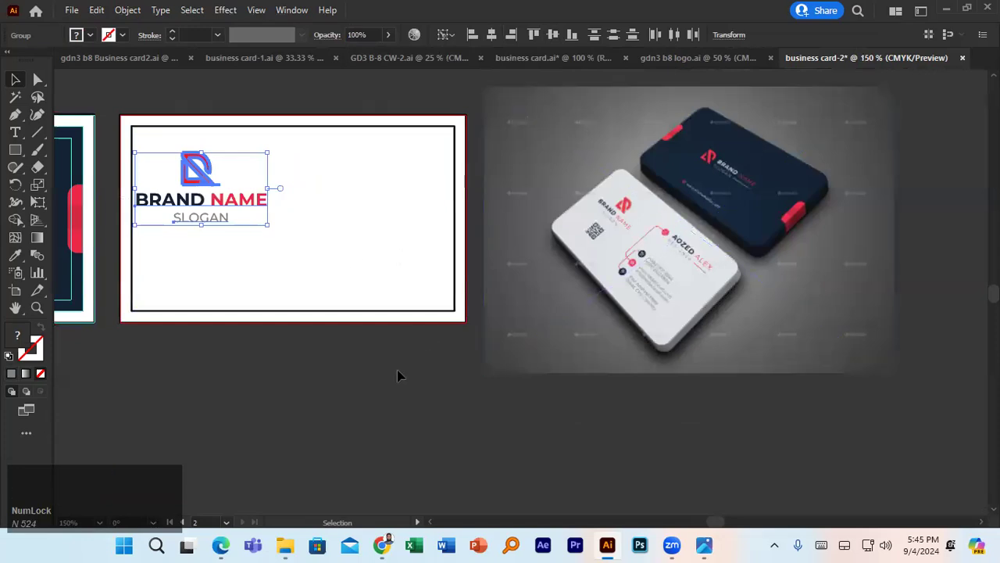
- Set the stroke to None on both the inner and outer white card rectangles
{"action": "left_click", "coordinate": [295, 243]}
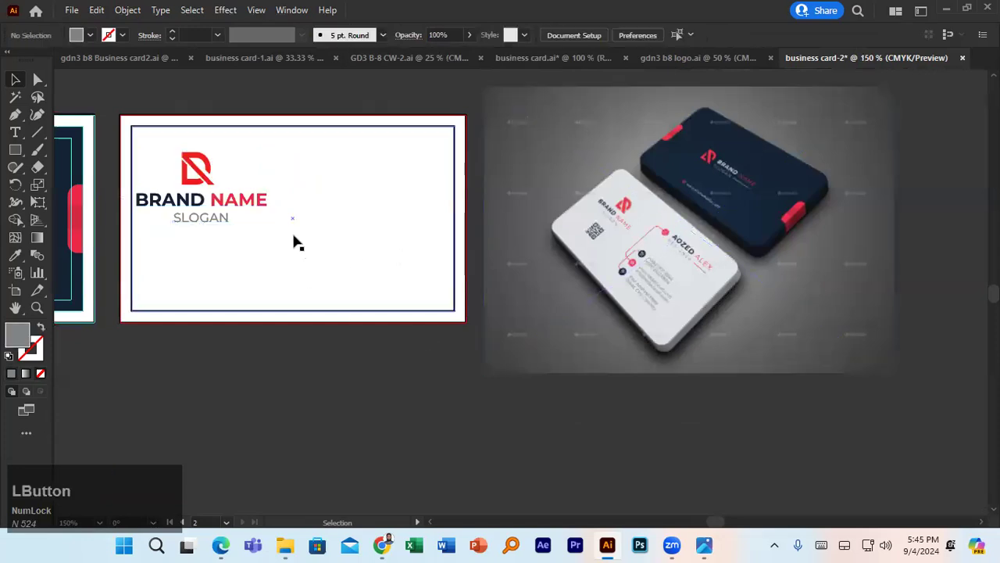
{"action": "left_click", "coordinate": [121, 35]}
{"action": "left_click", "coordinate": [11, 61]}
{"action": "left_click", "coordinate": [246, 387]}
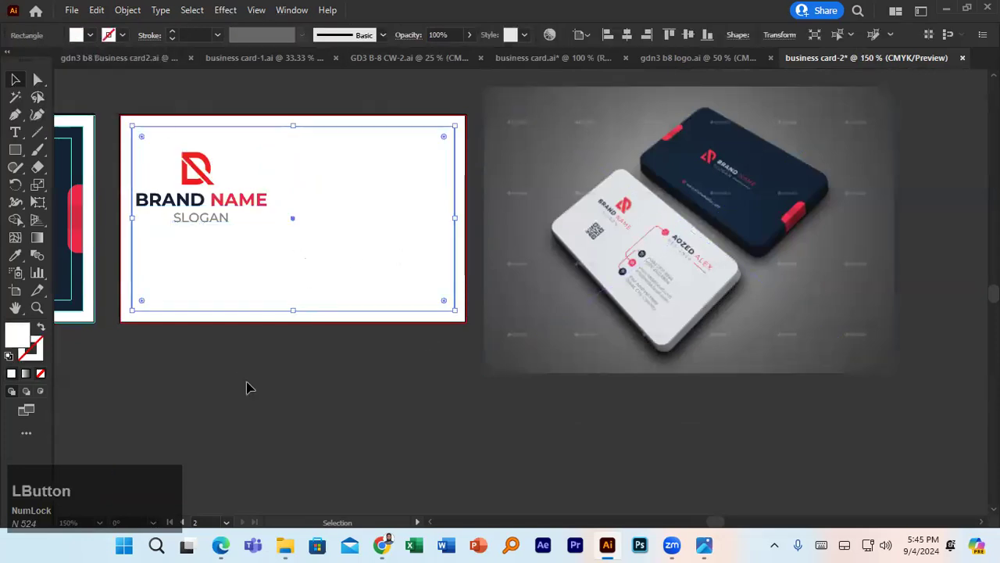
{"action": "left_click", "coordinate": [384, 321]}
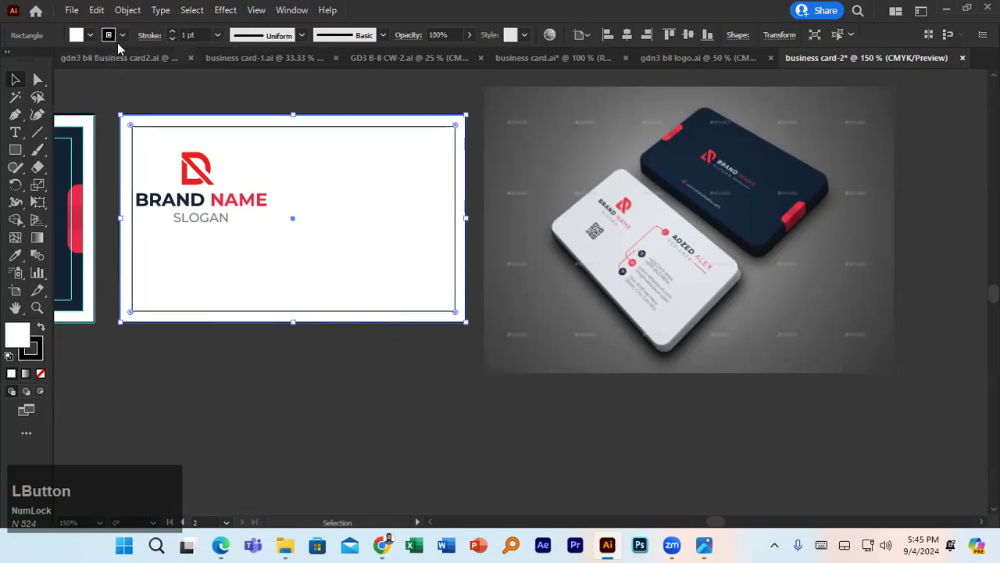
{"action": "left_click", "coordinate": [121, 35]}
{"action": "left_click", "coordinate": [10, 61]}
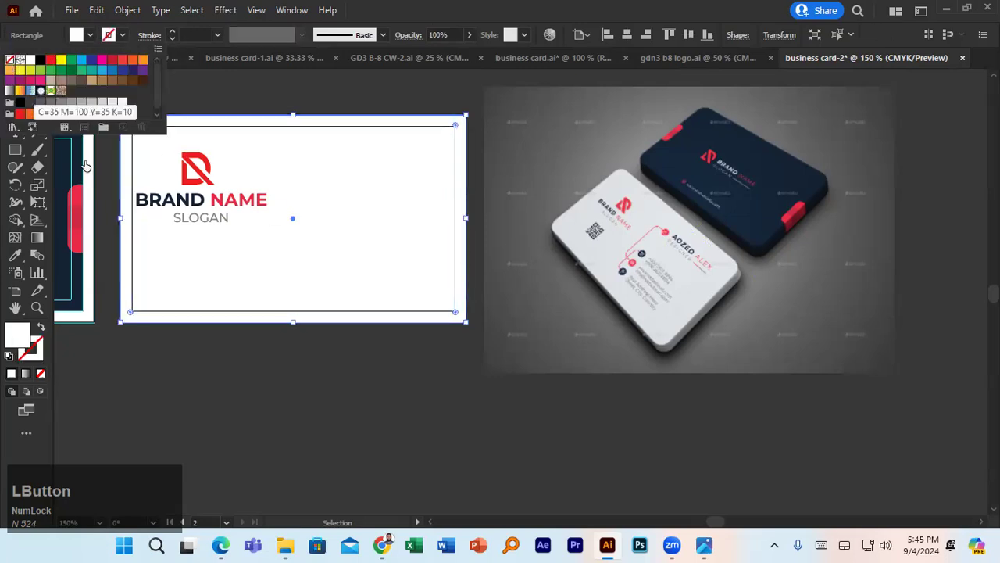
{"action": "left_click", "coordinate": [226, 417]}
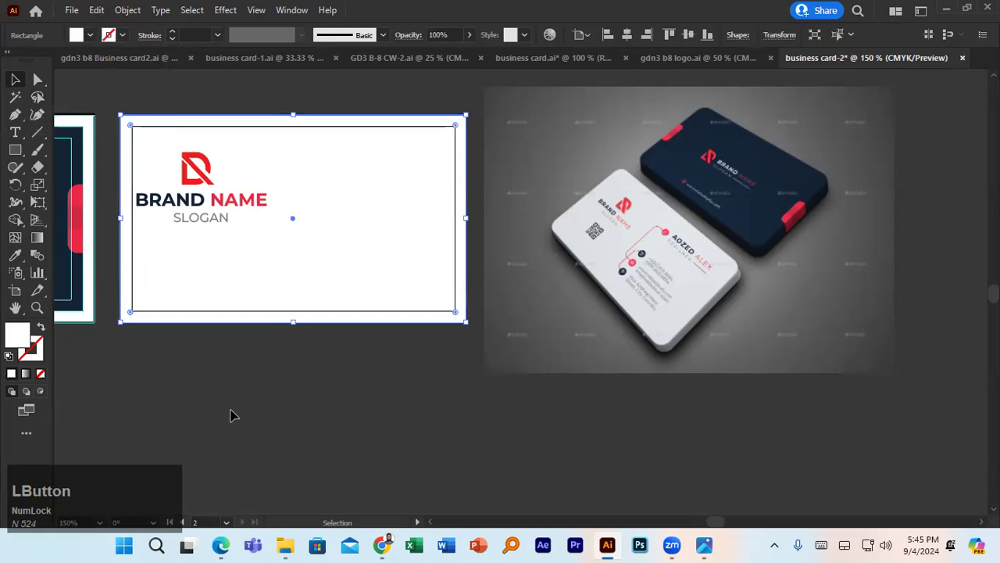
- Undo an accidental rectangle move and pan to show the rest of the card
{"action": "left_click_drag", "start_coordinate": [333, 312], "coordinate": [347, 263]}
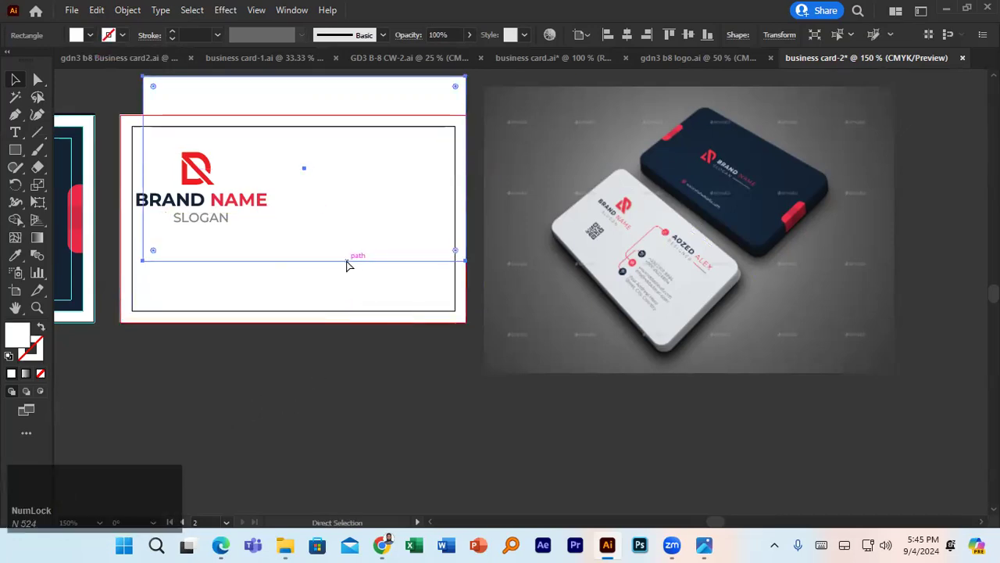
{"action": "key", "text": "ctrl+z"}
{"action": "left_click", "coordinate": [295, 388]}
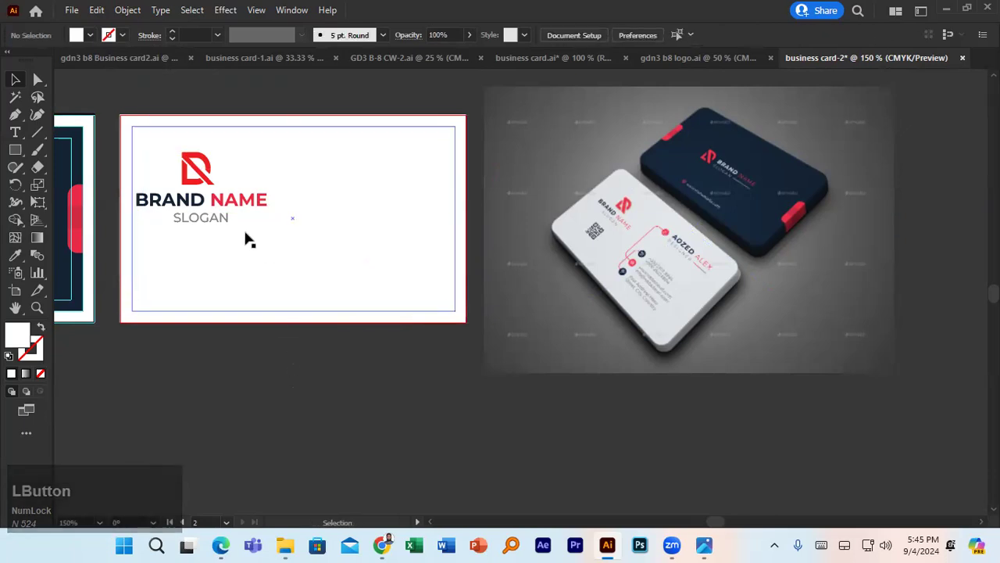
{"action": "scroll", "coordinate": [247, 236], "scroll_direction": "up", "scroll_amount": 2}
{"action": "left_click_drag", "start_coordinate": [335, 261], "coordinate": [597, 238]}
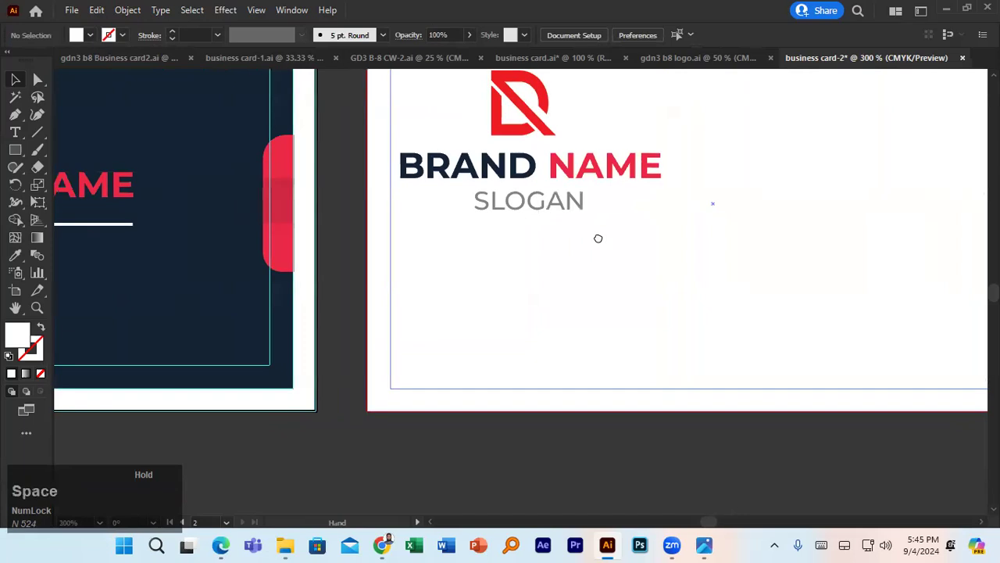
- Offset Path the white card's background rectangle by -0.125 in to create an inset rectangle
{"action": "scroll", "coordinate": [534, 246], "scroll_direction": "down", "scroll_amount": 1}
{"action": "scroll", "coordinate": [461, 167], "scroll_direction": "down", "scroll_amount": 1}
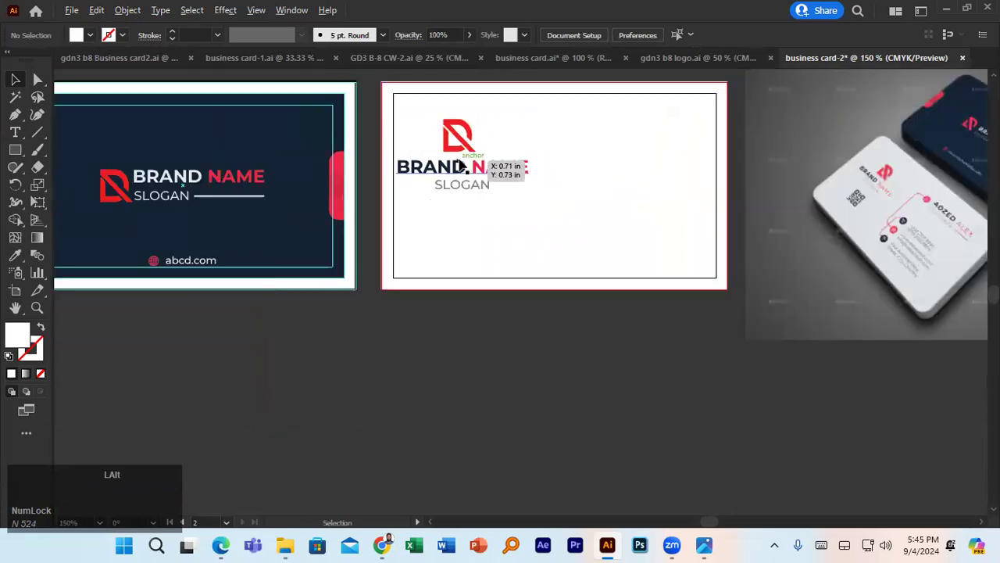
{"action": "left_click_drag", "start_coordinate": [502, 214], "coordinate": [404, 264]}
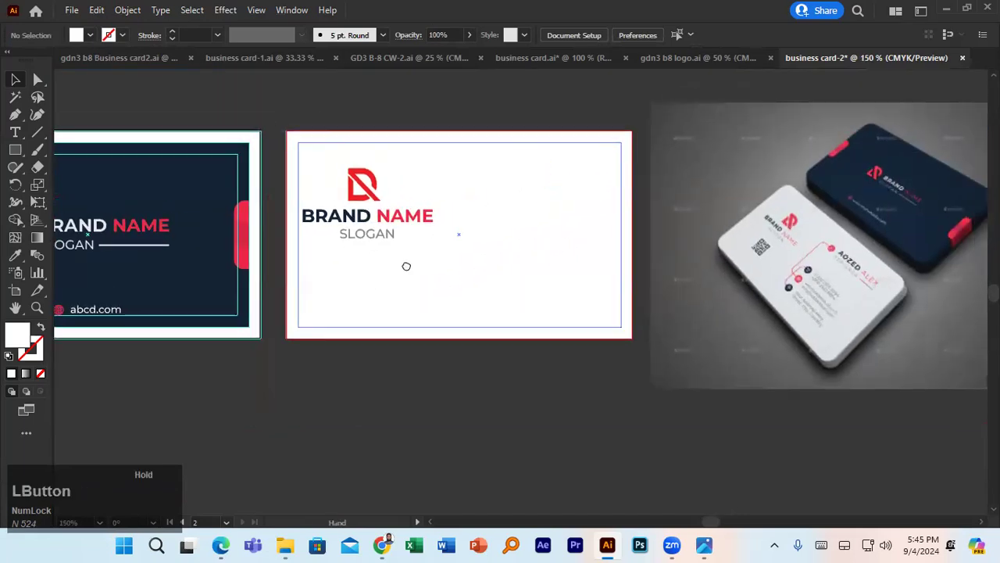
{"action": "left_click", "coordinate": [356, 145]}
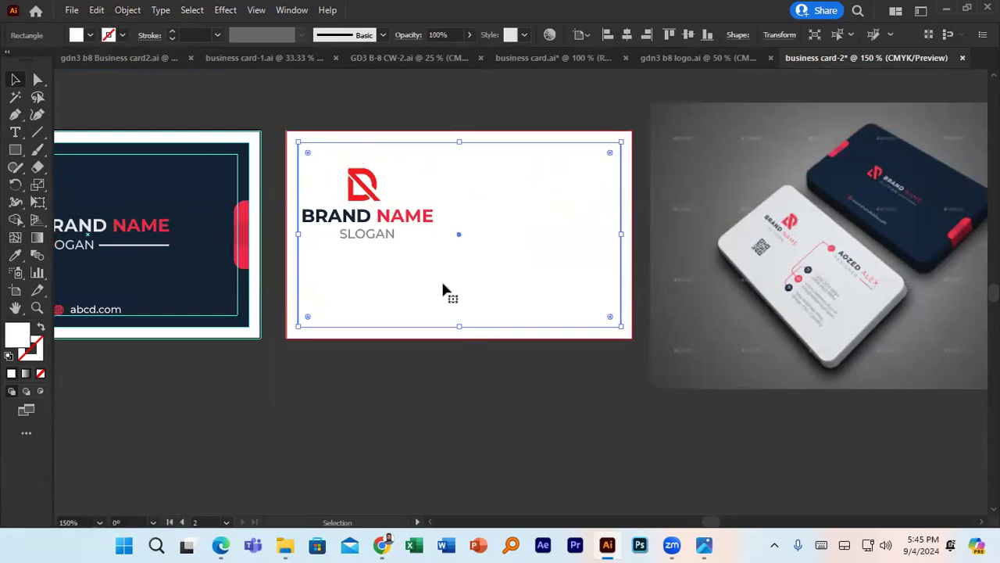
{"action": "left_click", "coordinate": [139, 10]}
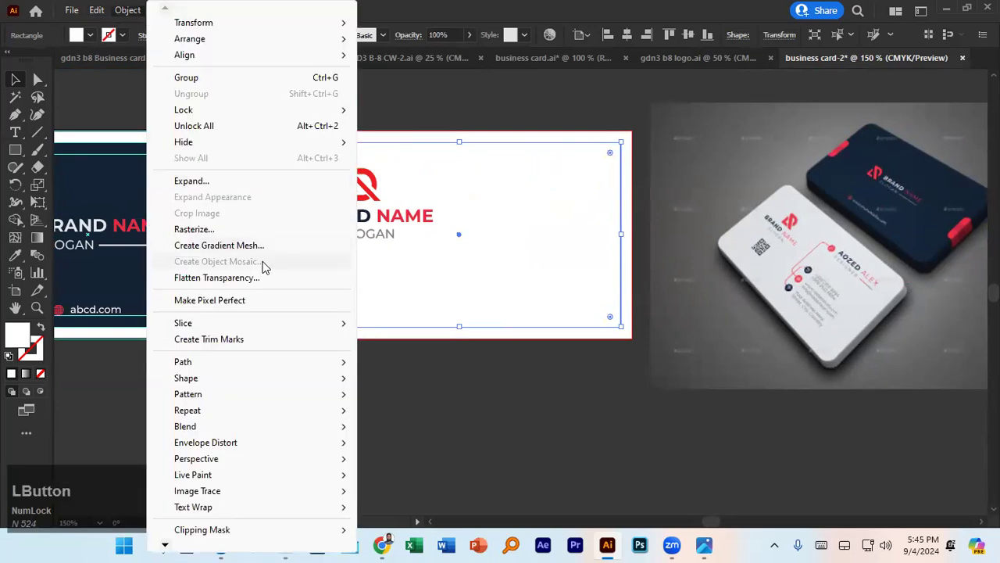
{"action": "mouse_move", "coordinate": [247, 365]}
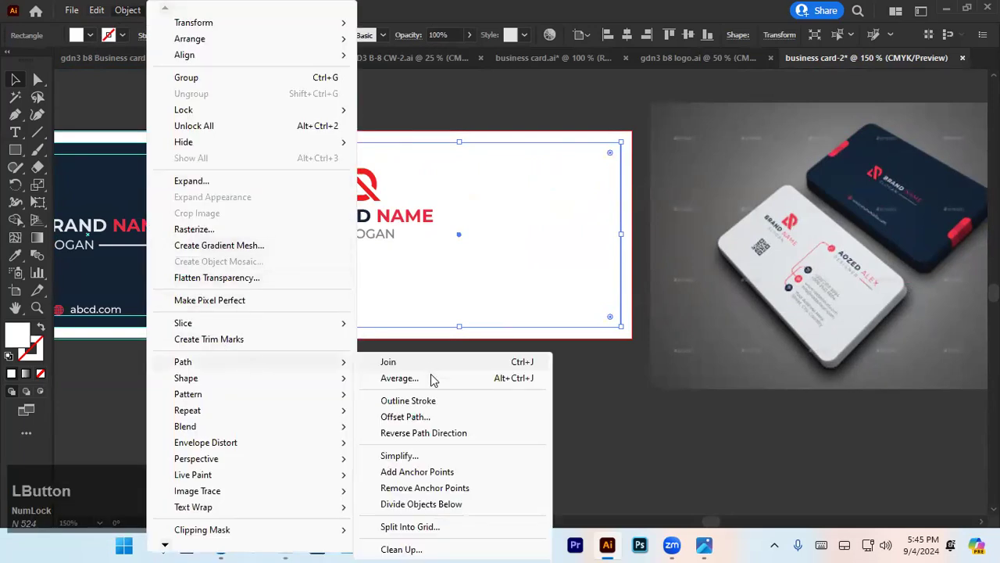
{"action": "left_click", "coordinate": [425, 417]}
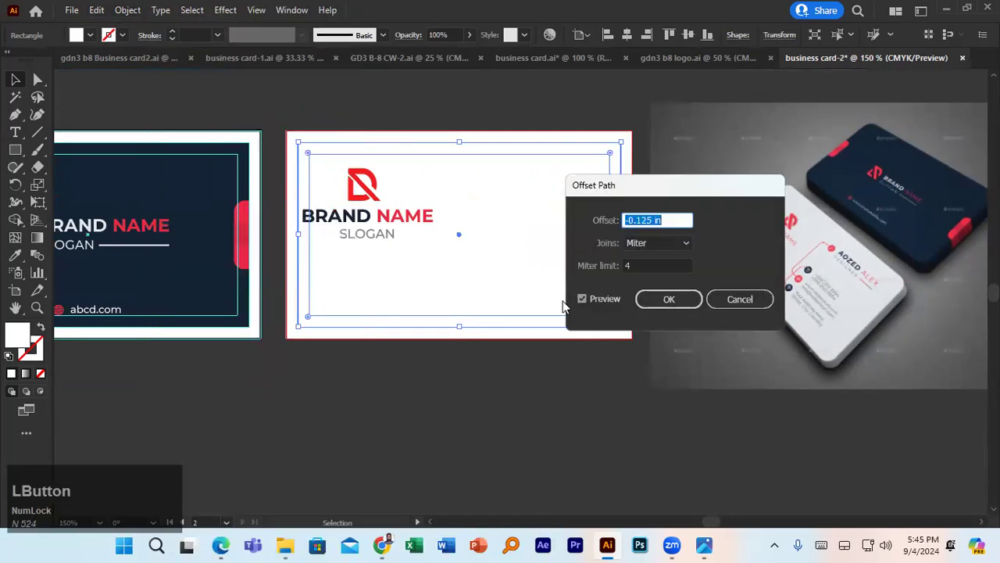
{"action": "left_click", "coordinate": [666, 298]}
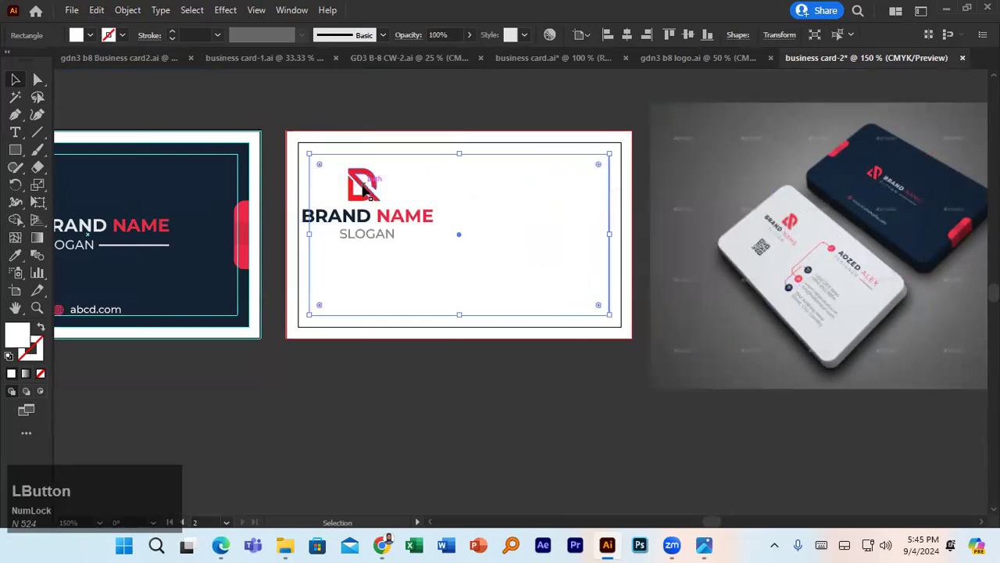
- Move the red D logo, BRAND NAME and SLOGAN toward the card's top-left
{"action": "left_click", "coordinate": [360, 195]}
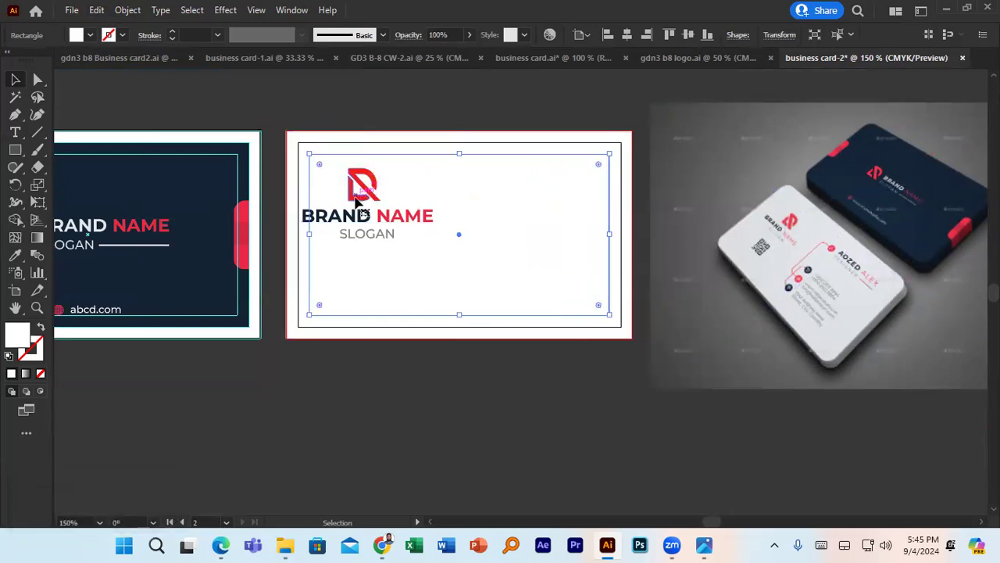
{"action": "left_click", "coordinate": [357, 223], "text": "shift"}
{"action": "key", "text": "Right"}
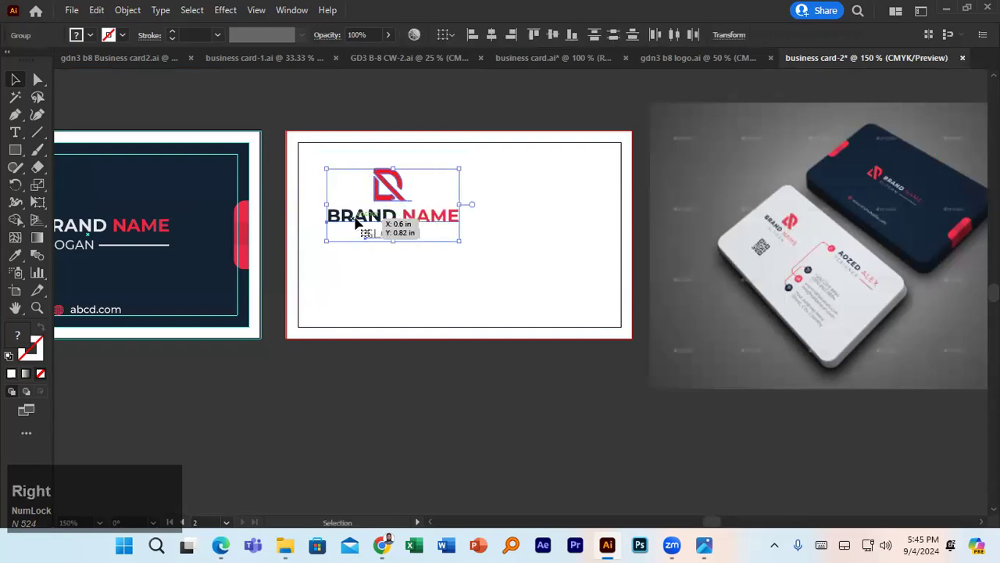
{"action": "left_click_drag", "start_coordinate": [355, 222], "coordinate": [334, 222]}
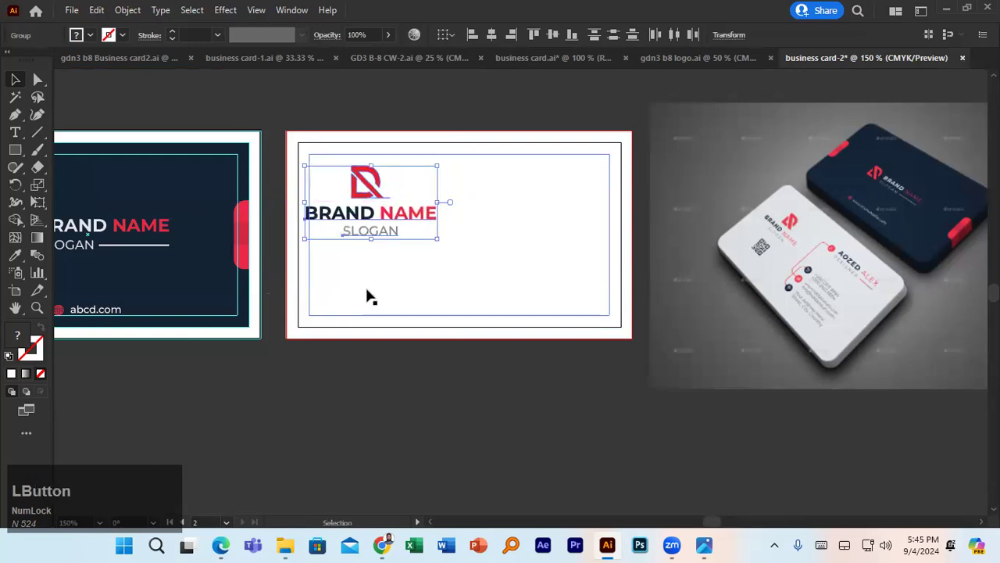
- Convert the inset rectangle into guides with Make Guides
{"action": "left_click", "coordinate": [334, 395]}
{"action": "key", "text": "space"}
{"action": "left_click_drag", "start_coordinate": [498, 224], "coordinate": [397, 242]}
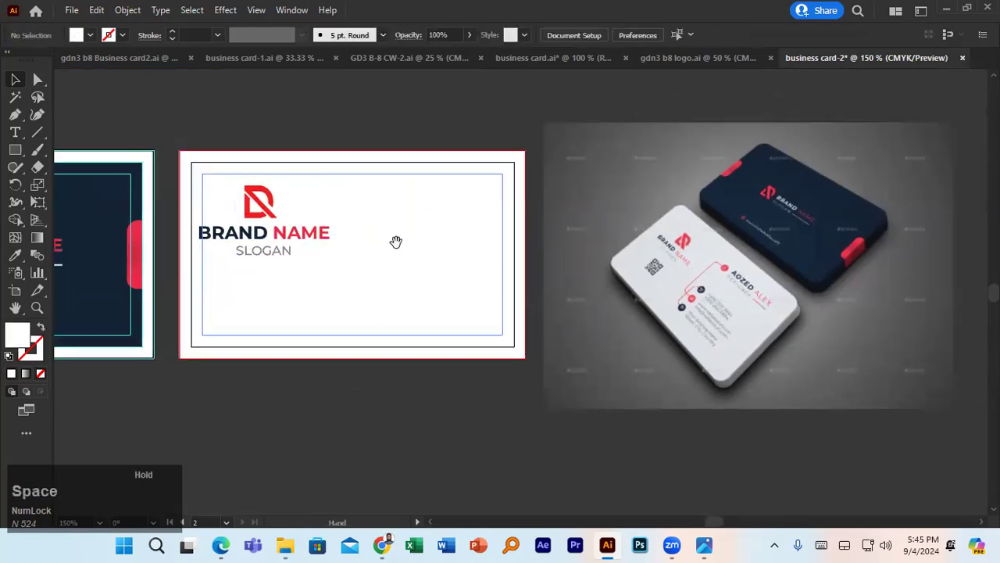
{"action": "left_click", "coordinate": [404, 179]}
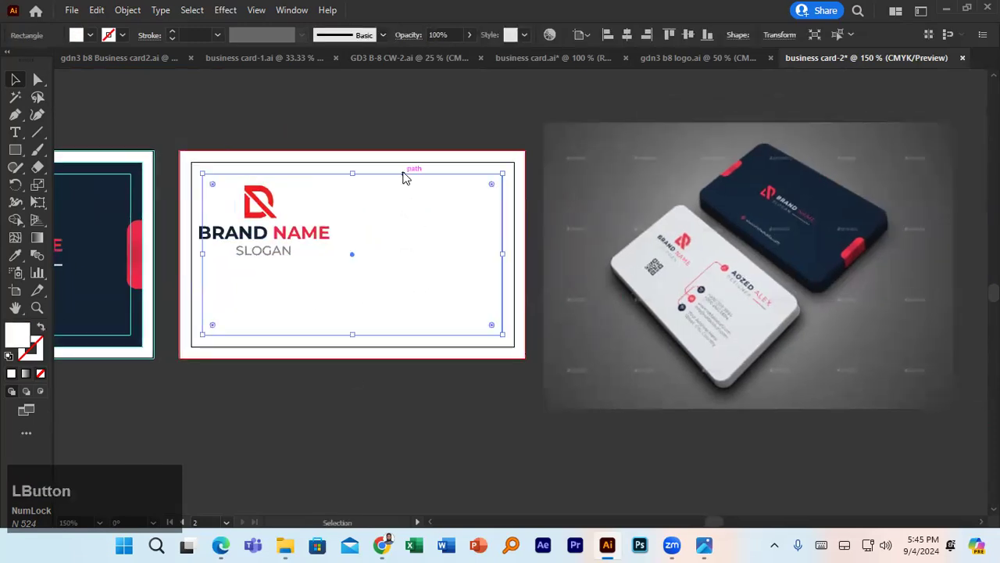
{"action": "right_click", "coordinate": [403, 174]}
{"action": "left_click", "coordinate": [445, 405]}
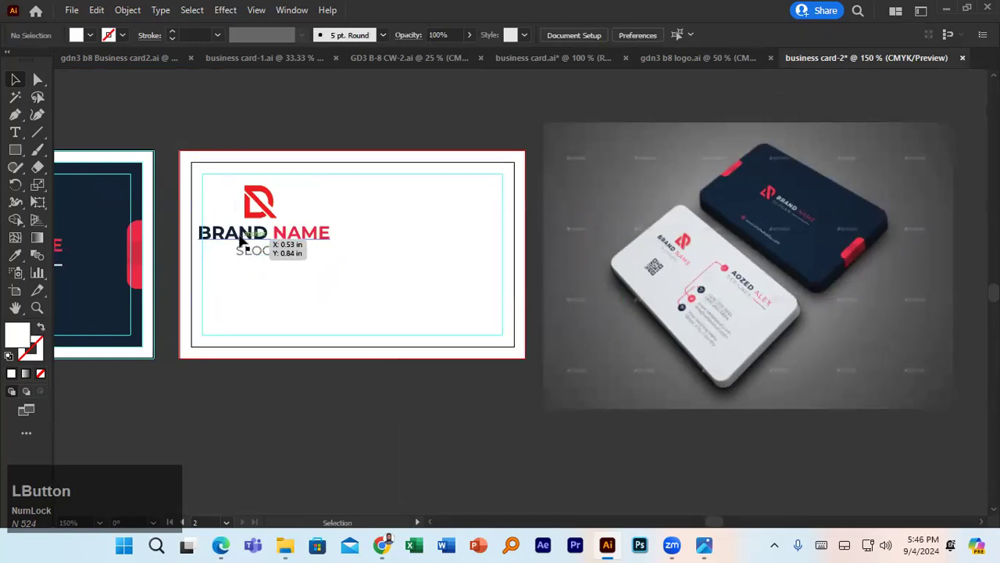
- Shift the logo, BRAND NAME and SLOGAN onto the top-left margin guide
{"action": "left_click_drag", "start_coordinate": [241, 237], "coordinate": [251, 233]}
{"action": "key", "text": "ctrl+z"}
{"action": "left_click", "coordinate": [251, 213]}
{"action": "left_click", "coordinate": [256, 236], "text": "shift"}
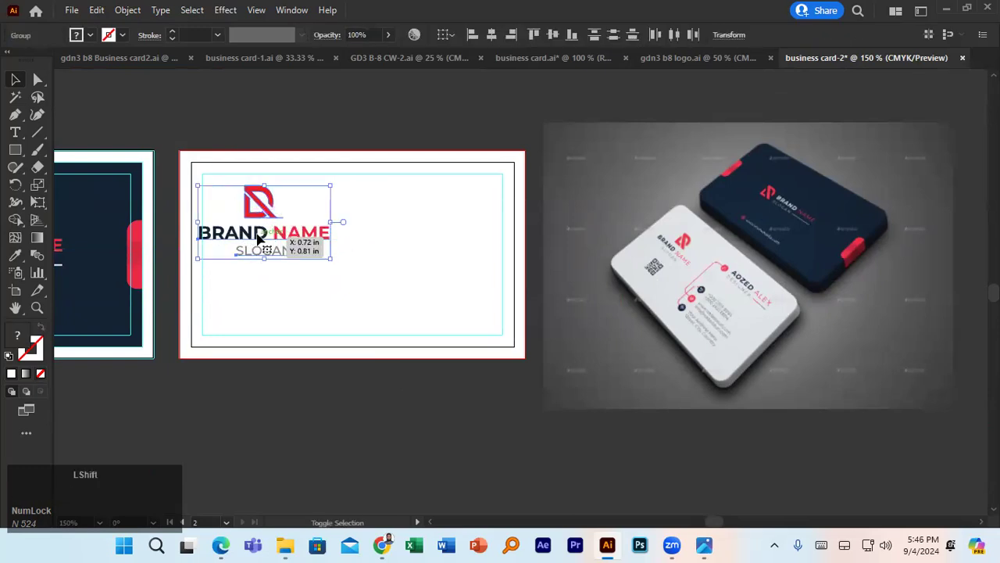
{"action": "left_click_drag", "start_coordinate": [261, 235], "coordinate": [266, 237]}
{"action": "left_click", "coordinate": [307, 379]}
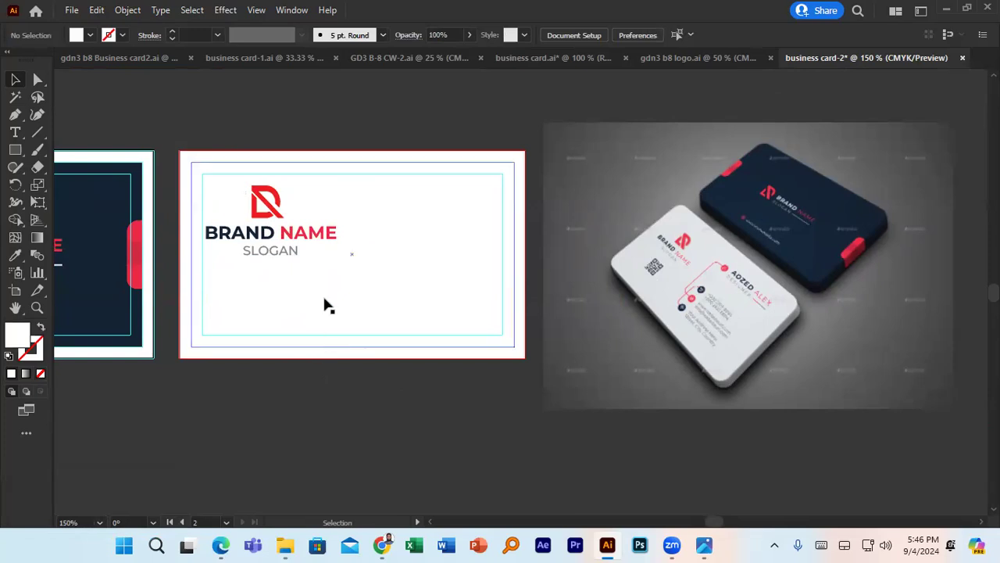
{"action": "left_click", "coordinate": [512, 166]}
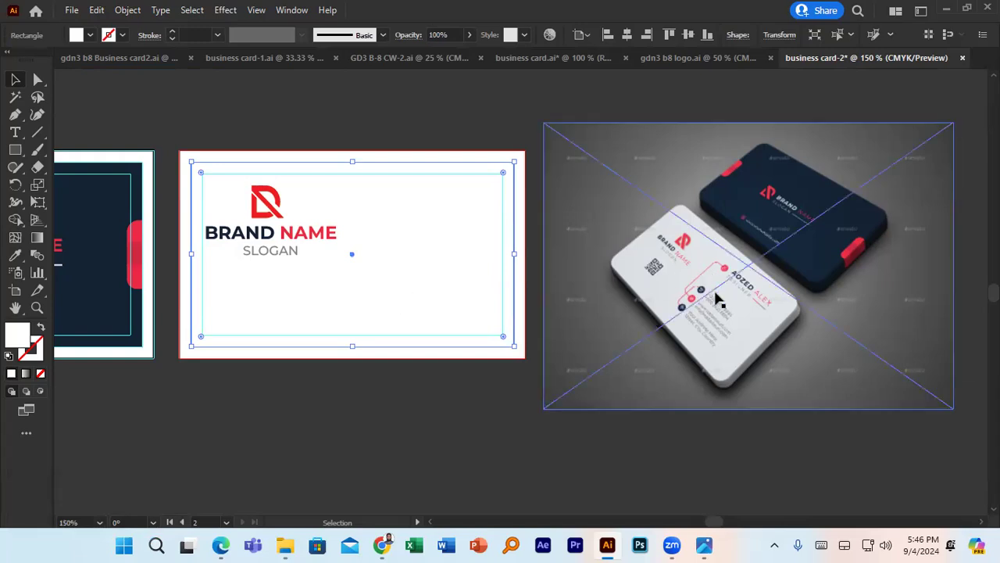
{"action": "scroll", "coordinate": [719, 299], "scroll_direction": "up", "scroll_amount": 3, "text": "alt"}
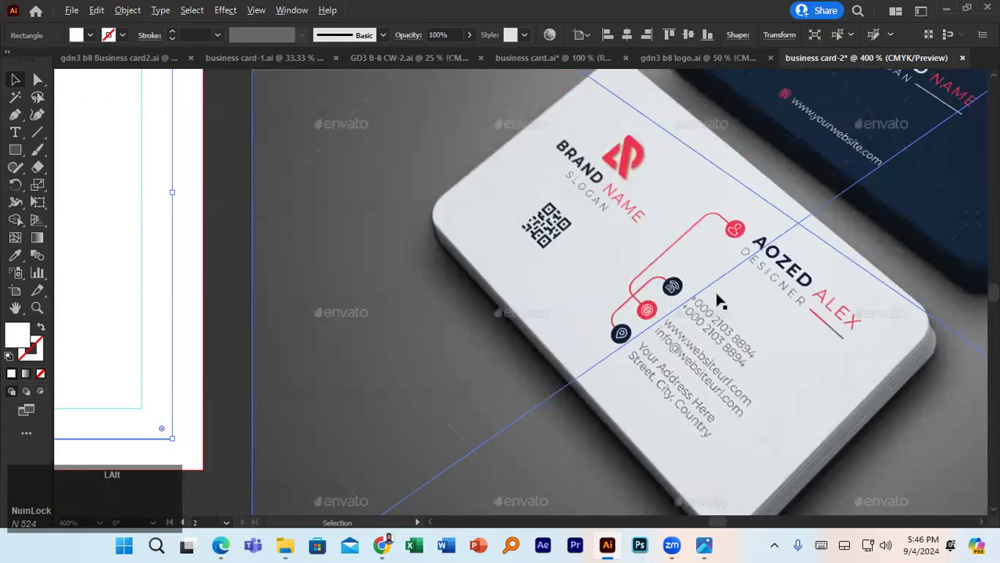
{"action": "scroll", "coordinate": [719, 299], "scroll_direction": "down", "scroll_amount": 5, "text": "alt"}
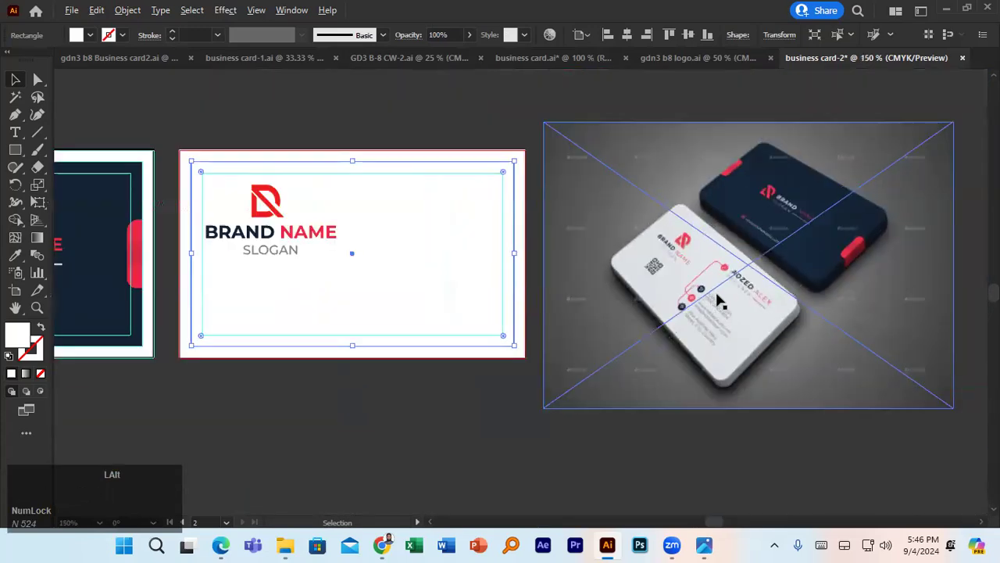
- Pen-draw a tall vertical bracket with curved top and bottom ends right of the logo
{"action": "left_click", "coordinate": [17, 114]}
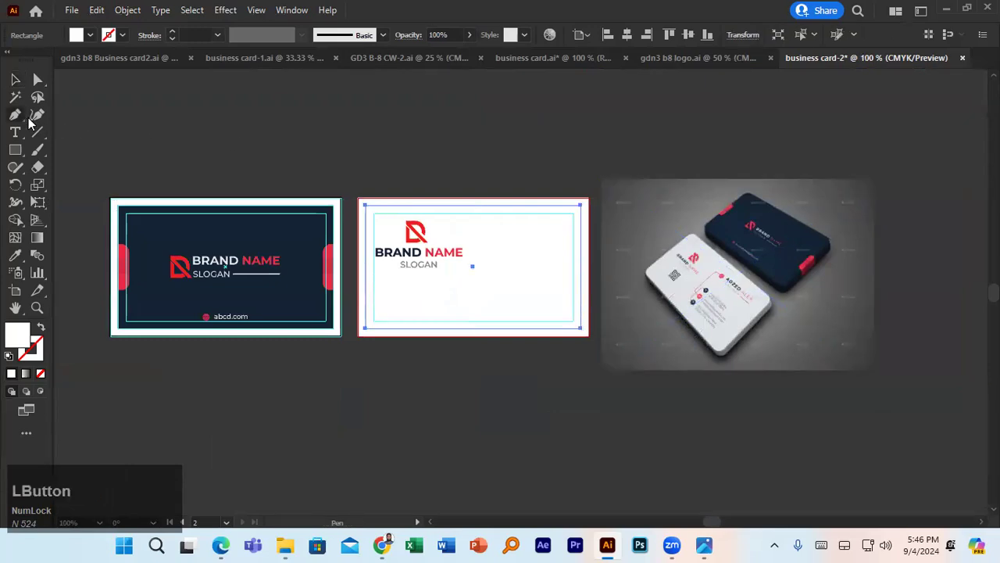
{"action": "scroll", "coordinate": [517, 261], "scroll_direction": "up", "scroll_amount": 2, "text": "alt"}
{"action": "scroll", "coordinate": [517, 259], "scroll_direction": "down", "scroll_amount": 2, "text": "alt"}
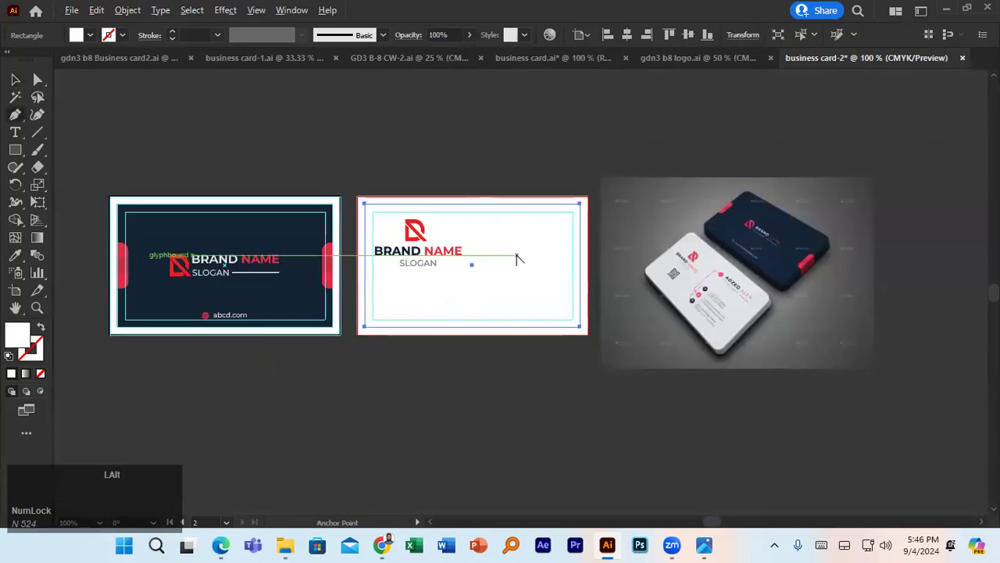
{"action": "scroll", "coordinate": [517, 260], "scroll_direction": "up", "scroll_amount": 1, "text": "alt"}
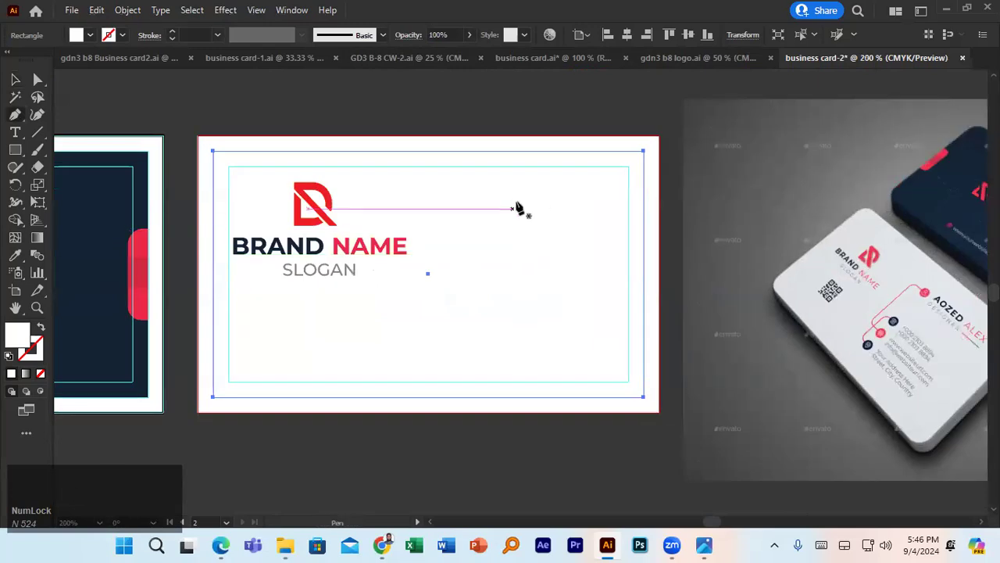
{"action": "left_click_drag", "start_coordinate": [543, 195], "coordinate": [518, 211]}
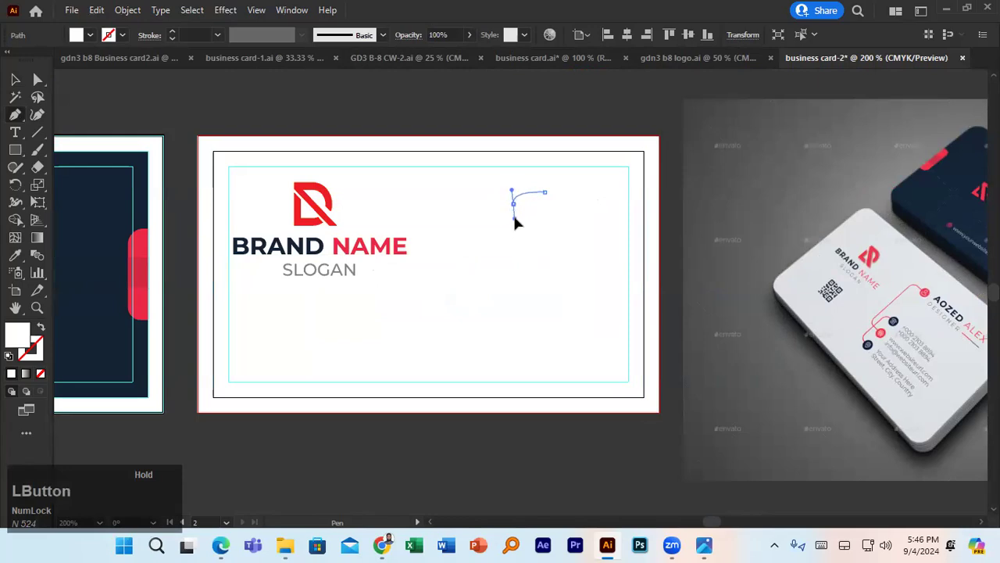
{"action": "key", "text": "alt"}
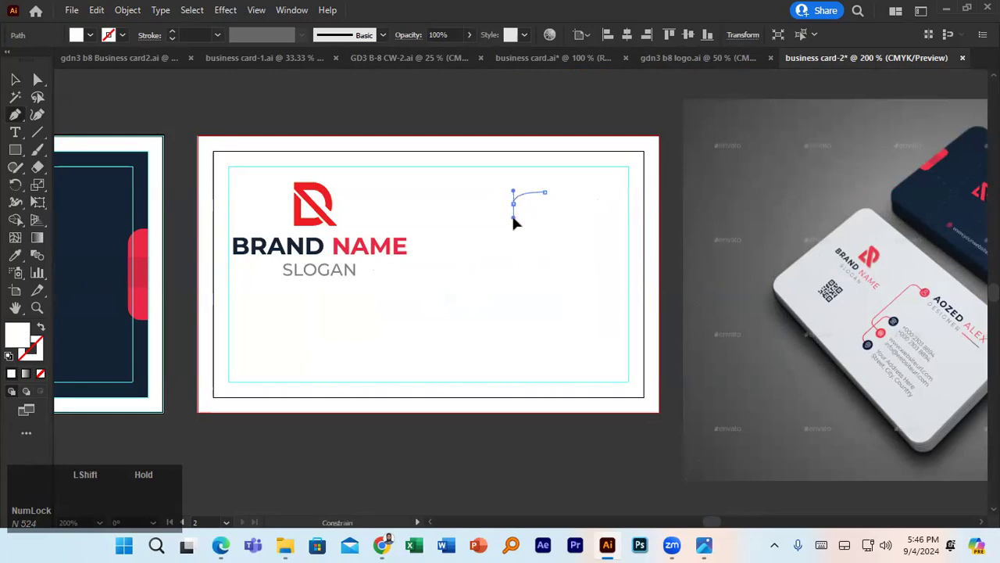
{"action": "left_click", "coordinate": [514, 218]}
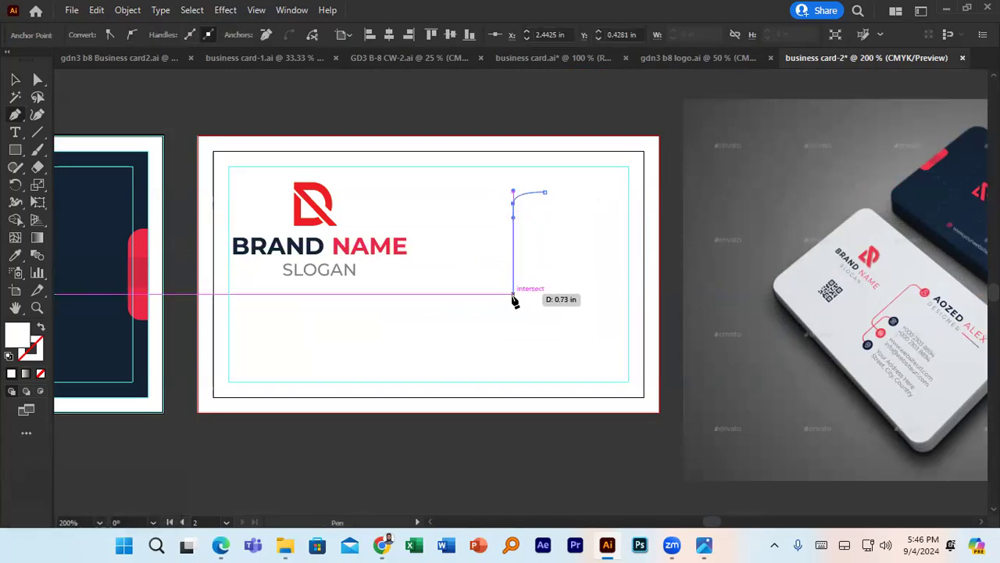
{"action": "left_click", "coordinate": [513, 304]}
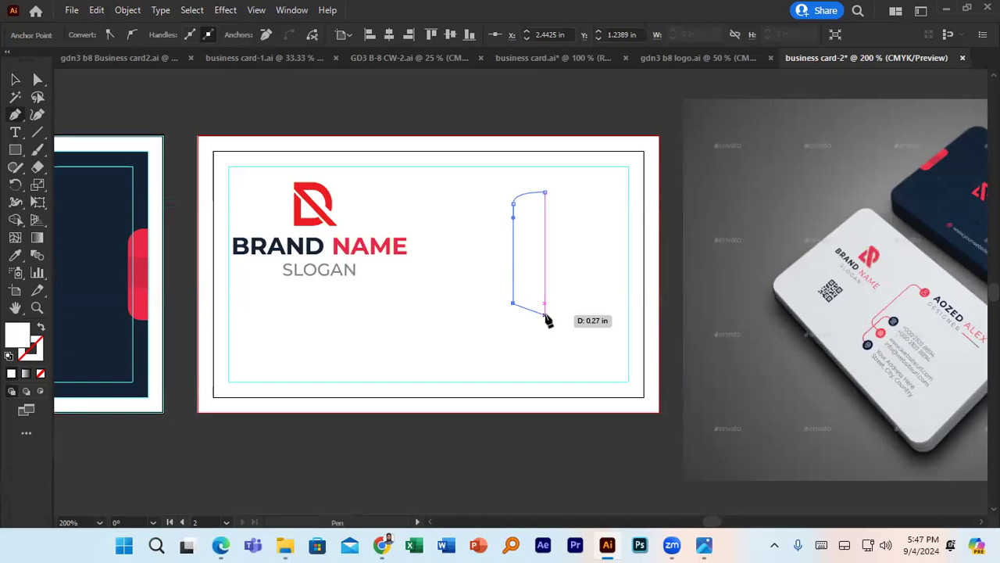
{"action": "left_click", "coordinate": [545, 314]}
{"action": "mouse_move", "coordinate": [550, 319]}
{"action": "left_mouse_down"}
{"action": "mouse_move", "coordinate": [575, 316]}
{"action": "mouse_move", "coordinate": [538, 349]}
{"action": "mouse_move", "coordinate": [105, 222]}
{"action": "mouse_move", "coordinate": [536, 325]}
{"action": "mouse_move", "coordinate": [558, 319]}
{"action": "mouse_move", "coordinate": [546, 322]}
{"action": "left_mouse_up"}
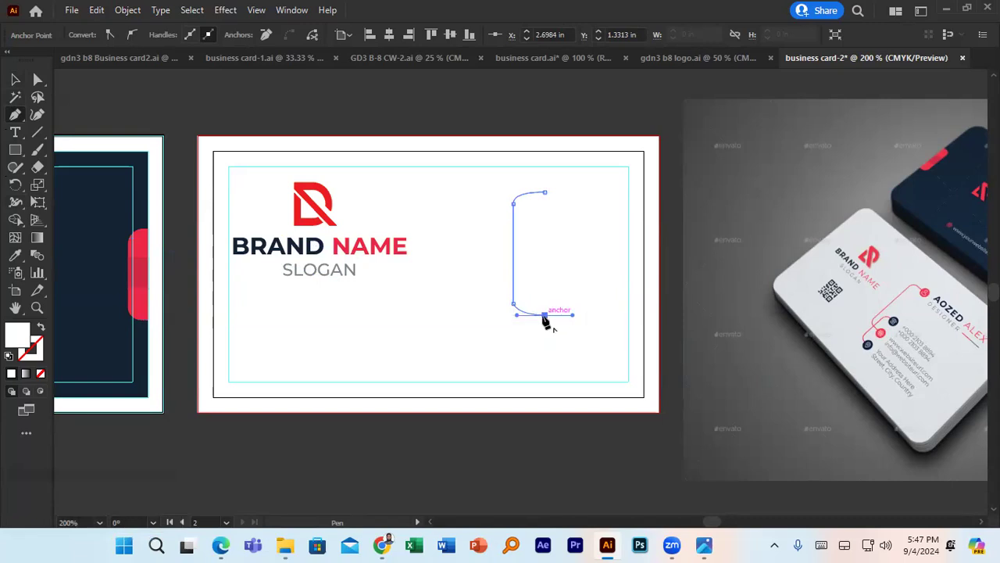
{"action": "left_click", "coordinate": [544, 316]}
{"action": "left_click", "coordinate": [16, 81]}
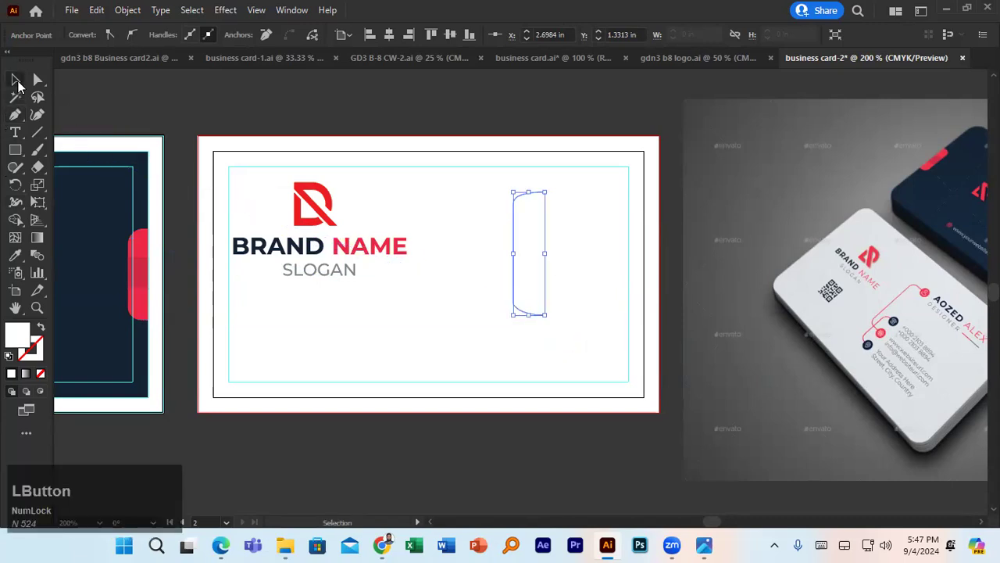
- Give the bracket path a red stroke and no fill
{"action": "left_click", "coordinate": [675, 248]}
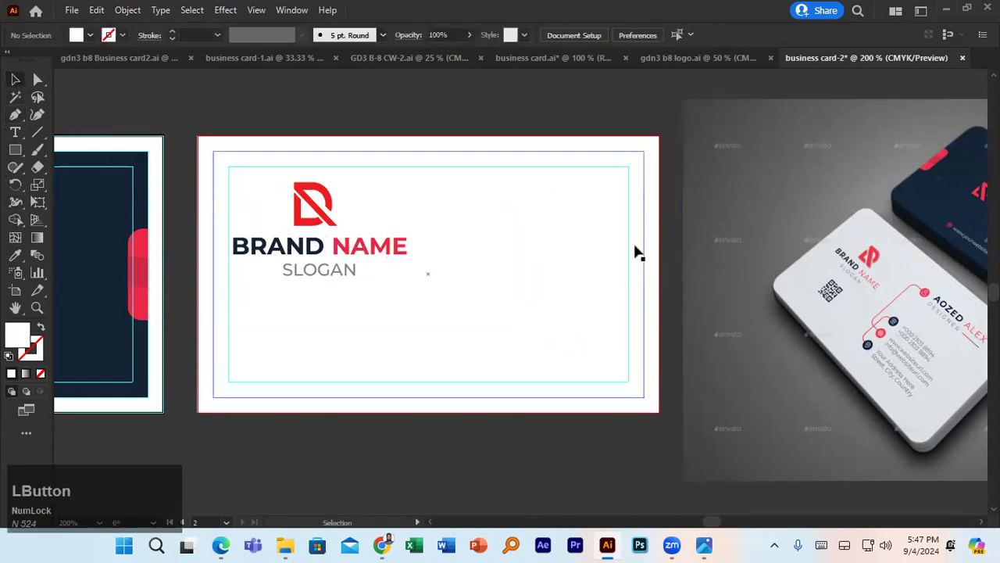
{"action": "left_click", "coordinate": [514, 255]}
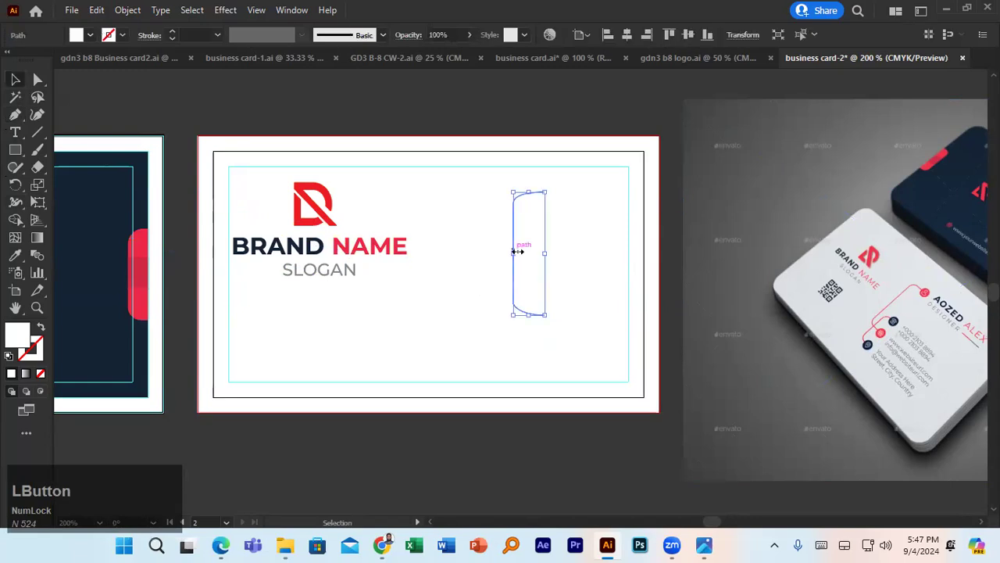
{"action": "left_click", "coordinate": [123, 35]}
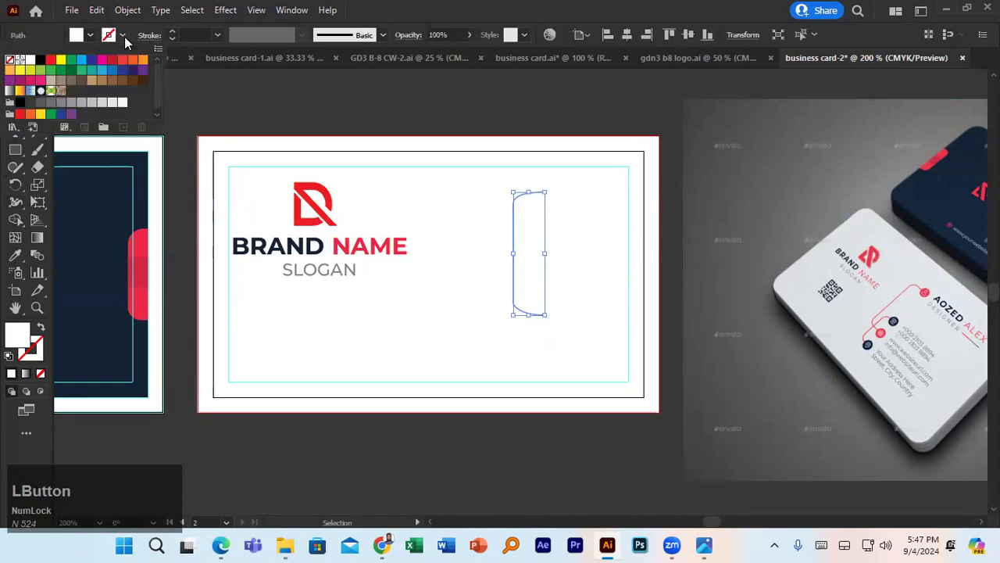
{"action": "left_click", "coordinate": [50, 60]}
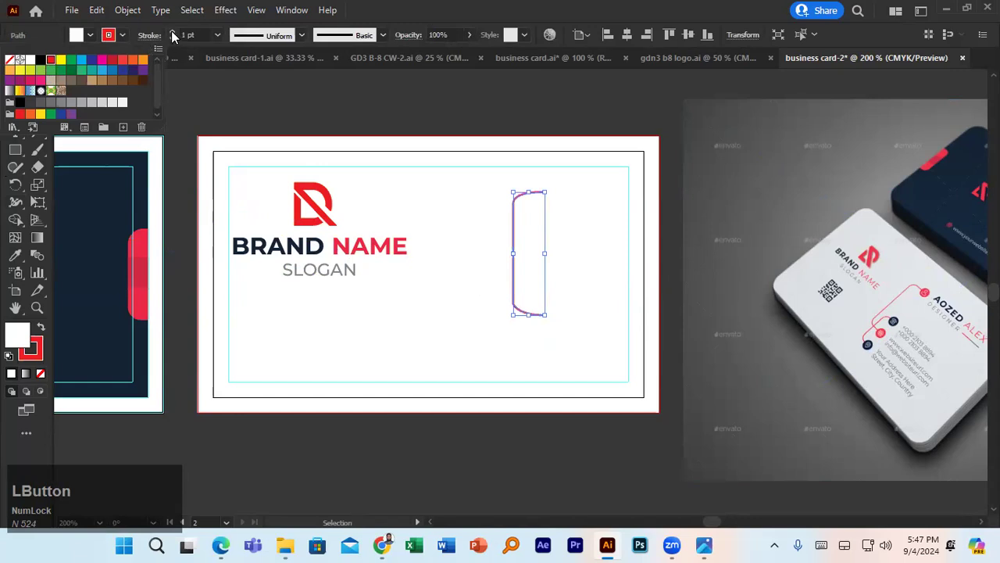
{"action": "left_click", "coordinate": [224, 100]}
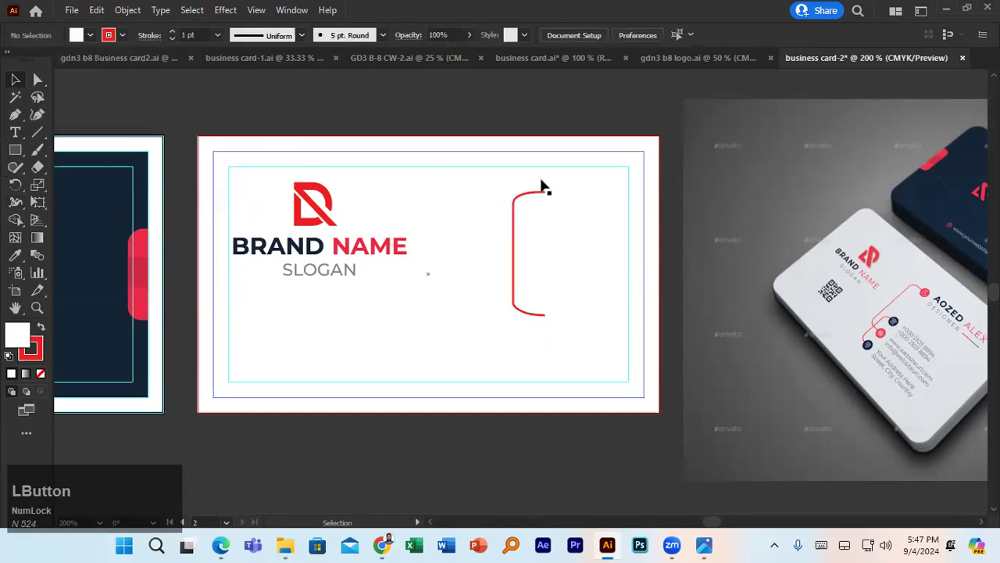
{"action": "left_click", "coordinate": [513, 252]}
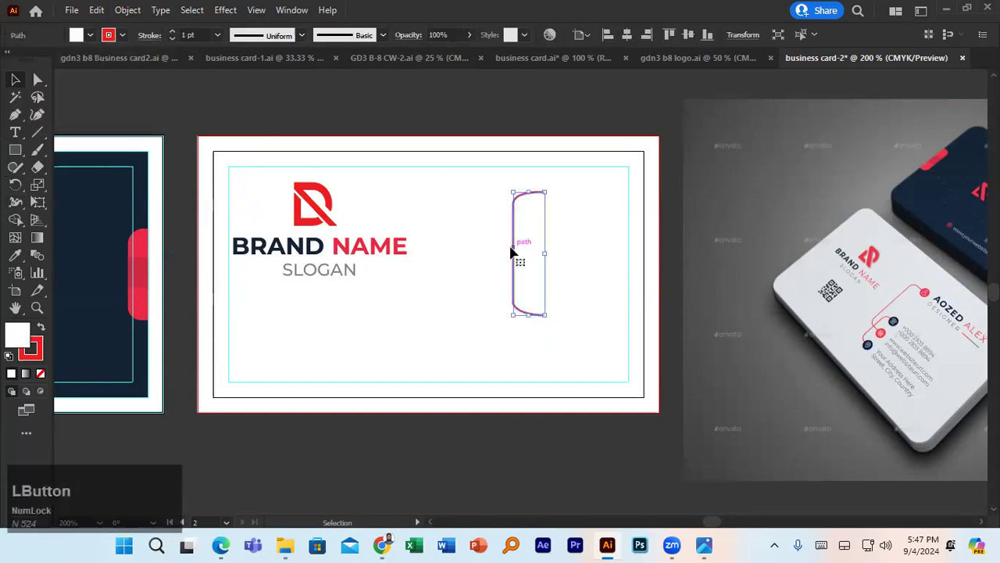
{"action": "left_click", "coordinate": [90, 35]}
{"action": "left_click", "coordinate": [9, 61]}
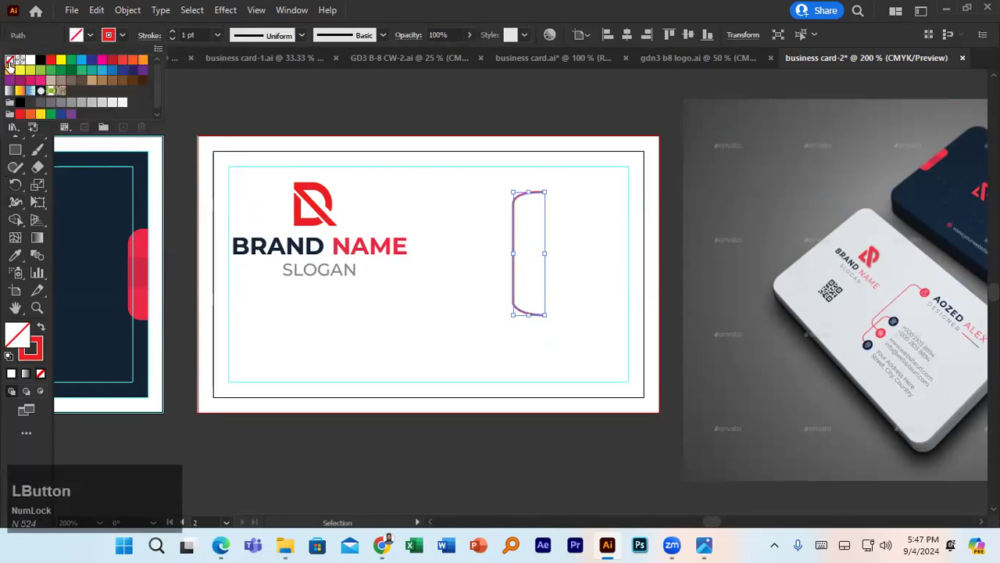
{"action": "left_click", "coordinate": [281, 91]}
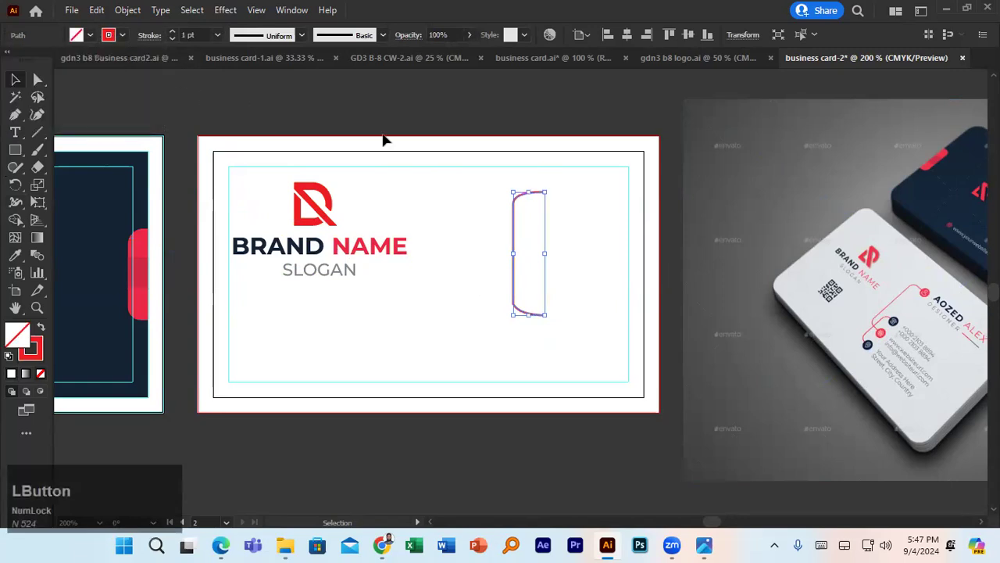
{"action": "left_click", "coordinate": [538, 113]}
- Make a shorter copy of the red bracket just below the original
{"action": "left_click", "coordinate": [516, 235]}
{"action": "left_click_drag", "start_coordinate": [516, 238], "coordinate": [504, 297]}
{"action": "left_click_drag", "start_coordinate": [520, 252], "coordinate": [512, 281]}
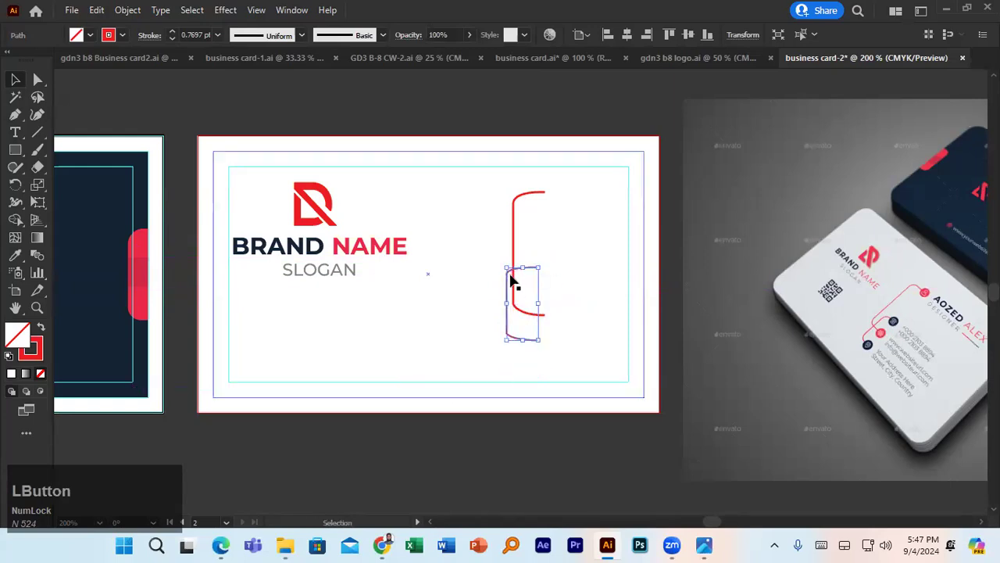
{"action": "left_click", "coordinate": [38, 79]}
{"action": "scroll", "coordinate": [493, 245], "scroll_direction": "up", "scroll_amount": 4}
{"action": "scroll", "coordinate": [492, 245], "scroll_direction": "down", "scroll_amount": 4}
{"action": "scroll", "coordinate": [493, 248], "scroll_direction": "up", "scroll_amount": 3}
{"action": "left_click_drag", "start_coordinate": [515, 276], "coordinate": [445, 191]}
- Reshape the copy's lower-left and upper-left corner curves
{"action": "left_click_drag", "start_coordinate": [460, 359], "coordinate": [485, 339]}
{"action": "left_click", "coordinate": [448, 187]}
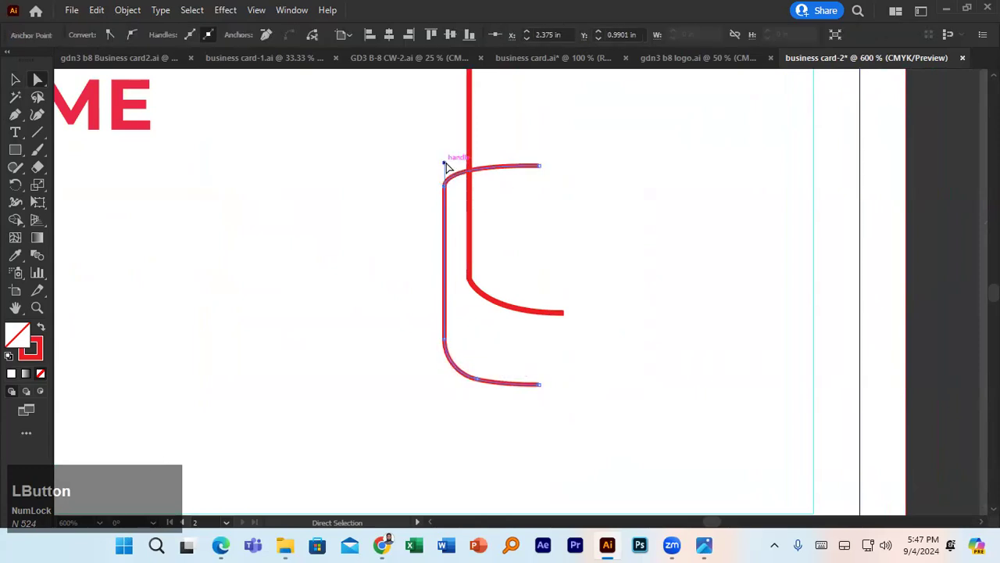
{"action": "mouse_move", "coordinate": [445, 166]}
{"action": "left_mouse_down"}
{"action": "mouse_move", "coordinate": [457, 167]}
{"action": "mouse_move", "coordinate": [443, 160]}
{"action": "left_mouse_up"}
{"action": "scroll", "coordinate": [478, 281], "scroll_direction": "up", "scroll_amount": 2}
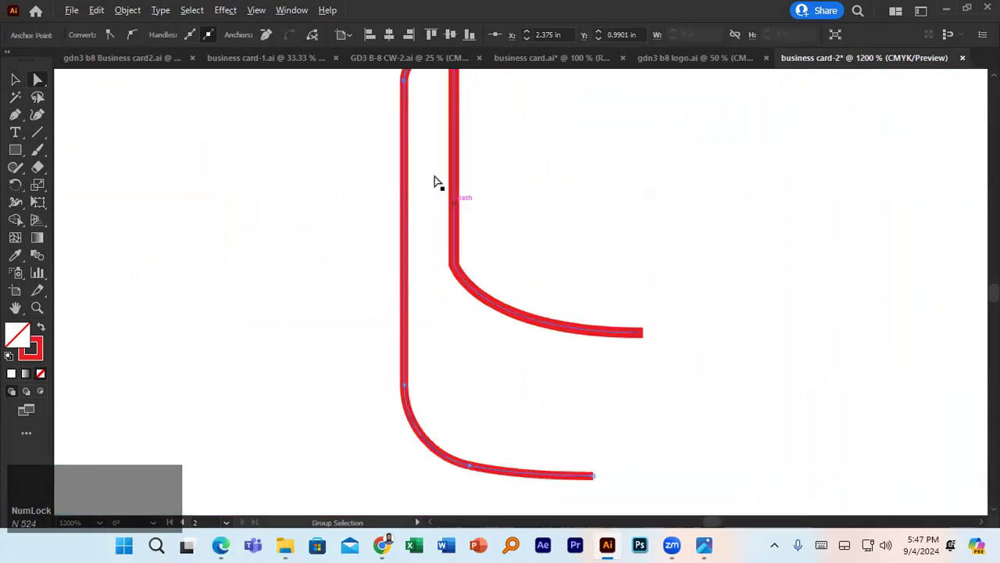
{"action": "scroll", "coordinate": [435, 182], "scroll_direction": "up", "scroll_amount": 1}
- Try shifting the bracket path's left segment right, then undo it
{"action": "left_click", "coordinate": [15, 79]}
{"action": "left_click", "coordinate": [525, 192]}
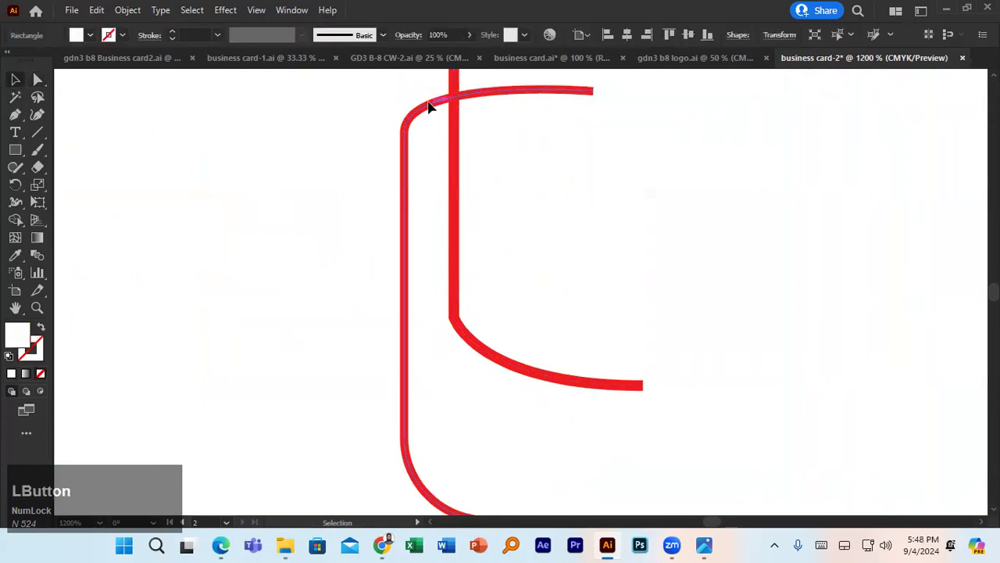
{"action": "left_click", "coordinate": [428, 107]}
{"action": "scroll", "coordinate": [429, 150], "scroll_direction": "down", "scroll_amount": 2}
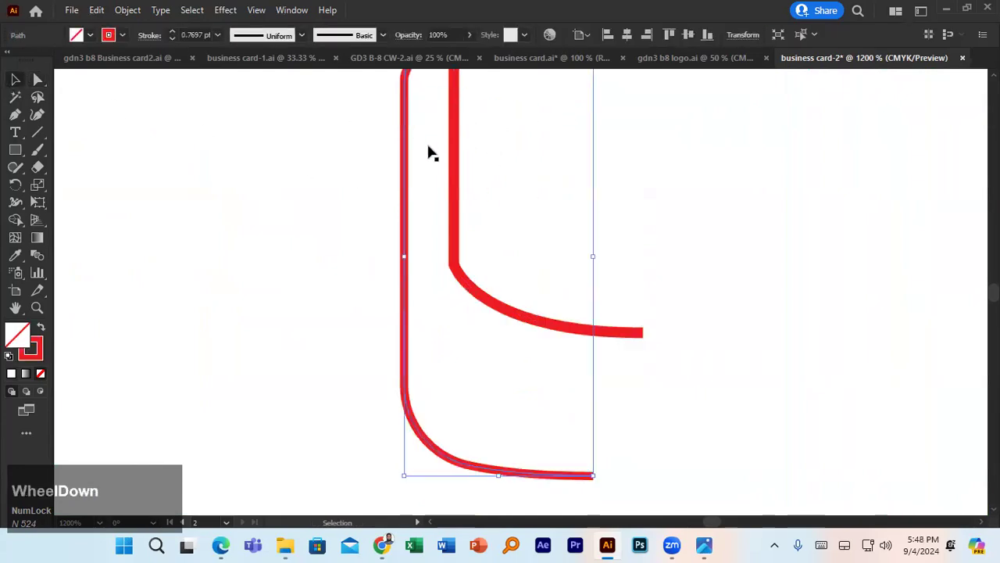
{"action": "left_click", "coordinate": [37, 79]}
{"action": "scroll", "coordinate": [409, 207], "scroll_direction": "up", "scroll_amount": 3}
{"action": "left_click", "coordinate": [469, 114]}
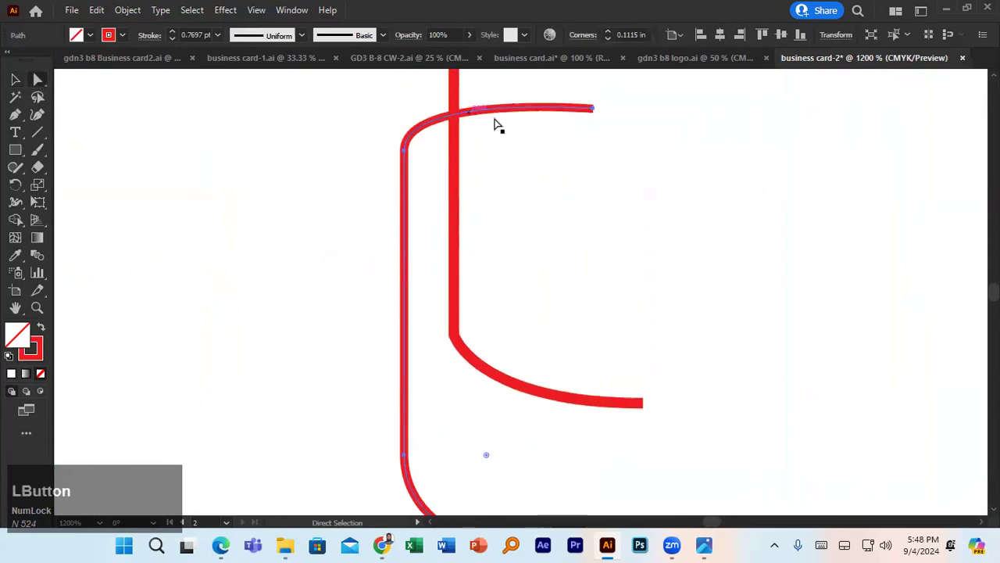
{"action": "left_click", "coordinate": [460, 291]}
{"action": "left_click", "coordinate": [460, 297]}
{"action": "scroll", "coordinate": [511, 292], "scroll_direction": "down", "scroll_amount": 3}
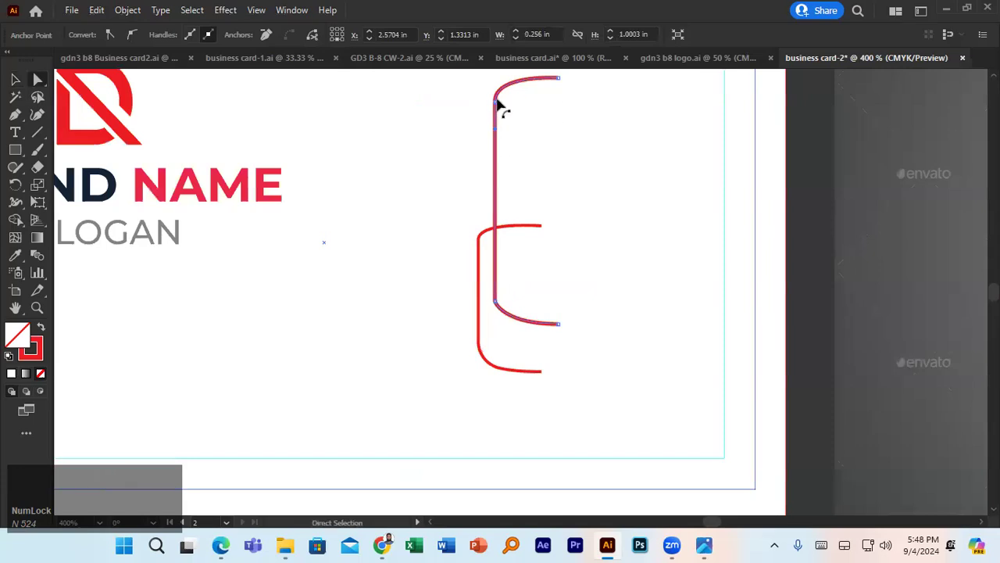
{"action": "left_click_drag", "start_coordinate": [495, 103], "coordinate": [507, 105]}
{"action": "key", "text": "ctrl+z"}
- Move the lower bracket slightly left and up into place
{"action": "left_click", "coordinate": [15, 79]}
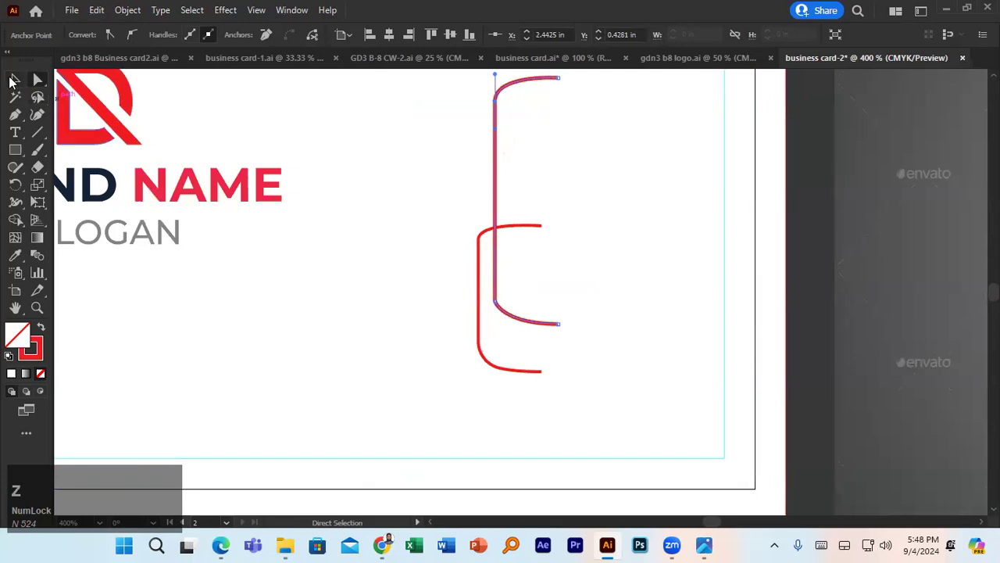
{"action": "scroll", "coordinate": [419, 286], "scroll_direction": "up", "scroll_amount": 2}
{"action": "scroll", "coordinate": [420, 286], "scroll_direction": "down", "scroll_amount": 3}
{"action": "scroll", "coordinate": [420, 286], "scroll_direction": "down", "scroll_amount": 1}
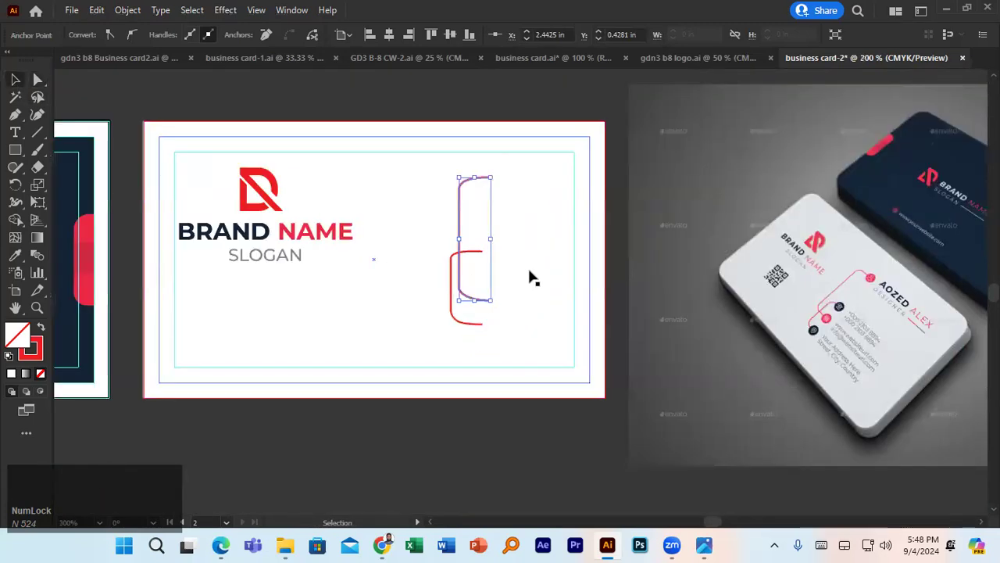
{"action": "left_click", "coordinate": [614, 224]}
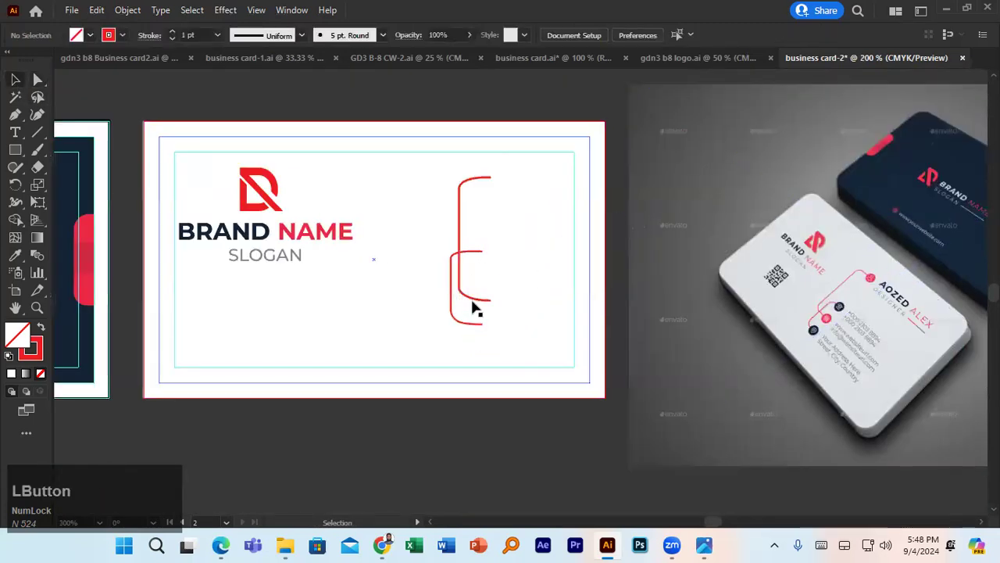
{"action": "left_click_drag", "start_coordinate": [451, 295], "coordinate": [445, 292]}
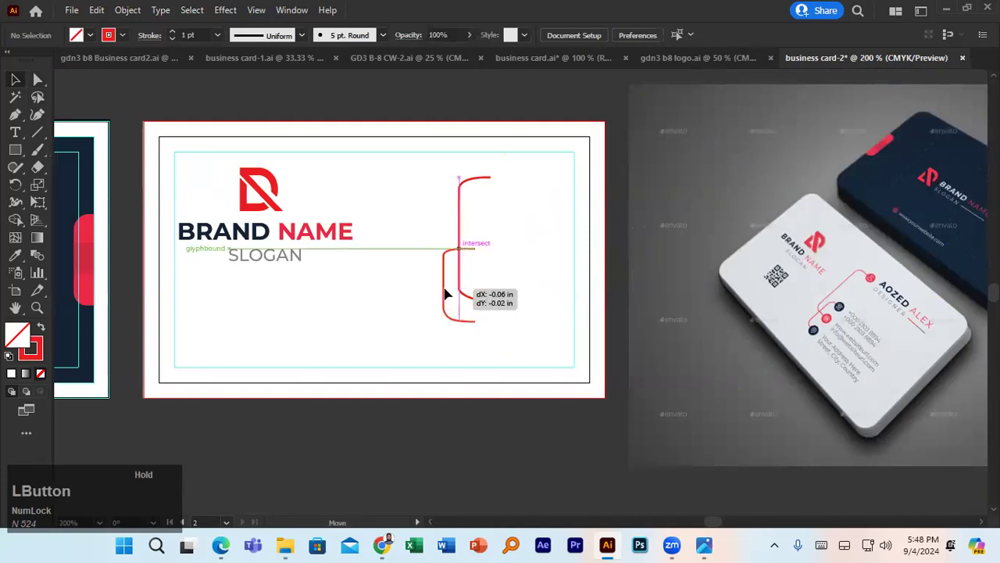
{"action": "left_click_drag", "start_coordinate": [445, 293], "coordinate": [445, 293]}
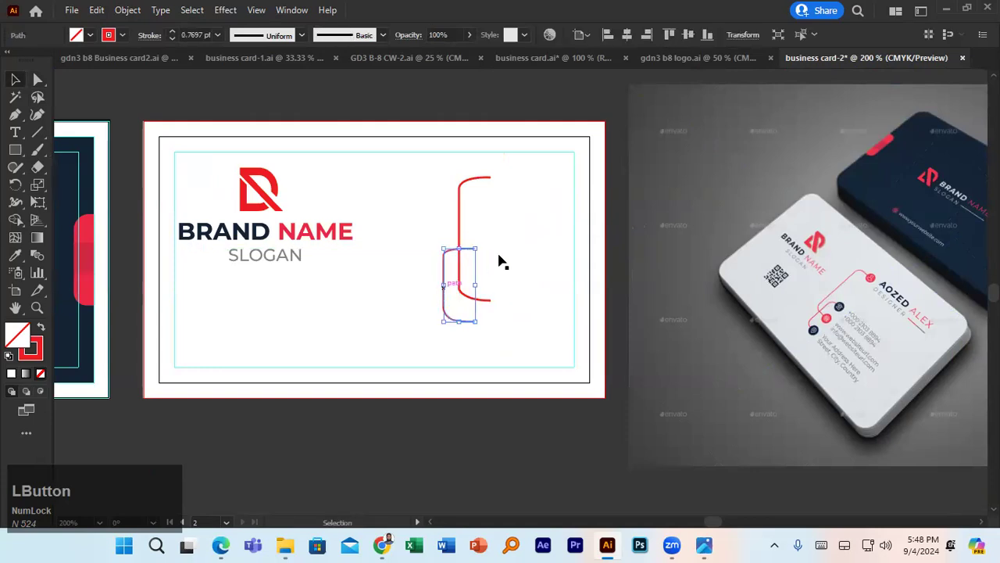
- Narrow the upper bracket to 0.13 in, then open the Downloads folder
{"action": "left_click", "coordinate": [490, 181]}
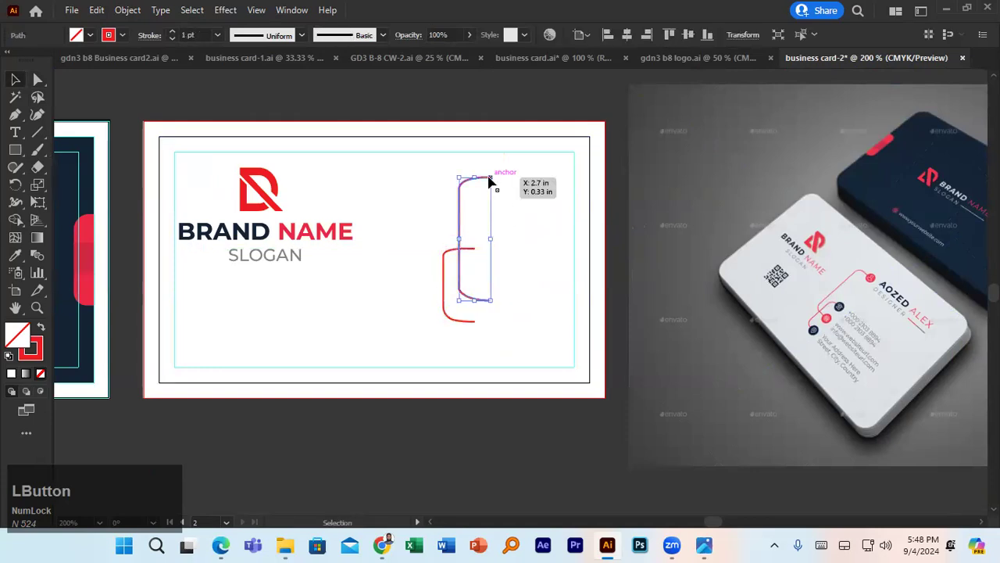
{"action": "left_click_drag", "start_coordinate": [490, 240], "coordinate": [477, 245]}
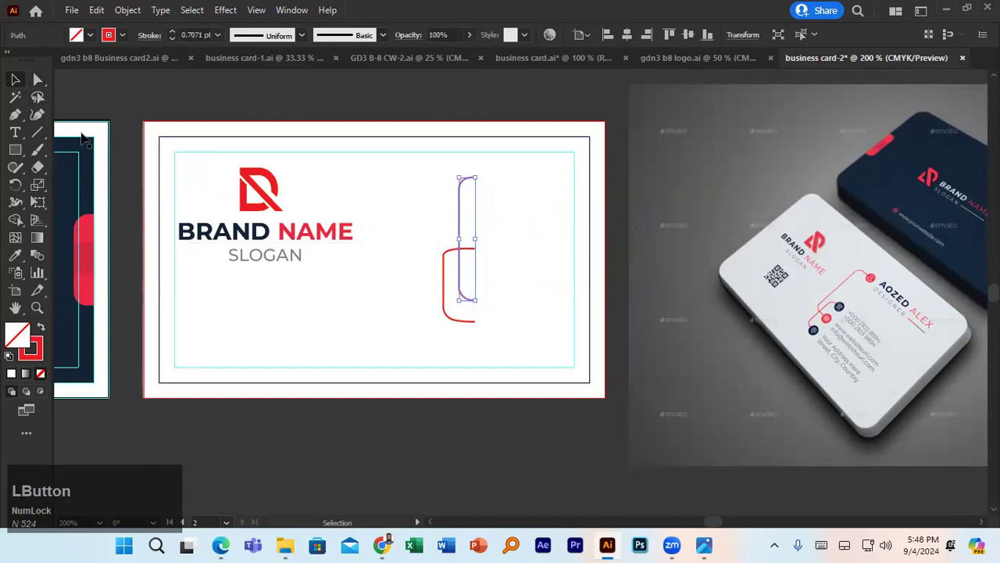
{"action": "left_click", "coordinate": [295, 450]}
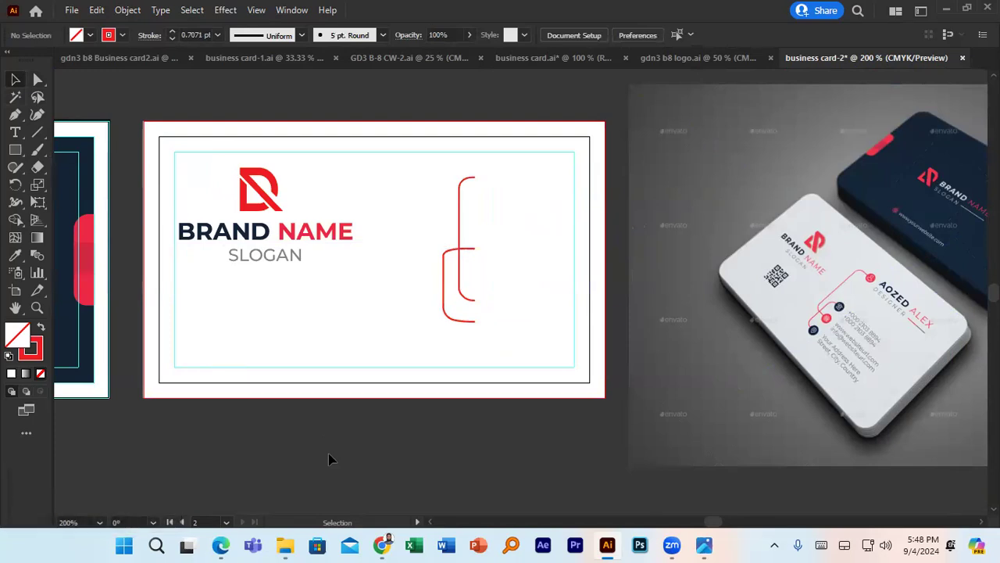
{"action": "left_click", "coordinate": [286, 545]}
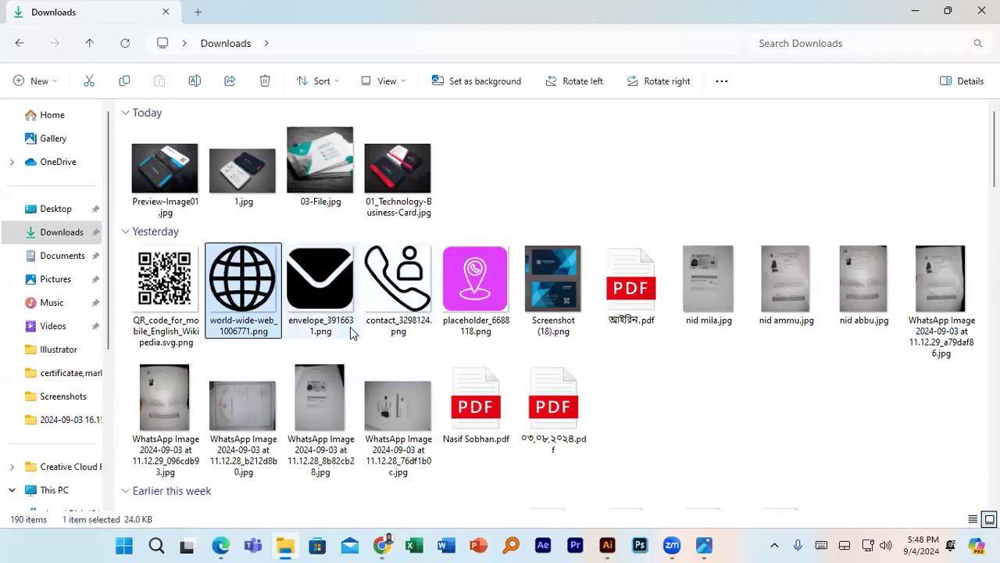
- Open the Freepik website in a new Chrome tab
{"action": "scroll", "coordinate": [351, 333], "scroll_direction": "down", "scroll_amount": 8}
{"action": "scroll", "coordinate": [351, 333], "scroll_direction": "up", "scroll_amount": 8}
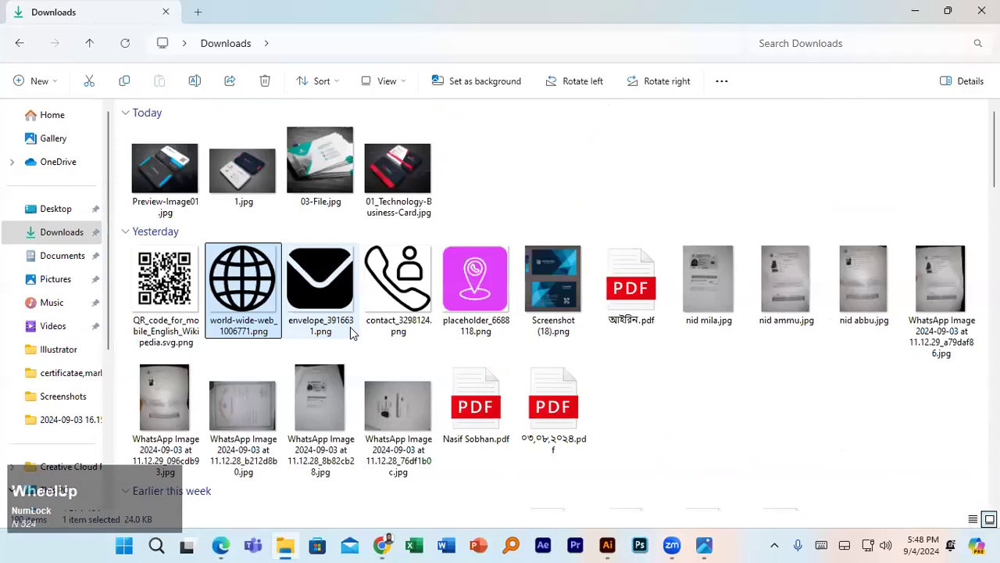
{"action": "left_click", "coordinate": [381, 545]}
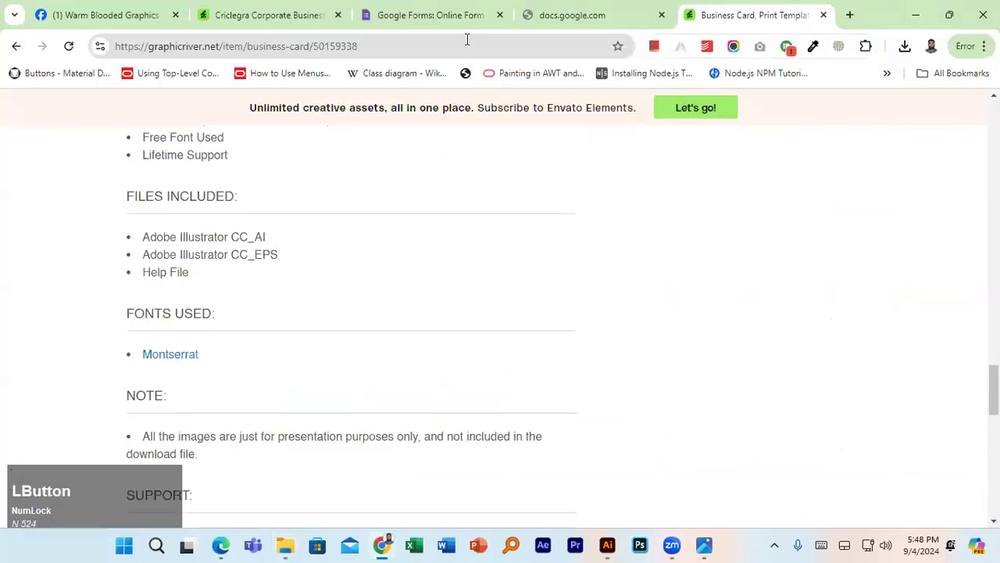
{"action": "left_click", "coordinate": [850, 15]}
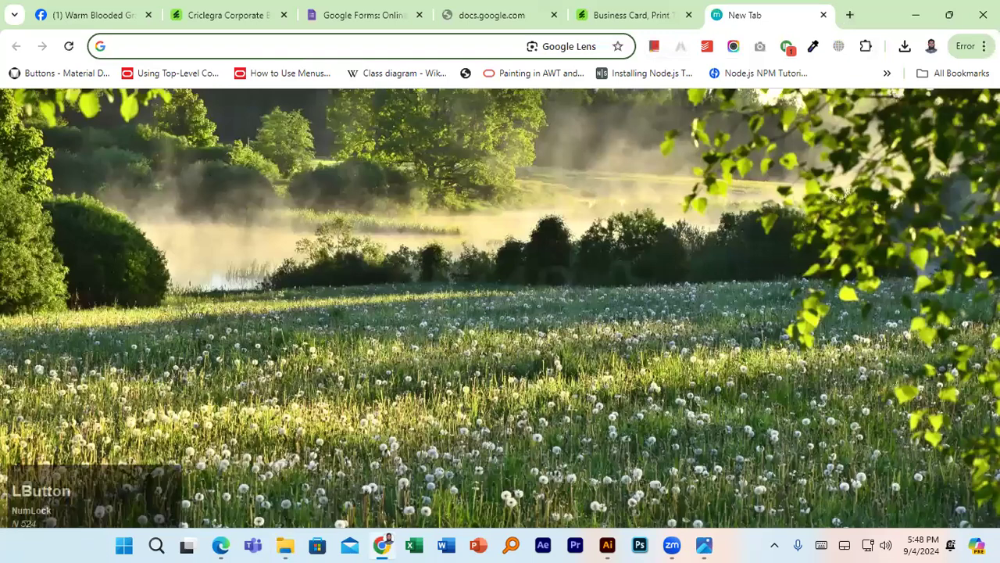
{"action": "type", "text": "free"}
{"action": "key", "text": "Return"}
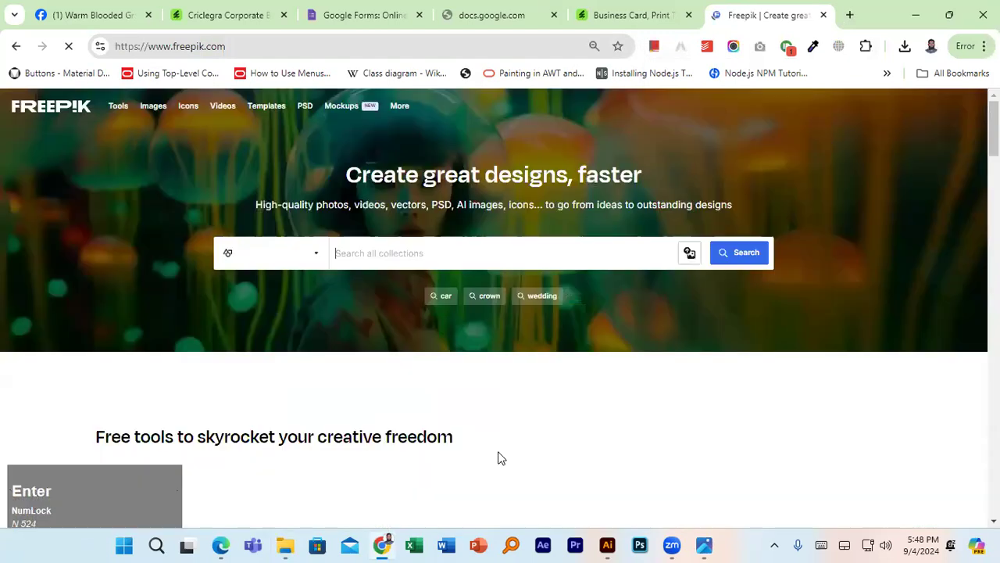
- Set Freepik's category to Icons and search for 'profile'
{"action": "left_click", "coordinate": [501, 458]}
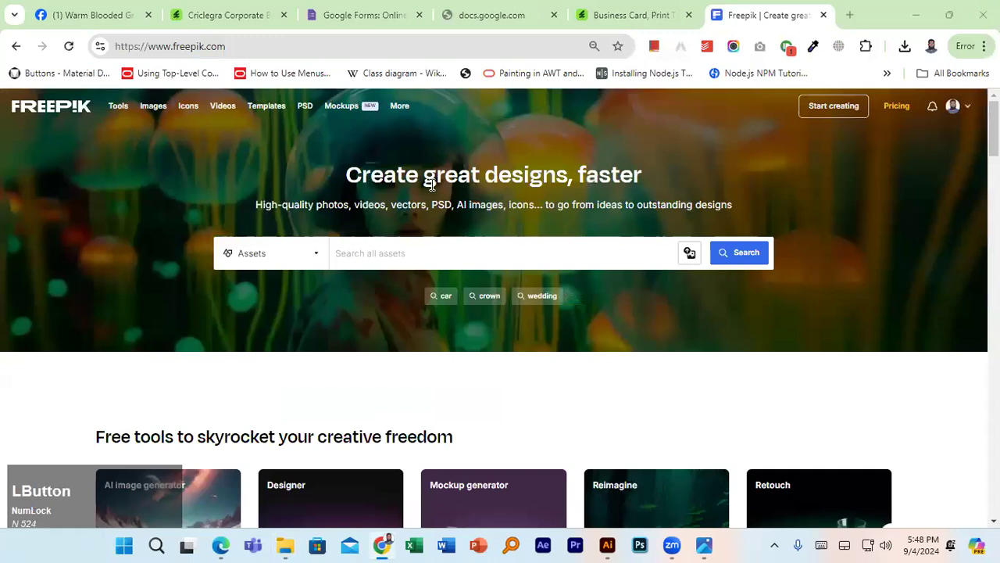
{"action": "left_click", "coordinate": [306, 254]}
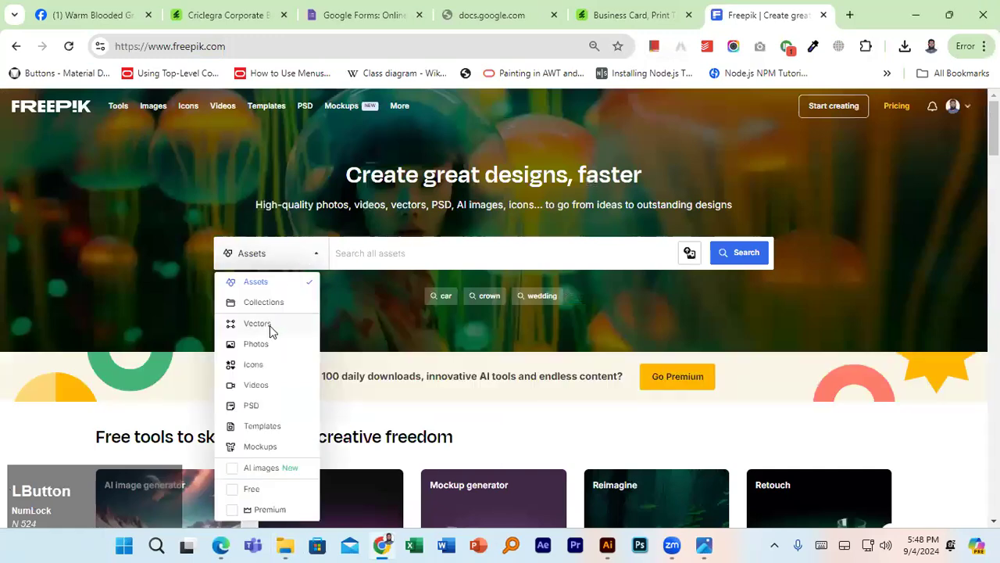
{"action": "left_click", "coordinate": [244, 364]}
{"action": "type", "text": "profile"}
{"action": "key", "text": "Return"}
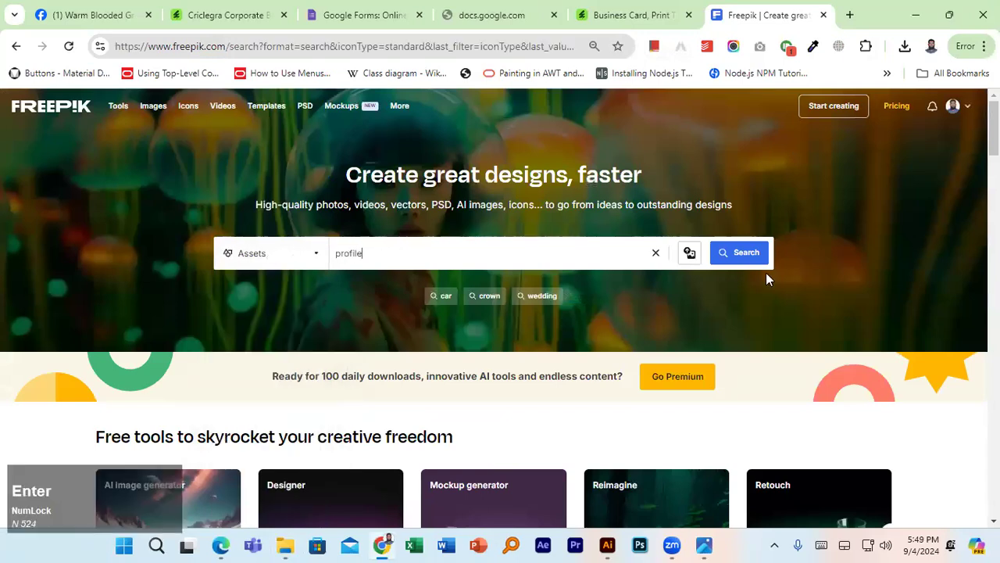
- Download the black person profile icon as a PNG and return to Illustrator
{"action": "scroll", "coordinate": [408, 319], "scroll_direction": "down", "scroll_amount": 2}
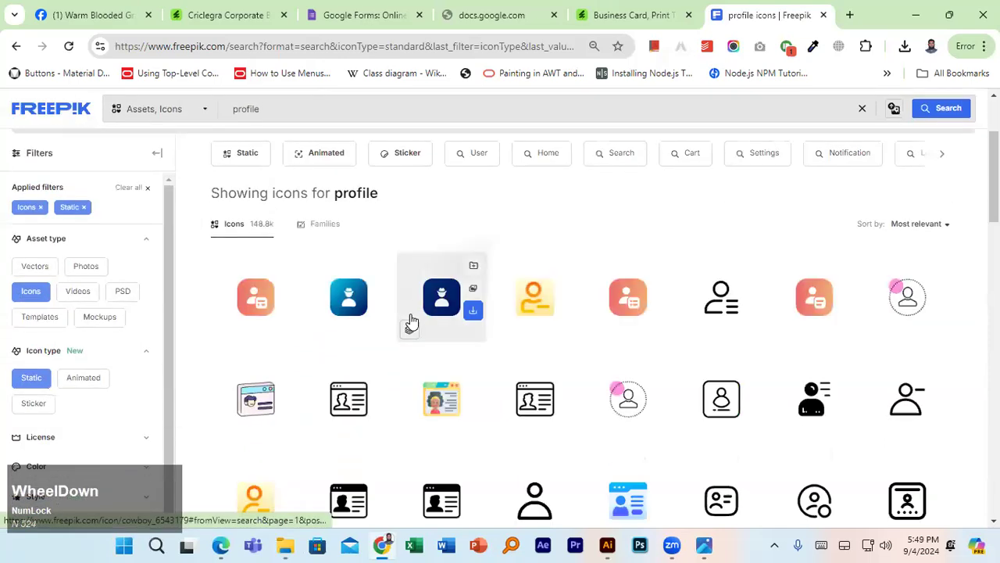
{"action": "scroll", "coordinate": [411, 320], "scroll_direction": "down", "scroll_amount": 2}
{"action": "left_click", "coordinate": [566, 368]}
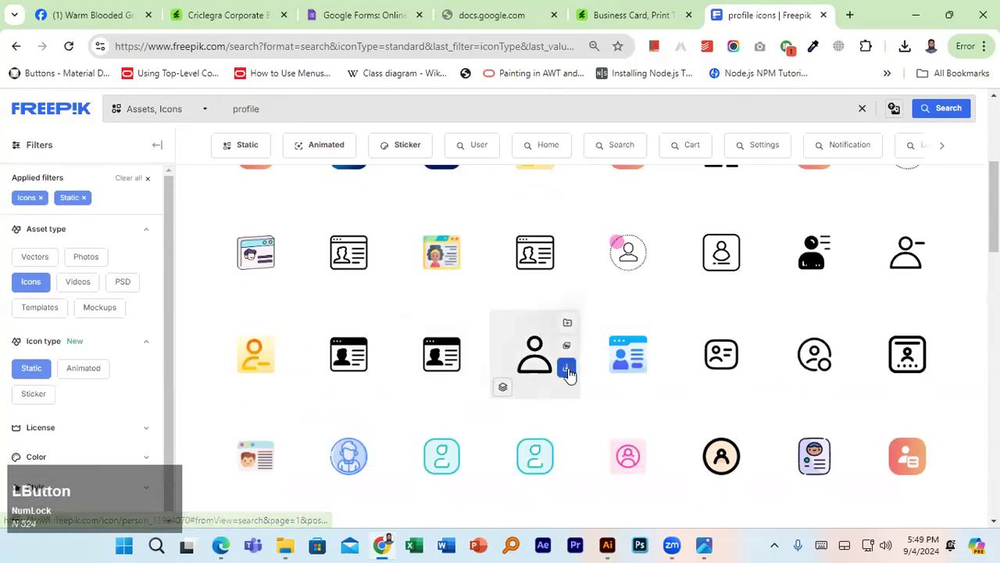
{"action": "left_click", "coordinate": [514, 420]}
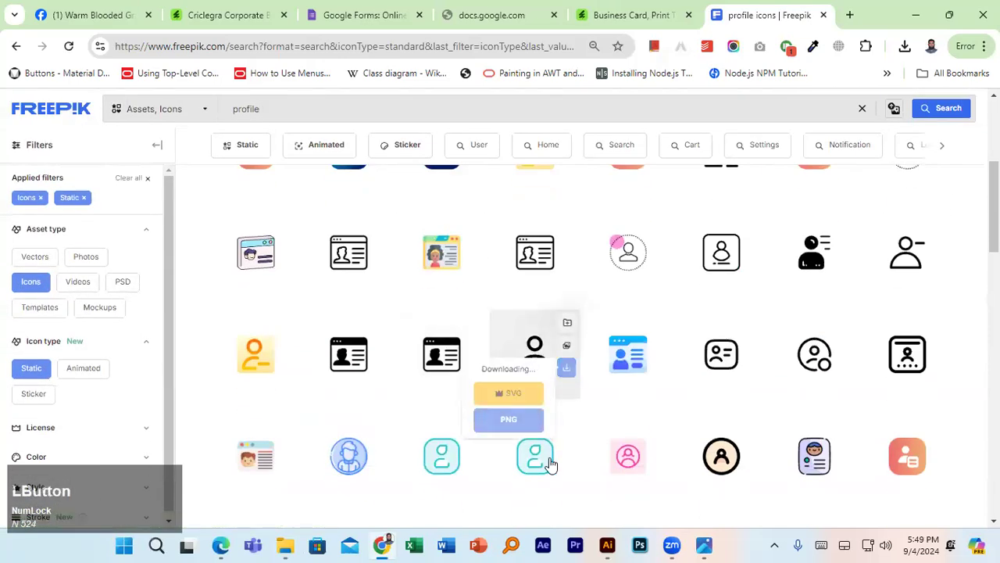
{"action": "left_click", "coordinate": [607, 545]}
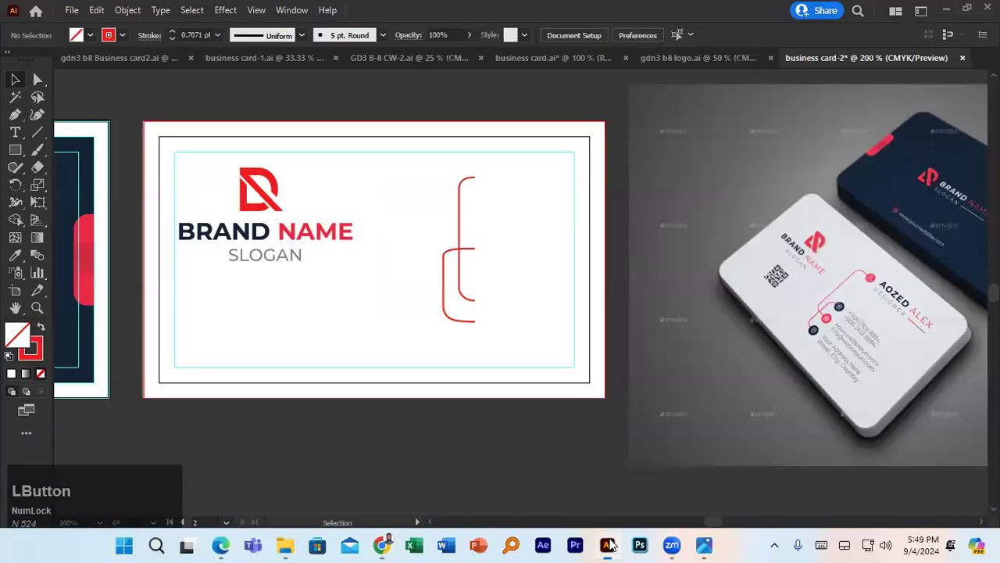
- Select the person, globe, QR code, envelope and phone icon files in Downloads and drag them into Illustrator
{"action": "left_click", "coordinate": [285, 545]}
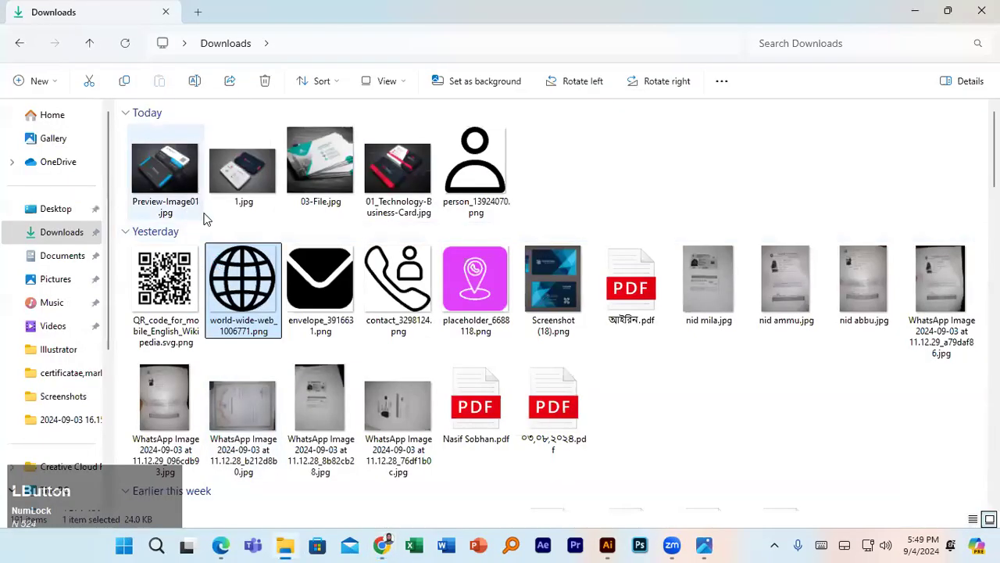
{"action": "left_click", "coordinate": [490, 181]}
{"action": "left_click", "coordinate": [242, 281], "text": "ctrl"}
{"action": "left_click", "coordinate": [165, 282], "text": "ctrl"}
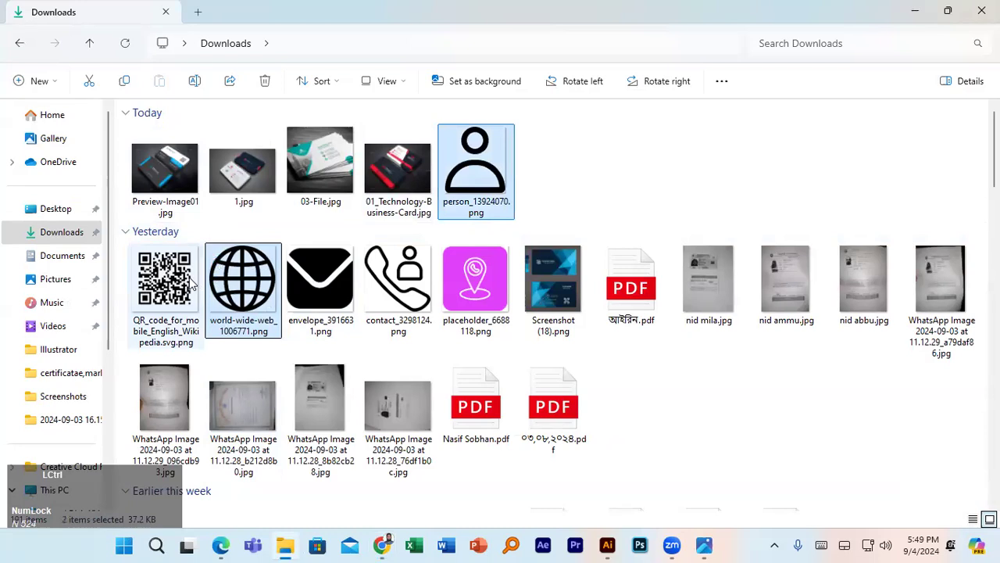
{"action": "left_click", "coordinate": [297, 285], "text": "ctrl"}
{"action": "left_click", "coordinate": [394, 283], "text": "ctrl"}
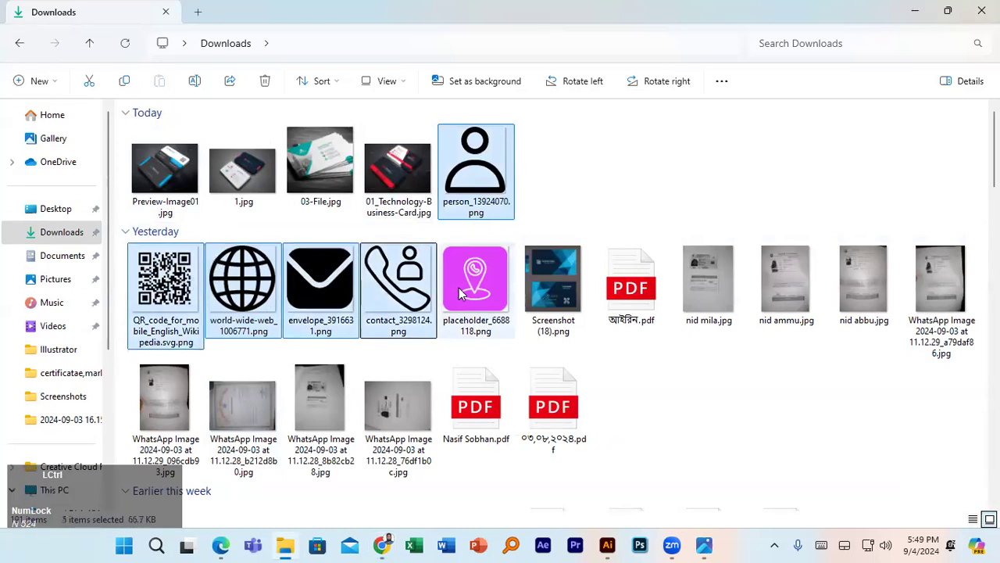
{"action": "scroll", "coordinate": [461, 291], "scroll_direction": "down", "scroll_amount": 5}
{"action": "scroll", "coordinate": [429, 285], "scroll_direction": "up", "scroll_amount": 5}
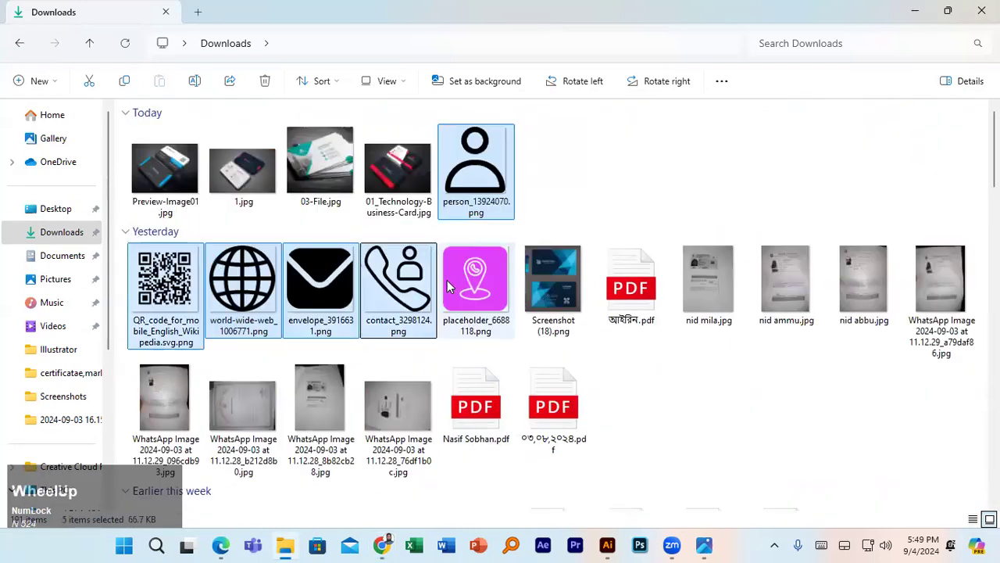
{"action": "left_click_drag", "start_coordinate": [397, 277], "coordinate": [672, 309]}
- Scale the placed icon images down to 0.42 in, then go back to Freepik's search field
{"action": "scroll", "coordinate": [678, 306], "scroll_direction": "down", "scroll_amount": 4}
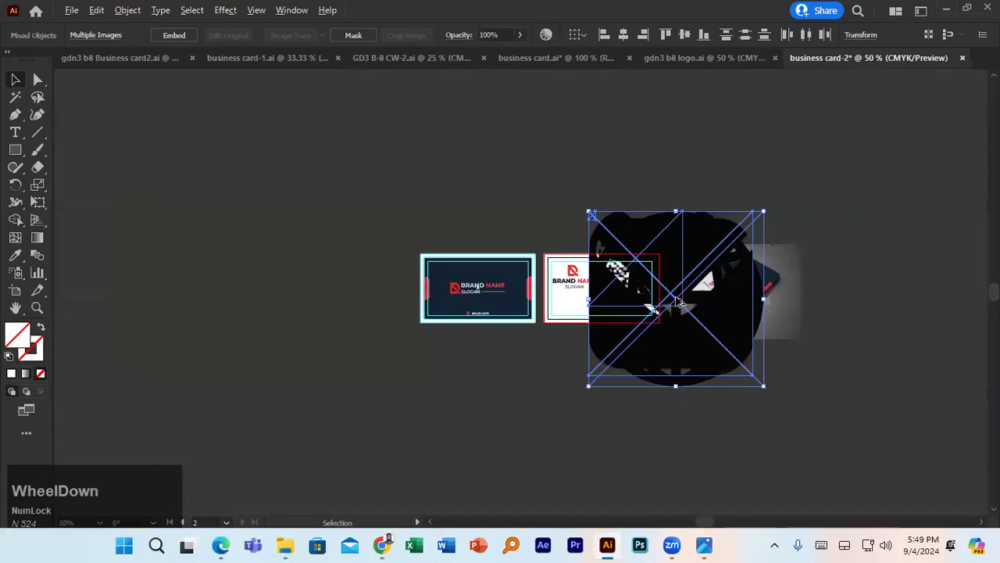
{"action": "left_click_drag", "start_coordinate": [762, 213], "coordinate": [600, 303]}
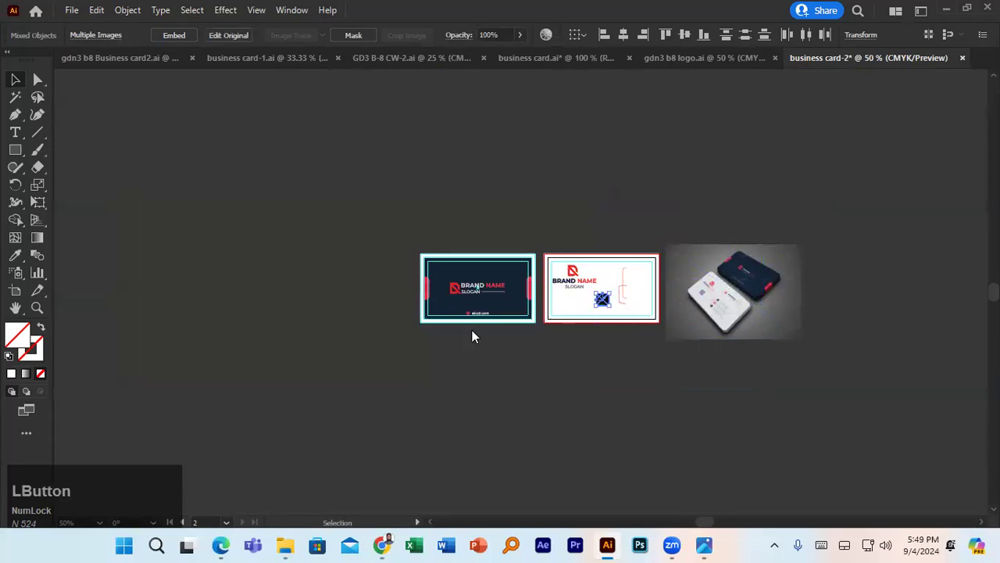
{"action": "key", "text": "alt+Tab"}
{"action": "double_click", "coordinate": [348, 104]}
- Search Freepik icons for 'location' and browse to the next results page
{"action": "type", "text": "location"}
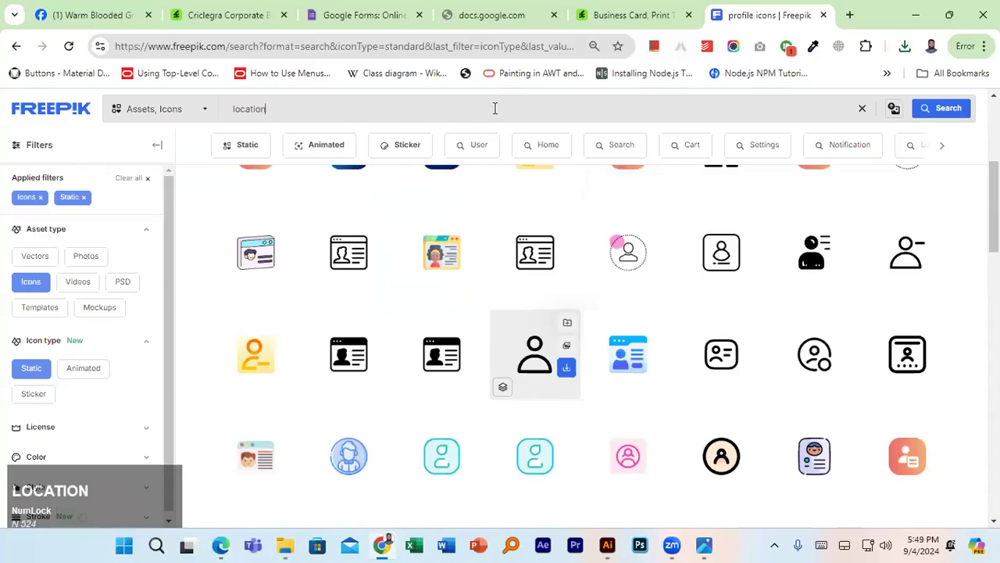
{"action": "key", "text": "Return"}
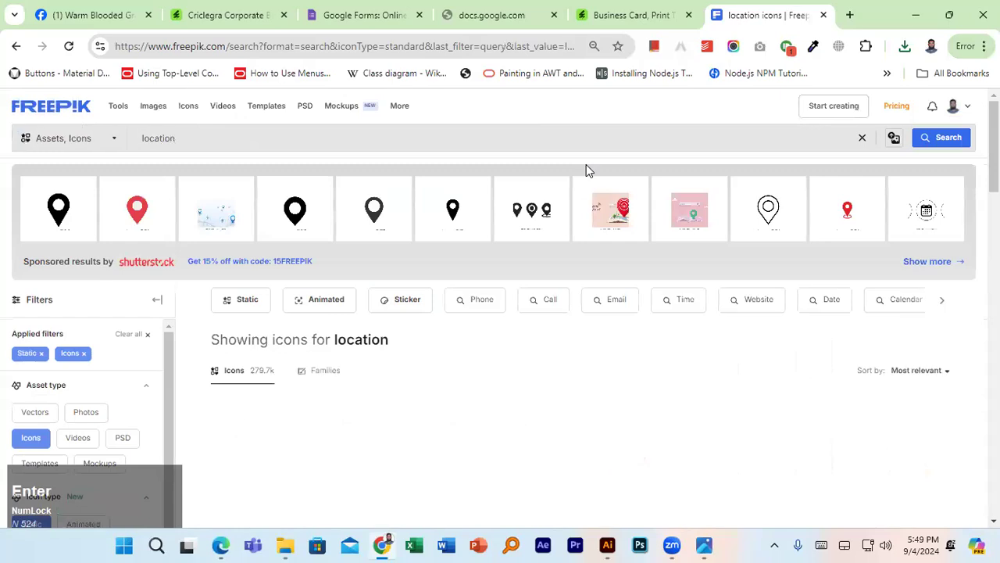
{"action": "scroll", "coordinate": [515, 264], "scroll_direction": "down", "scroll_amount": 3}
{"action": "scroll", "coordinate": [512, 289], "scroll_direction": "down", "scroll_amount": 3}
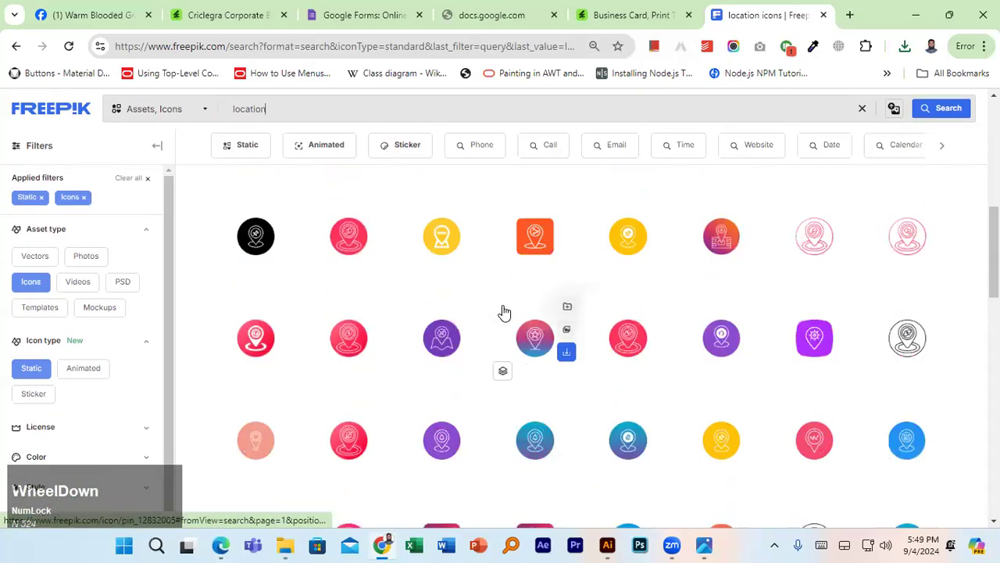
{"action": "scroll", "coordinate": [512, 309], "scroll_direction": "down", "scroll_amount": 4}
{"action": "scroll", "coordinate": [513, 309], "scroll_direction": "up", "scroll_amount": 1}
{"action": "scroll", "coordinate": [512, 308], "scroll_direction": "down", "scroll_amount": 10}
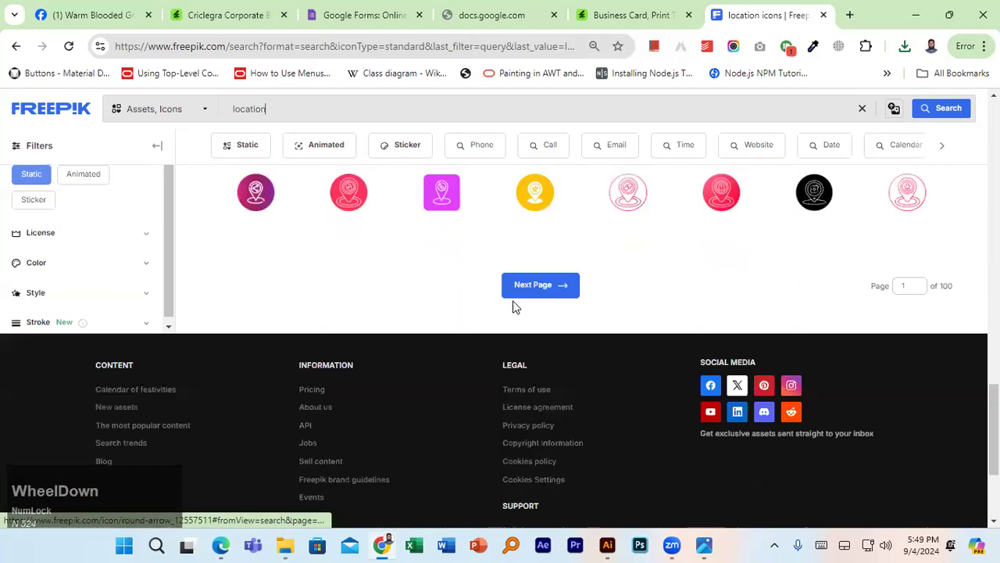
{"action": "scroll", "coordinate": [547, 344], "scroll_direction": "up", "scroll_amount": 1}
{"action": "left_click", "coordinate": [539, 340]}
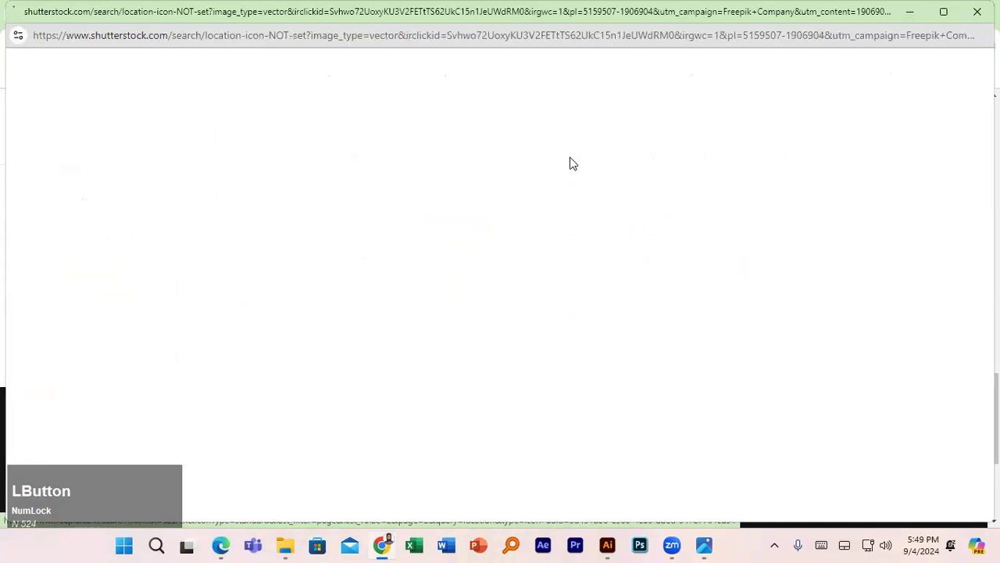
{"action": "scroll", "coordinate": [503, 260], "scroll_direction": "down", "scroll_amount": 3}
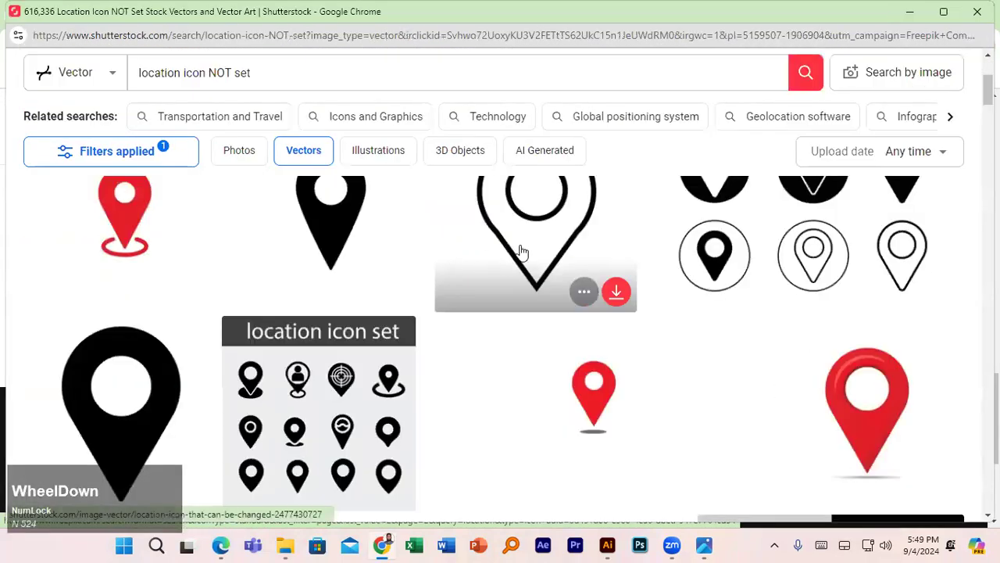
{"action": "scroll", "coordinate": [518, 250], "scroll_direction": "up", "scroll_amount": 1}
- Try a Shutterstock location pin, then dismiss its sign-up prompt and close that window
{"action": "left_click", "coordinate": [617, 364]}
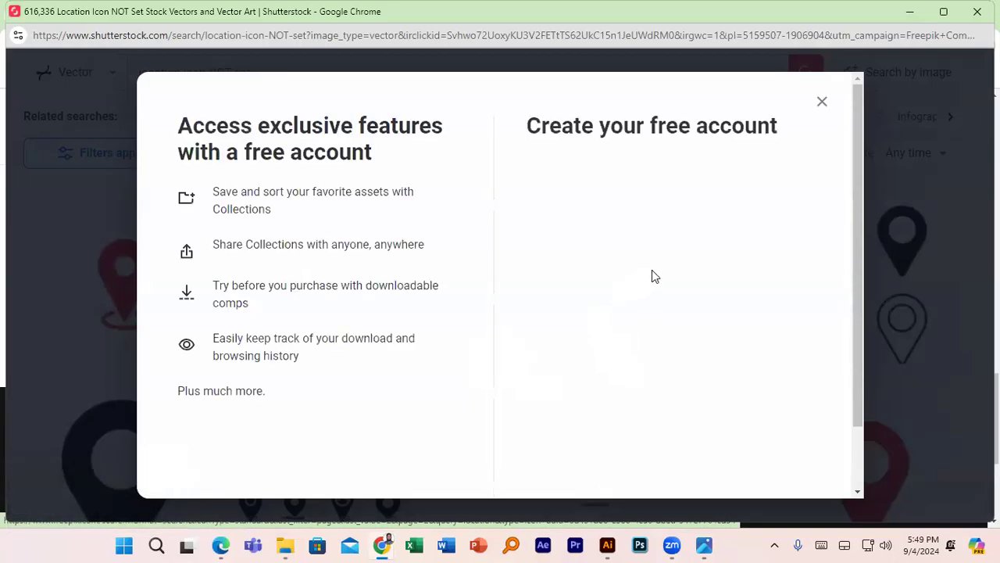
{"action": "left_click", "coordinate": [821, 104]}
{"action": "scroll", "coordinate": [130, 94], "scroll_direction": "up", "scroll_amount": 2}
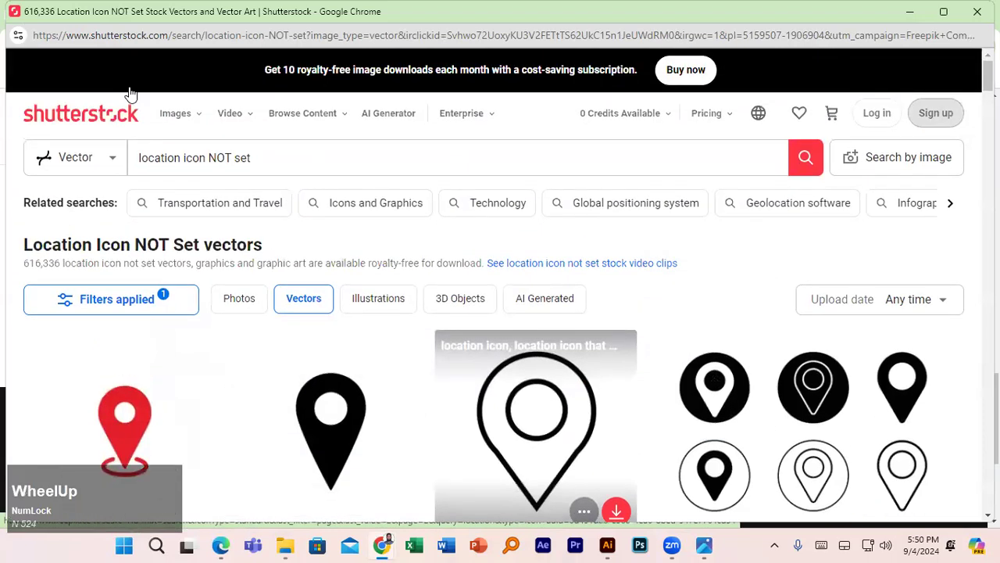
{"action": "left_click", "coordinate": [977, 12]}
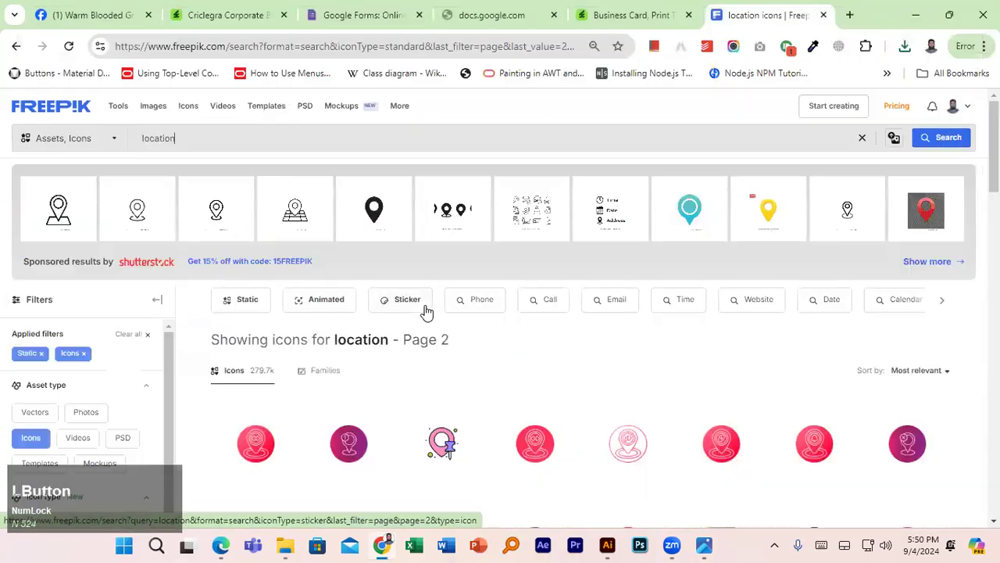
- Download the black outline location pin as placeholders_15732870.png
{"action": "scroll", "coordinate": [432, 310], "scroll_direction": "down", "scroll_amount": 6}
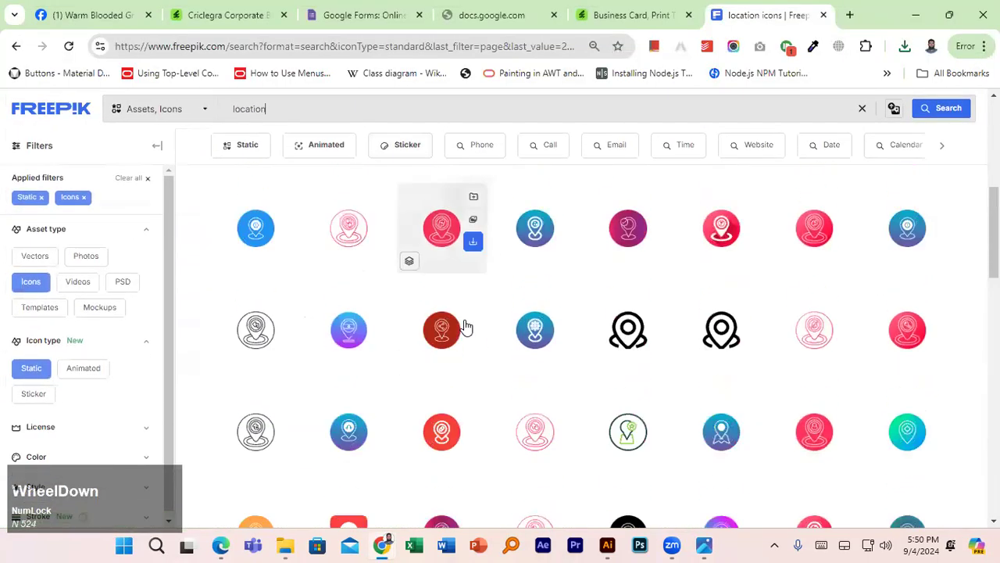
{"action": "left_click", "coordinate": [661, 251]}
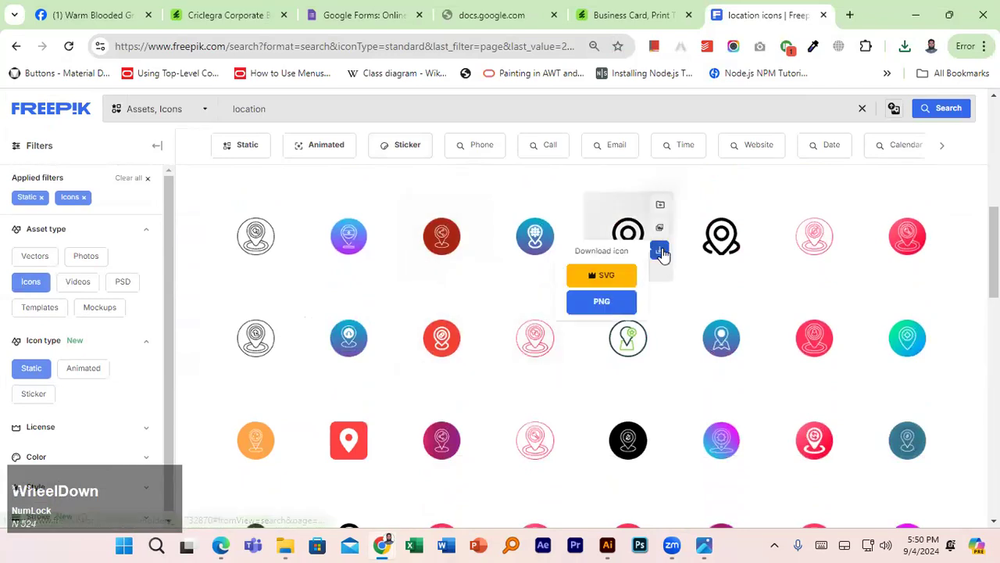
{"action": "left_click", "coordinate": [619, 304]}
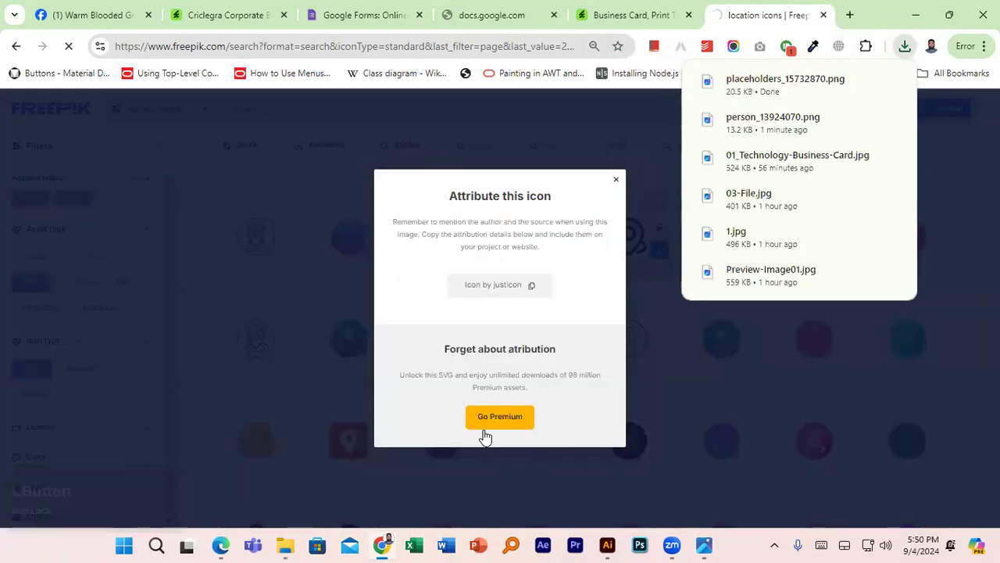
{"action": "left_click", "coordinate": [284, 545]}
- Place the location pin PNG on the card, shrink it and move it up into position
{"action": "left_click", "coordinate": [564, 155]}
{"action": "left_click_drag", "start_coordinate": [565, 155], "coordinate": [617, 261]}
{"action": "left_click_drag", "start_coordinate": [697, 175], "coordinate": [603, 303]}
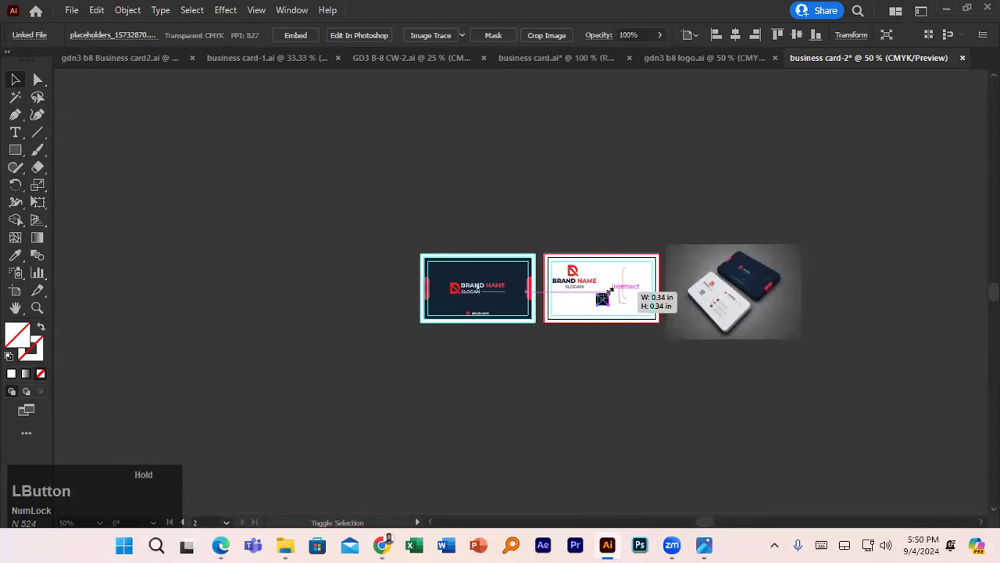
{"action": "scroll", "coordinate": [611, 287], "scroll_direction": "up", "scroll_amount": 6}
{"action": "left_click_drag", "start_coordinate": [533, 289], "coordinate": [430, 102]}
- Rearrange the envelope and phone icons on the card
{"action": "scroll", "coordinate": [724, 359], "scroll_direction": "down", "scroll_amount": 2}
{"action": "left_click_drag", "start_coordinate": [643, 313], "coordinate": [528, 346]}
{"action": "left_click_drag", "start_coordinate": [614, 324], "coordinate": [606, 380]}
{"action": "scroll", "coordinate": [743, 373], "scroll_direction": "down", "scroll_amount": 2}
{"action": "left_click_drag", "start_coordinate": [743, 373], "coordinate": [657, 332]}
{"action": "left_click", "coordinate": [781, 352]}
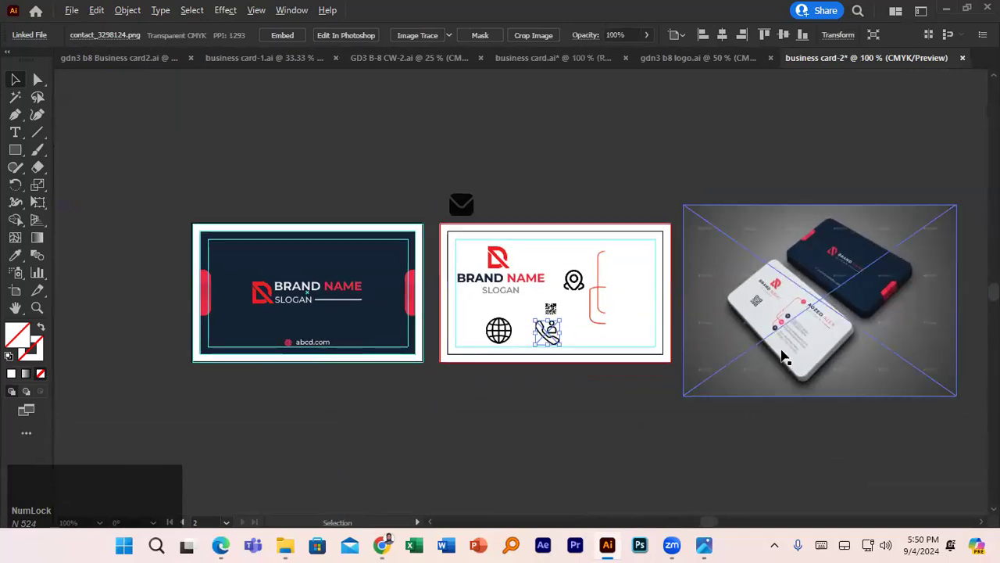
{"action": "scroll", "coordinate": [788, 345], "scroll_direction": "up", "scroll_amount": 4}
{"action": "scroll", "coordinate": [789, 344], "scroll_direction": "down", "scroll_amount": 3}
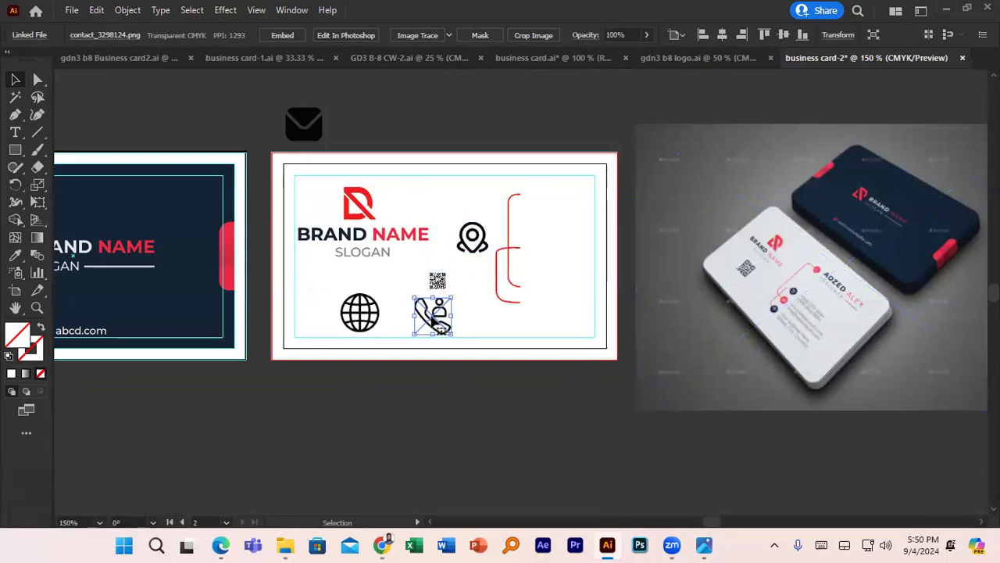
{"action": "left_click_drag", "start_coordinate": [432, 328], "coordinate": [516, 344]}
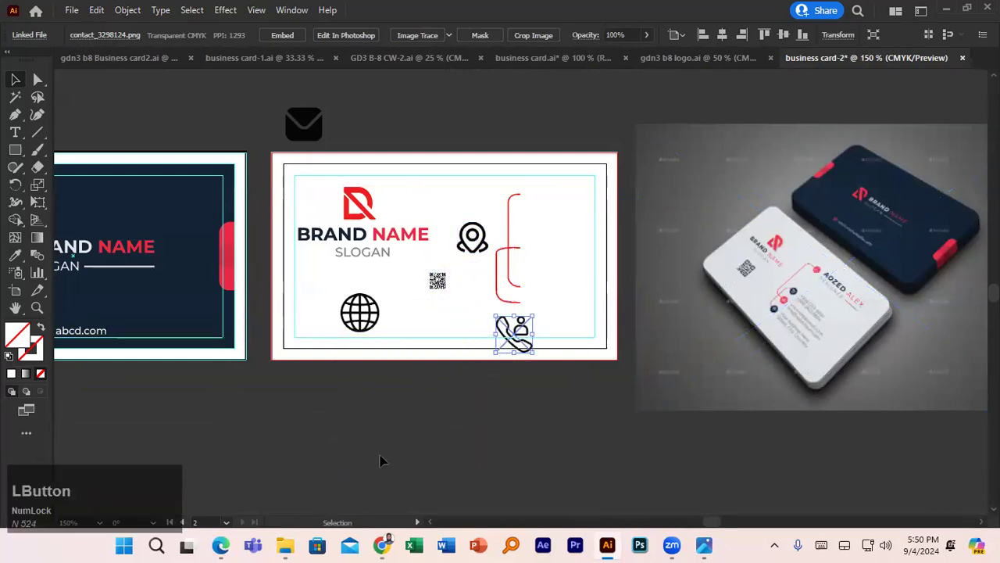
- Bring the person icon onto the card and place it at the top of the red bracket
{"action": "left_click", "coordinate": [285, 544]}
{"action": "left_click_drag", "start_coordinate": [476, 168], "coordinate": [566, 303]}
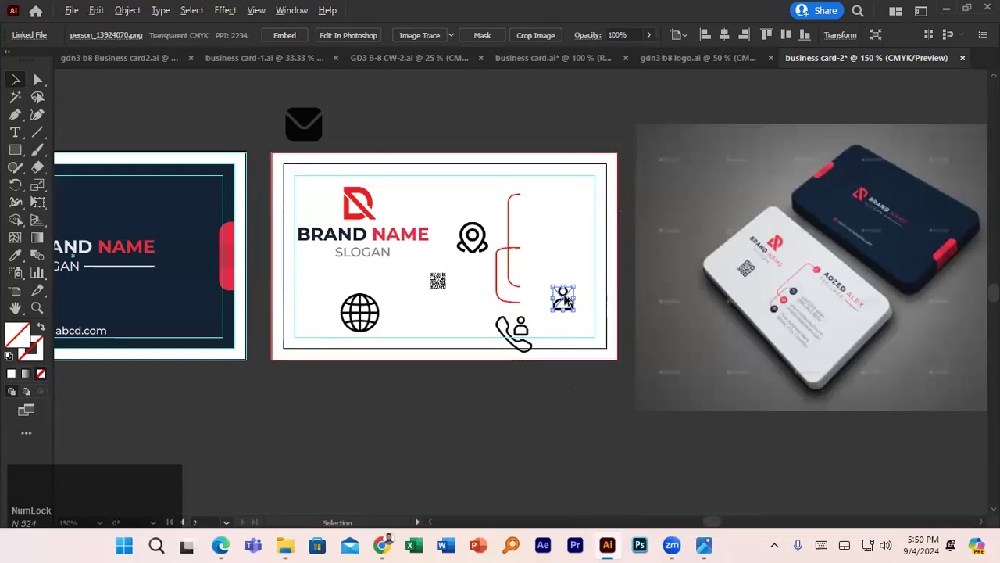
{"action": "scroll", "coordinate": [566, 301], "scroll_direction": "up", "scroll_amount": 3}
{"action": "left_click_drag", "start_coordinate": [561, 311], "coordinate": [508, 184]}
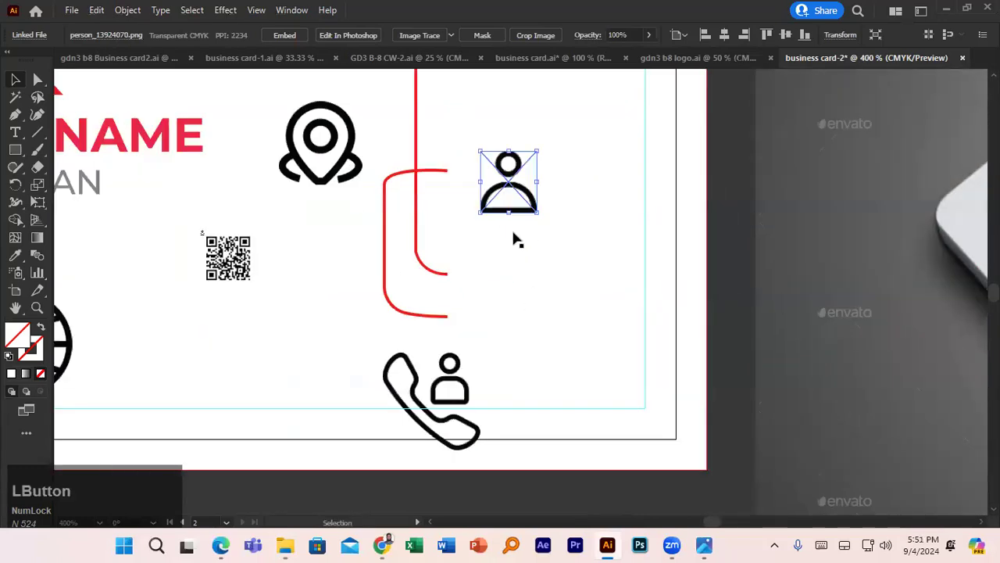
{"action": "scroll", "coordinate": [520, 242], "scroll_direction": "up", "scroll_amount": 3}
{"action": "left_click_drag", "start_coordinate": [501, 312], "coordinate": [479, 162]}
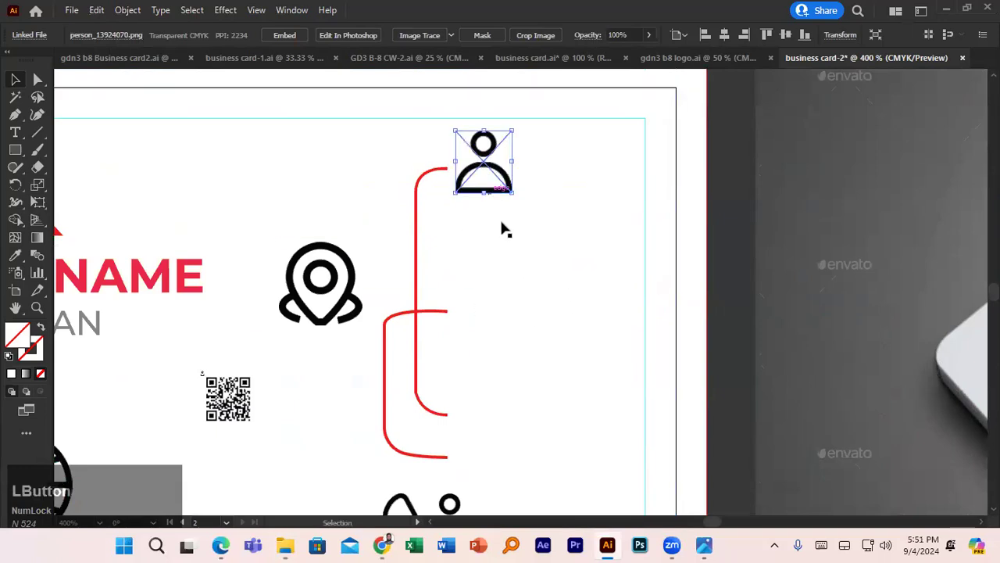
{"action": "scroll", "coordinate": [505, 227], "scroll_direction": "down", "scroll_amount": 3}
- Set the phone icon beside the inner red bracket and raise that bracket line
{"action": "left_click", "coordinate": [709, 283]}
{"action": "scroll", "coordinate": [734, 287], "scroll_direction": "up", "scroll_amount": 3}
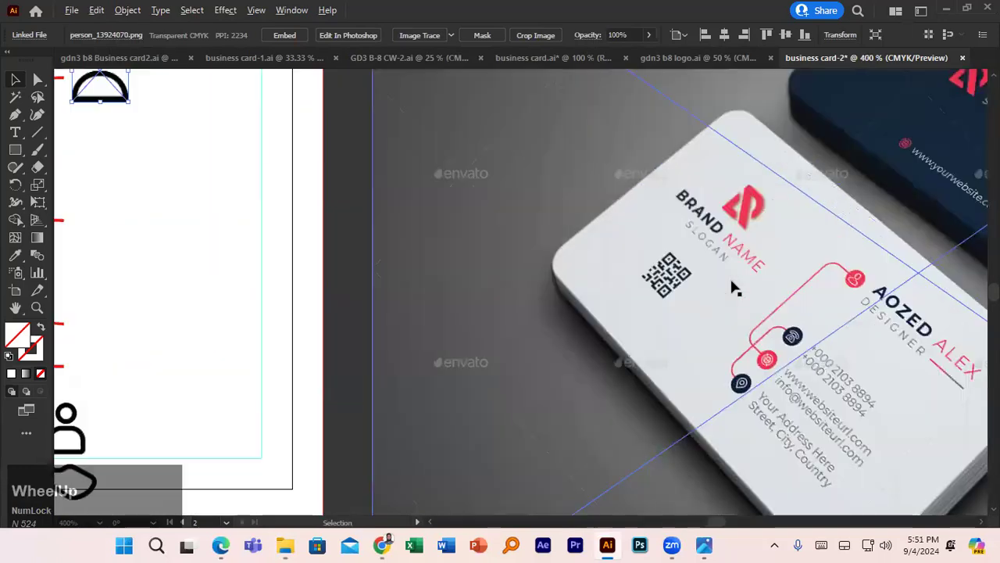
{"action": "scroll", "coordinate": [735, 288], "scroll_direction": "down", "scroll_amount": 3}
{"action": "left_click_drag", "start_coordinate": [475, 341], "coordinate": [498, 234]}
{"action": "mouse_move", "coordinate": [457, 268]}
{"action": "left_mouse_down"}
{"action": "mouse_move", "coordinate": [457, 259]}
{"action": "mouse_move", "coordinate": [475, 299]}
{"action": "mouse_move", "coordinate": [496, 290]}
{"action": "mouse_move", "coordinate": [479, 283]}
{"action": "mouse_move", "coordinate": [506, 295]}
{"action": "mouse_move", "coordinate": [512, 268]}
{"action": "mouse_move", "coordinate": [500, 244]}
{"action": "left_mouse_up"}
{"action": "mouse_move", "coordinate": [466, 295]}
{"action": "left_mouse_down"}
{"action": "mouse_move", "coordinate": [462, 268]}
{"action": "mouse_move", "coordinate": [477, 268]}
{"action": "mouse_move", "coordinate": [477, 253]}
{"action": "mouse_move", "coordinate": [473, 287]}
{"action": "mouse_move", "coordinate": [461, 293]}
{"action": "left_mouse_up"}
{"action": "scroll", "coordinate": [472, 277], "scroll_direction": "up", "scroll_amount": 2}
{"action": "scroll", "coordinate": [476, 269], "scroll_direction": "down", "scroll_amount": 1}
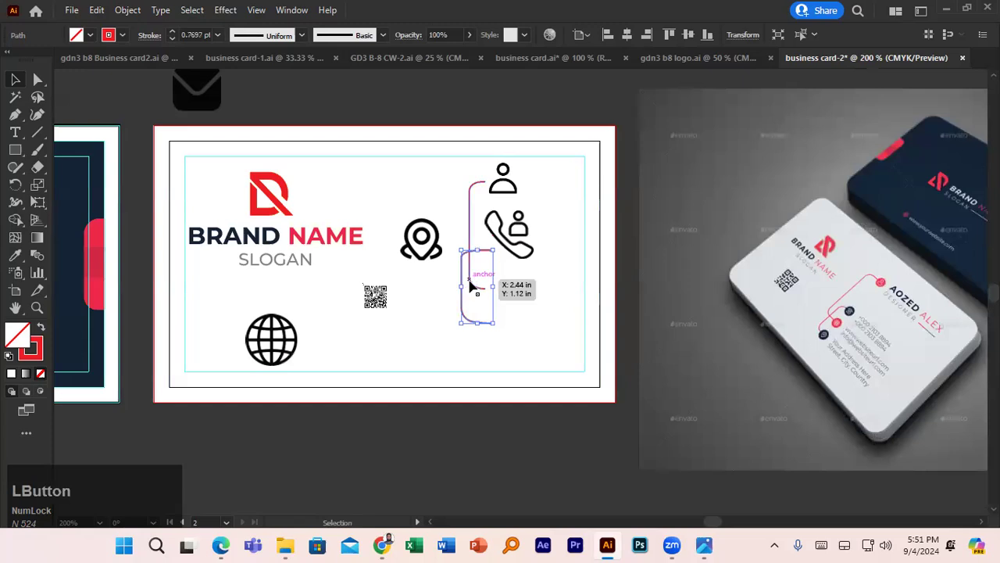
{"action": "left_click_drag", "start_coordinate": [520, 234], "coordinate": [532, 261]}
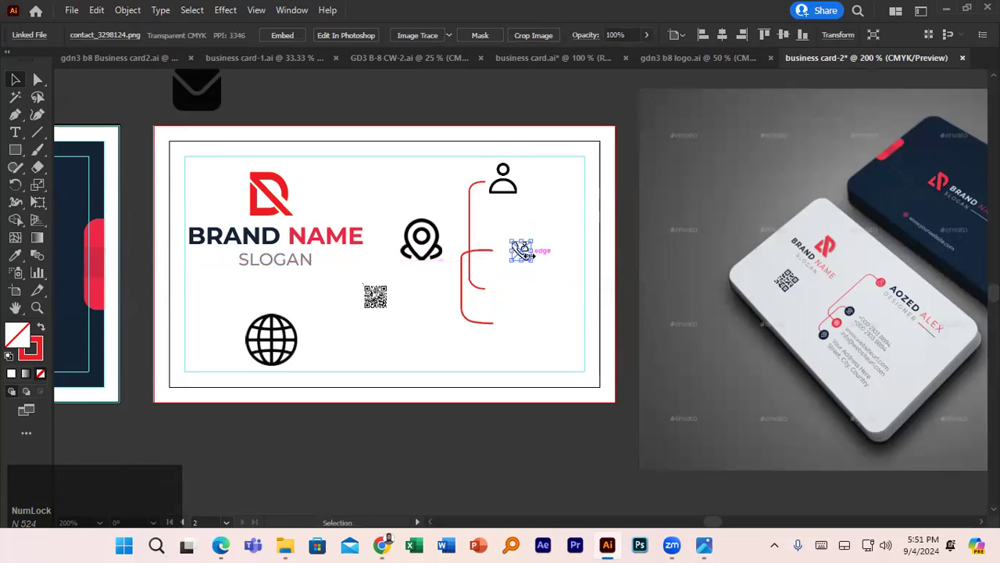
- Image Trace and expand the phone image, then delete its white background with the Magic Wand
{"action": "left_click", "coordinate": [426, 35]}
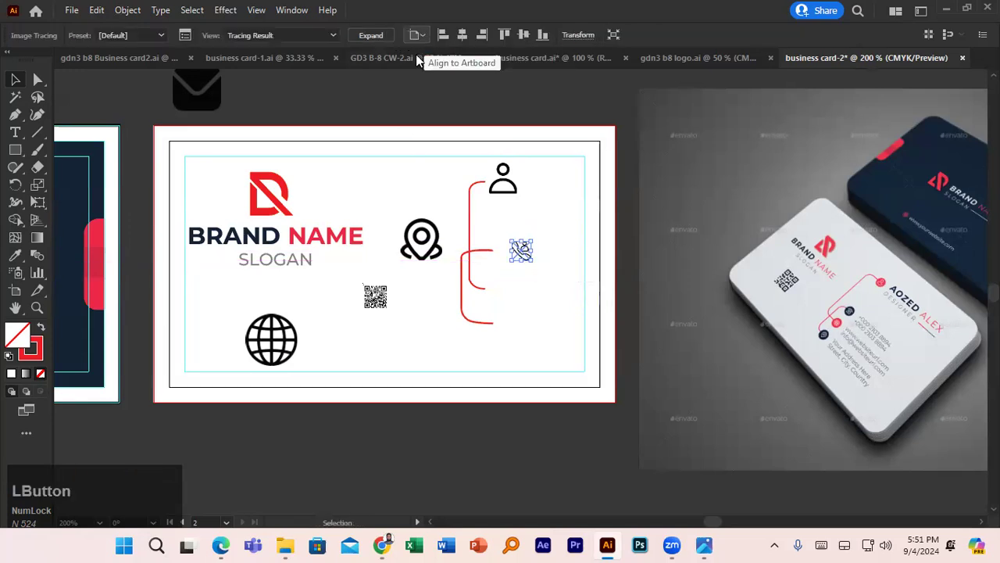
{"action": "left_click", "coordinate": [371, 36]}
{"action": "scroll", "coordinate": [502, 257], "scroll_direction": "up", "scroll_amount": 5}
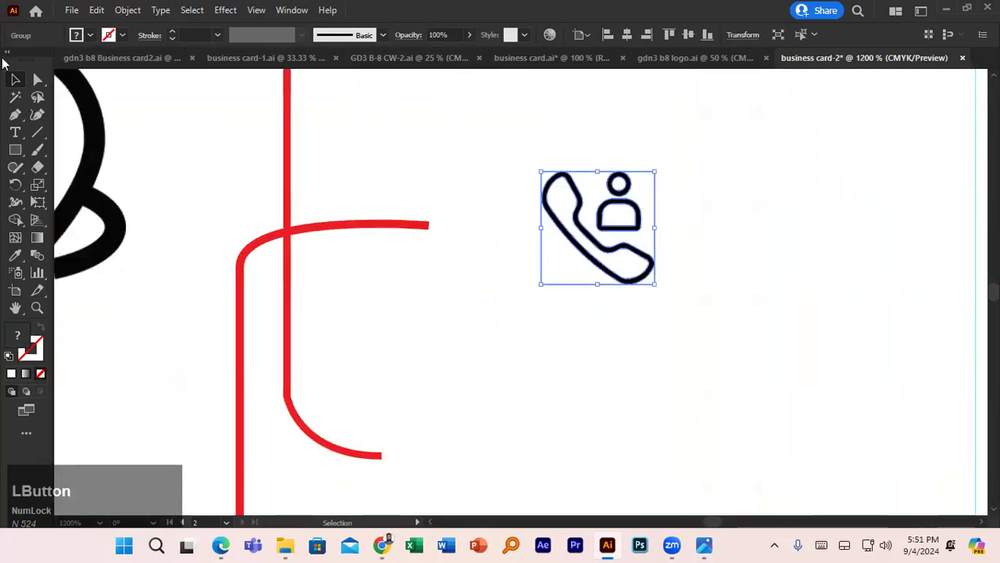
{"action": "left_click", "coordinate": [13, 99]}
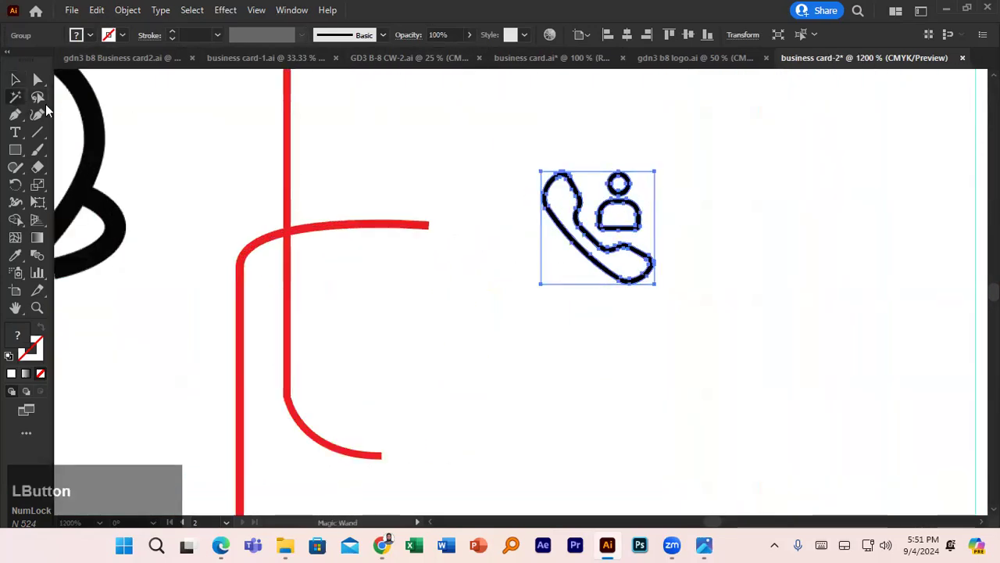
{"action": "left_click", "coordinate": [648, 184]}
{"action": "key", "text": "Delete"}
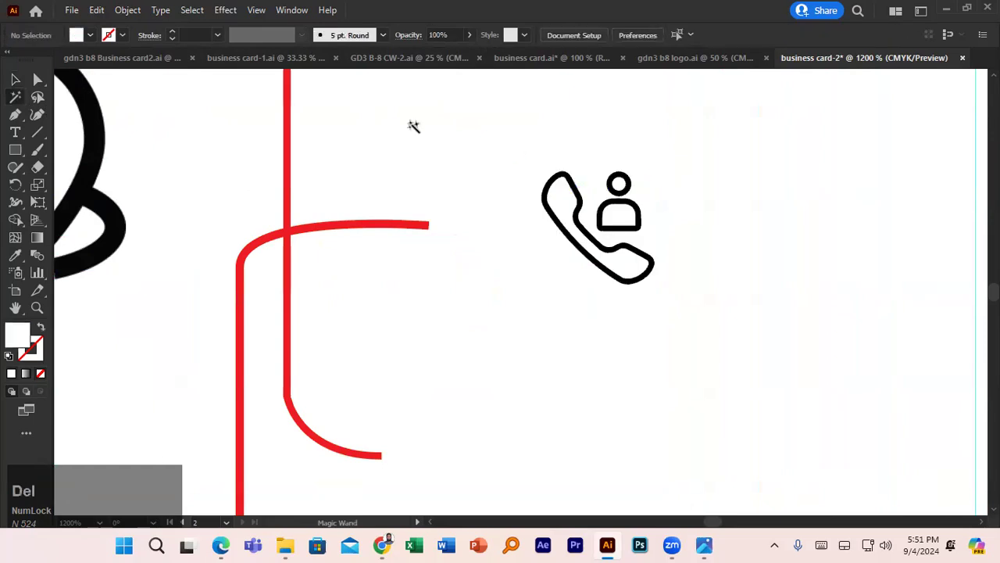
{"action": "left_click", "coordinate": [15, 79]}
{"action": "scroll", "coordinate": [545, 205], "scroll_direction": "down", "scroll_amount": 4}
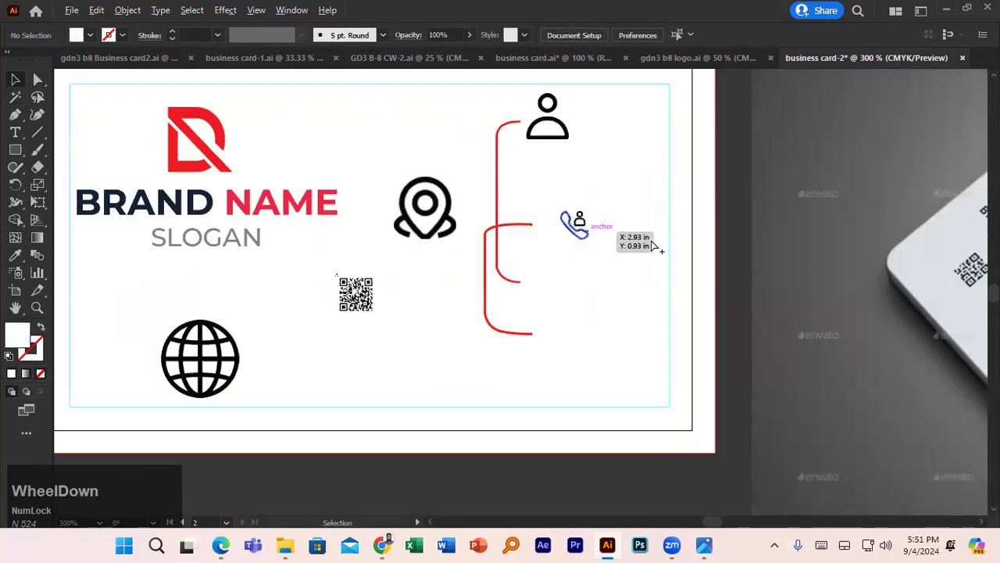
{"action": "left_click_drag", "start_coordinate": [545, 205], "coordinate": [792, 252]}
- Fill the traced phone icon with white
{"action": "left_click", "coordinate": [546, 244]}
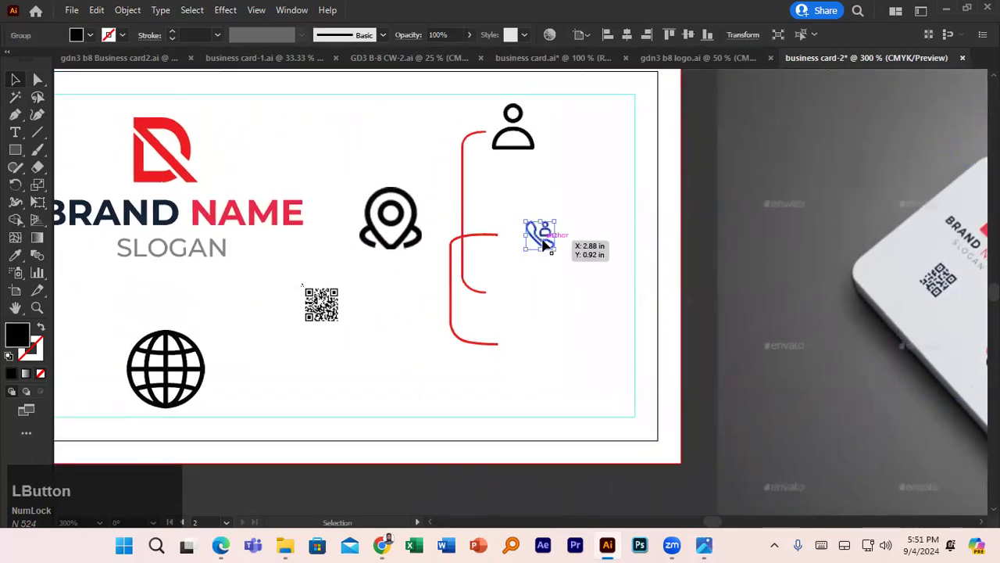
{"action": "left_click", "coordinate": [90, 35]}
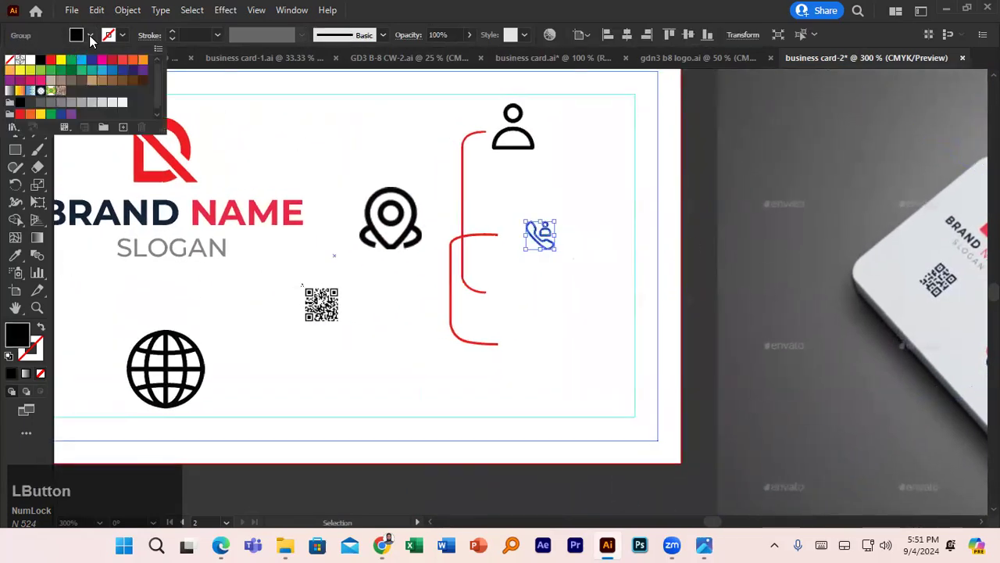
{"action": "left_click", "coordinate": [30, 61]}
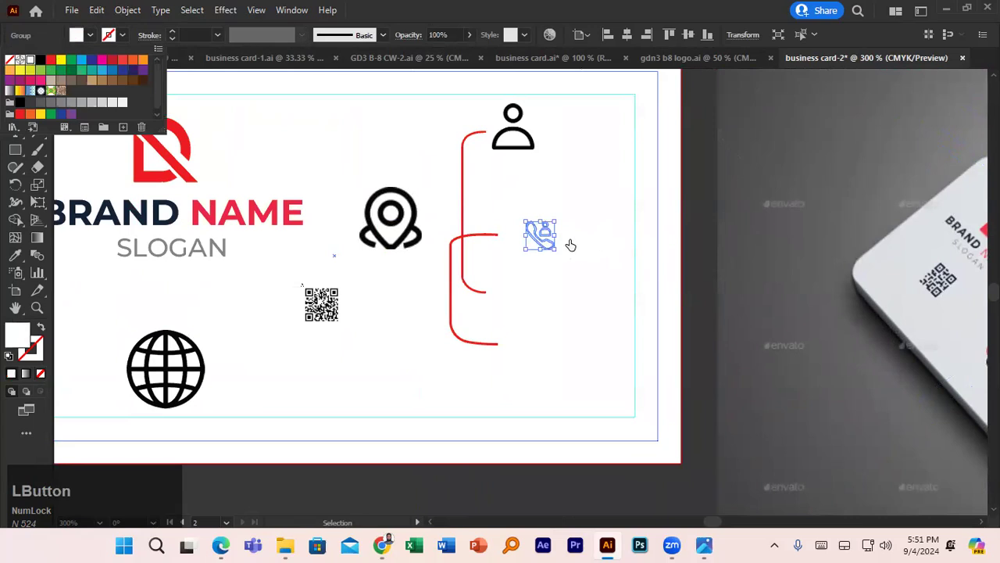
{"action": "left_click_drag", "start_coordinate": [798, 236], "coordinate": [714, 223]}
- Draw a small circle over the phone icon and fill it with navy sampled from the mockup
{"action": "right_click", "coordinate": [16, 150]}
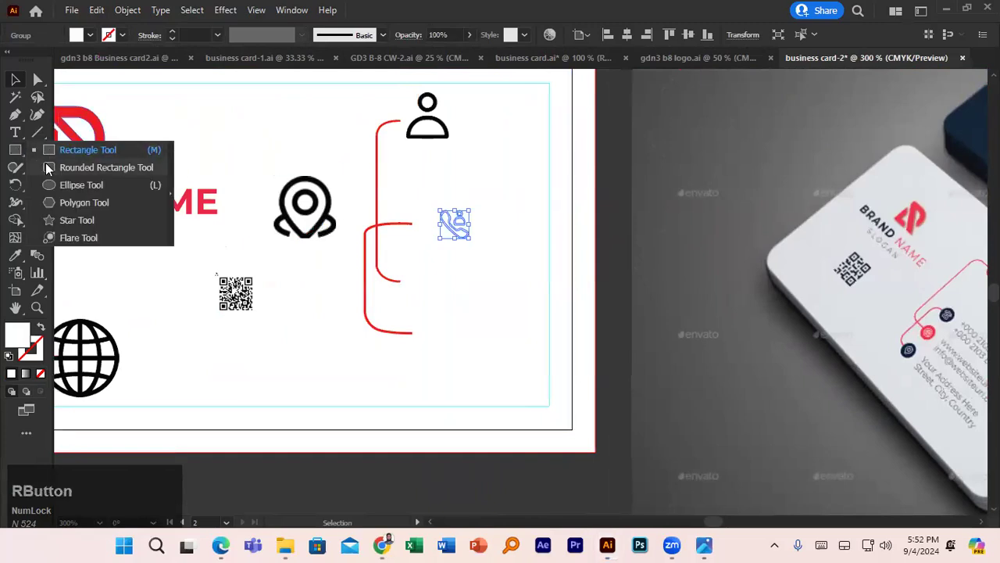
{"action": "left_click", "coordinate": [71, 185]}
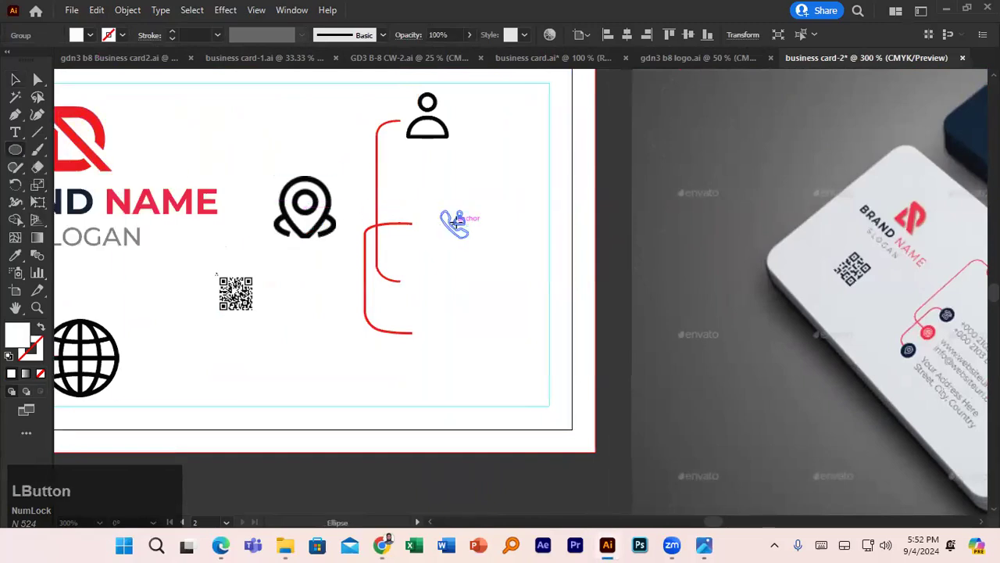
{"action": "left_click_drag", "start_coordinate": [456, 223], "coordinate": [478, 245]}
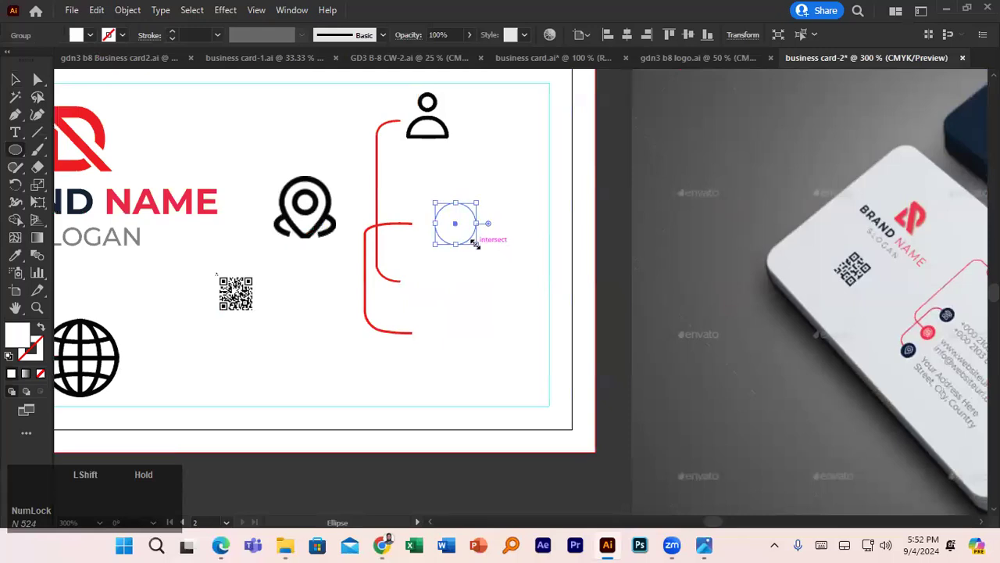
{"action": "left_click", "coordinate": [17, 258]}
{"action": "left_click", "coordinate": [976, 128]}
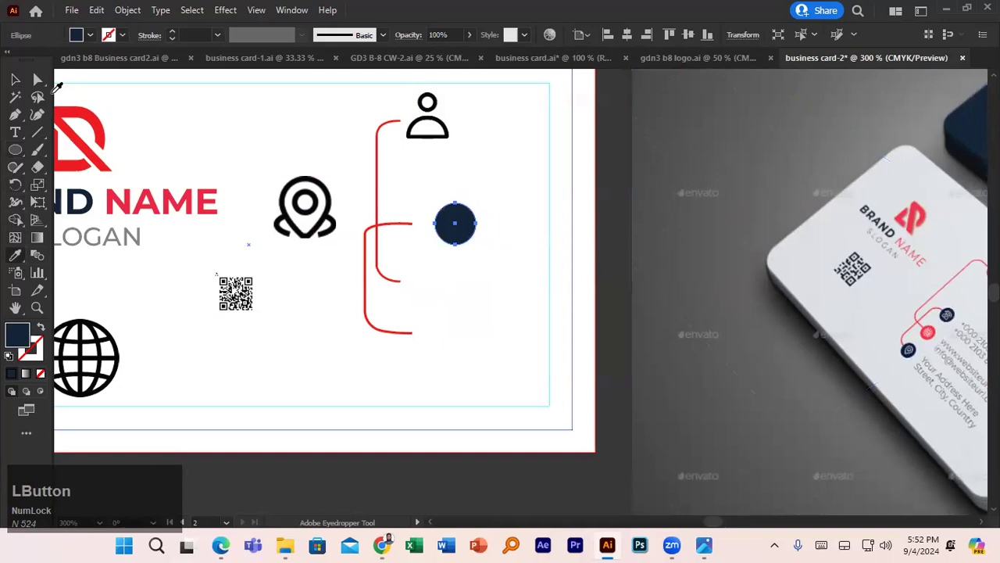
{"action": "left_click", "coordinate": [14, 80]}
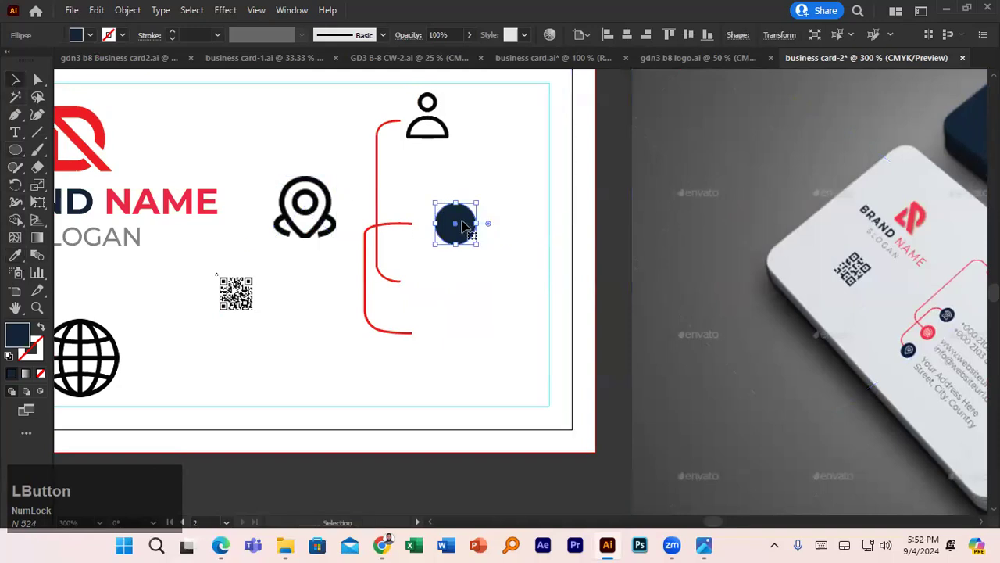
- Align and resize the navy circle and phone icon so the icon sits inside the circle
{"action": "key", "text": "a"}
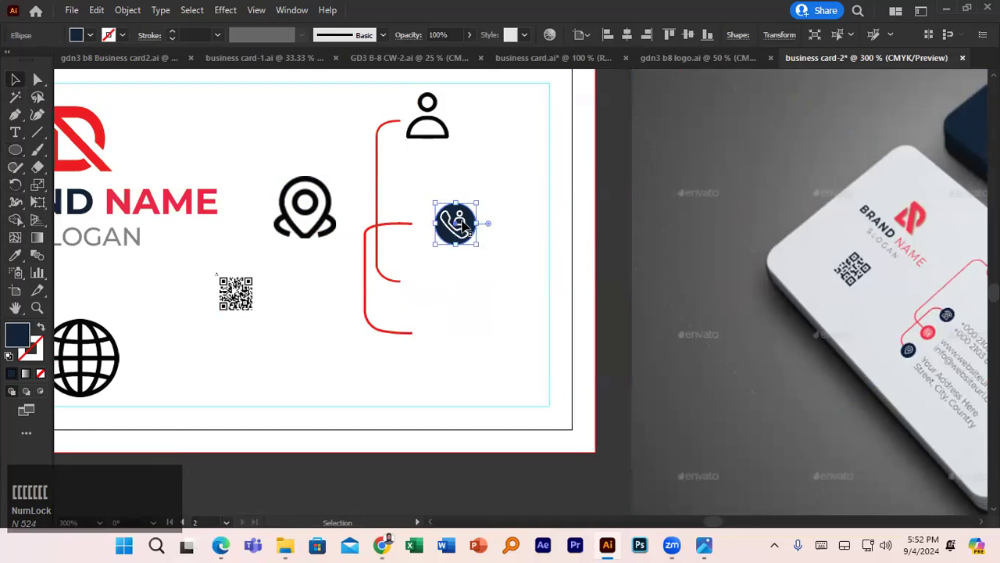
{"action": "left_click", "coordinate": [470, 219], "text": "ctrl"}
{"action": "left_click", "coordinate": [459, 228]}
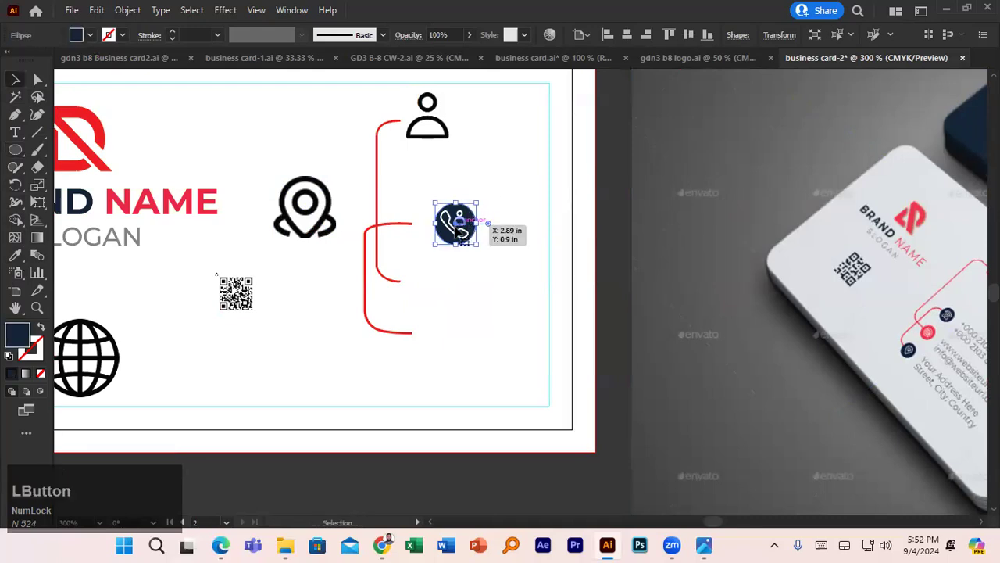
{"action": "scroll", "coordinate": [463, 230], "scroll_direction": "up", "scroll_amount": 5}
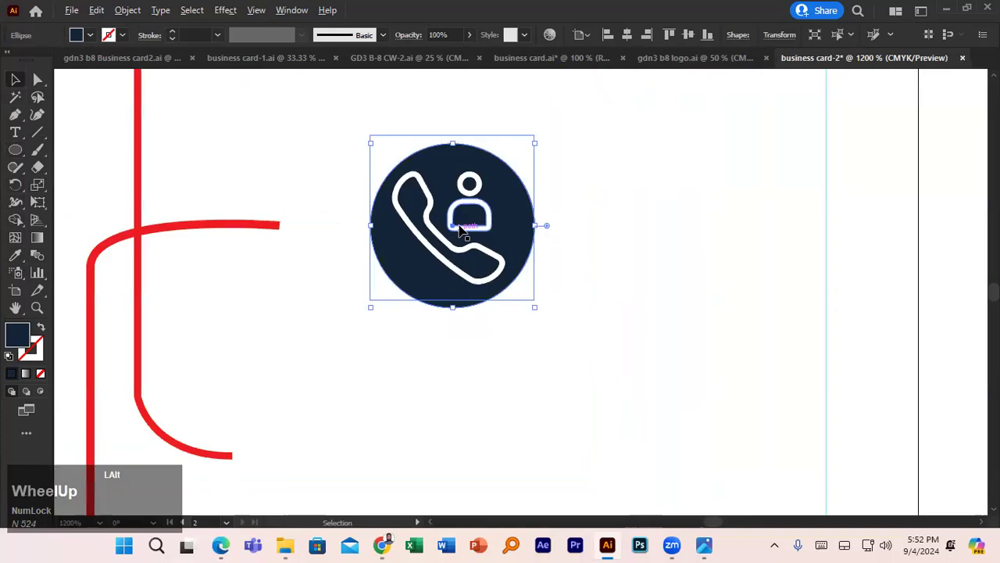
{"action": "mouse_move", "coordinate": [504, 211]}
{"action": "left_mouse_down"}
{"action": "mouse_move", "coordinate": [556, 105]}
{"action": "mouse_move", "coordinate": [676, 117]}
{"action": "mouse_move", "coordinate": [498, 210]}
{"action": "mouse_move", "coordinate": [516, 177]}
{"action": "mouse_move", "coordinate": [505, 194]}
{"action": "left_mouse_up"}
{"action": "left_click", "coordinate": [481, 210]}
{"action": "left_click", "coordinate": [516, 178]}
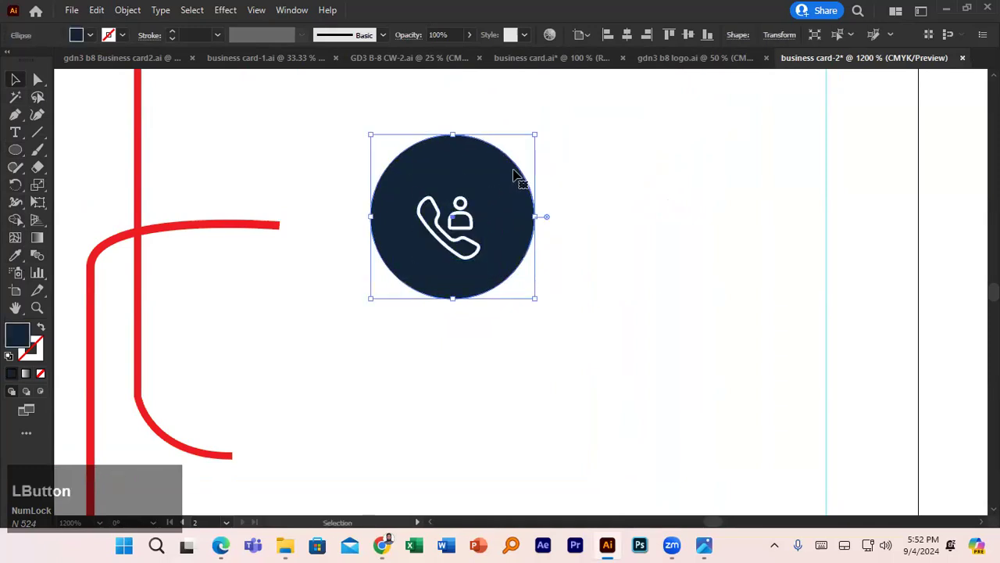
{"action": "left_click_drag", "start_coordinate": [535, 135], "coordinate": [512, 157]}
{"action": "left_click_drag", "start_coordinate": [453, 211], "coordinate": [452, 217]}
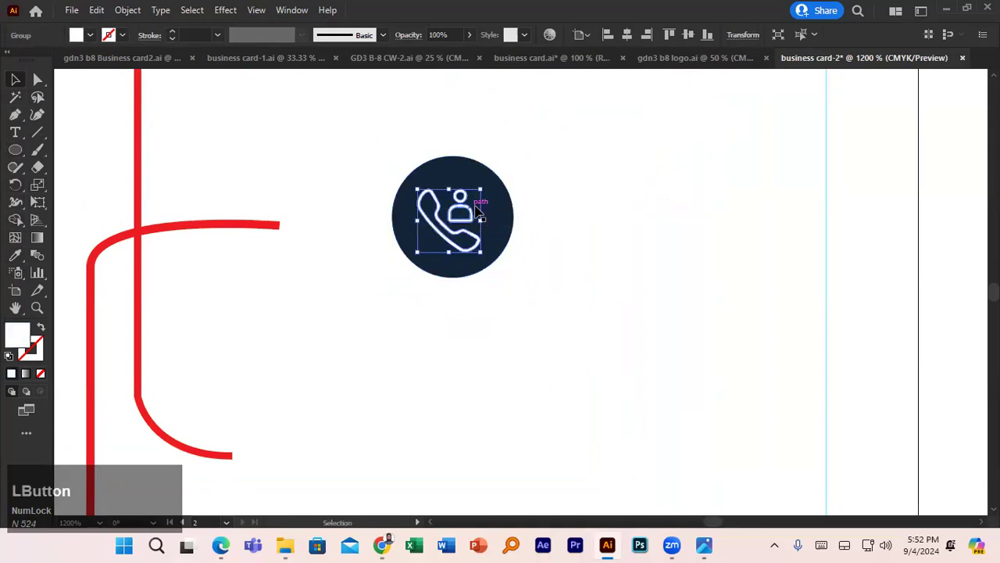
- Group the circle and phone icon and move the badge onto the middle red bracket line
{"action": "left_click", "coordinate": [489, 207], "text": "shift"}
{"action": "key", "text": "ctrl+g"}
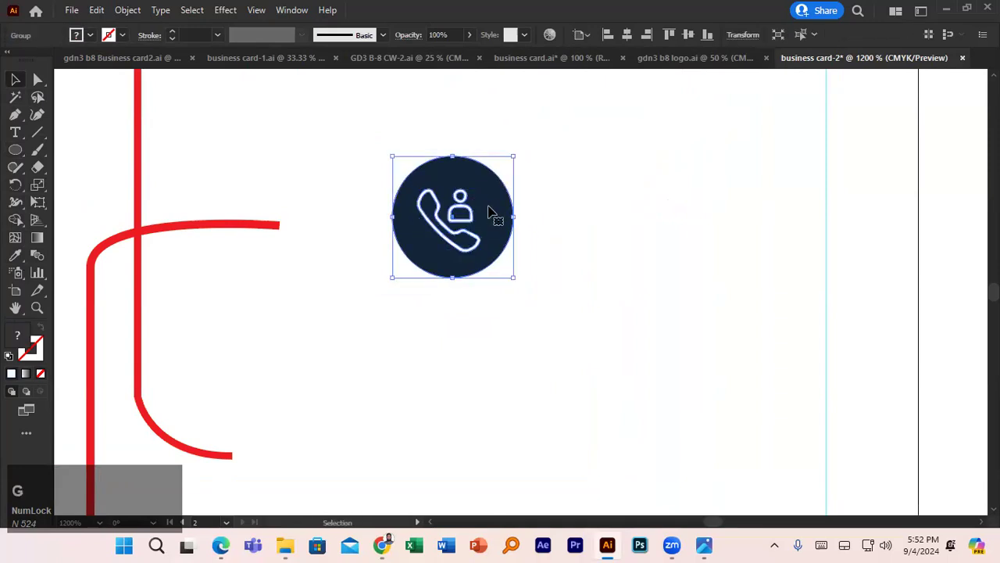
{"action": "scroll", "coordinate": [484, 209], "scroll_direction": "down", "scroll_amount": 4}
{"action": "left_click_drag", "start_coordinate": [475, 219], "coordinate": [454, 219]}
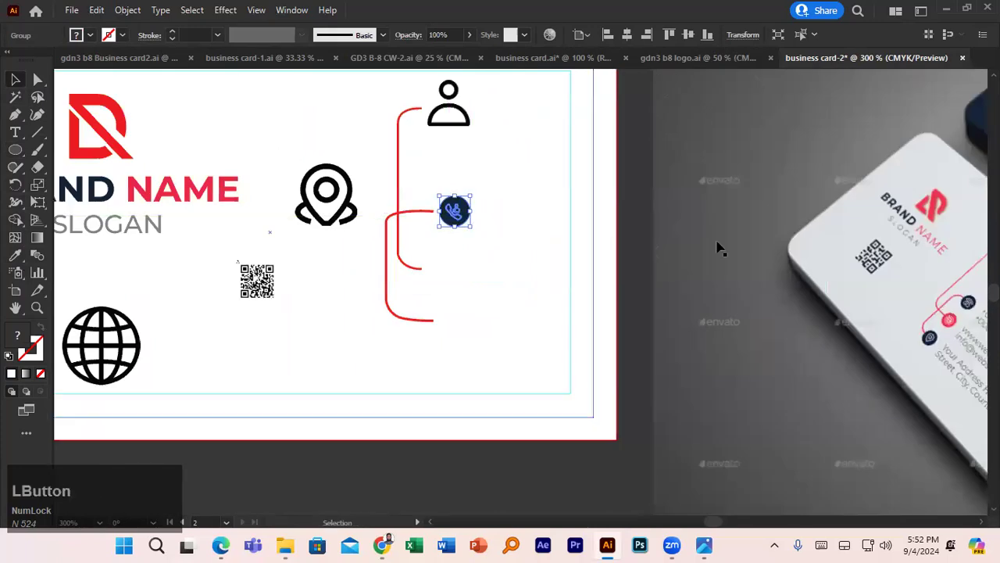
{"action": "left_click", "coordinate": [867, 249]}
{"action": "left_click_drag", "start_coordinate": [867, 249], "coordinate": [674, 248]}
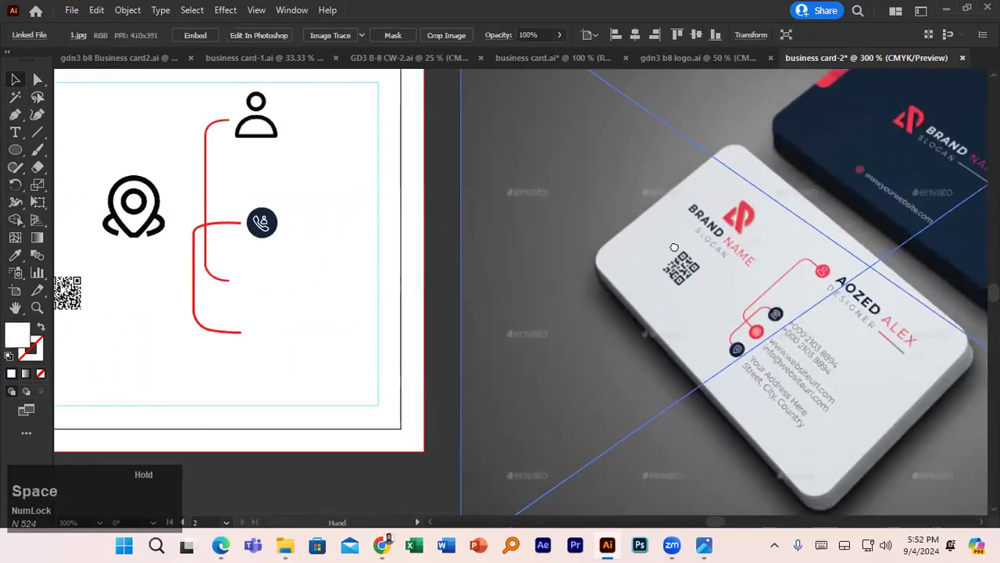
{"action": "left_click_drag", "start_coordinate": [323, 146], "coordinate": [424, 146]}
- Image Trace and expand the person image, then delete its white background
{"action": "left_click", "coordinate": [359, 132]}
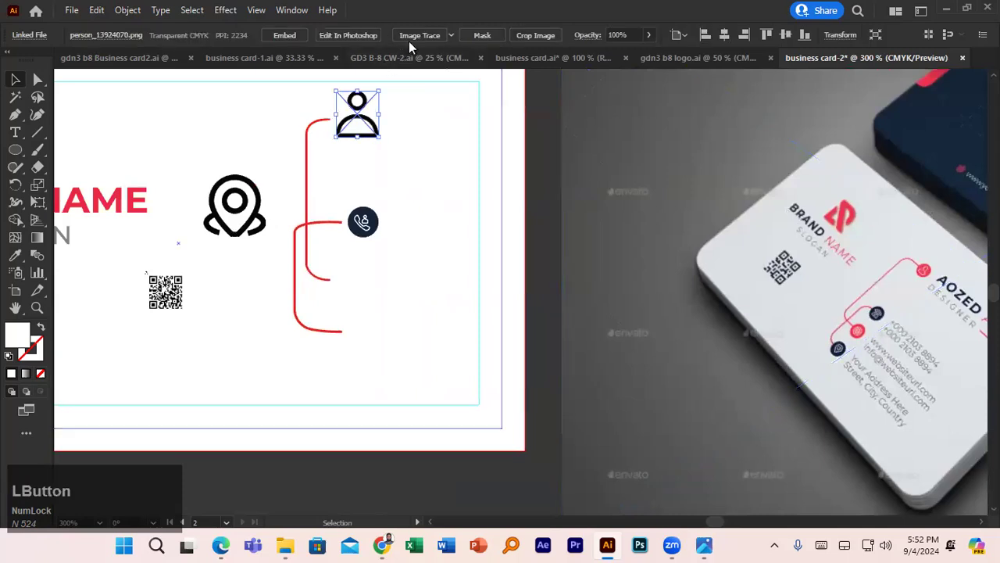
{"action": "left_click", "coordinate": [409, 39]}
{"action": "left_click", "coordinate": [371, 37]}
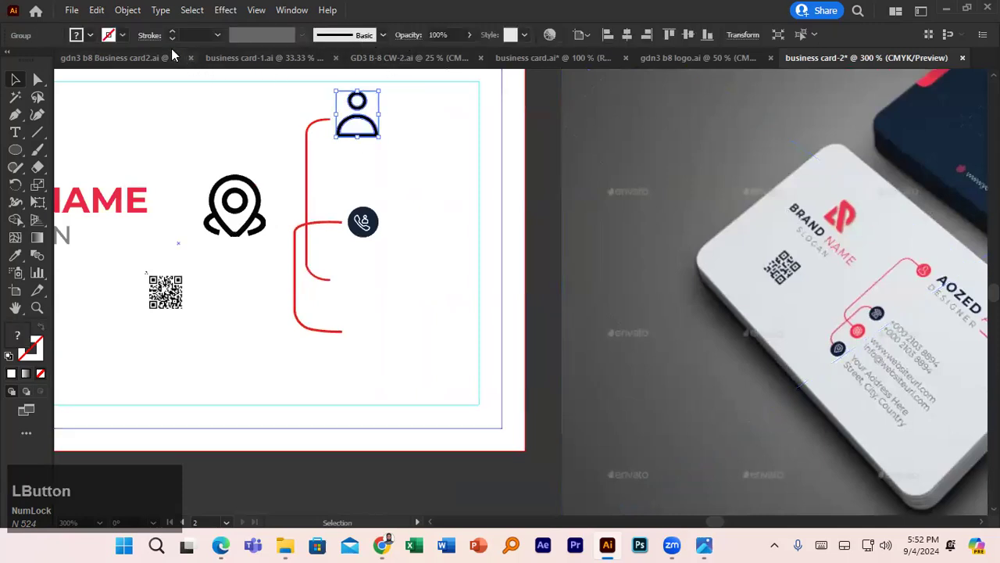
{"action": "left_click", "coordinate": [15, 97]}
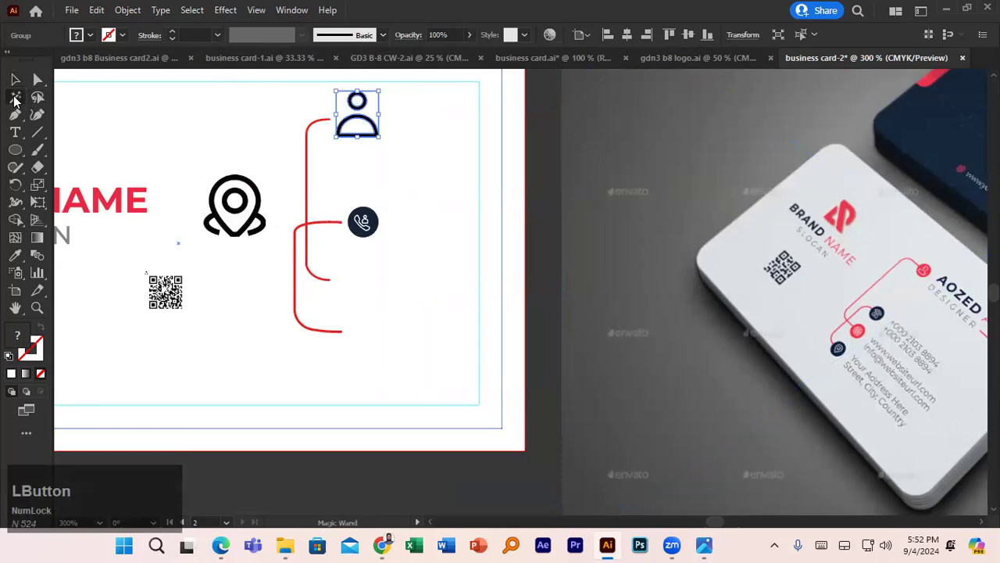
{"action": "left_click", "coordinate": [373, 111]}
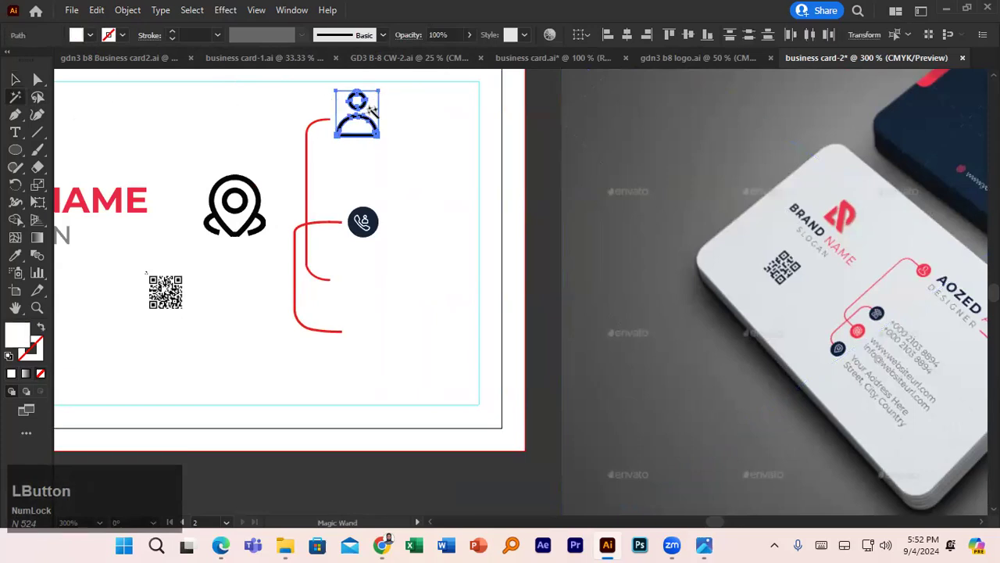
{"action": "key", "text": "Delete"}
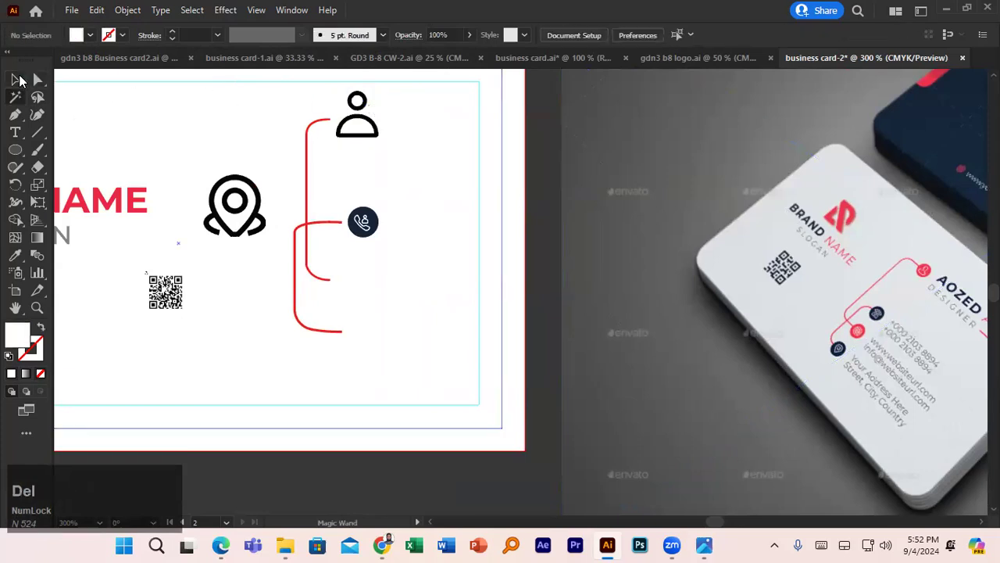
{"action": "left_click", "coordinate": [15, 78]}
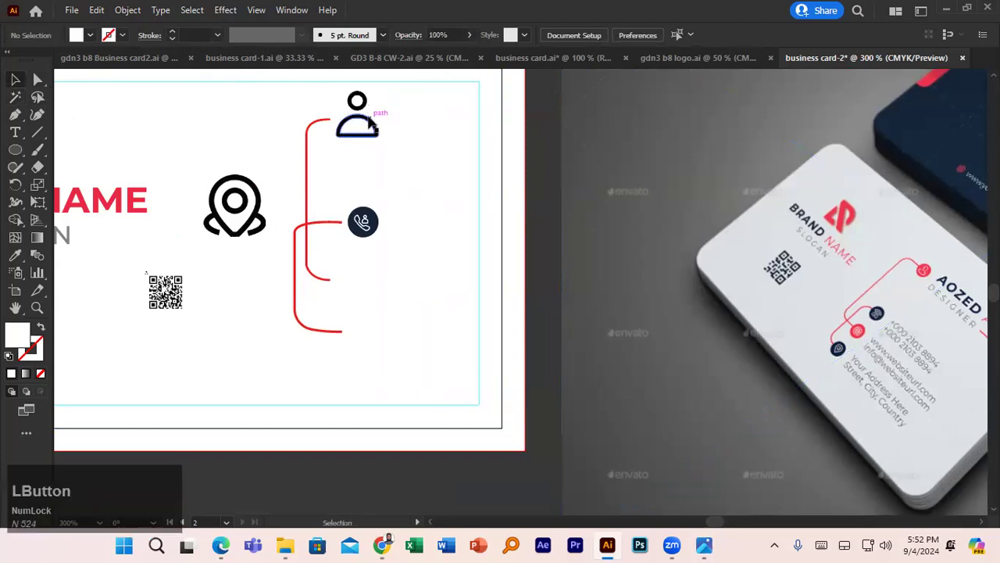
- Make the person icon white and draw a 0.31 in circle around it
{"action": "left_click", "coordinate": [373, 124]}
{"action": "left_click", "coordinate": [92, 37]}
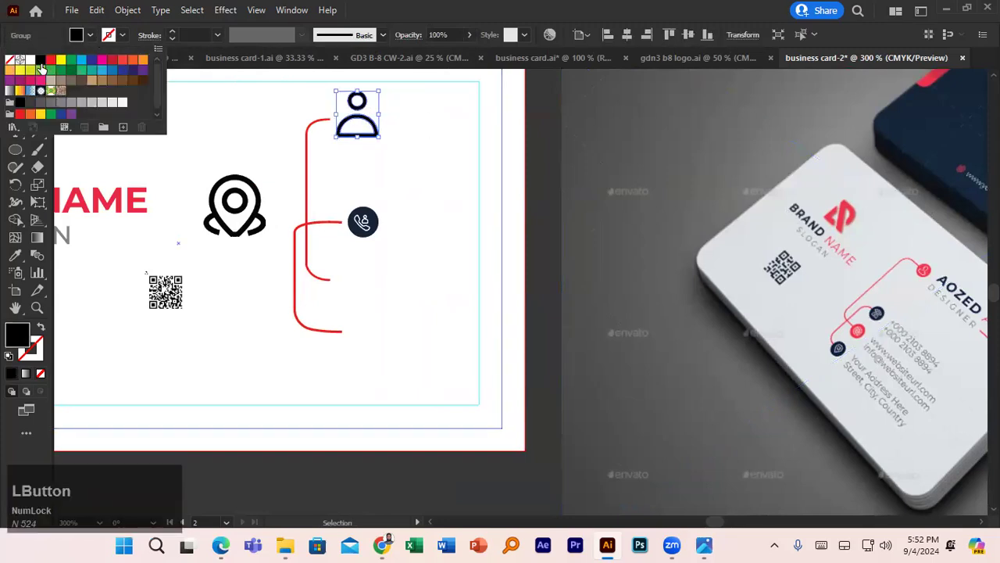
{"action": "left_click", "coordinate": [29, 62]}
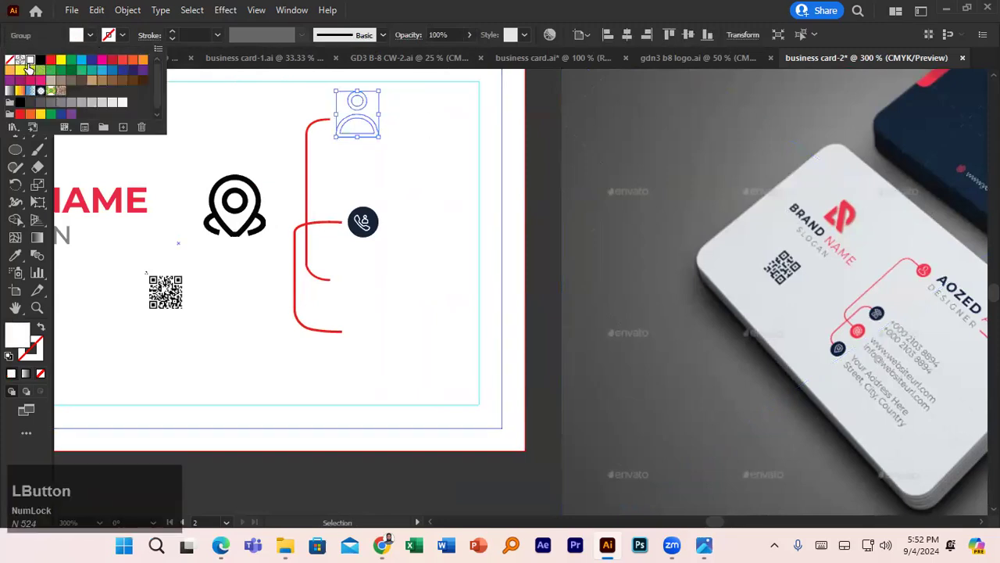
{"action": "left_click", "coordinate": [545, 177]}
{"action": "left_click", "coordinate": [15, 150]}
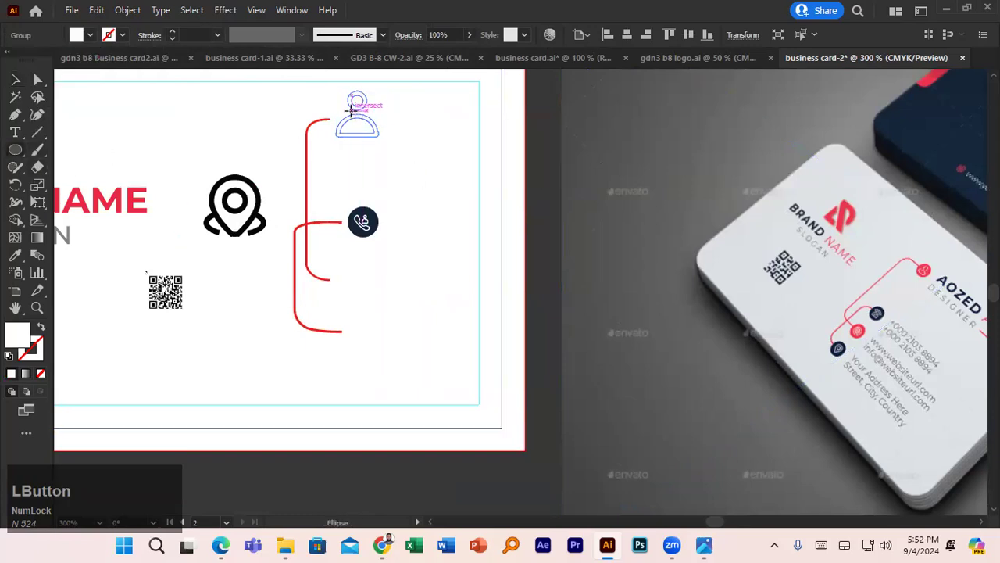
{"action": "left_click_drag", "start_coordinate": [357, 117], "coordinate": [393, 150]}
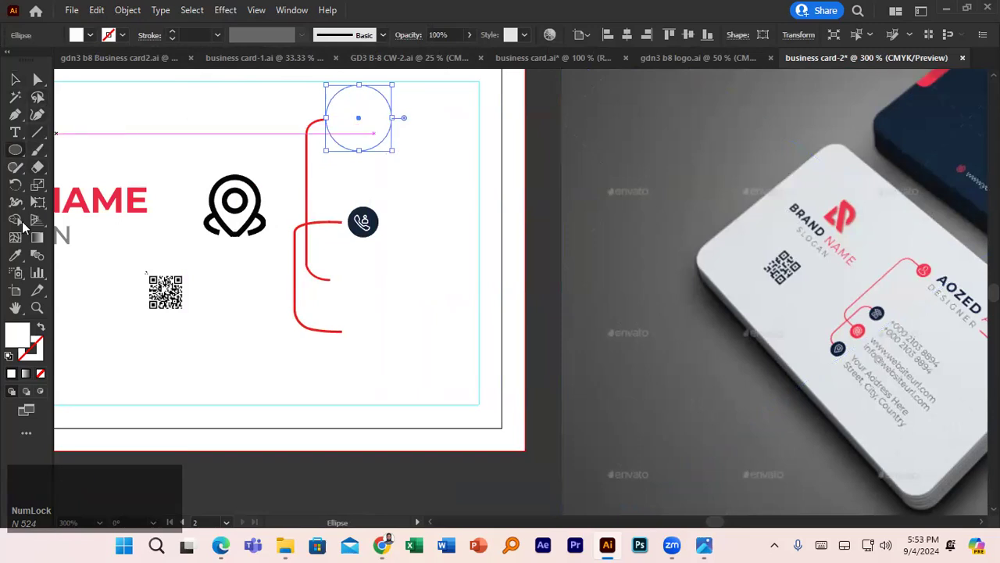
{"action": "left_click", "coordinate": [16, 255]}
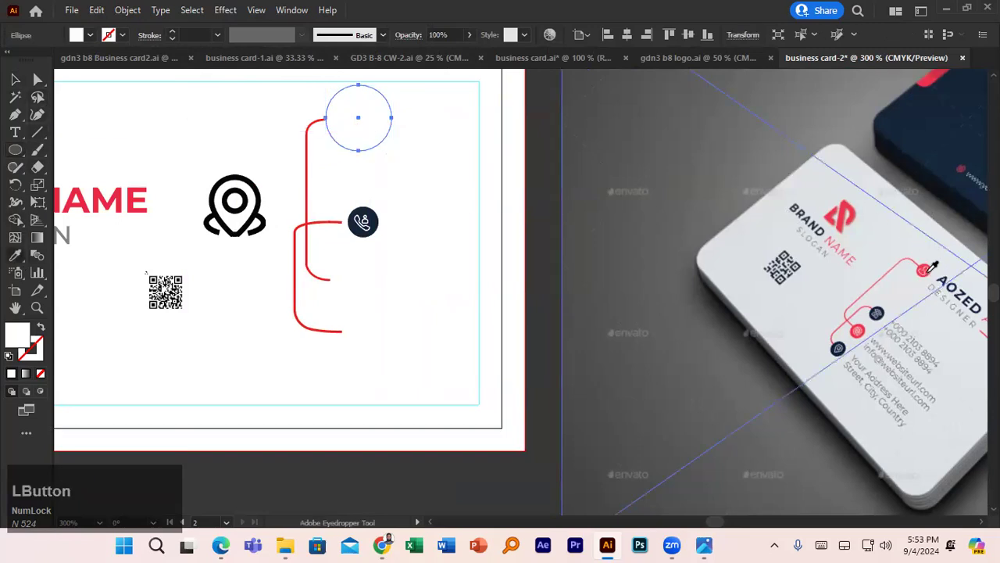
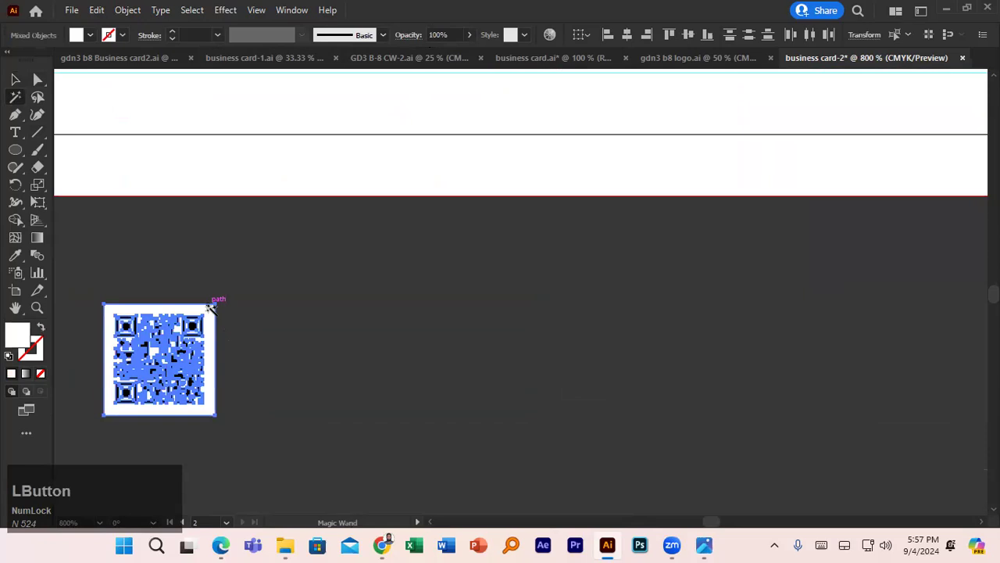
- Delete the QR code's white background, fill the code white and group its pieces
{"action": "key", "text": "Delete"}
{"action": "left_click", "coordinate": [15, 79]}
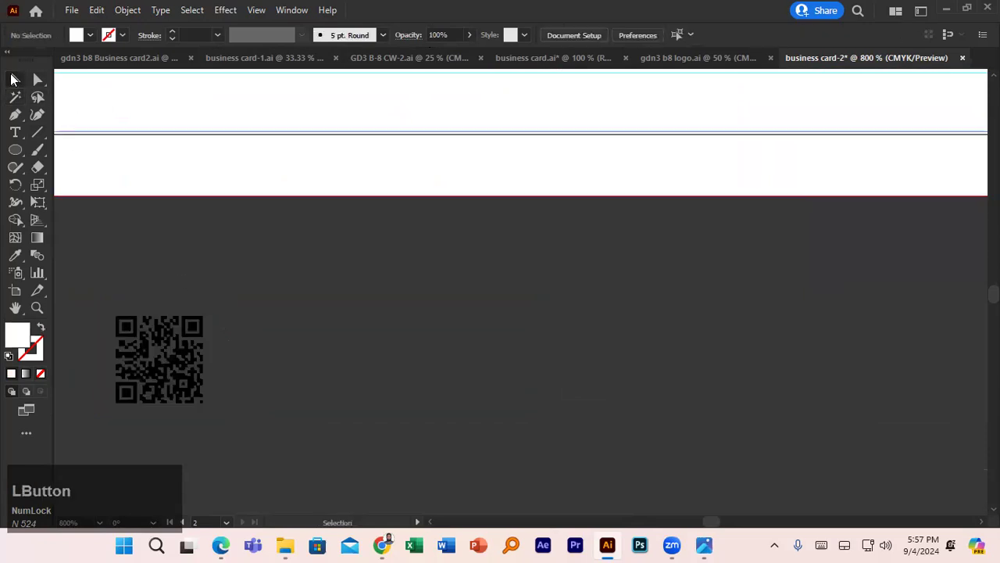
{"action": "left_click_drag", "start_coordinate": [139, 336], "coordinate": [209, 404]}
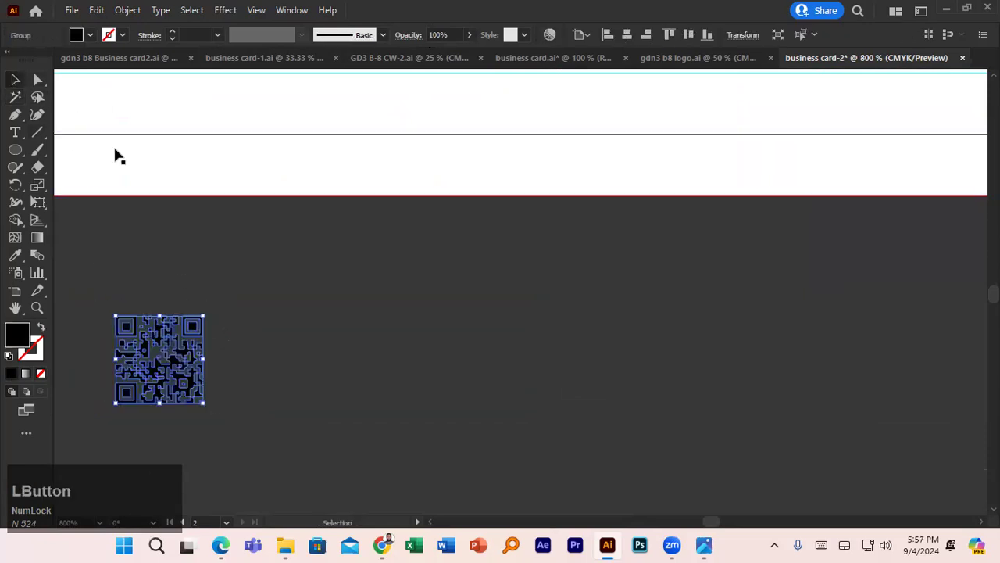
{"action": "left_click", "coordinate": [90, 34]}
{"action": "left_click", "coordinate": [29, 62]}
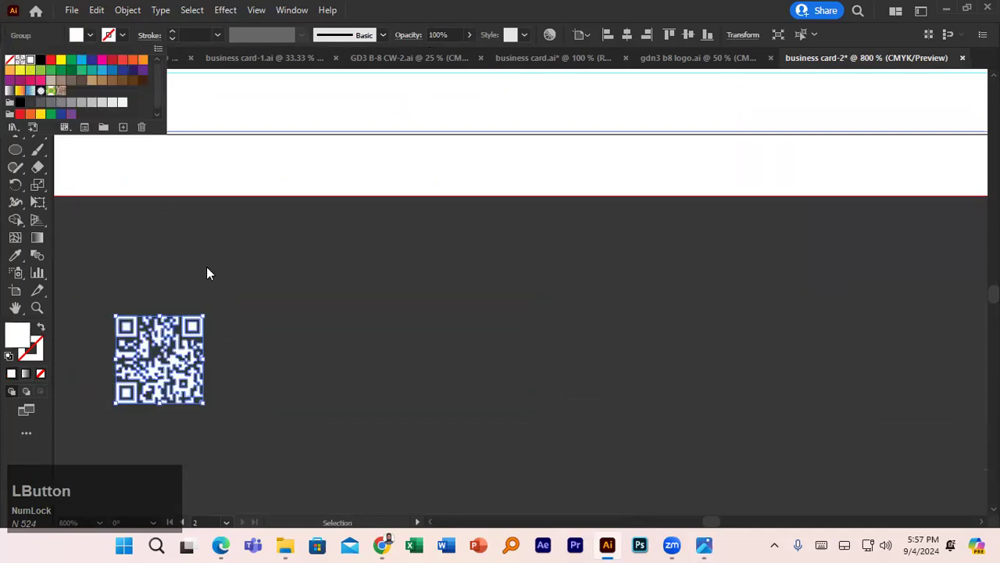
{"action": "key", "text": "ctrl+g"}
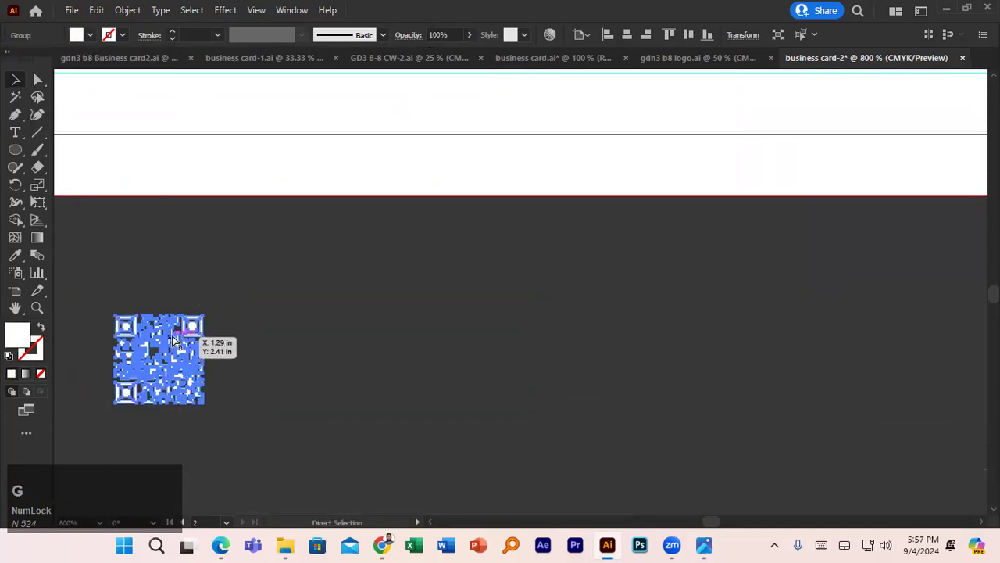
- Drag the grouped QR code onto the business card's lower-left area
{"action": "left_click_drag", "start_coordinate": [174, 338], "coordinate": [216, 175]}
{"action": "scroll", "coordinate": [274, 262], "scroll_direction": "up", "scroll_amount": 2}
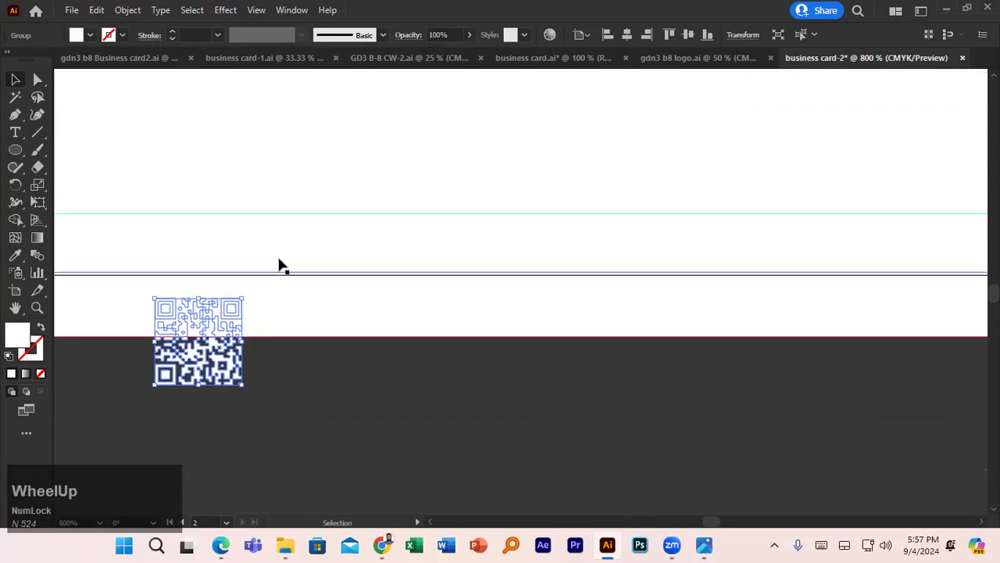
{"action": "scroll", "coordinate": [281, 269], "scroll_direction": "down", "scroll_amount": 4}
{"action": "scroll", "coordinate": [282, 271], "scroll_direction": "down", "scroll_amount": 2}
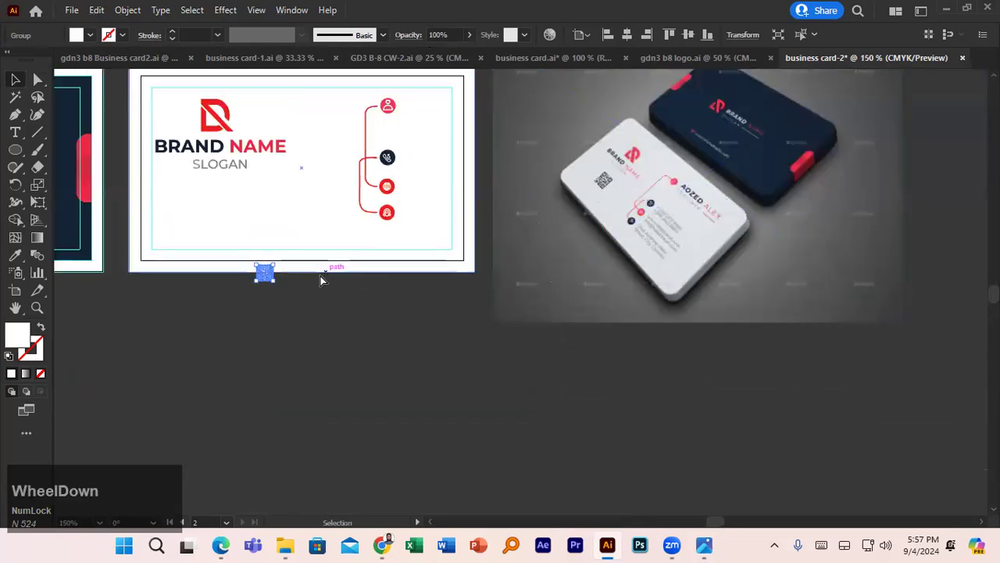
{"action": "left_click", "coordinate": [266, 275]}
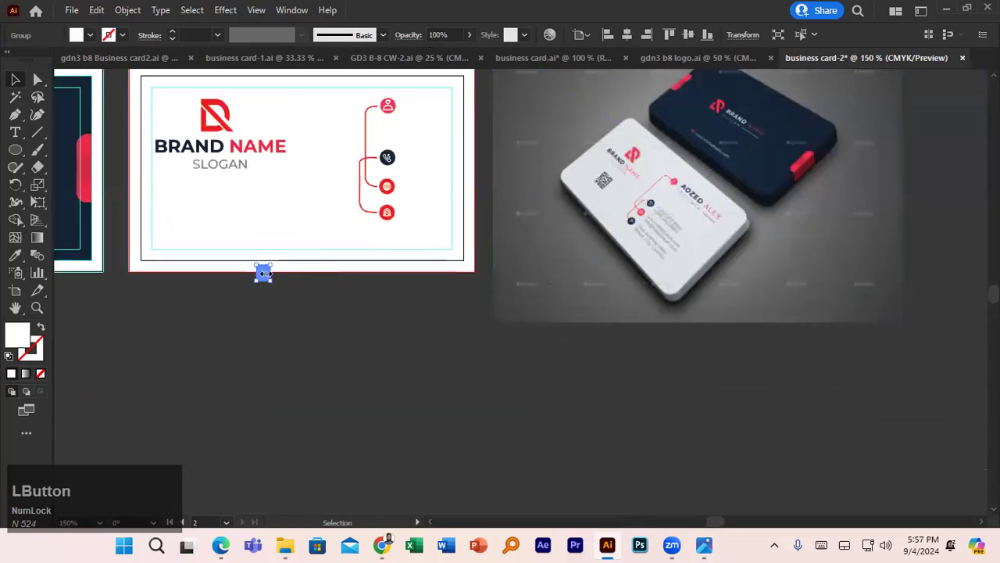
{"action": "left_click_drag", "start_coordinate": [271, 272], "coordinate": [214, 200]}
- Make the QR code black, enlarge it and position it below the slogan
{"action": "left_click", "coordinate": [90, 35]}
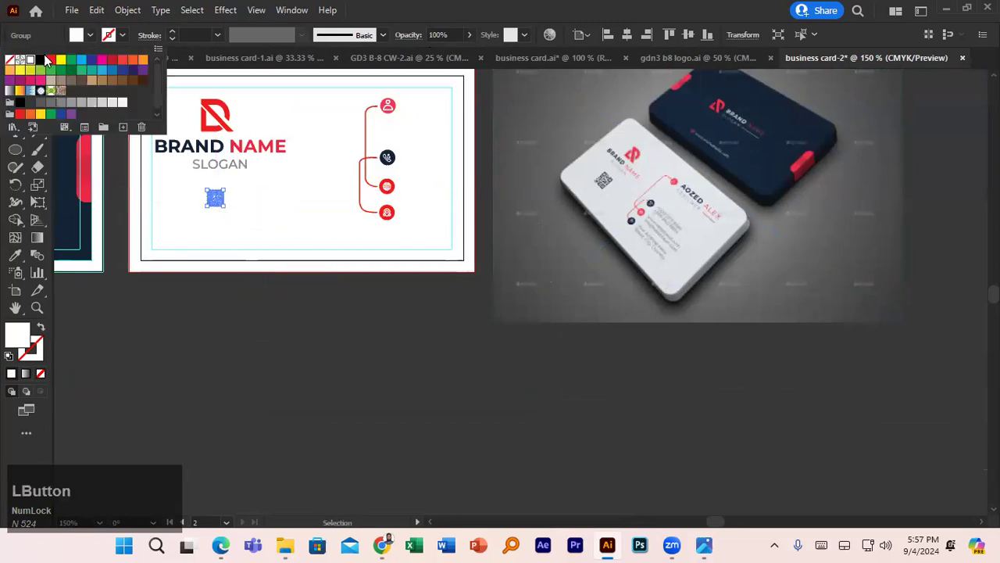
{"action": "left_click", "coordinate": [41, 61]}
{"action": "left_click", "coordinate": [167, 304]}
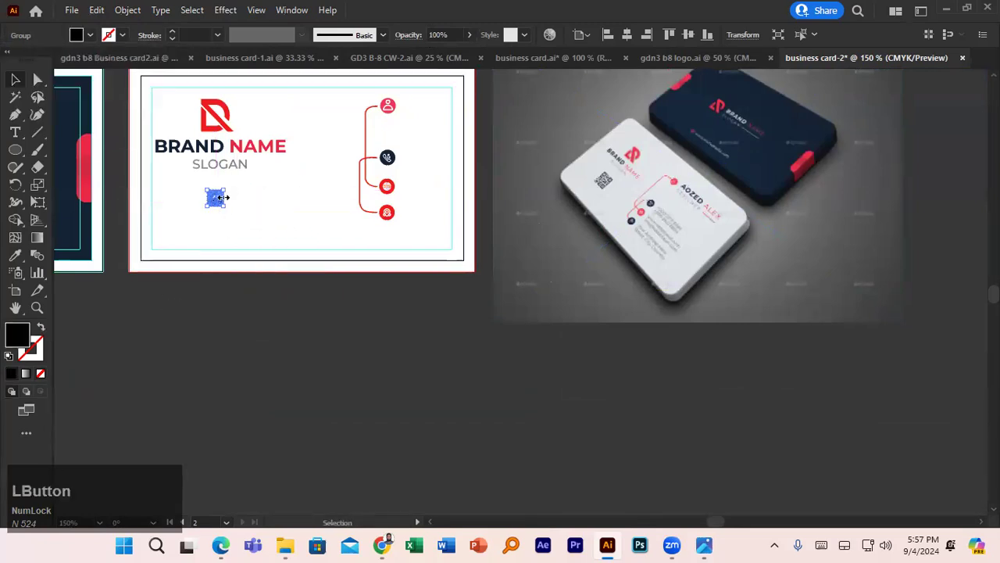
{"action": "mouse_move", "coordinate": [224, 207]}
{"action": "left_mouse_down"}
{"action": "mouse_move", "coordinate": [235, 218]}
{"action": "mouse_move", "coordinate": [224, 212]}
{"action": "left_mouse_up"}
{"action": "left_click", "coordinate": [14, 79]}
{"action": "left_click", "coordinate": [226, 380]}
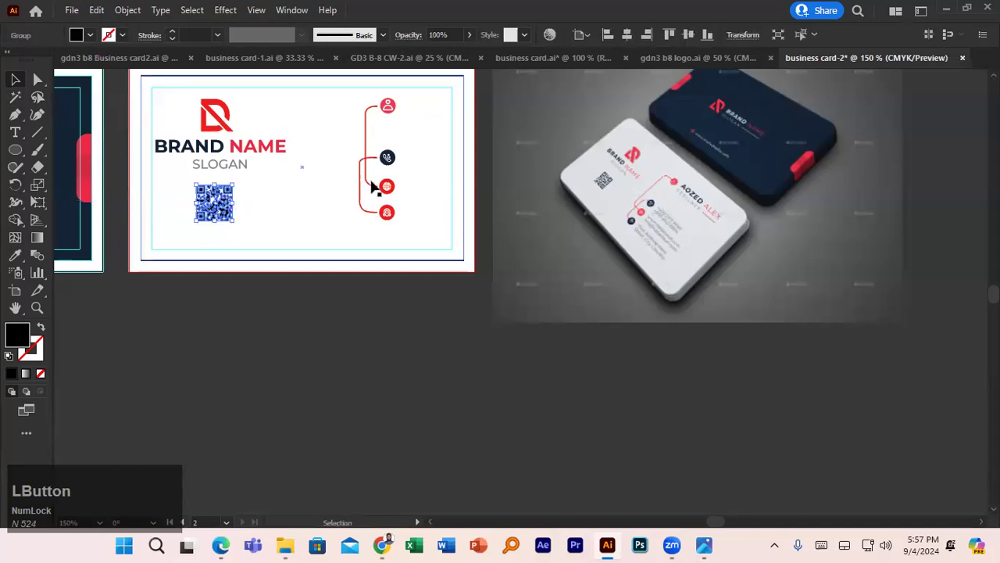
{"action": "scroll", "coordinate": [387, 192], "scroll_direction": "up", "scroll_amount": 2}
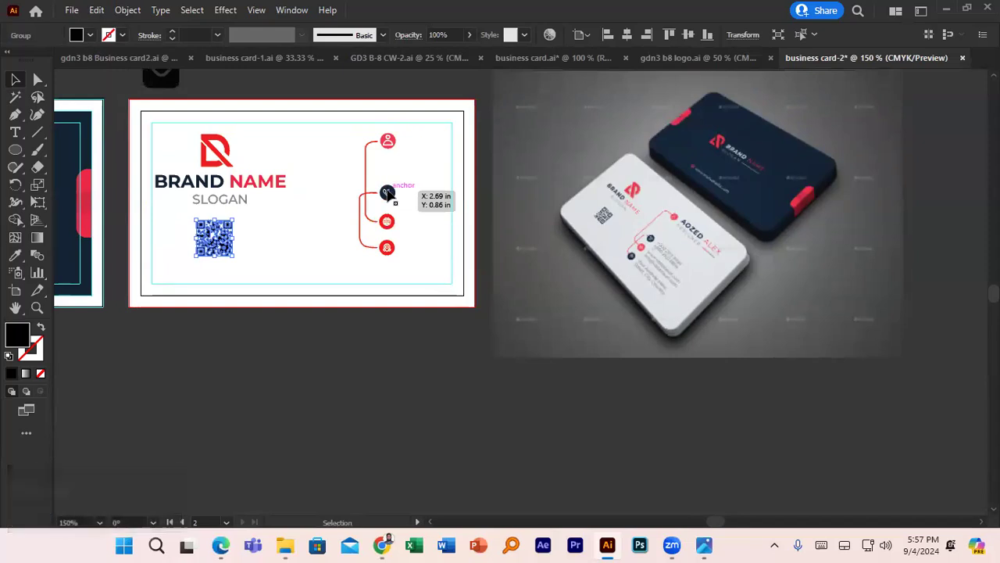
- Lock the card's white background rectangle in place with Ctrl+2
{"action": "left_click", "coordinate": [356, 147]}
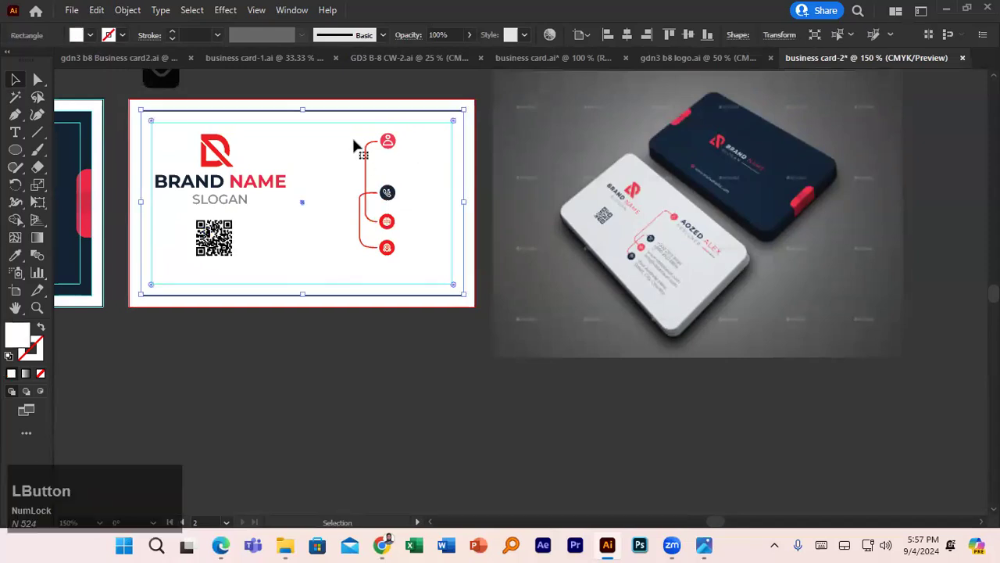
{"action": "key", "text": "Num_Lock"}
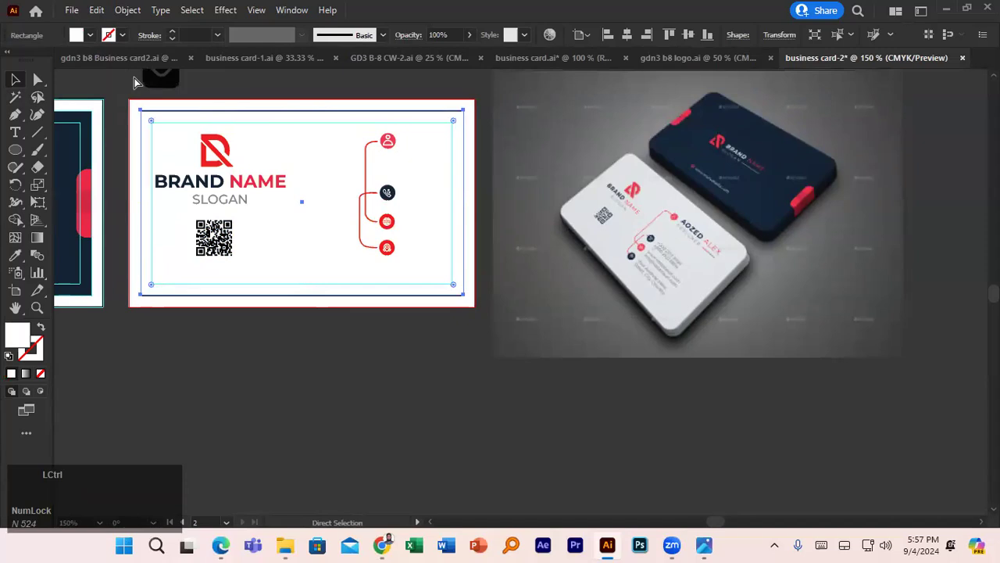
{"action": "left_click", "coordinate": [134, 81]}
{"action": "left_click_drag", "start_coordinate": [353, 139], "coordinate": [402, 169]}
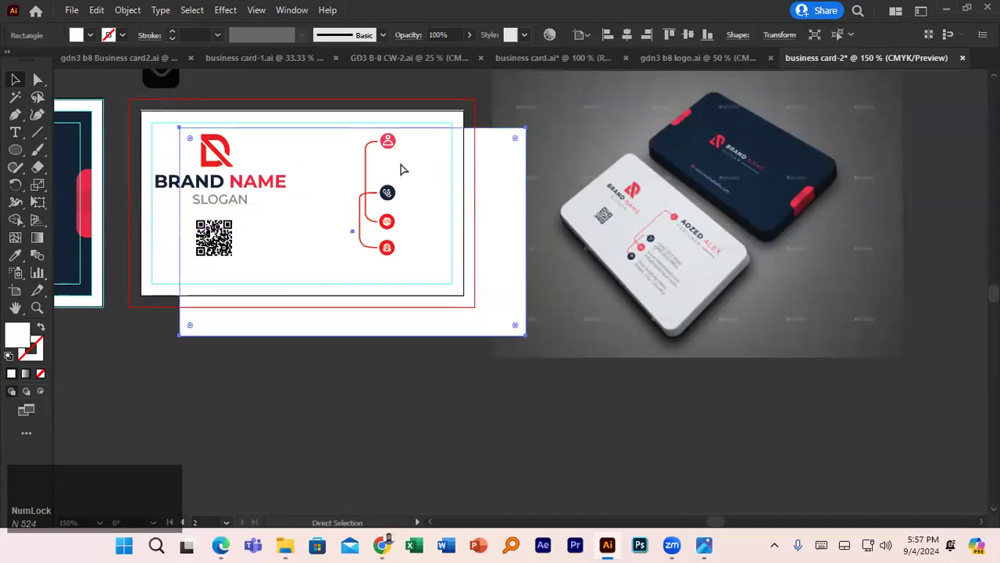
{"action": "key", "text": "ctrl+z"}
{"action": "left_click", "coordinate": [274, 104]}
{"action": "key", "text": "ctrl+2"}
- Select the red connector lines and contact icons and drag them left
{"action": "left_click_drag", "start_coordinate": [338, 139], "coordinate": [404, 265]}
{"action": "left_click_drag", "start_coordinate": [367, 202], "coordinate": [326, 203]}
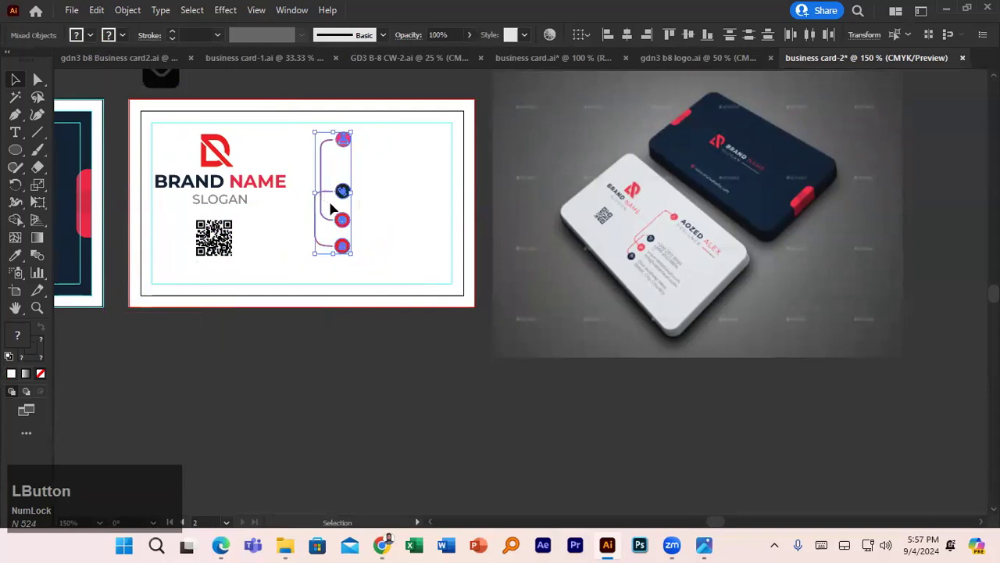
{"action": "left_click", "coordinate": [336, 353]}
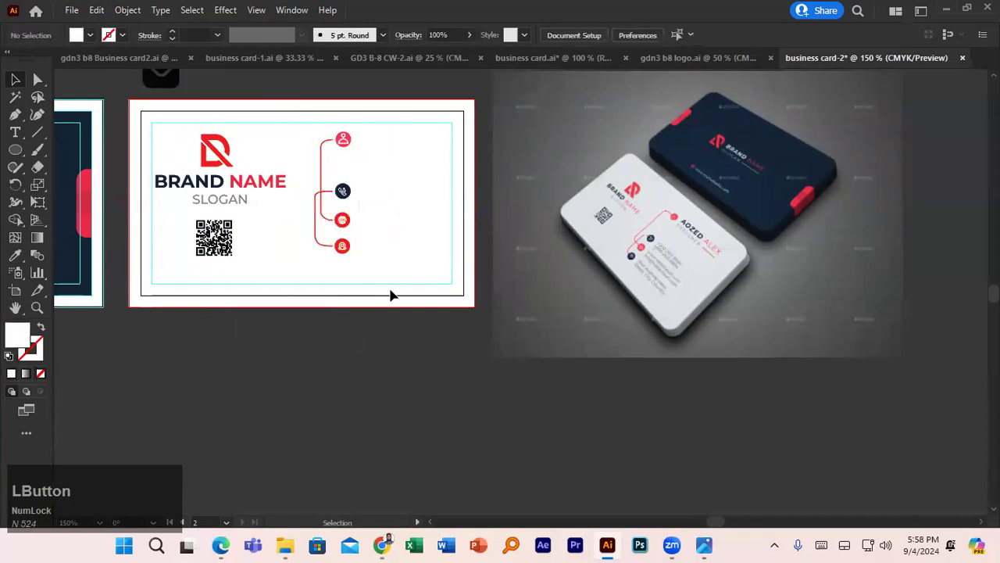
{"action": "left_click", "coordinate": [16, 133]}
- Type the cardholder's name in capitals beside the top icon, sampling navy for the first name
{"action": "left_click", "coordinate": [363, 135]}
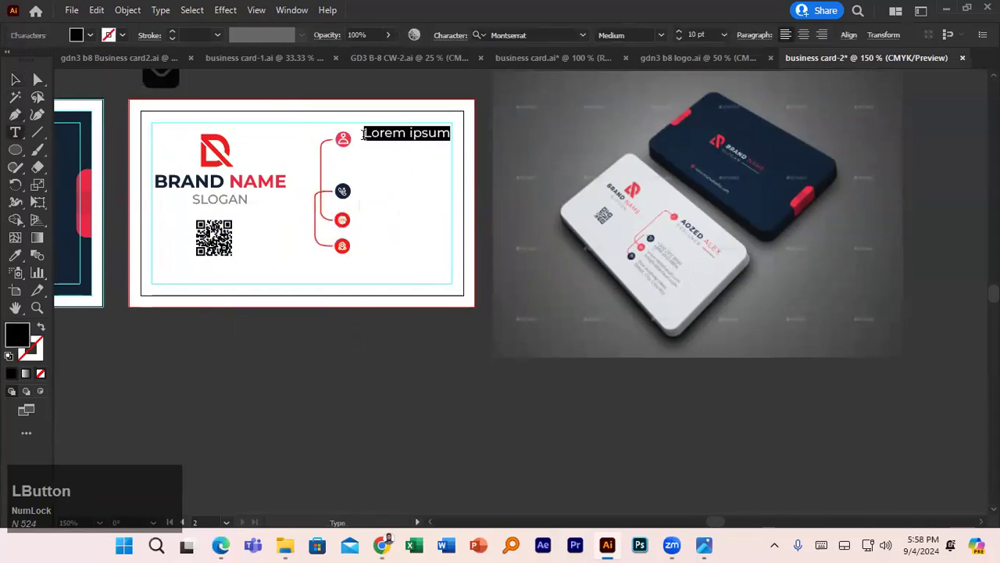
{"action": "type", "text": "a"}
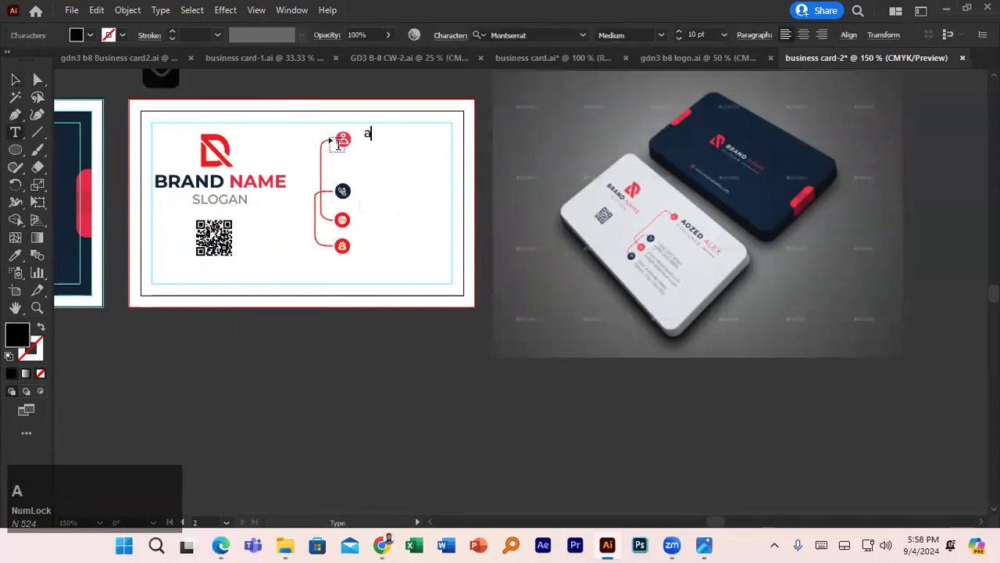
{"action": "key", "text": "BackSpace"}
{"action": "key", "text": "Caps_Lock"}
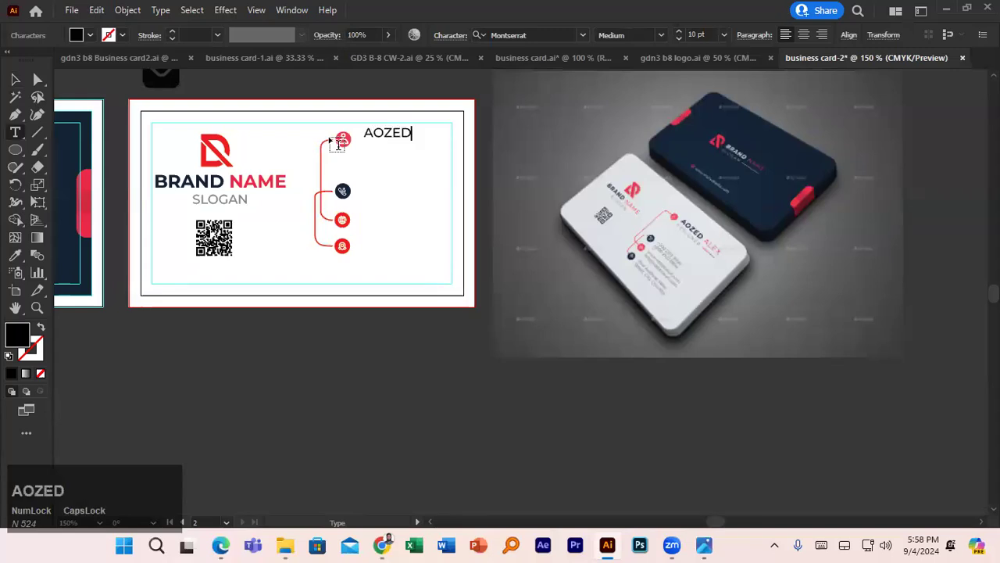
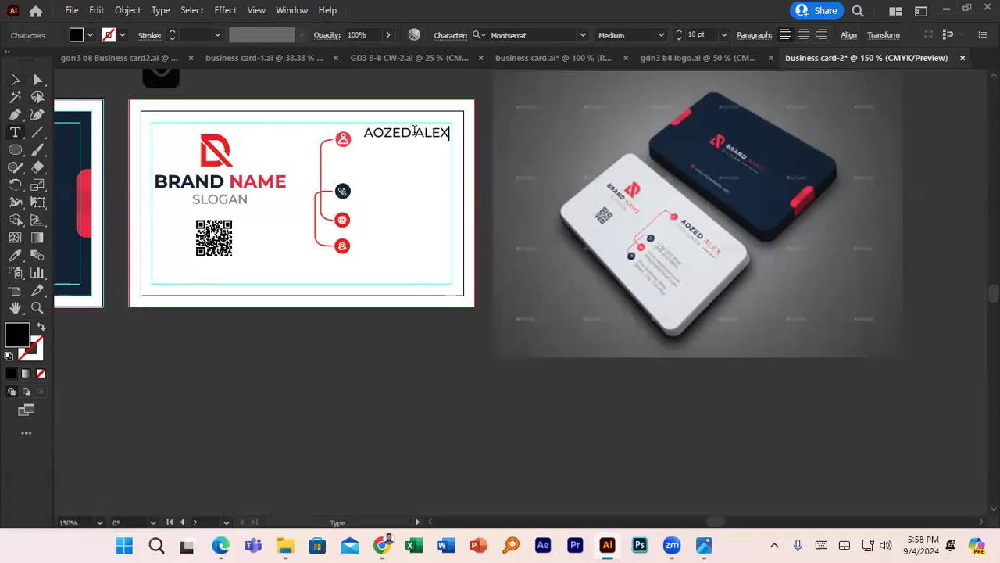
{"action": "left_click", "coordinate": [410, 132]}
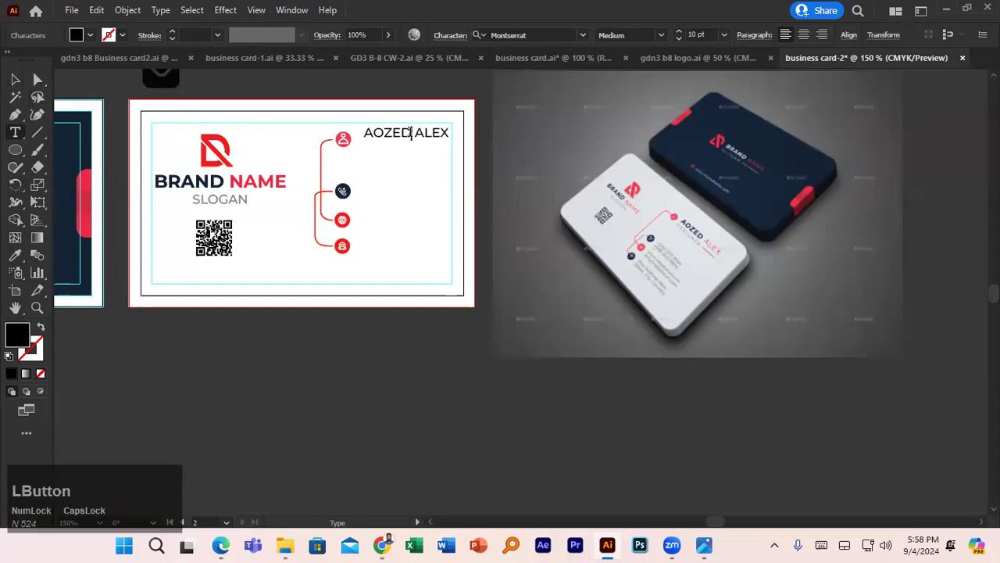
{"action": "left_click_drag", "start_coordinate": [409, 132], "coordinate": [362, 133]}
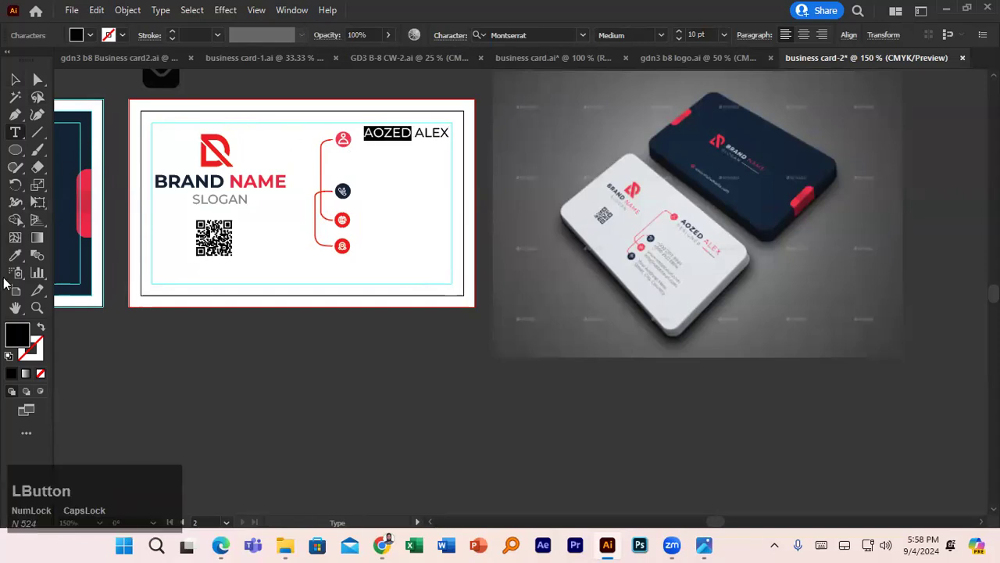
{"action": "left_click", "coordinate": [15, 258]}
{"action": "left_click", "coordinate": [690, 145]}
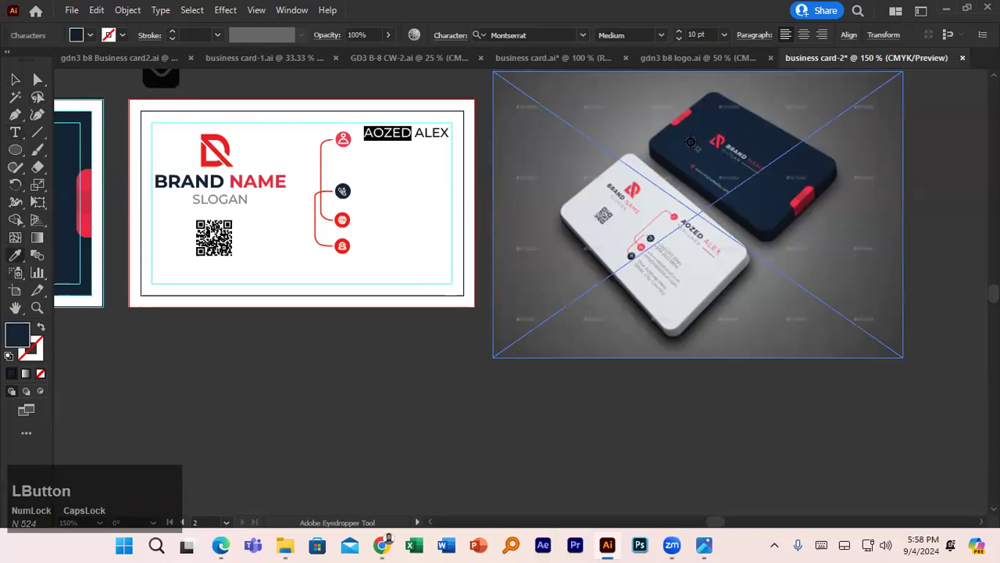
{"action": "left_click", "coordinate": [19, 81]}
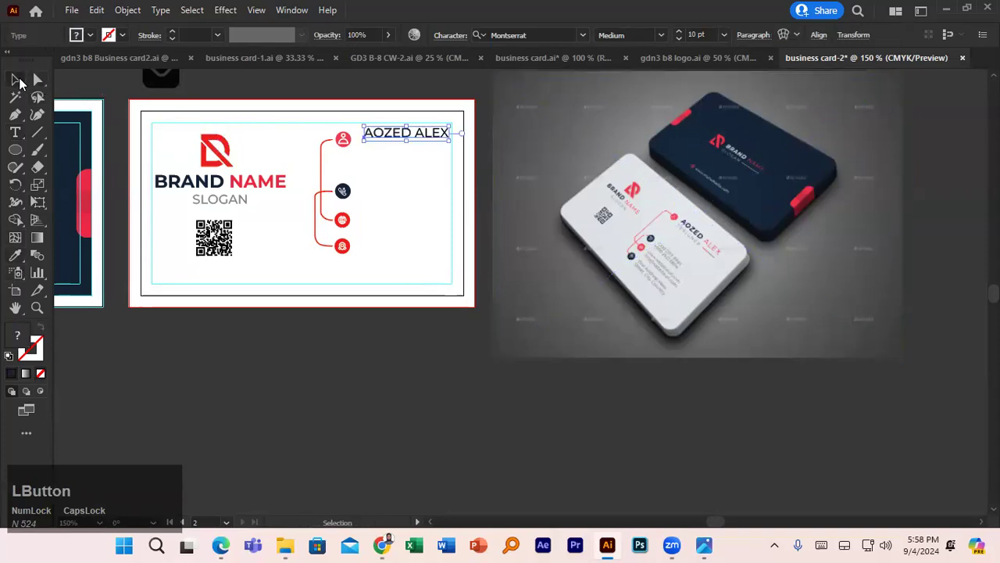
{"action": "key", "text": "Caps_Lock"}
{"action": "left_click", "coordinate": [427, 135]}
- Colour the surname with the mockup's red tab and nudge the name slightly left
{"action": "double_click", "coordinate": [417, 131]}
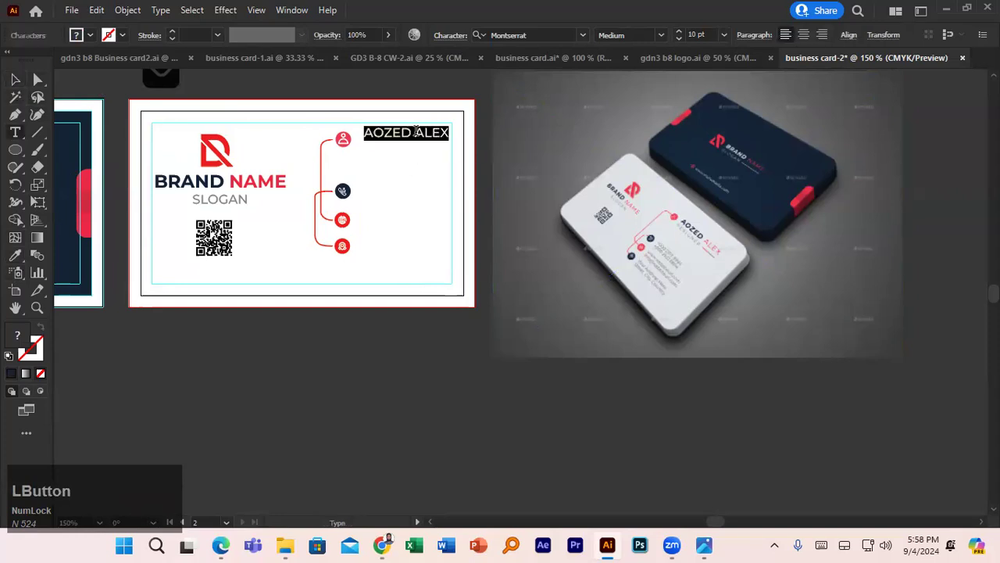
{"action": "left_click", "coordinate": [417, 131]}
{"action": "triple_click", "coordinate": [417, 132]}
{"action": "left_click", "coordinate": [416, 131]}
{"action": "left_click_drag", "start_coordinate": [415, 132], "coordinate": [444, 131]}
{"action": "left_click", "coordinate": [16, 256]}
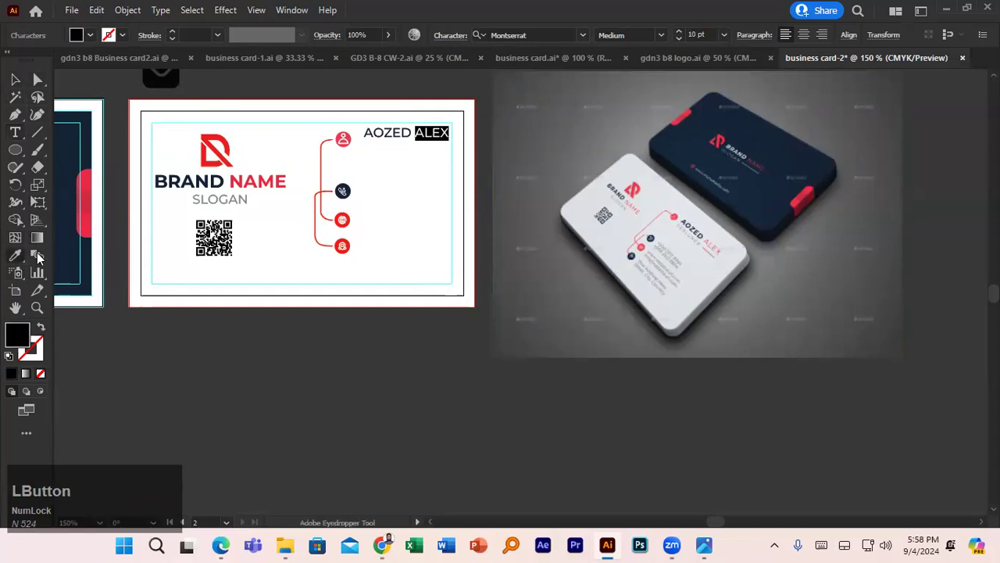
{"action": "left_click", "coordinate": [814, 183]}
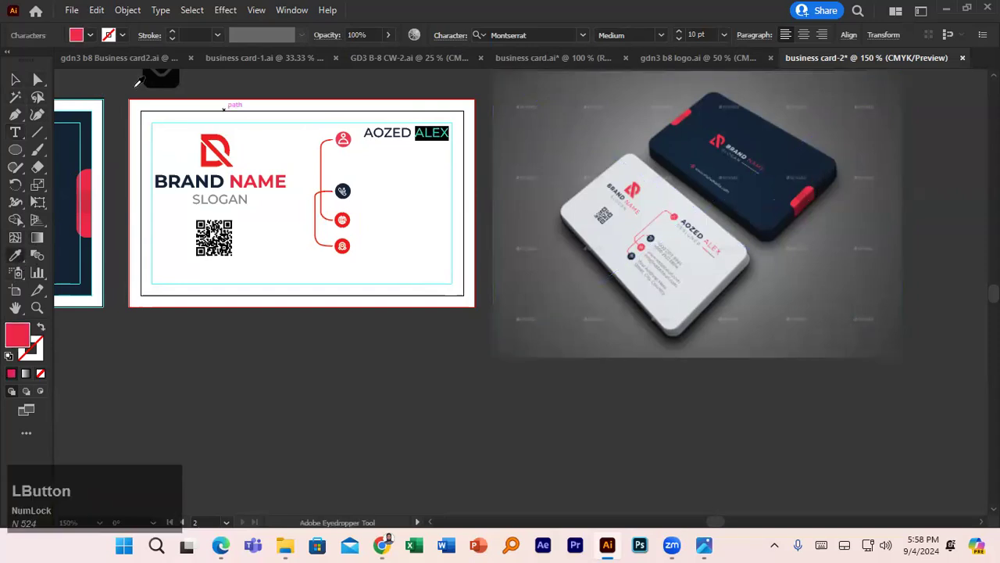
{"action": "left_click", "coordinate": [17, 79]}
{"action": "left_click", "coordinate": [423, 197]}
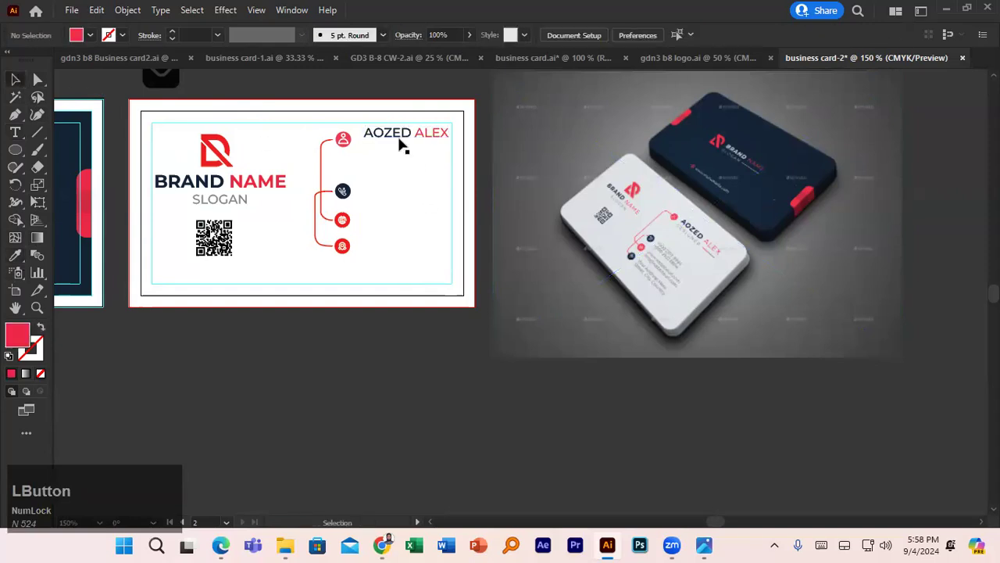
{"action": "left_click_drag", "start_coordinate": [398, 137], "coordinate": [385, 139]}
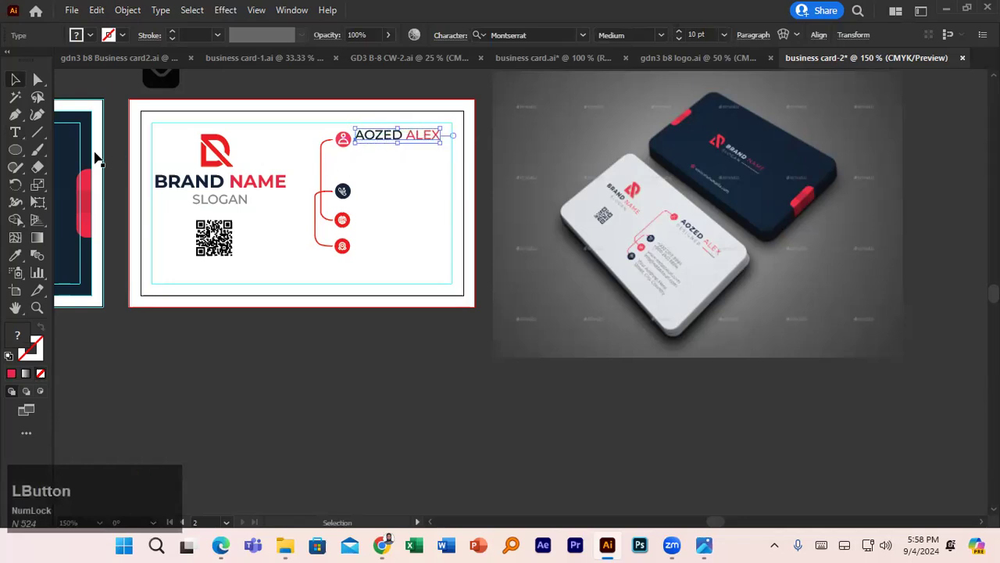
{"action": "left_click", "coordinate": [15, 132]}
- Type DESIGNER, set it to 7 pt and move it just under the name
{"action": "left_click", "coordinate": [360, 152]}
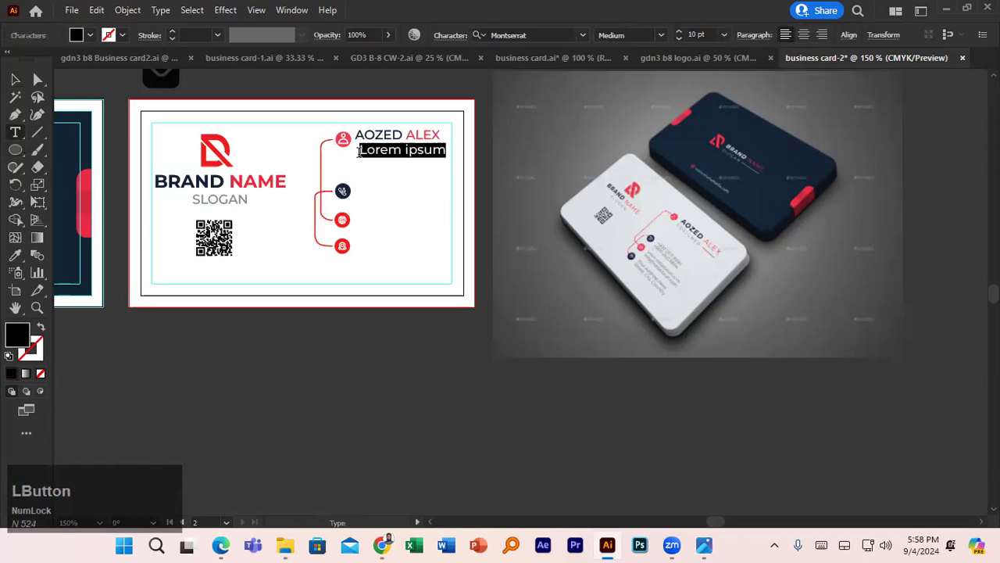
{"action": "type", "text": "d"}
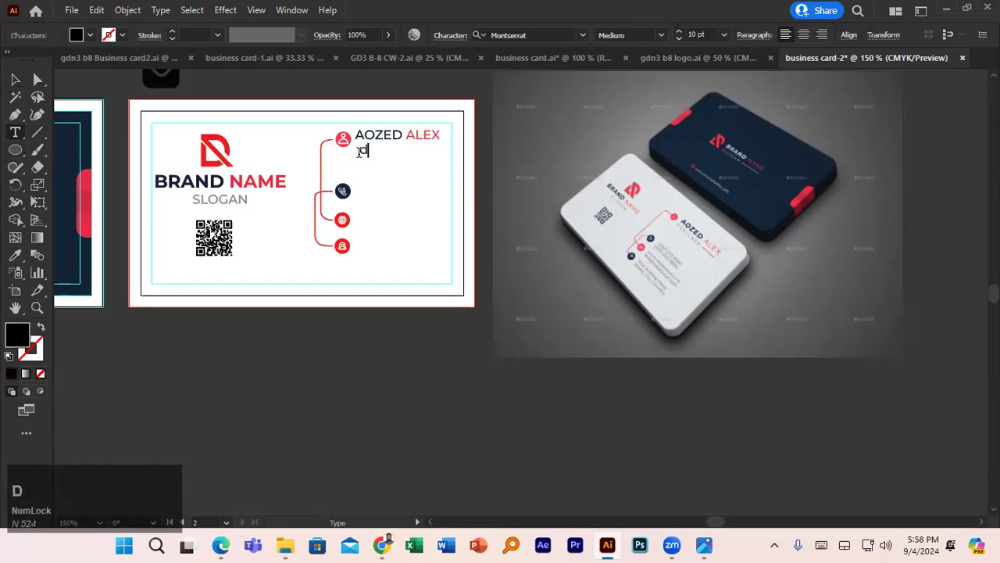
{"action": "type", "text": "e"}
{"action": "key", "text": "BackSpace"}
{"action": "key", "text": "BackSpace"}
{"action": "key", "text": "Caps_Lock"}
{"action": "type", "text": "SE"}
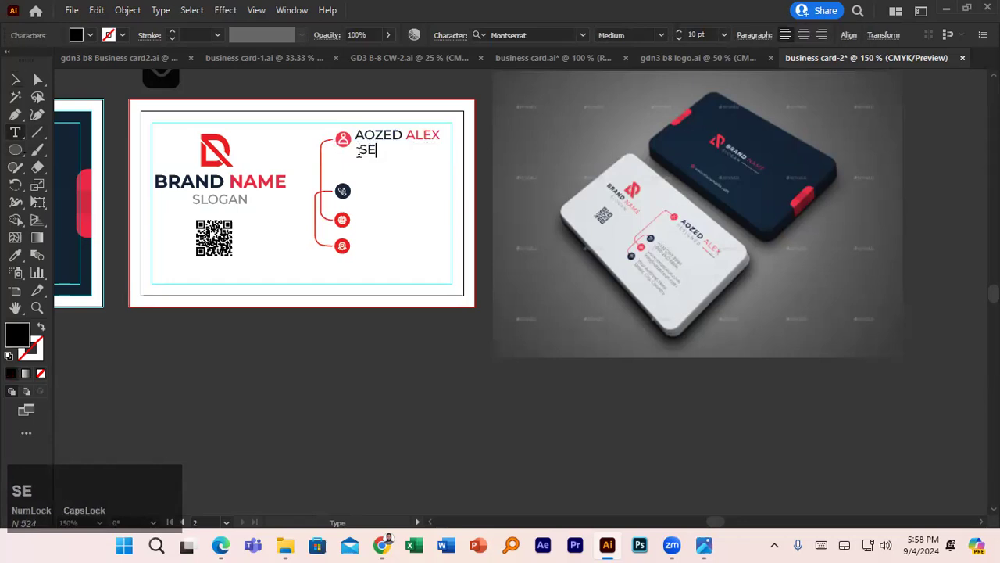
{"action": "key", "text": "BackSpace"}
{"action": "key", "text": "BackSpace"}
{"action": "type", "text": "DESI"}
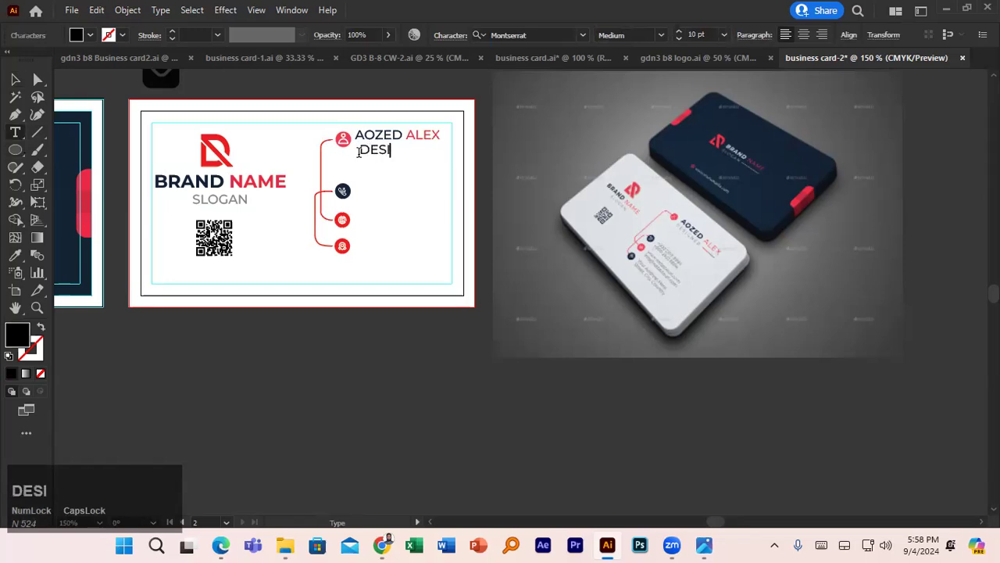
{"action": "type", "text": "GNER"}
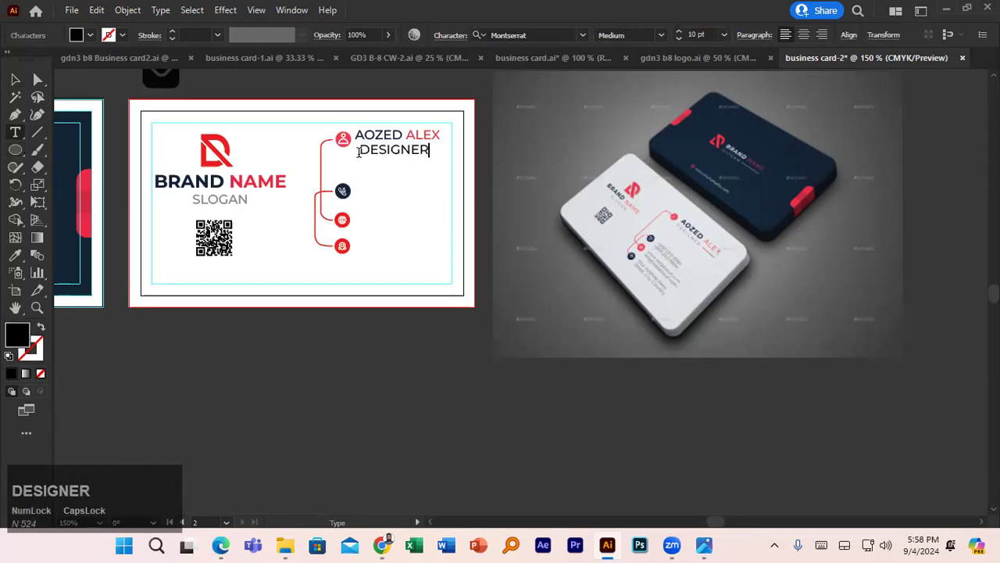
{"action": "double_click", "coordinate": [388, 148]}
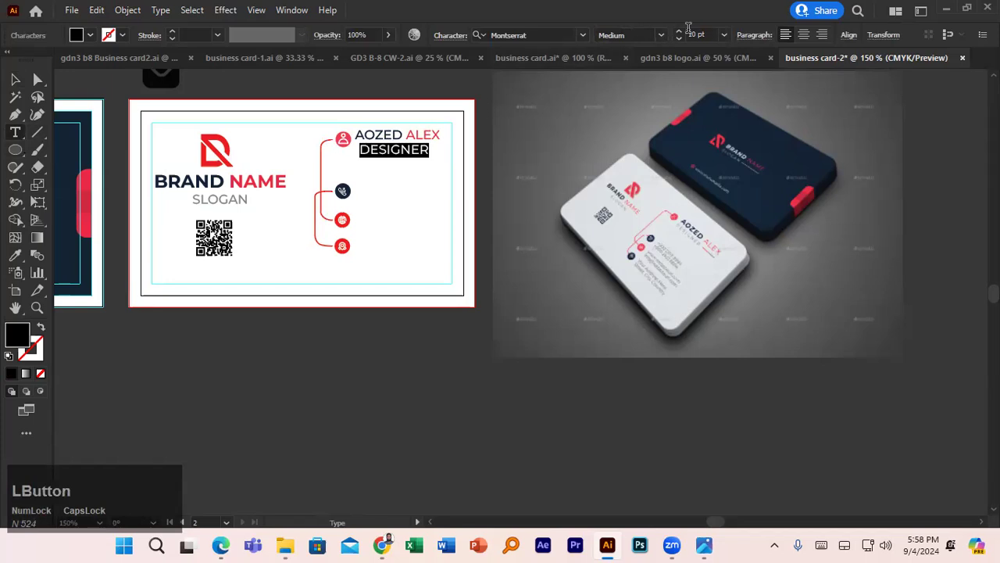
{"action": "left_click", "coordinate": [679, 38]}
{"action": "left_click", "coordinate": [679, 39]}
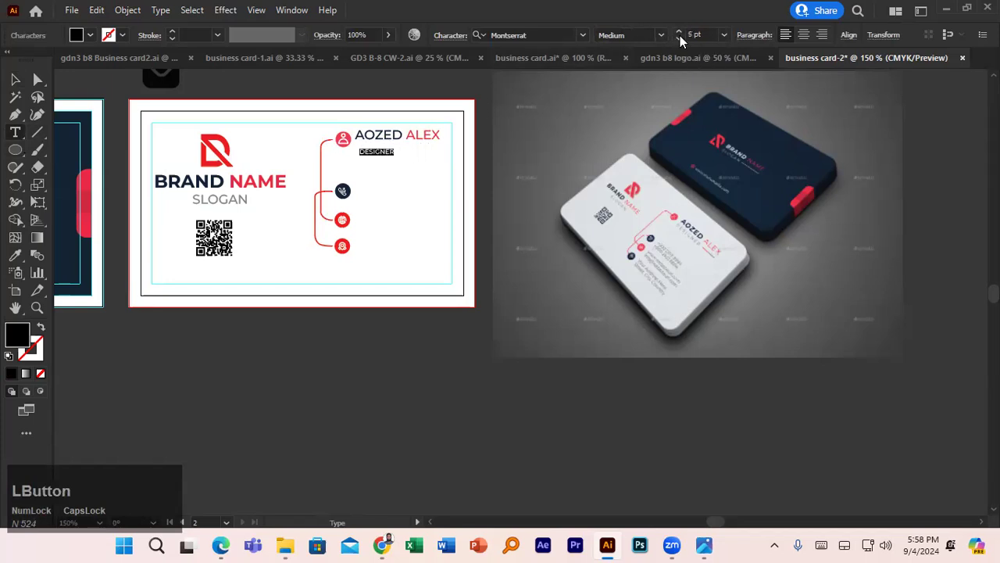
{"action": "left_click", "coordinate": [679, 32]}
{"action": "left_click", "coordinate": [679, 31]}
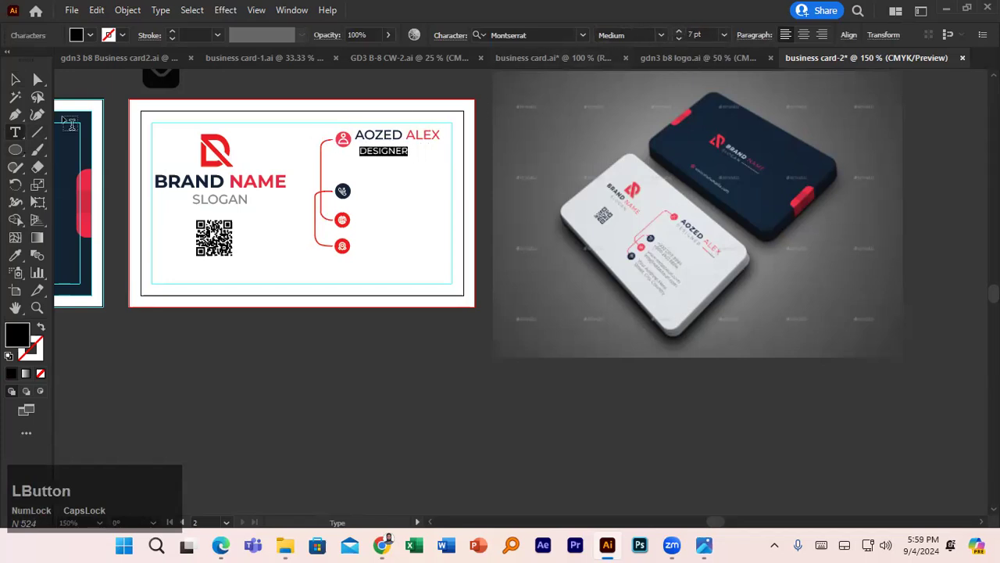
{"action": "left_click", "coordinate": [16, 79]}
{"action": "left_click_drag", "start_coordinate": [386, 155], "coordinate": [384, 148]}
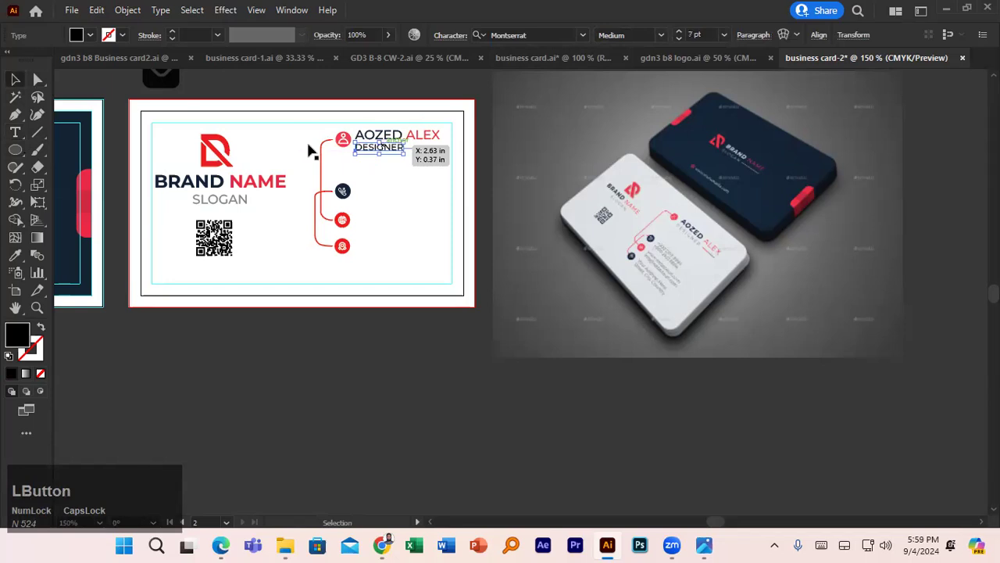
- Draw a short red-stroked line to the right of DESIGNER and nudge it slightly left
{"action": "left_click", "coordinate": [36, 134]}
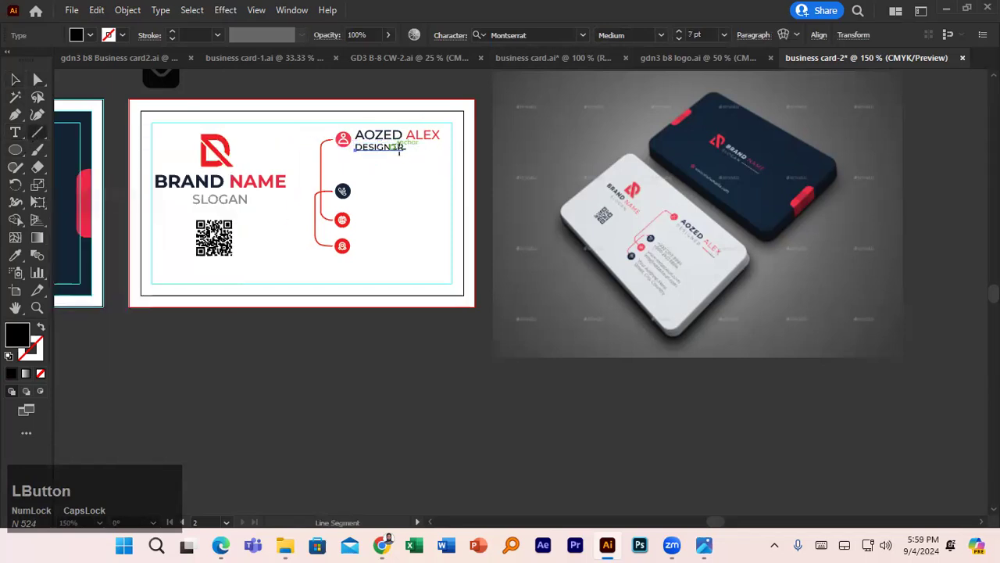
{"action": "left_click_drag", "start_coordinate": [409, 149], "coordinate": [442, 150]}
{"action": "left_click", "coordinate": [122, 36]}
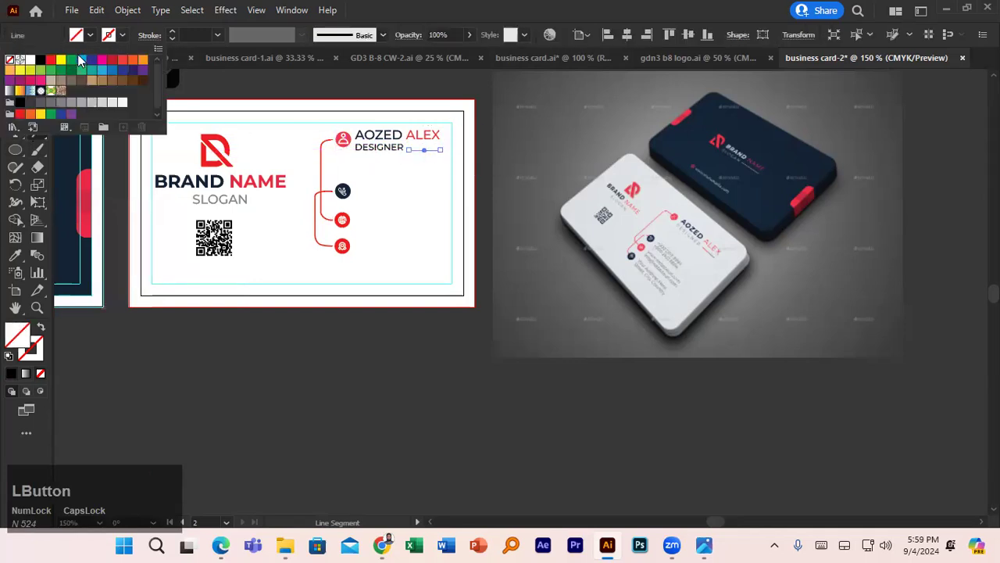
{"action": "left_click", "coordinate": [50, 60]}
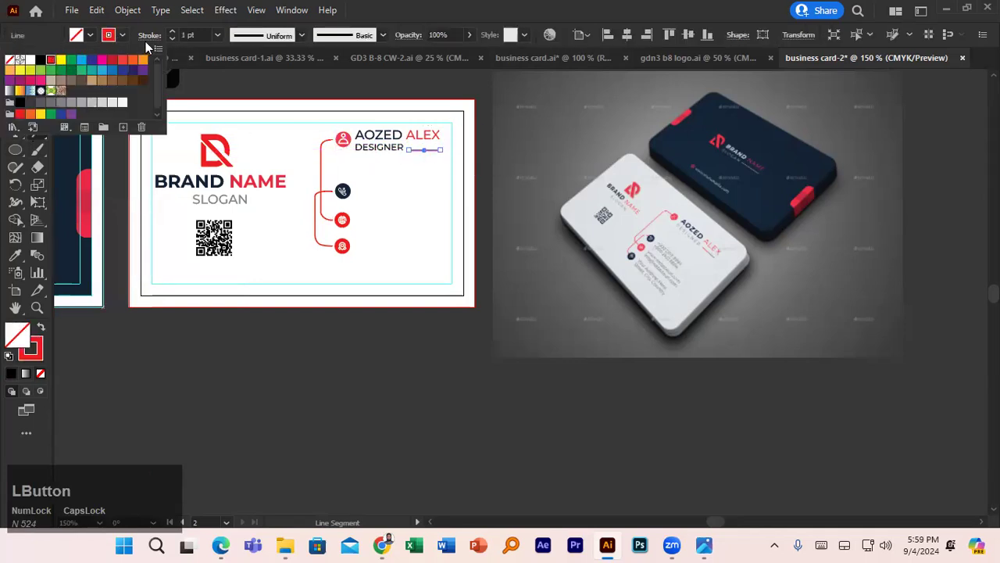
{"action": "left_click", "coordinate": [311, 89]}
{"action": "left_click", "coordinate": [326, 90]}
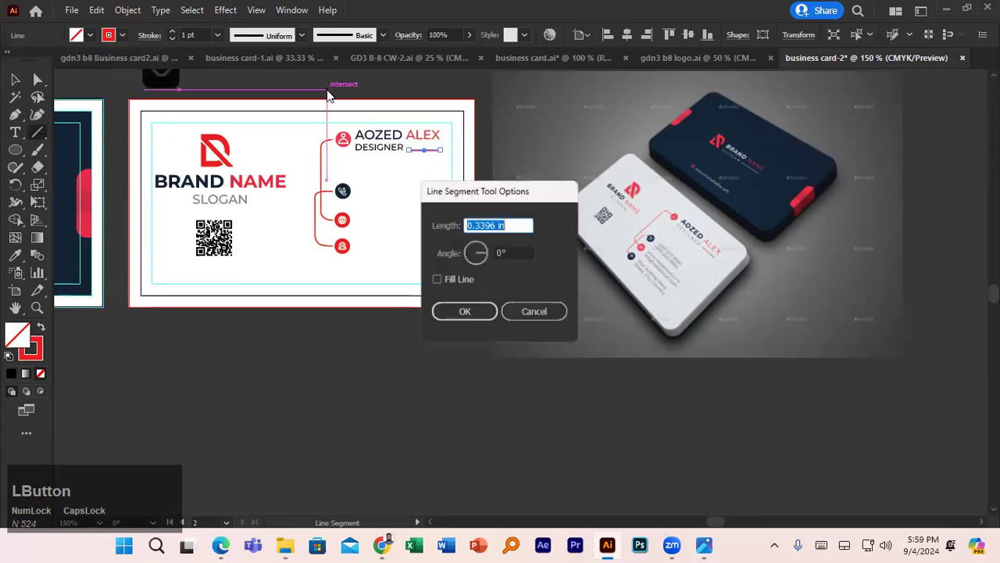
{"action": "left_click", "coordinate": [535, 313]}
{"action": "left_click", "coordinate": [15, 79]}
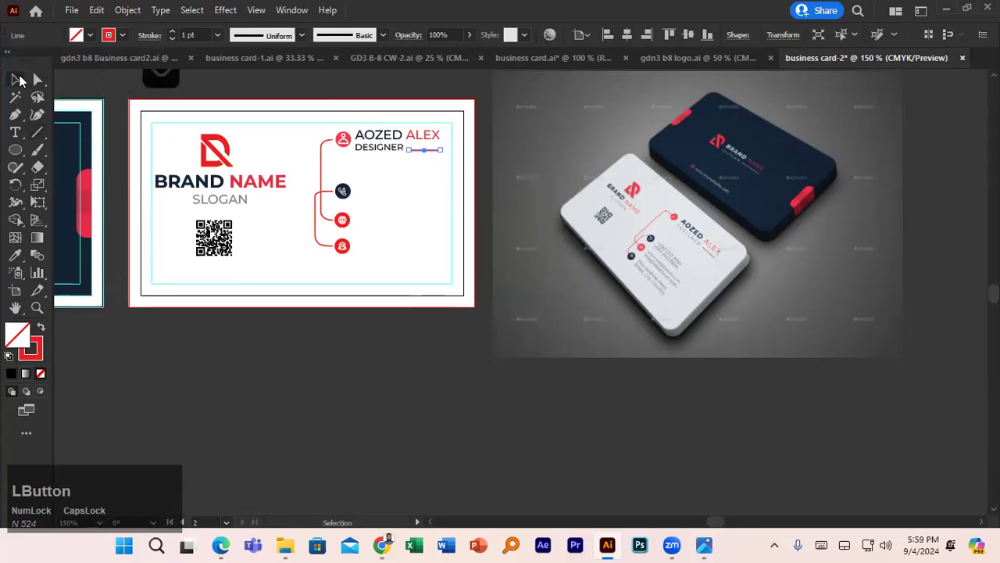
{"action": "left_click", "coordinate": [263, 91]}
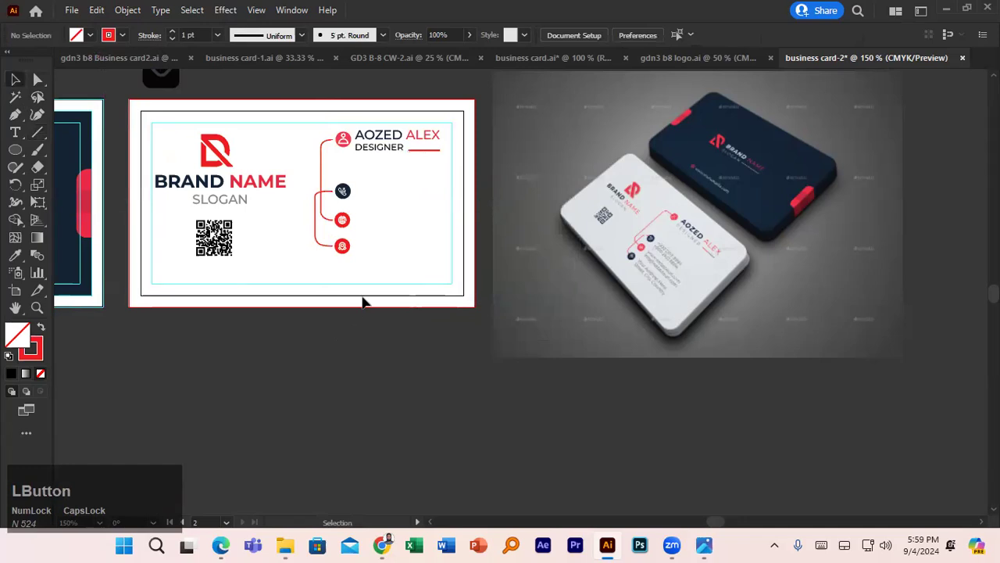
{"action": "left_click", "coordinate": [428, 155]}
{"action": "scroll", "coordinate": [416, 187], "scroll_direction": "up", "scroll_amount": 3}
{"action": "left_click_drag", "start_coordinate": [420, 195], "coordinate": [418, 262]}
{"action": "left_click_drag", "start_coordinate": [423, 173], "coordinate": [416, 173]}
{"action": "scroll", "coordinate": [416, 173], "scroll_direction": "down", "scroll_amount": 3}
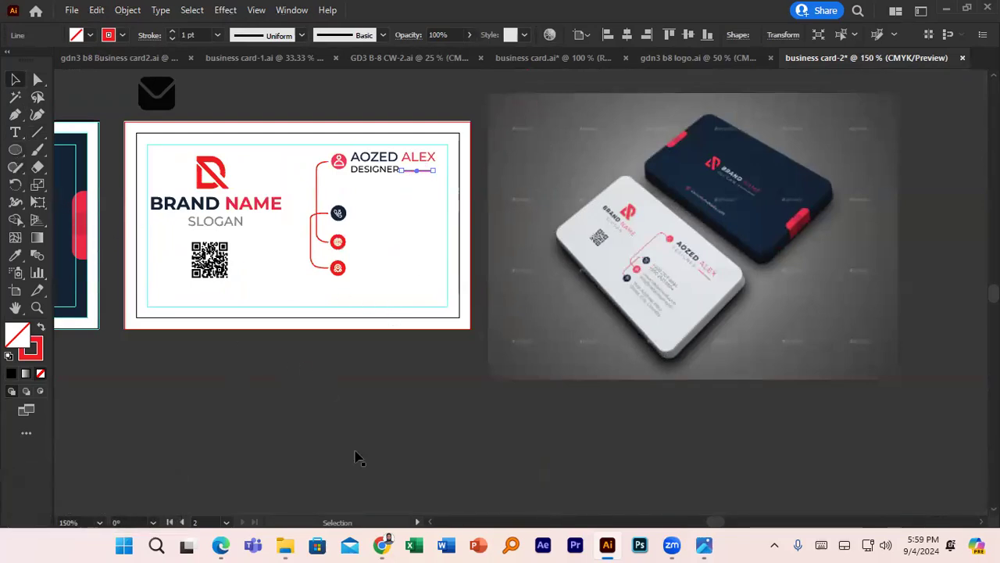
- Search 'FAKE' in a new Chrome tab and open Fake Name Generator, scrolling to the phone details
{"action": "left_click", "coordinate": [383, 544]}
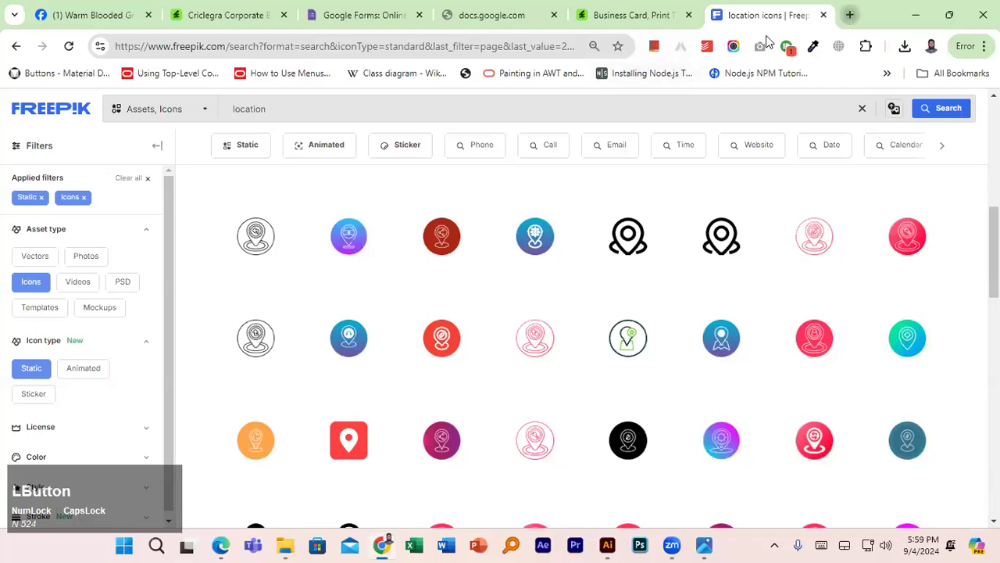
{"action": "left_click", "coordinate": [846, 14]}
{"action": "type", "text": "FAKE"}
{"action": "key", "text": "Return"}
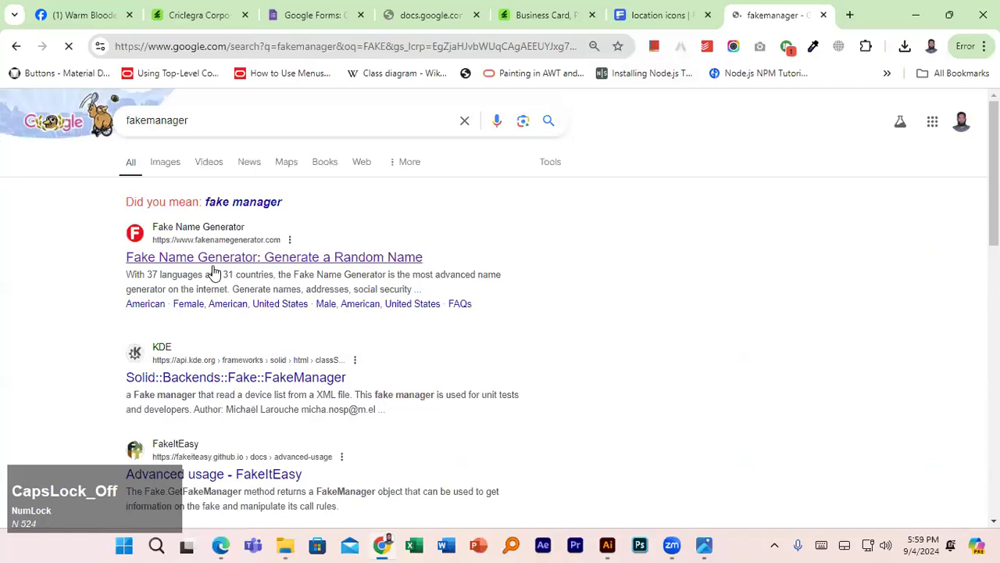
{"action": "left_click", "coordinate": [212, 267]}
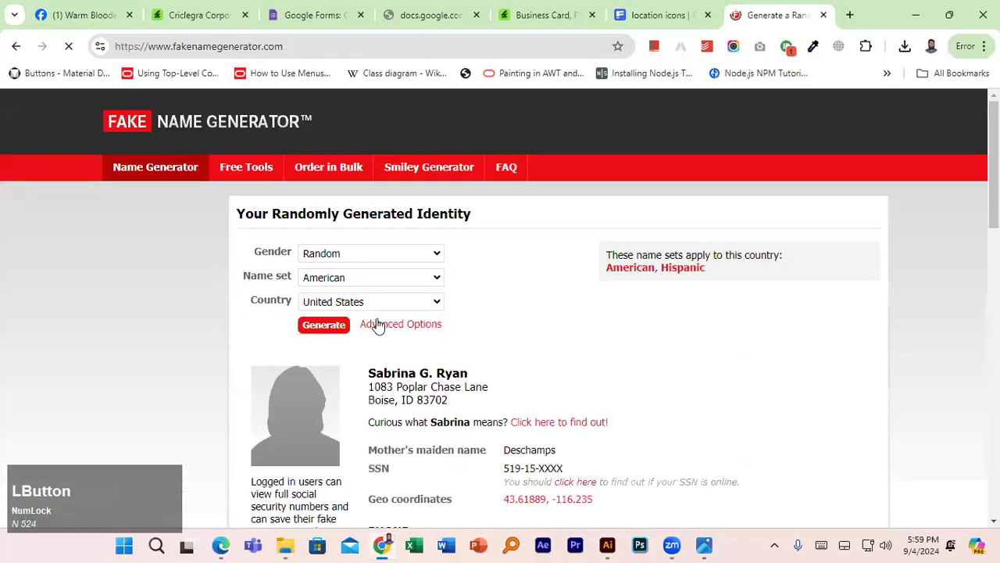
{"action": "scroll", "coordinate": [395, 324], "scroll_direction": "down", "scroll_amount": 2}
{"action": "scroll", "coordinate": [389, 406], "scroll_direction": "down", "scroll_amount": 2}
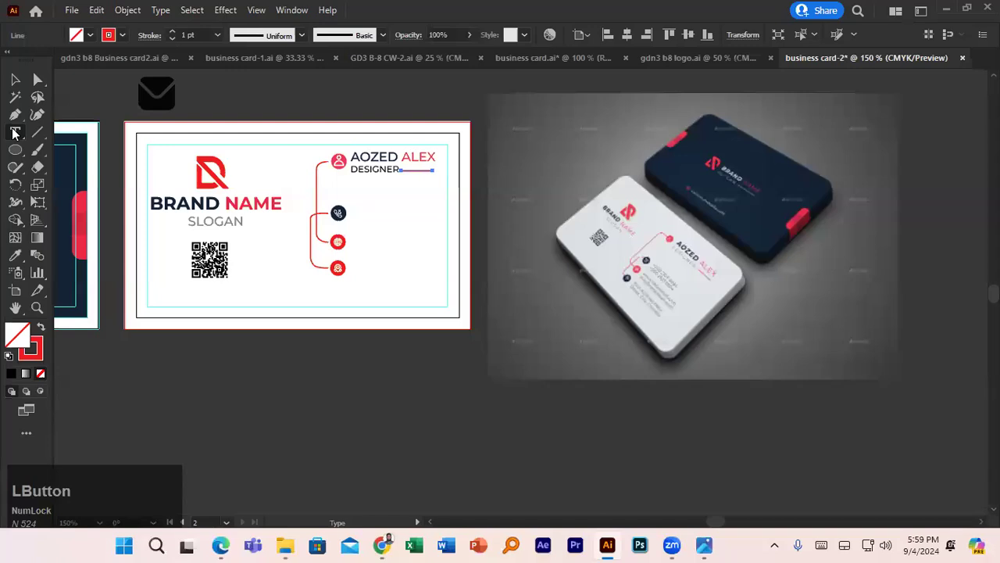
{"action": "left_click", "coordinate": [15, 132]}
- Paste the generated phone number beside the phone icon, removing the trailing space
{"action": "left_click", "coordinate": [356, 206]}
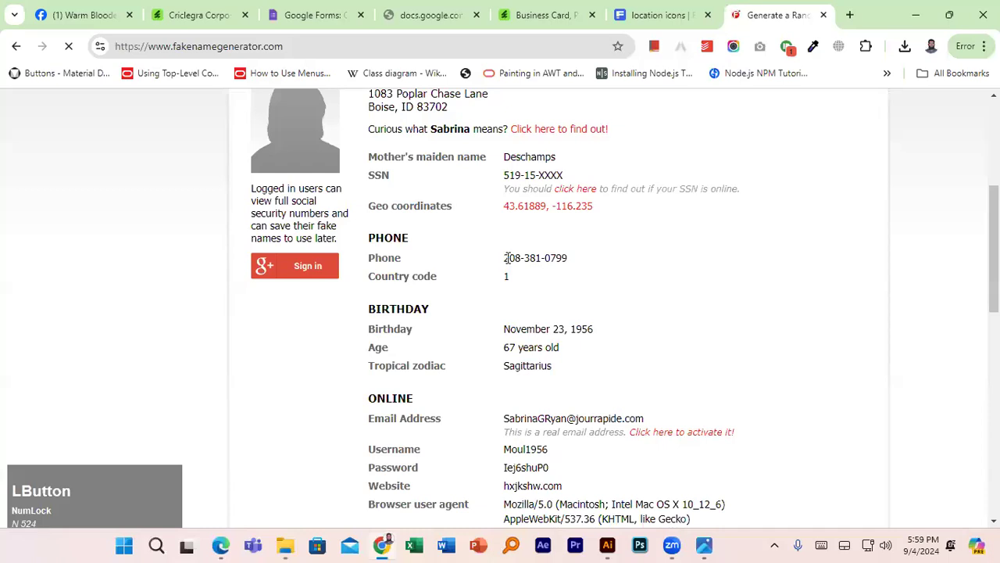
{"action": "left_click_drag", "start_coordinate": [507, 258], "coordinate": [582, 257]}
{"action": "key", "text": "ctrl+c"}
{"action": "left_click", "coordinate": [607, 545]}
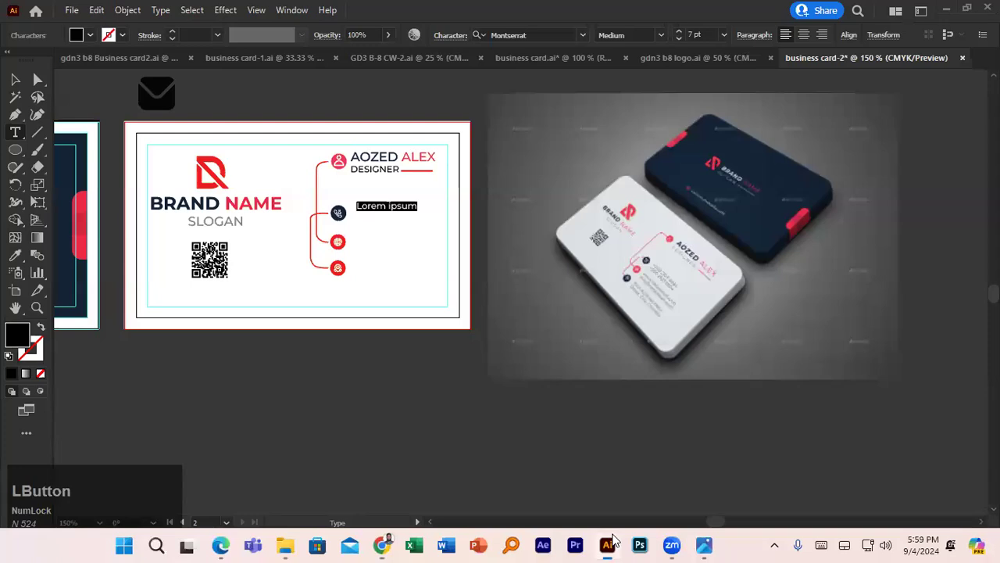
{"action": "key", "text": "ctrl+v"}
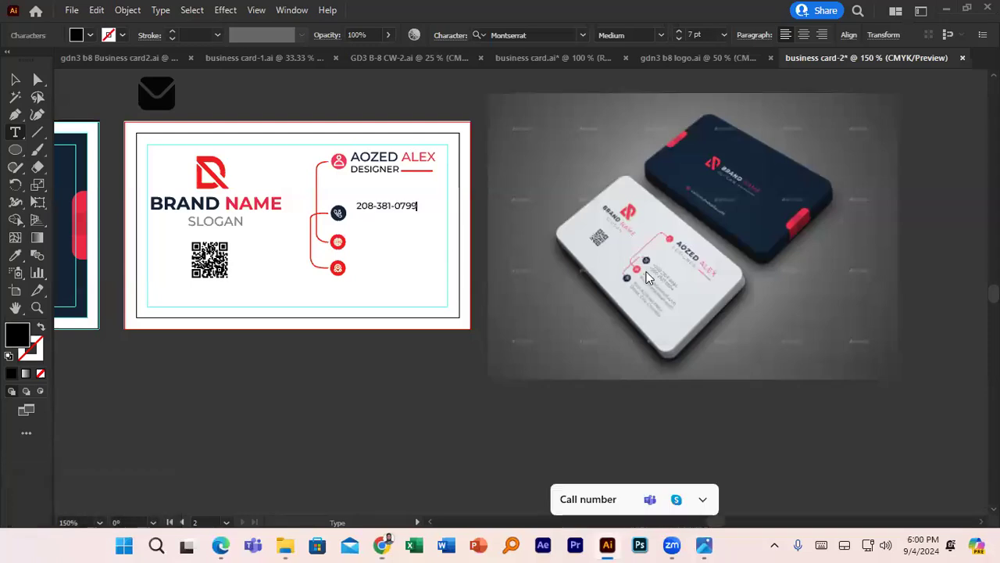
{"action": "scroll", "coordinate": [650, 275], "scroll_direction": "up", "scroll_amount": 1}
{"action": "scroll", "coordinate": [655, 280], "scroll_direction": "down", "scroll_amount": 1}
{"action": "key", "text": "BackSpace"}
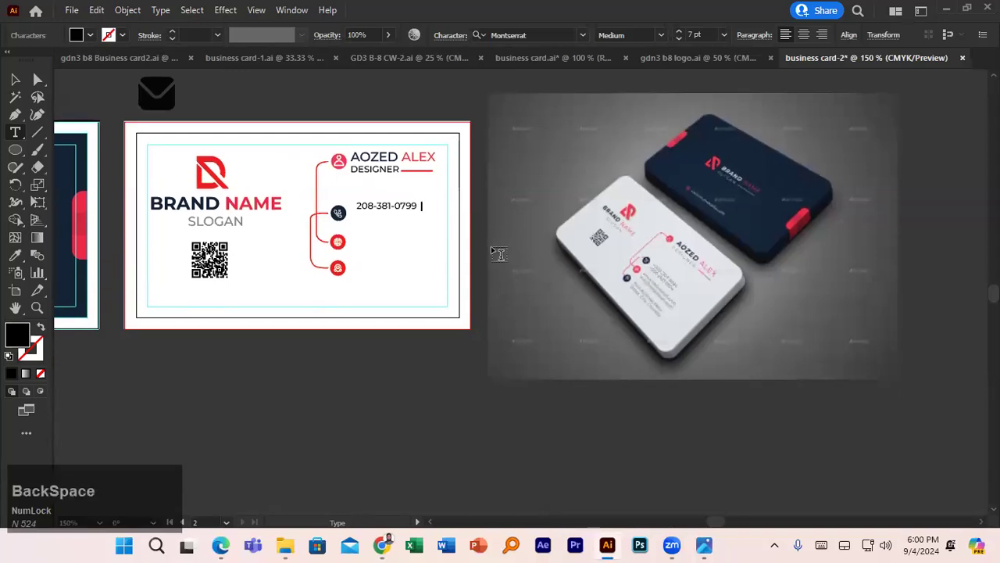
{"action": "left_click", "coordinate": [15, 79]}
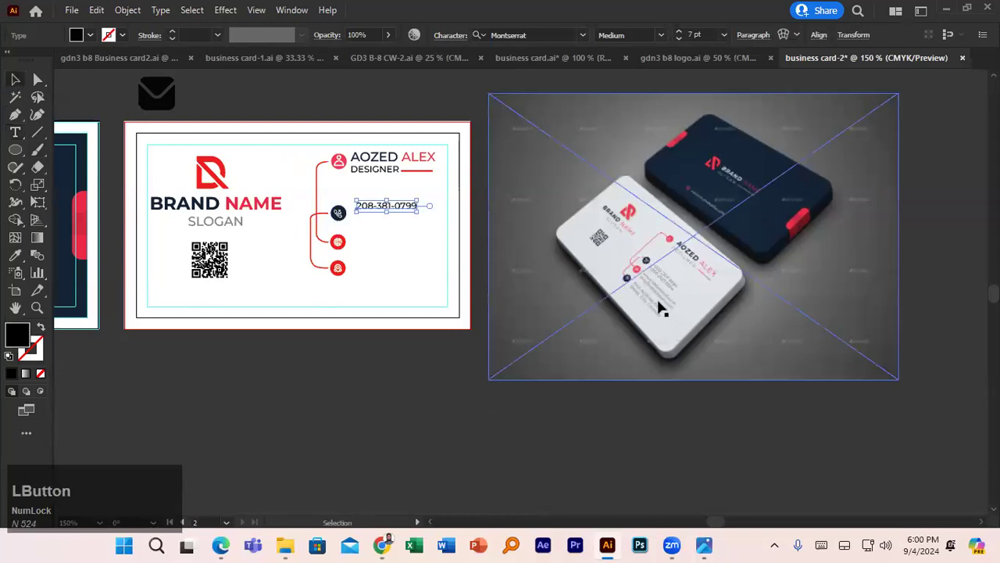
- Start a new text line beside the globe icon
{"action": "scroll", "coordinate": [660, 309], "scroll_direction": "down", "scroll_amount": 1}
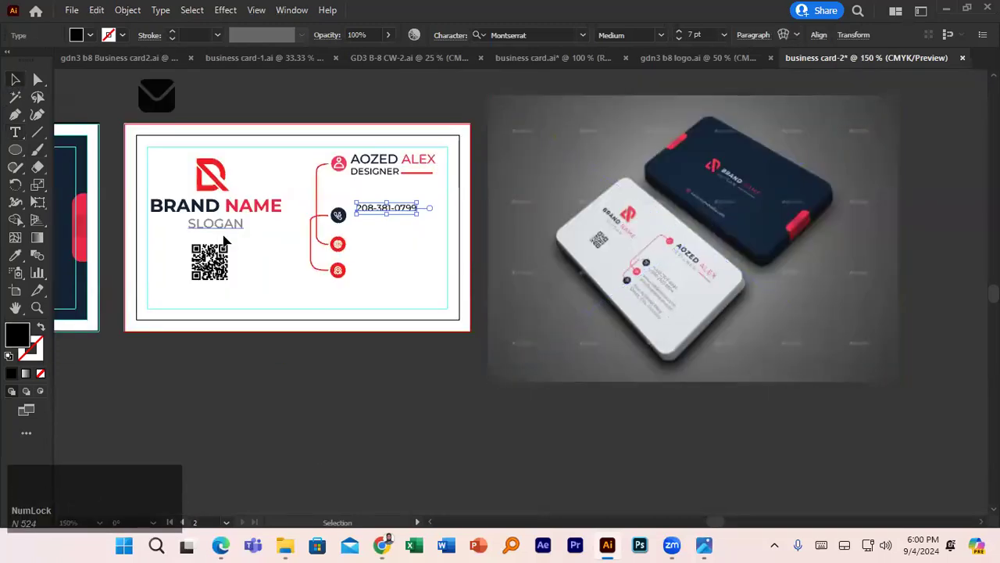
{"action": "left_click", "coordinate": [15, 132]}
{"action": "left_click", "coordinate": [354, 237]}
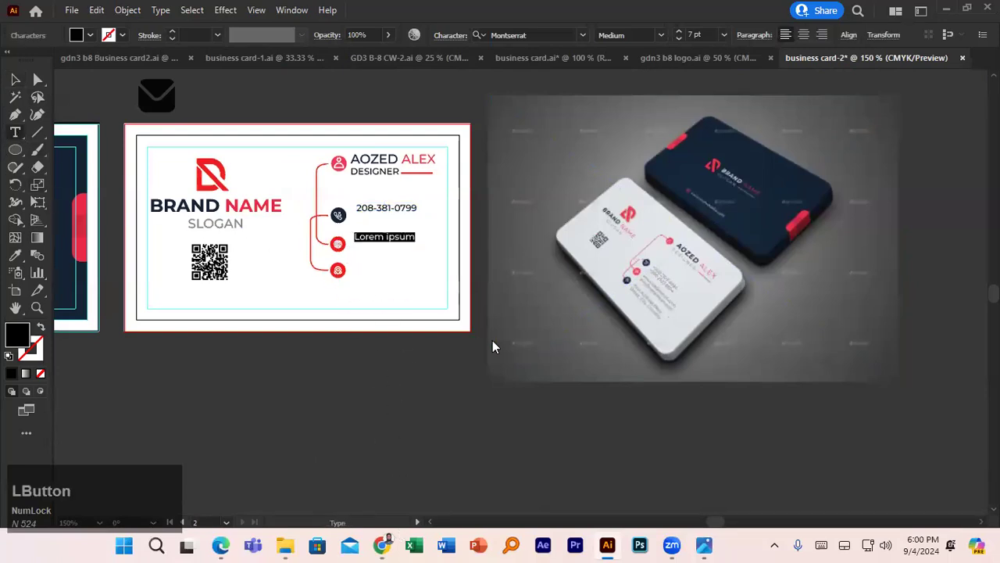
{"action": "scroll", "coordinate": [531, 341], "scroll_direction": "down", "scroll_amount": 2}
- Copy the generated website address and paste it beside the globe icon, then start a line beside the last icon
{"action": "scroll", "coordinate": [516, 370], "scroll_direction": "down", "scroll_amount": 1}
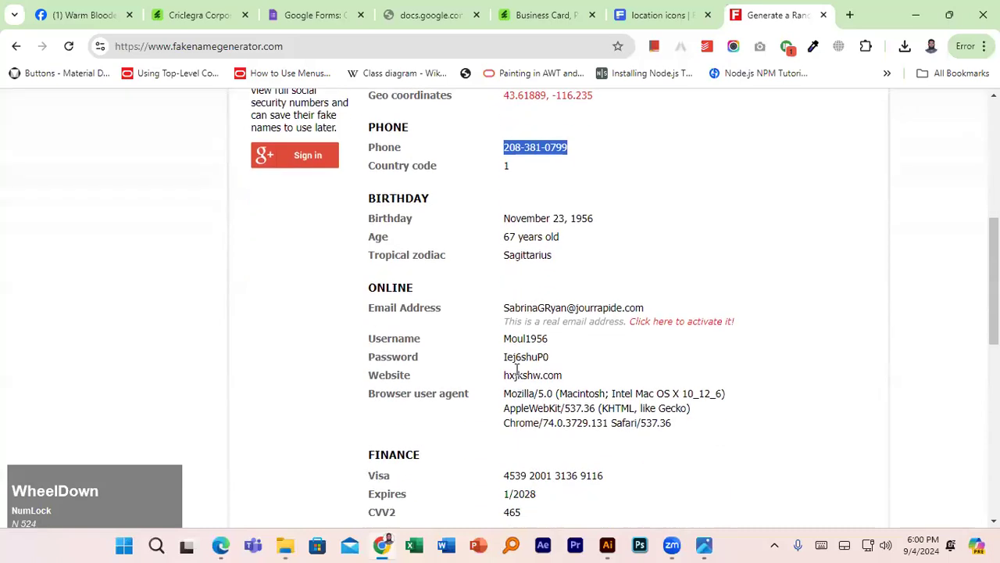
{"action": "left_click_drag", "start_coordinate": [504, 341], "coordinate": [569, 338]}
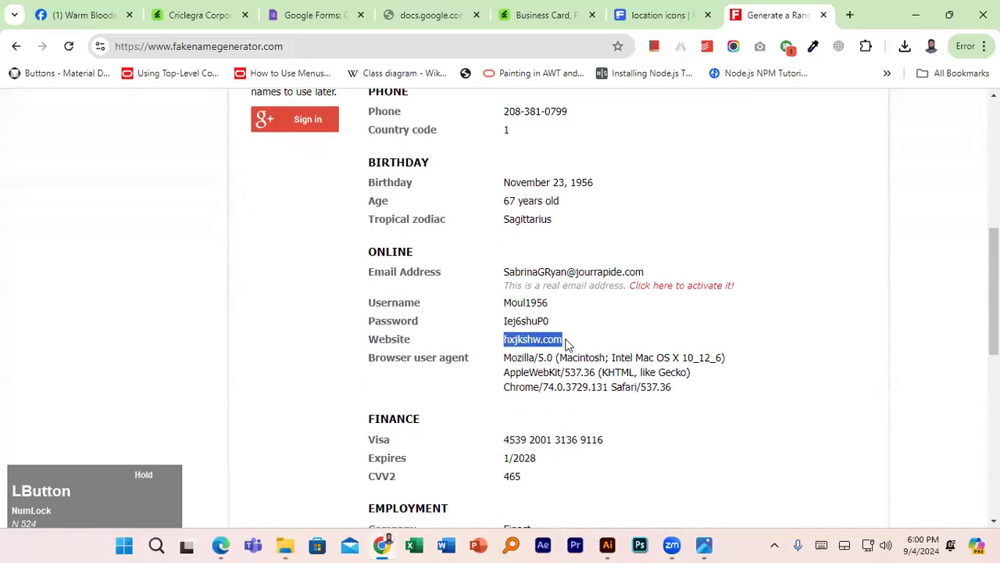
{"action": "key", "text": "ctrl+c"}
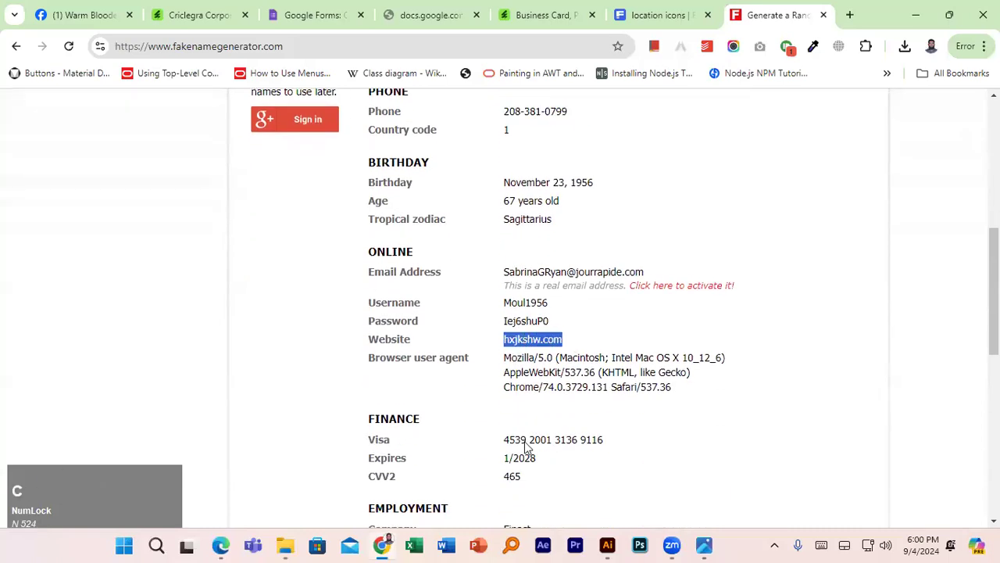
{"action": "left_click", "coordinate": [592, 539]}
{"action": "key", "text": "ctrl+v"}
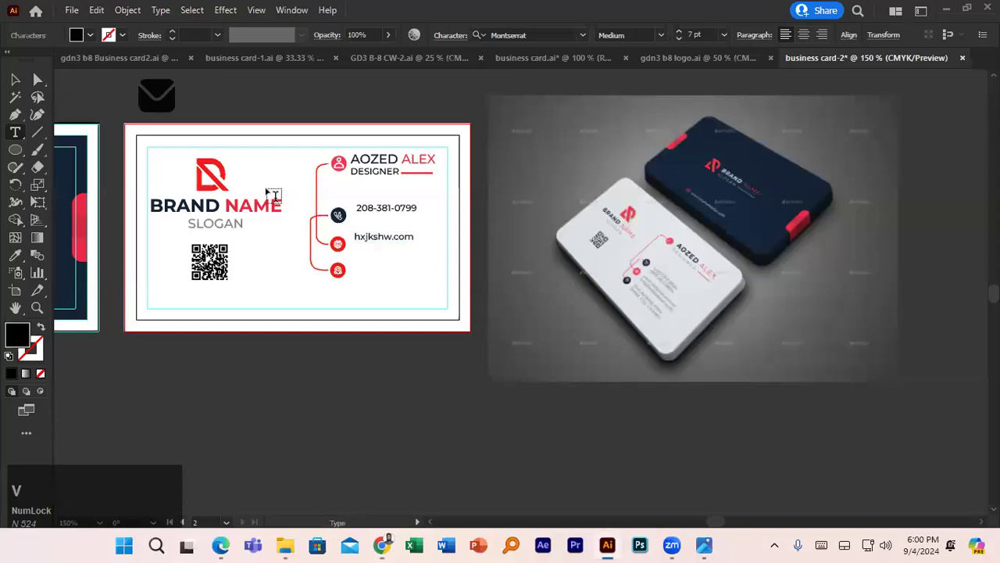
{"action": "left_click", "coordinate": [364, 273]}
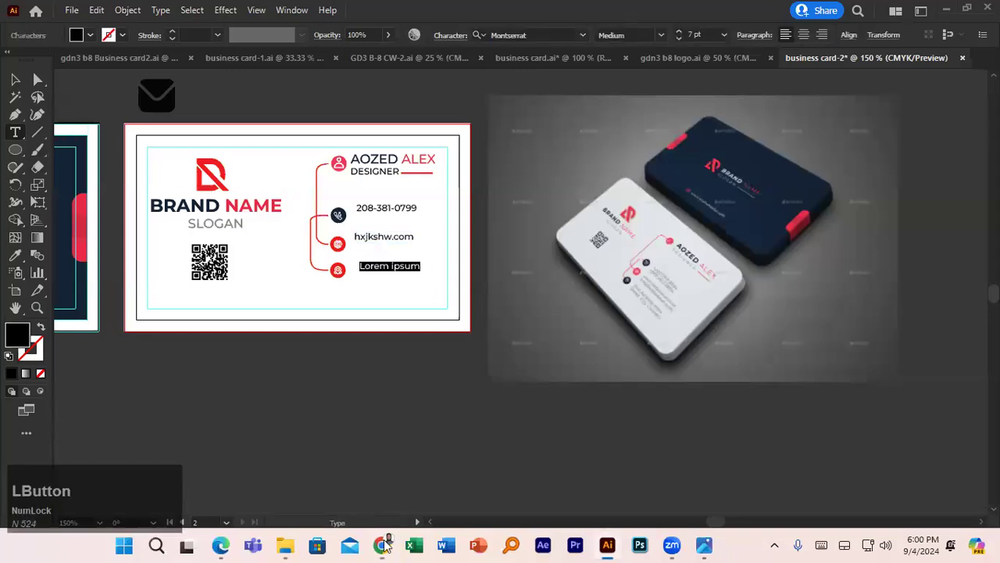
- Copy the generated person's postal address and paste it onto the card
{"action": "left_click", "coordinate": [400, 541]}
{"action": "scroll", "coordinate": [492, 368], "scroll_direction": "up", "scroll_amount": 4}
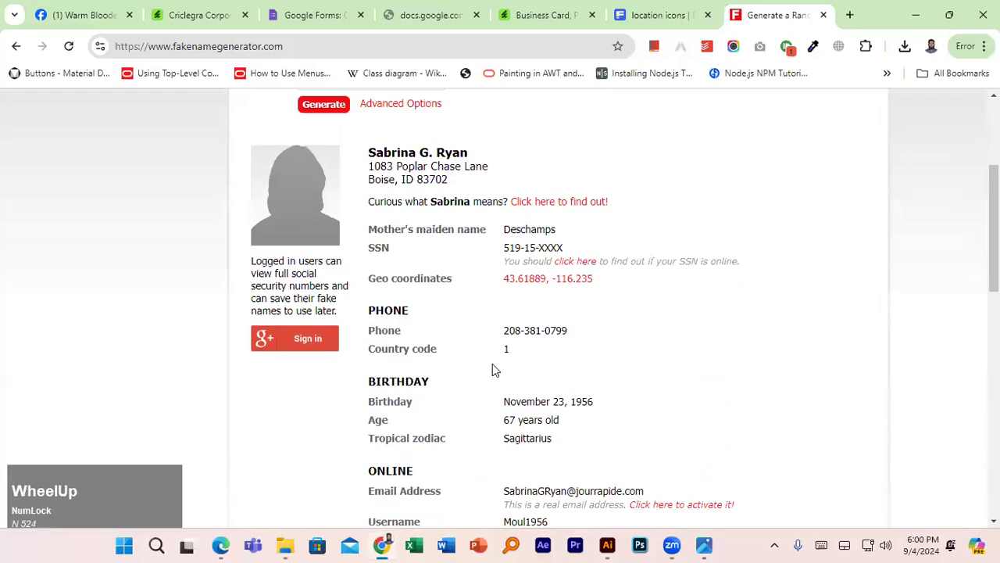
{"action": "scroll", "coordinate": [491, 350], "scroll_direction": "down", "scroll_amount": 4}
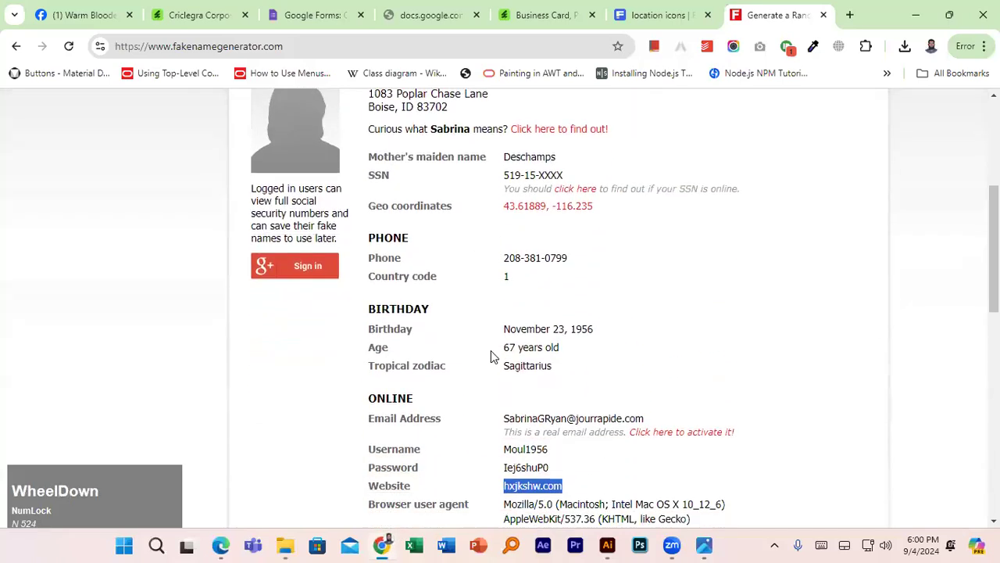
{"action": "scroll", "coordinate": [407, 343], "scroll_direction": "down", "scroll_amount": 4}
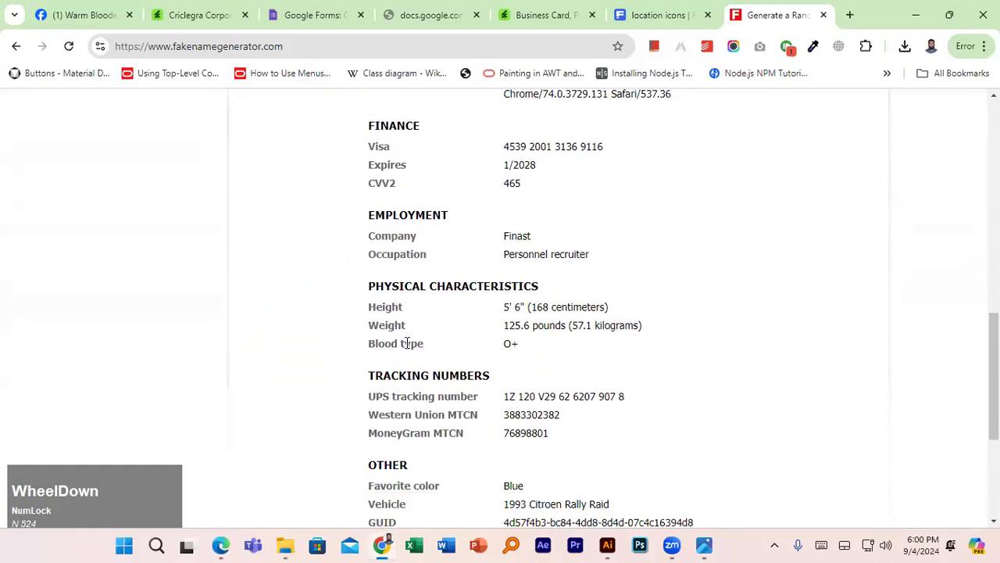
{"action": "scroll", "coordinate": [408, 342], "scroll_direction": "up", "scroll_amount": 8}
{"action": "left_click_drag", "start_coordinate": [371, 166], "coordinate": [461, 183]}
{"action": "key", "text": "ctrl+c"}
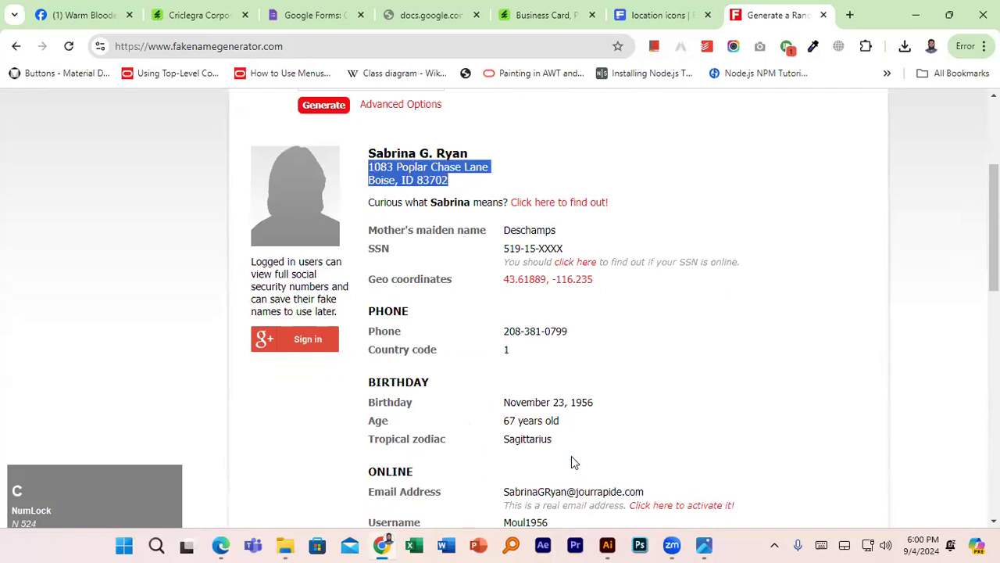
{"action": "key", "text": "alt+Tab"}
{"action": "key", "text": "ctrl+v"}
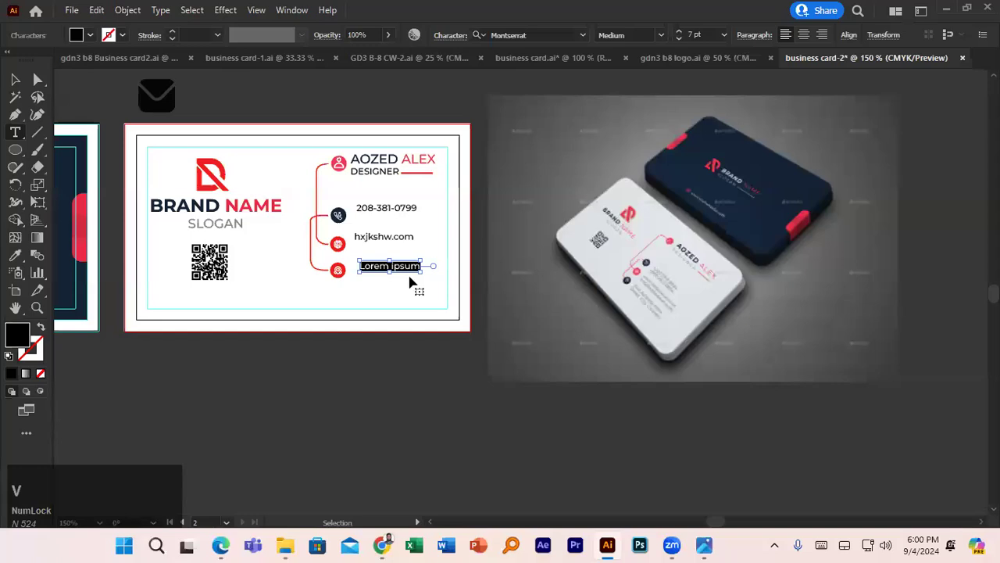
- Nudge the pasted address left and break it over three lines beside the fourth icon
{"action": "key", "text": "v"}
{"action": "left_click_drag", "start_coordinate": [430, 272], "coordinate": [415, 272]}
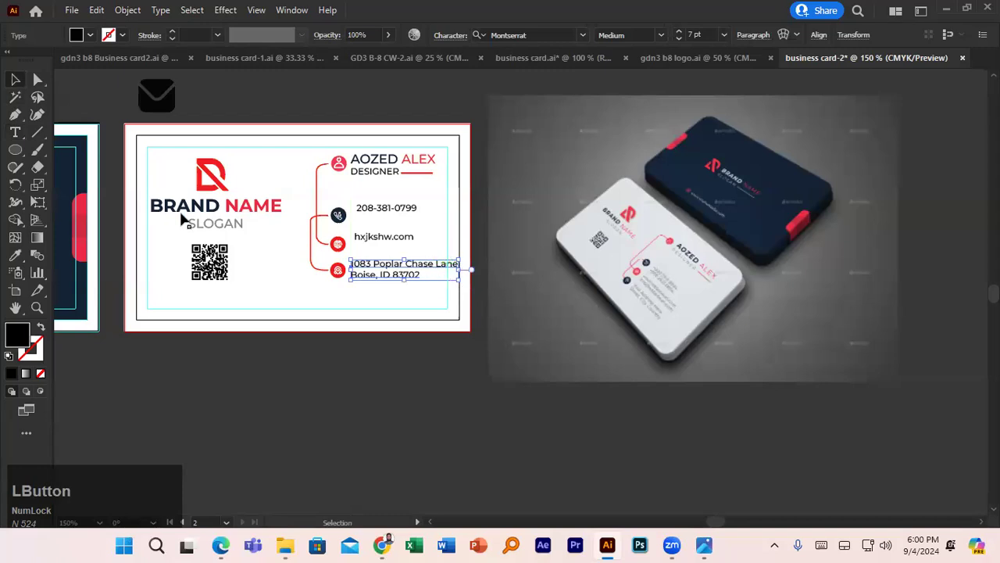
{"action": "key", "text": "t"}
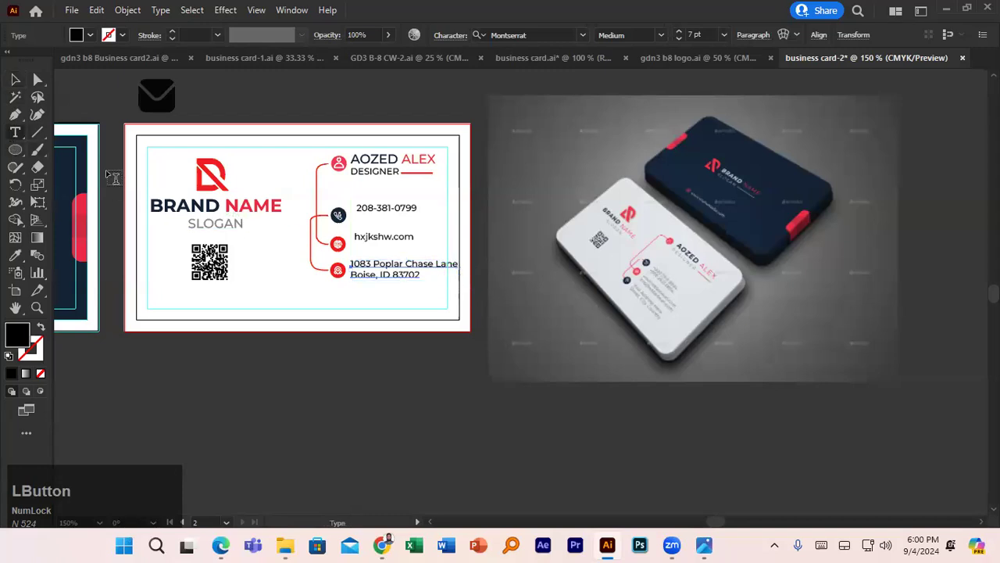
{"action": "double_click", "coordinate": [436, 264]}
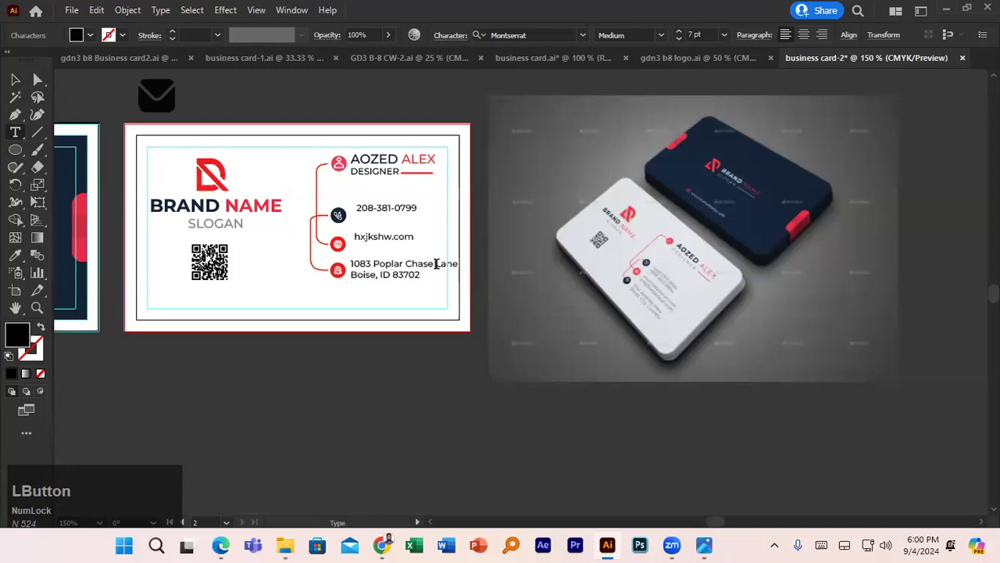
{"action": "key", "text": "Return"}
{"action": "left_click", "coordinate": [382, 286]}
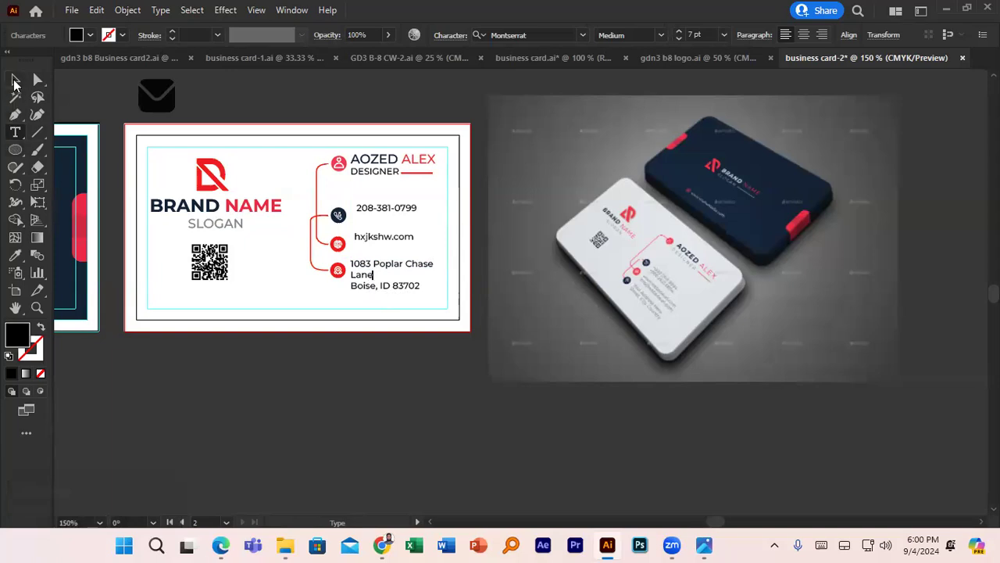
{"action": "left_click", "coordinate": [14, 80]}
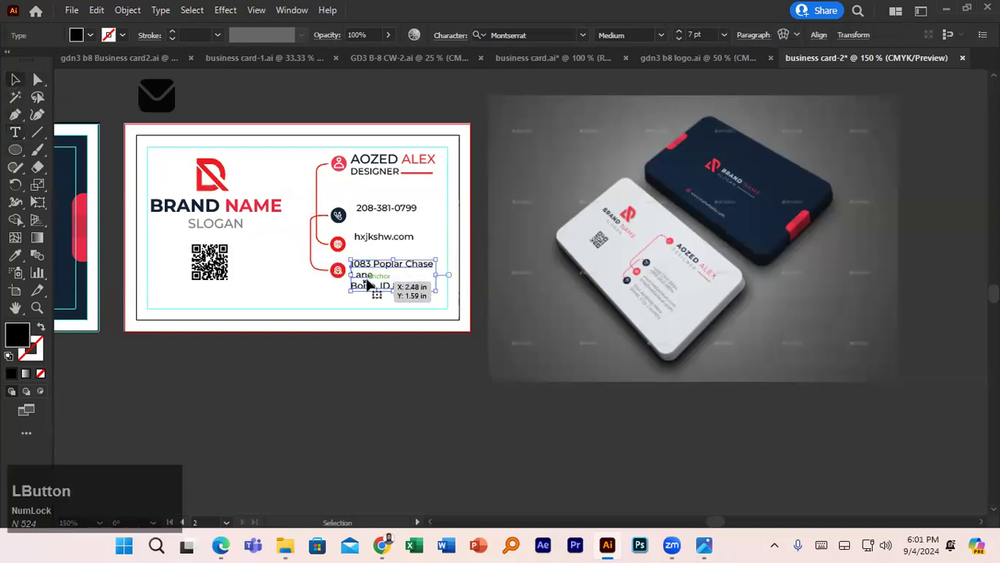
- Nudge the phone number into place and centre it vertically on the phone icon
{"action": "left_click", "coordinate": [380, 239]}
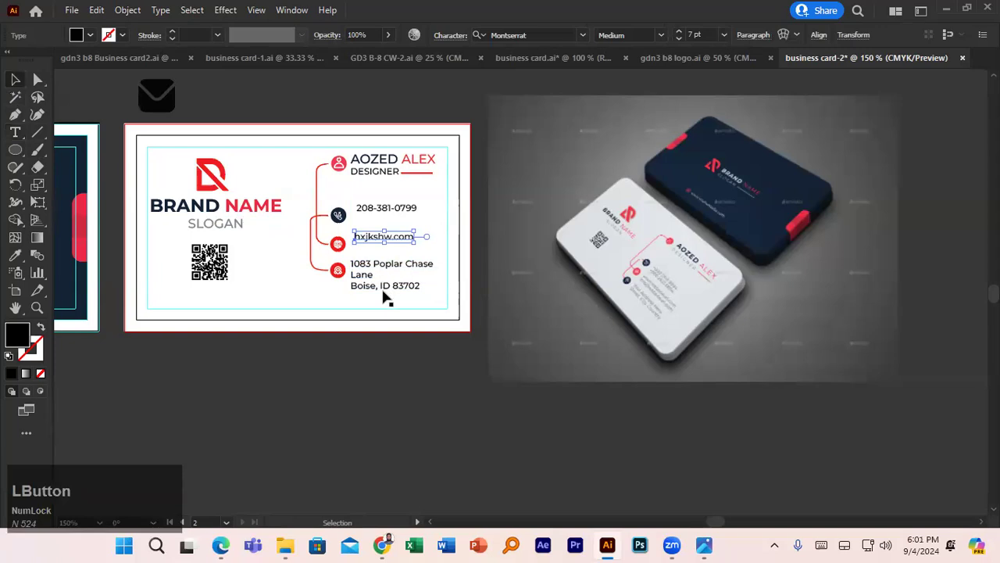
{"action": "key", "text": "a"}
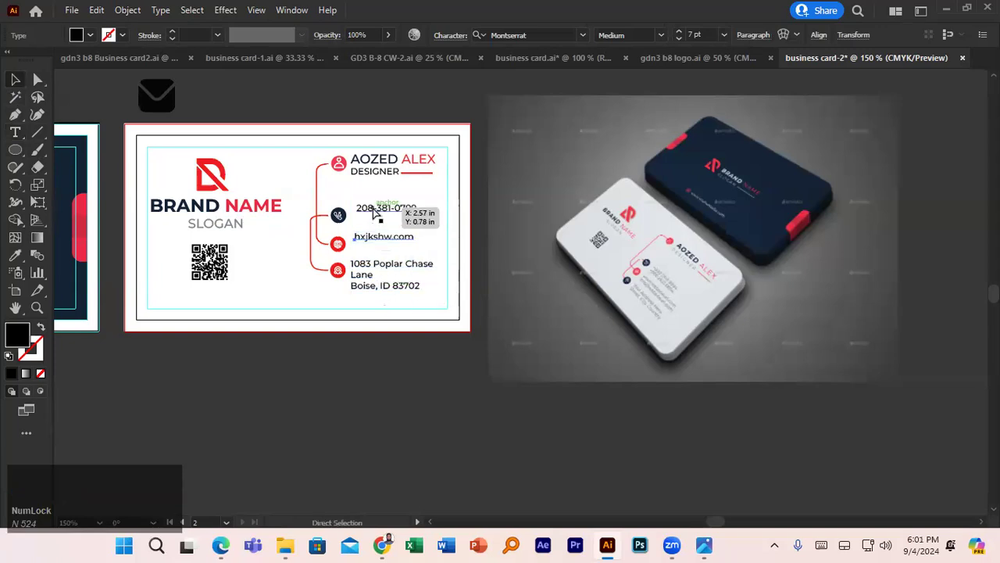
{"action": "left_click_drag", "start_coordinate": [375, 212], "coordinate": [375, 221]}
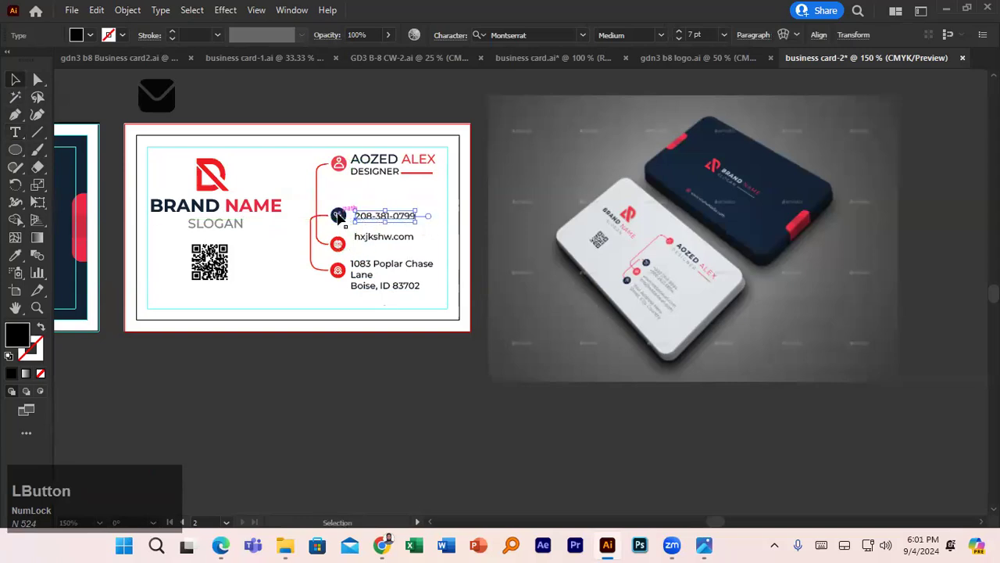
{"action": "left_click", "coordinate": [339, 217]}
{"action": "left_click", "coordinate": [362, 222]}
{"action": "key", "text": "ctrl"}
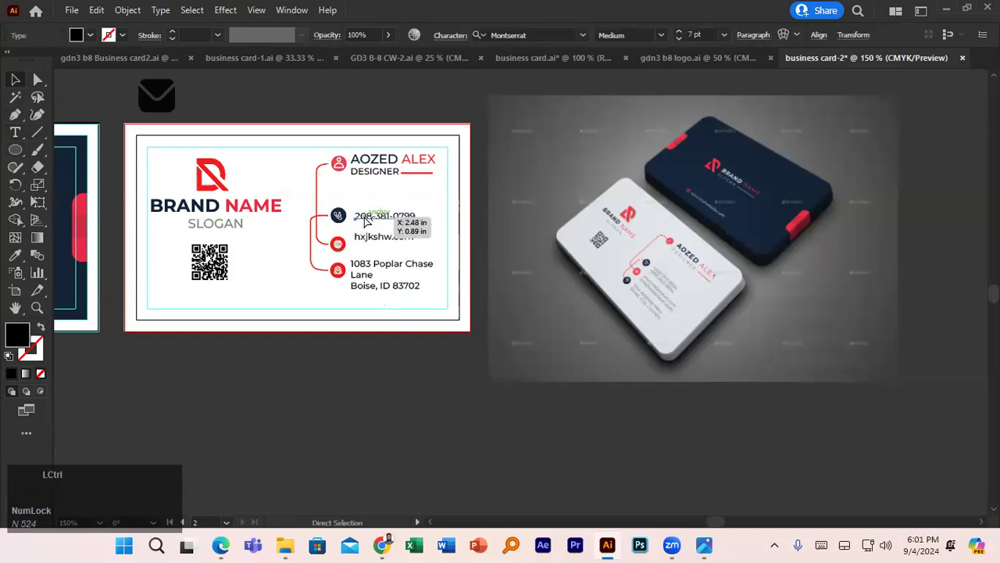
{"action": "scroll", "coordinate": [382, 232], "scroll_direction": "up", "scroll_amount": 3}
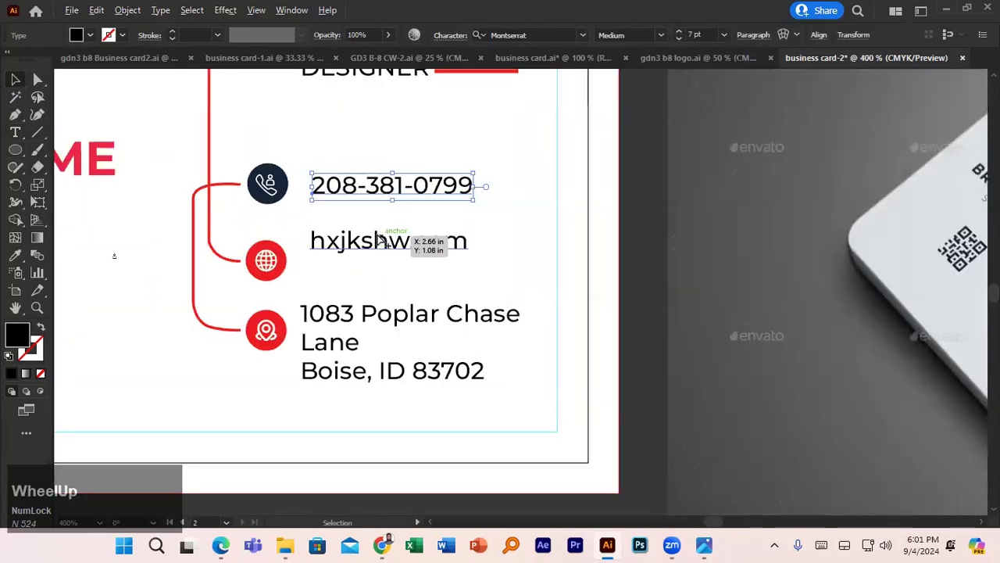
{"action": "left_click", "coordinate": [269, 184]}
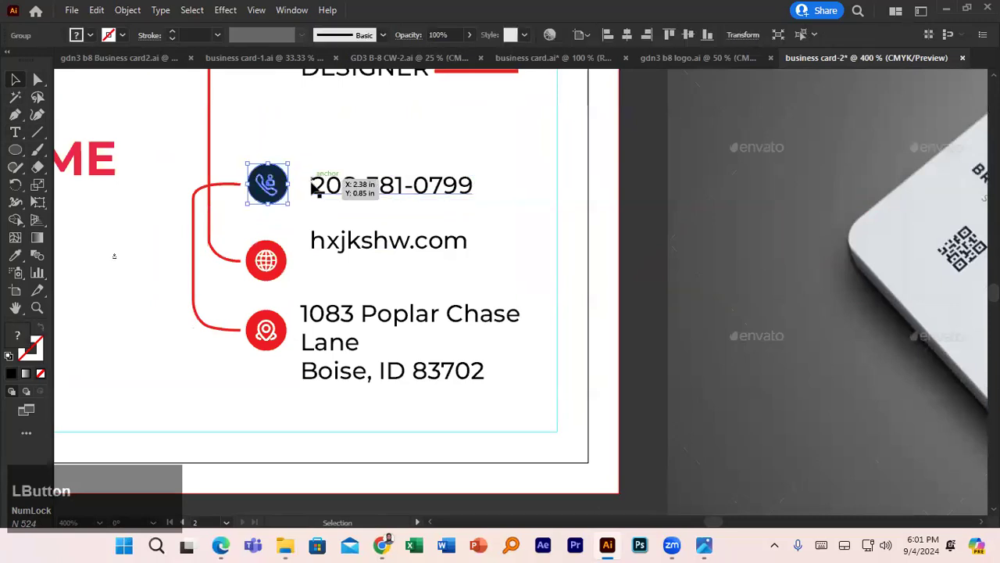
{"action": "left_click", "coordinate": [336, 191], "text": "shift"}
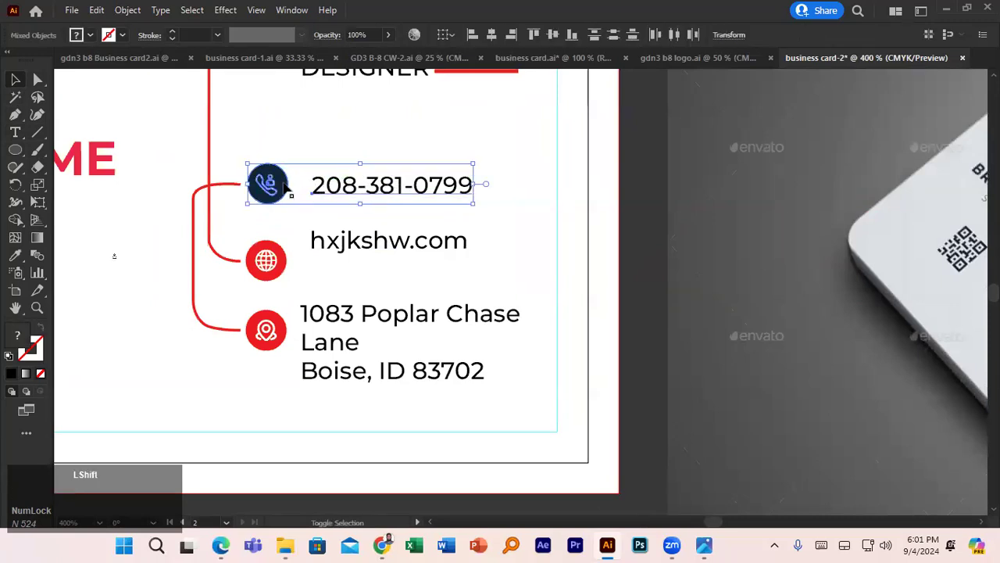
{"action": "left_click", "coordinate": [279, 189], "text": "shift"}
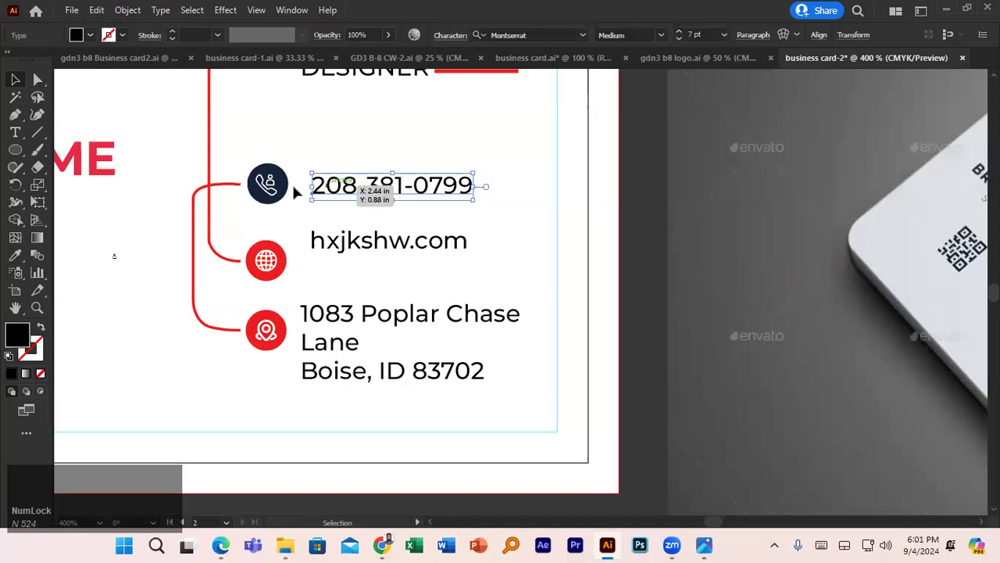
{"action": "left_click", "coordinate": [279, 189], "text": "shift"}
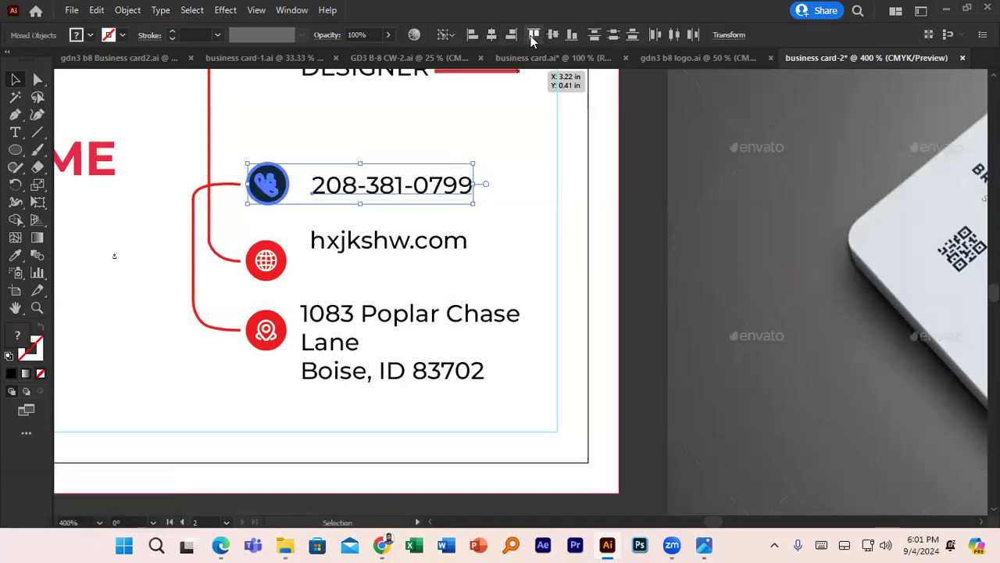
{"action": "left_click", "coordinate": [553, 36]}
- Vertically centre the website text on the globe icon and the address on the location icon
{"action": "left_click", "coordinate": [285, 266]}
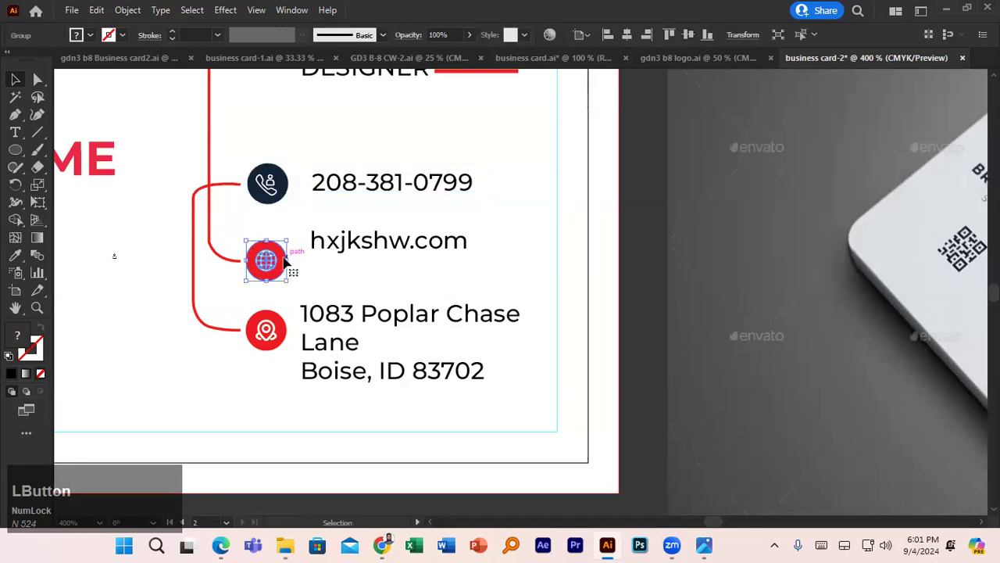
{"action": "left_click", "coordinate": [334, 247], "text": "shift"}
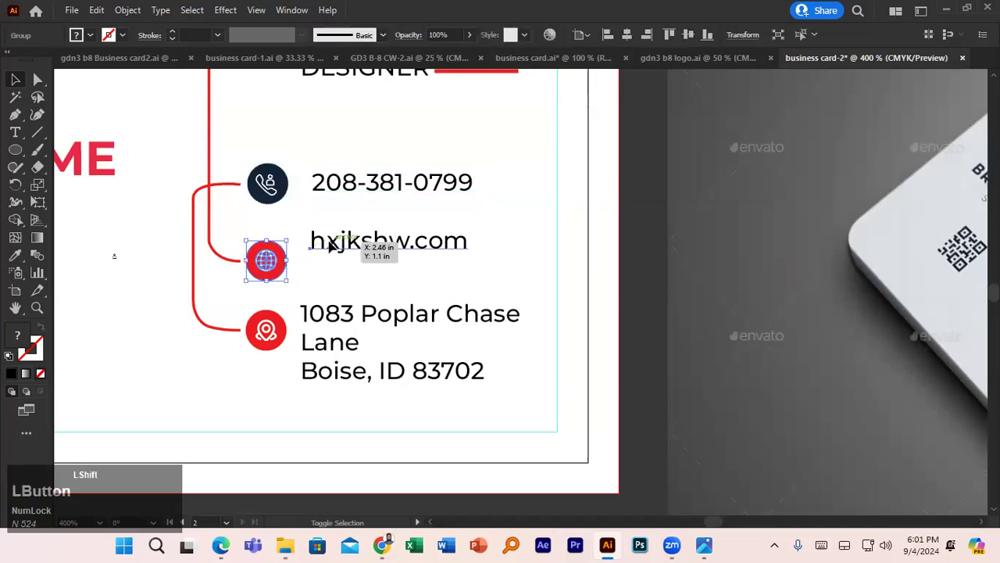
{"action": "left_click", "coordinate": [270, 255]}
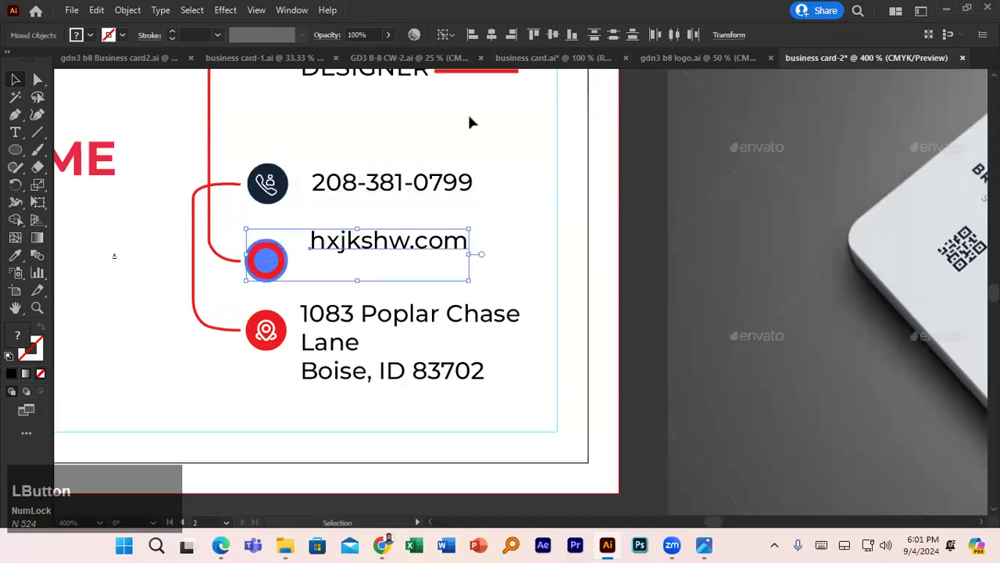
{"action": "left_click", "coordinate": [550, 36]}
{"action": "left_click", "coordinate": [306, 327]}
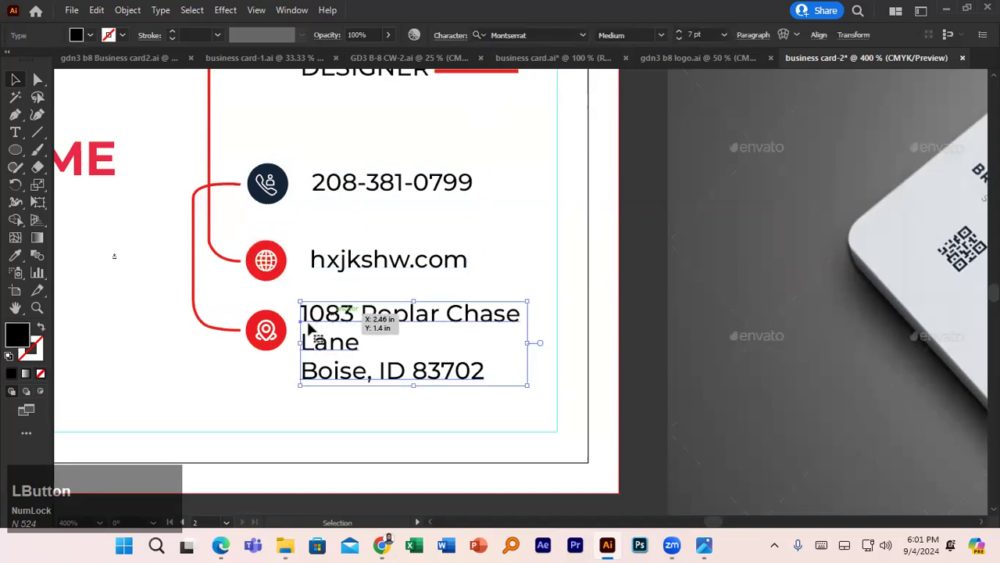
{"action": "left_click", "coordinate": [265, 332], "text": "shift"}
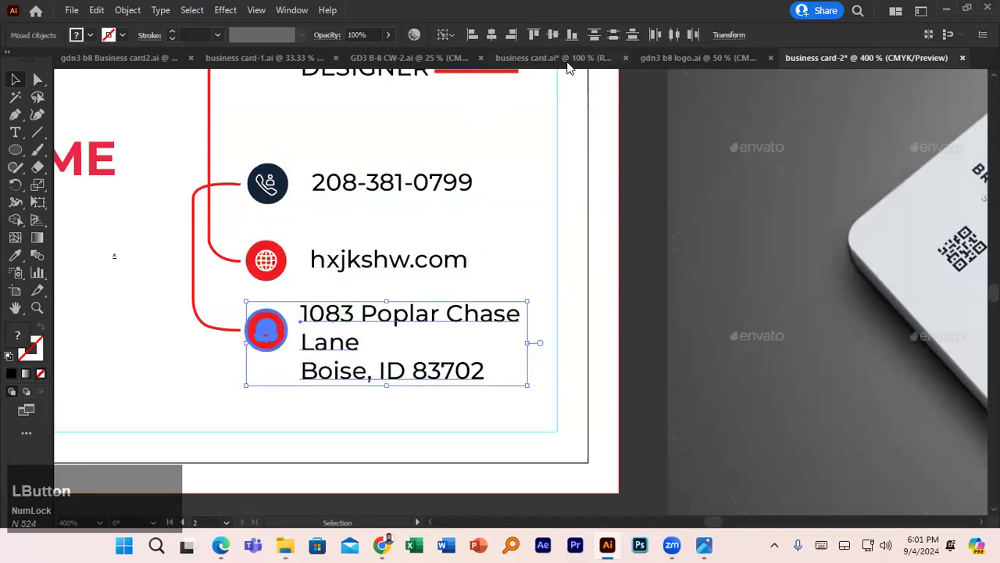
{"action": "left_click", "coordinate": [550, 36]}
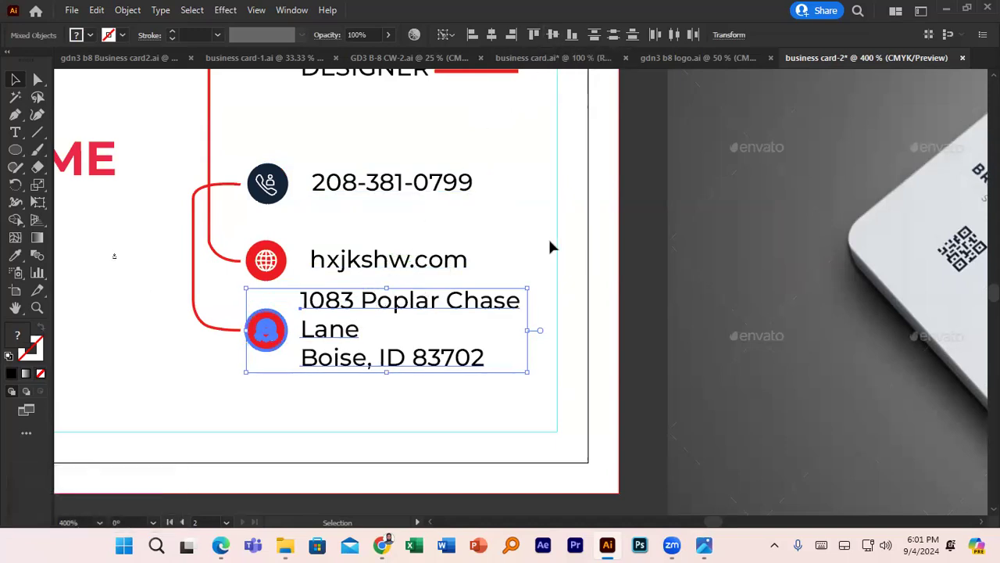
- Left-align the phone, website and address texts to the address's left edge
{"action": "left_click", "coordinate": [518, 257]}
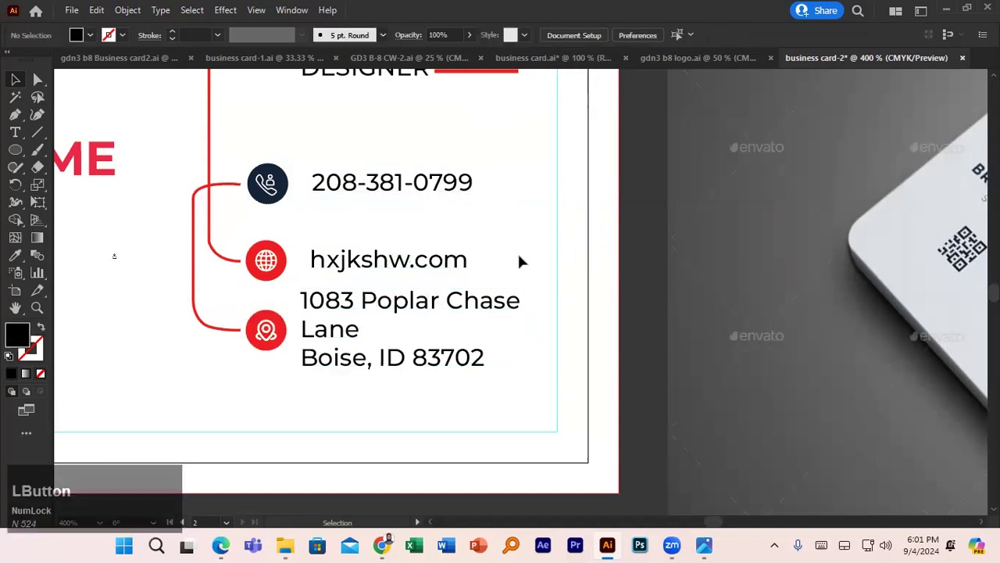
{"action": "left_click", "coordinate": [362, 268]}
{"action": "left_click", "coordinate": [353, 300], "text": "shift"}
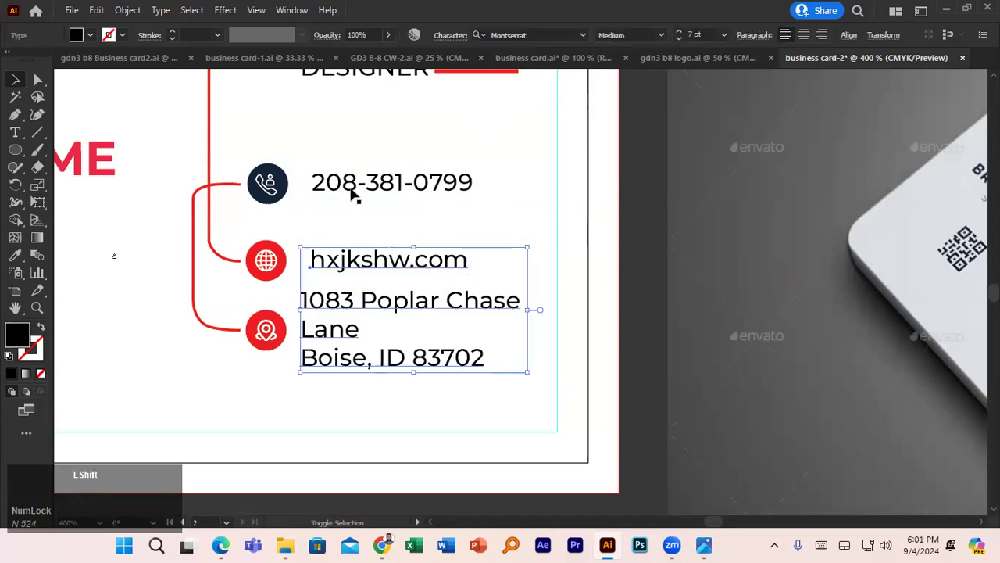
{"action": "left_click", "coordinate": [352, 191], "text": "shift"}
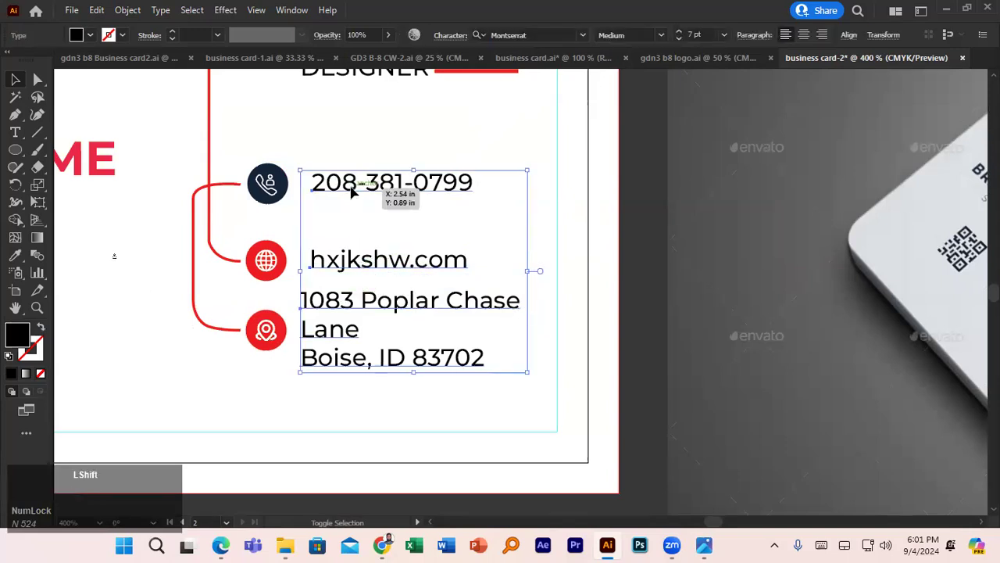
{"action": "left_click", "coordinate": [339, 301]}
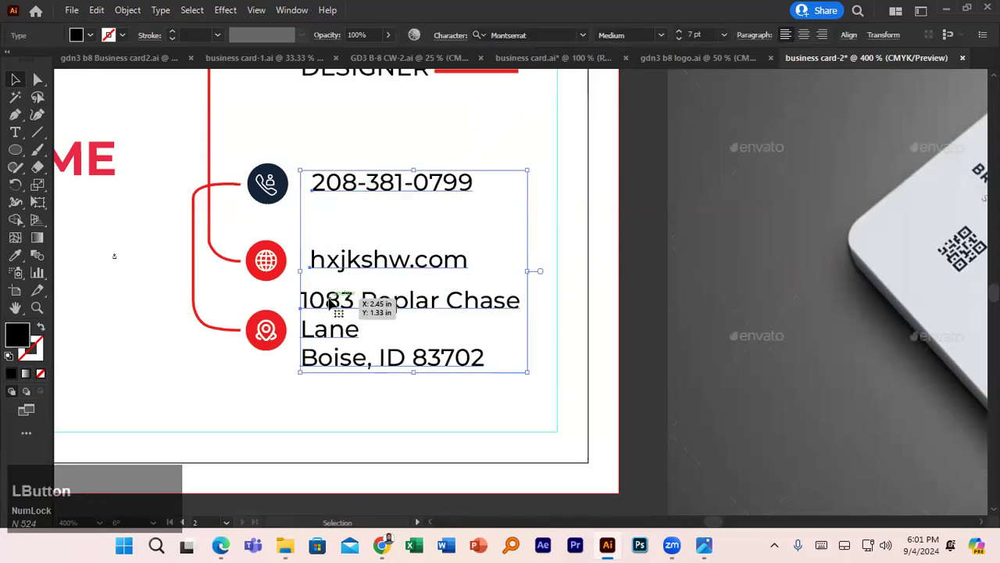
{"action": "left_click", "coordinate": [849, 36]}
{"action": "left_click", "coordinate": [693, 77]}
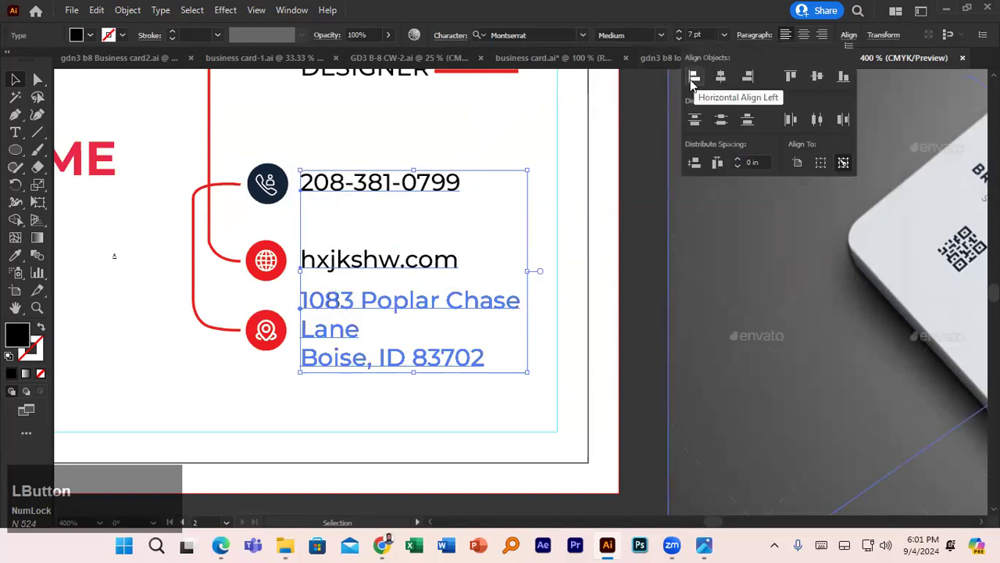
{"action": "left_click", "coordinate": [615, 209]}
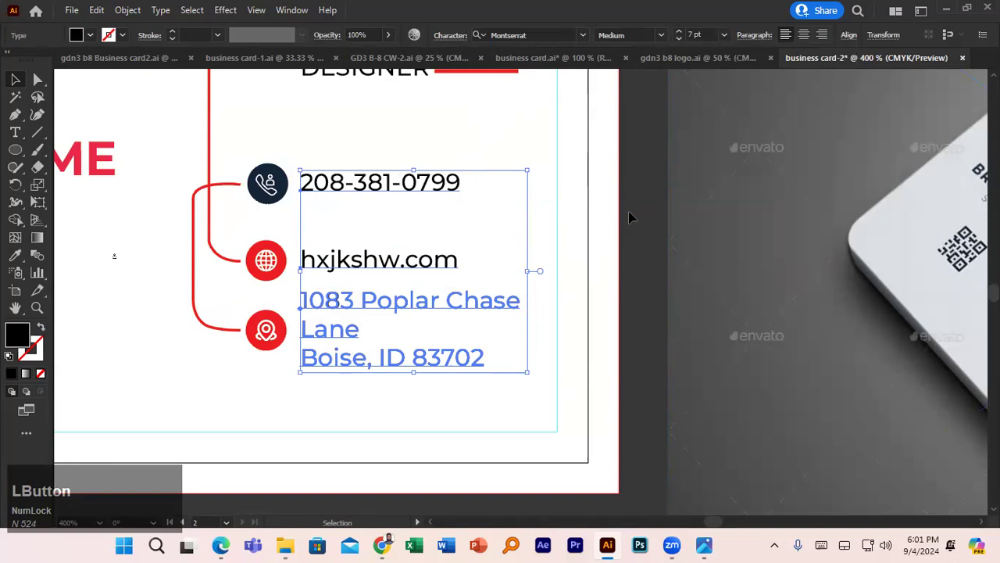
{"action": "left_click", "coordinate": [632, 217]}
{"action": "scroll", "coordinate": [468, 238], "scroll_direction": "down", "scroll_amount": 4, "text": "alt"}
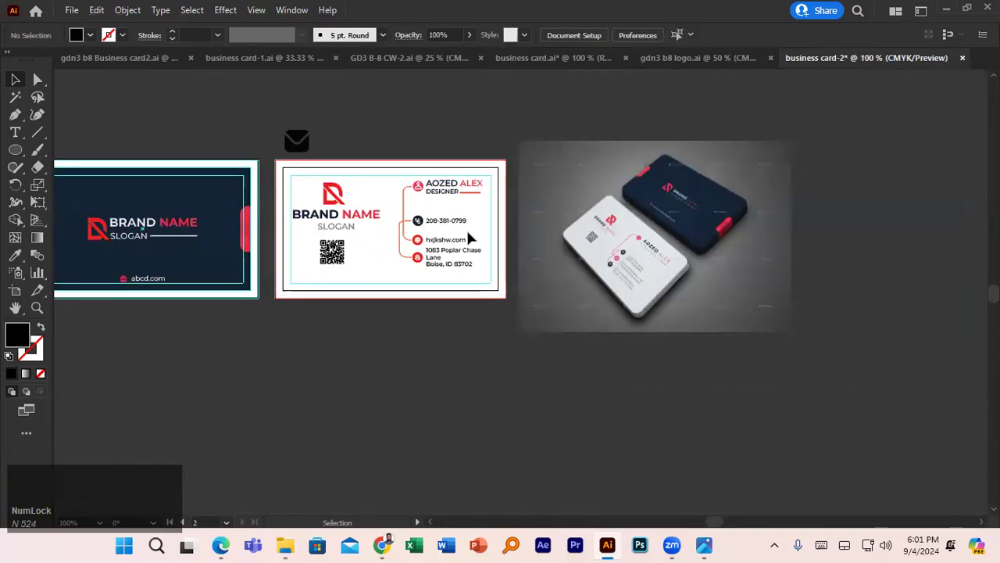
- Apply the mockup's grey text colour to the phone, website and address text with the Eyedropper
{"action": "key", "text": "alt"}
{"action": "scroll", "coordinate": [428, 238], "scroll_direction": "up", "scroll_amount": 3, "text": "alt"}
{"action": "scroll", "coordinate": [428, 237], "scroll_direction": "down", "scroll_amount": 1, "text": "alt"}
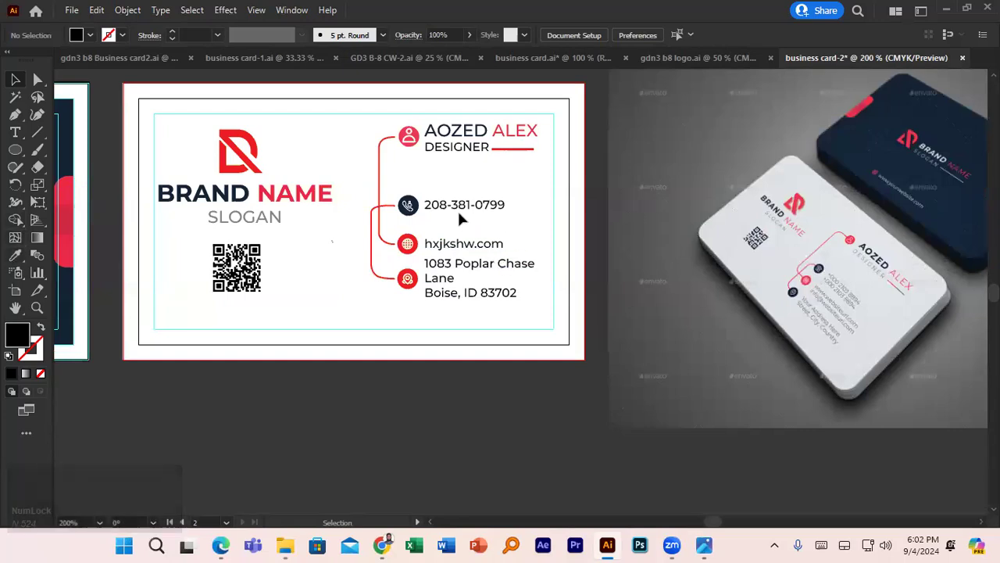
{"action": "left_click_drag", "start_coordinate": [473, 207], "coordinate": [457, 256]}
{"action": "left_click", "coordinate": [454, 268], "text": "shift"}
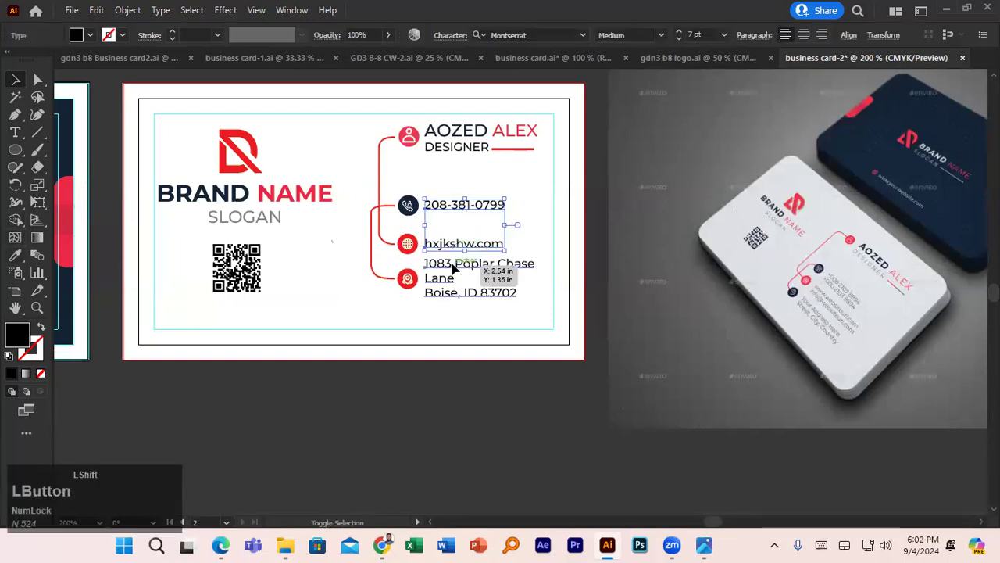
{"action": "left_click", "coordinate": [17, 255]}
{"action": "scroll", "coordinate": [951, 287], "scroll_direction": "up", "scroll_amount": 4}
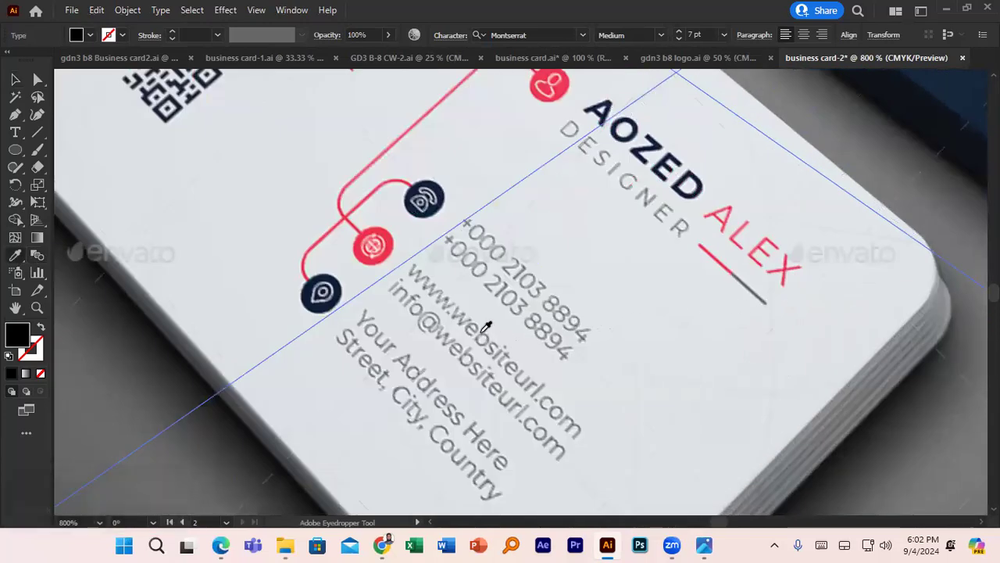
{"action": "left_click", "coordinate": [486, 327]}
{"action": "scroll", "coordinate": [485, 326], "scroll_direction": "down", "scroll_amount": 5}
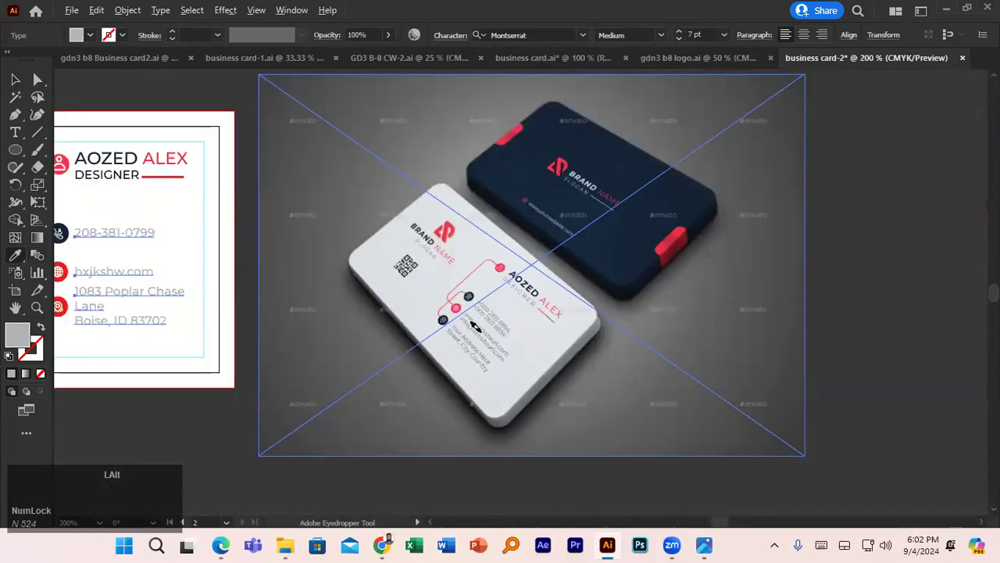
{"action": "scroll", "coordinate": [486, 327], "scroll_direction": "down", "scroll_amount": 1}
- Bring the card back into view and check the brand name and address text
{"action": "left_click", "coordinate": [15, 79]}
{"action": "left_click_drag", "start_coordinate": [148, 156], "coordinate": [328, 161]}
{"action": "scroll", "coordinate": [368, 254], "scroll_direction": "up", "scroll_amount": 3}
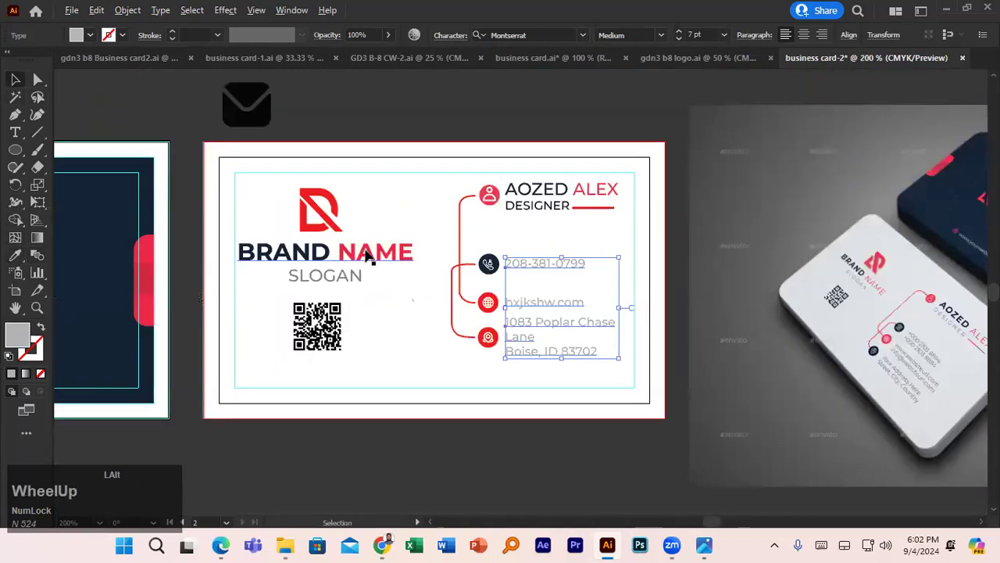
{"action": "scroll", "coordinate": [368, 251], "scroll_direction": "down", "scroll_amount": 1}
{"action": "left_click_drag", "start_coordinate": [381, 267], "coordinate": [351, 211]}
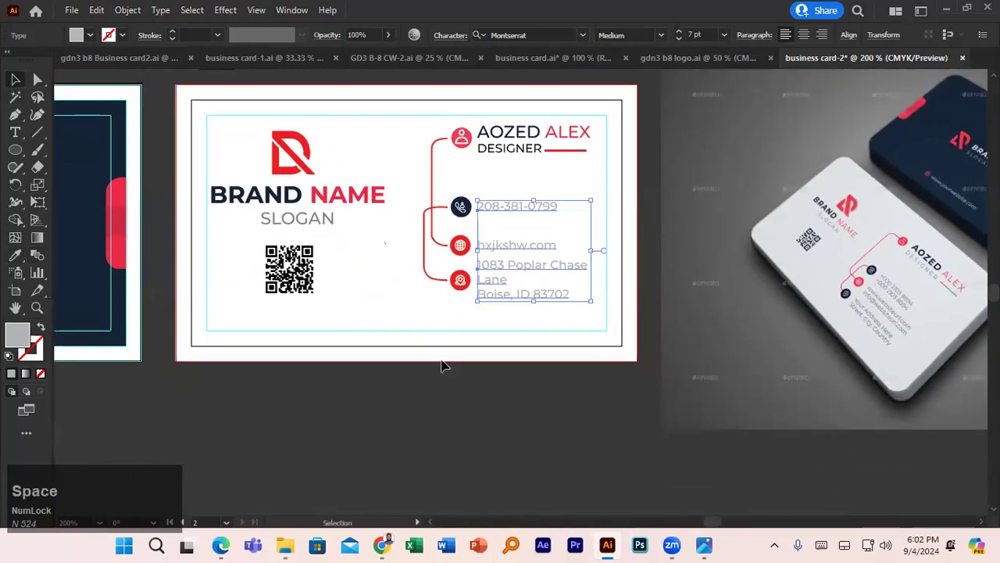
{"action": "left_click", "coordinate": [431, 385]}
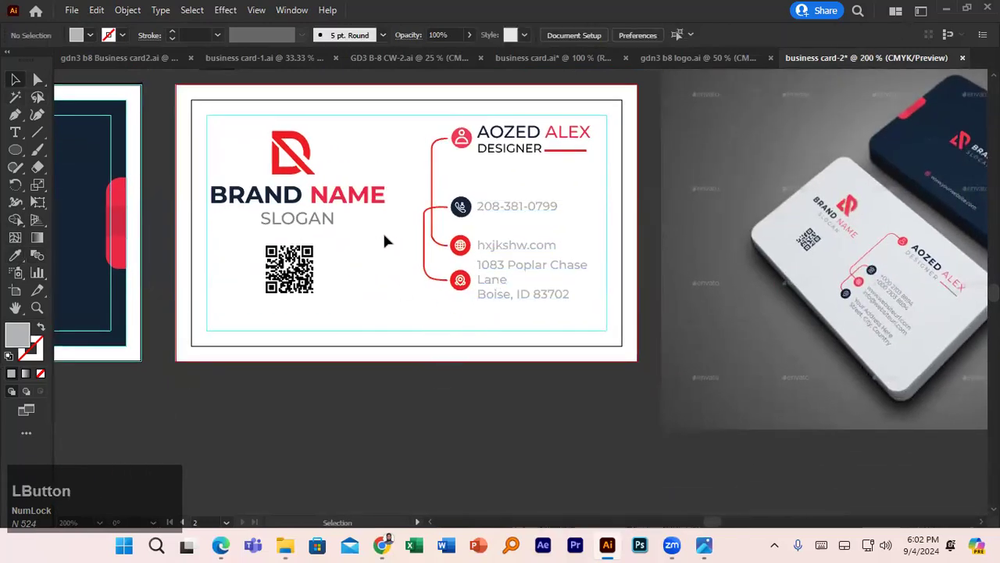
{"action": "left_click", "coordinate": [325, 224]}
{"action": "left_click", "coordinate": [529, 270]}
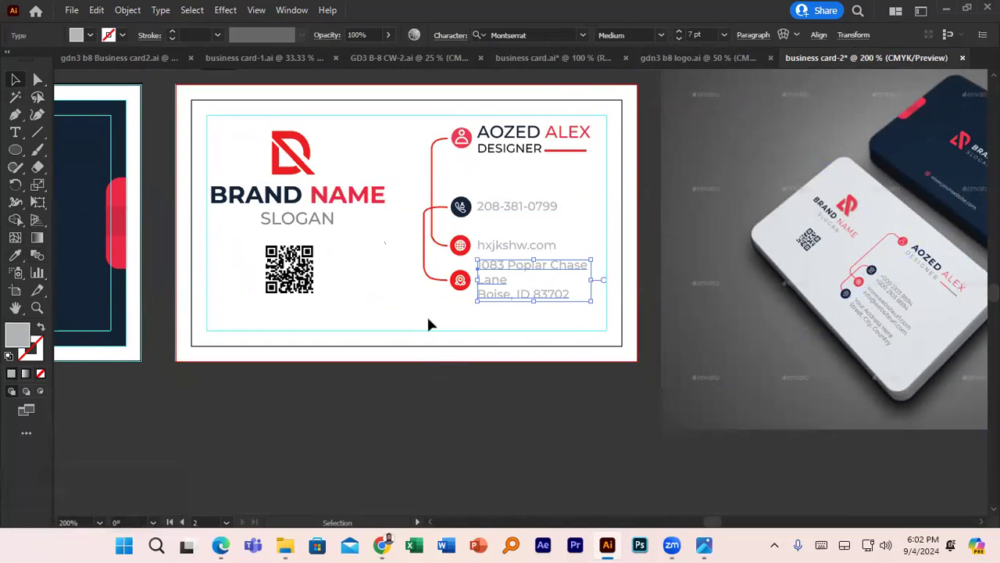
{"action": "left_click", "coordinate": [350, 426]}
- Unlock all objects and round the inner white rectangle's corners to 0.26 in
{"action": "scroll", "coordinate": [353, 428], "scroll_direction": "down", "scroll_amount": 2}
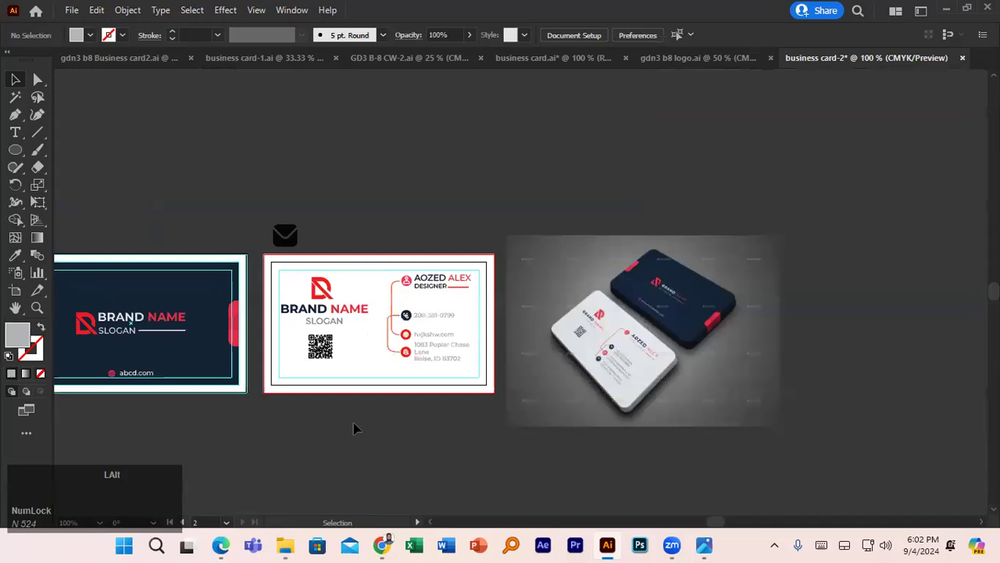
{"action": "scroll", "coordinate": [353, 428], "scroll_direction": "down", "scroll_amount": 1}
{"action": "scroll", "coordinate": [375, 391], "scroll_direction": "up", "scroll_amount": 3}
{"action": "left_click", "coordinate": [309, 194]}
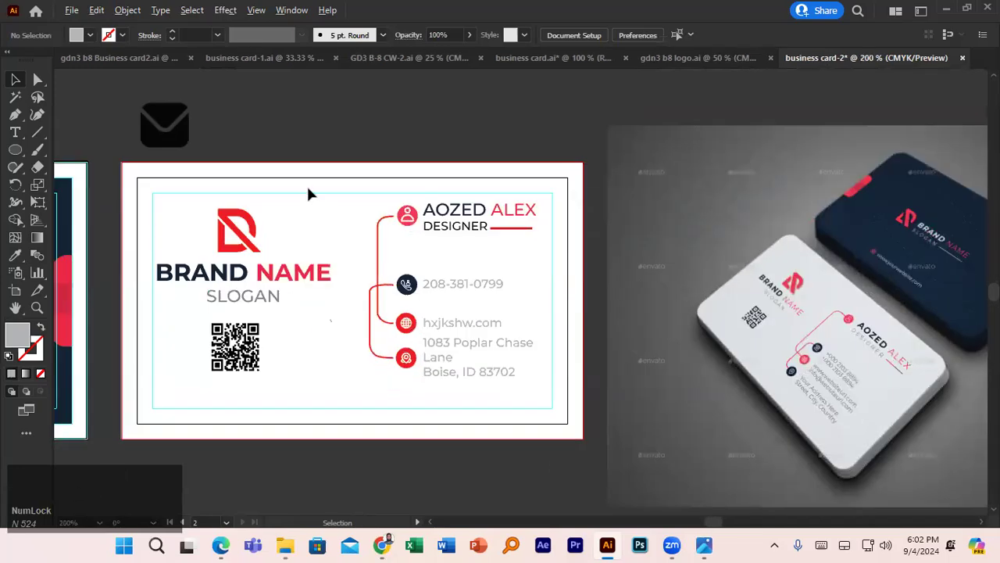
{"action": "left_click", "coordinate": [291, 226]}
{"action": "key", "text": "ctrl+alt+2"}
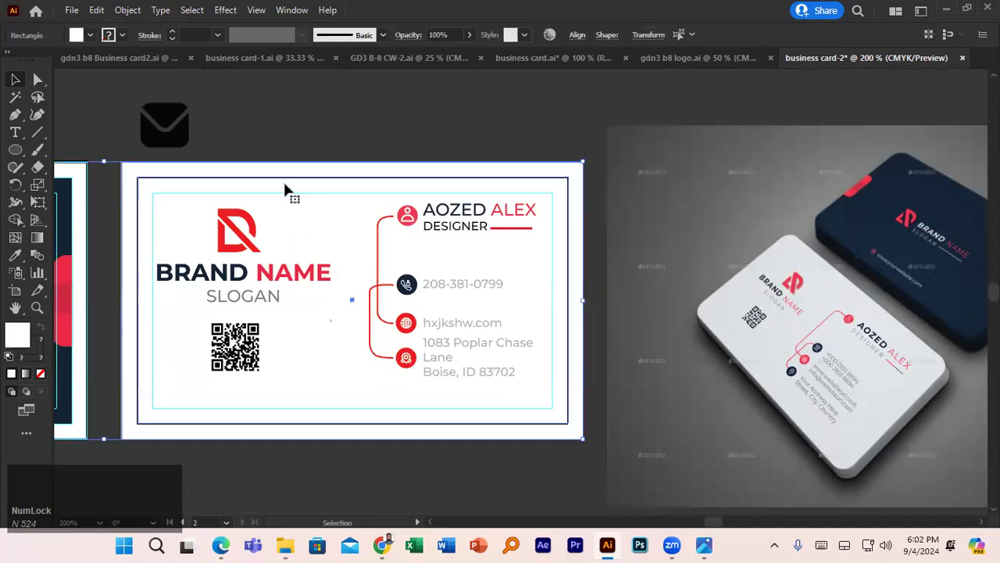
{"action": "left_click", "coordinate": [351, 143]}
{"action": "left_click", "coordinate": [367, 171]}
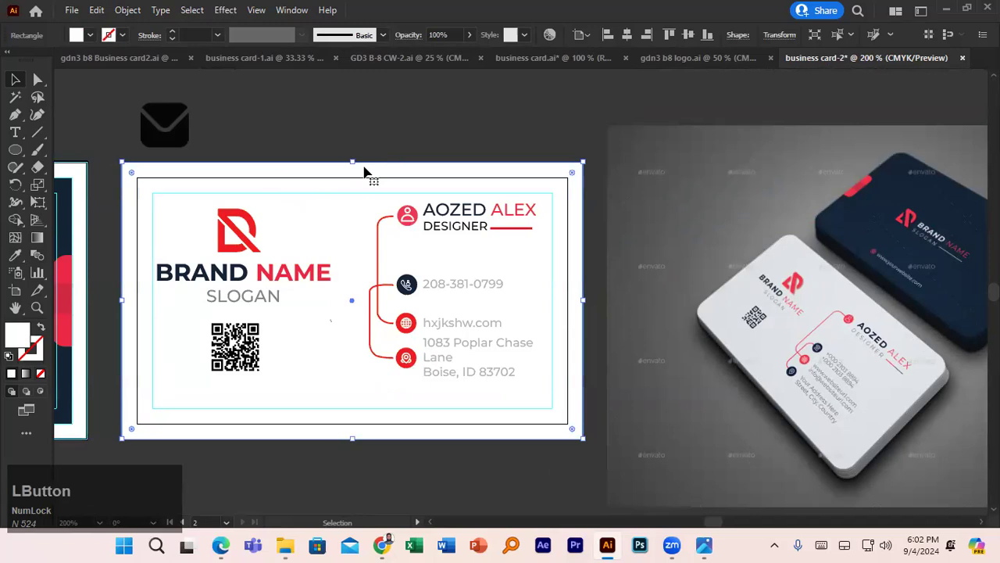
{"action": "left_click", "coordinate": [327, 230]}
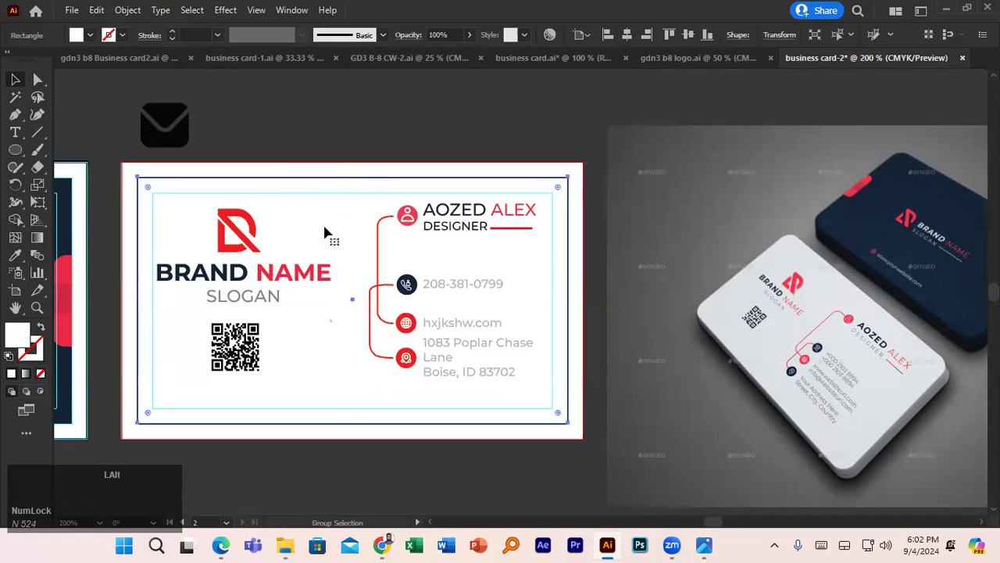
{"action": "left_click_drag", "start_coordinate": [327, 230], "coordinate": [329, 201]}
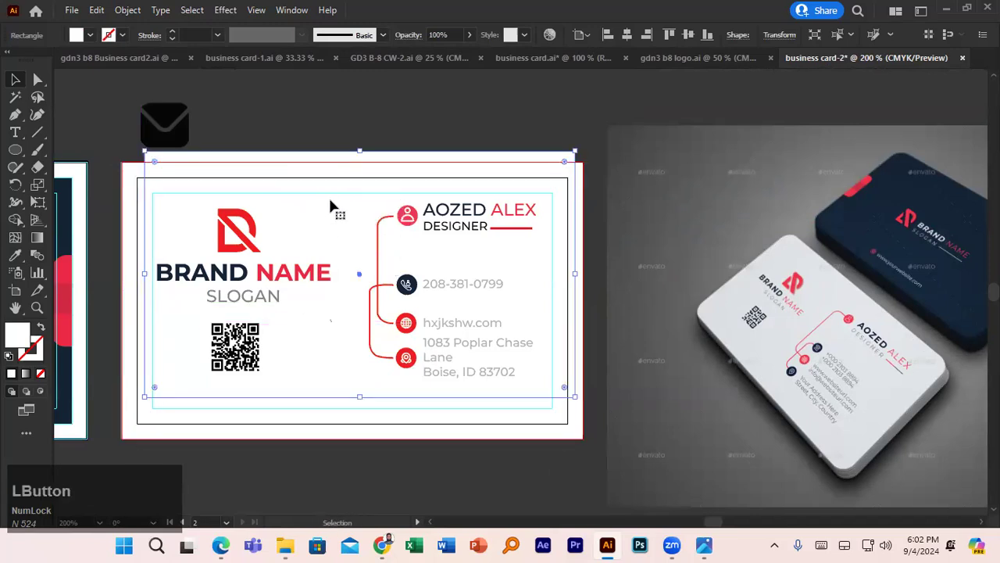
{"action": "key", "text": "ctrl+z"}
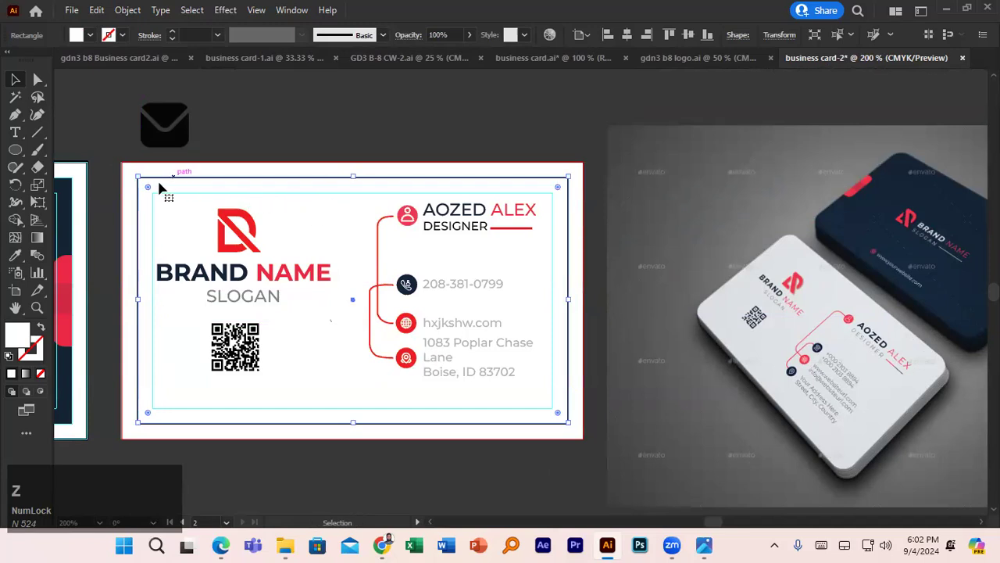
{"action": "left_click_drag", "start_coordinate": [151, 190], "coordinate": [207, 211]}
- Move the envelope icon off to the upper right of the canvas
{"action": "key", "text": "space"}
{"action": "left_click_drag", "start_coordinate": [97, 215], "coordinate": [256, 184]}
{"action": "left_click", "coordinate": [274, 195]}
{"action": "scroll", "coordinate": [256, 186], "scroll_direction": "down", "scroll_amount": 3}
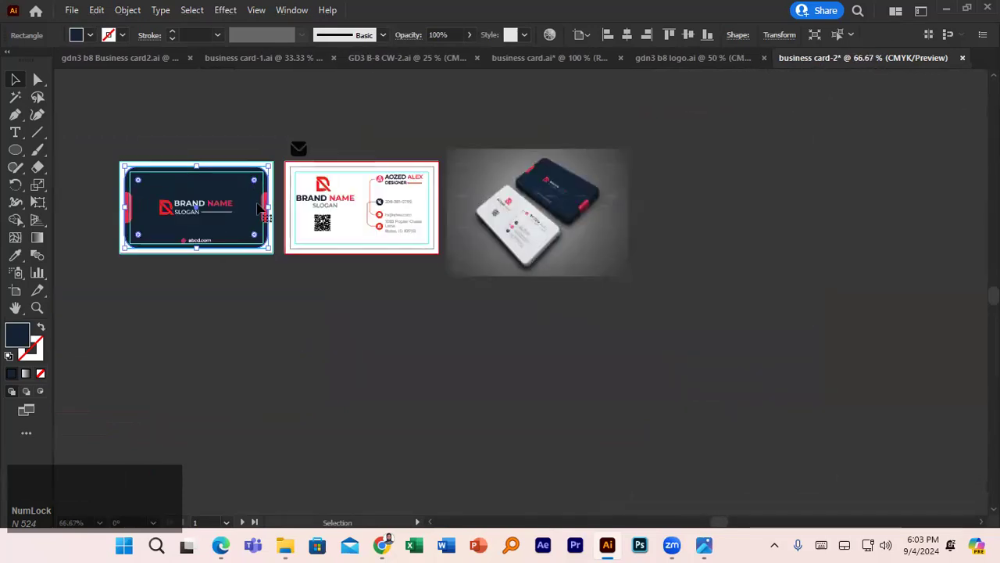
{"action": "left_click", "coordinate": [257, 292]}
{"action": "left_click_drag", "start_coordinate": [300, 148], "coordinate": [713, 138]}
{"action": "left_click", "coordinate": [701, 207]}
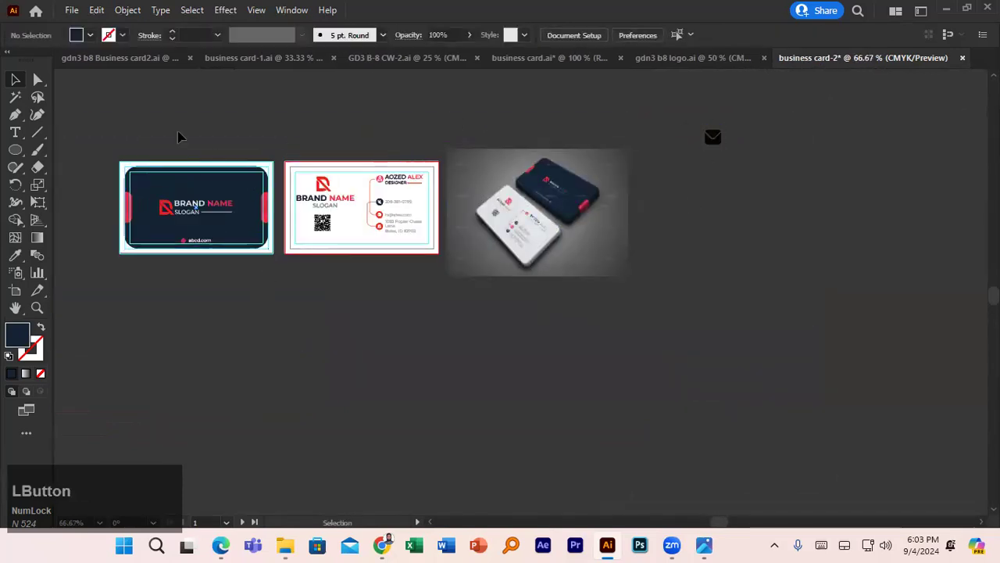
{"action": "left_click", "coordinate": [72, 10]}
{"action": "mouse_move", "coordinate": [177, 295]}
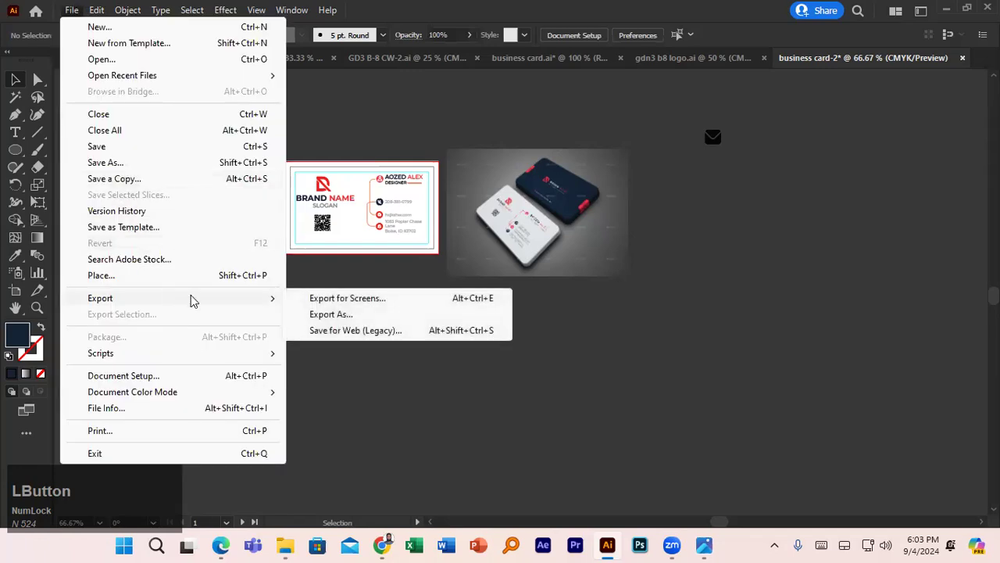
{"action": "left_click", "coordinate": [334, 331]}
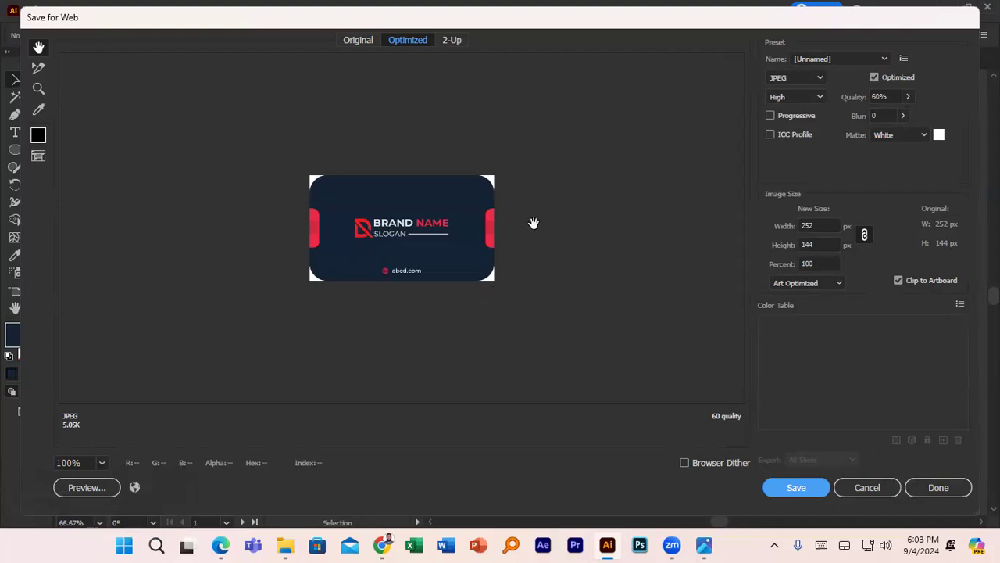
{"action": "left_click", "coordinate": [451, 41]}
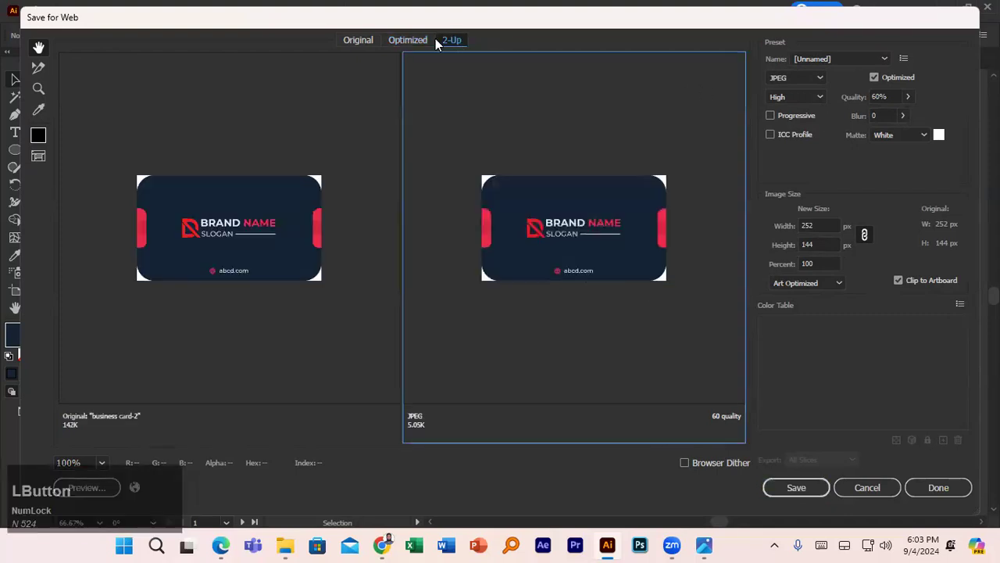
{"action": "left_click", "coordinate": [360, 40]}
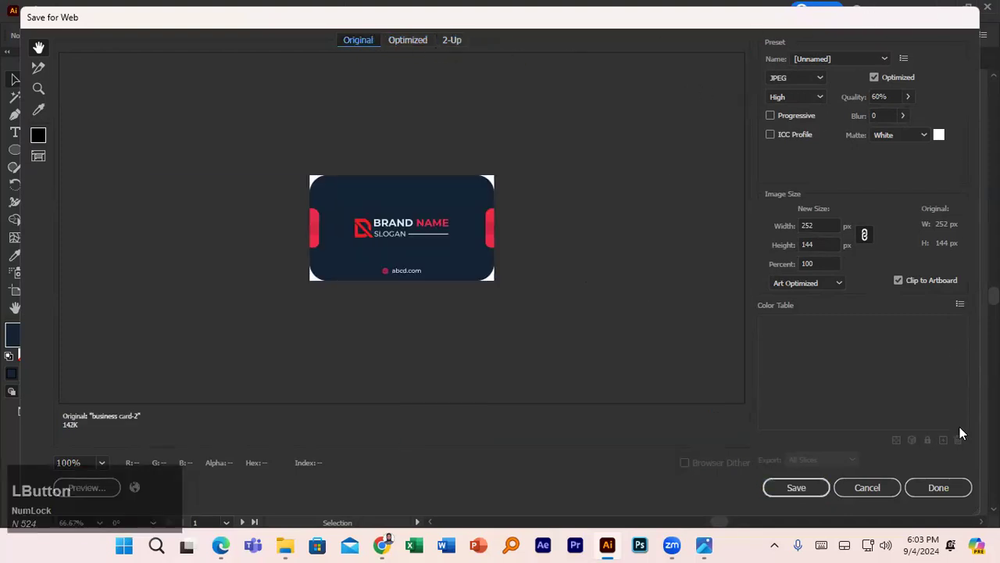
{"action": "left_click", "coordinate": [875, 487]}
{"action": "left_click", "coordinate": [333, 200]}
{"action": "left_click", "coordinate": [349, 182]}
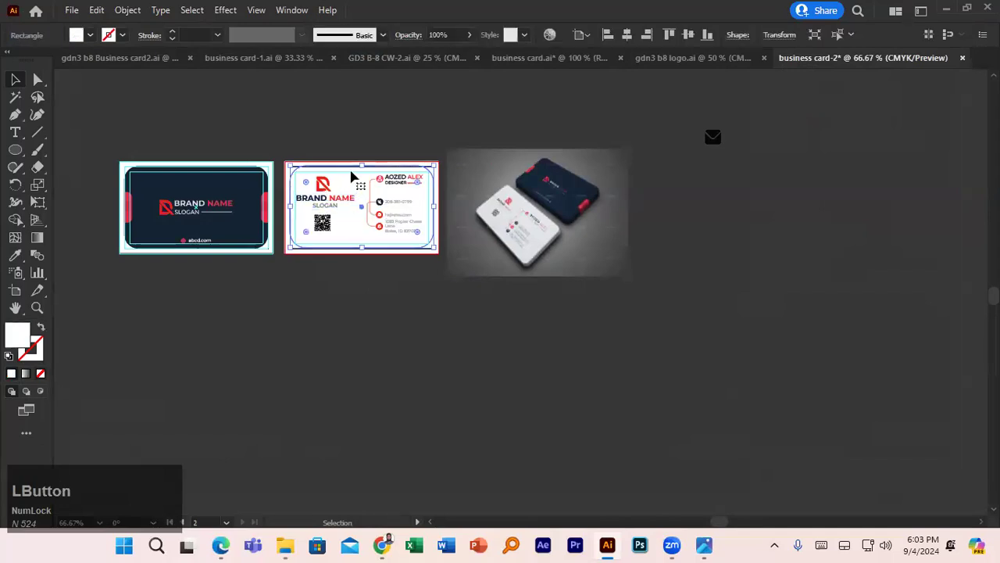
{"action": "left_click", "coordinate": [73, 11]}
{"action": "mouse_move", "coordinate": [257, 298]}
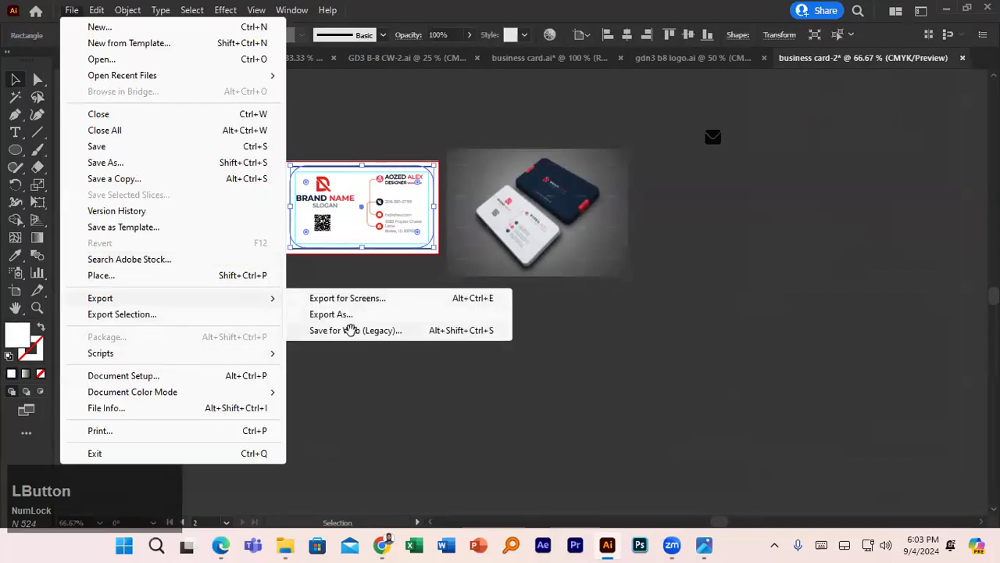
{"action": "left_click", "coordinate": [354, 330]}
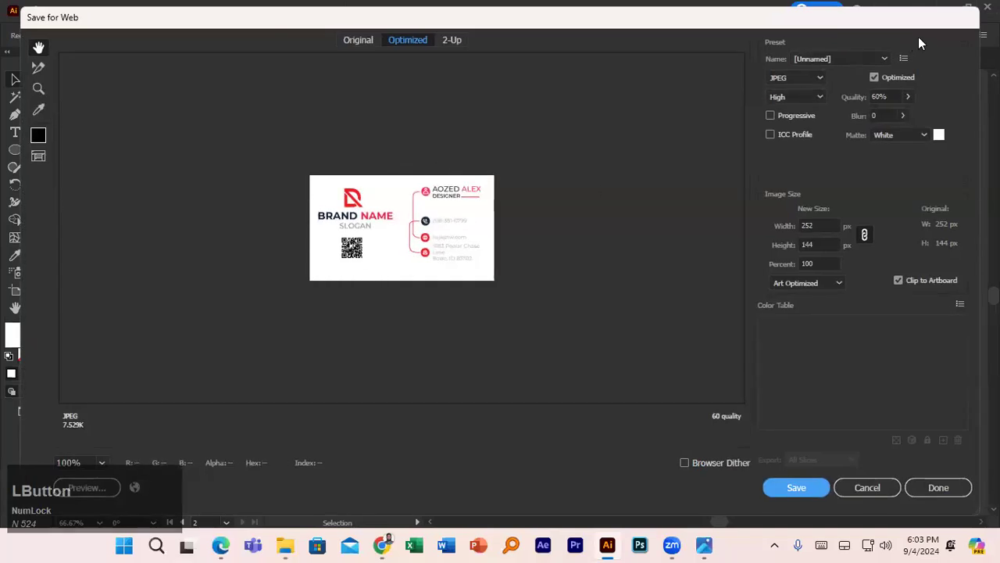
{"action": "left_click", "coordinate": [867, 486]}
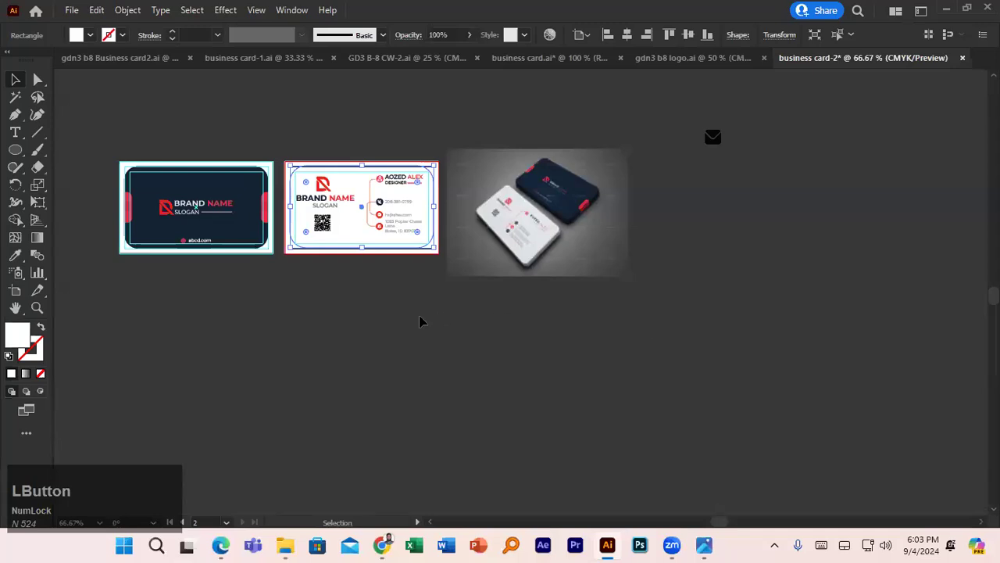
- Select the inner rounded rectangle and change the red value of its fill colour
{"action": "left_click", "coordinate": [429, 186]}
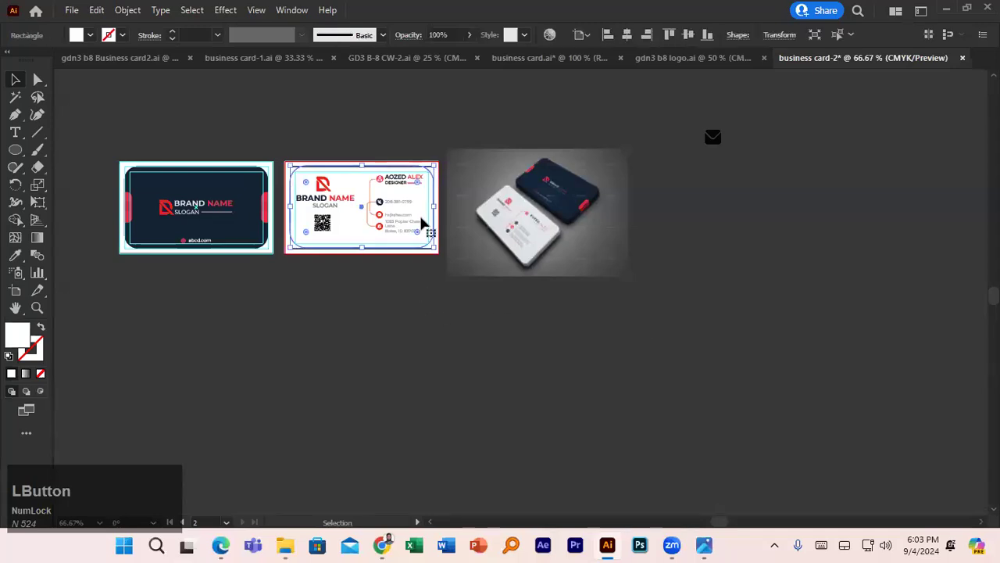
{"action": "scroll", "coordinate": [440, 288], "scroll_direction": "up", "scroll_amount": 1}
{"action": "scroll", "coordinate": [402, 297], "scroll_direction": "up", "scroll_amount": 4}
{"action": "left_click", "coordinate": [511, 362]}
{"action": "left_click", "coordinate": [557, 301]}
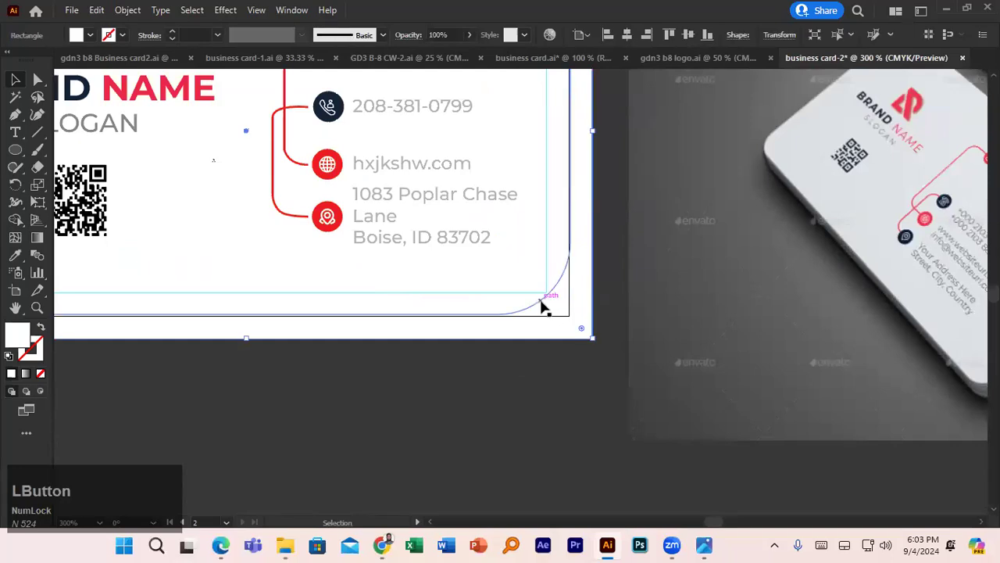
{"action": "left_click", "coordinate": [545, 305]}
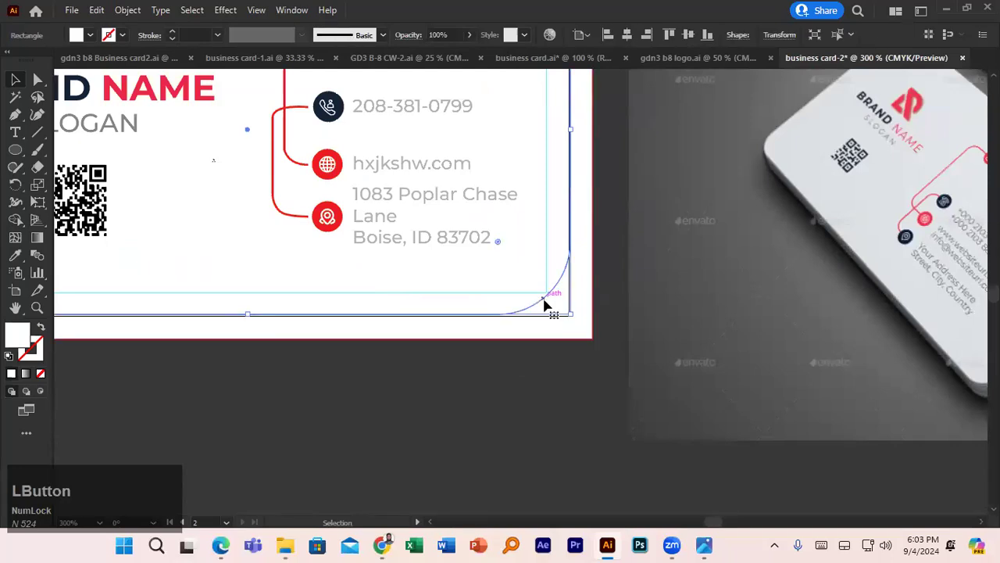
{"action": "scroll", "coordinate": [544, 305], "scroll_direction": "down", "scroll_amount": 2}
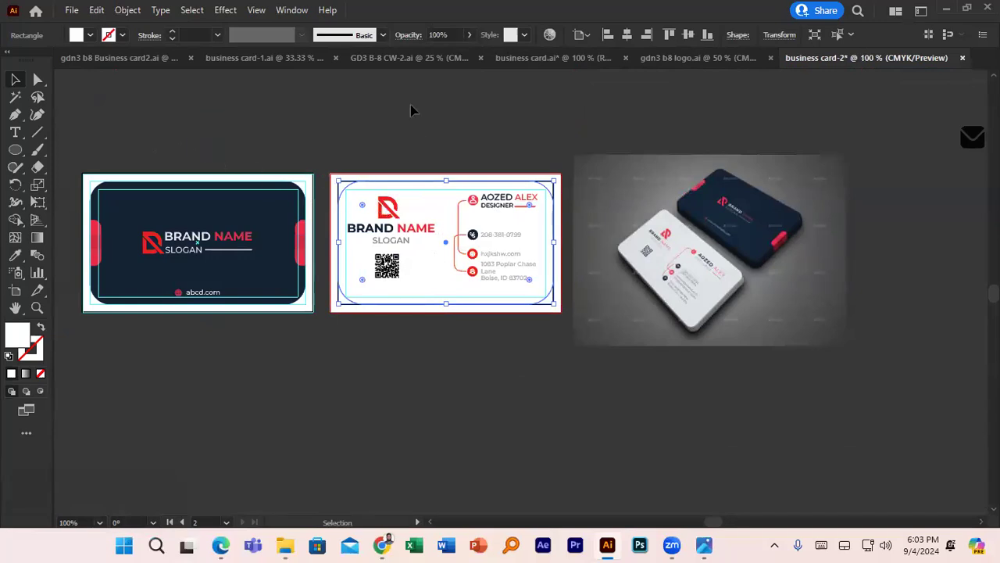
{"action": "double_click", "coordinate": [17, 332]}
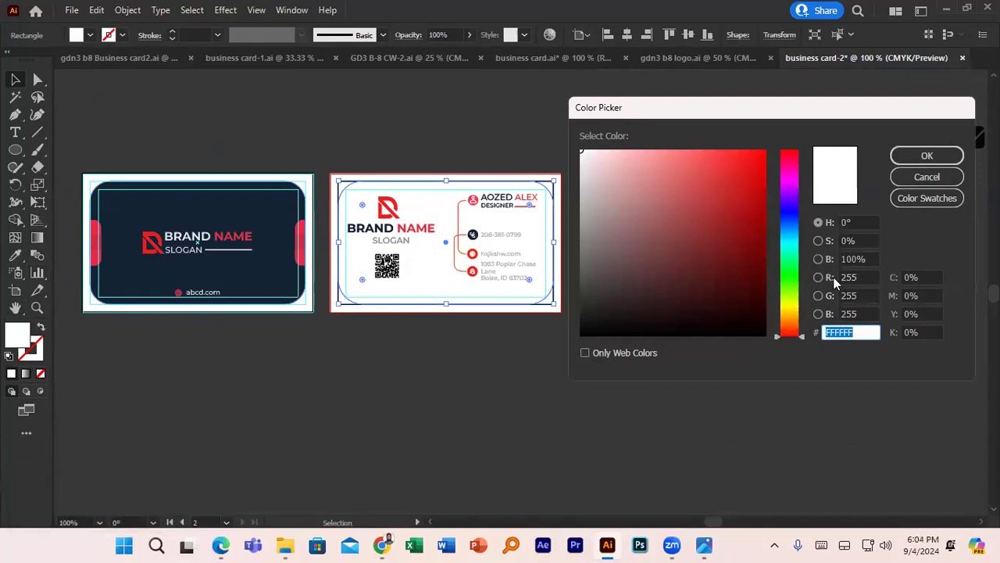
{"action": "left_click_drag", "start_coordinate": [864, 279], "coordinate": [836, 283]}
{"action": "type", "text": "20"}
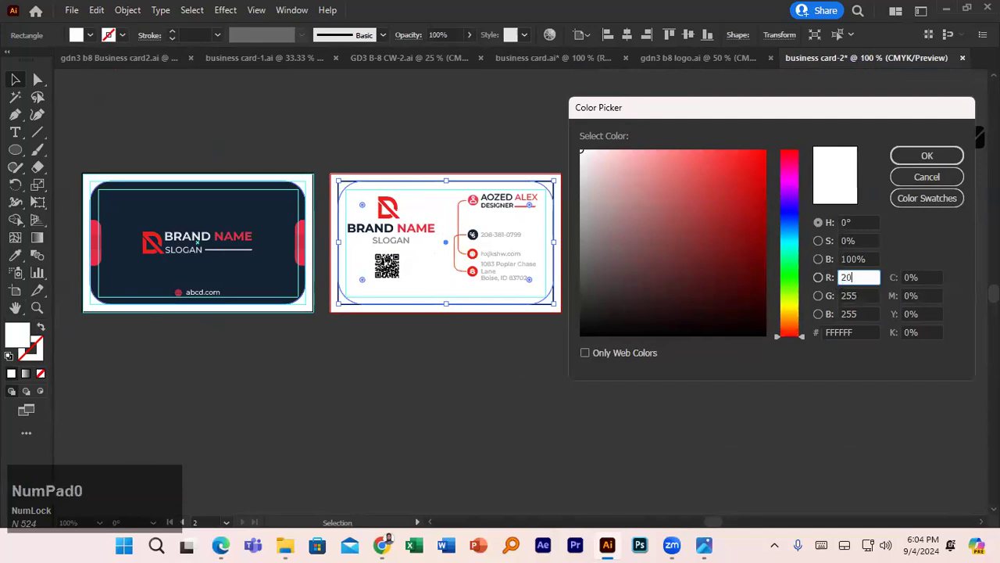
{"action": "key", "text": "Return"}
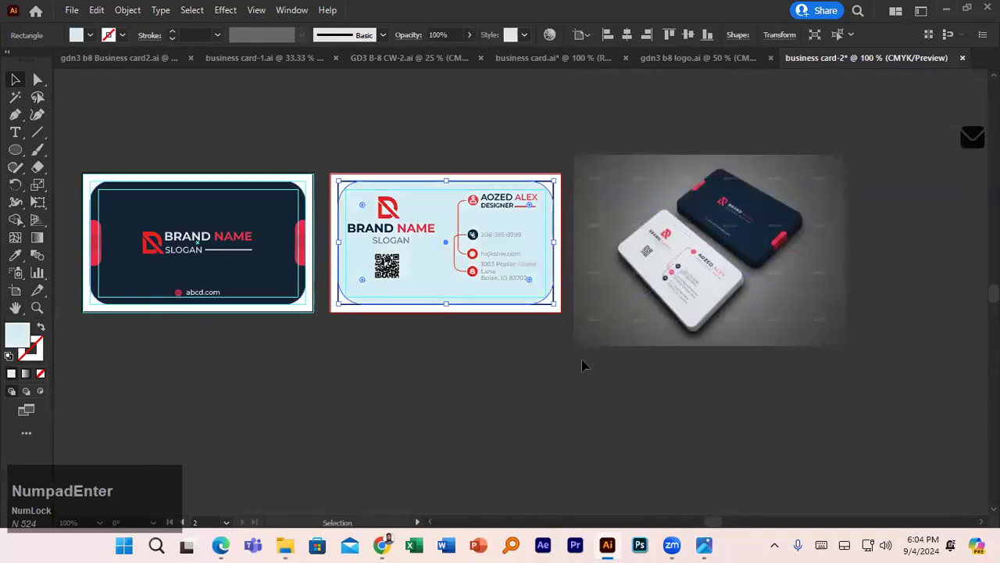
- Select the middle card's background and preview Save for Web, then cancel it
{"action": "left_click", "coordinate": [500, 375]}
{"action": "left_click", "coordinate": [436, 222]}
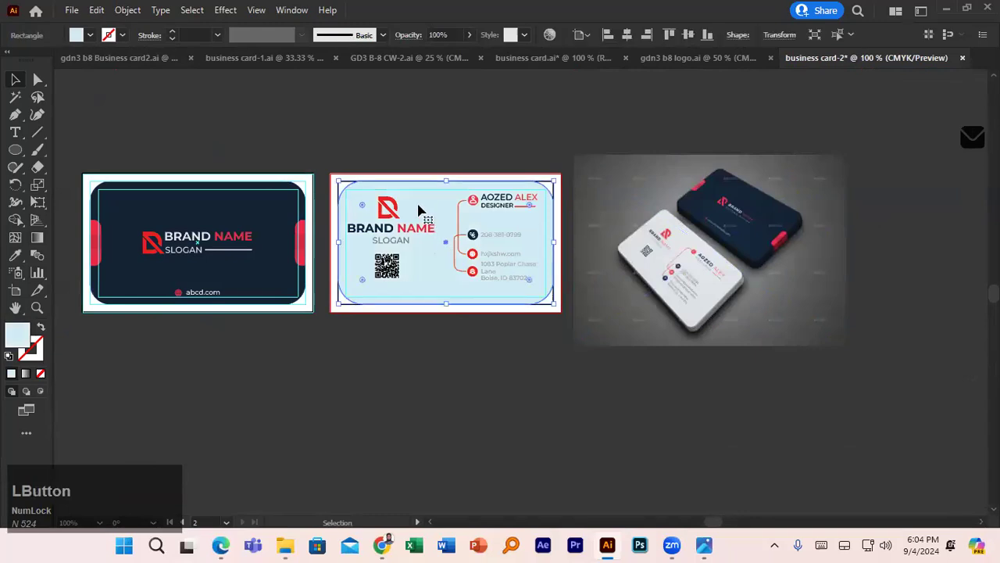
{"action": "key", "text": "alt+f"}
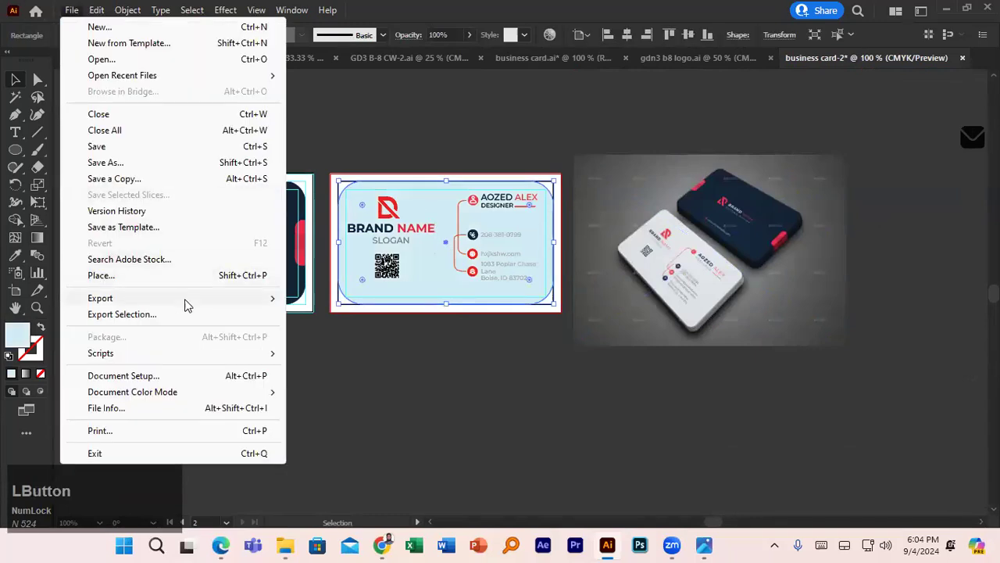
{"action": "left_click", "coordinate": [282, 303]}
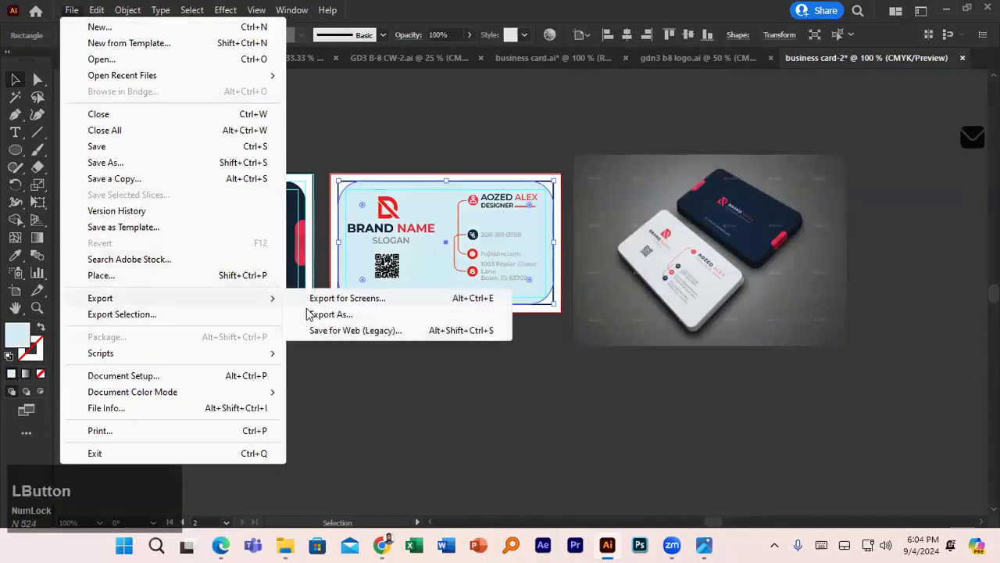
{"action": "left_click", "coordinate": [323, 330]}
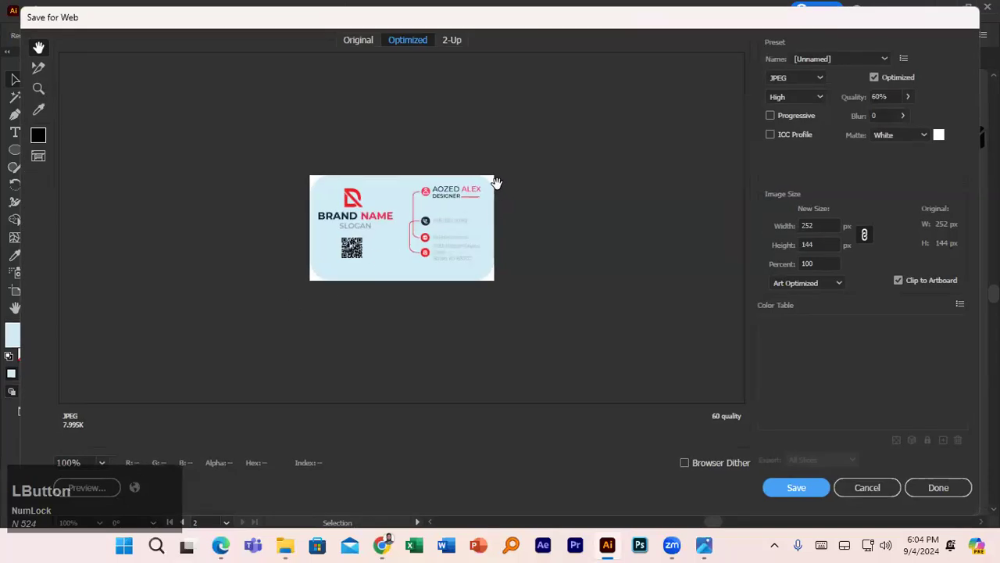
{"action": "left_click", "coordinate": [881, 488]}
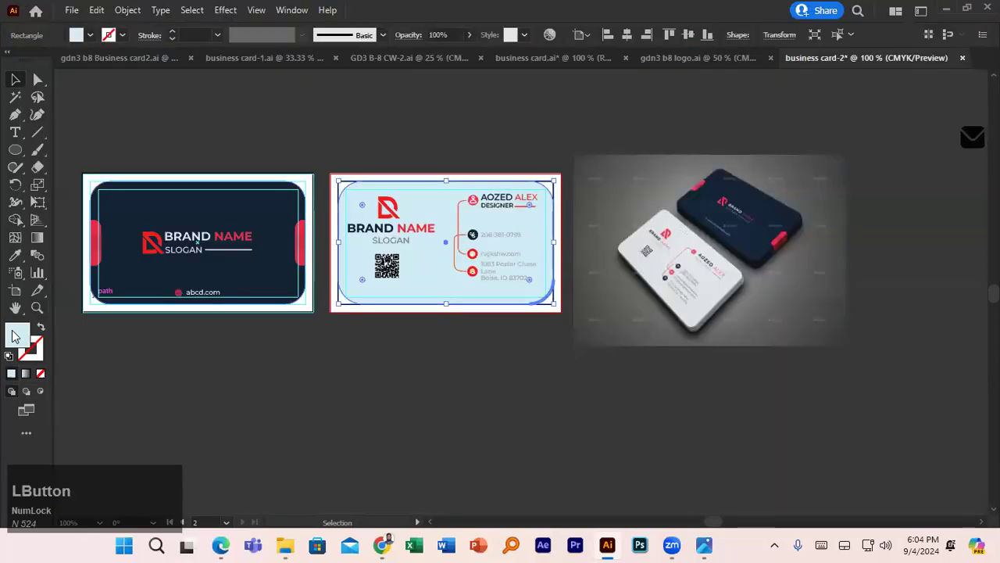
- Set the middle card background's fill to white with R at 255
{"action": "double_click", "coordinate": [17, 335]}
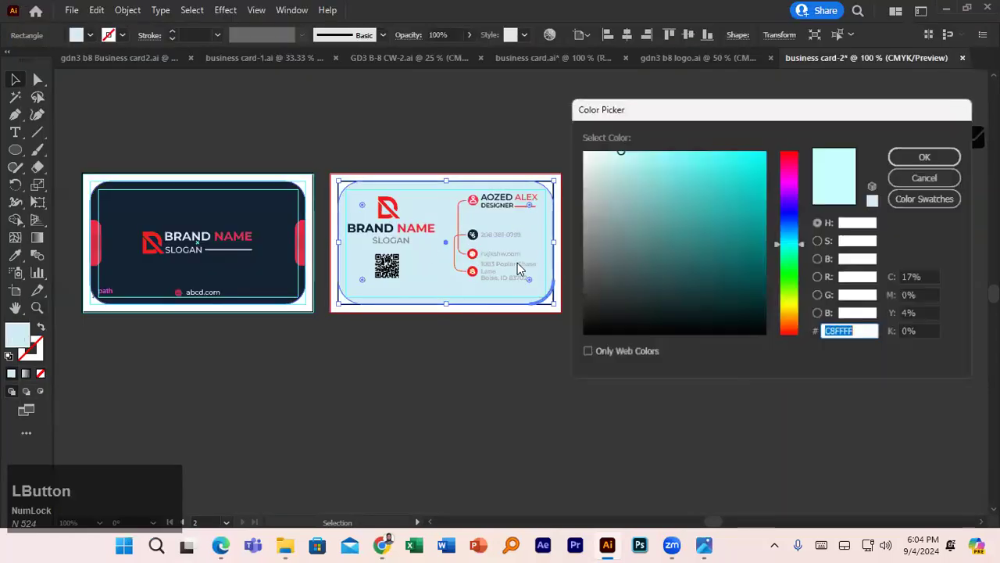
{"action": "left_click", "coordinate": [865, 277]}
{"action": "type", "text": "255"}
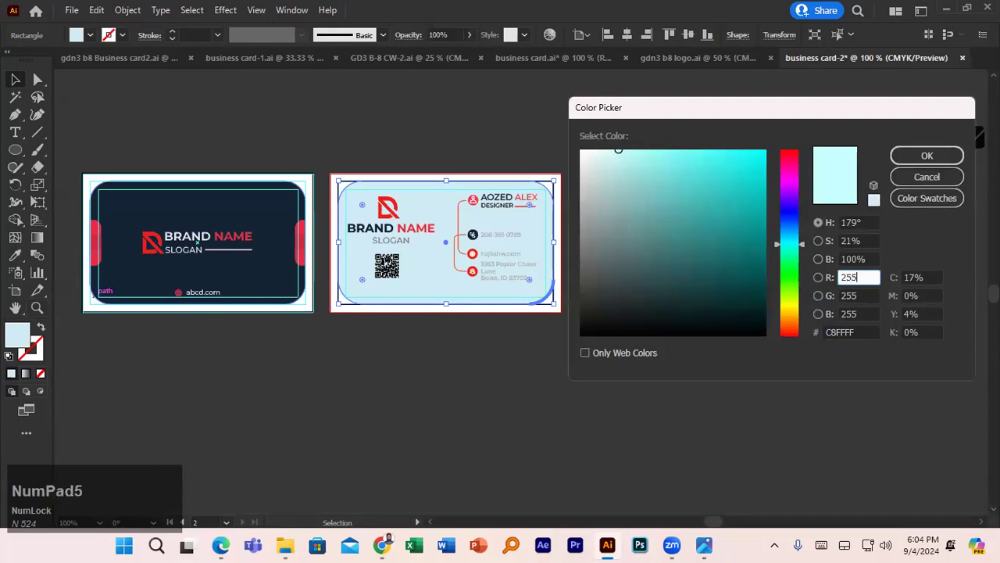
{"action": "left_click", "coordinate": [931, 150]}
{"action": "left_click", "coordinate": [589, 395]}
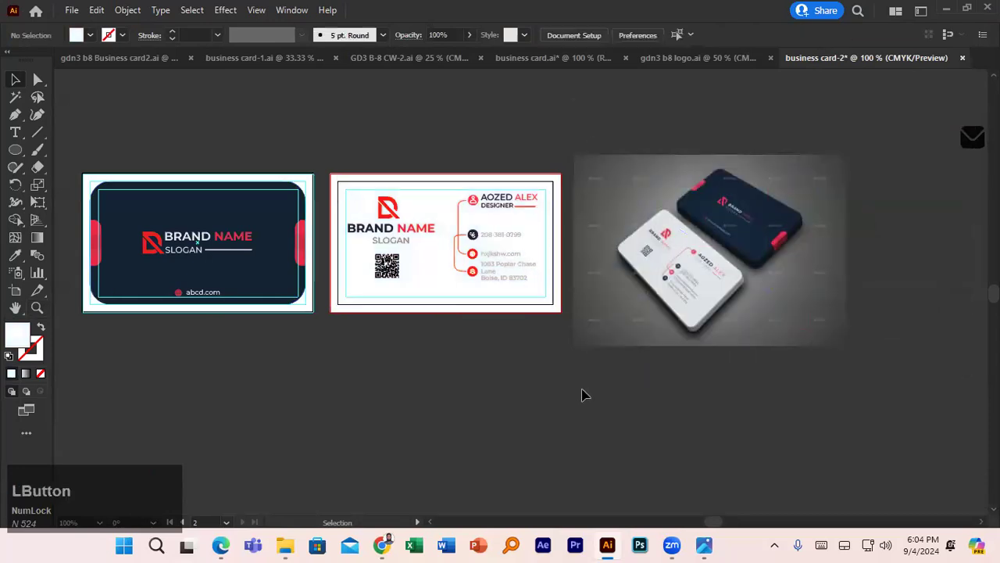
- Marquee-select the middle card's objects and group them with Ctrl+G
{"action": "left_click", "coordinate": [174, 187]}
{"action": "left_click_drag", "start_coordinate": [163, 164], "coordinate": [197, 237]}
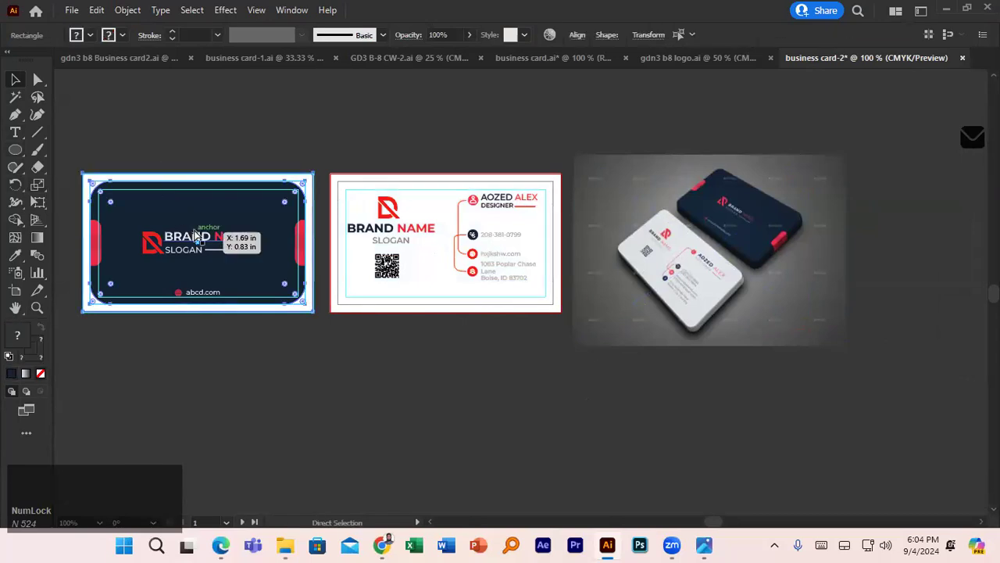
{"action": "left_click_drag", "start_coordinate": [384, 159], "coordinate": [438, 244]}
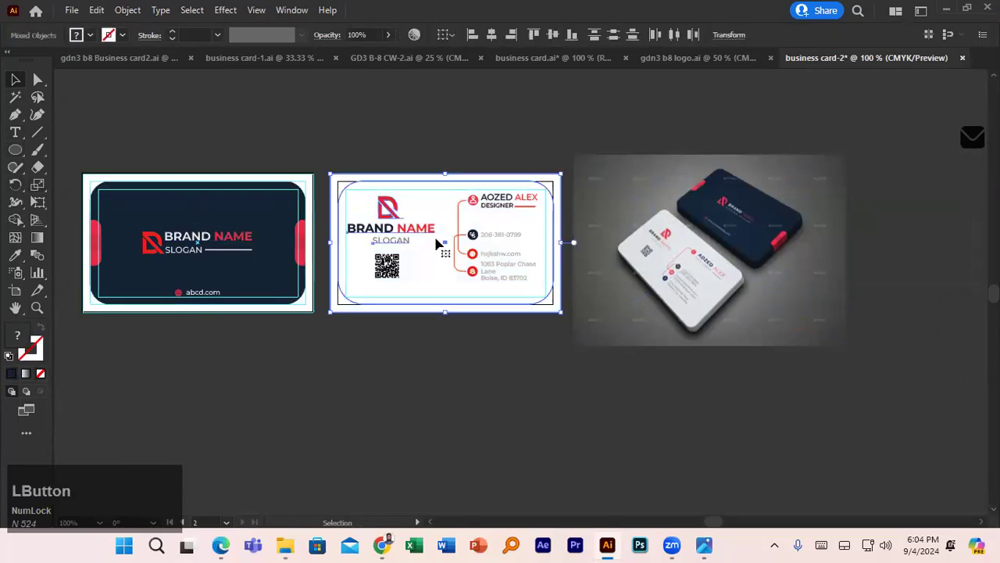
{"action": "key", "text": "ctrl+g"}
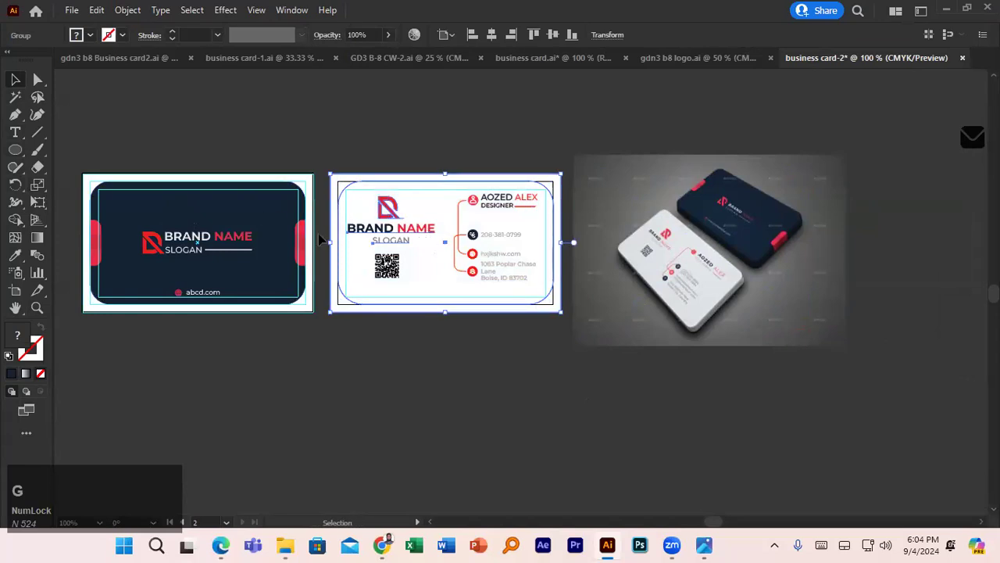
- Group the dark card's objects and move the group onto empty canvas at the right
{"action": "scroll", "coordinate": [323, 237], "scroll_direction": "down", "scroll_amount": 3}
{"action": "left_click_drag", "start_coordinate": [295, 238], "coordinate": [650, 187]}
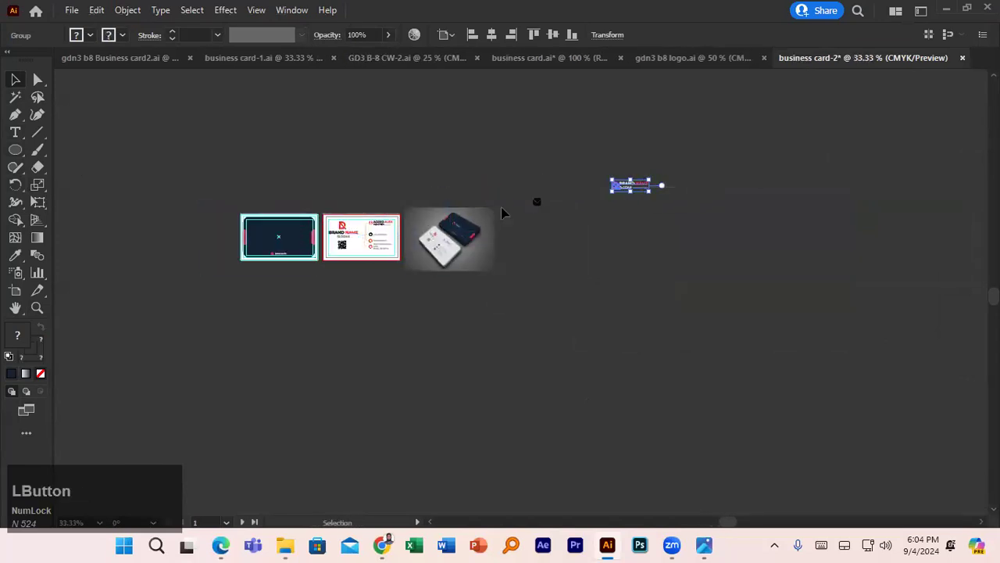
{"action": "key", "text": "ctrl+z"}
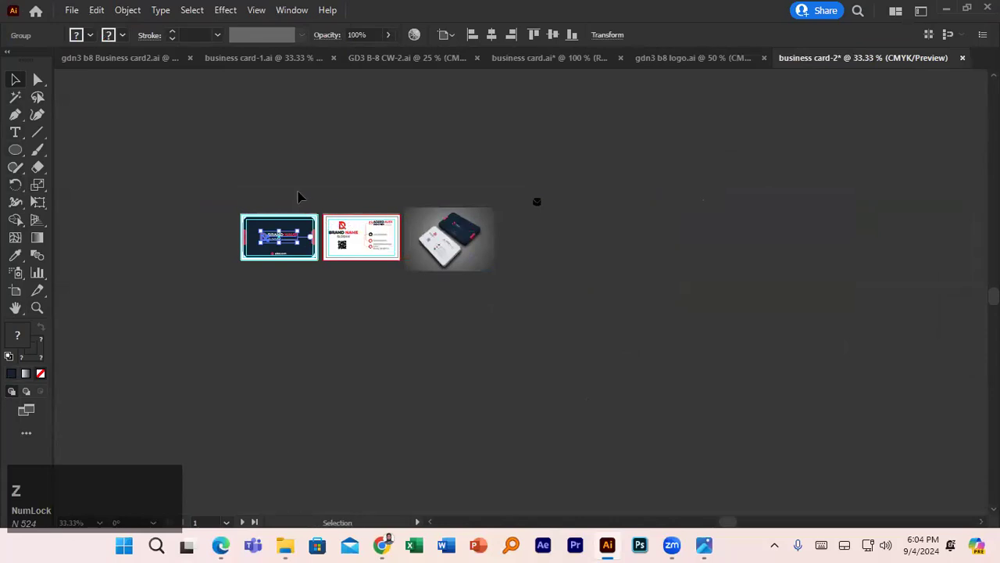
{"action": "left_click", "coordinate": [271, 203]}
{"action": "left_click_drag", "start_coordinate": [233, 210], "coordinate": [320, 273]}
{"action": "key", "text": "ctrl+g"}
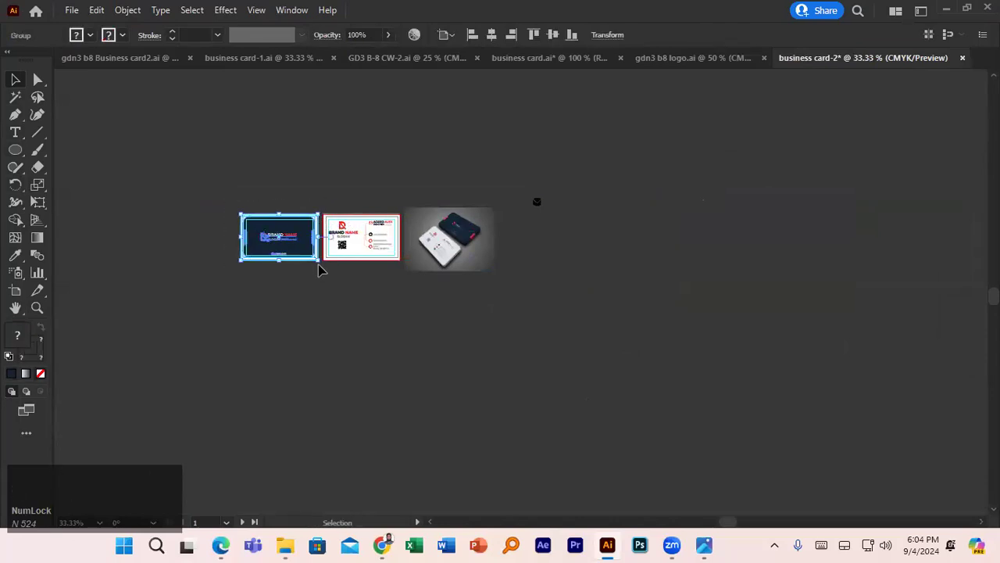
{"action": "left_click", "coordinate": [328, 209]}
{"action": "left_click_drag", "start_coordinate": [322, 243], "coordinate": [748, 205]}
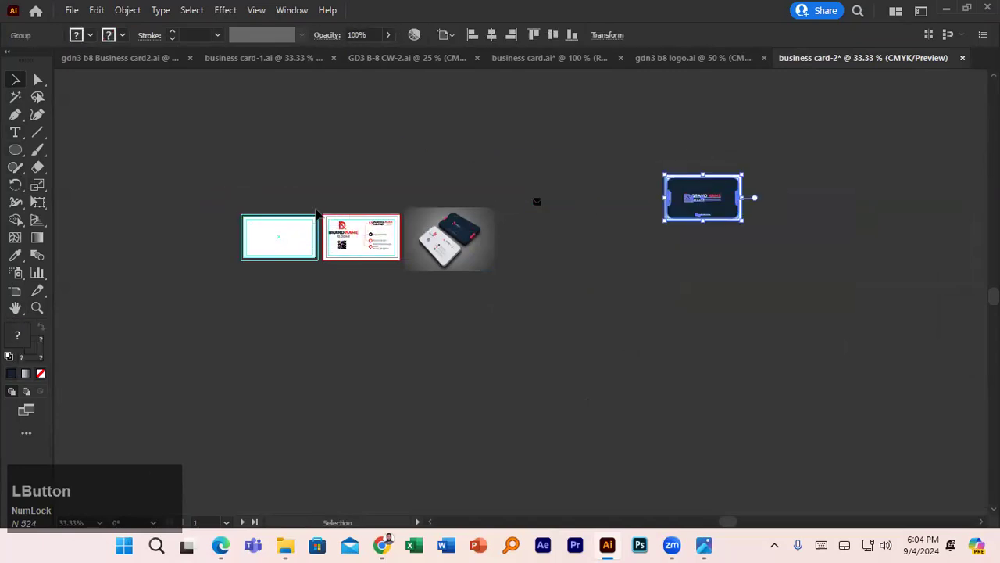
- Select all of the white card's objects and group them
{"action": "left_click_drag", "start_coordinate": [323, 209], "coordinate": [795, 197]}
{"action": "key", "text": "ctrl+g"}
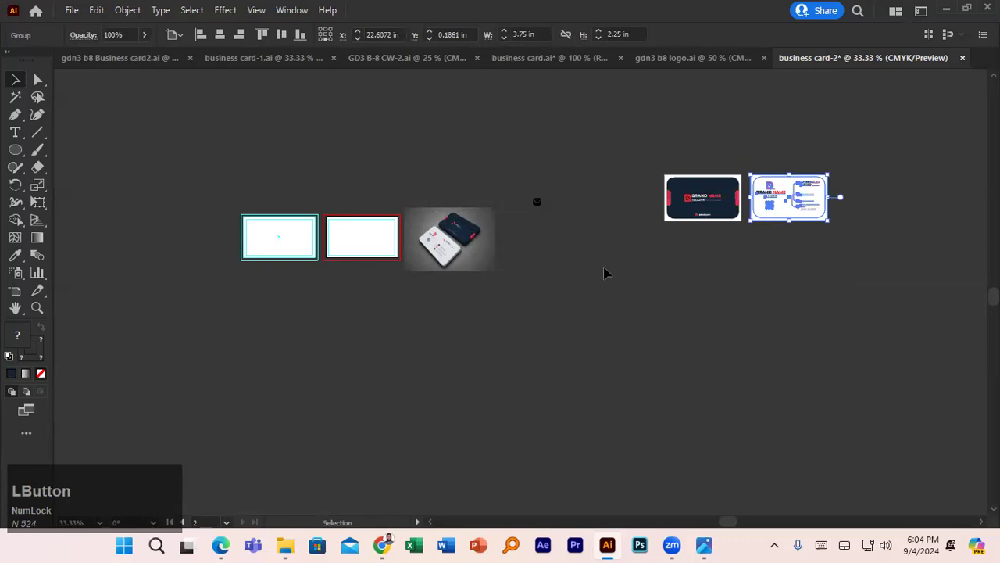
{"action": "left_click", "coordinate": [602, 274]}
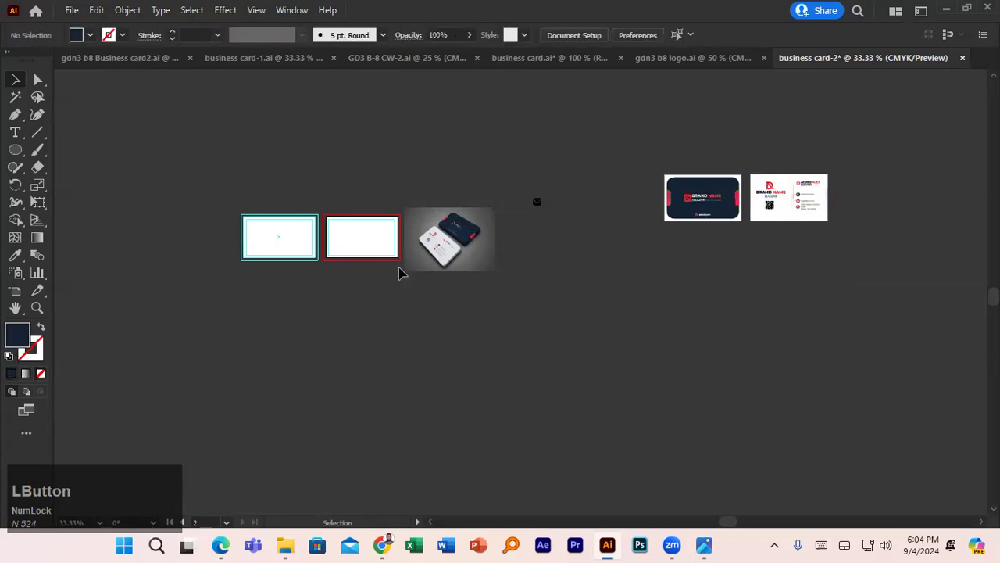
- Scale the ring's inner circle down around its centre
{"action": "left_click_drag", "start_coordinate": [266, 185], "coordinate": [527, 141]}
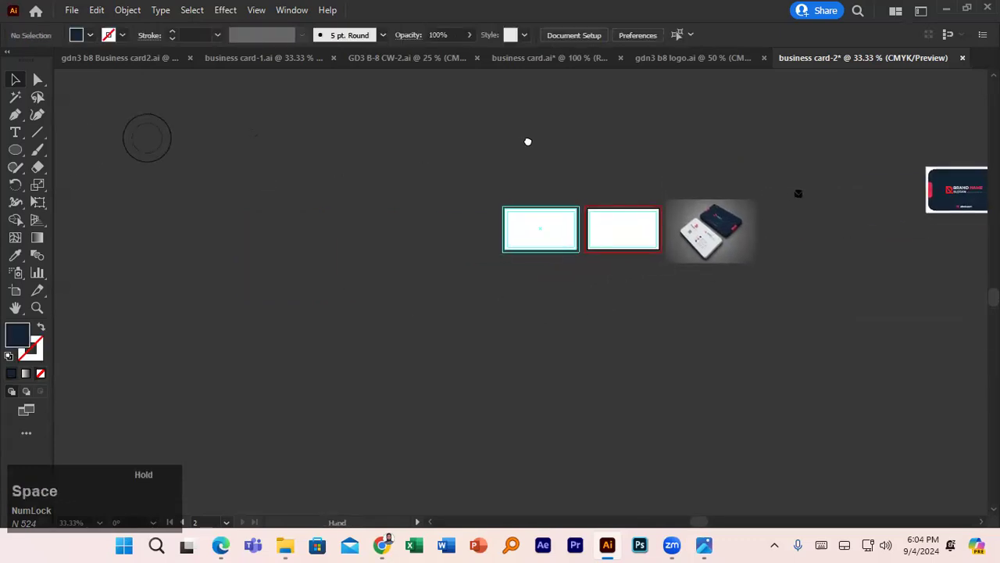
{"action": "scroll", "coordinate": [397, 348], "scroll_direction": "up", "scroll_amount": 2}
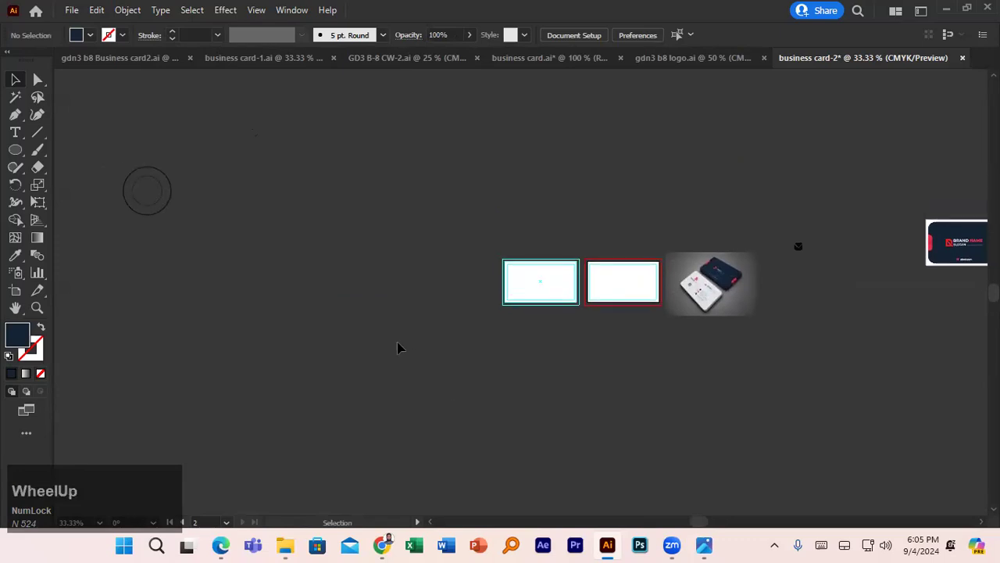
{"action": "left_click_drag", "start_coordinate": [254, 270], "coordinate": [472, 227]}
{"action": "left_click", "coordinate": [407, 227]}
{"action": "scroll", "coordinate": [407, 227], "scroll_direction": "up", "scroll_amount": 2}
{"action": "left_click_drag", "start_coordinate": [380, 146], "coordinate": [380, 263]}
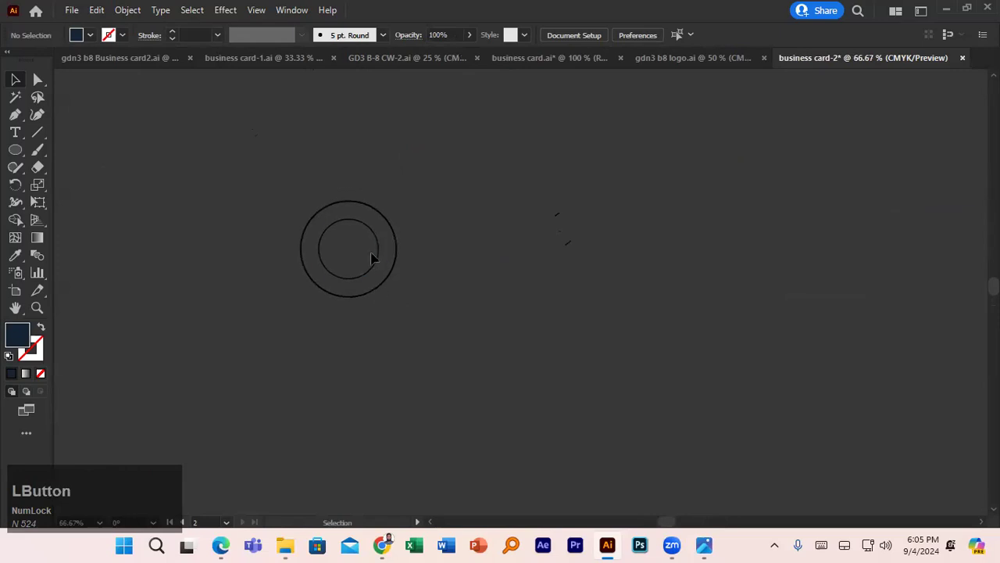
{"action": "left_click", "coordinate": [380, 263]}
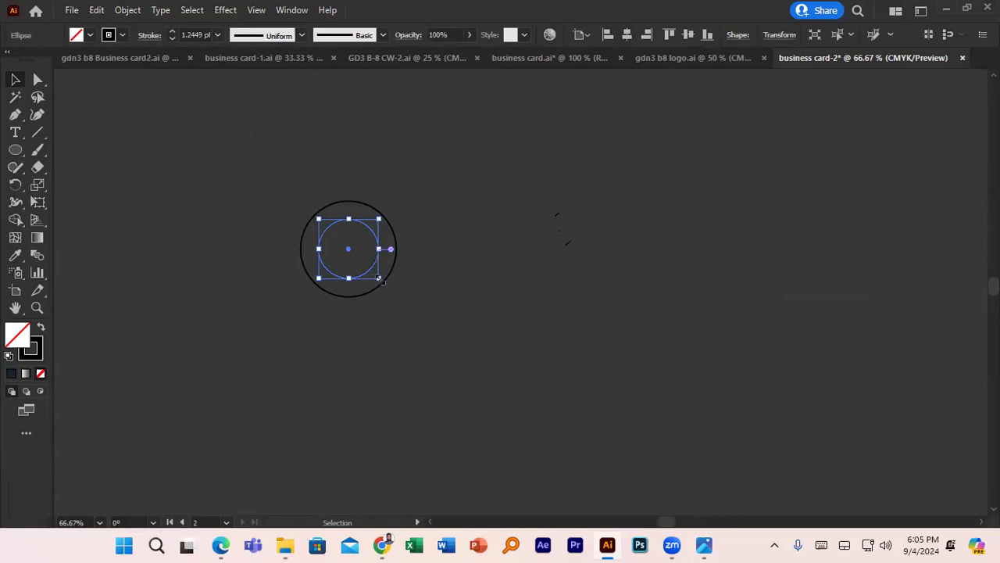
{"action": "left_click_drag", "start_coordinate": [380, 280], "coordinate": [375, 275]}
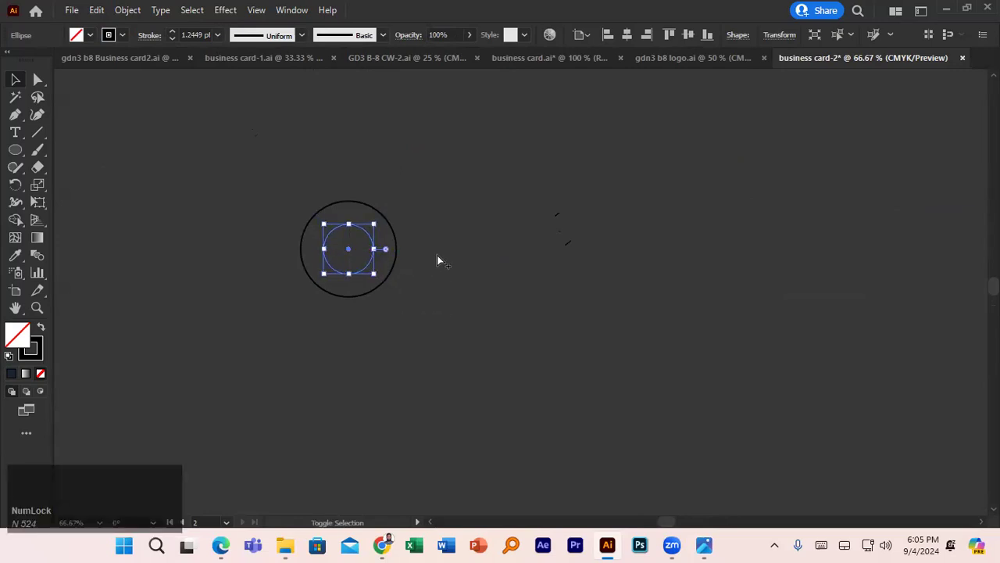
{"action": "left_click", "coordinate": [429, 261]}
- Alt-drag an overlapping copy of both circles to the right
{"action": "left_click_drag", "start_coordinate": [352, 198], "coordinate": [371, 233]}
{"action": "left_click_drag", "start_coordinate": [388, 266], "coordinate": [391, 266]}
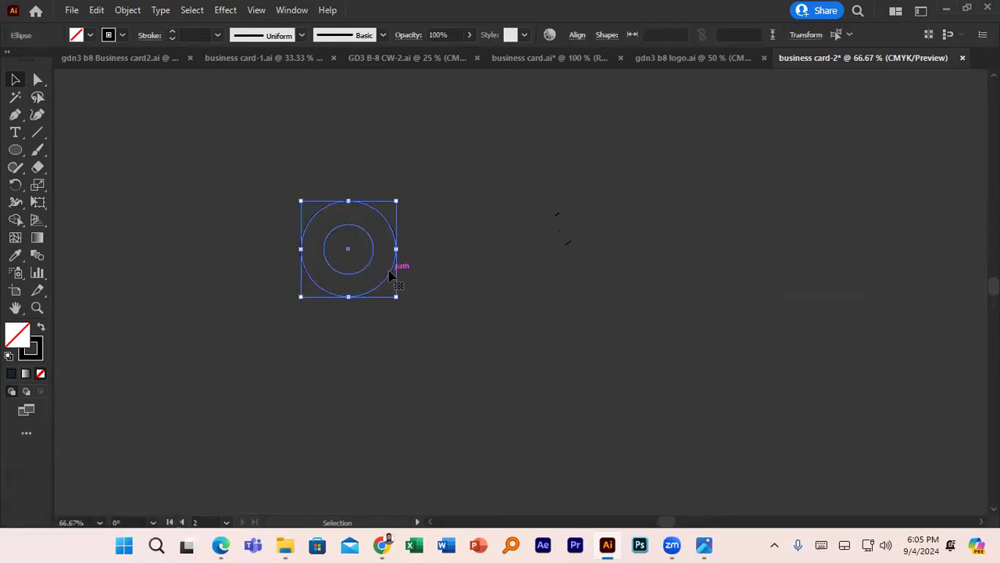
{"action": "left_click_drag", "start_coordinate": [392, 275], "coordinate": [466, 273]}
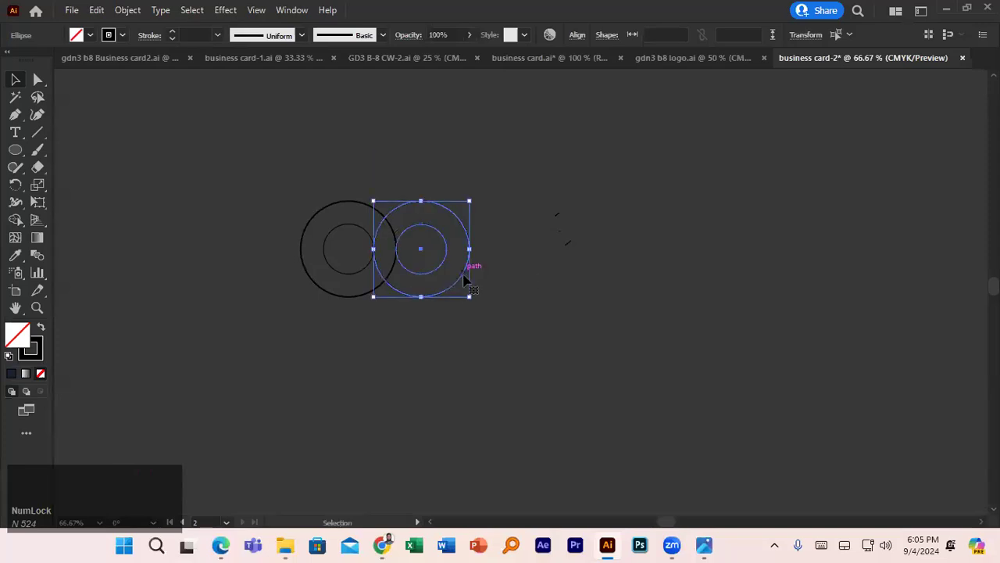
{"action": "left_click", "coordinate": [406, 339]}
{"action": "left_click", "coordinate": [36, 132]}
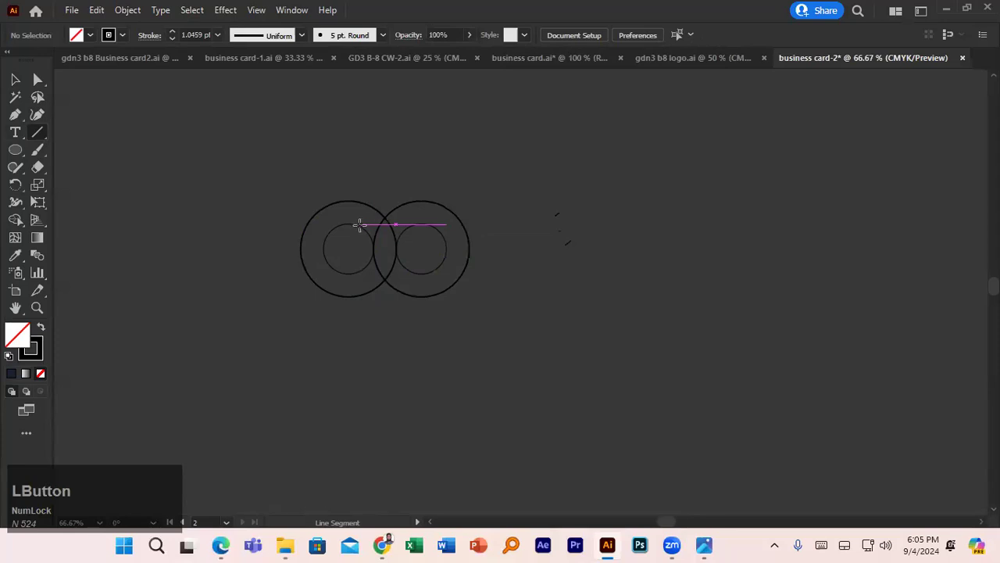
- Delete the stray tiny lines and draw a diagonal from the upper crossing to the left inner circle
{"action": "left_click", "coordinate": [361, 227]}
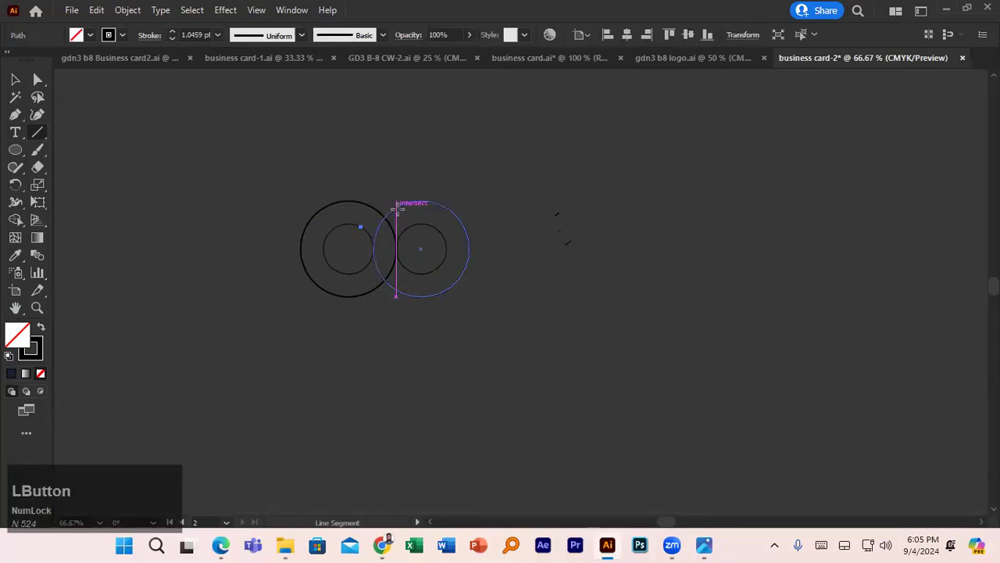
{"action": "key", "text": "v"}
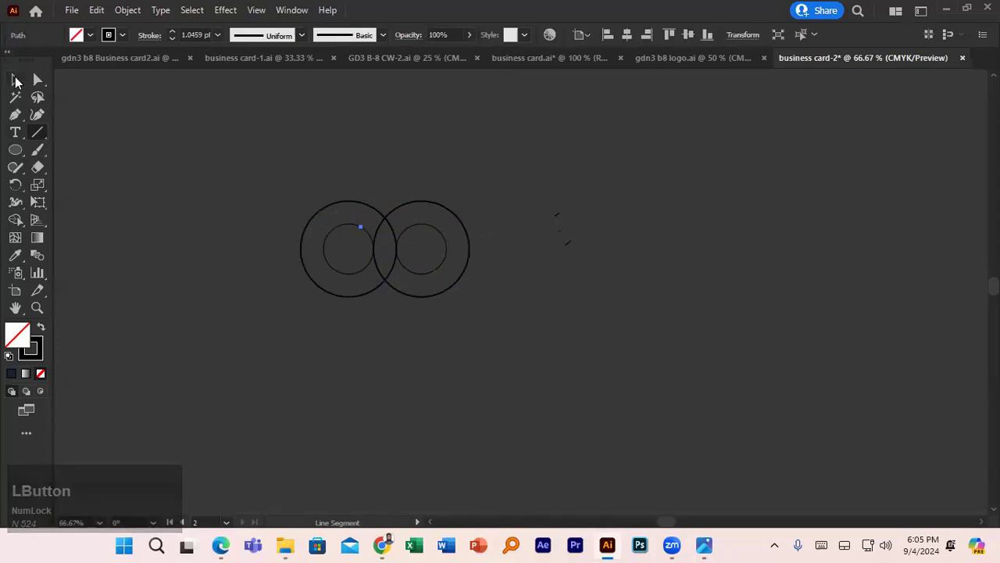
{"action": "key", "text": "Delete"}
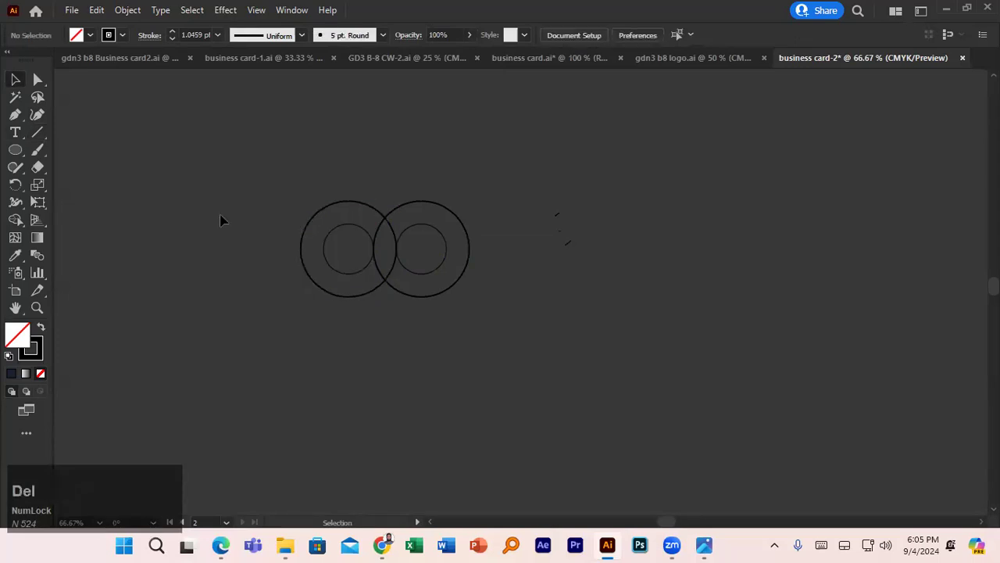
{"action": "left_click", "coordinate": [36, 133]}
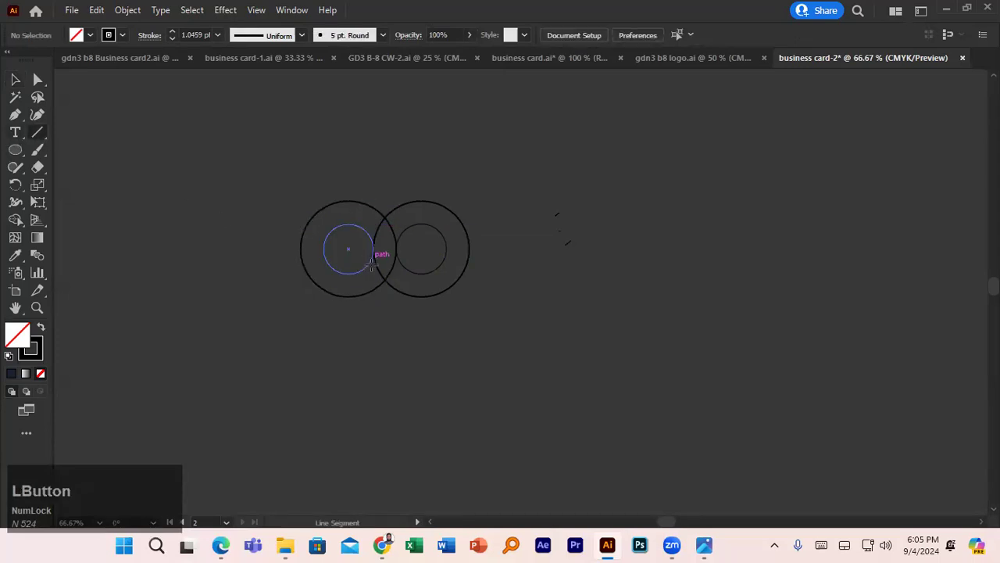
{"action": "scroll", "coordinate": [375, 249], "scroll_direction": "up", "scroll_amount": 3}
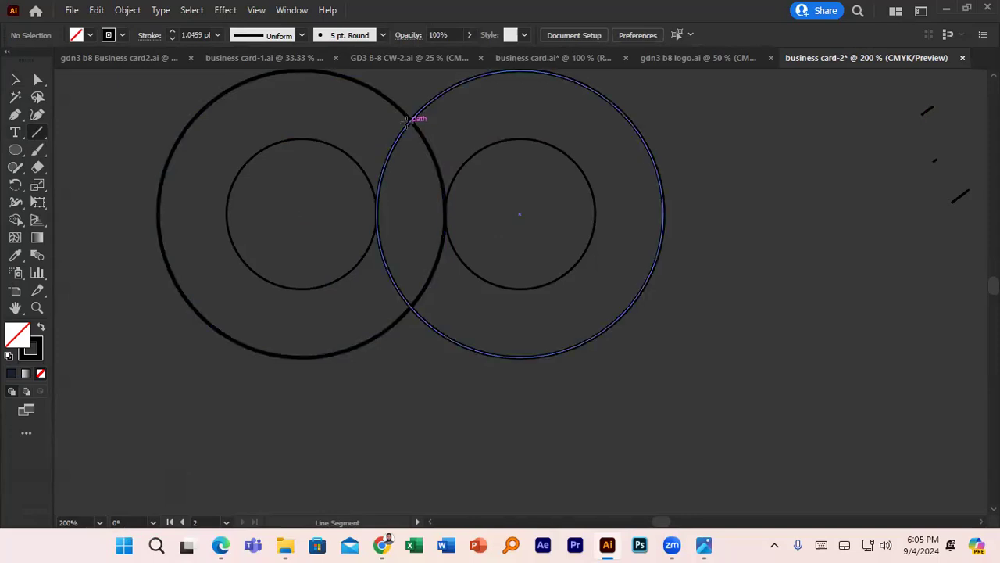
{"action": "left_click", "coordinate": [406, 125]}
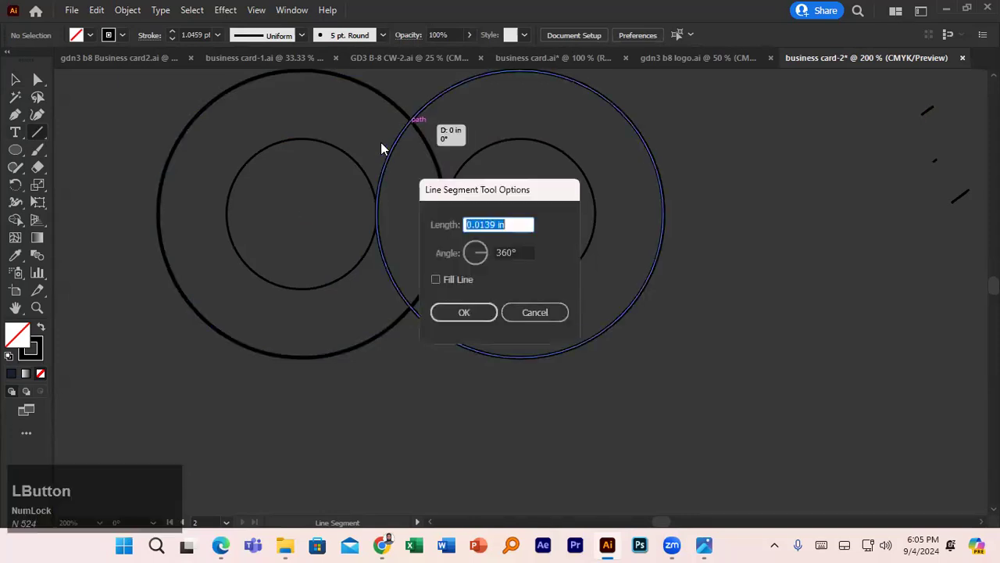
{"action": "left_click", "coordinate": [462, 312]}
{"action": "key", "text": "Delete"}
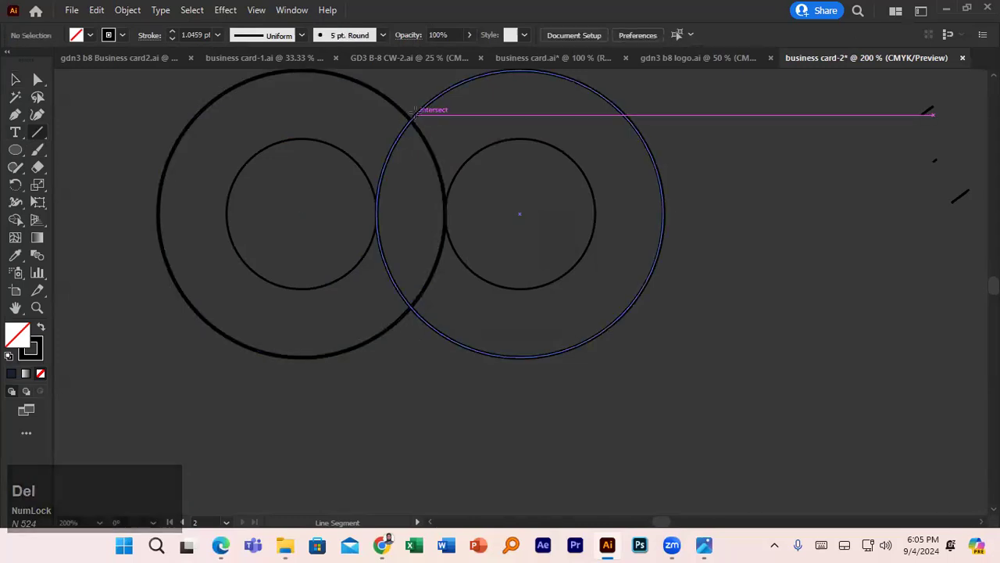
{"action": "left_click_drag", "start_coordinate": [416, 115], "coordinate": [359, 164]}
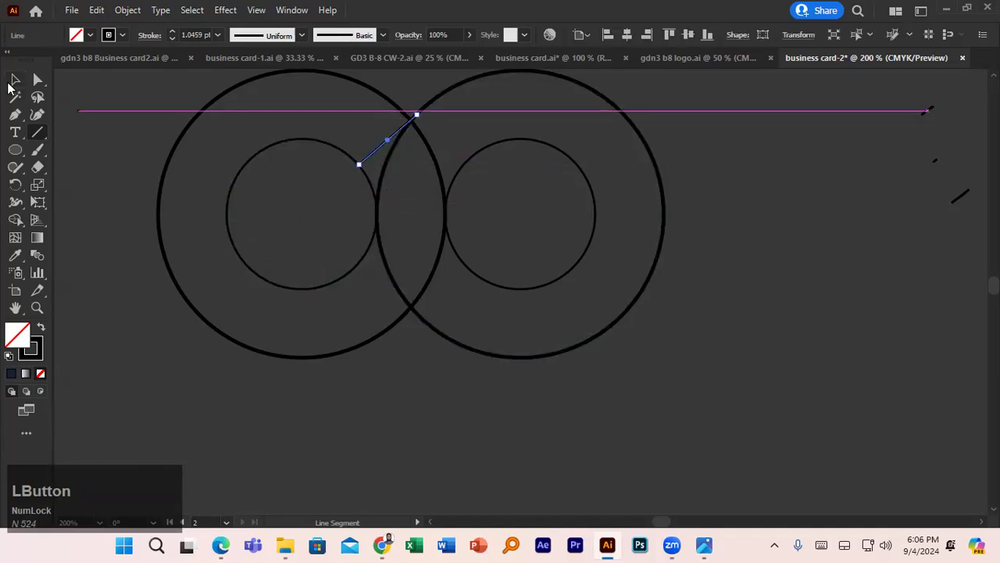
{"action": "key", "text": "v"}
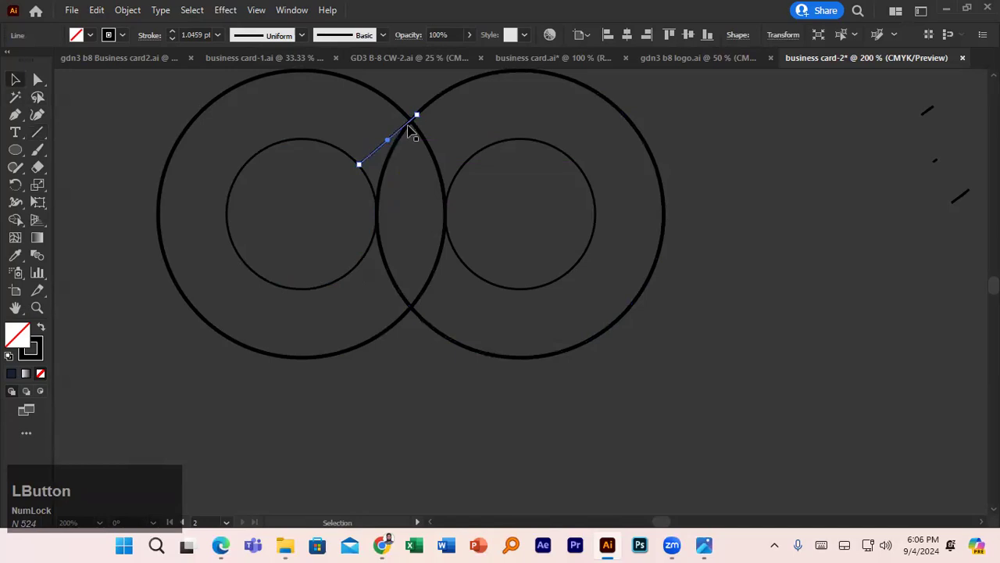
- Extend the diagonal line's lower end into the left inner circle
{"action": "left_click_drag", "start_coordinate": [406, 132], "coordinate": [425, 111]}
{"action": "left_click_drag", "start_coordinate": [377, 148], "coordinate": [361, 168]}
{"action": "left_click_drag", "start_coordinate": [430, 117], "coordinate": [436, 98]}
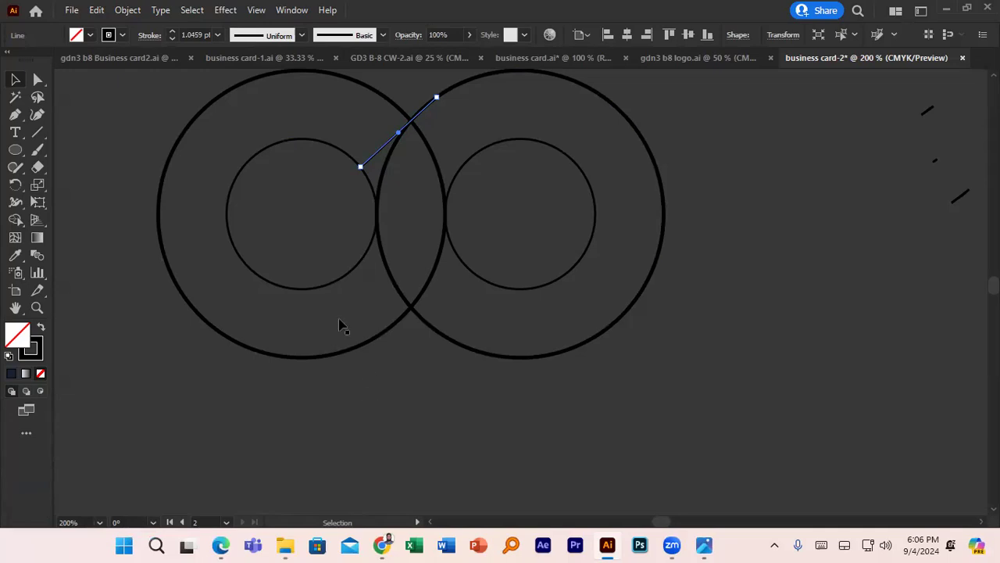
{"action": "left_click_drag", "start_coordinate": [360, 167], "coordinate": [330, 182]}
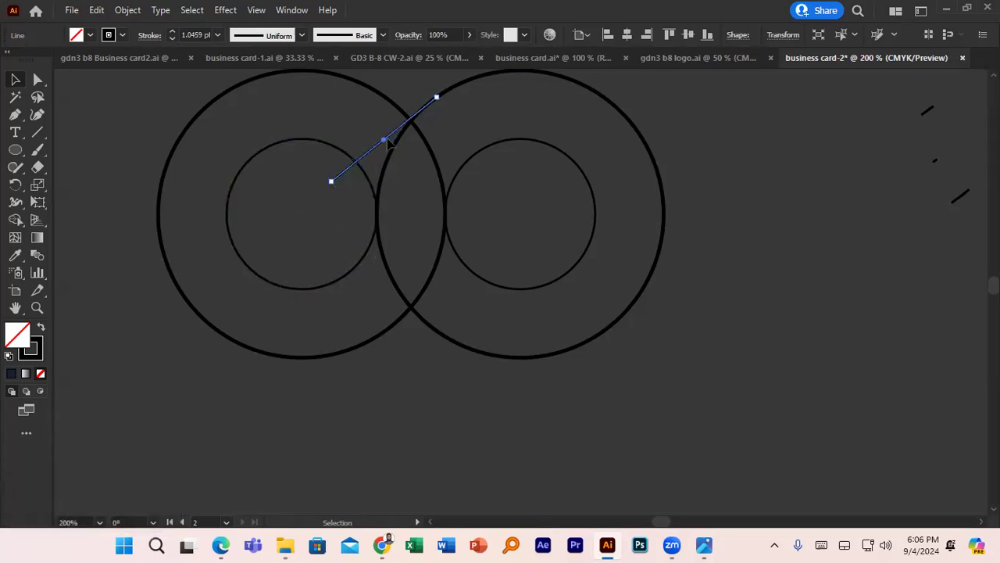
- Move the diagonal line back to the upper crossing and adjust its upper end
{"action": "left_click_drag", "start_coordinate": [398, 137], "coordinate": [441, 290]}
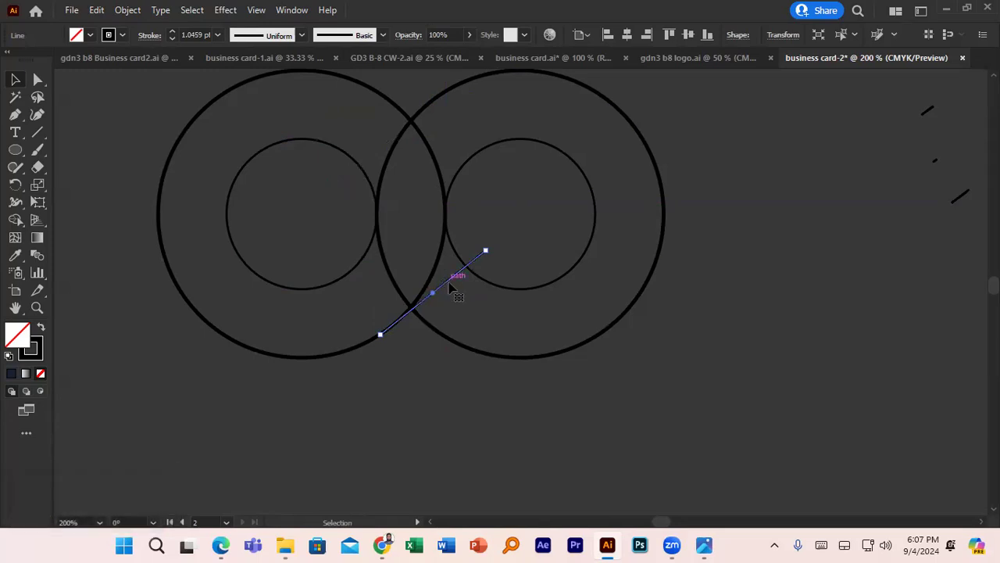
{"action": "left_click_drag", "start_coordinate": [457, 280], "coordinate": [405, 127]}
{"action": "left_click_drag", "start_coordinate": [405, 127], "coordinate": [401, 133]}
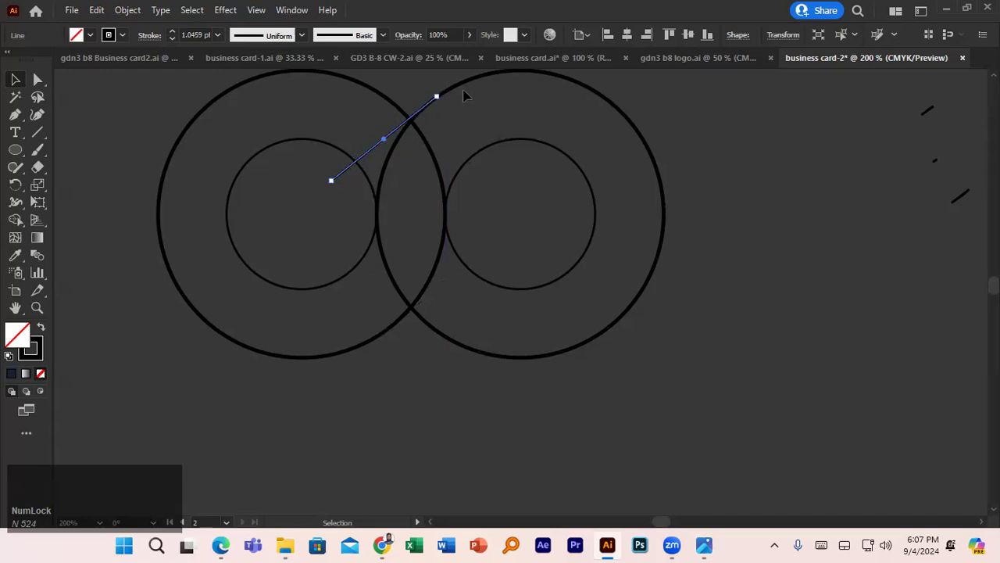
{"action": "left_click", "coordinate": [432, 104]}
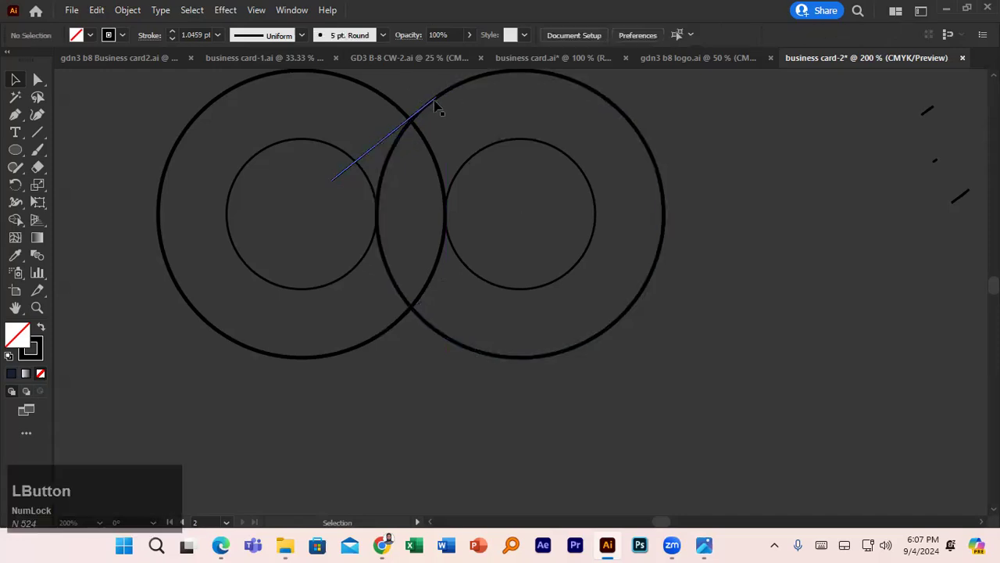
{"action": "left_click", "coordinate": [436, 103]}
{"action": "left_click_drag", "start_coordinate": [438, 98], "coordinate": [436, 97]}
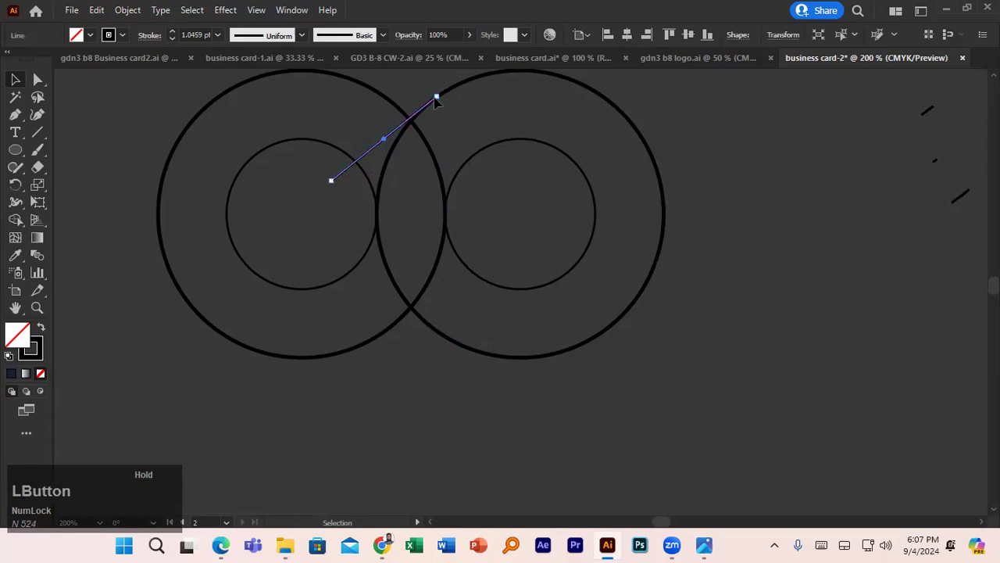
{"action": "left_click", "coordinate": [411, 326]}
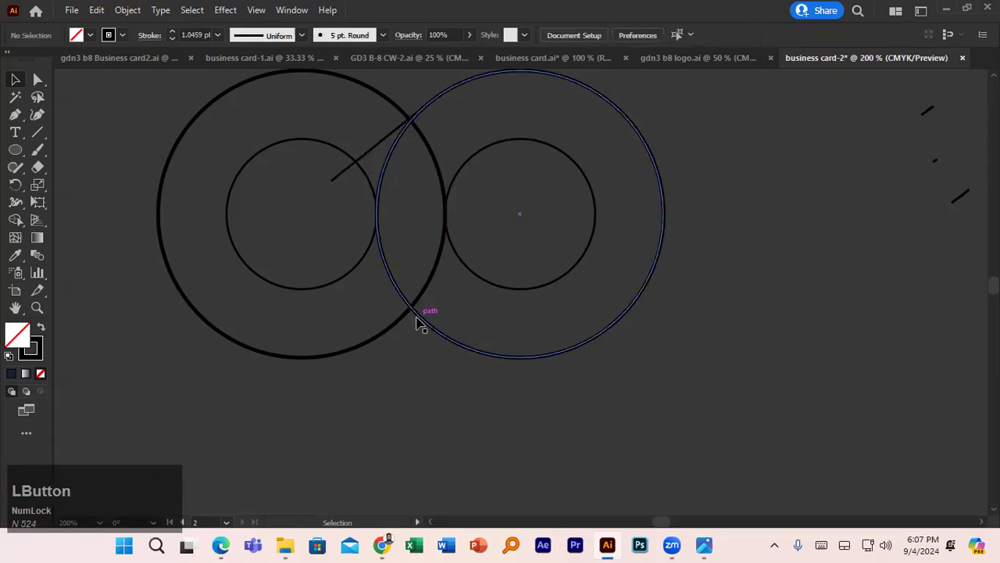
- Copy the diagonal line down to the lower crossing, then select everything and choose Shape Builder
{"action": "left_click_drag", "start_coordinate": [386, 138], "coordinate": [435, 294]}
{"action": "key", "text": "ctrl+z"}
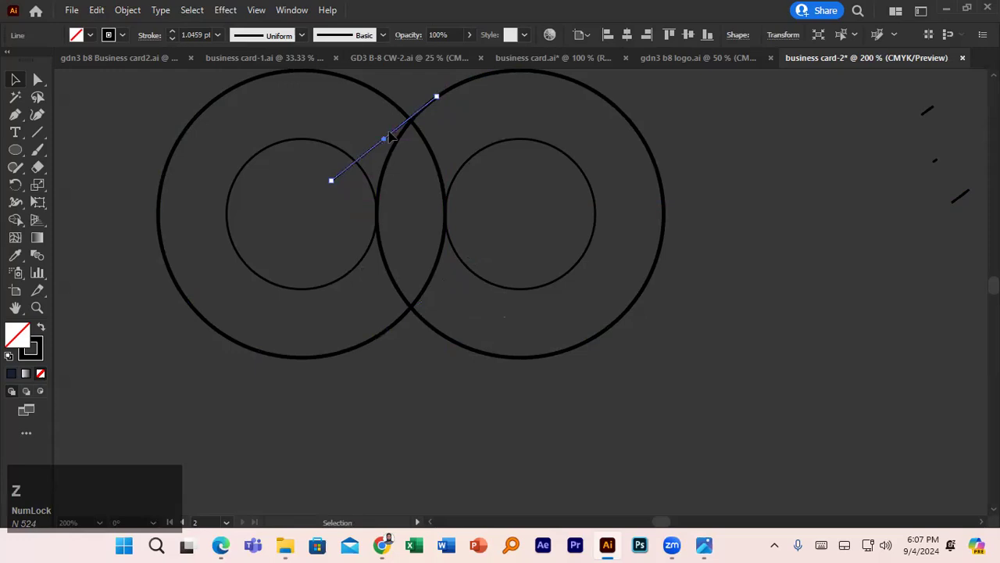
{"action": "left_click_drag", "start_coordinate": [395, 140], "coordinate": [442, 290]}
{"action": "left_click", "coordinate": [407, 384]}
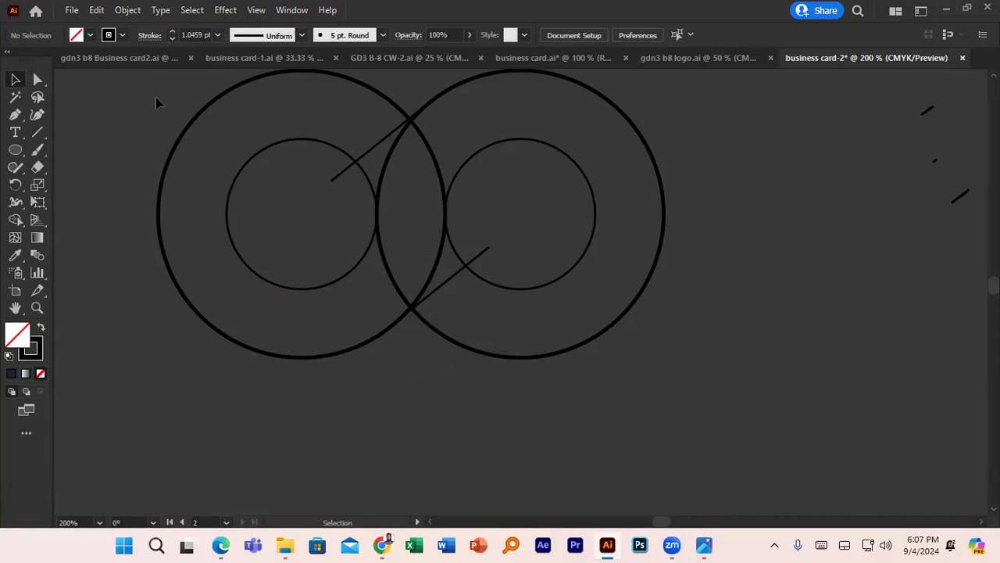
{"action": "left_click", "coordinate": [549, 356]}
{"action": "left_click", "coordinate": [16, 220]}
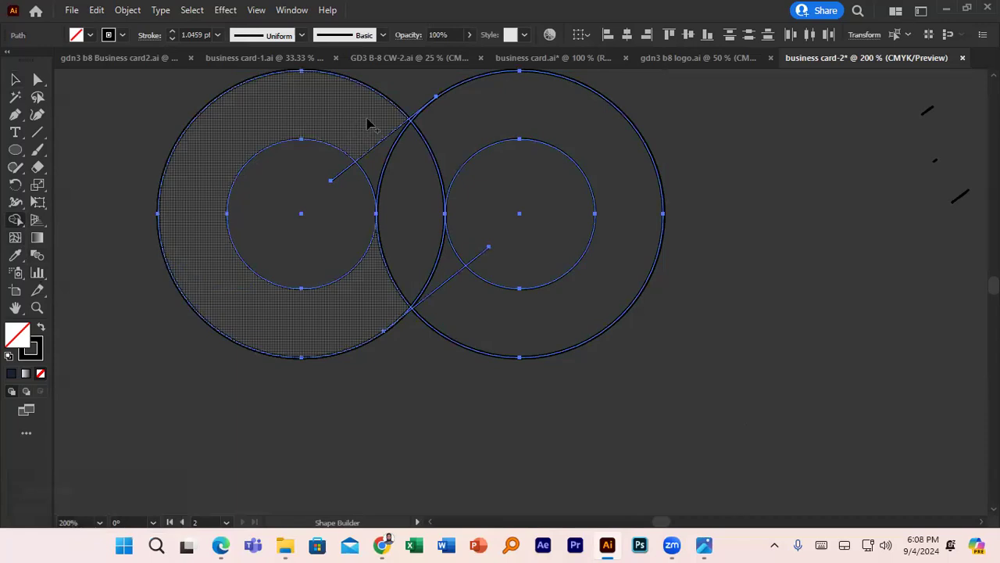
{"action": "left_click", "coordinate": [91, 35]}
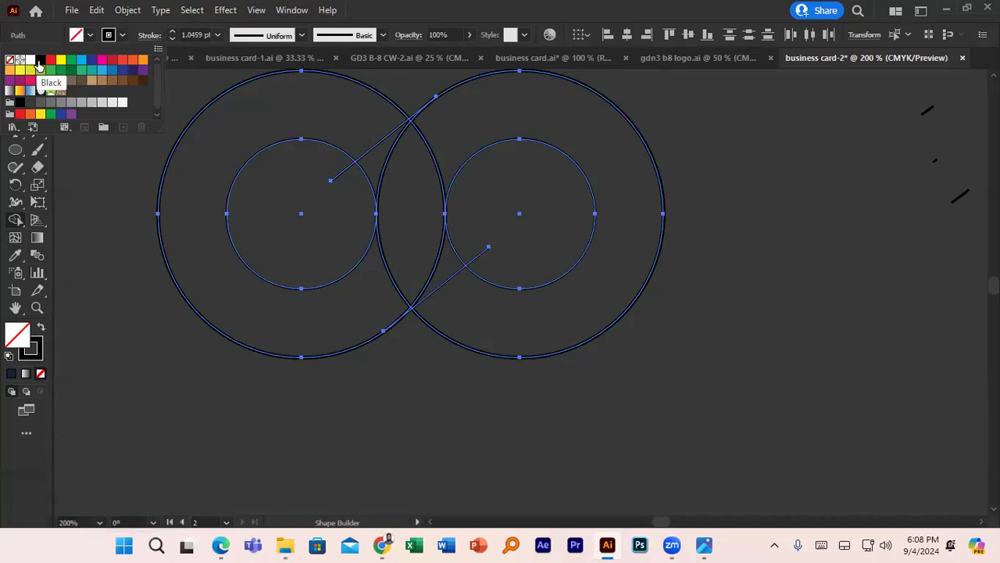
{"action": "left_click", "coordinate": [39, 64]}
{"action": "left_click", "coordinate": [123, 36]}
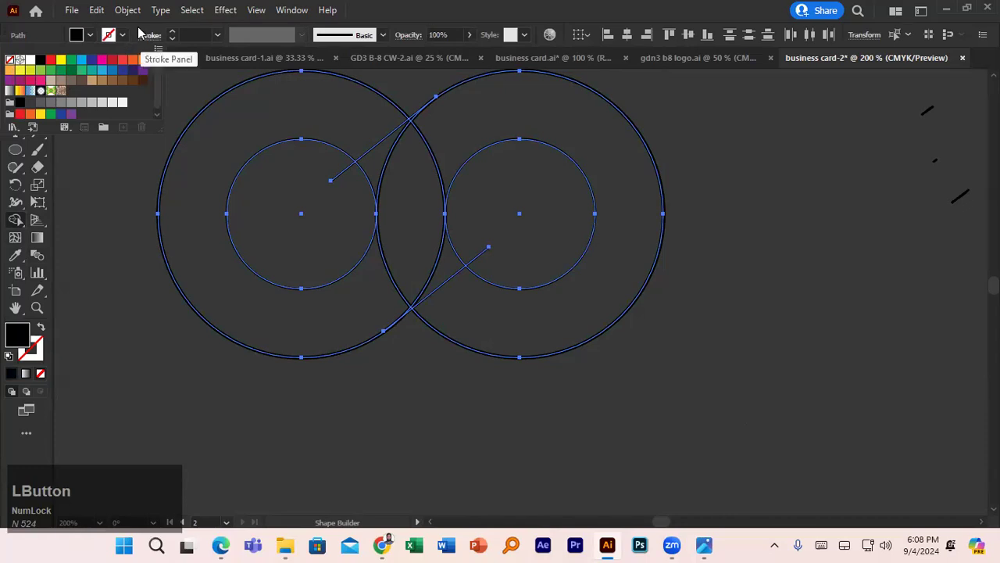
{"action": "left_click", "coordinate": [7, 61]}
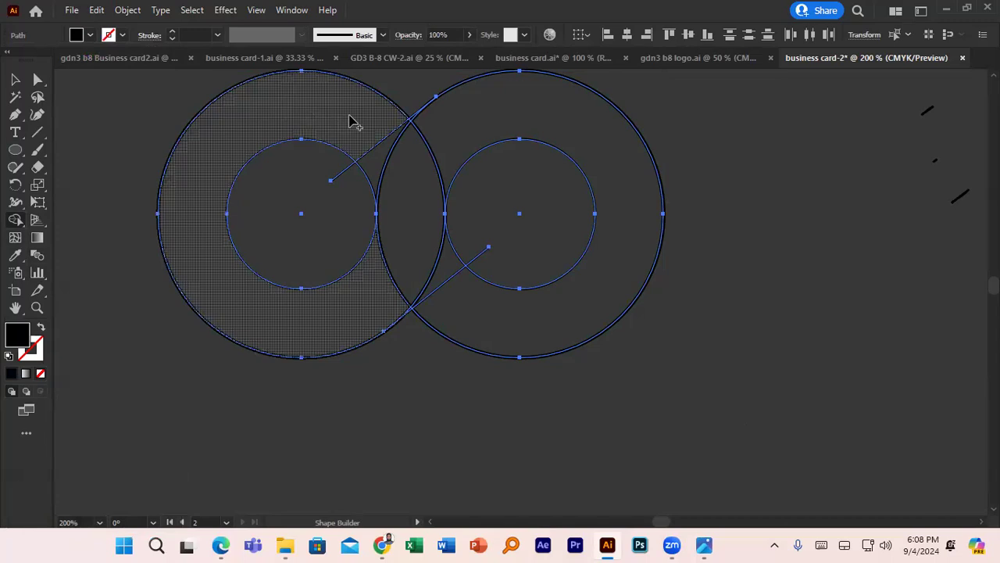
{"action": "mouse_move", "coordinate": [339, 117]}
{"action": "left_mouse_down"}
{"action": "mouse_move", "coordinate": [266, 114]}
{"action": "mouse_move", "coordinate": [200, 166]}
{"action": "mouse_move", "coordinate": [201, 261]}
{"action": "mouse_move", "coordinate": [244, 304]}
{"action": "mouse_move", "coordinate": [300, 322]}
{"action": "left_mouse_up"}
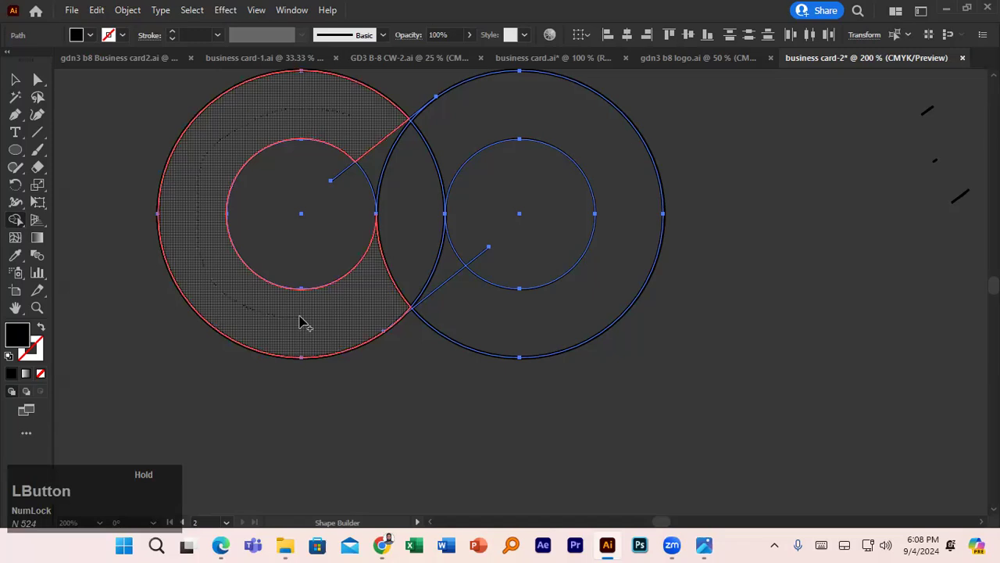
{"action": "mouse_move", "coordinate": [305, 322]}
{"action": "left_mouse_down"}
{"action": "mouse_move", "coordinate": [428, 273]}
{"action": "mouse_move", "coordinate": [481, 240]}
{"action": "left_mouse_up"}
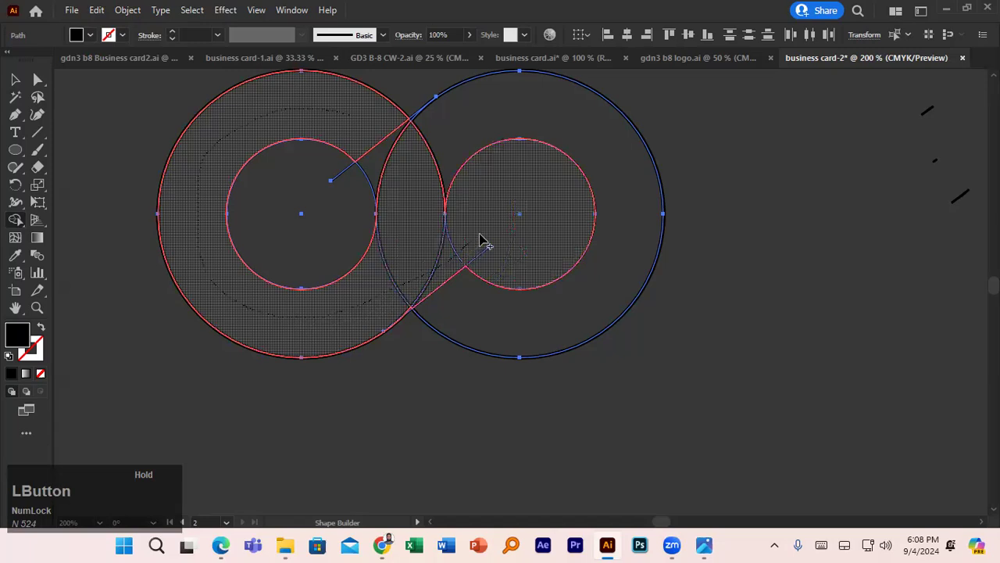
{"action": "left_click_drag", "start_coordinate": [480, 238], "coordinate": [480, 240]}
{"action": "key", "text": "ctrl+z"}
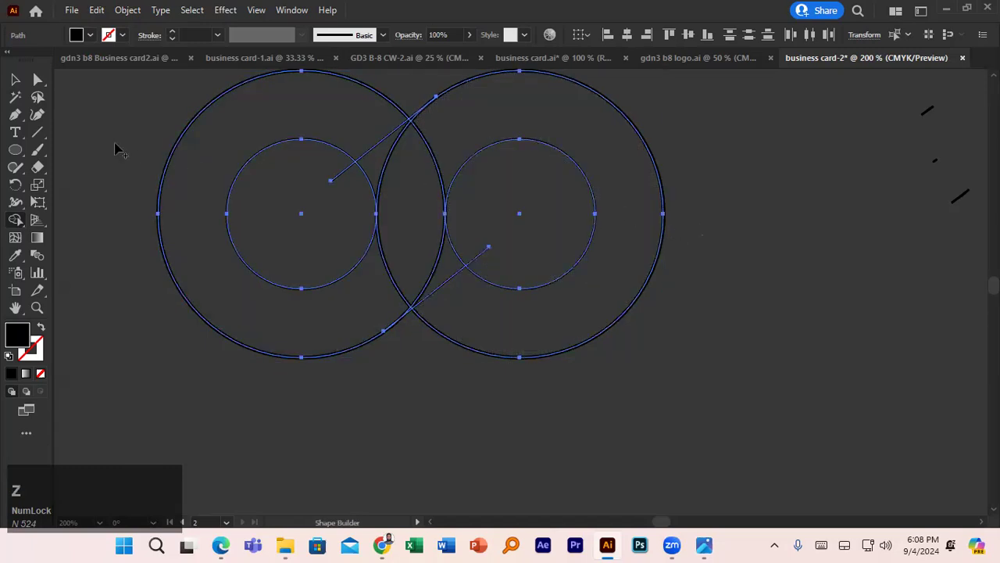
{"action": "left_click", "coordinate": [15, 79]}
{"action": "left_click", "coordinate": [298, 416]}
- Copy the lower diagonal line and fit its ends toward the left inner circle
{"action": "left_click", "coordinate": [442, 290]}
{"action": "left_click_drag", "start_coordinate": [442, 290], "coordinate": [397, 233]}
{"action": "left_click_drag", "start_coordinate": [446, 193], "coordinate": [475, 156]}
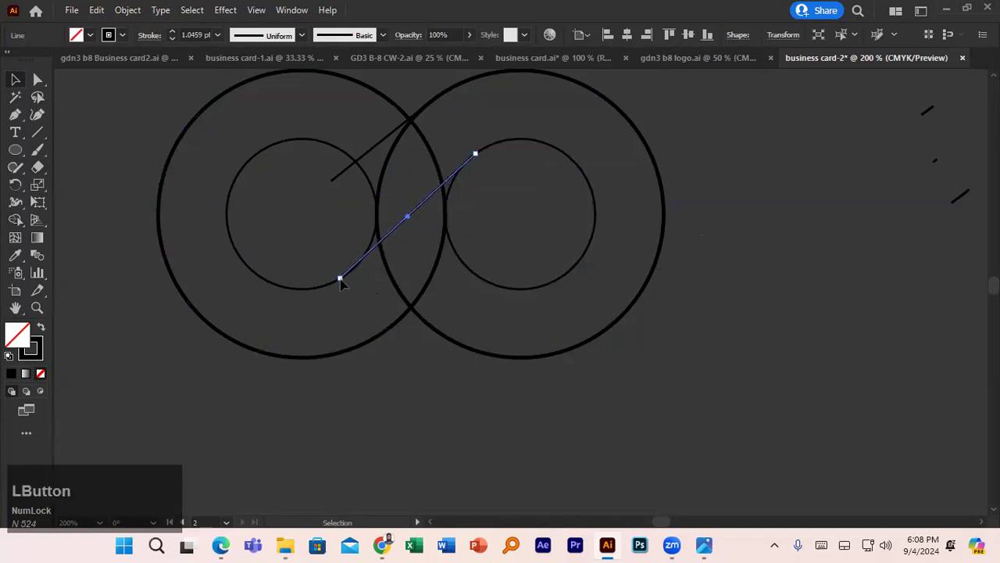
{"action": "left_click_drag", "start_coordinate": [340, 282], "coordinate": [341, 279]}
{"action": "left_click_drag", "start_coordinate": [398, 232], "coordinate": [407, 253]}
{"action": "key", "text": "ctrl+z"}
- Copy the upper diagonal down-right as the third parallel line, then marquee-select all circles and lines
{"action": "left_click", "coordinate": [373, 158]}
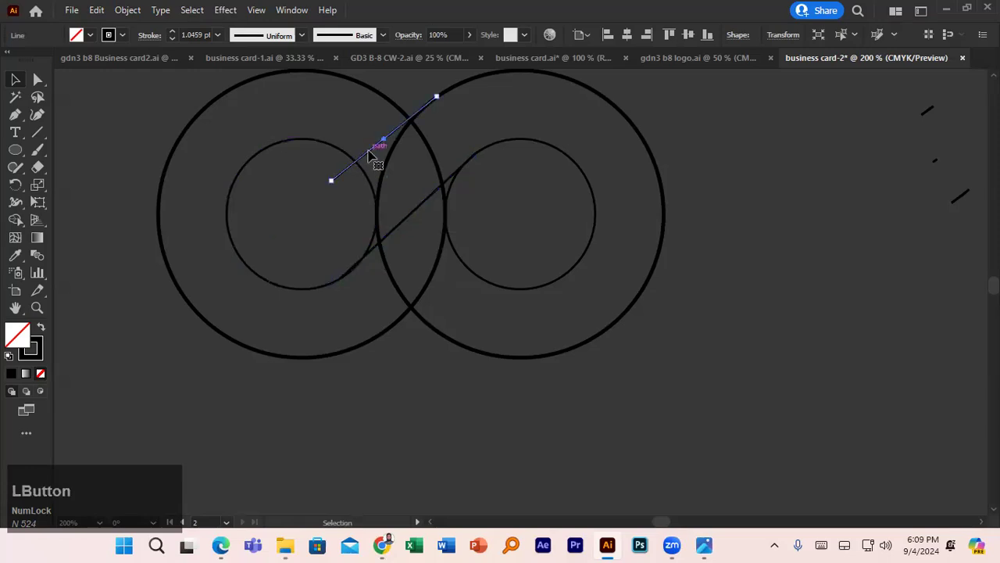
{"action": "left_click_drag", "start_coordinate": [369, 157], "coordinate": [411, 247]}
{"action": "key", "text": "ctrl+z"}
{"action": "left_click_drag", "start_coordinate": [374, 158], "coordinate": [418, 312]}
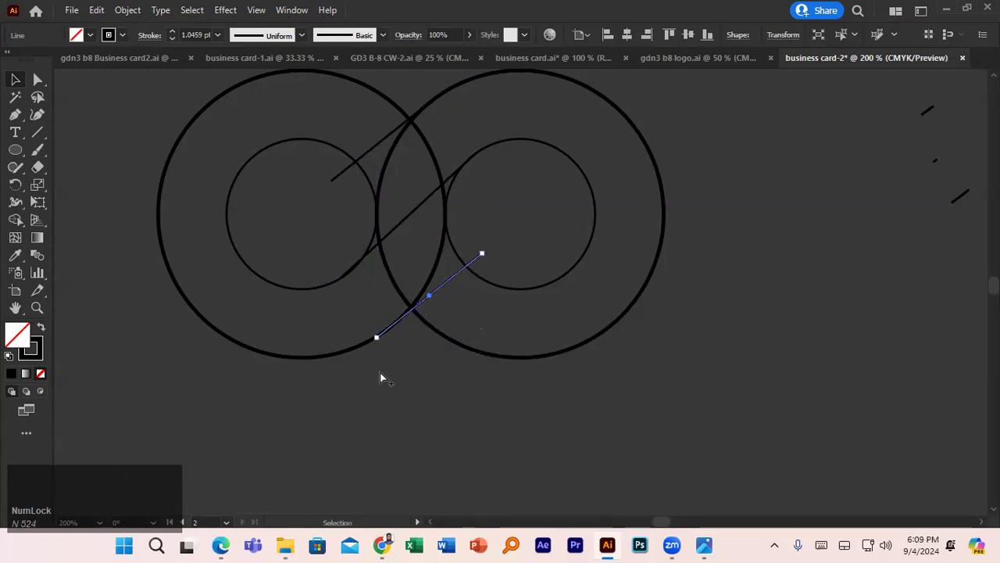
{"action": "left_click", "coordinate": [381, 372]}
{"action": "left_click_drag", "start_coordinate": [170, 82], "coordinate": [582, 367]}
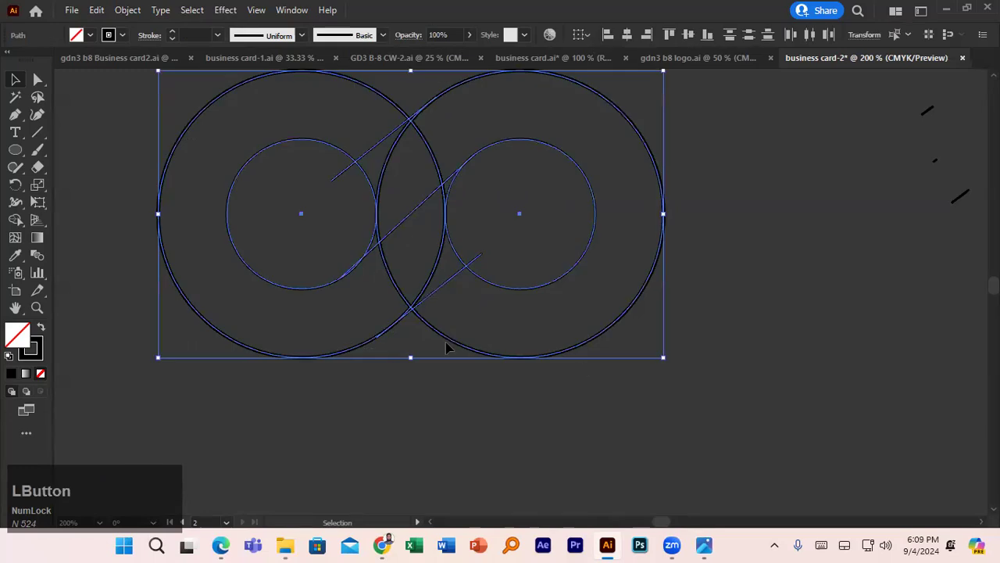
{"action": "left_click", "coordinate": [14, 223]}
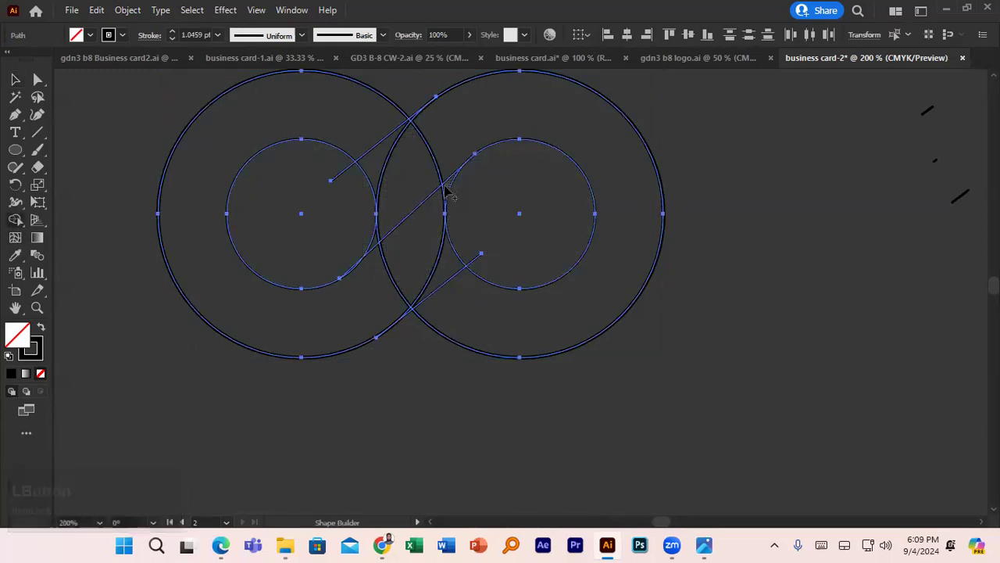
{"action": "mouse_move", "coordinate": [328, 130]}
{"action": "left_mouse_down"}
{"action": "mouse_move", "coordinate": [182, 223]}
{"action": "mouse_move", "coordinate": [217, 310]}
{"action": "mouse_move", "coordinate": [281, 326]}
{"action": "mouse_move", "coordinate": [342, 314]}
{"action": "mouse_move", "coordinate": [488, 242]}
{"action": "left_mouse_up"}
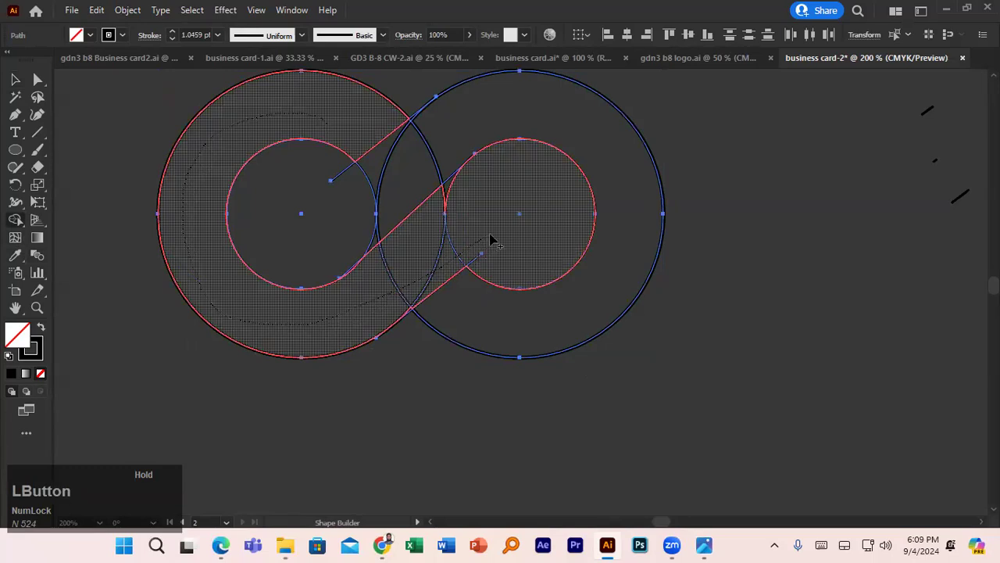
{"action": "left_click_drag", "start_coordinate": [491, 238], "coordinate": [491, 238]}
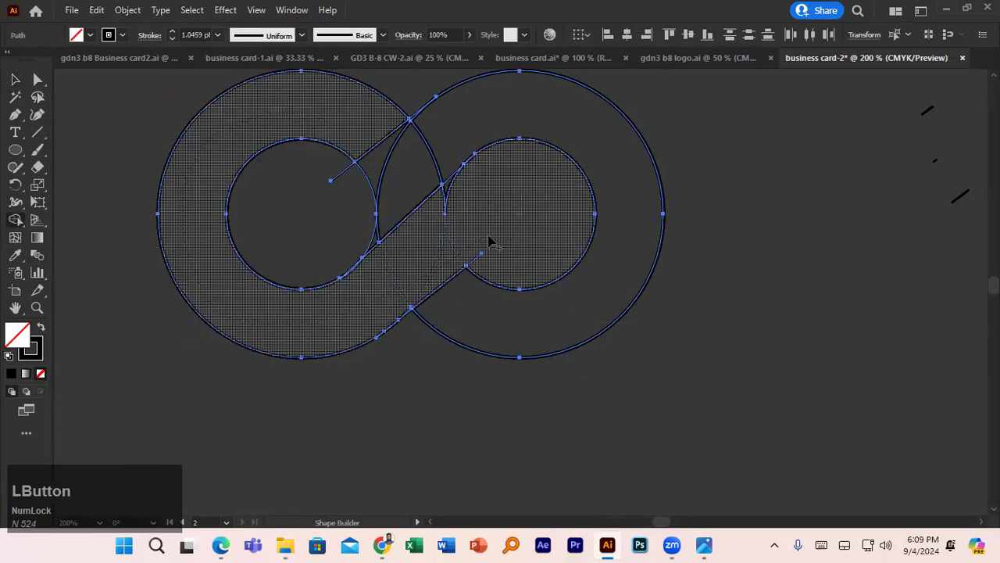
{"action": "mouse_move", "coordinate": [453, 189]}
{"action": "left_mouse_down"}
{"action": "mouse_move", "coordinate": [443, 189]}
{"action": "mouse_move", "coordinate": [450, 215]}
{"action": "left_mouse_up"}
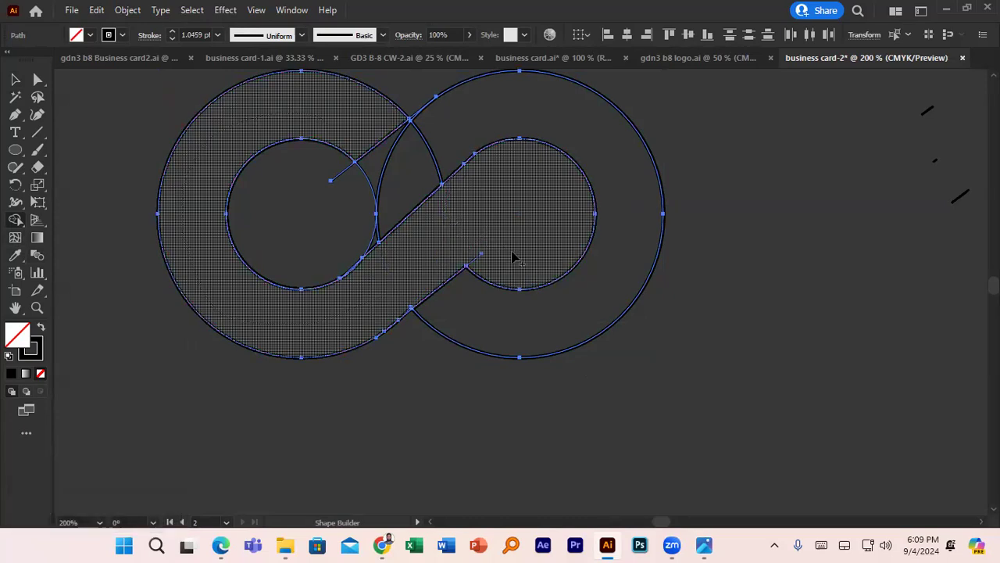
{"action": "mouse_move", "coordinate": [459, 314]}
{"action": "left_mouse_down"}
{"action": "mouse_move", "coordinate": [532, 318]}
{"action": "mouse_move", "coordinate": [590, 312]}
{"action": "left_mouse_up"}
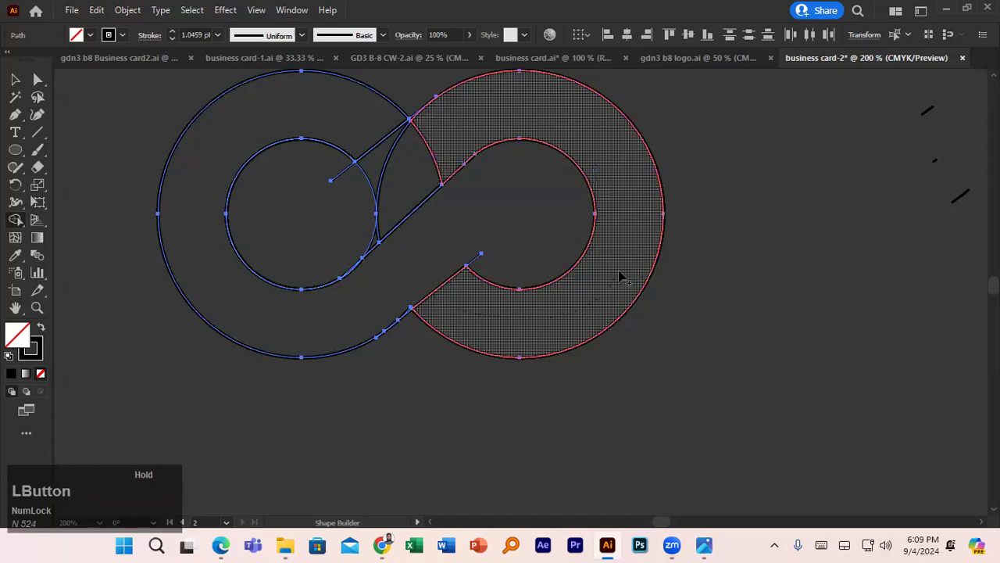
{"action": "left_click_drag", "start_coordinate": [621, 274], "coordinate": [619, 273]}
{"action": "key", "text": "ctrl+z"}
{"action": "key", "text": "ctrl+z"}
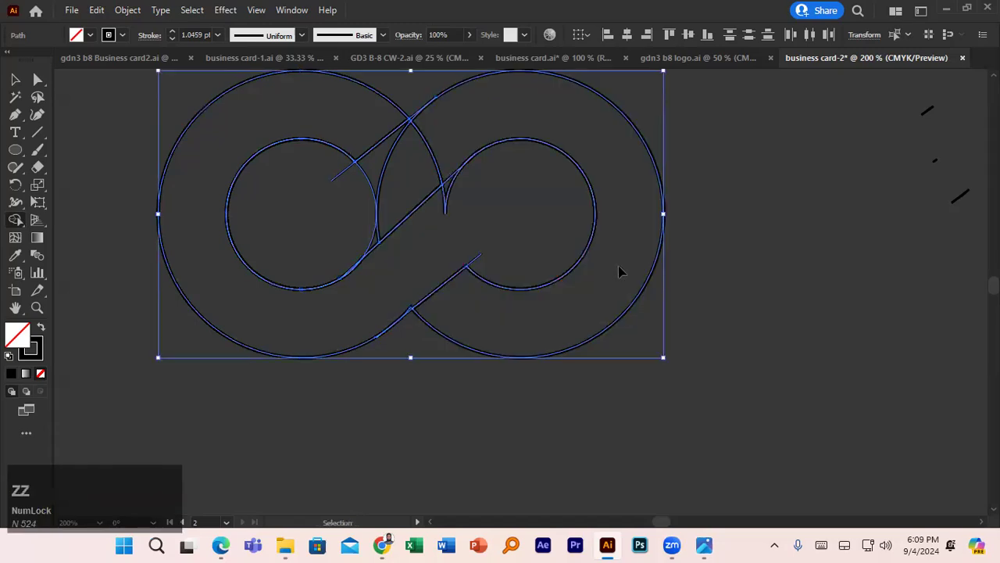
{"action": "left_click", "coordinate": [90, 35]}
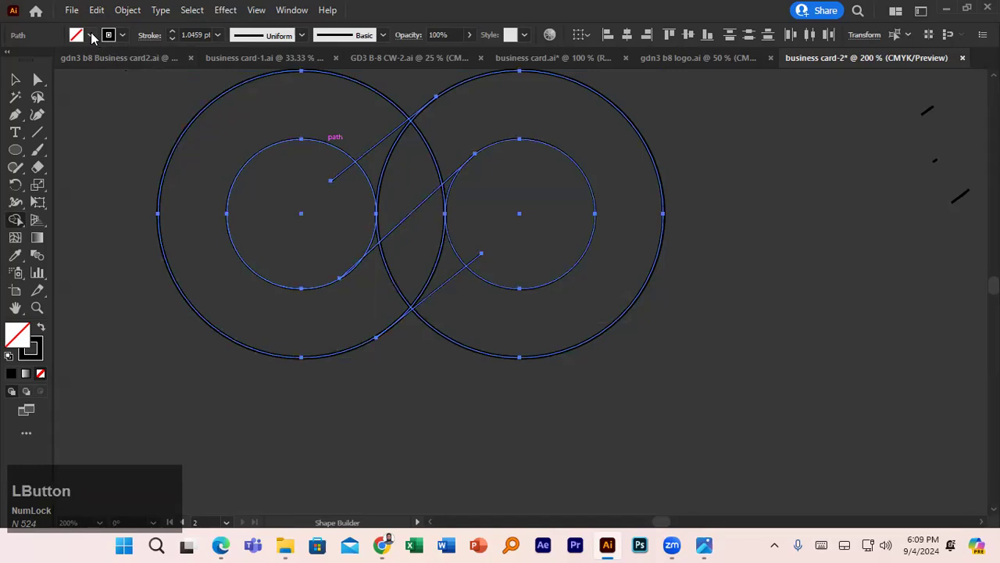
- Set black fill and no stroke, then Shape Builder-merge both ring bands and the left inner overlap
{"action": "left_click", "coordinate": [40, 59]}
{"action": "left_click", "coordinate": [122, 36]}
{"action": "left_click", "coordinate": [9, 61]}
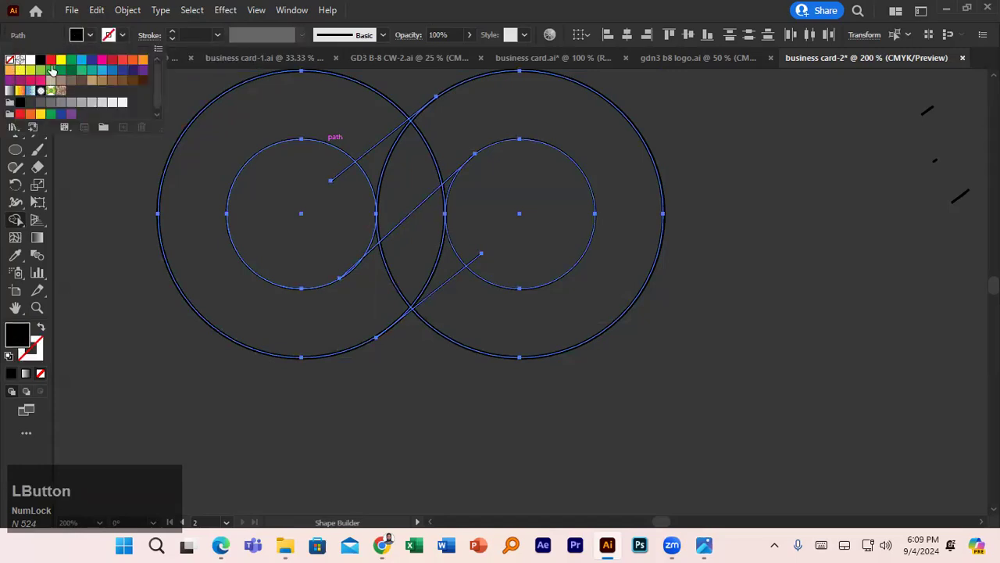
{"action": "mouse_move", "coordinate": [334, 107]}
{"action": "left_mouse_down"}
{"action": "mouse_move", "coordinate": [247, 108]}
{"action": "mouse_move", "coordinate": [204, 143]}
{"action": "mouse_move", "coordinate": [192, 195]}
{"action": "mouse_move", "coordinate": [219, 269]}
{"action": "mouse_move", "coordinate": [287, 304]}
{"action": "mouse_move", "coordinate": [389, 302]}
{"action": "mouse_move", "coordinate": [440, 240]}
{"action": "mouse_move", "coordinate": [448, 193]}
{"action": "mouse_move", "coordinate": [441, 246]}
{"action": "mouse_move", "coordinate": [453, 224]}
{"action": "left_mouse_up"}
{"action": "mouse_move", "coordinate": [536, 322]}
{"action": "left_mouse_down"}
{"action": "mouse_move", "coordinate": [638, 242]}
{"action": "mouse_move", "coordinate": [634, 178]}
{"action": "mouse_move", "coordinate": [596, 140]}
{"action": "mouse_move", "coordinate": [543, 121]}
{"action": "mouse_move", "coordinate": [463, 130]}
{"action": "left_mouse_up"}
{"action": "mouse_move", "coordinate": [418, 156]}
{"action": "left_mouse_down"}
{"action": "mouse_move", "coordinate": [357, 203]}
{"action": "mouse_move", "coordinate": [377, 238]}
{"action": "mouse_move", "coordinate": [368, 234]}
{"action": "left_mouse_up"}
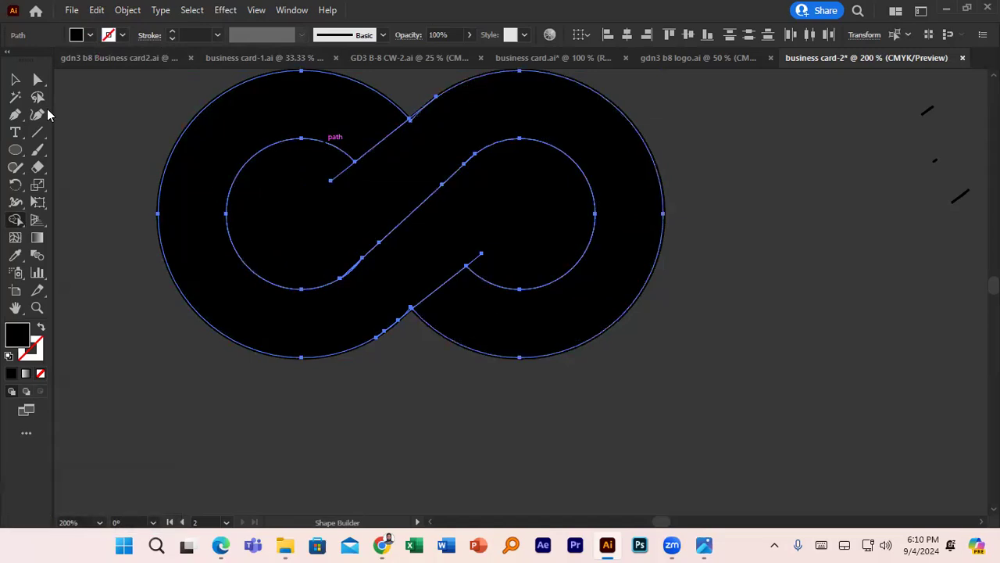
{"action": "left_click", "coordinate": [15, 79]}
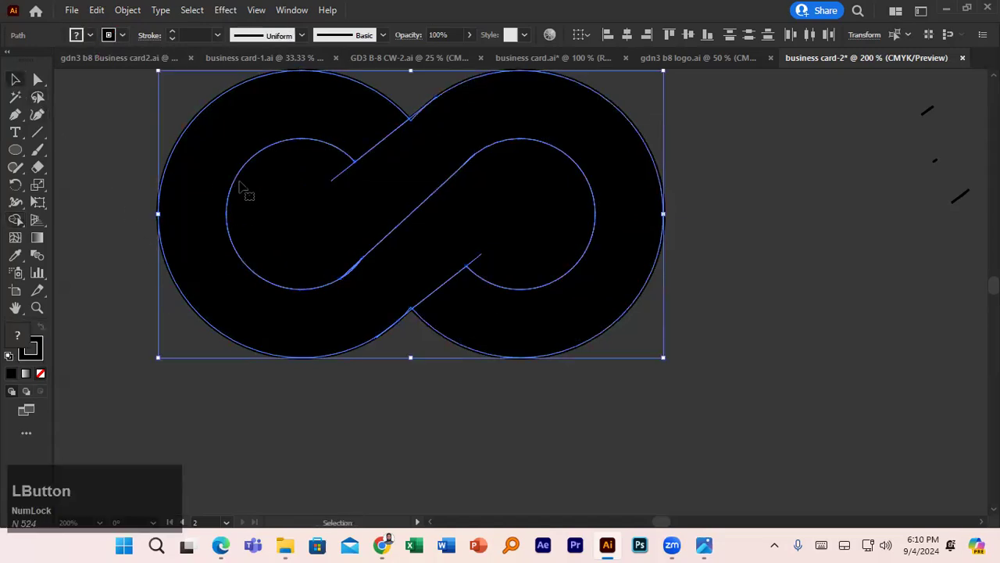
- Give the left loop a red stroke from the Control bar swatches
{"action": "left_click", "coordinate": [96, 196]}
{"action": "left_click", "coordinate": [202, 193]}
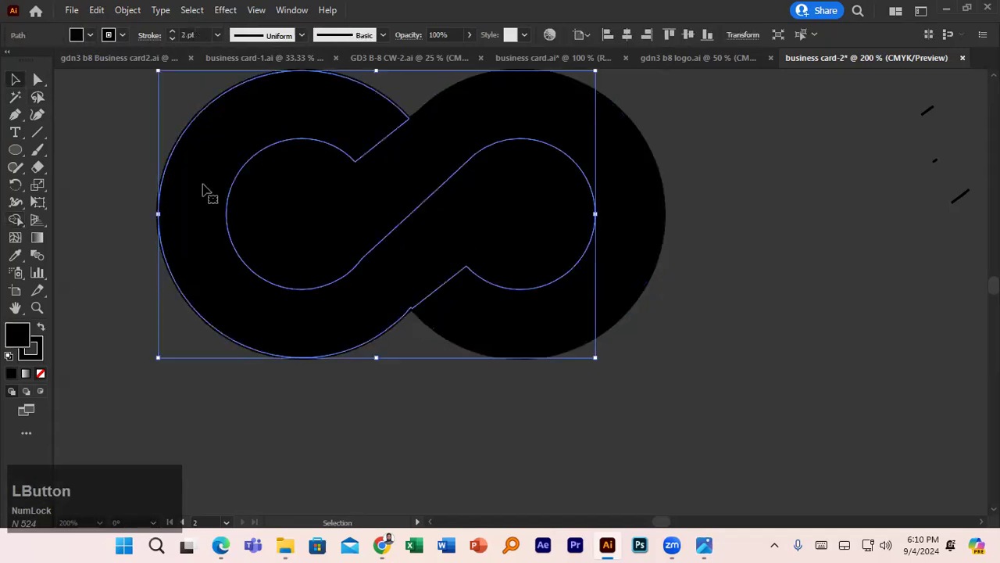
{"action": "left_click", "coordinate": [90, 35]}
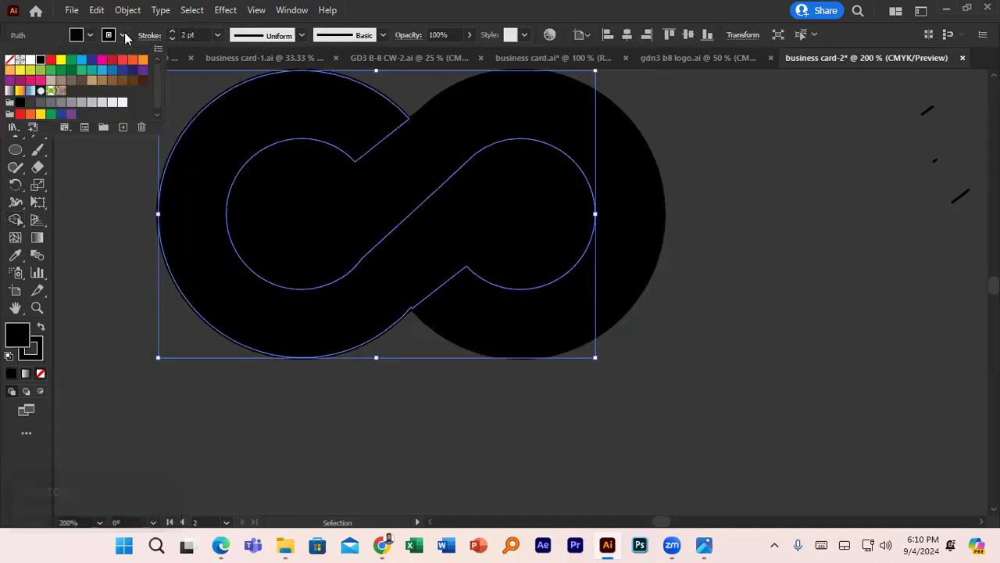
{"action": "left_click", "coordinate": [51, 60]}
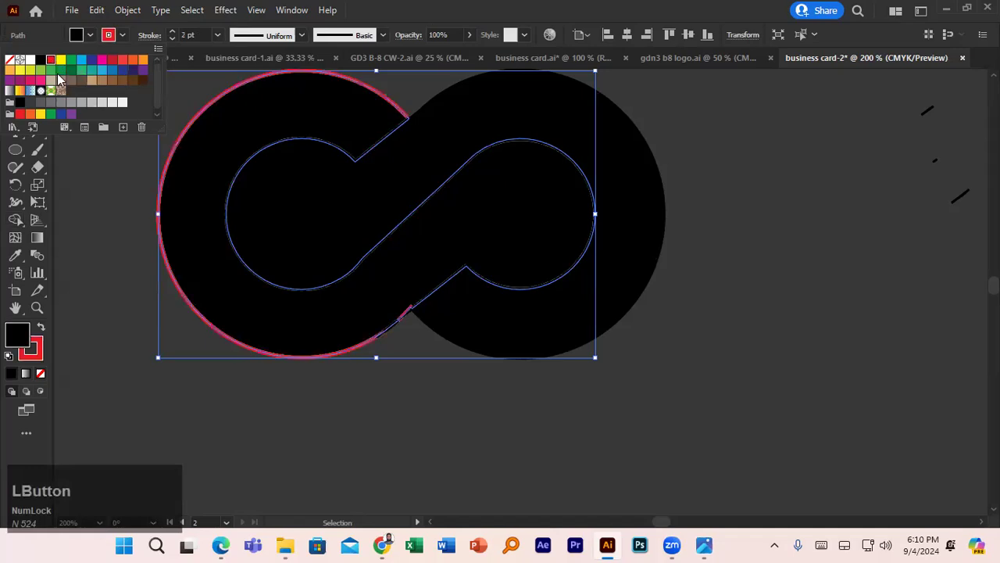
{"action": "left_click", "coordinate": [389, 393]}
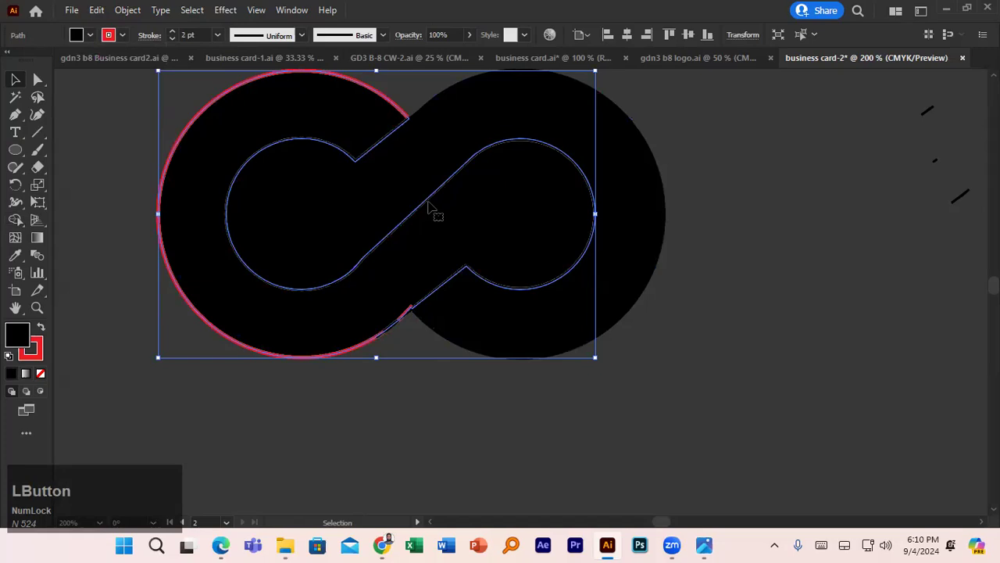
- Give the right loop a red stroke too, then drag it aside to inspect the overlaps
{"action": "left_click", "coordinate": [675, 189]}
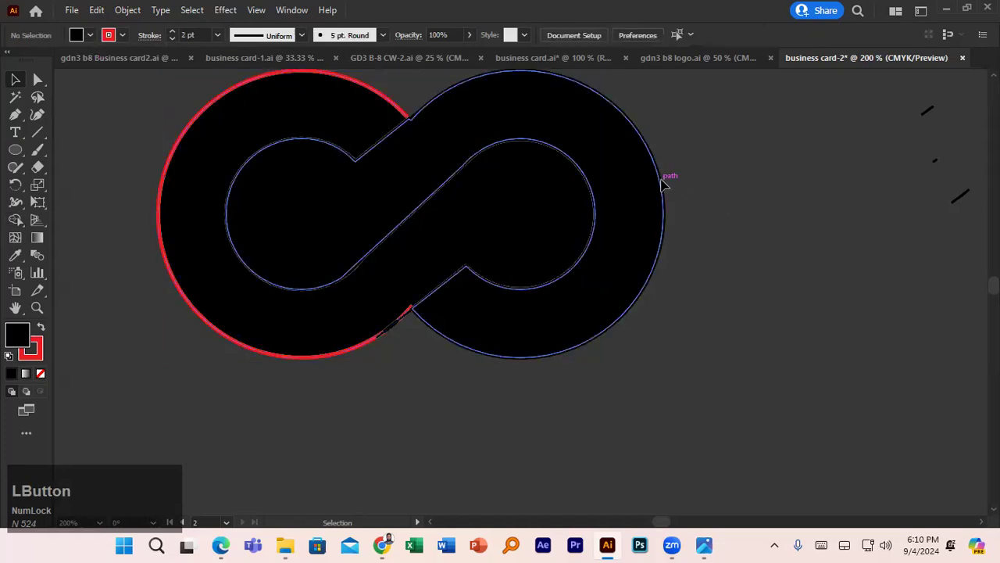
{"action": "left_click", "coordinate": [664, 181]}
{"action": "left_click", "coordinate": [124, 35]}
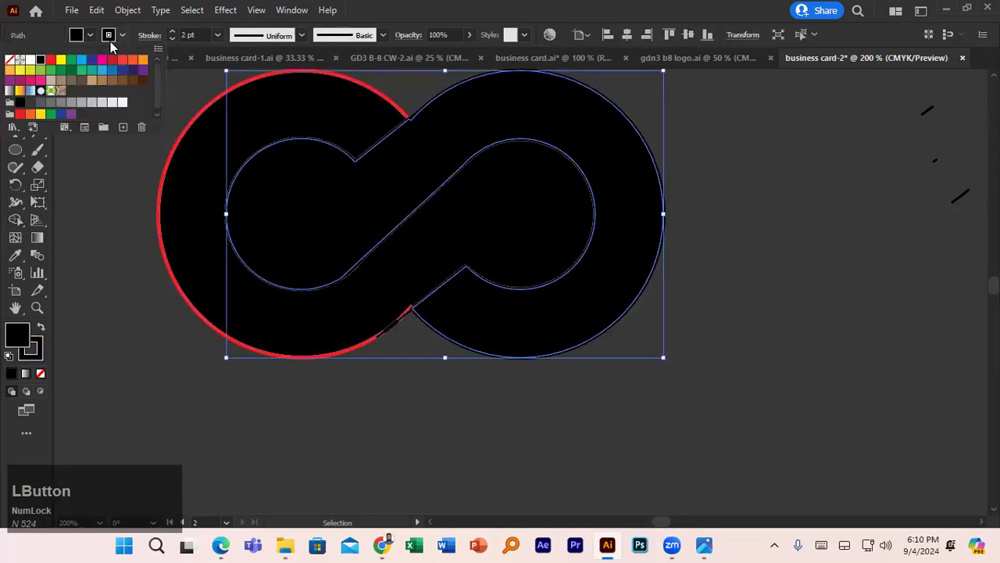
{"action": "left_click", "coordinate": [50, 60]}
{"action": "left_click", "coordinate": [354, 444]}
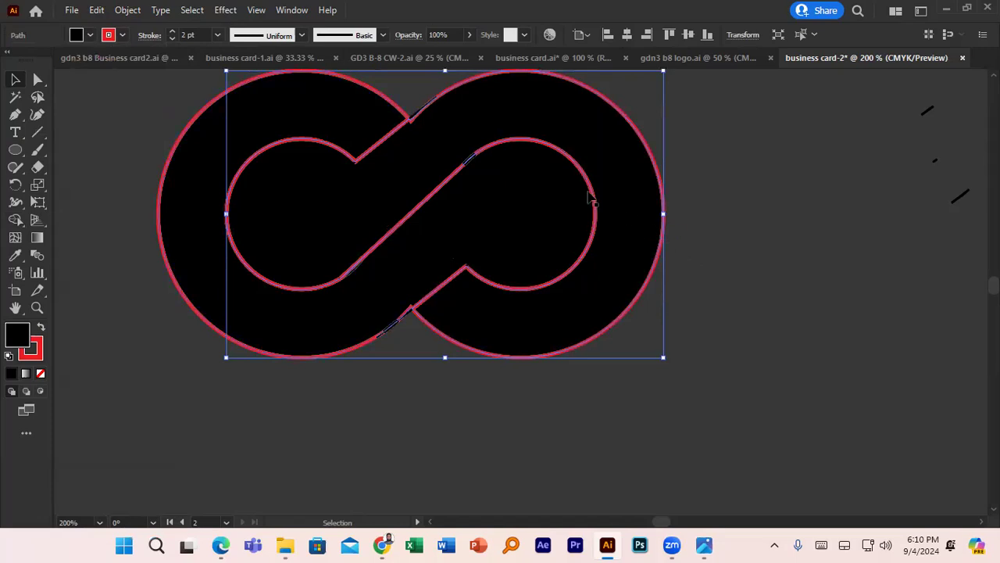
{"action": "left_click_drag", "start_coordinate": [448, 187], "coordinate": [641, 233]}
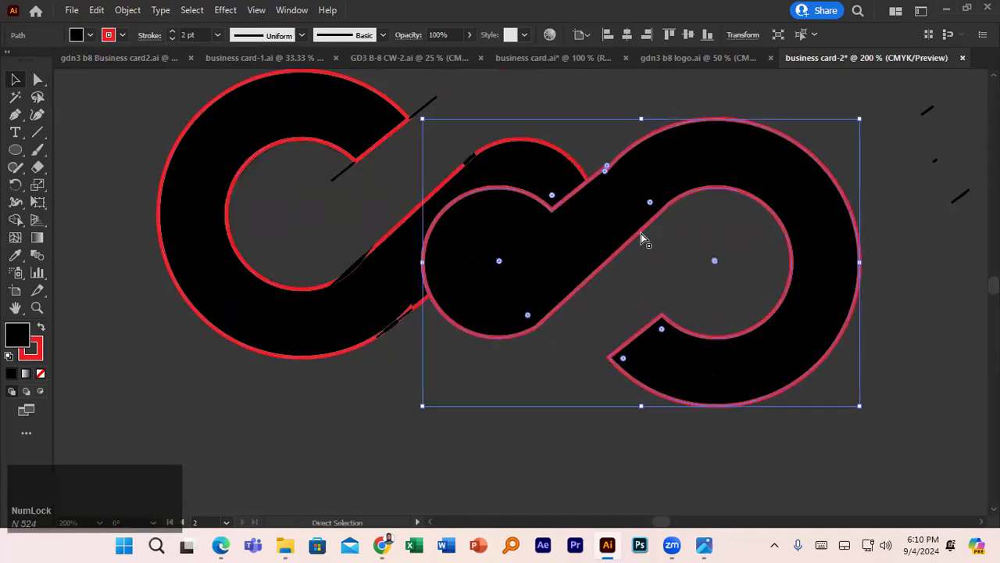
- Put the right loop back and delete the stray pieces at the top and lower junctions
{"action": "key", "text": "ctrl+z"}
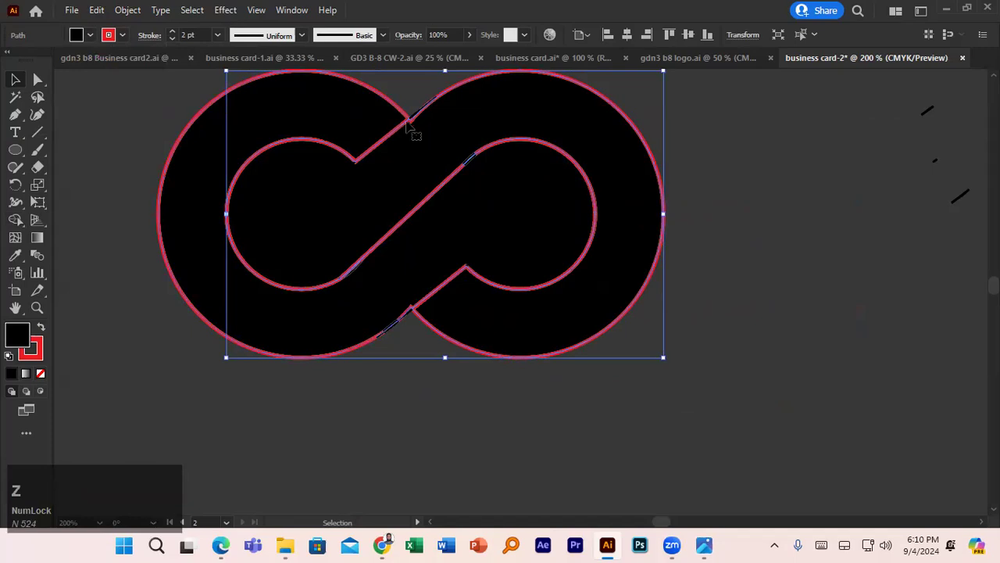
{"action": "left_click", "coordinate": [418, 122]}
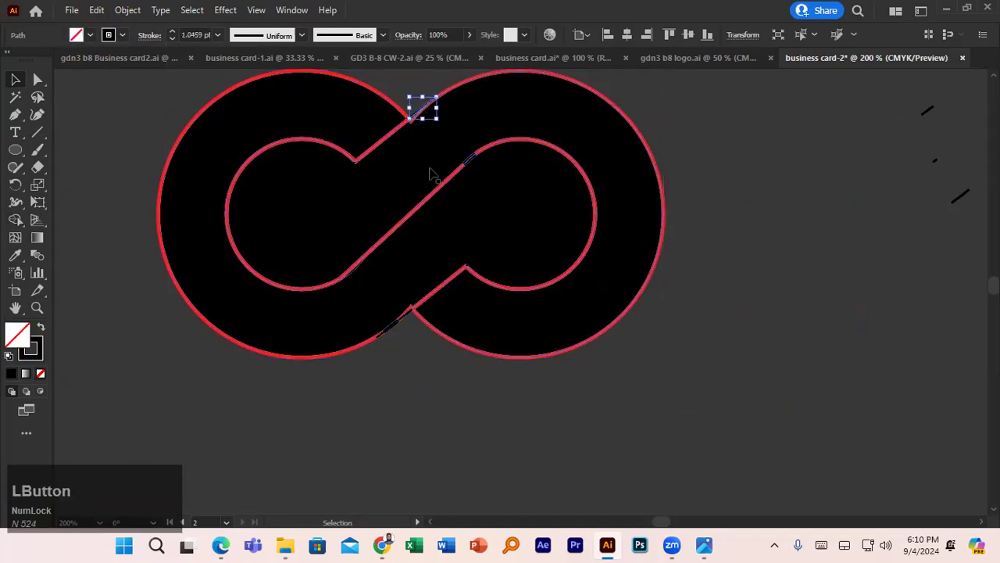
{"action": "key", "text": "Delete"}
{"action": "left_click", "coordinate": [470, 163]}
{"action": "key", "text": "Delete"}
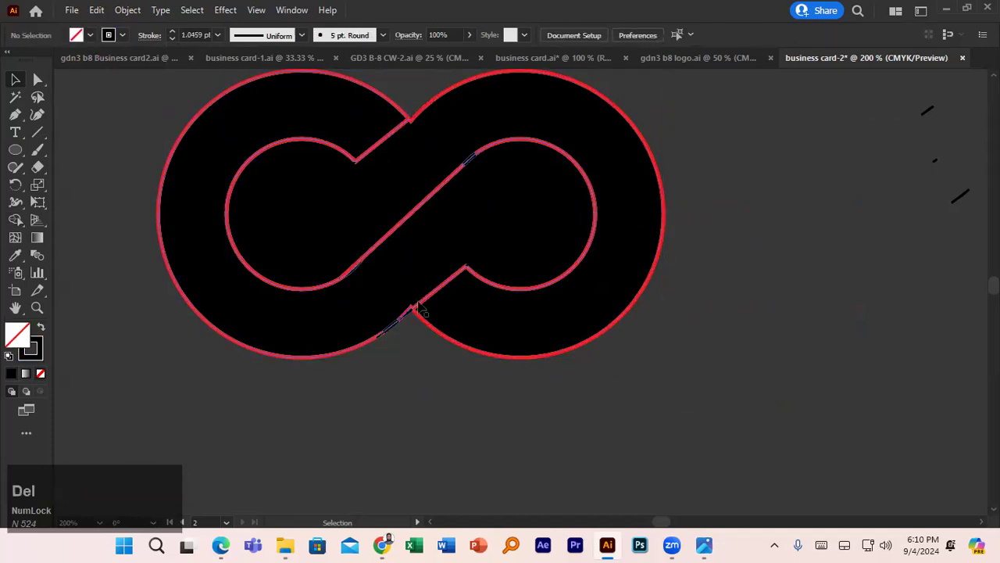
{"action": "left_click", "coordinate": [394, 325]}
{"action": "key", "text": "Delete"}
- Delete the remaining stray line pieces at the inner junctions
{"action": "left_click", "coordinate": [406, 316]}
{"action": "key", "text": "Delete"}
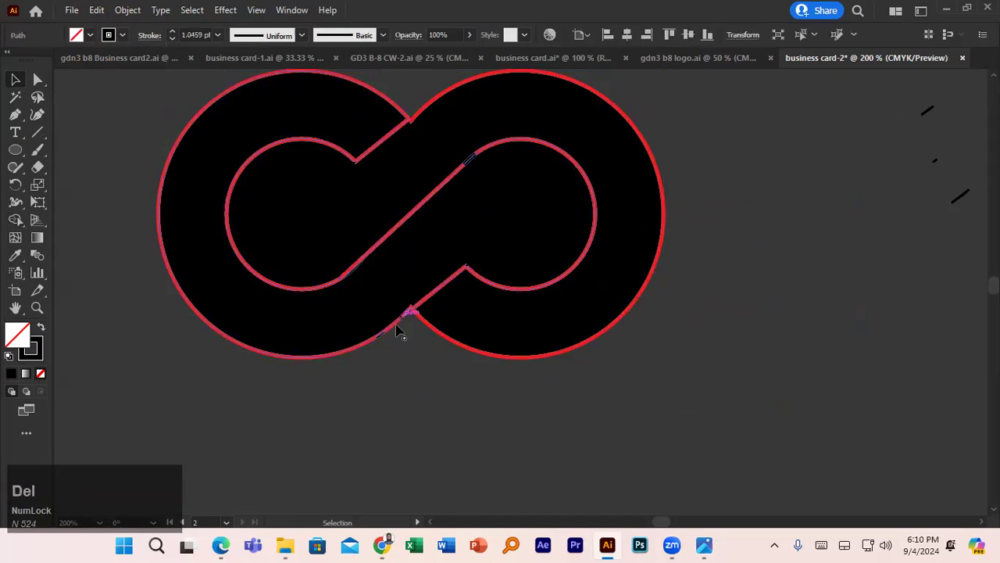
{"action": "left_click", "coordinate": [381, 335]}
{"action": "key", "text": "Delete"}
{"action": "left_click", "coordinate": [469, 161]}
{"action": "key", "text": "Delete"}
{"action": "left_click", "coordinate": [356, 168]}
{"action": "key", "text": "Delete"}
- Set the fill of both the left and right loops to None
{"action": "left_click_drag", "start_coordinate": [167, 117], "coordinate": [552, 339]}
{"action": "left_click", "coordinate": [132, 155]}
{"action": "left_click", "coordinate": [217, 153]}
{"action": "left_click", "coordinate": [92, 36]}
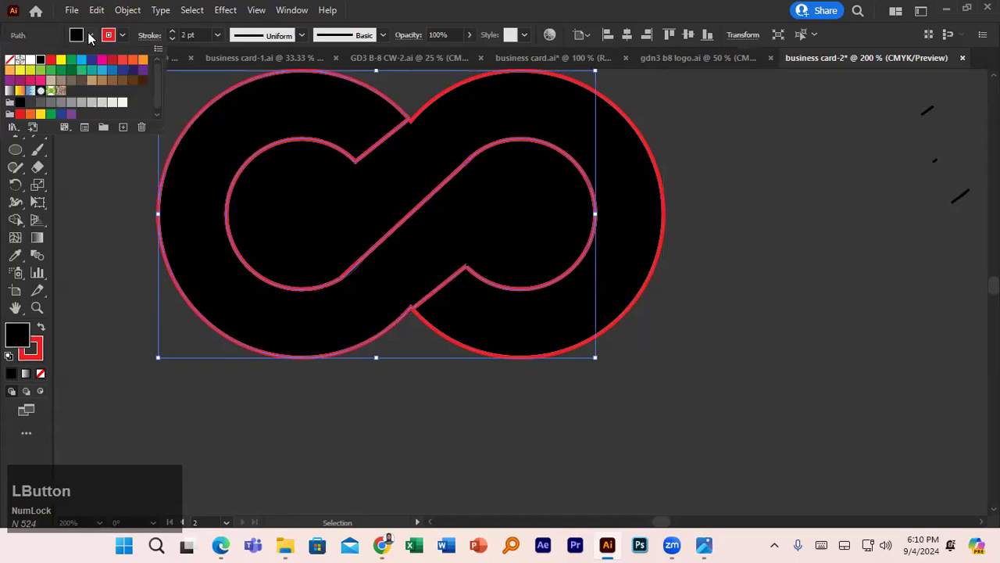
{"action": "left_click", "coordinate": [9, 61]}
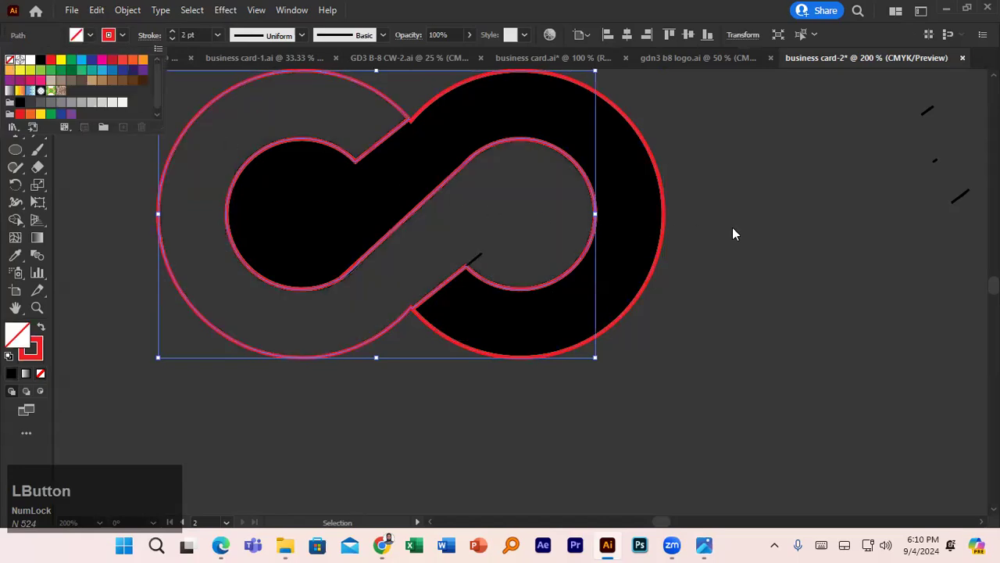
{"action": "left_click", "coordinate": [665, 207]}
{"action": "left_click", "coordinate": [91, 36]}
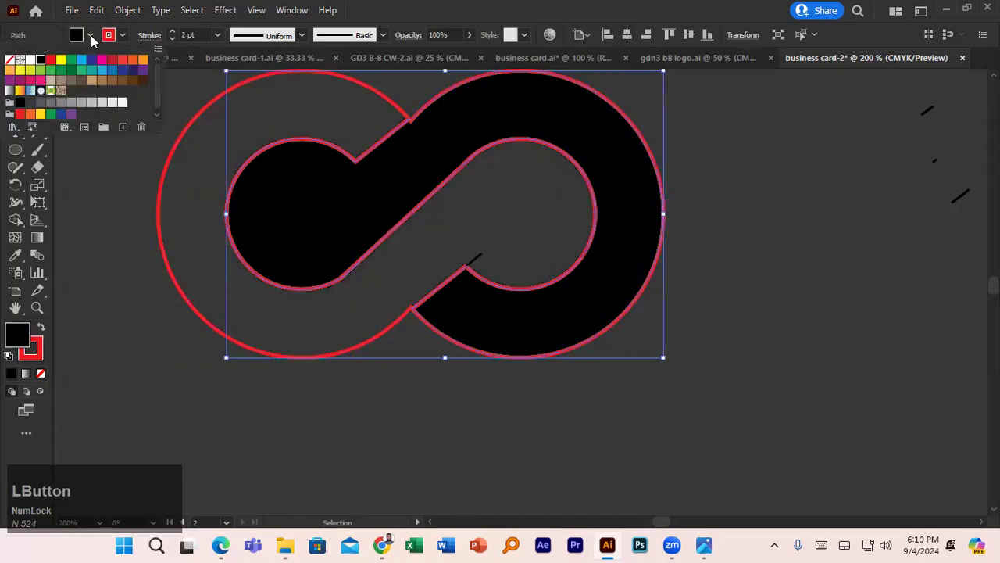
{"action": "left_click", "coordinate": [10, 61]}
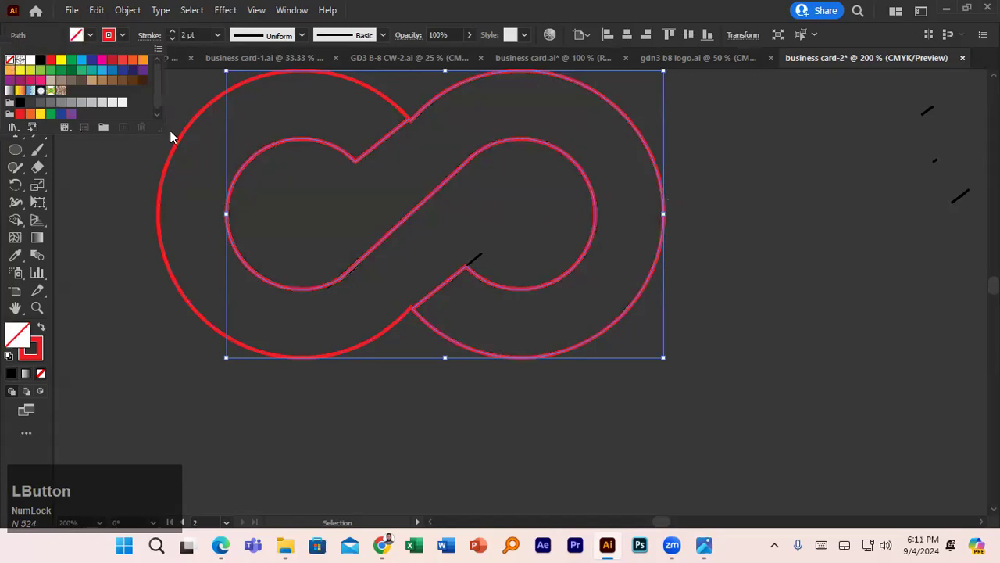
{"action": "left_click", "coordinate": [835, 320]}
{"action": "left_click", "coordinate": [794, 289]}
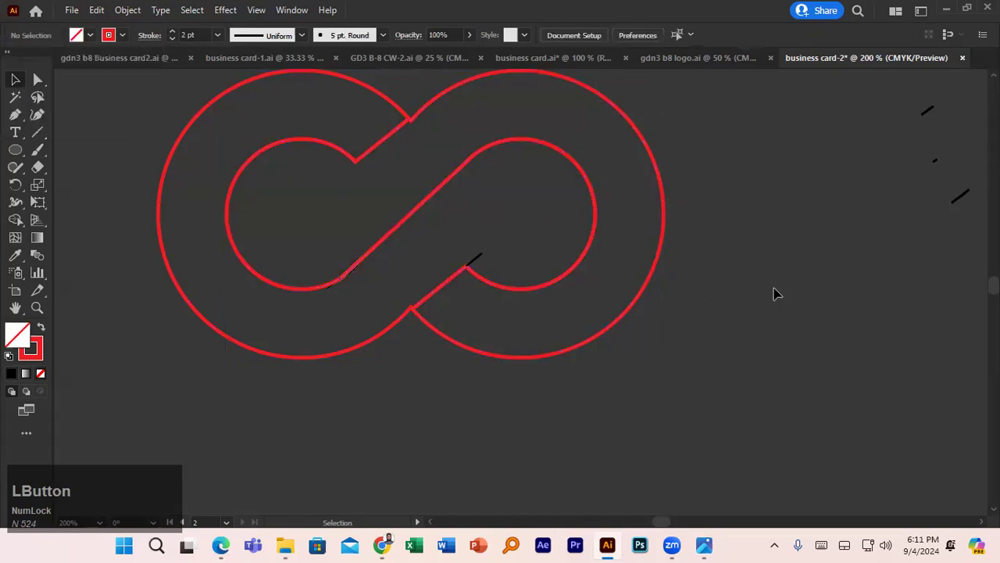
- Delete the small black leftover segments near the bottom crossing
{"action": "left_click", "coordinate": [475, 262]}
{"action": "key", "text": "Delete"}
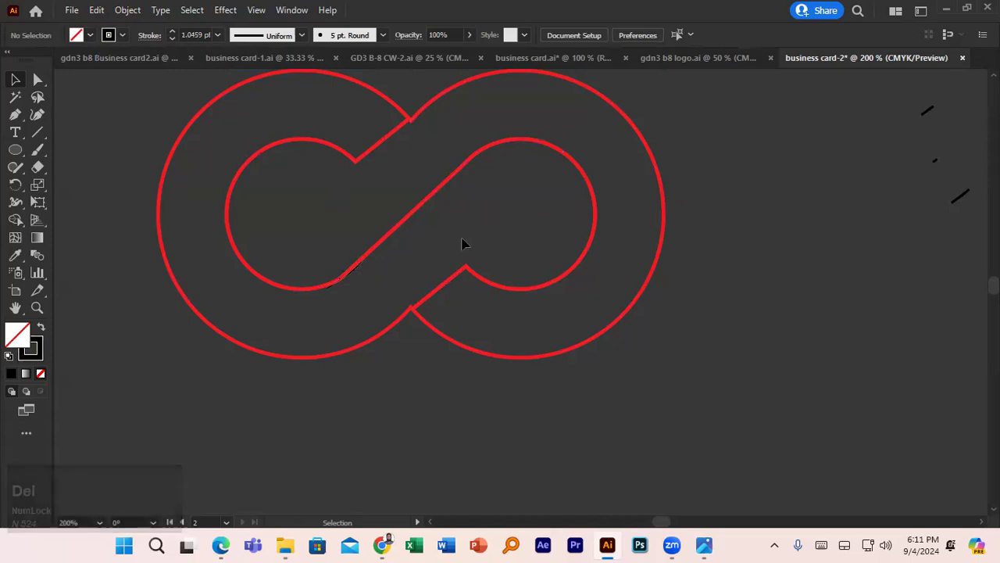
{"action": "left_click", "coordinate": [352, 274]}
{"action": "key", "text": "Delete"}
{"action": "left_click", "coordinate": [335, 291]}
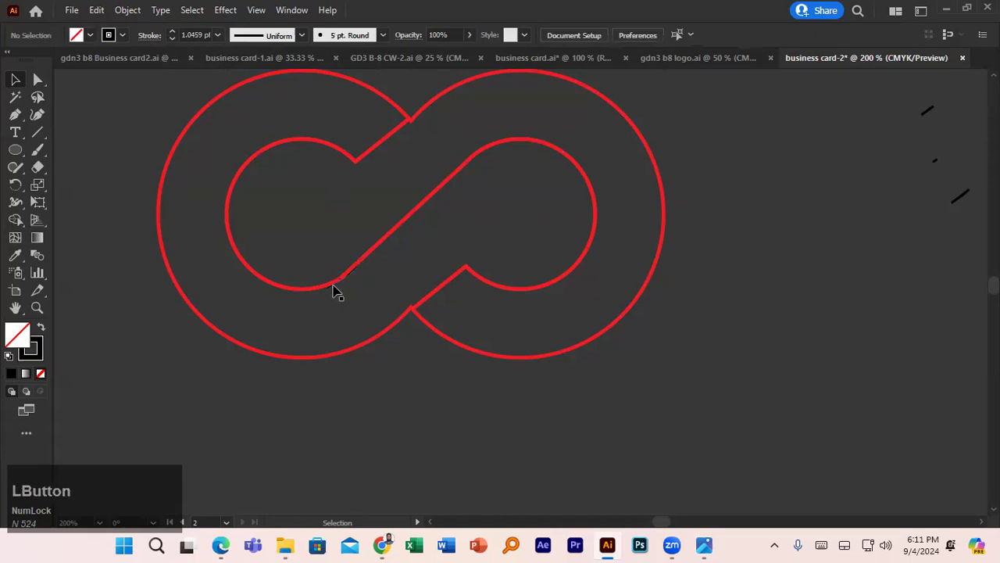
{"action": "left_click", "coordinate": [341, 290]}
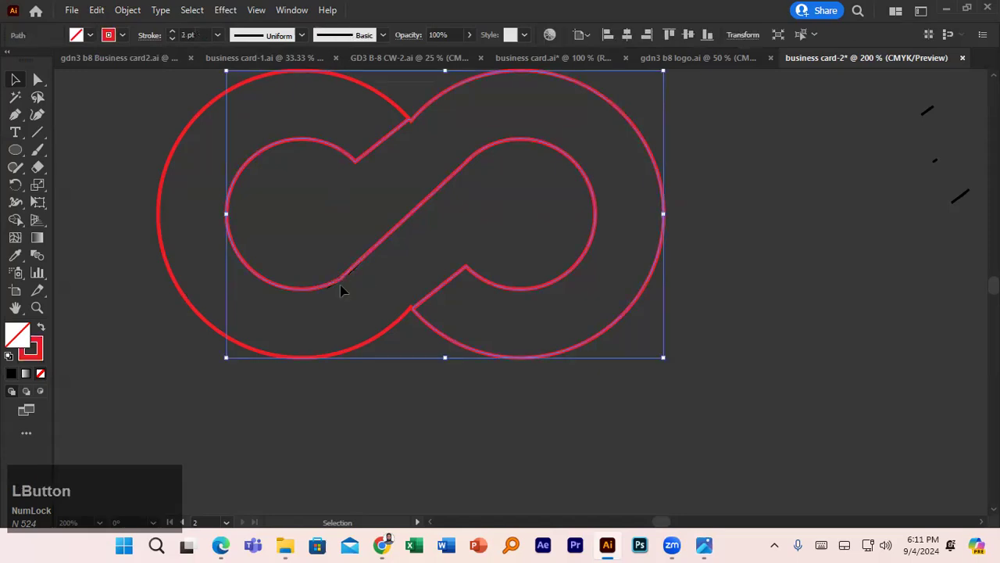
{"action": "left_click", "coordinate": [358, 272]}
{"action": "key", "text": "Delete"}
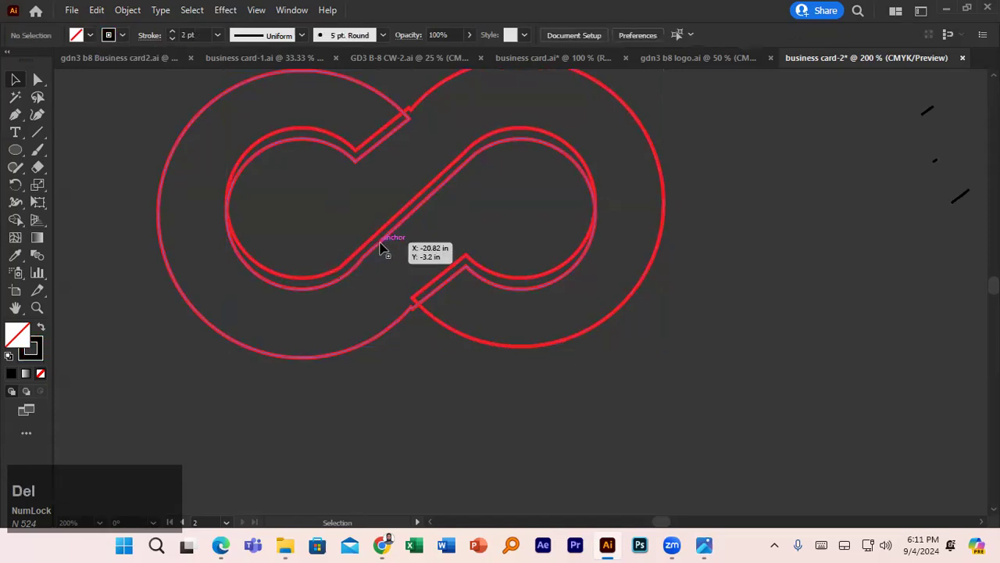
{"action": "key", "text": "ctrl+z"}
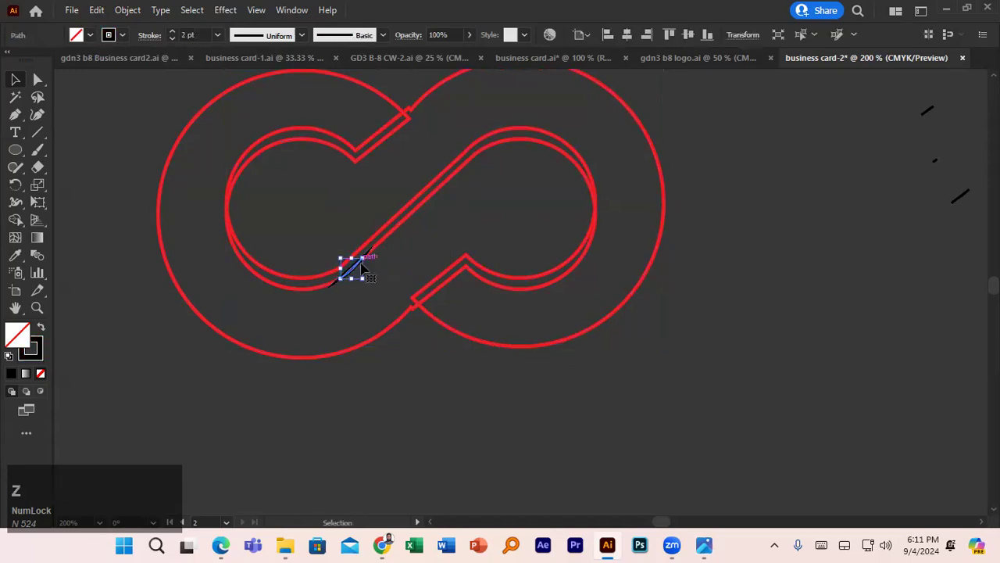
{"action": "key", "text": "Delete"}
- Shift the loop to find and delete a hidden leftover piece, then restore its position
{"action": "left_click_drag", "start_coordinate": [357, 258], "coordinate": [340, 280]}
{"action": "key", "text": "Delete"}
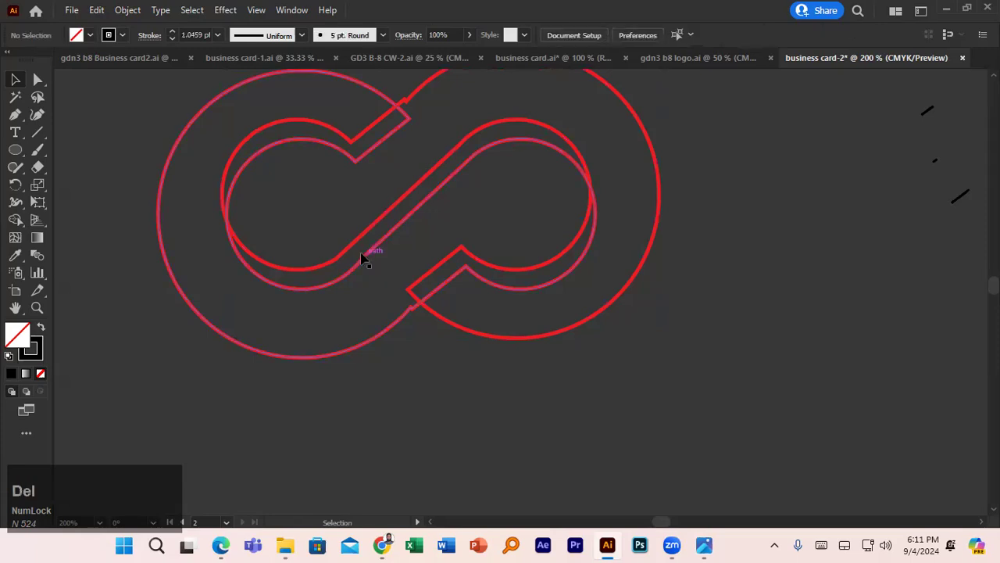
{"action": "left_click_drag", "start_coordinate": [351, 244], "coordinate": [355, 265]}
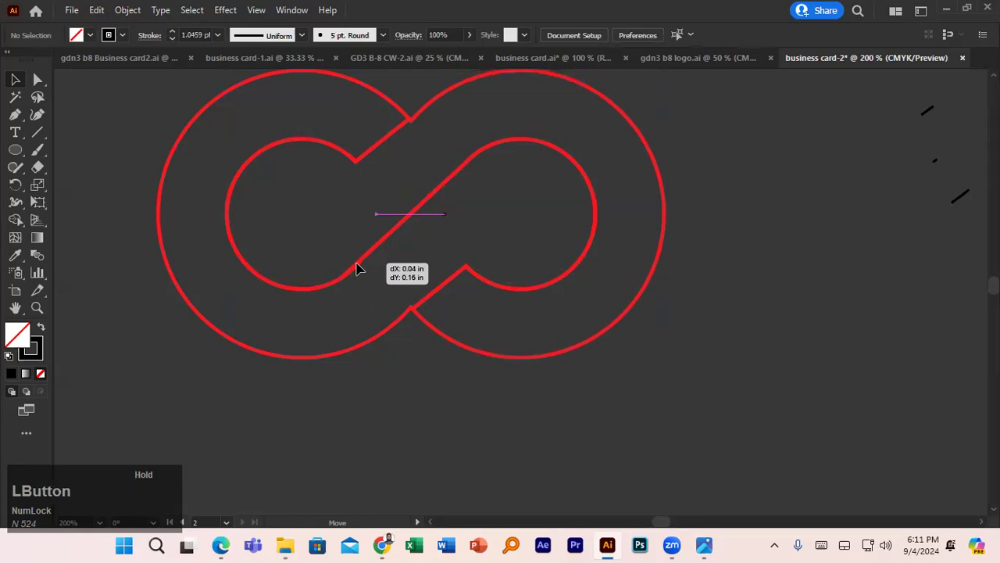
{"action": "left_click_drag", "start_coordinate": [355, 269], "coordinate": [356, 268]}
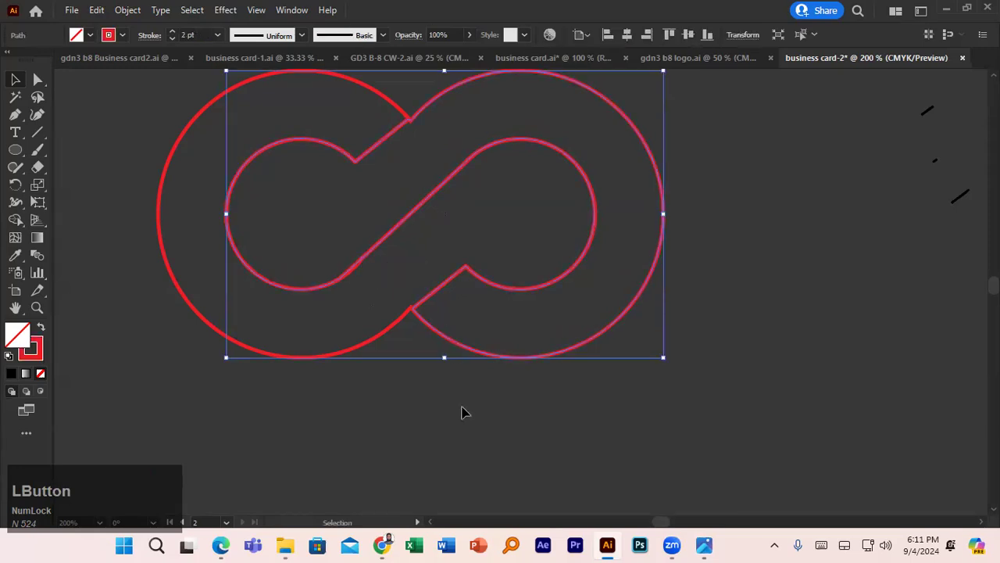
{"action": "left_click", "coordinate": [438, 363]}
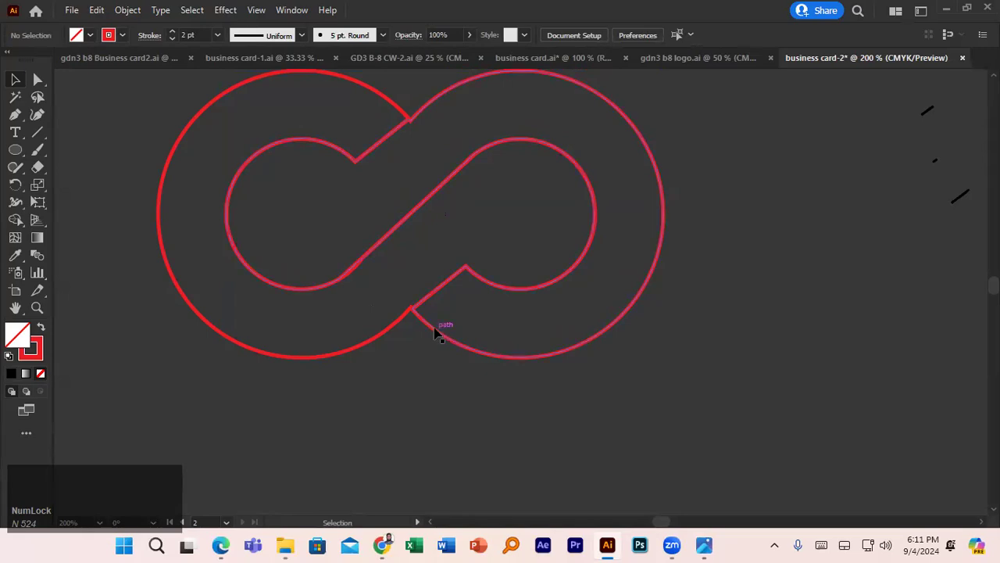
{"action": "mouse_move", "coordinate": [428, 304]}
{"action": "left_mouse_down"}
{"action": "mouse_move", "coordinate": [672, 195]}
{"action": "mouse_move", "coordinate": [727, 208]}
{"action": "mouse_move", "coordinate": [458, 255]}
{"action": "mouse_move", "coordinate": [423, 286]}
{"action": "mouse_move", "coordinate": [422, 309]}
{"action": "left_mouse_up"}
{"action": "key", "text": "ctrl+z"}
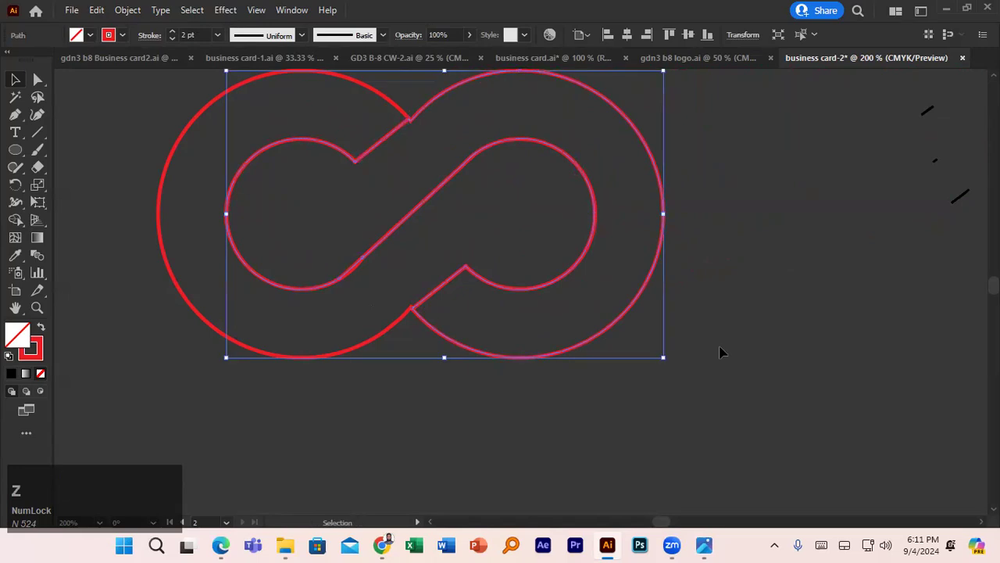
{"action": "left_click", "coordinate": [722, 351]}
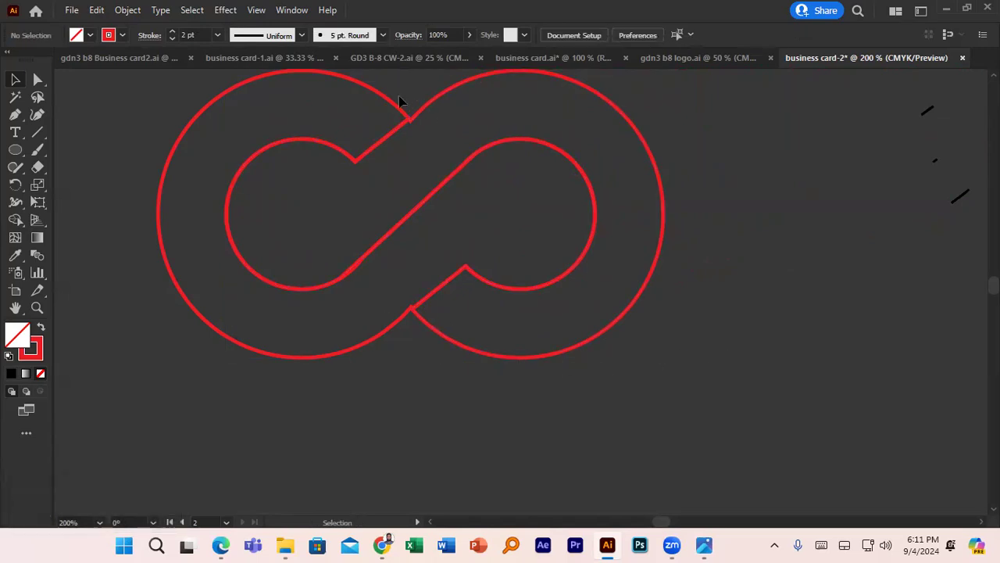
- Draw a short line at the top crossing, thicken it to 7 pt, and rotate it to match
{"action": "left_click", "coordinate": [36, 132]}
{"action": "mouse_move", "coordinate": [408, 90]}
{"action": "left_mouse_down"}
{"action": "mouse_move", "coordinate": [933, 107]}
{"action": "mouse_move", "coordinate": [367, 115]}
{"action": "left_mouse_up"}
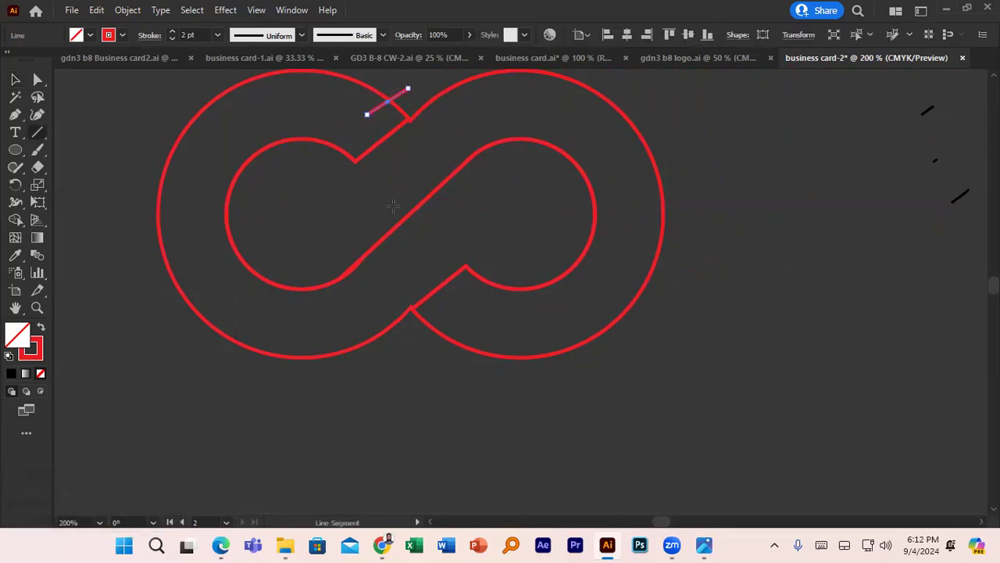
{"action": "left_click", "coordinate": [173, 30]}
{"action": "left_click", "coordinate": [173, 30]}
{"action": "left_click", "coordinate": [172, 29]}
{"action": "left_click", "coordinate": [173, 29]}
{"action": "left_click", "coordinate": [173, 30]}
{"action": "left_click", "coordinate": [15, 82]}
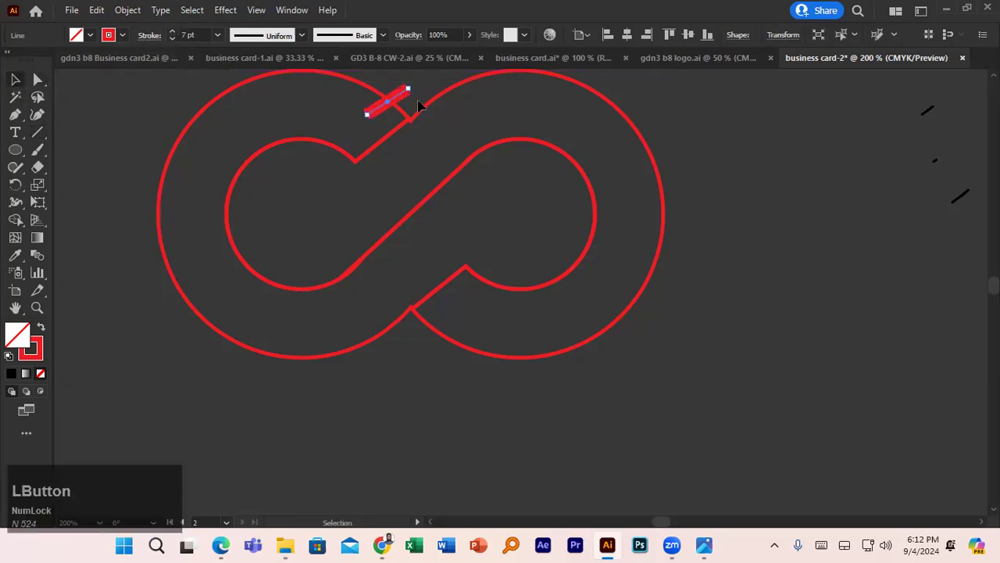
{"action": "left_click_drag", "start_coordinate": [401, 95], "coordinate": [422, 102]}
- Copy the red bar down to the lower crossing and nudge it into the gap
{"action": "scroll", "coordinate": [420, 130], "scroll_direction": "up", "scroll_amount": 2}
{"action": "left_click", "coordinate": [393, 97]}
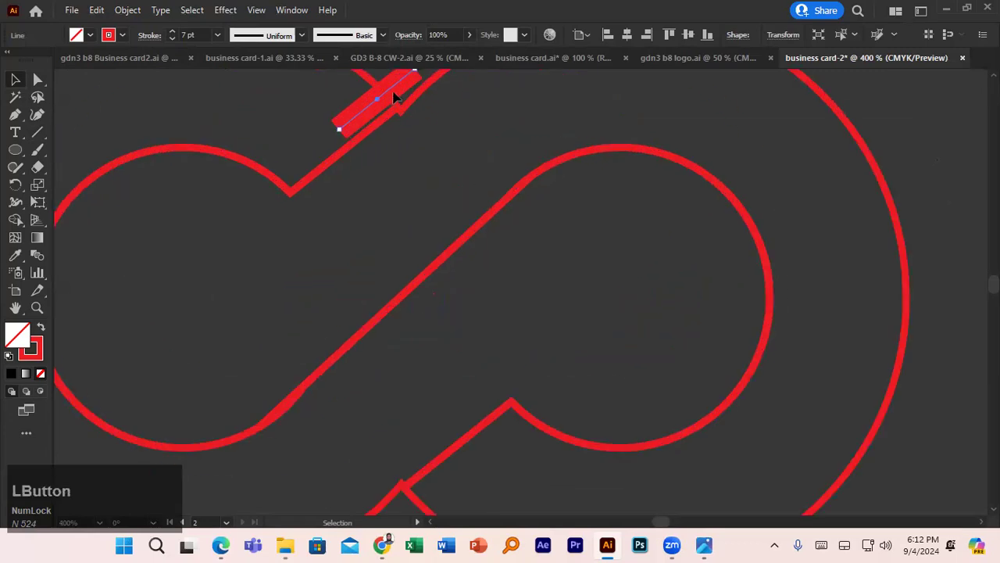
{"action": "left_click_drag", "start_coordinate": [398, 96], "coordinate": [432, 311]}
{"action": "scroll", "coordinate": [409, 128], "scroll_direction": "down", "scroll_amount": 2}
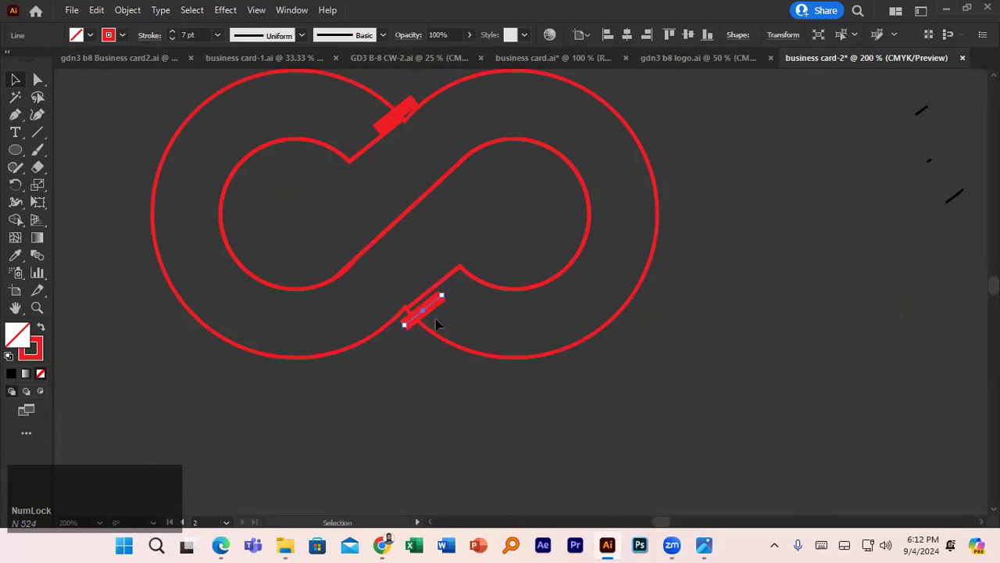
{"action": "scroll", "coordinate": [437, 324], "scroll_direction": "up", "scroll_amount": 4}
{"action": "left_click_drag", "start_coordinate": [400, 278], "coordinate": [393, 274]}
{"action": "scroll", "coordinate": [390, 272], "scroll_direction": "up", "scroll_amount": 3}
{"action": "left_click", "coordinate": [390, 267]}
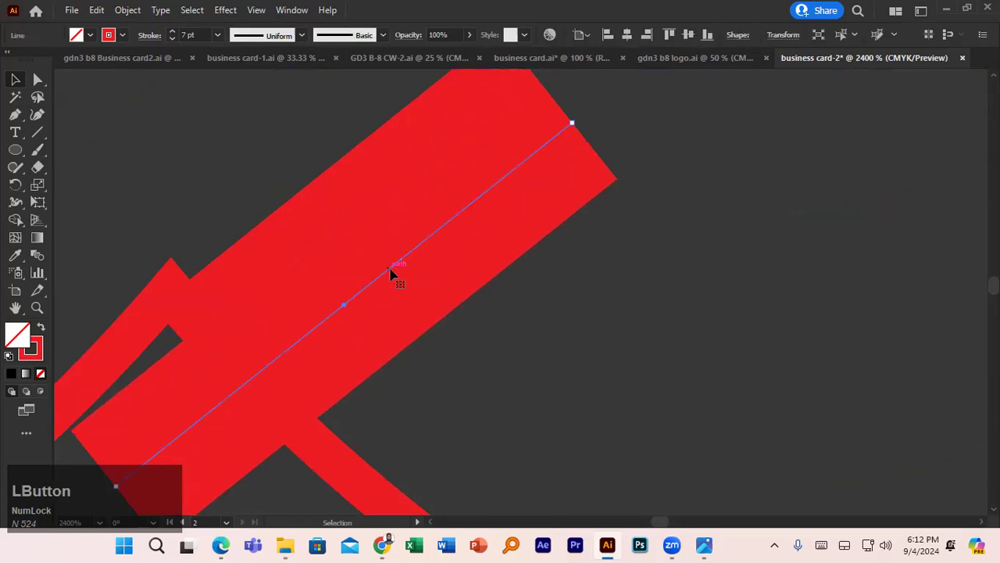
- Marquee-select the logo paths around the crossings
{"action": "scroll", "coordinate": [393, 274], "scroll_direction": "down", "scroll_amount": 5}
{"action": "scroll", "coordinate": [419, 297], "scroll_direction": "up", "scroll_amount": 2}
{"action": "left_click_drag", "start_coordinate": [365, 89], "coordinate": [414, 249]}
{"action": "scroll", "coordinate": [414, 250], "scroll_direction": "up", "scroll_amount": 3}
{"action": "left_click_drag", "start_coordinate": [368, 152], "coordinate": [473, 408]}
{"action": "scroll", "coordinate": [410, 210], "scroll_direction": "down", "scroll_amount": 4}
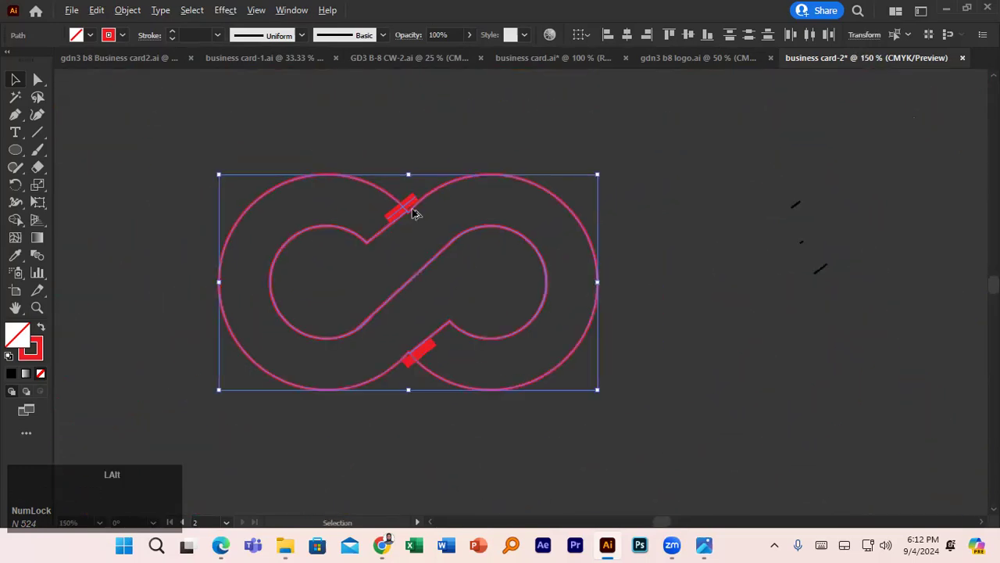
- Select the logo and bars, try Shape Builder deletions of the left and right outer arcs, undoing both
{"action": "left_click_drag", "start_coordinate": [381, 142], "coordinate": [449, 346]}
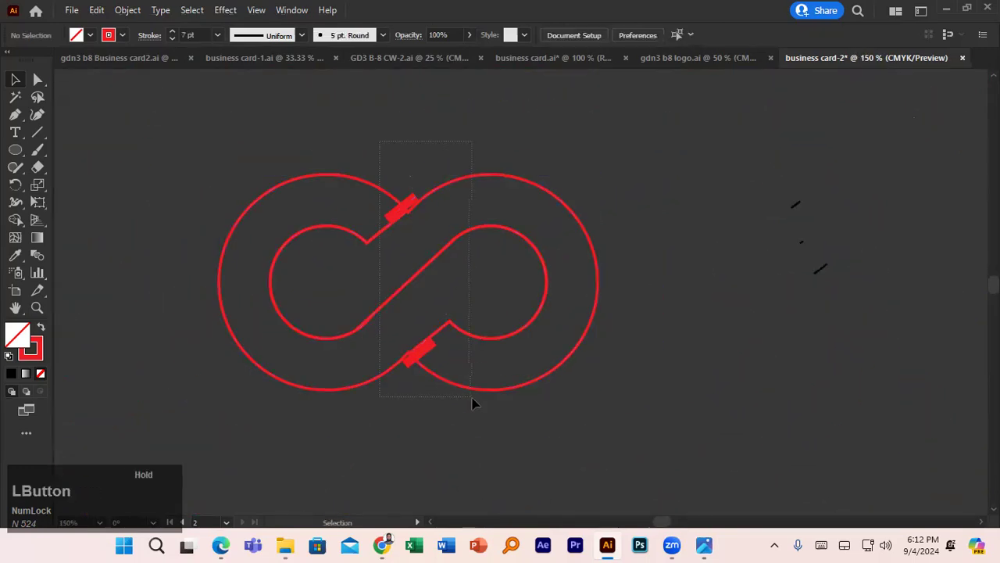
{"action": "left_click_drag", "start_coordinate": [472, 403], "coordinate": [474, 405]}
{"action": "left_click", "coordinate": [20, 224]}
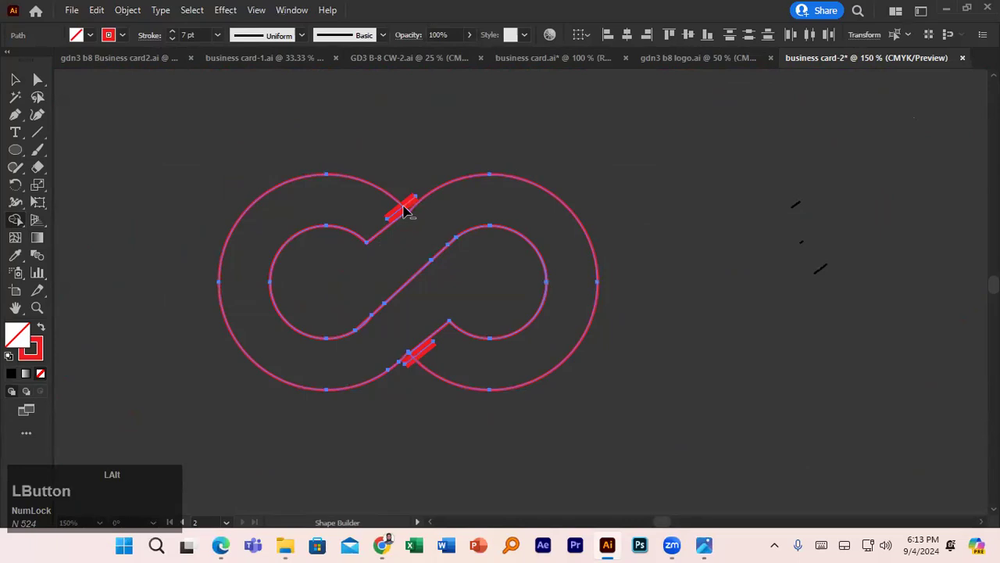
{"action": "left_click", "coordinate": [403, 213], "text": "alt"}
{"action": "key", "text": "ctrl+z"}
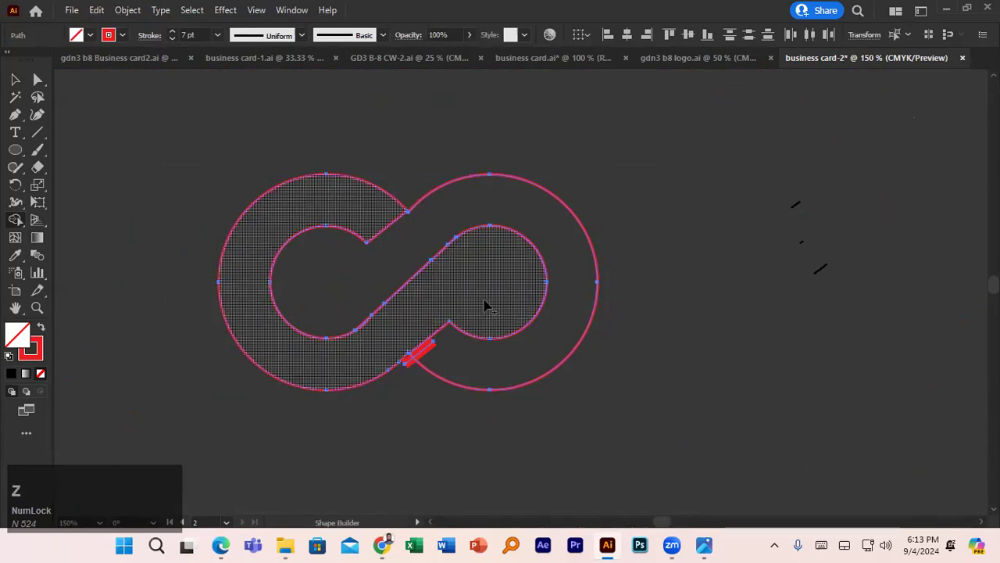
{"action": "scroll", "coordinate": [453, 351], "scroll_direction": "down", "scroll_amount": 2}
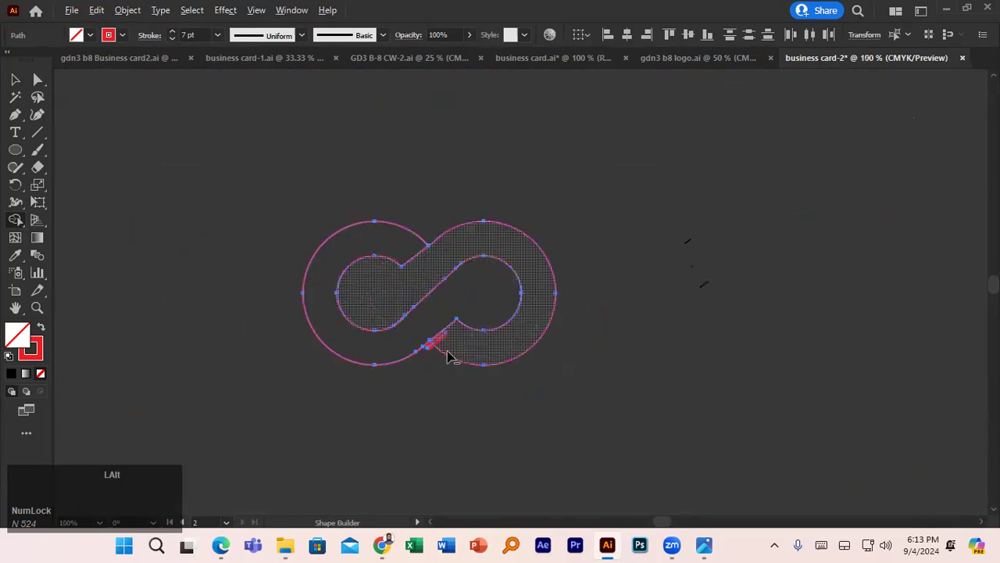
{"action": "scroll", "coordinate": [449, 356], "scroll_direction": "up", "scroll_amount": 3}
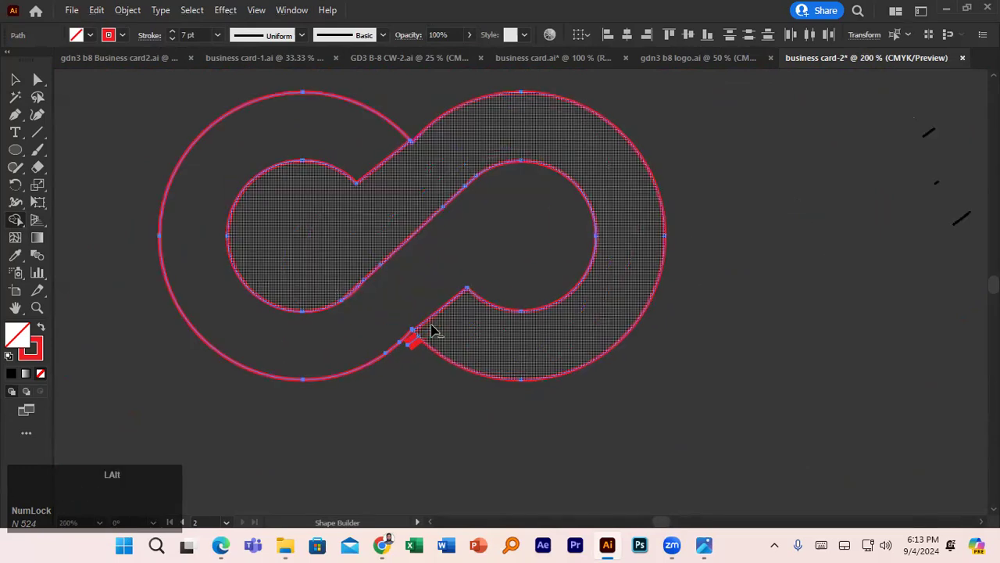
{"action": "left_click", "coordinate": [420, 344], "text": "alt"}
{"action": "key", "text": "ctrl+z"}
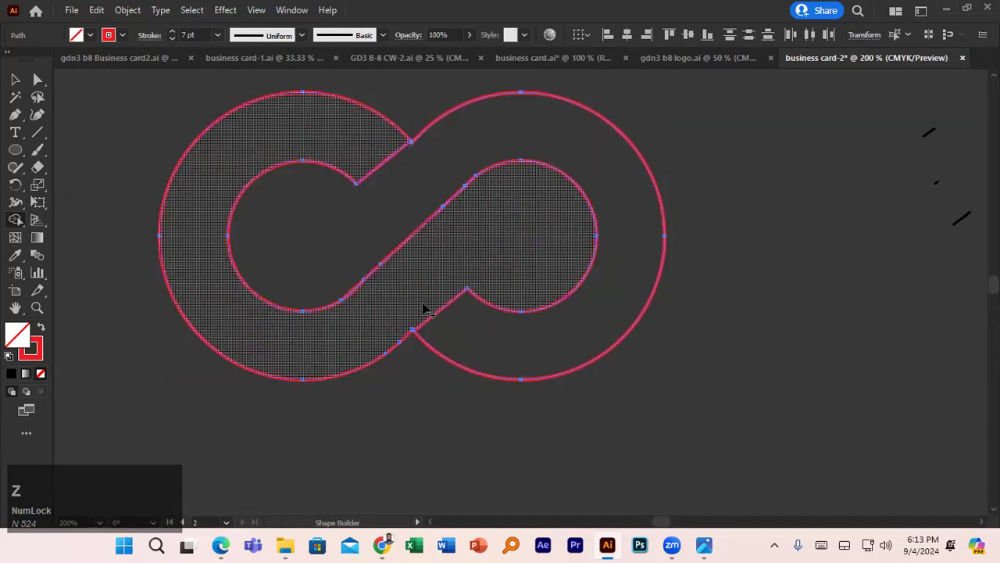
{"action": "left_click", "coordinate": [13, 81]}
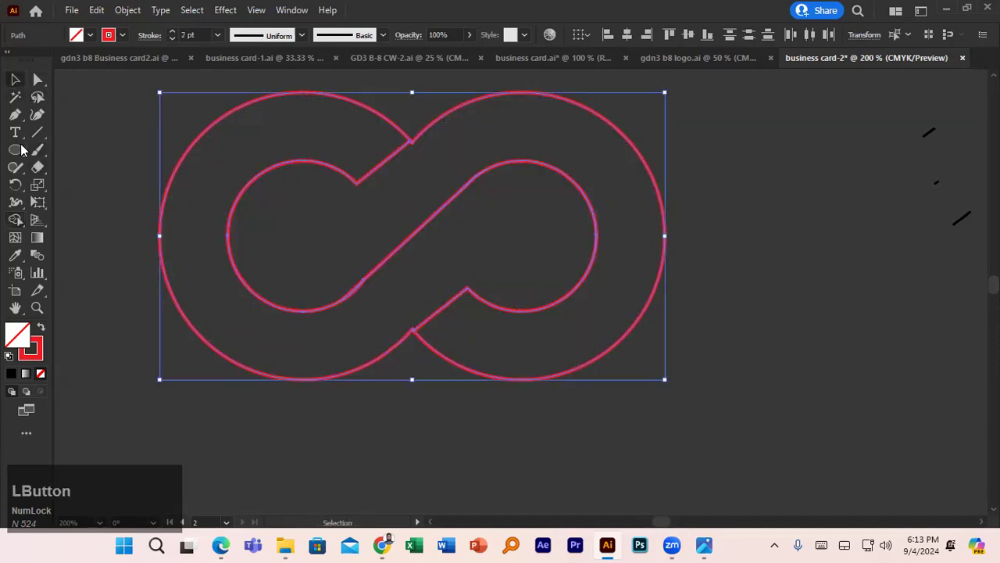
- Draw a thin rectangle at the upper crossing with black fill and no stroke
{"action": "right_click", "coordinate": [21, 150]}
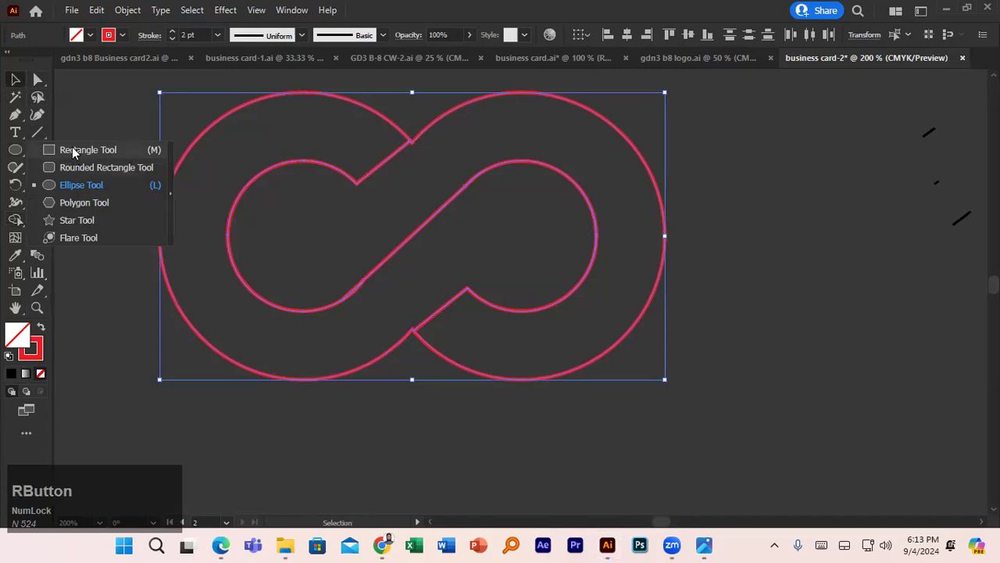
{"action": "left_click", "coordinate": [71, 151]}
{"action": "left_click_drag", "start_coordinate": [383, 98], "coordinate": [390, 140]}
{"action": "left_click", "coordinate": [90, 34]}
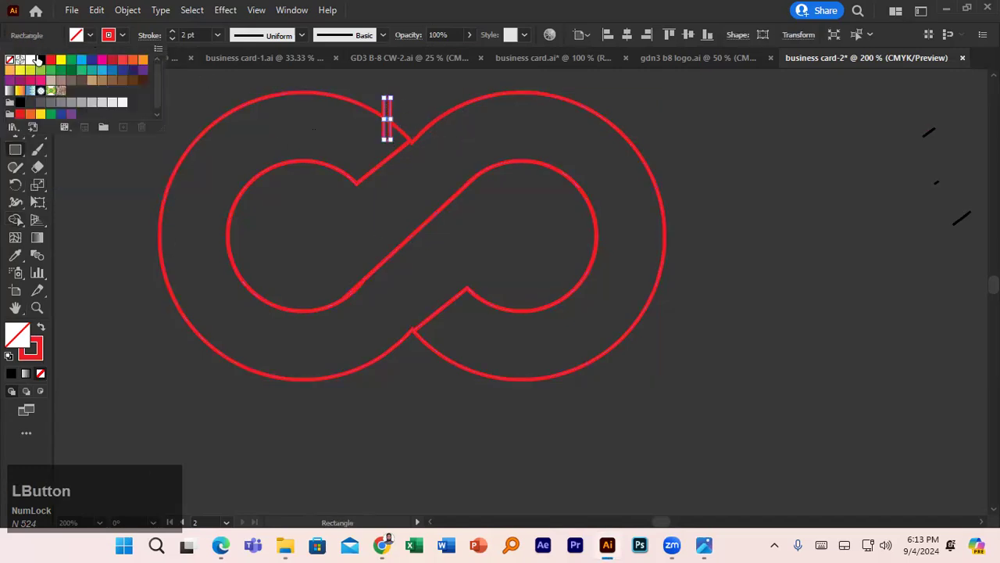
{"action": "left_click", "coordinate": [40, 63]}
{"action": "left_click", "coordinate": [116, 36]}
{"action": "left_click", "coordinate": [118, 37]}
{"action": "left_click", "coordinate": [10, 60]}
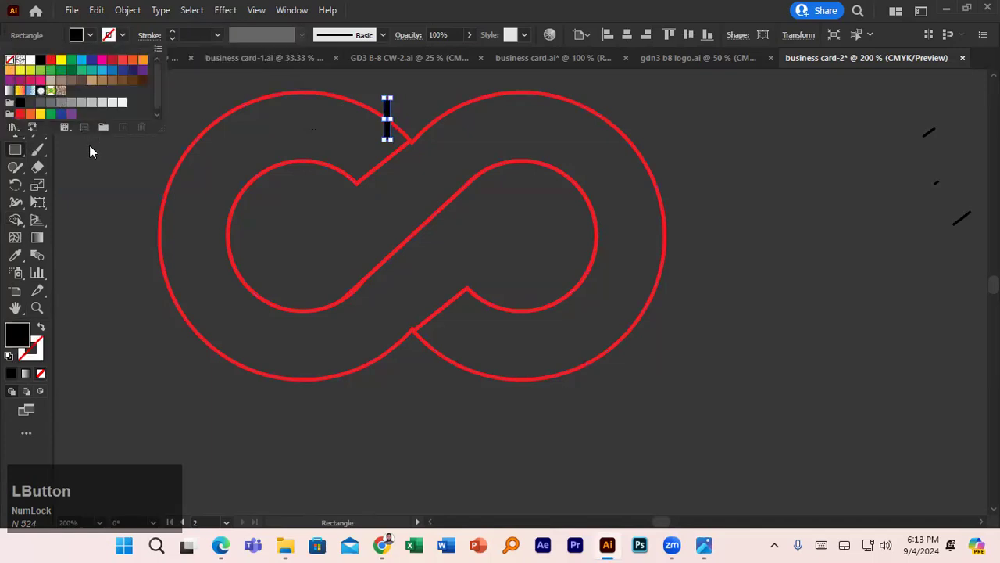
- Rotate the rectangle to the crossing angle, place it on the gap, then select the outline and bars
{"action": "left_click", "coordinate": [29, 82]}
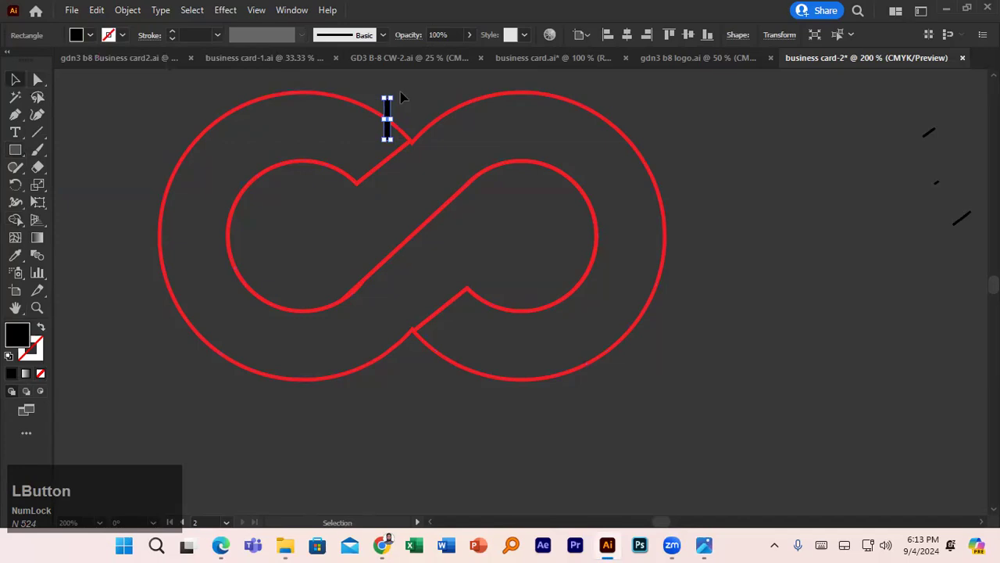
{"action": "left_click_drag", "start_coordinate": [395, 94], "coordinate": [429, 170]}
{"action": "scroll", "coordinate": [386, 121], "scroll_direction": "up", "scroll_amount": 2}
{"action": "scroll", "coordinate": [385, 127], "scroll_direction": "up", "scroll_amount": 1}
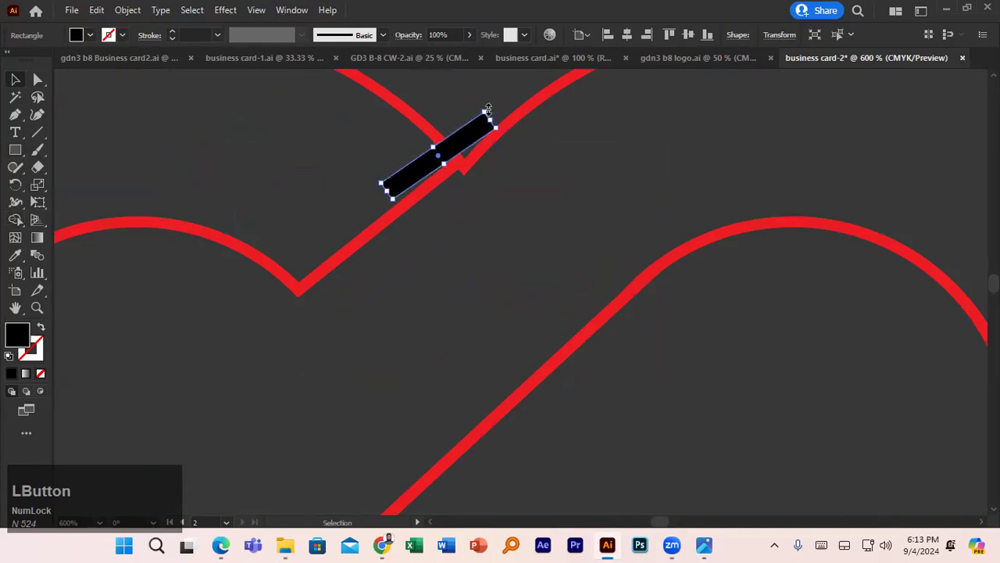
{"action": "left_click_drag", "start_coordinate": [487, 109], "coordinate": [484, 105]}
{"action": "scroll", "coordinate": [460, 156], "scroll_direction": "up", "scroll_amount": 2}
{"action": "left_click_drag", "start_coordinate": [459, 159], "coordinate": [479, 351]}
{"action": "scroll", "coordinate": [463, 155], "scroll_direction": "down", "scroll_amount": 4}
{"action": "scroll", "coordinate": [462, 155], "scroll_direction": "down", "scroll_amount": 1}
{"action": "scroll", "coordinate": [480, 350], "scroll_direction": "up", "scroll_amount": 4}
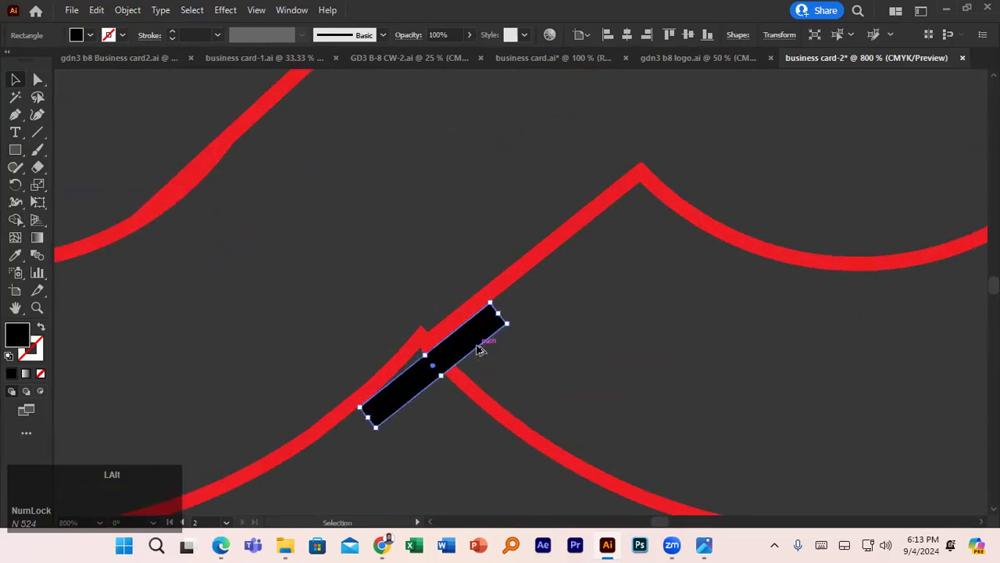
{"action": "scroll", "coordinate": [480, 350], "scroll_direction": "down", "scroll_amount": 5}
{"action": "left_click_drag", "start_coordinate": [530, 388], "coordinate": [531, 388]}
- Try Shape Builder on the upper crossing's pieces, then undo all three edits
{"action": "left_click", "coordinate": [16, 221]}
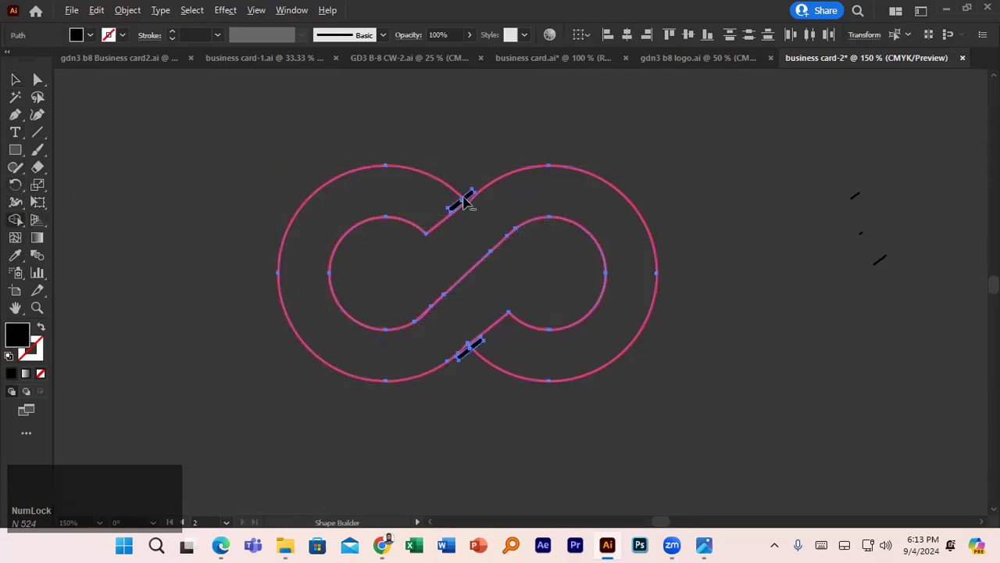
{"action": "scroll", "coordinate": [465, 201], "scroll_direction": "up", "scroll_amount": 4, "text": "alt"}
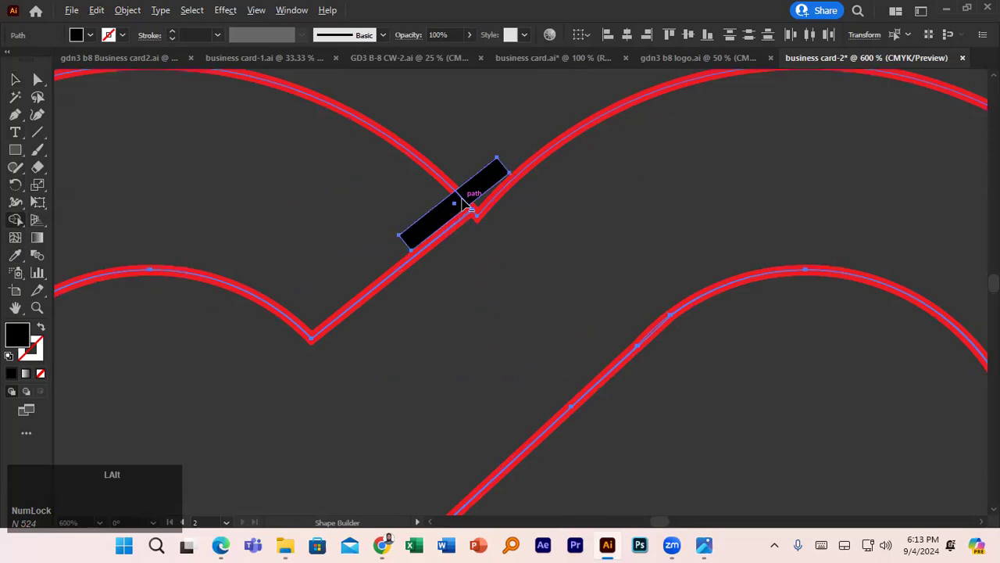
{"action": "left_click", "coordinate": [468, 201], "text": "alt"}
{"action": "left_click", "coordinate": [464, 205]}
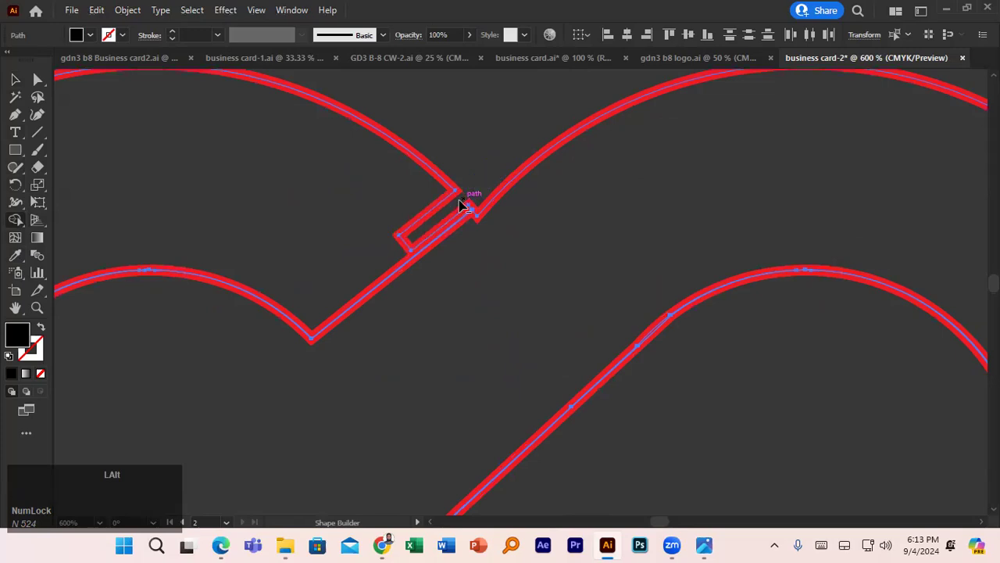
{"action": "left_click", "coordinate": [402, 242], "text": "alt"}
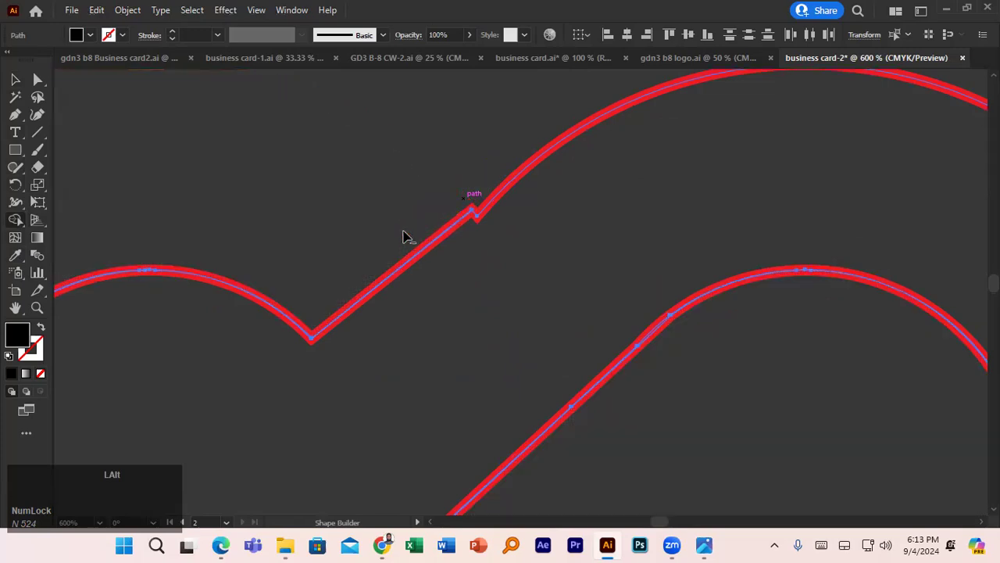
{"action": "key", "text": "ctrl+z"}
{"action": "key", "text": "ctrl+z"}
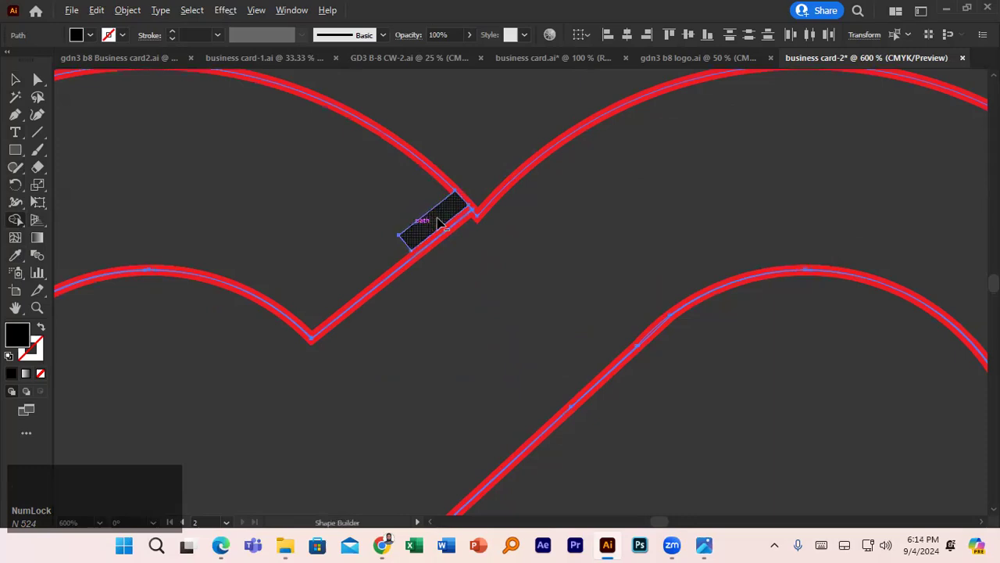
{"action": "key", "text": "ctrl+z"}
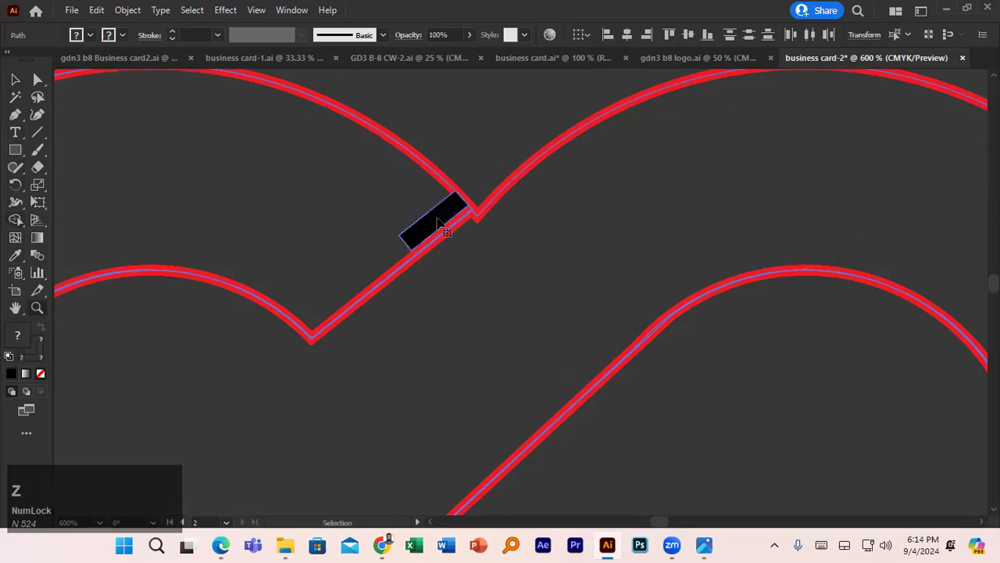
{"action": "key", "text": "ctrl+z"}
{"action": "key", "text": "ctrl+z"}
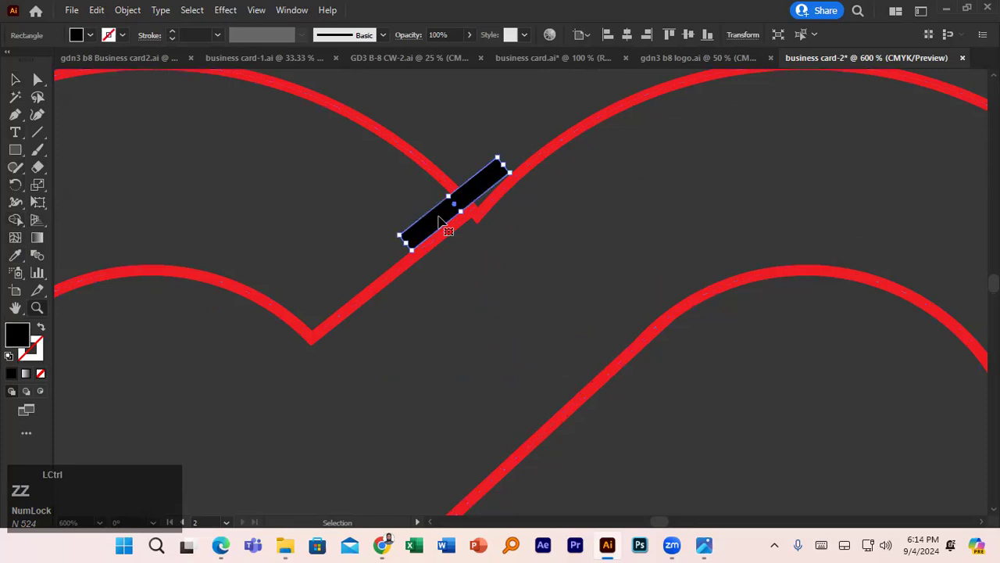
- Select the leftover black rectangle at the upper crossing and delete it
{"action": "scroll", "coordinate": [439, 220], "scroll_direction": "down", "scroll_amount": 4}
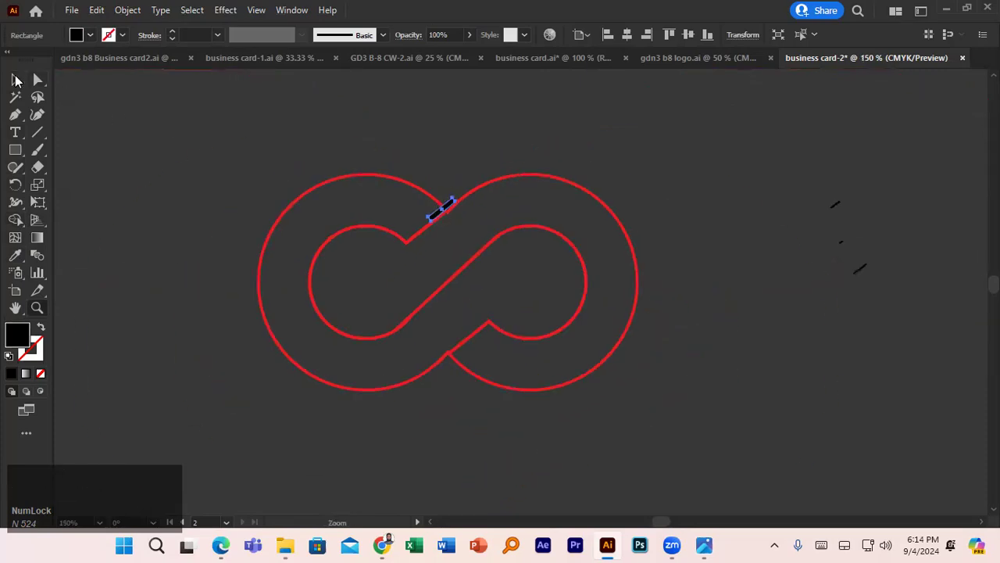
{"action": "left_click", "coordinate": [16, 79]}
{"action": "scroll", "coordinate": [439, 207], "scroll_direction": "up", "scroll_amount": 3}
{"action": "left_click_drag", "start_coordinate": [429, 195], "coordinate": [472, 137]}
{"action": "key", "text": "Delete"}
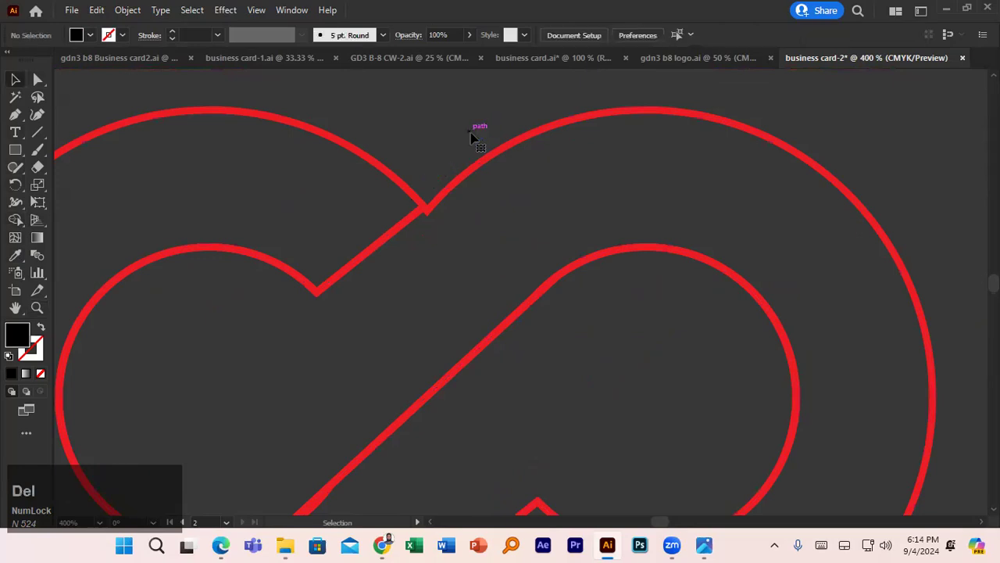
{"action": "scroll", "coordinate": [472, 138], "scroll_direction": "down", "scroll_amount": 3}
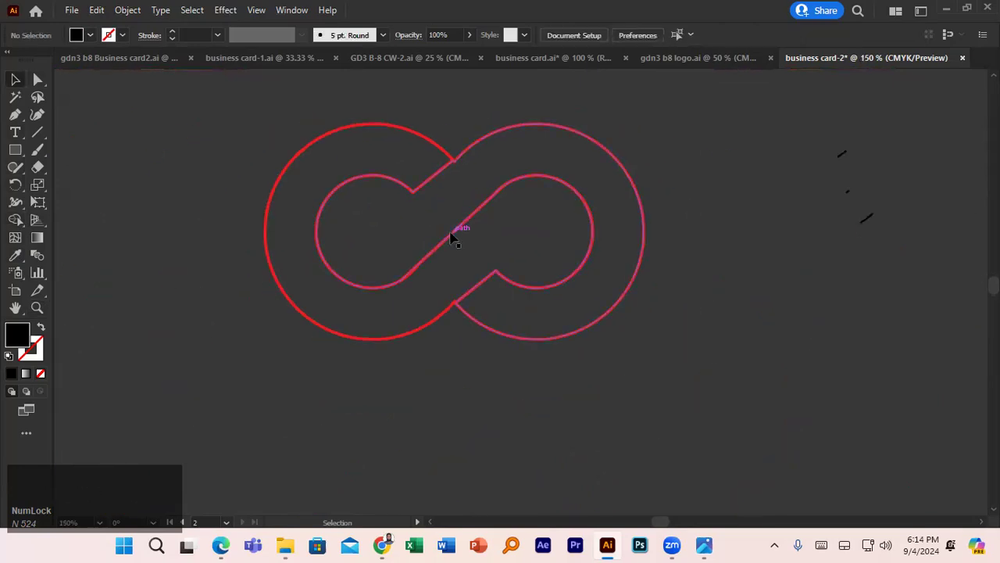
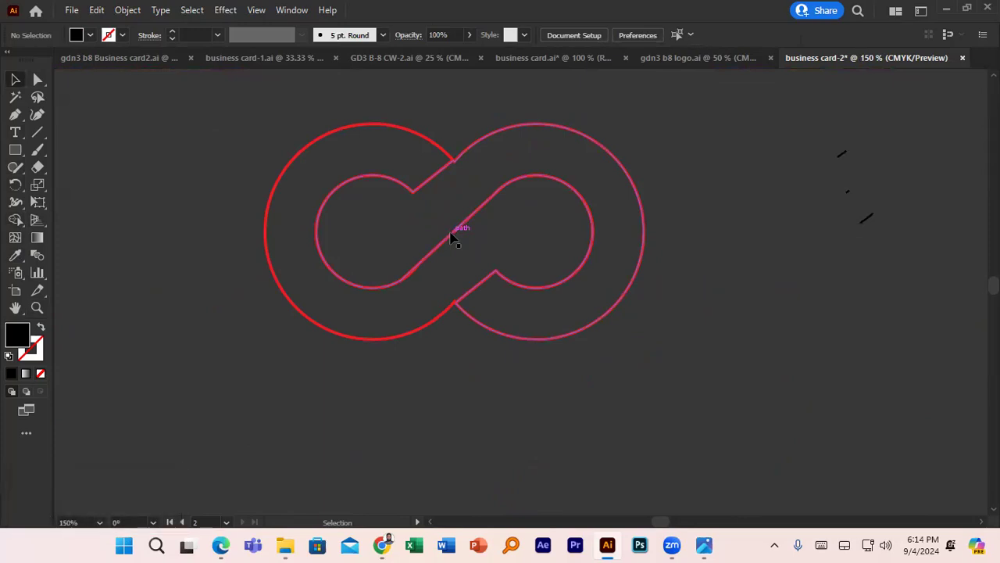
- Select the infinity logo outline, set its stroke to 1 pt, and scale it down proportionally
{"action": "scroll", "coordinate": [449, 223], "scroll_direction": "down", "scroll_amount": 2}
{"action": "left_click_drag", "start_coordinate": [507, 279], "coordinate": [531, 293]}
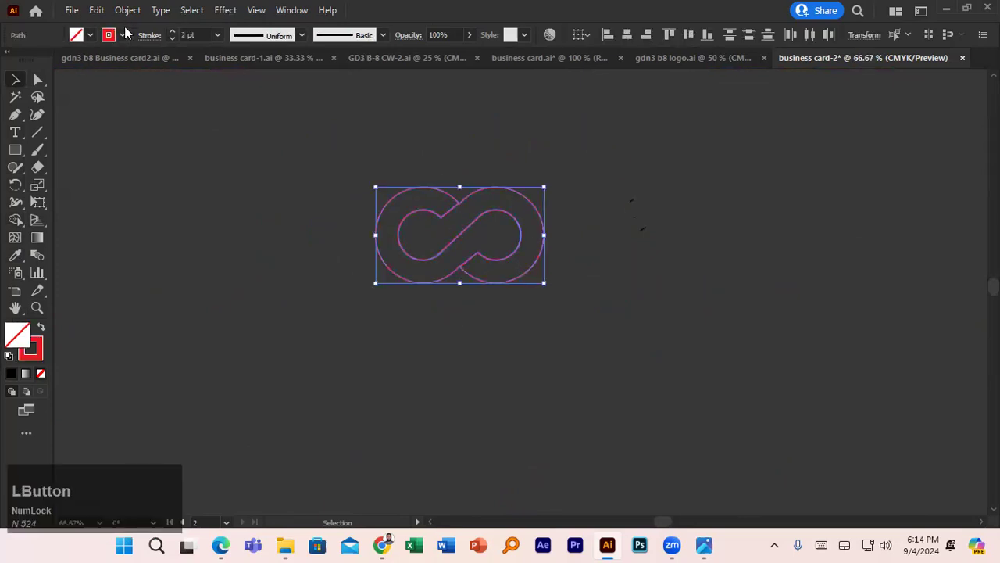
{"action": "left_click", "coordinate": [173, 39]}
{"action": "mouse_move", "coordinate": [543, 283]}
{"action": "left_mouse_down"}
{"action": "mouse_move", "coordinate": [495, 249]}
{"action": "mouse_move", "coordinate": [637, 311]}
{"action": "left_mouse_up"}
- Move the shrunken logo just left of the first business card artboard
{"action": "scroll", "coordinate": [495, 249], "scroll_direction": "down", "scroll_amount": 3}
{"action": "scroll", "coordinate": [637, 311], "scroll_direction": "up", "scroll_amount": 3}
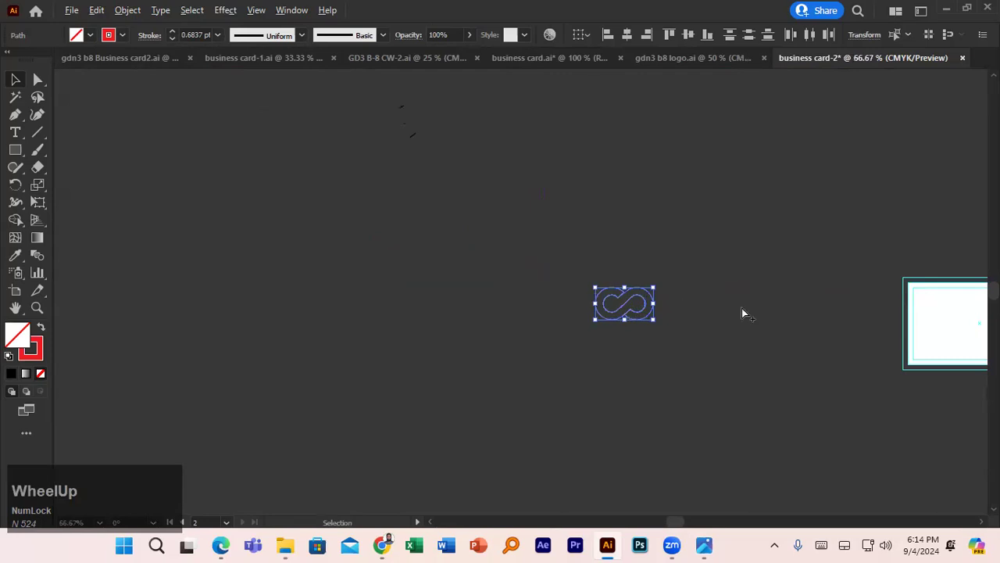
{"action": "left_click_drag", "start_coordinate": [734, 313], "coordinate": [339, 241]}
{"action": "scroll", "coordinate": [328, 241], "scroll_direction": "up", "scroll_amount": 2}
{"action": "left_click_drag", "start_coordinate": [89, 211], "coordinate": [716, 226]}
{"action": "left_click", "coordinate": [687, 227]}
{"action": "left_click_drag", "start_coordinate": [739, 232], "coordinate": [542, 204]}
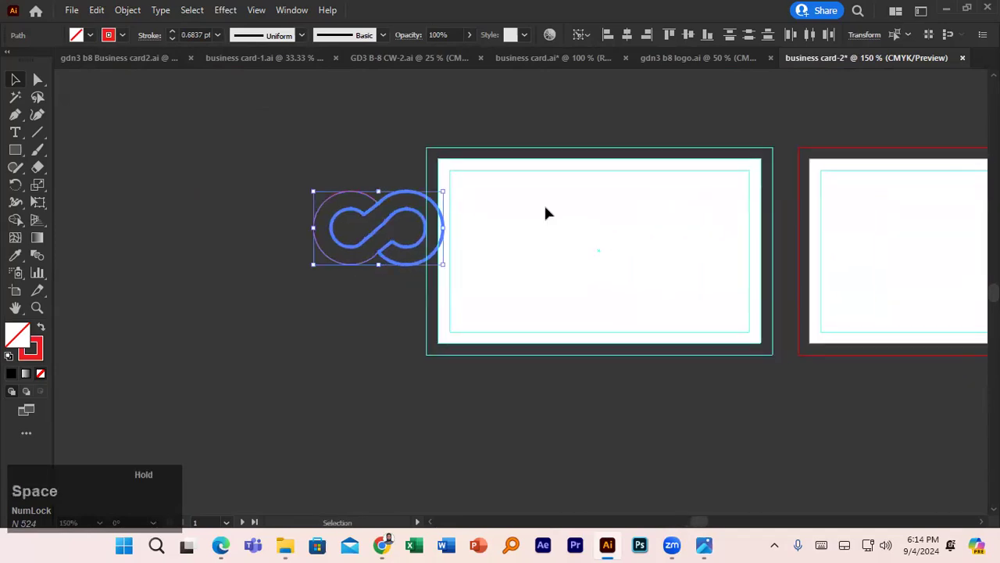
{"action": "left_click", "coordinate": [544, 203]}
{"action": "left_click", "coordinate": [14, 149]}
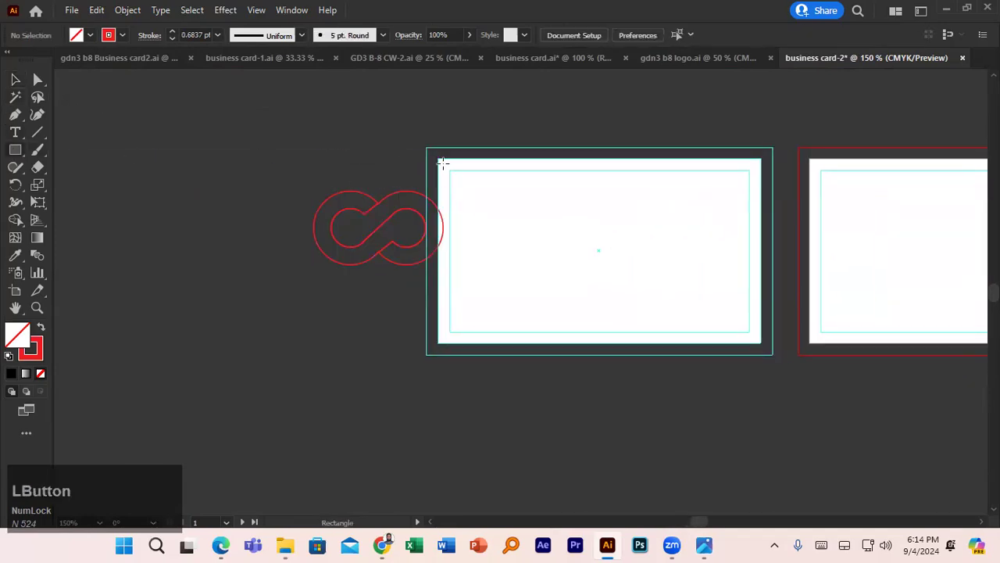
- Draw a rectangle over the whole first card with white fill and no stroke
{"action": "left_click_drag", "start_coordinate": [438, 159], "coordinate": [761, 342]}
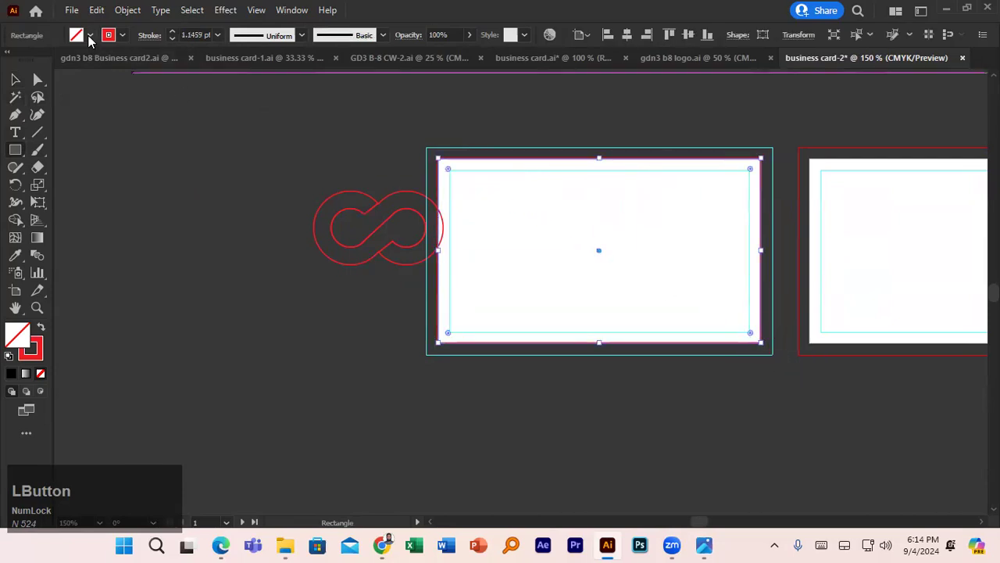
{"action": "left_click", "coordinate": [90, 35]}
{"action": "left_click", "coordinate": [30, 60]}
{"action": "left_click", "coordinate": [123, 35]}
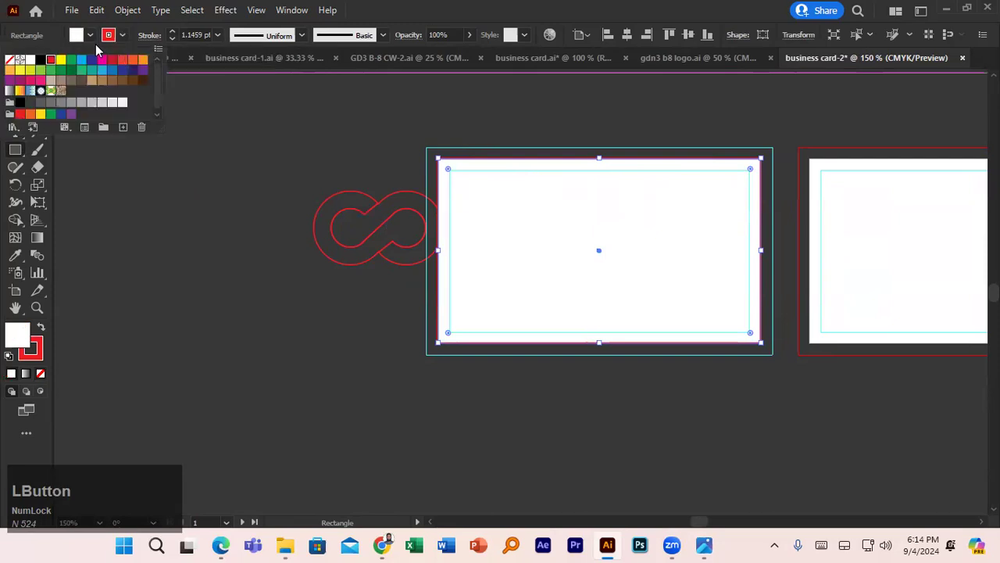
{"action": "left_click", "coordinate": [8, 62]}
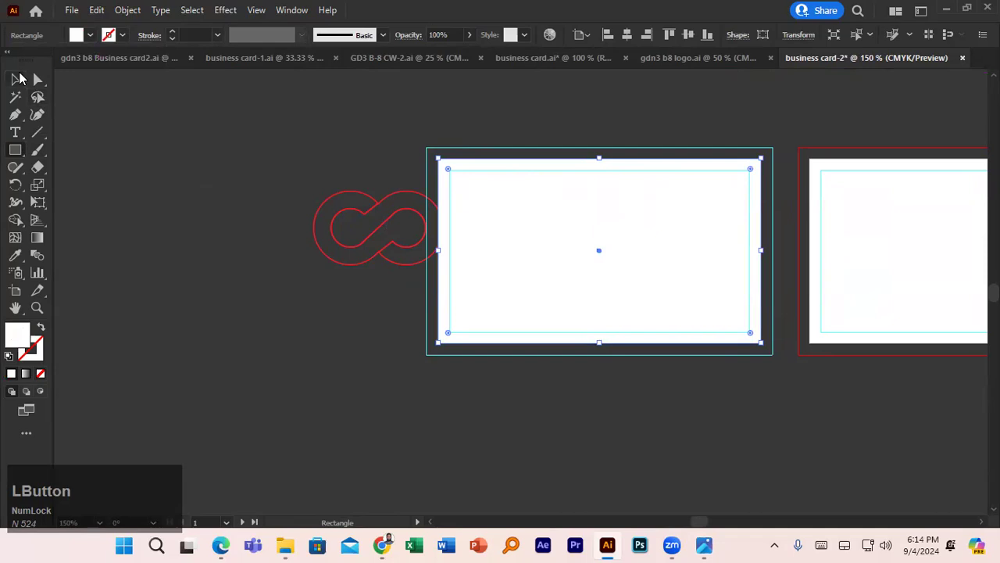
- Select the infinity logo so it can be moved
{"action": "left_click", "coordinate": [15, 79]}
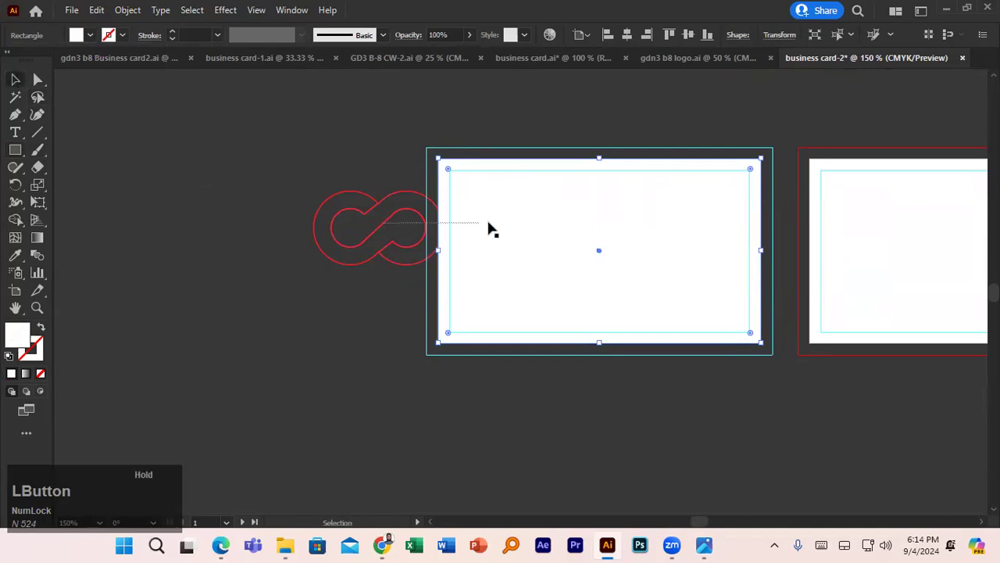
{"action": "left_click", "coordinate": [421, 225], "text": "shift"}
{"action": "left_click", "coordinate": [238, 222]}
- Reselect the infinity logo's paths and group them with Ctrl+G
{"action": "left_click_drag", "start_coordinate": [374, 238], "coordinate": [461, 222]}
{"action": "key", "text": "ctrl+z"}
{"action": "mouse_move", "coordinate": [401, 239]}
{"action": "left_mouse_down"}
{"action": "mouse_move", "coordinate": [411, 245]}
{"action": "mouse_move", "coordinate": [396, 238]}
{"action": "mouse_move", "coordinate": [500, 218]}
{"action": "left_mouse_up"}
{"action": "key", "text": "ctrl+g"}
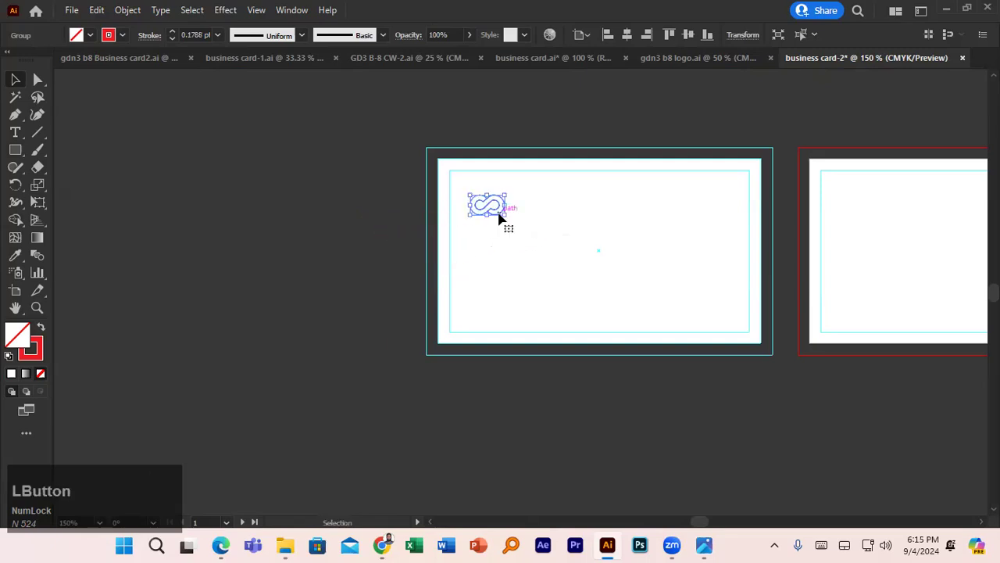
- Place the logo group near the card's top-left corner and raise its stroke to 3 pt
{"action": "right_click", "coordinate": [500, 218]}
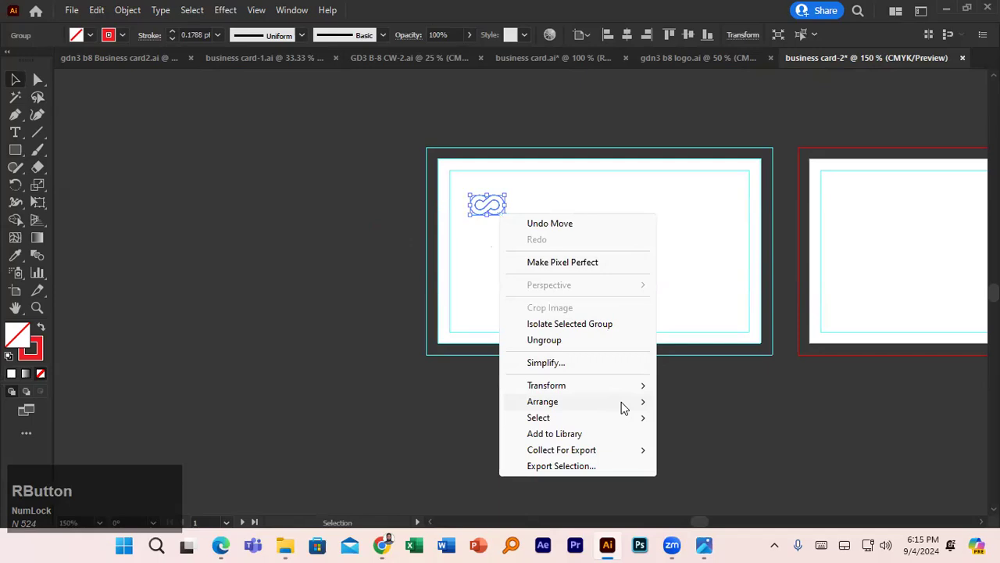
{"action": "left_click", "coordinate": [624, 404]}
{"action": "left_click", "coordinate": [718, 406]}
{"action": "left_click", "coordinate": [317, 211]}
{"action": "left_click_drag", "start_coordinate": [475, 215], "coordinate": [480, 217]}
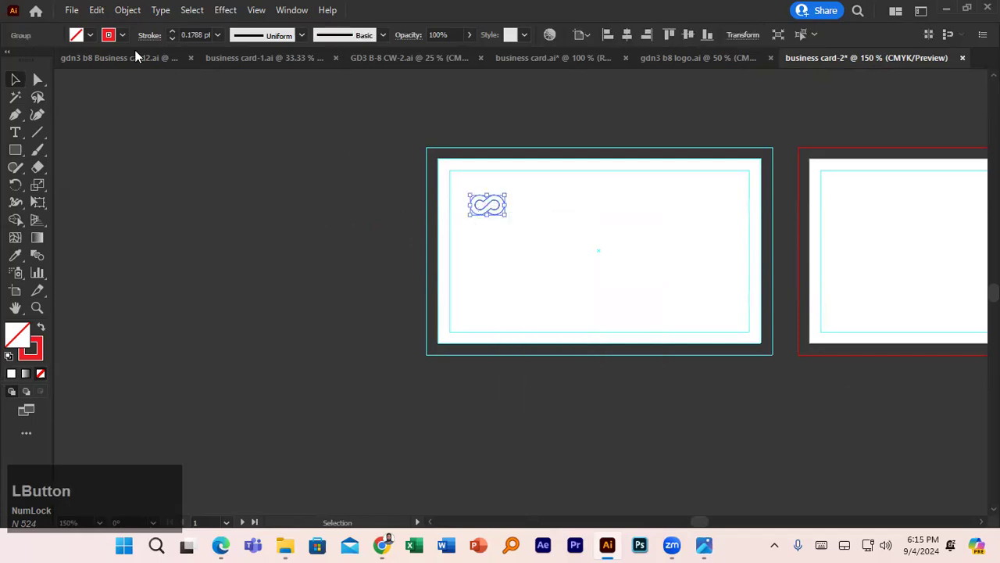
{"action": "left_click", "coordinate": [172, 32]}
{"action": "left_click", "coordinate": [172, 32]}
{"action": "left_click", "coordinate": [172, 32]}
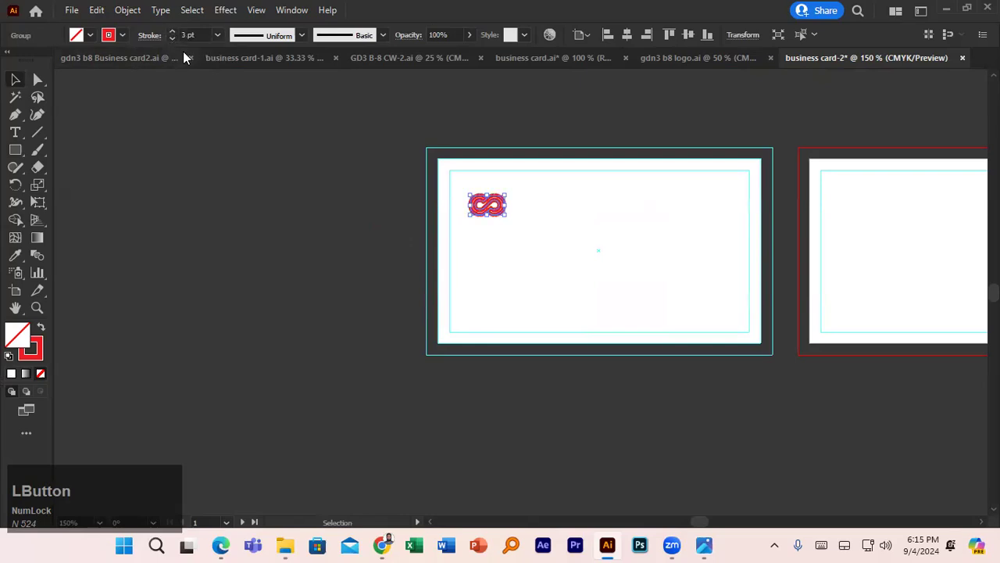
{"action": "left_click", "coordinate": [238, 207]}
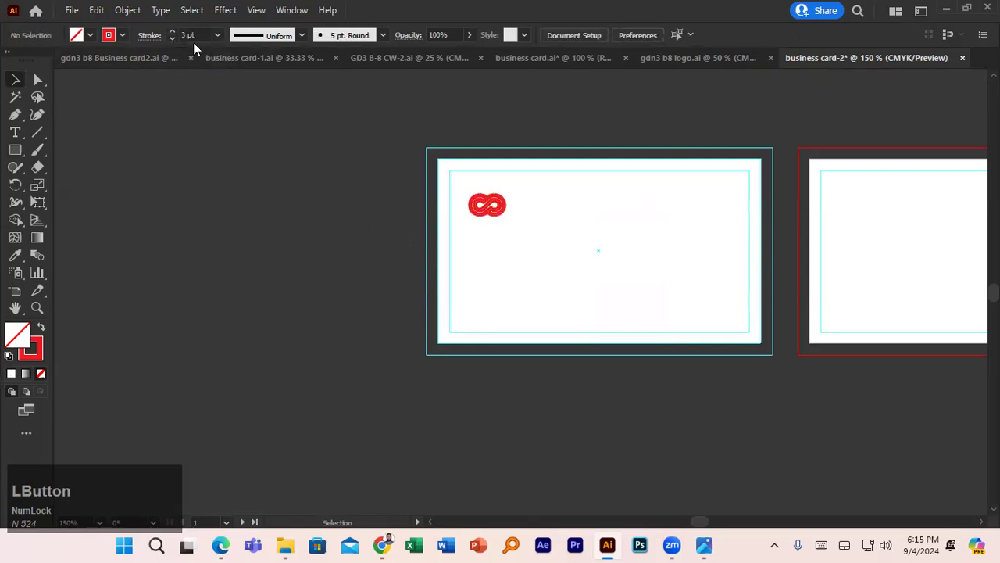
- Lower the default stroke weight to 0.75 pt and select the white background rectangle
{"action": "left_click", "coordinate": [172, 39]}
{"action": "left_click", "coordinate": [172, 39]}
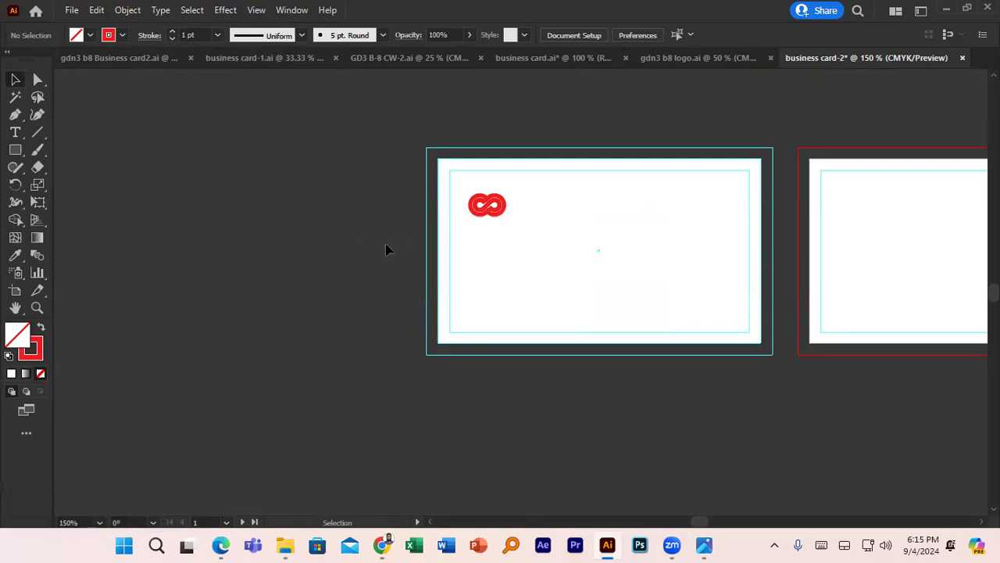
{"action": "scroll", "coordinate": [385, 243], "scroll_direction": "up", "scroll_amount": 2, "text": "alt"}
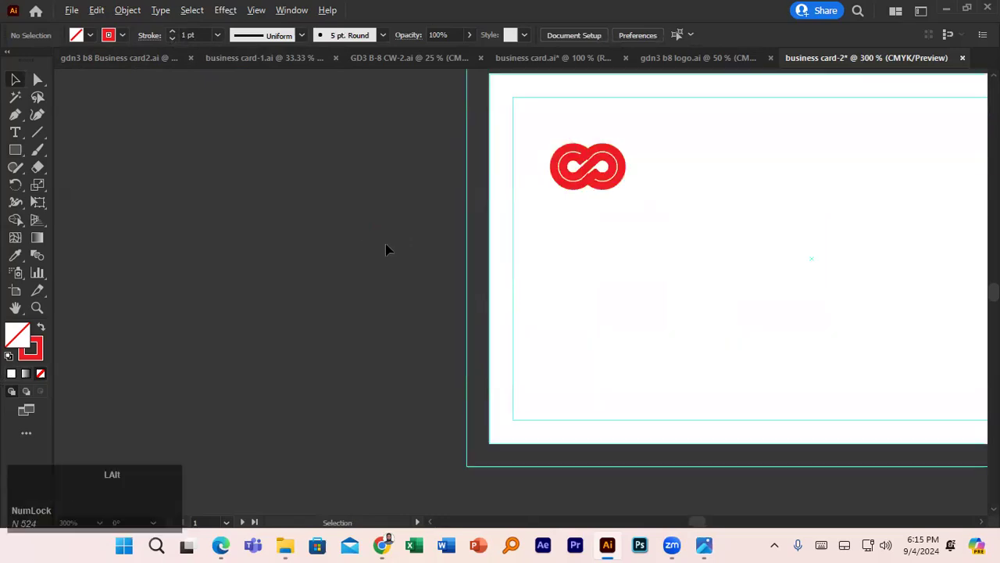
{"action": "left_click", "coordinate": [171, 39]}
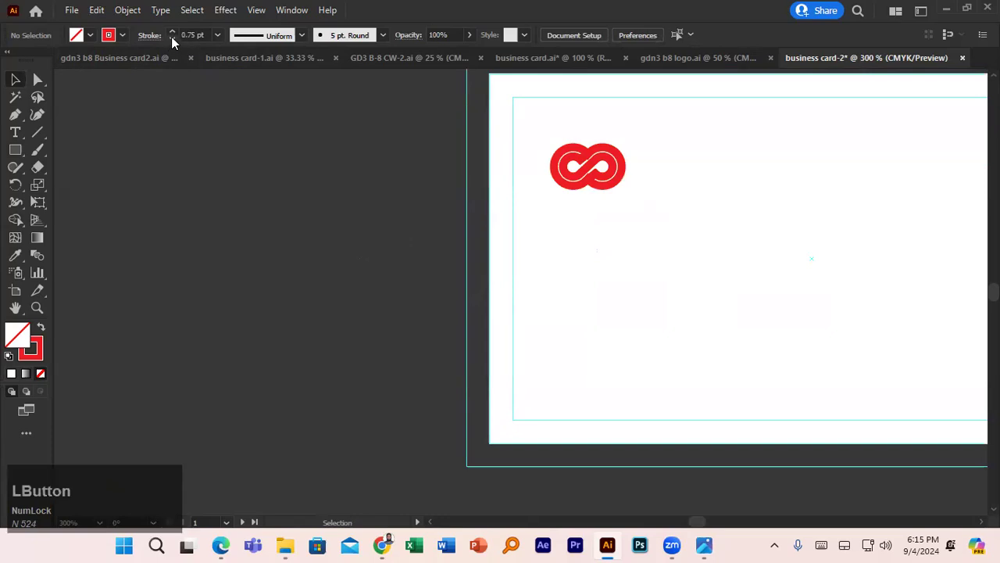
{"action": "left_click", "coordinate": [536, 247]}
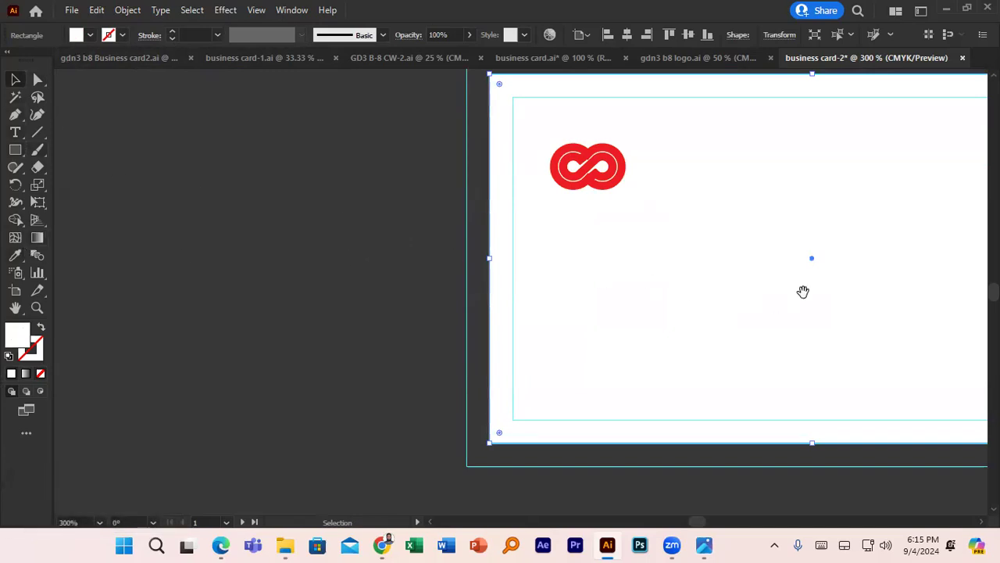
{"action": "left_click_drag", "start_coordinate": [803, 291], "coordinate": [354, 299]}
{"action": "scroll", "coordinate": [355, 300], "scroll_direction": "down", "scroll_amount": 3}
{"action": "scroll", "coordinate": [358, 302], "scroll_direction": "up", "scroll_amount": 2}
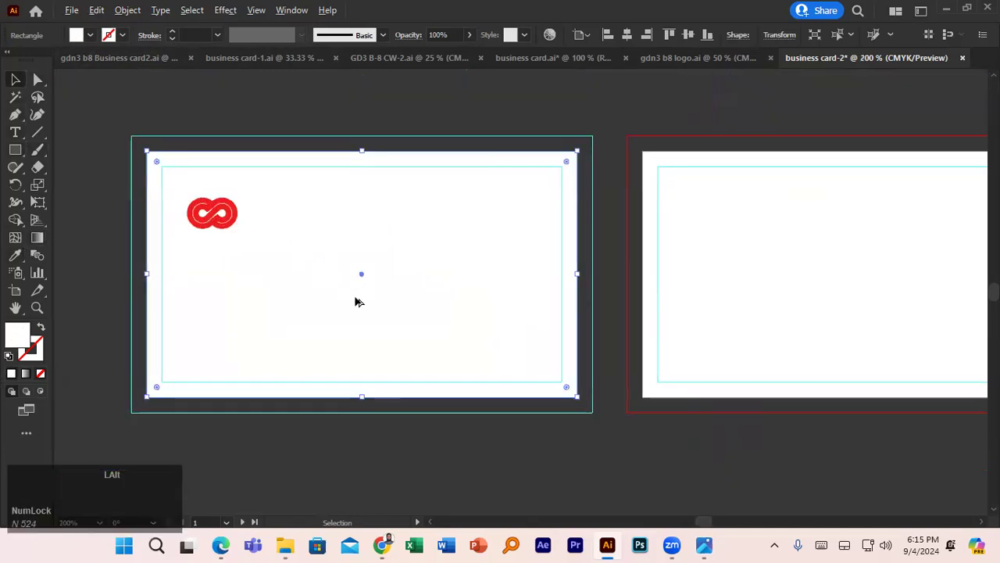
- Fill the card's background rectangle with black
{"action": "left_click_drag", "start_coordinate": [383, 243], "coordinate": [465, 205]}
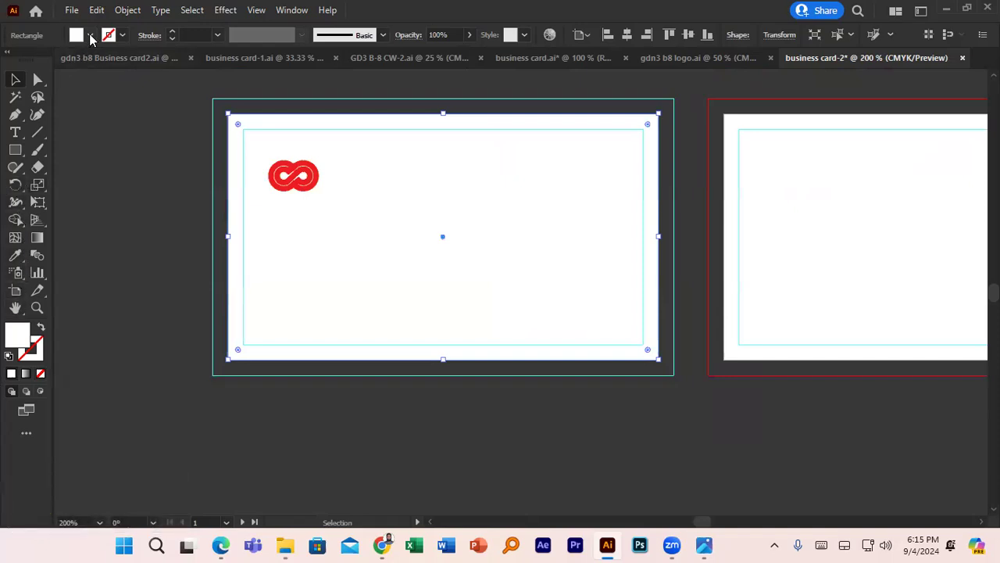
{"action": "left_click", "coordinate": [90, 36]}
{"action": "left_click", "coordinate": [40, 61]}
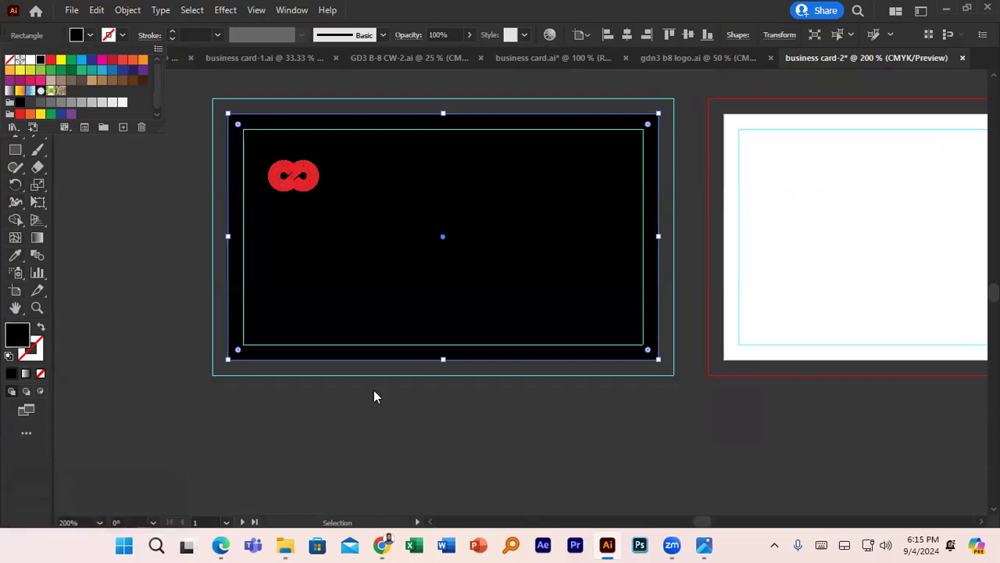
{"action": "left_click", "coordinate": [397, 405]}
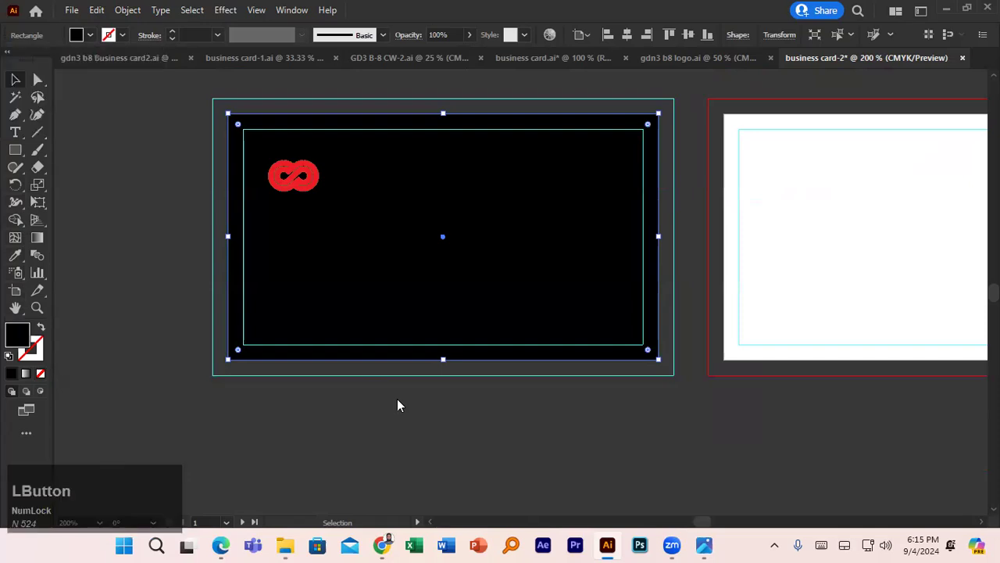
- Drag 01_Technology-Business-Card.jpg from Downloads onto the Illustrator canvas
{"action": "scroll", "coordinate": [397, 405], "scroll_direction": "down", "scroll_amount": 2}
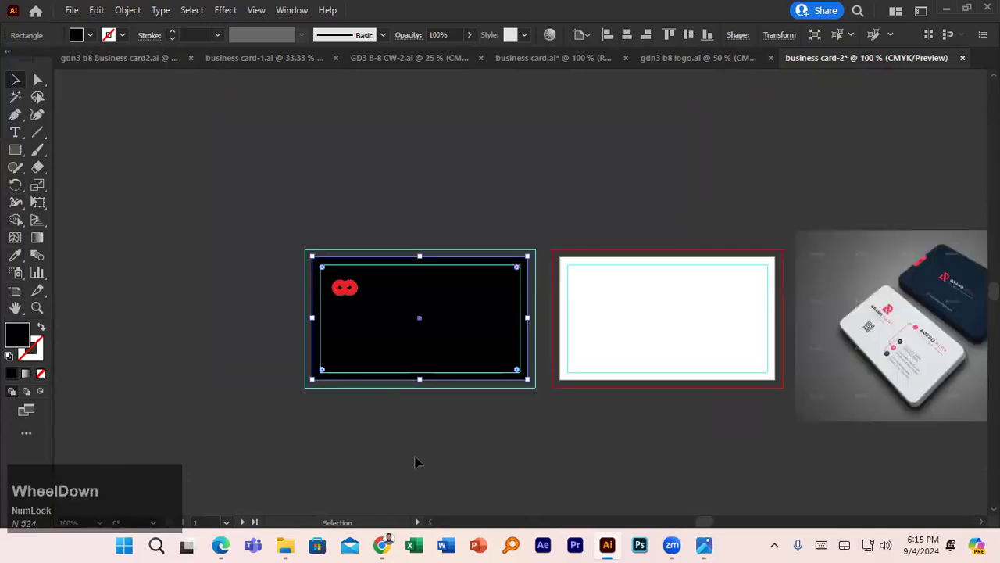
{"action": "left_click", "coordinate": [294, 540]}
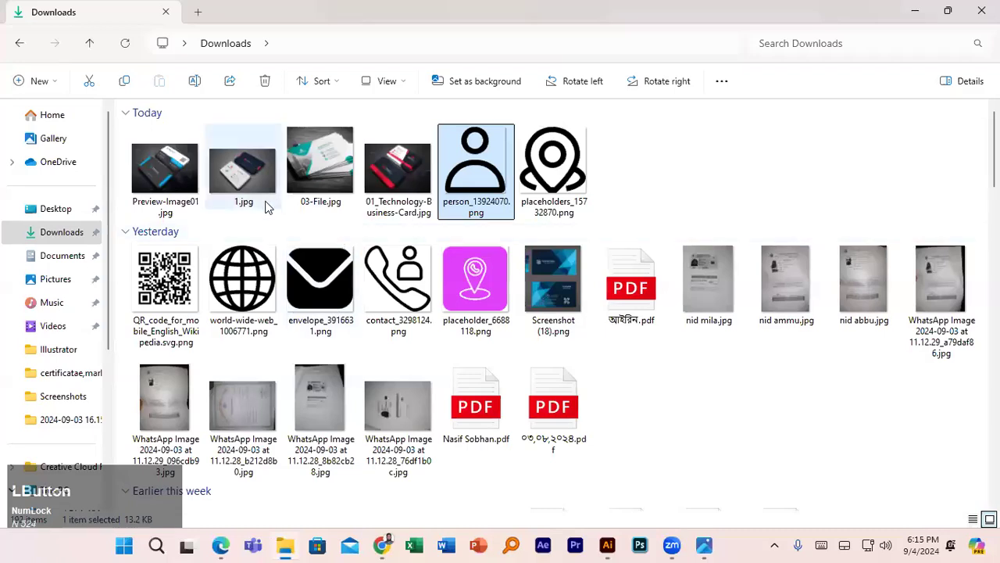
{"action": "left_click_drag", "start_coordinate": [399, 168], "coordinate": [296, 221]}
{"action": "scroll", "coordinate": [310, 223], "scroll_direction": "down", "scroll_amount": 3}
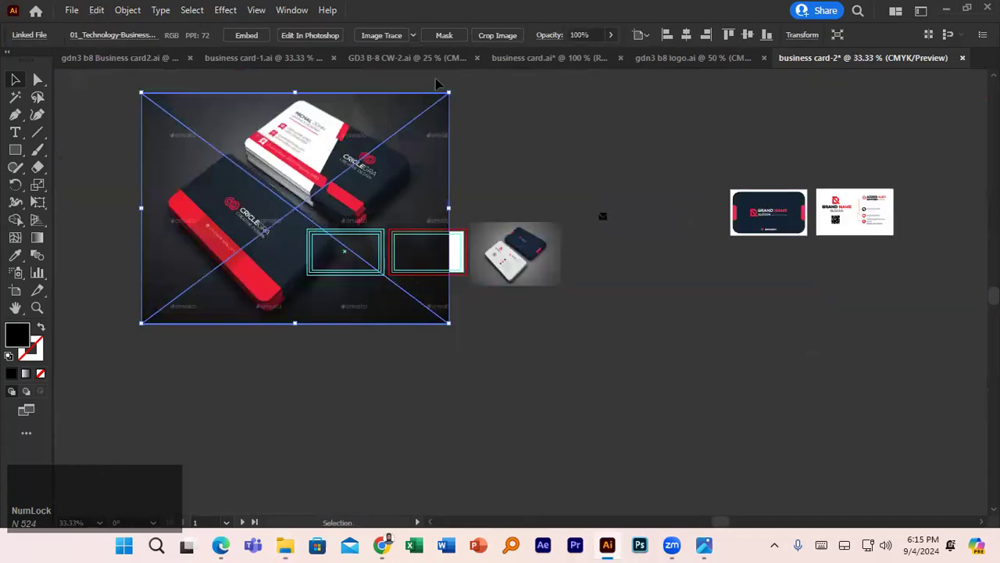
- Shrink the reference photo and move it beside the black card
{"action": "left_click_drag", "start_coordinate": [449, 91], "coordinate": [319, 190]}
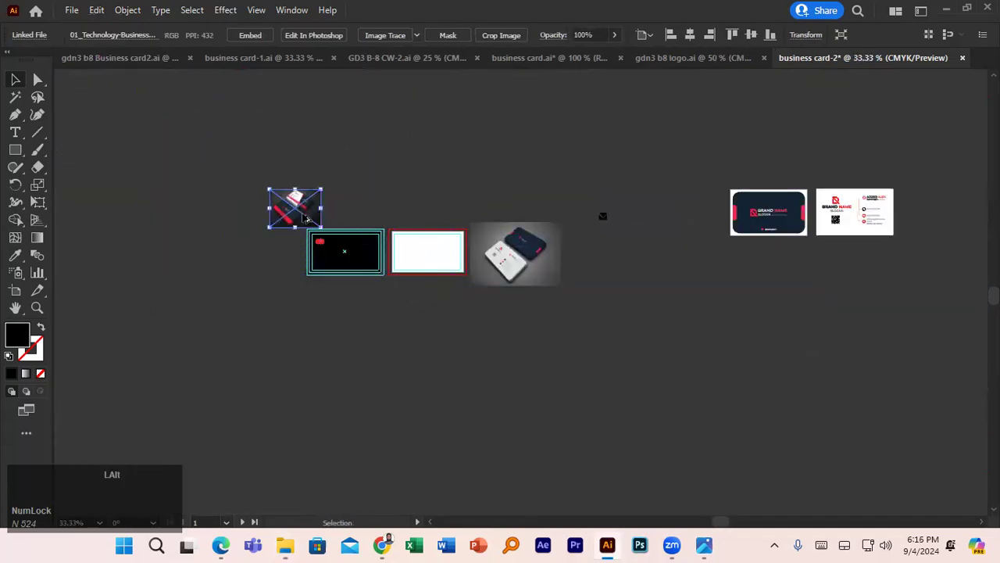
{"action": "scroll", "coordinate": [301, 213], "scroll_direction": "up", "scroll_amount": 3}
{"action": "scroll", "coordinate": [305, 218], "scroll_direction": "up", "scroll_amount": 2}
{"action": "left_click_drag", "start_coordinate": [290, 223], "coordinate": [220, 417]}
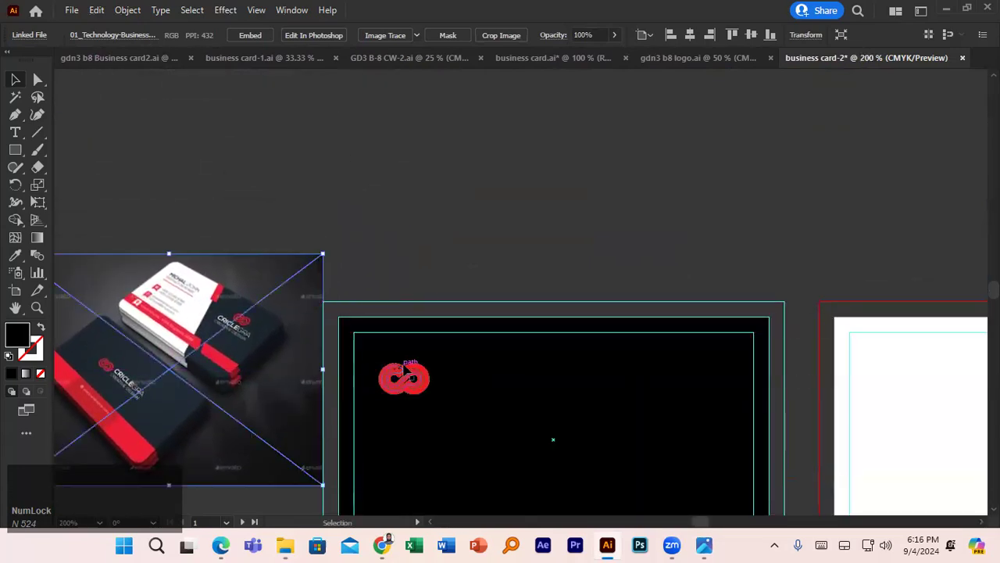
- Eyedrop the photo's navy onto the card background
{"action": "left_click", "coordinate": [486, 342]}
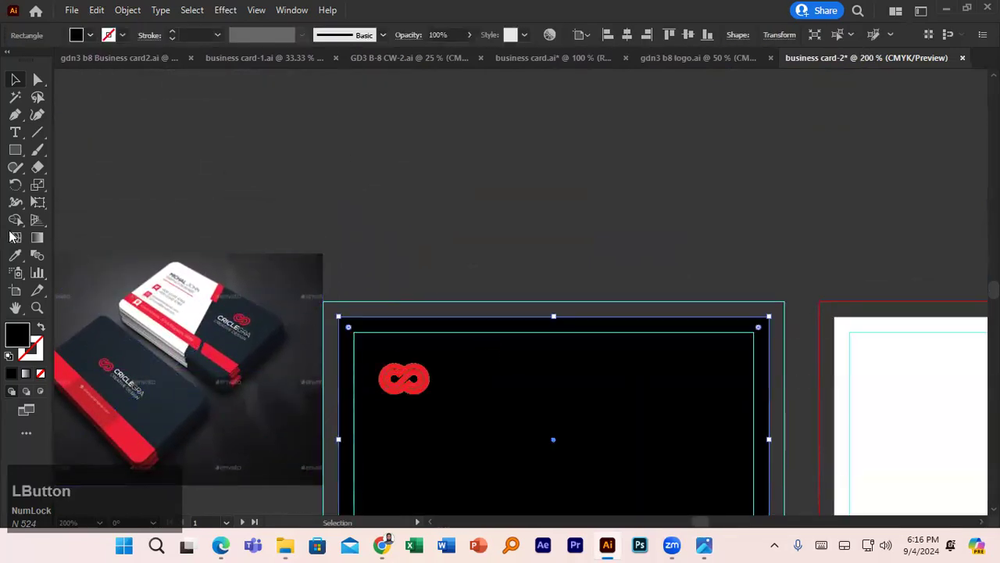
{"action": "left_click", "coordinate": [14, 256]}
{"action": "left_click", "coordinate": [150, 361]}
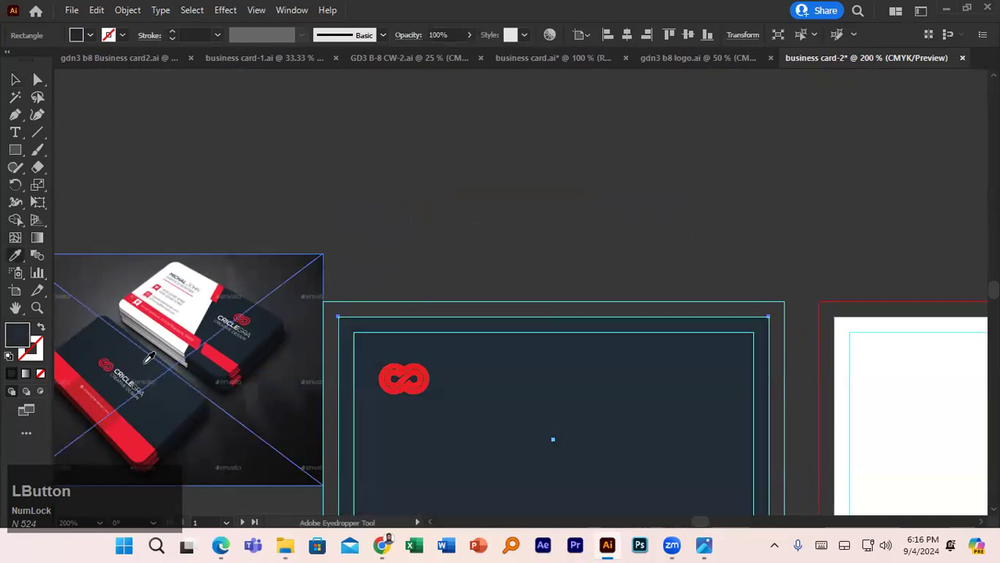
{"action": "left_click", "coordinate": [16, 80]}
{"action": "left_click", "coordinate": [437, 230]}
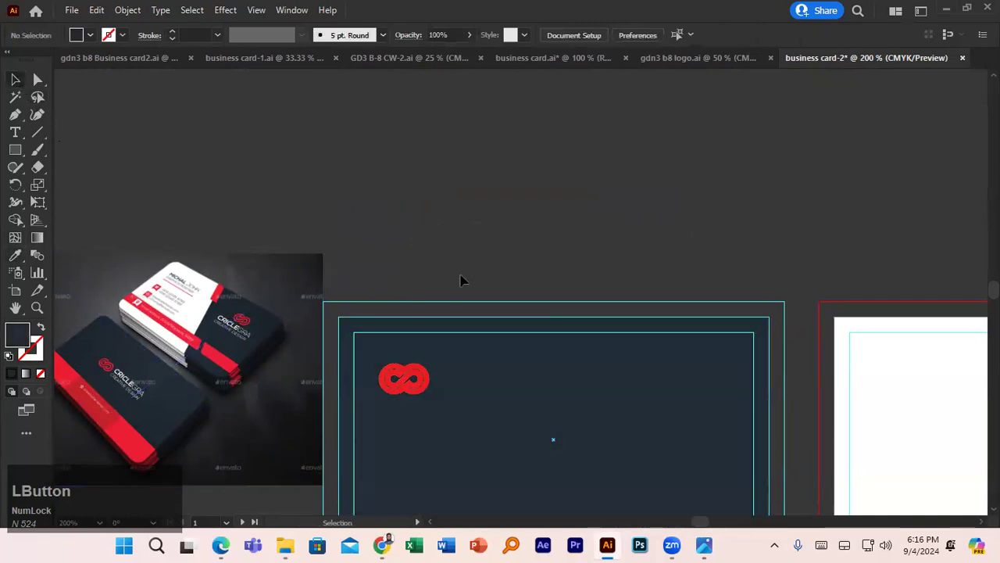
- Give the red logo group a 2 pt outline
{"action": "left_click", "coordinate": [417, 375]}
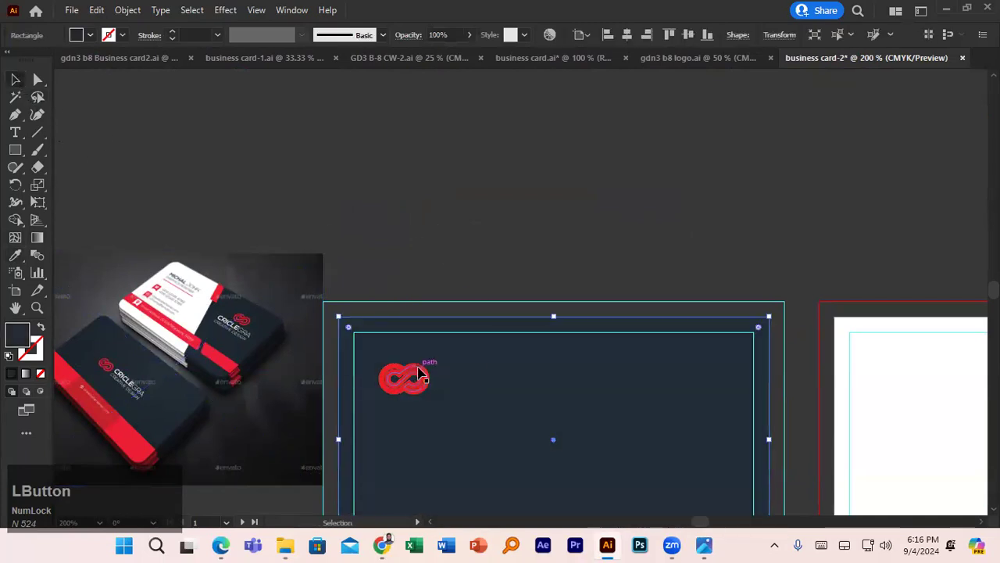
{"action": "left_click", "coordinate": [420, 370]}
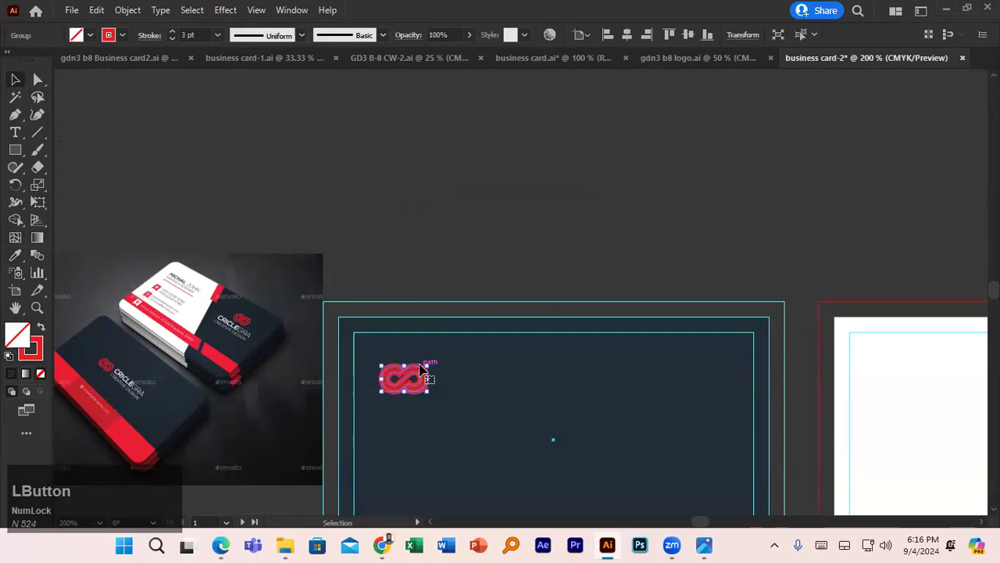
{"action": "left_click", "coordinate": [171, 37]}
{"action": "left_click", "coordinate": [171, 38]}
{"action": "left_click", "coordinate": [171, 32]}
{"action": "left_click", "coordinate": [449, 349]}
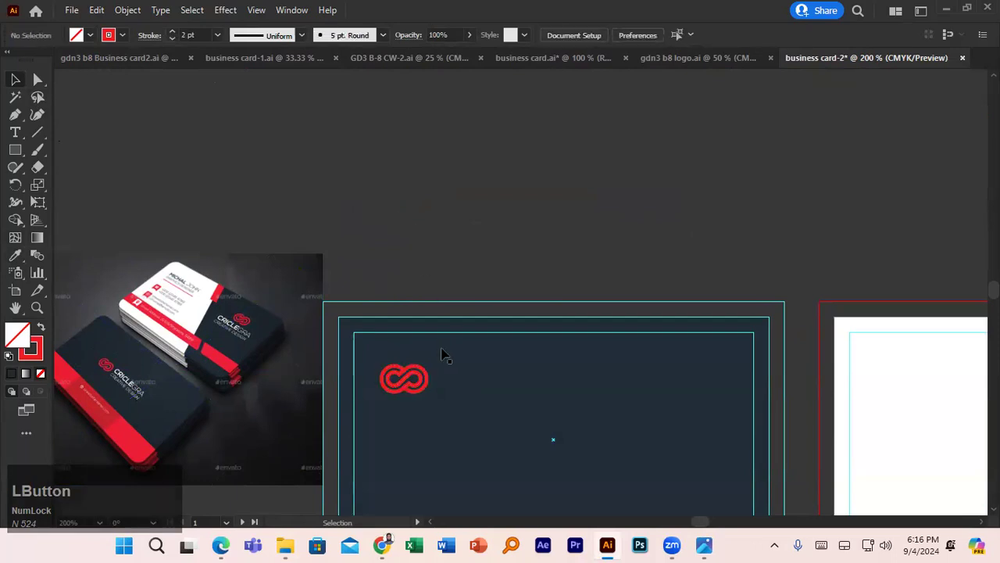
- Move the red logo to the navy card's upper right
{"action": "scroll", "coordinate": [444, 355], "scroll_direction": "down", "scroll_amount": 2}
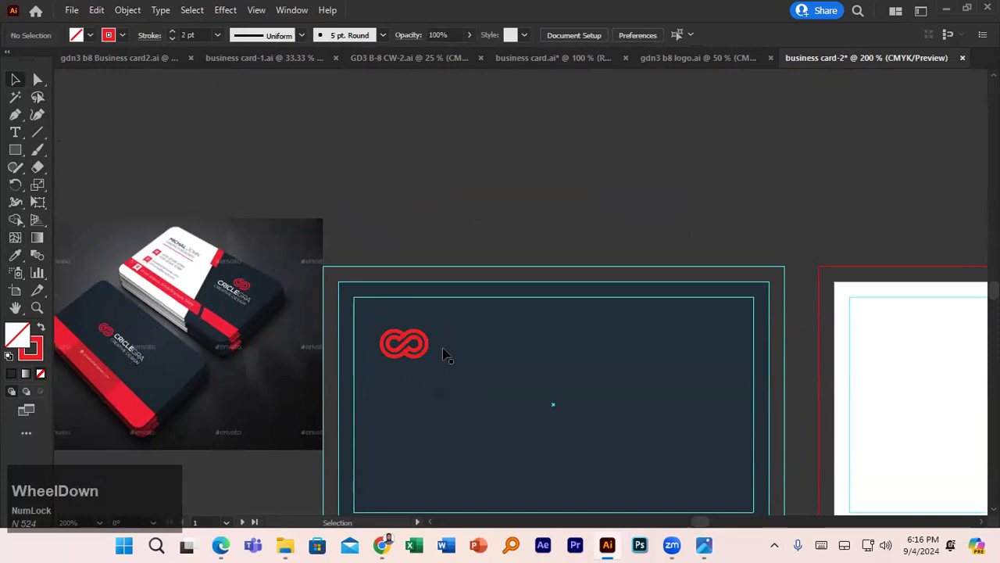
{"action": "scroll", "coordinate": [457, 351], "scroll_direction": "down", "scroll_amount": 2}
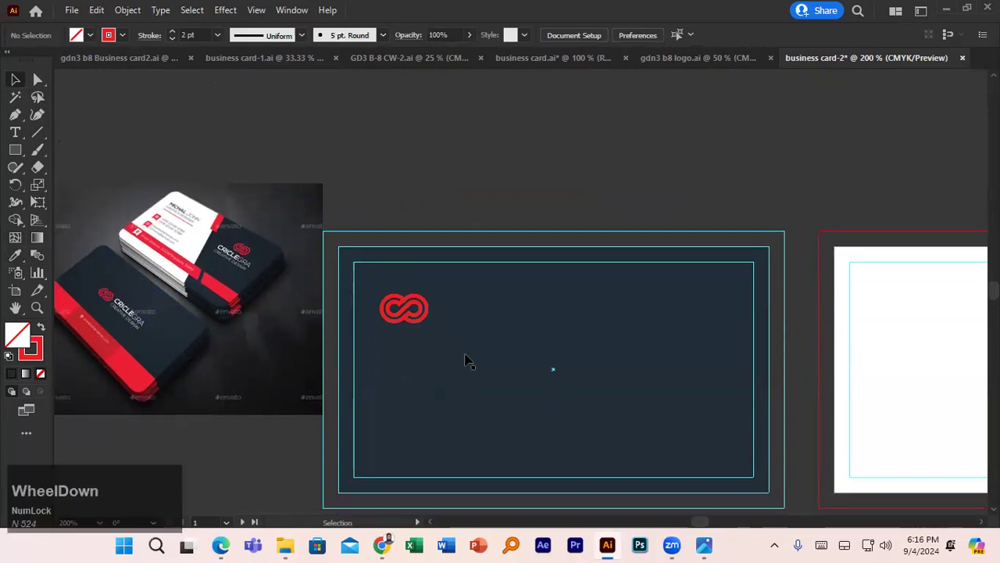
{"action": "key", "text": "space"}
{"action": "left_click_drag", "start_coordinate": [609, 355], "coordinate": [523, 272]}
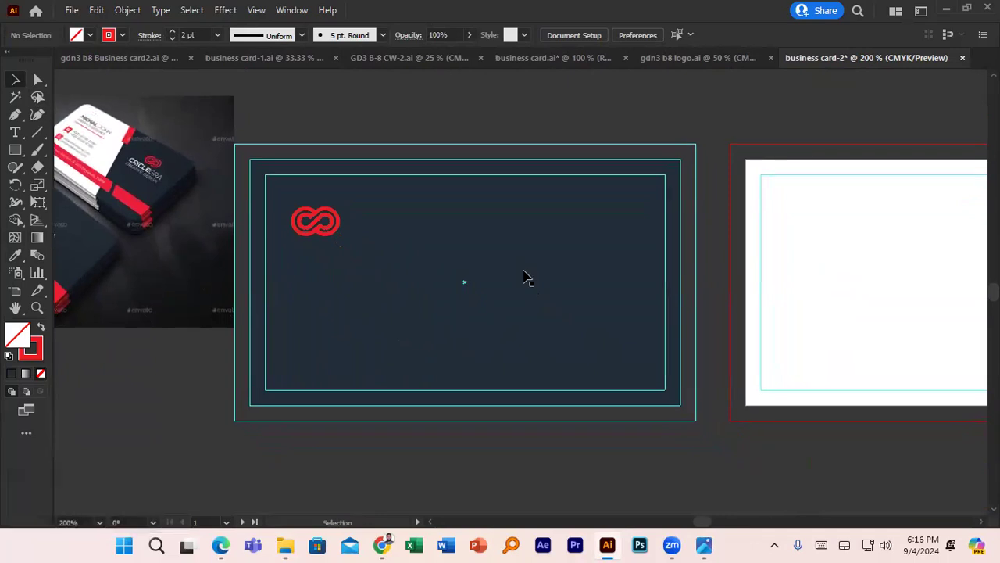
{"action": "left_click_drag", "start_coordinate": [333, 224], "coordinate": [613, 224]}
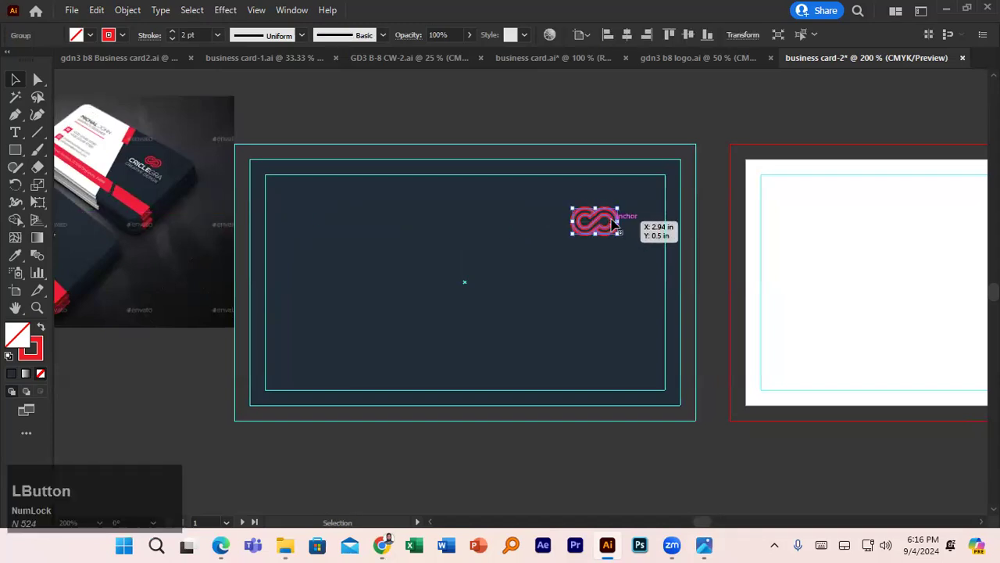
- Draw a rectangle over the card's right half and fill it with navy sampled from the photo
{"action": "left_click", "coordinate": [19, 154]}
{"action": "left_click_drag", "start_coordinate": [471, 144], "coordinate": [704, 404]}
{"action": "left_click", "coordinate": [88, 35]}
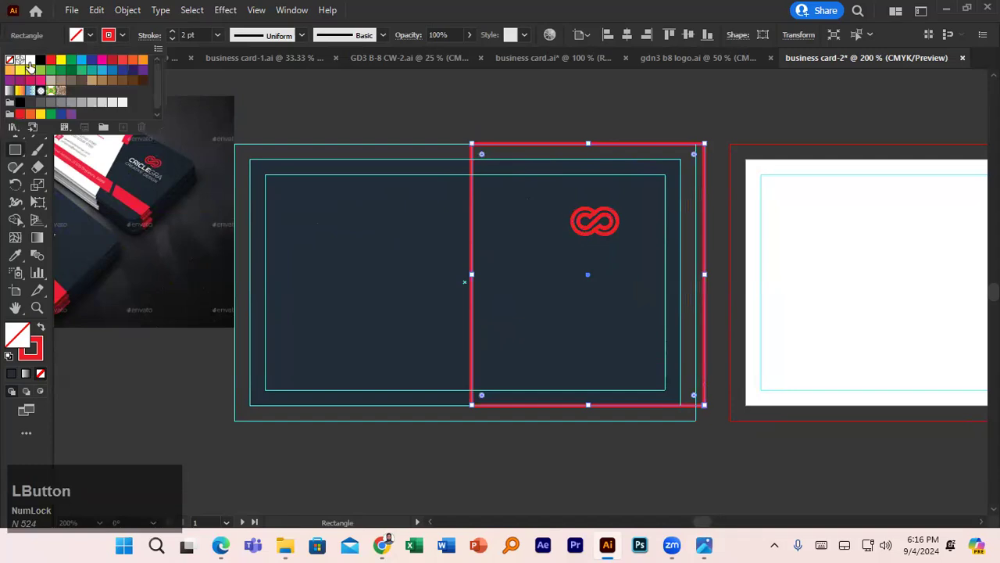
{"action": "left_click", "coordinate": [30, 61]}
{"action": "left_click", "coordinate": [14, 255]}
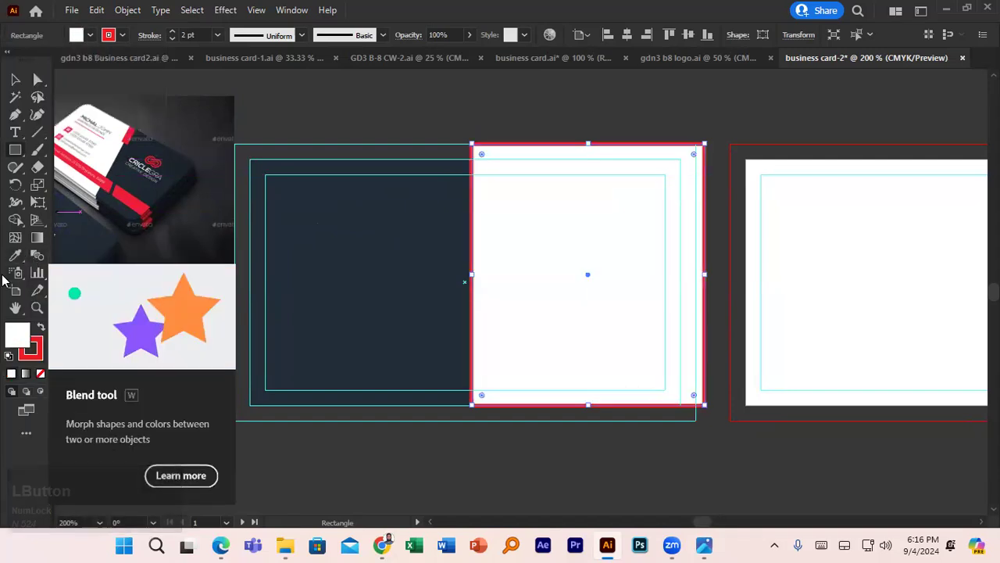
{"action": "left_click", "coordinate": [15, 255]}
{"action": "left_click", "coordinate": [123, 162]}
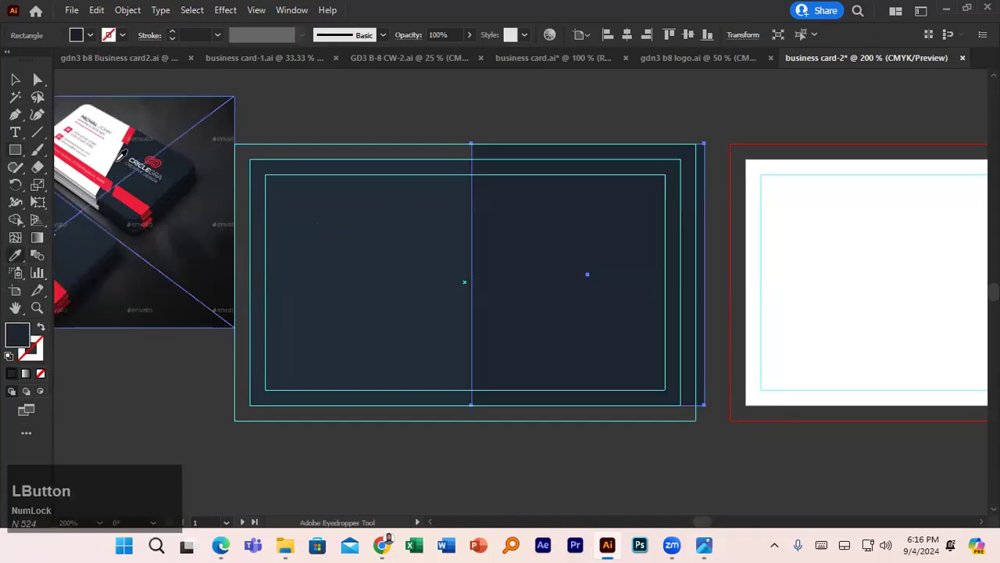
{"action": "left_click", "coordinate": [17, 79]}
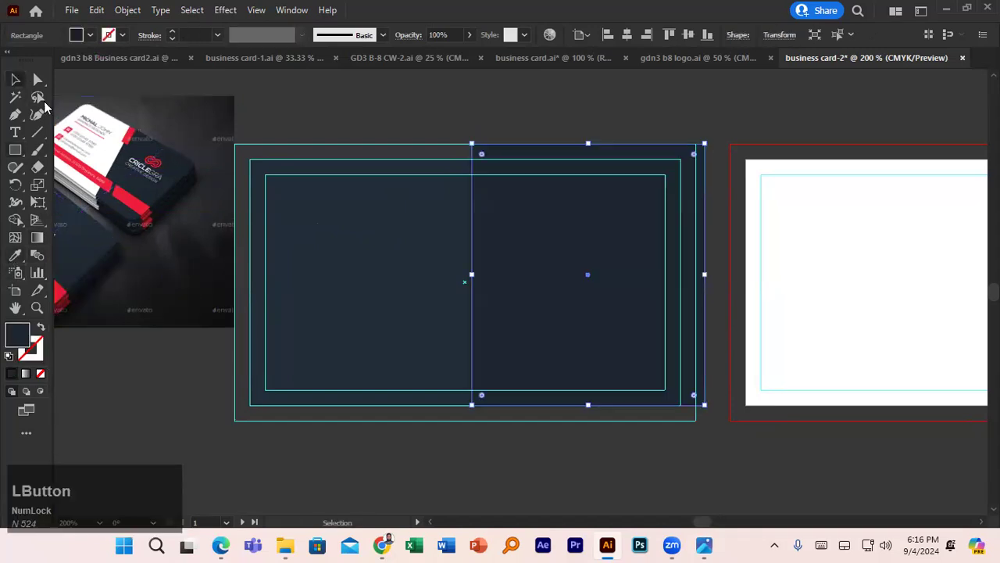
- Reposition the navy rectangle on the right and park the red logo above the card
{"action": "left_click", "coordinate": [290, 219]}
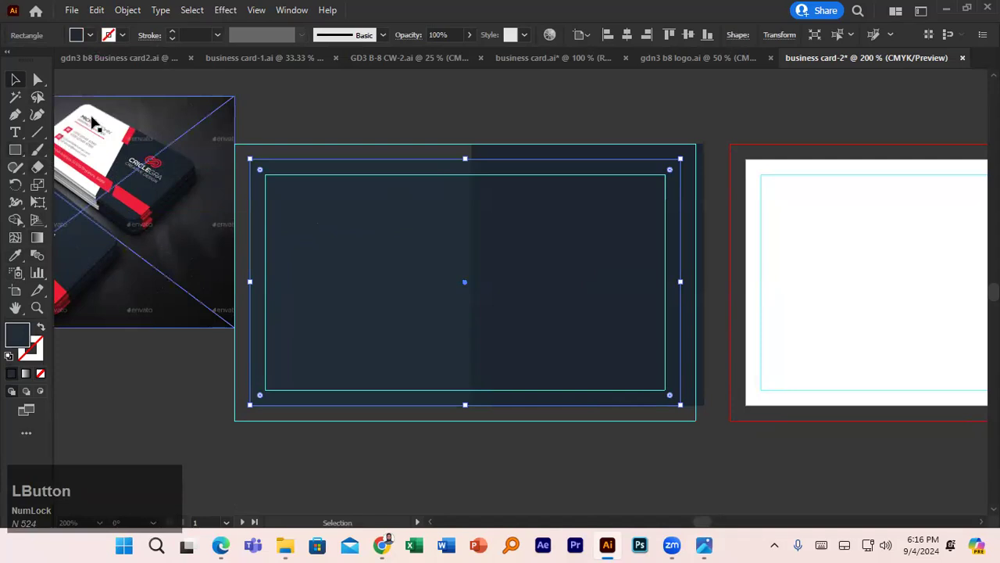
{"action": "left_click_drag", "start_coordinate": [518, 204], "coordinate": [373, 210]}
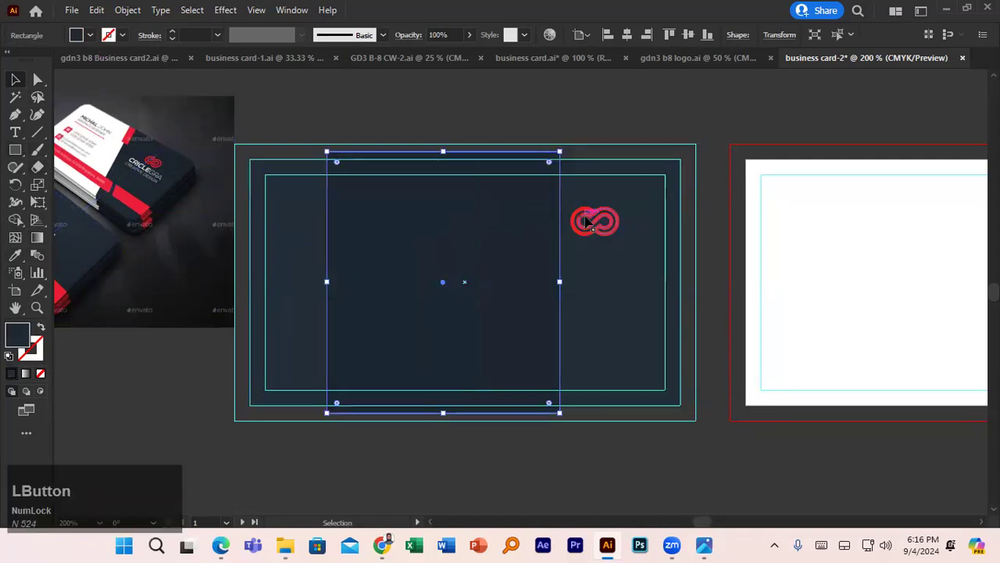
{"action": "left_click_drag", "start_coordinate": [585, 223], "coordinate": [603, 110]}
{"action": "left_click_drag", "start_coordinate": [512, 245], "coordinate": [637, 252]}
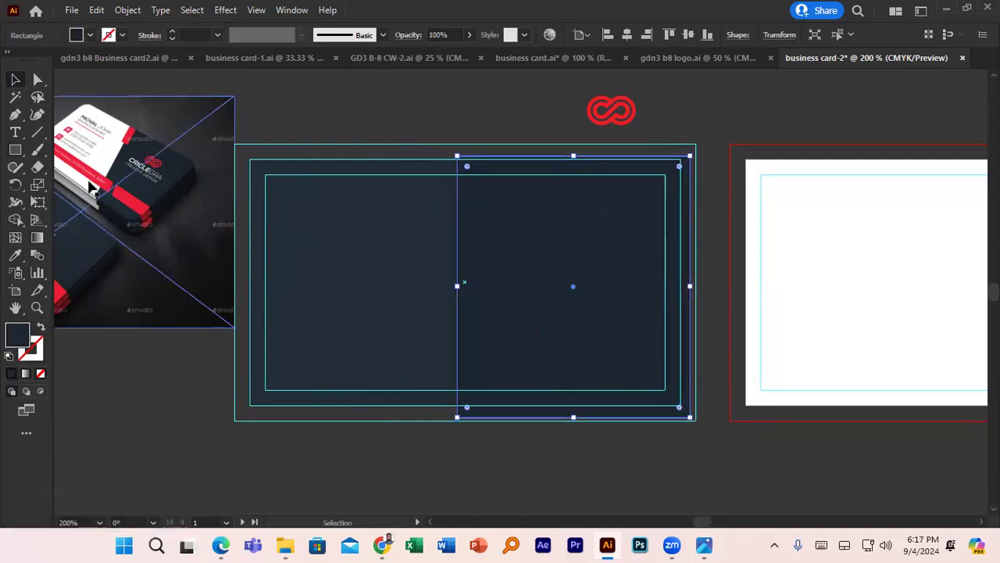
- Eyedrop white from the photo onto the card's background rectangle
{"action": "left_click", "coordinate": [332, 250]}
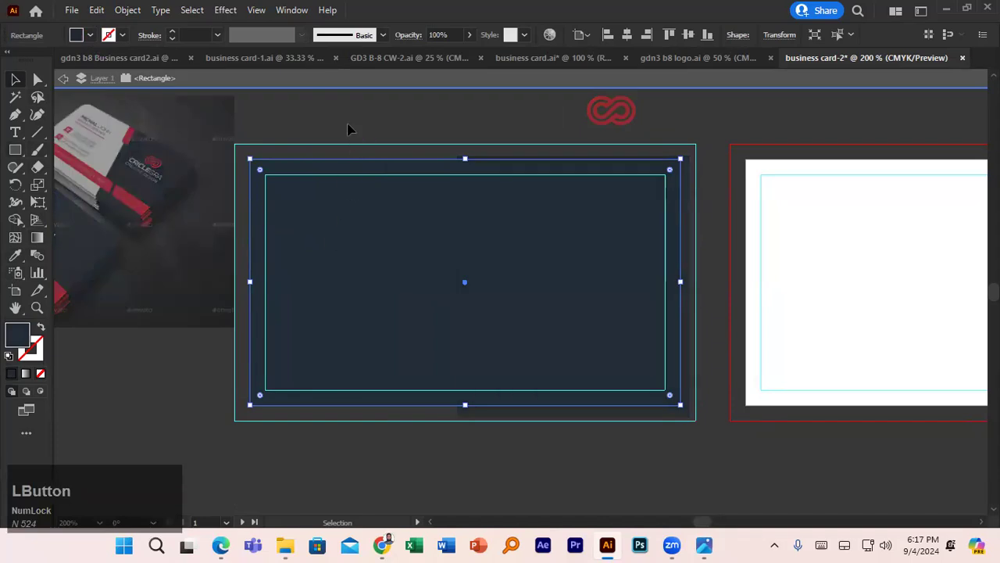
{"action": "left_click", "coordinate": [351, 128]}
{"action": "left_click", "coordinate": [351, 215]}
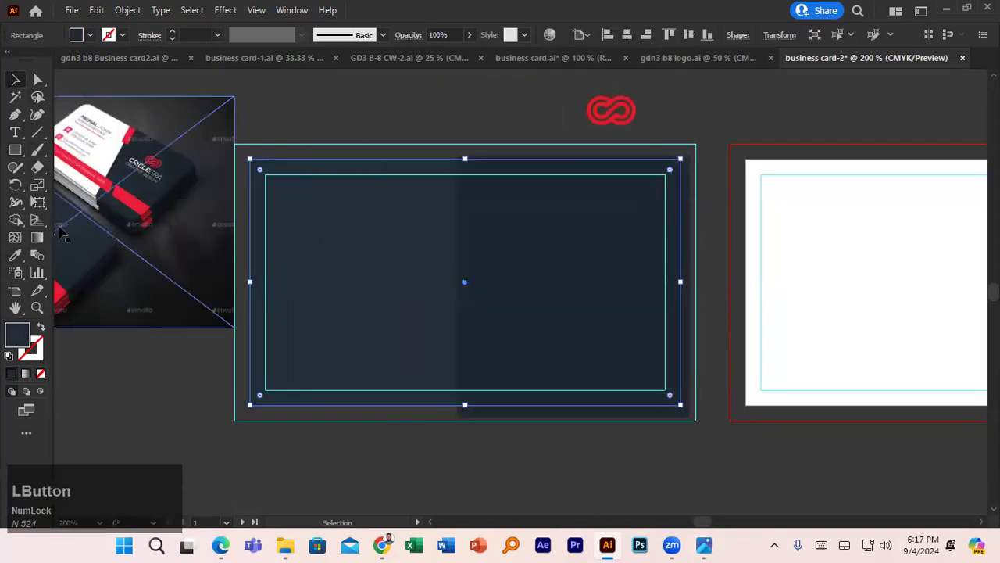
{"action": "left_click", "coordinate": [16, 255]}
{"action": "left_click", "coordinate": [100, 146]}
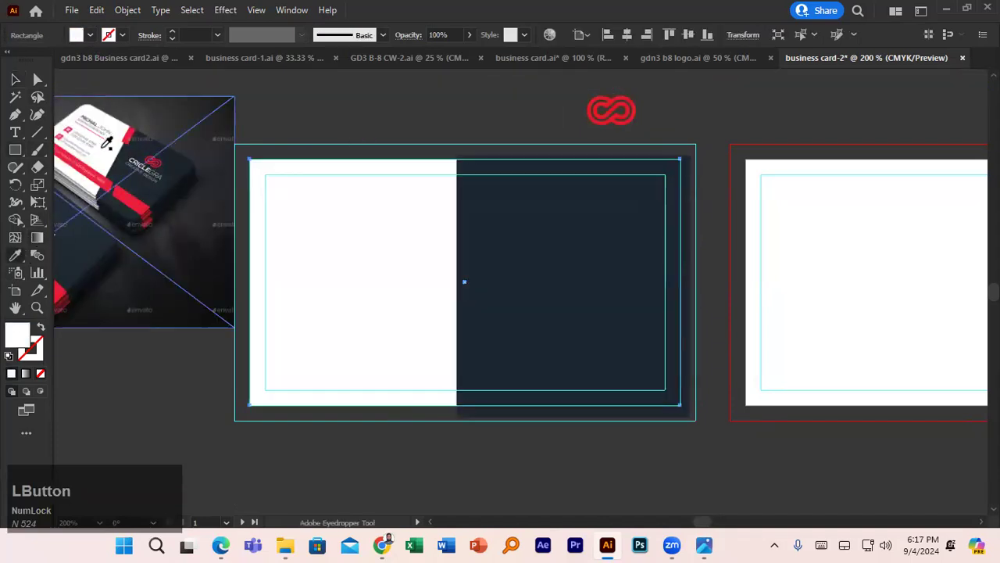
{"action": "left_click", "coordinate": [15, 81]}
{"action": "left_click", "coordinate": [512, 270]}
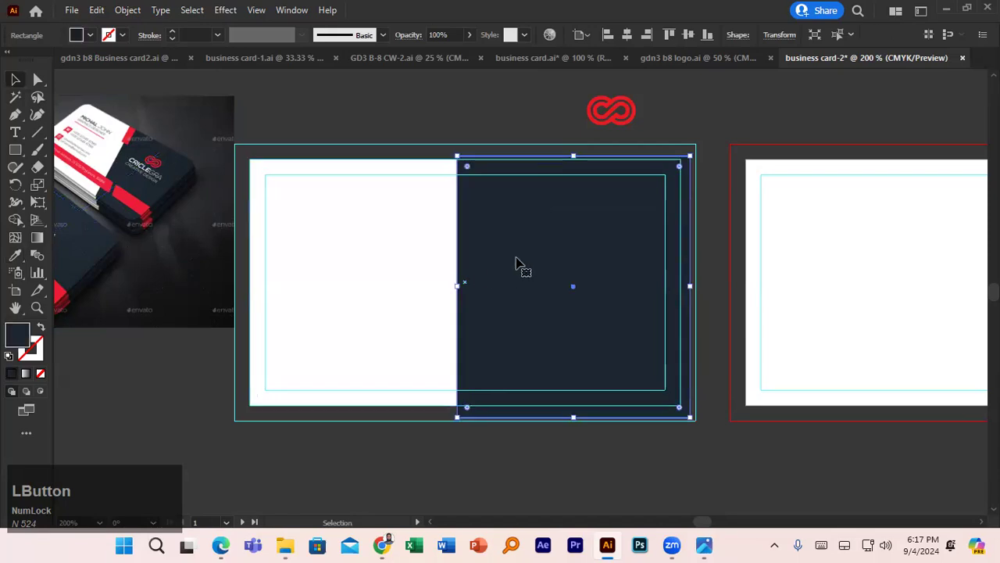
- Enlarge the navy rectangle and rotate it into a diagonal across the card
{"action": "left_click_drag", "start_coordinate": [689, 418], "coordinate": [708, 428]}
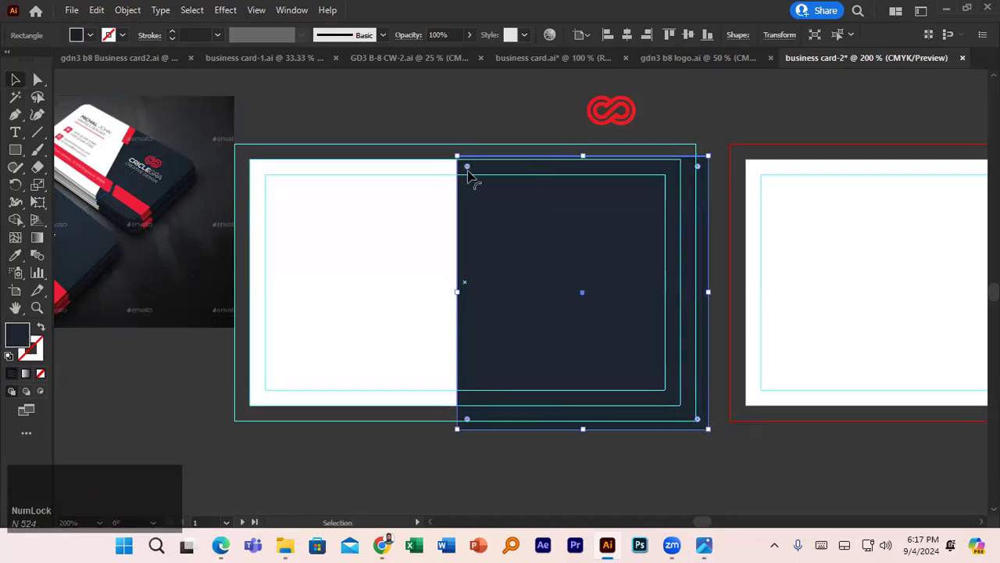
{"action": "left_click_drag", "start_coordinate": [457, 156], "coordinate": [437, 138]}
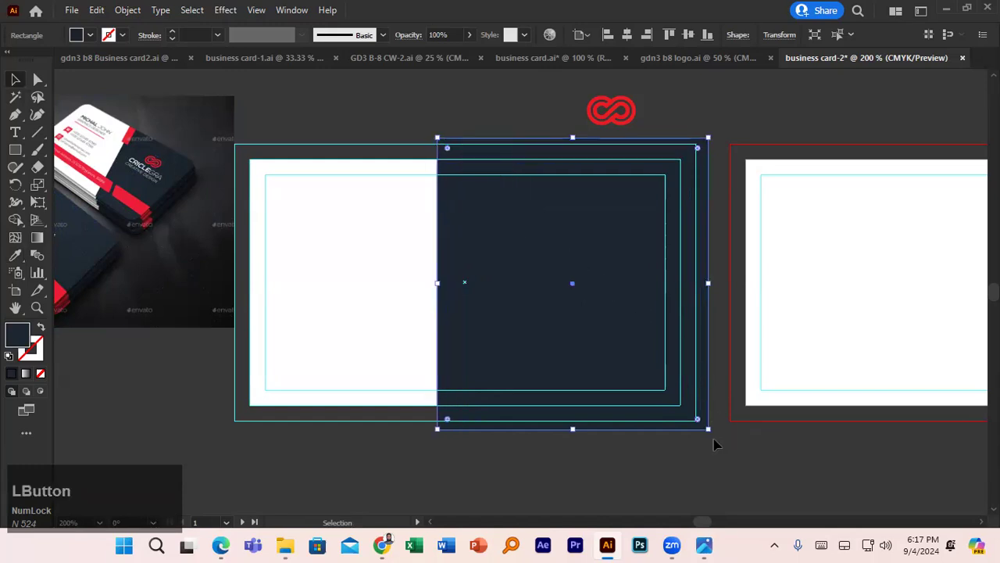
{"action": "left_click_drag", "start_coordinate": [719, 440], "coordinate": [761, 382]}
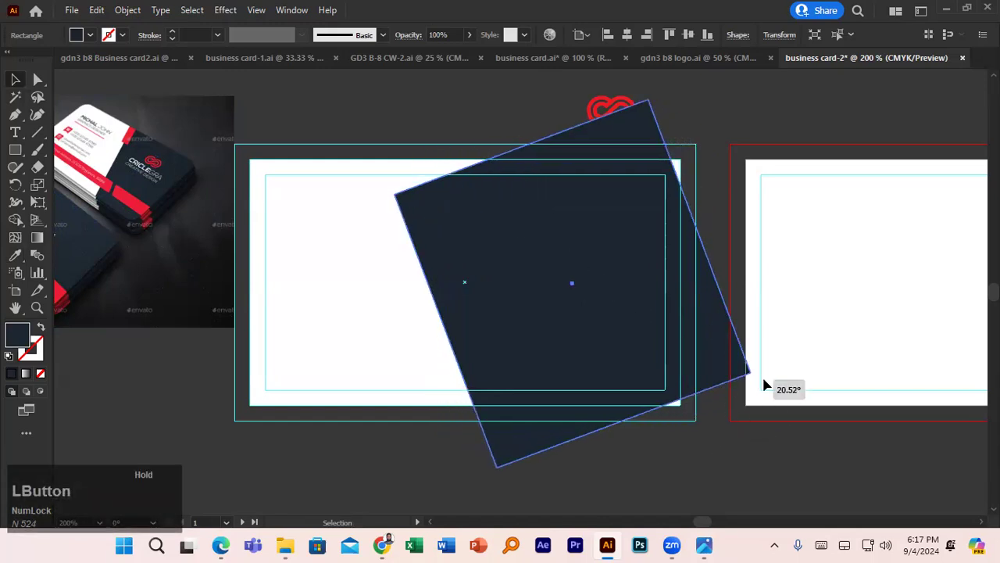
{"action": "left_click_drag", "start_coordinate": [664, 335], "coordinate": [715, 339]}
{"action": "left_click_drag", "start_coordinate": [592, 137], "coordinate": [569, 76]}
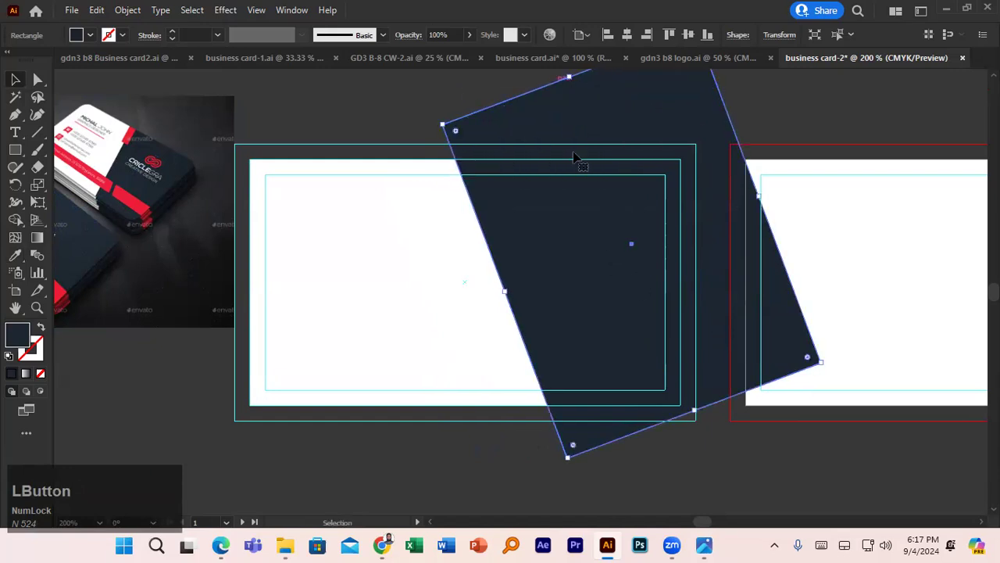
{"action": "left_click_drag", "start_coordinate": [695, 408], "coordinate": [704, 437]}
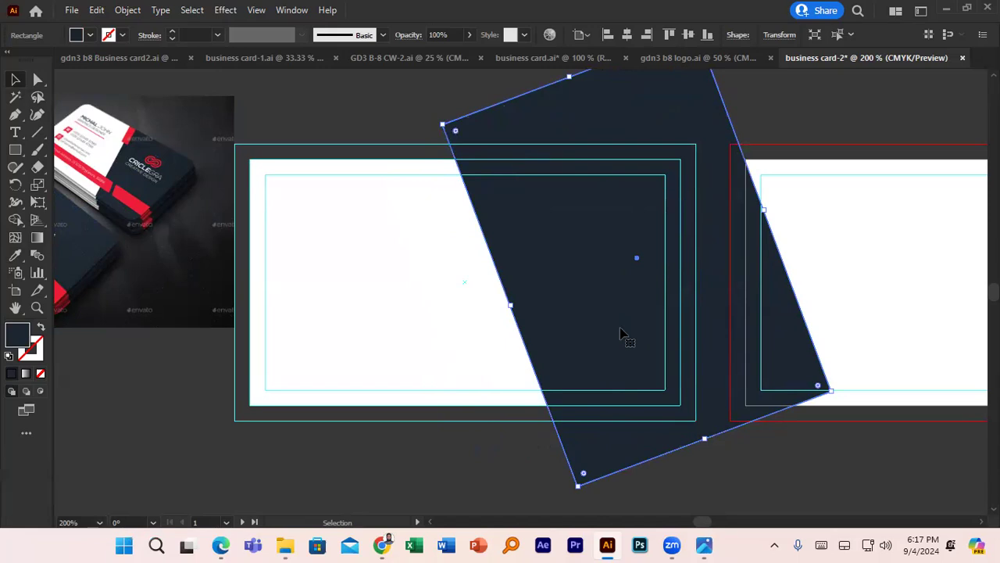
{"action": "left_click_drag", "start_coordinate": [620, 333], "coordinate": [623, 328]}
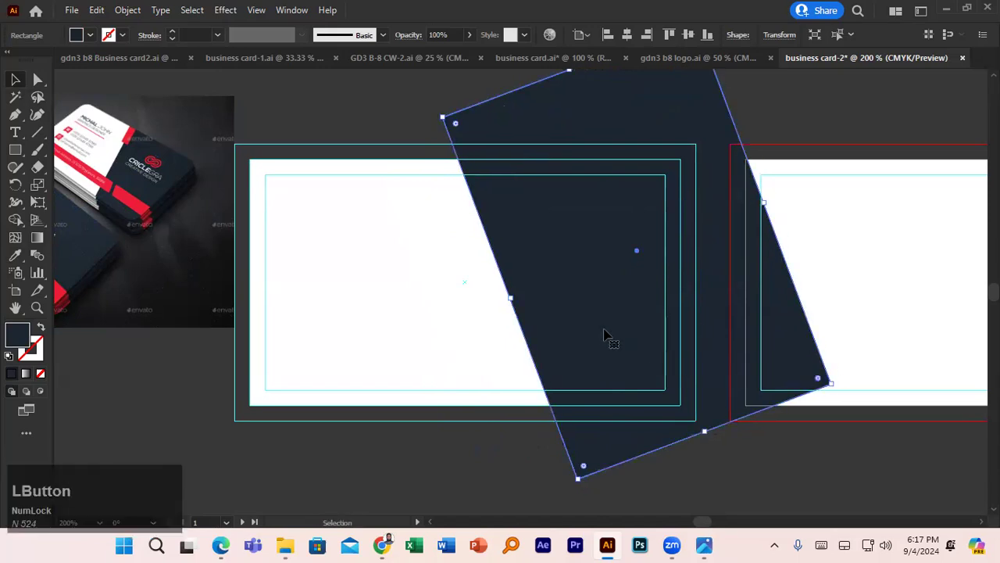
- Trim the navy shape's overhang outside the card with Shape Builder
{"action": "left_click", "coordinate": [440, 251]}
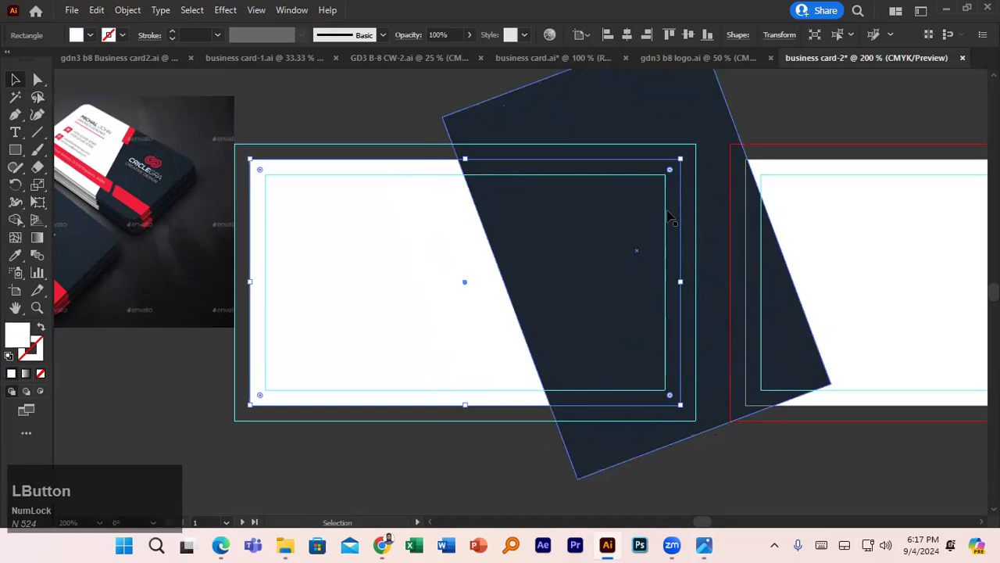
{"action": "left_click", "coordinate": [654, 112], "text": "shift"}
{"action": "left_click", "coordinate": [16, 219]}
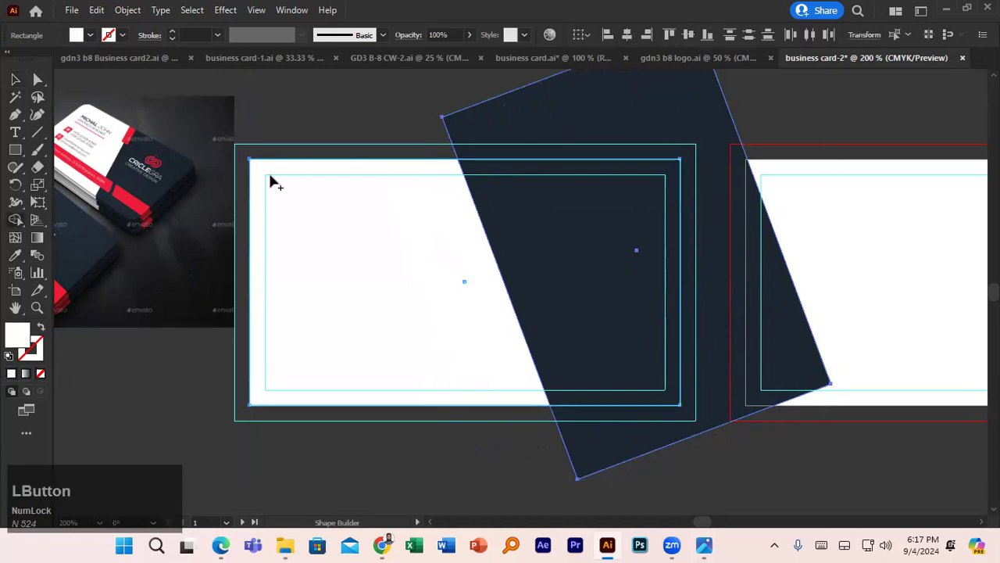
{"action": "left_click", "coordinate": [545, 117], "text": "alt"}
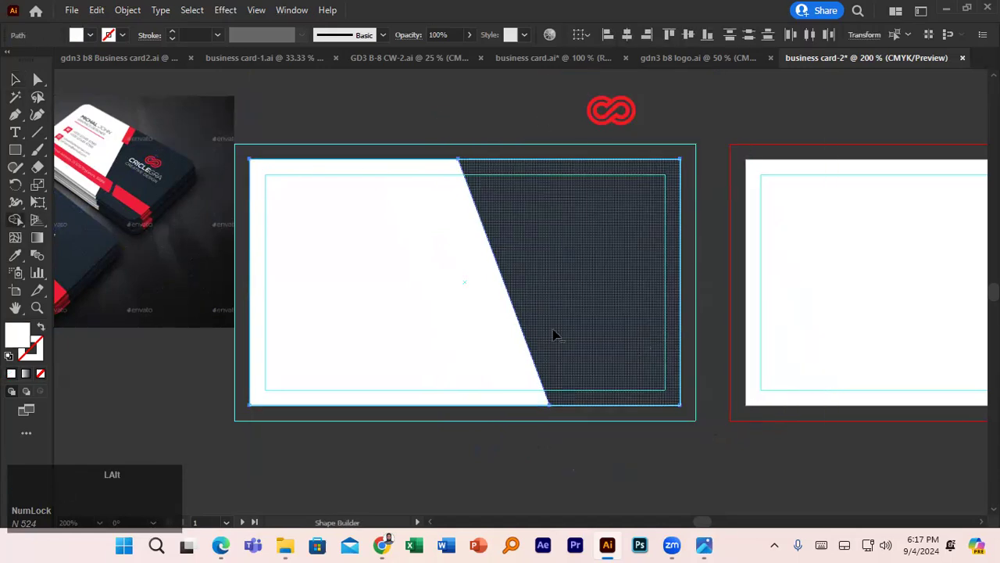
{"action": "left_click", "coordinate": [14, 80]}
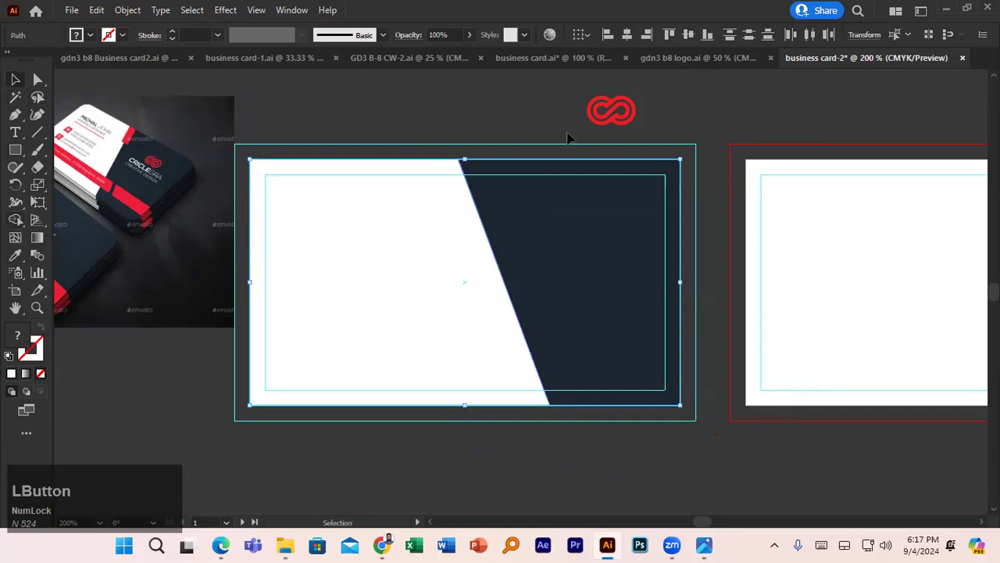
{"action": "left_click", "coordinate": [547, 119]}
- Move the red logo onto the navy area and bring it in front
{"action": "left_click_drag", "start_coordinate": [596, 118], "coordinate": [560, 225]}
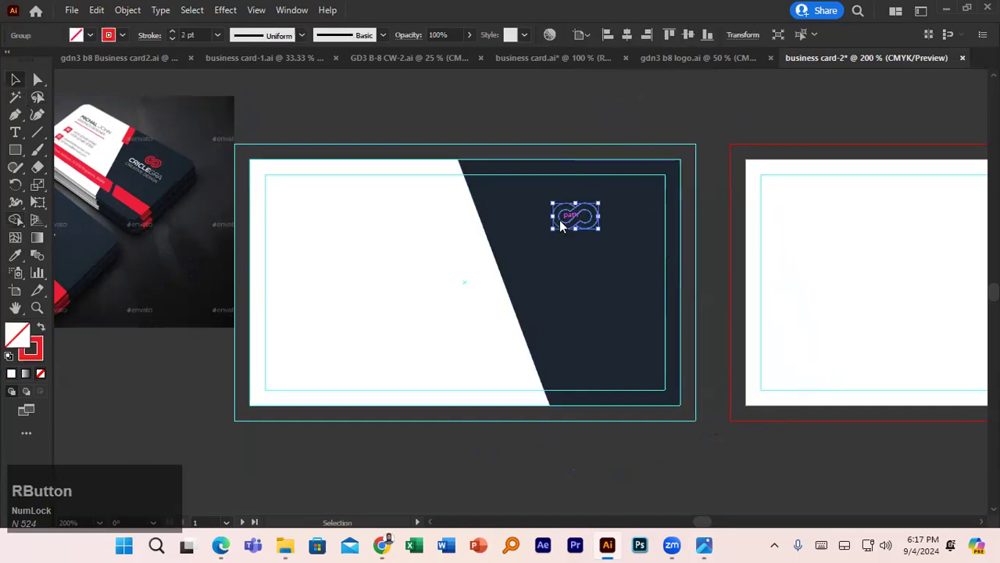
{"action": "right_click", "coordinate": [561, 225]}
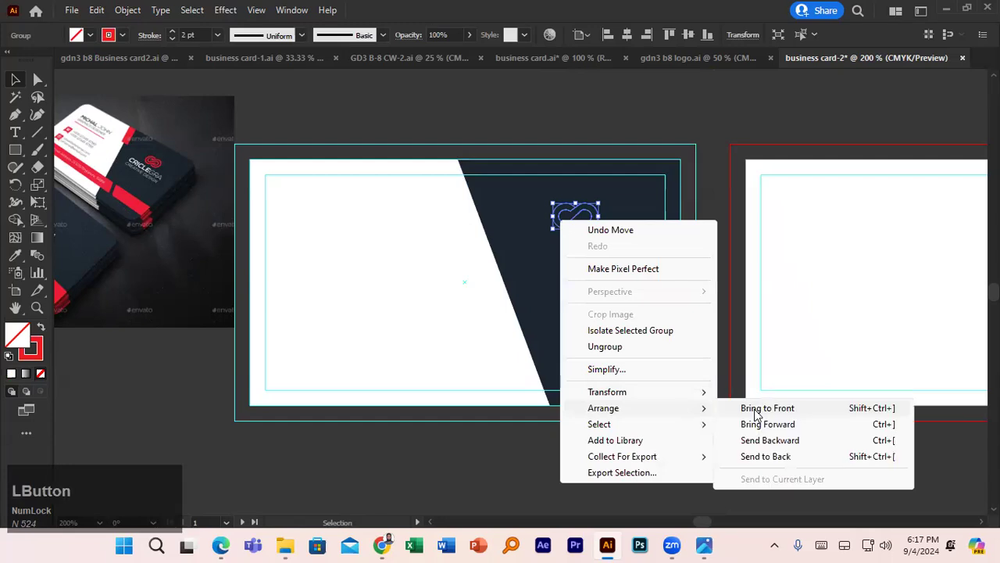
{"action": "left_click", "coordinate": [761, 408]}
{"action": "left_click_drag", "start_coordinate": [577, 224], "coordinate": [583, 216]}
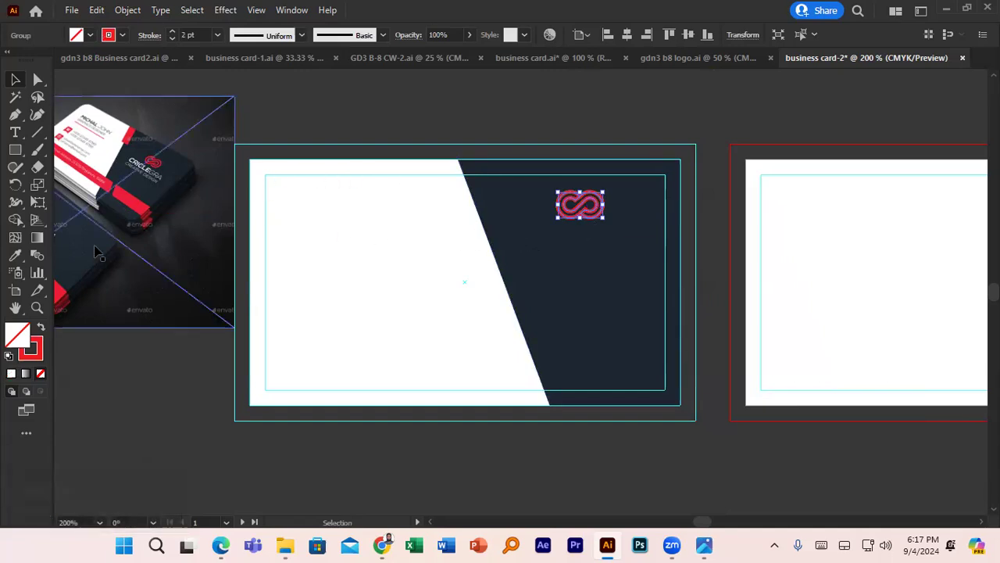
- Zoom to the diagonal's top and draw a tall rectangle across the card's top edge
{"action": "scroll", "coordinate": [97, 248], "scroll_direction": "up", "scroll_amount": 2}
{"action": "left_click_drag", "start_coordinate": [98, 248], "coordinate": [123, 284]}
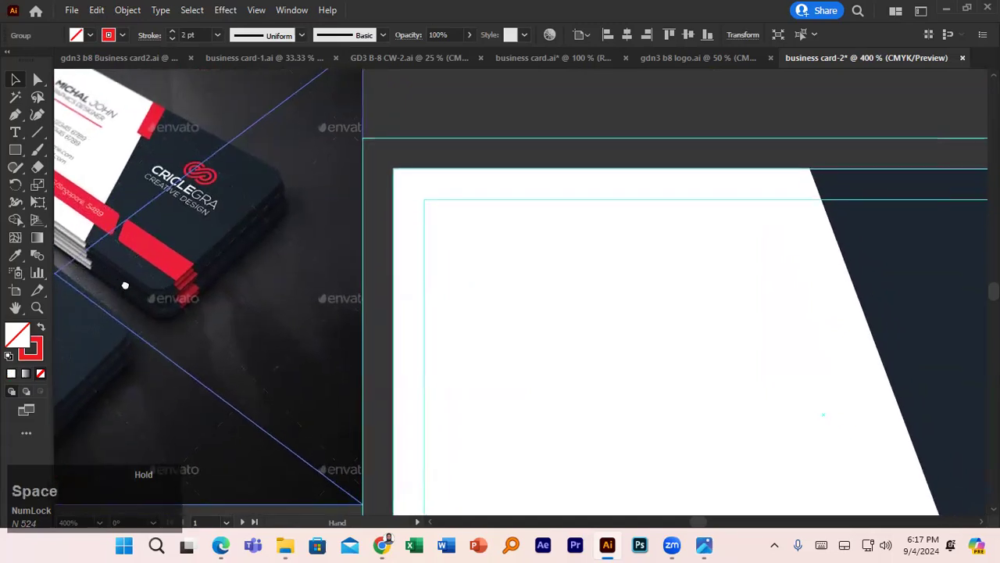
{"action": "left_click", "coordinate": [16, 151]}
{"action": "left_click_drag", "start_coordinate": [759, 134], "coordinate": [844, 286]}
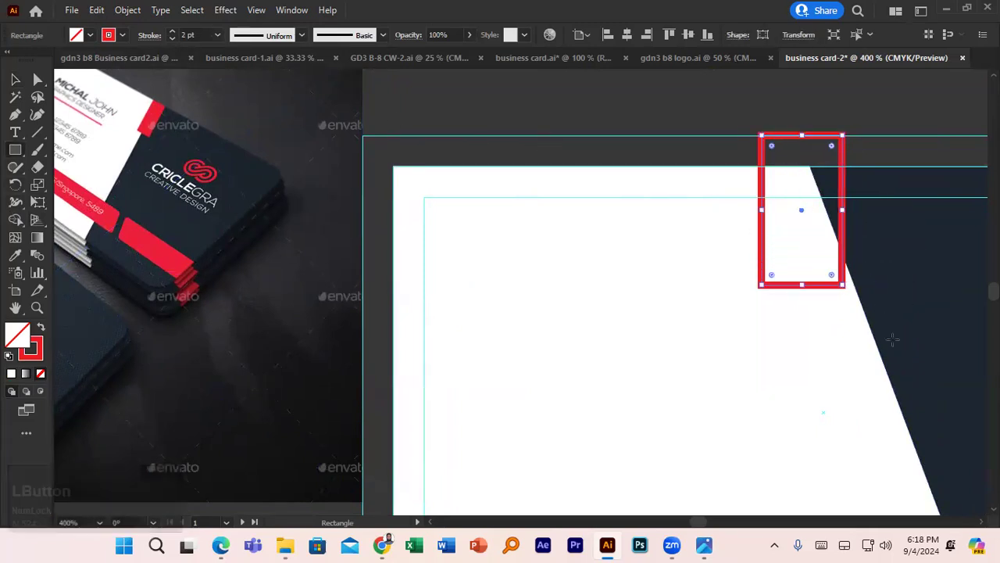
- Turn the system volume to maximum, then fill the new rectangle red
{"action": "left_click", "coordinate": [884, 545]}
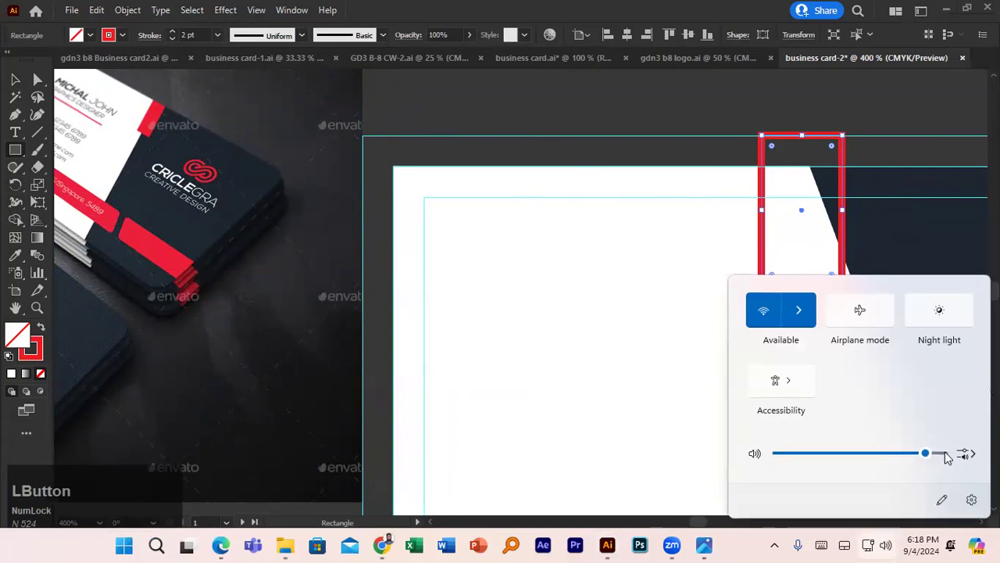
{"action": "left_click_drag", "start_coordinate": [935, 459], "coordinate": [948, 456]}
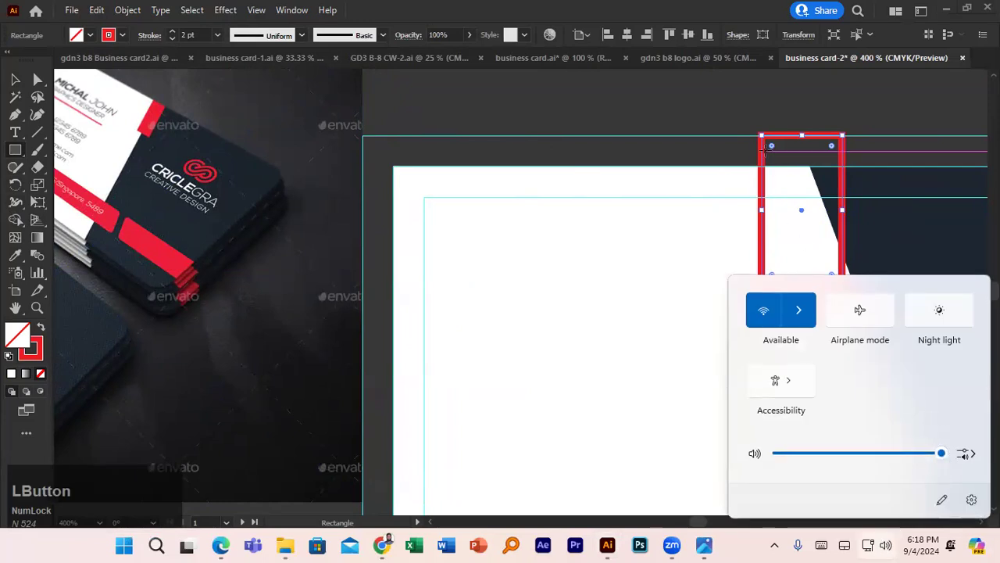
{"action": "left_click", "coordinate": [15, 79]}
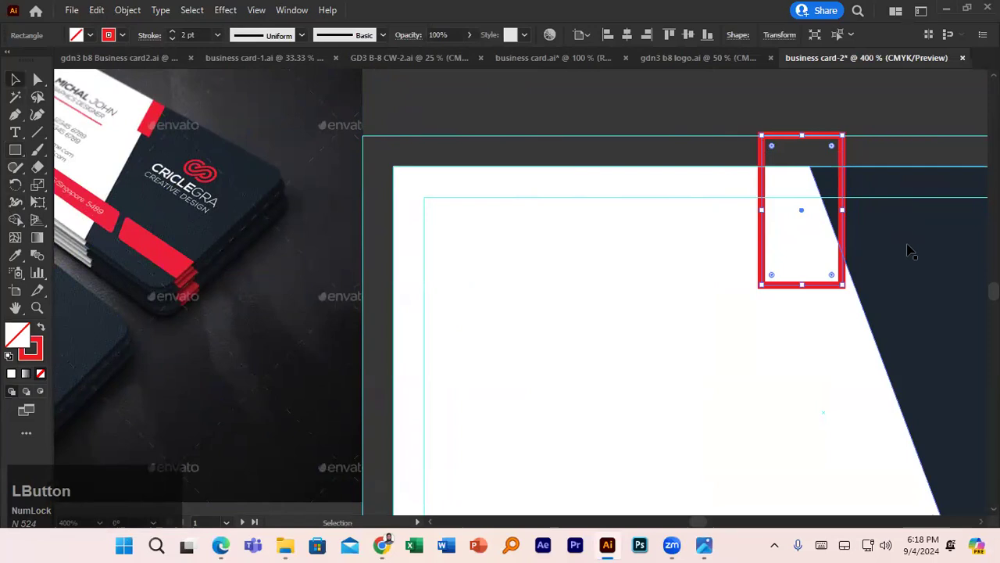
{"action": "left_click", "coordinate": [91, 35]}
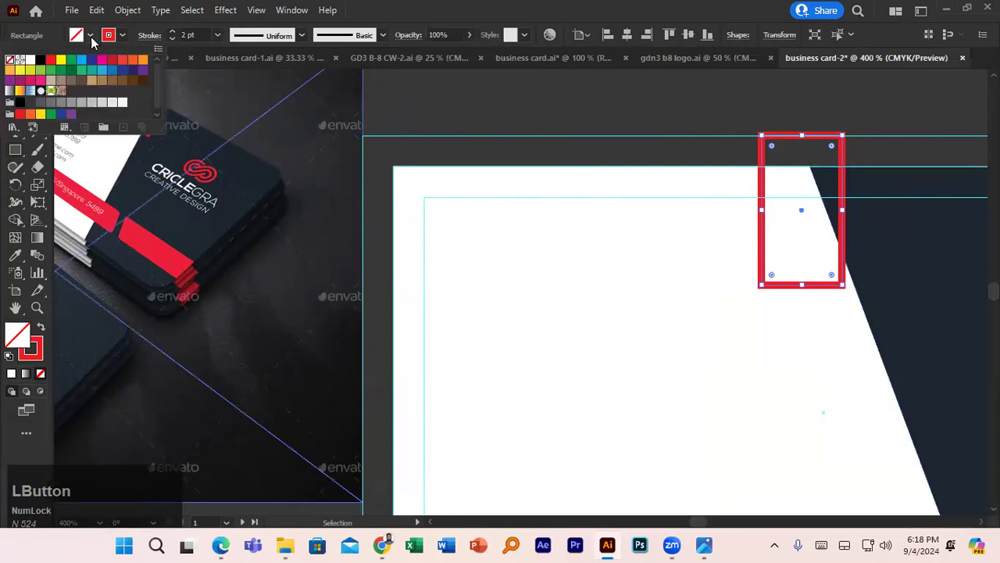
{"action": "left_click", "coordinate": [50, 60]}
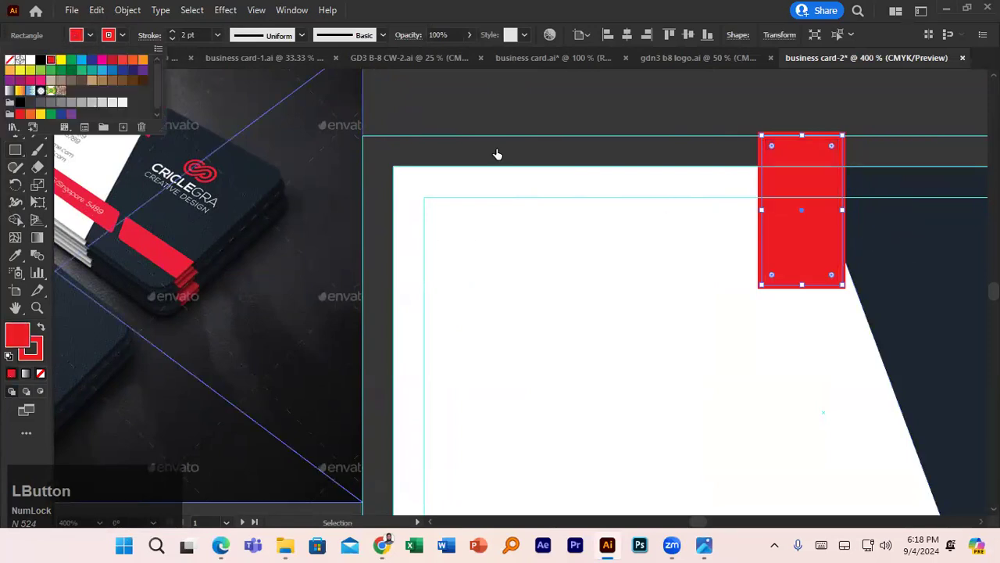
{"action": "left_click", "coordinate": [841, 211]}
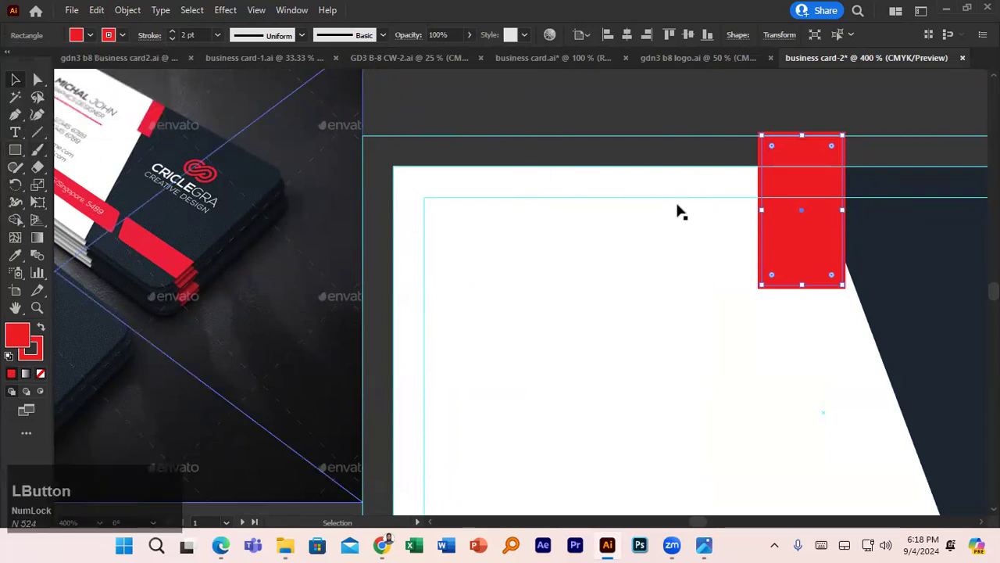
- Narrow the red strip to 0.2 in and tilt it along the diagonal edge
{"action": "left_click_drag", "start_coordinate": [841, 209], "coordinate": [808, 208]}
{"action": "left_click_drag", "start_coordinate": [799, 260], "coordinate": [868, 269]}
{"action": "left_click_drag", "start_coordinate": [833, 235], "coordinate": [803, 225]}
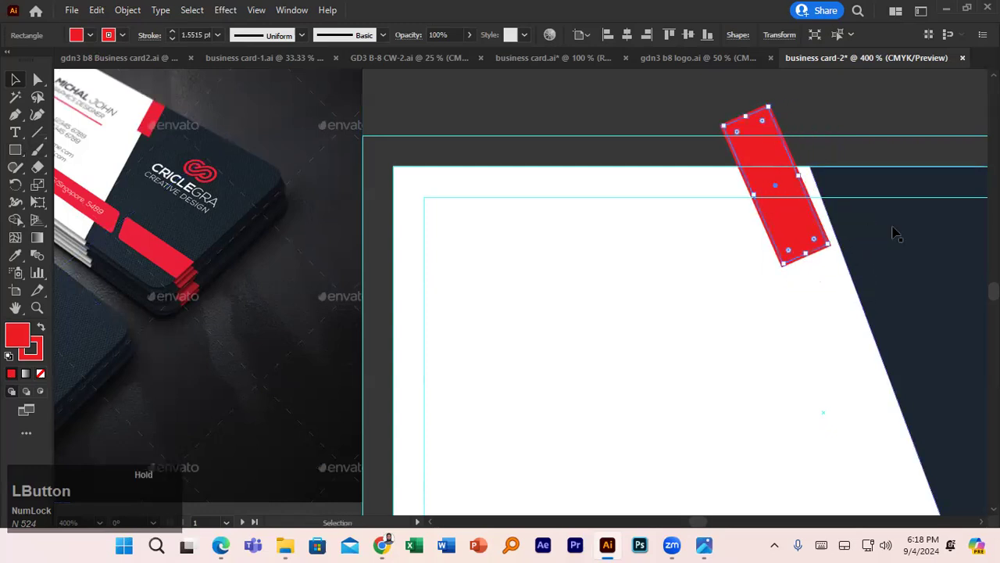
{"action": "left_click", "coordinate": [891, 232]}
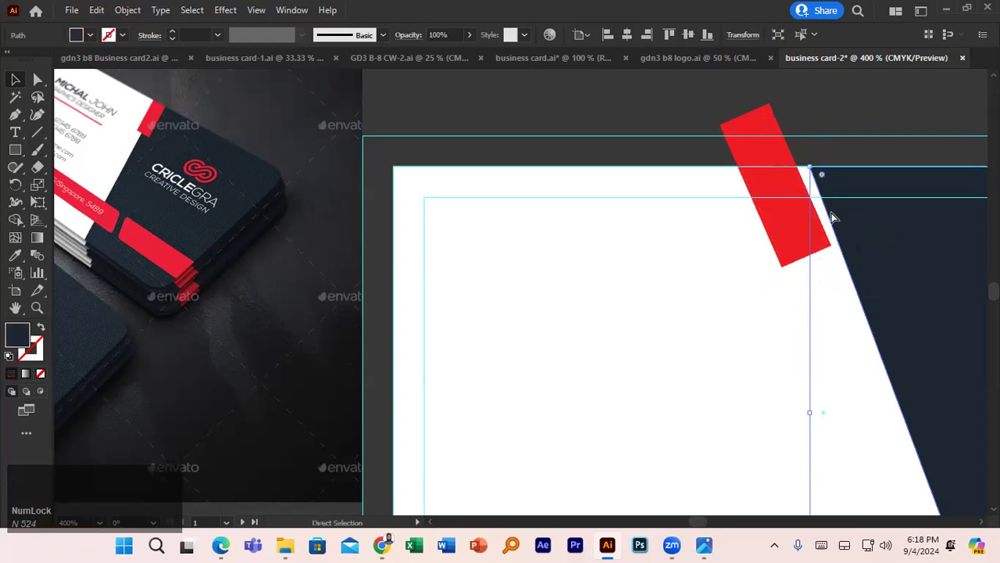
{"action": "scroll", "coordinate": [832, 214], "scroll_direction": "down", "scroll_amount": 3}
{"action": "left_click_drag", "start_coordinate": [861, 241], "coordinate": [726, 231]}
{"action": "left_click", "coordinate": [660, 209]}
- Delete the red strip, then undo back to before its tilt and move
{"action": "key", "text": "Delete"}
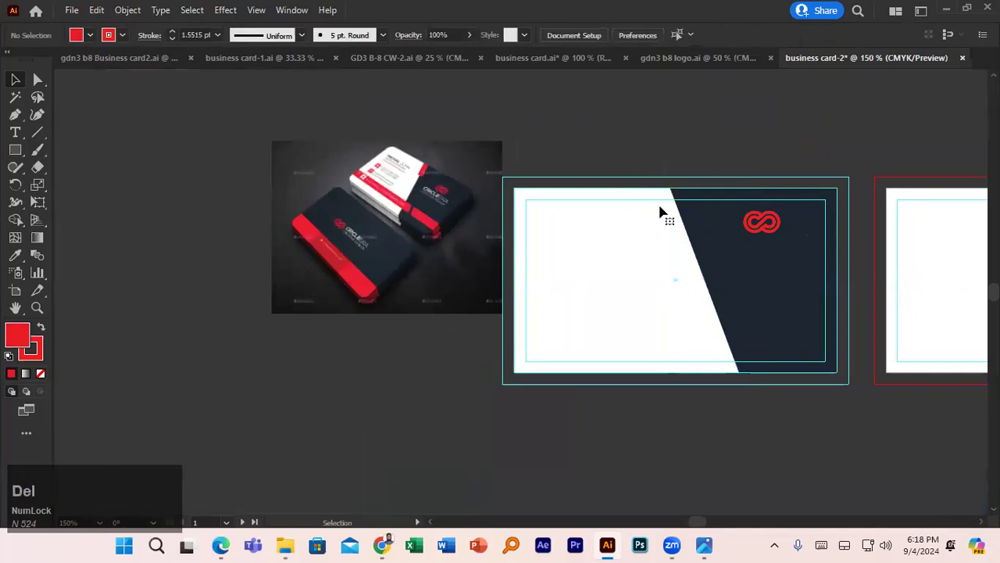
{"action": "key", "text": "ctrl+z"}
{"action": "key", "text": "ctrl+z"}
{"action": "key", "text": "ctrl+z"}
{"action": "key", "text": "ctrl+z"}
{"action": "key", "text": "ctrl+z"}
{"action": "key", "text": "ctrl+z"}
{"action": "key", "text": "ctrl+z"}
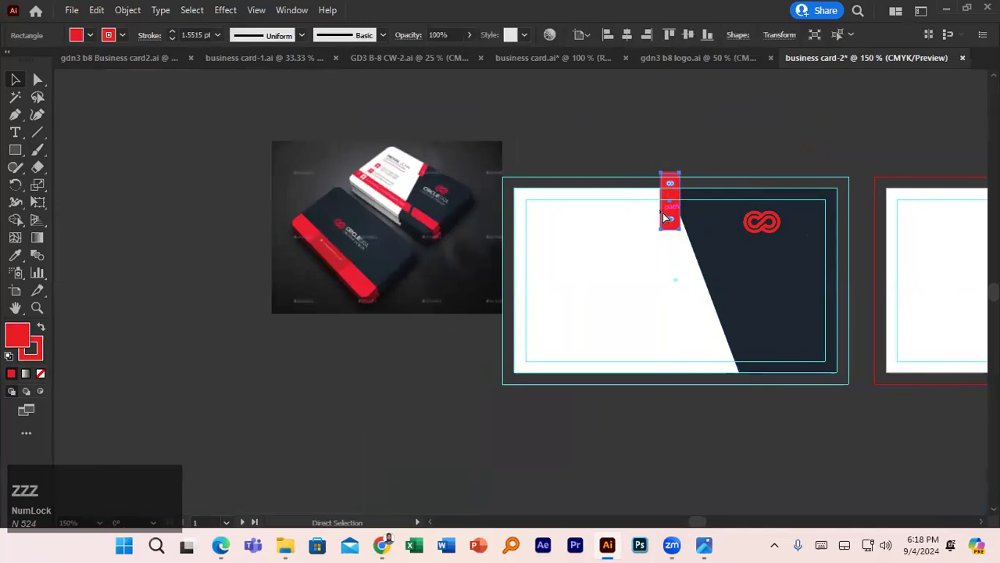
{"action": "key", "text": "ctrl+z"}
{"action": "key", "text": "ctrl+z"}
{"action": "key", "text": "ctrl+z"}
{"action": "key", "text": "ctrl+z"}
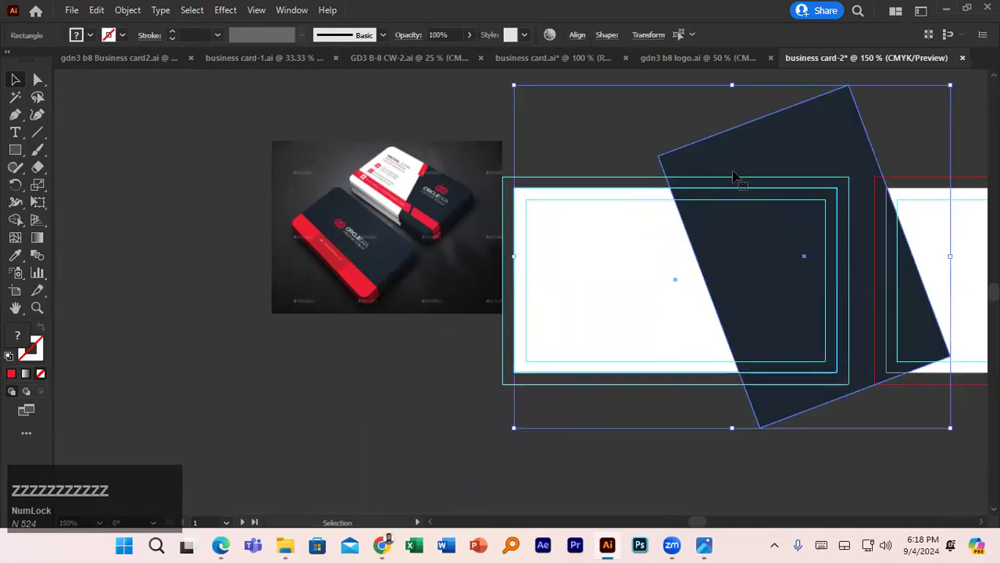
{"action": "left_click", "coordinate": [583, 194]}
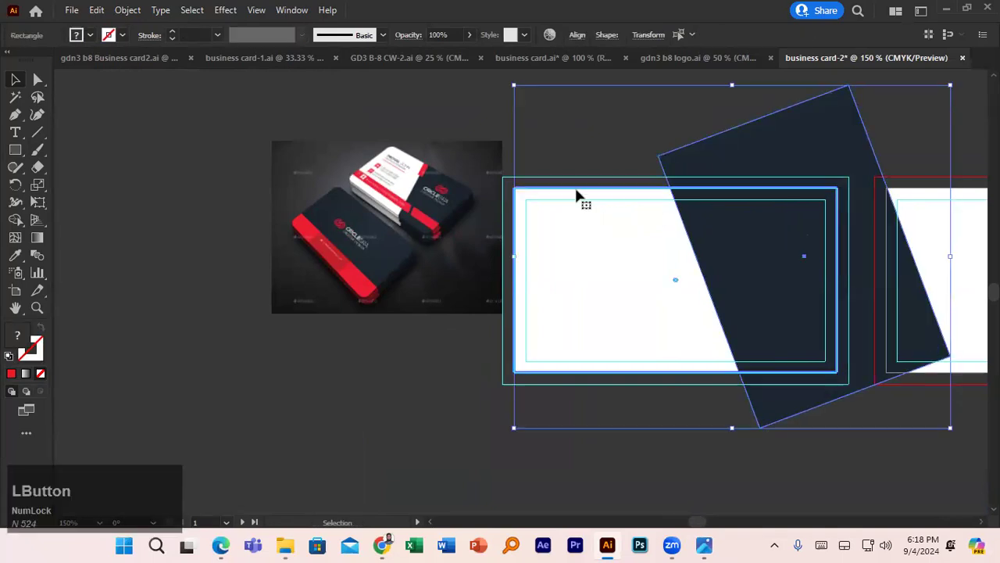
{"action": "left_click", "coordinate": [569, 185]}
- Draw a white rectangle over the card and send it behind the navy shape
{"action": "left_click", "coordinate": [15, 150]}
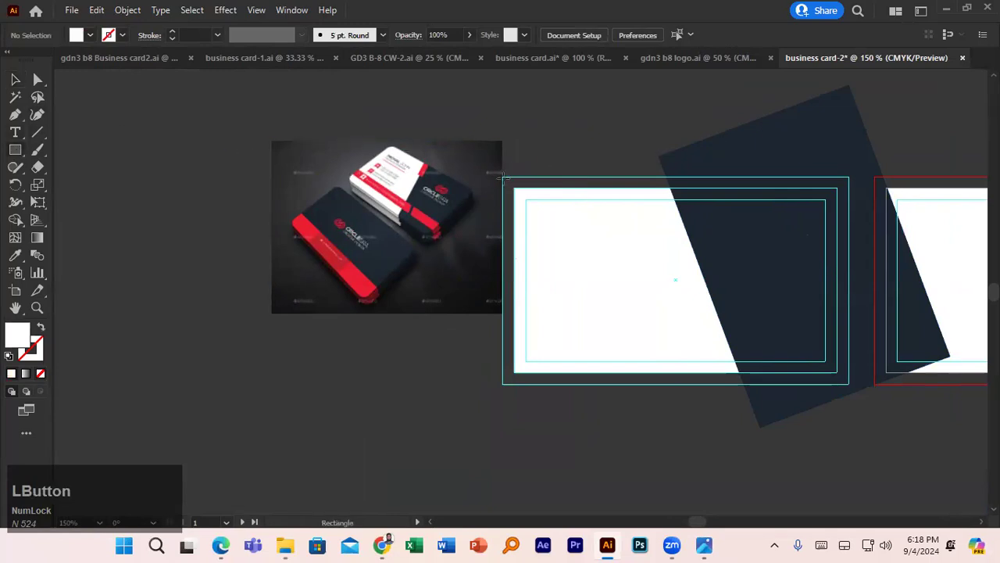
{"action": "left_click_drag", "start_coordinate": [504, 178], "coordinate": [849, 384]}
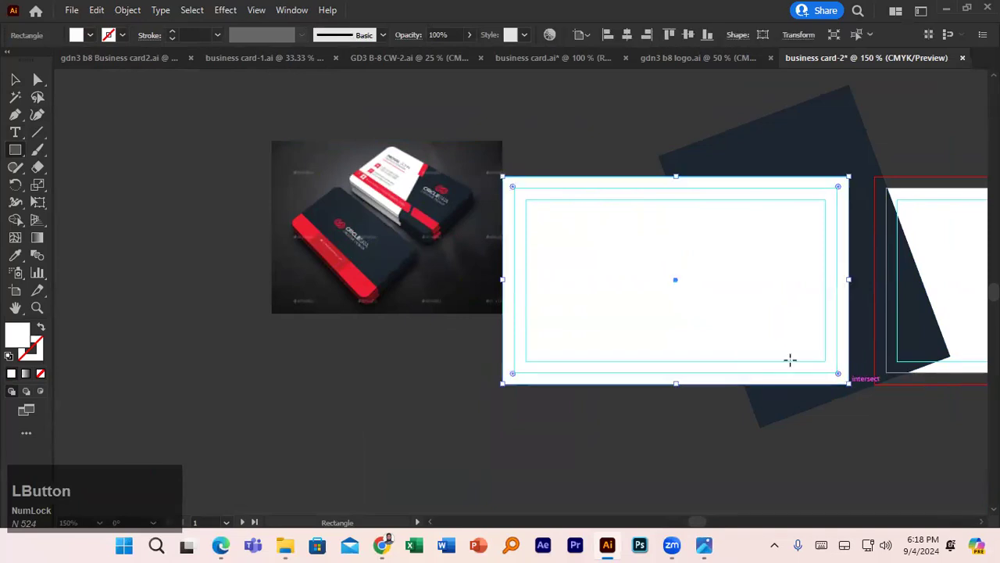
{"action": "key", "text": "v"}
{"action": "right_click", "coordinate": [576, 227]}
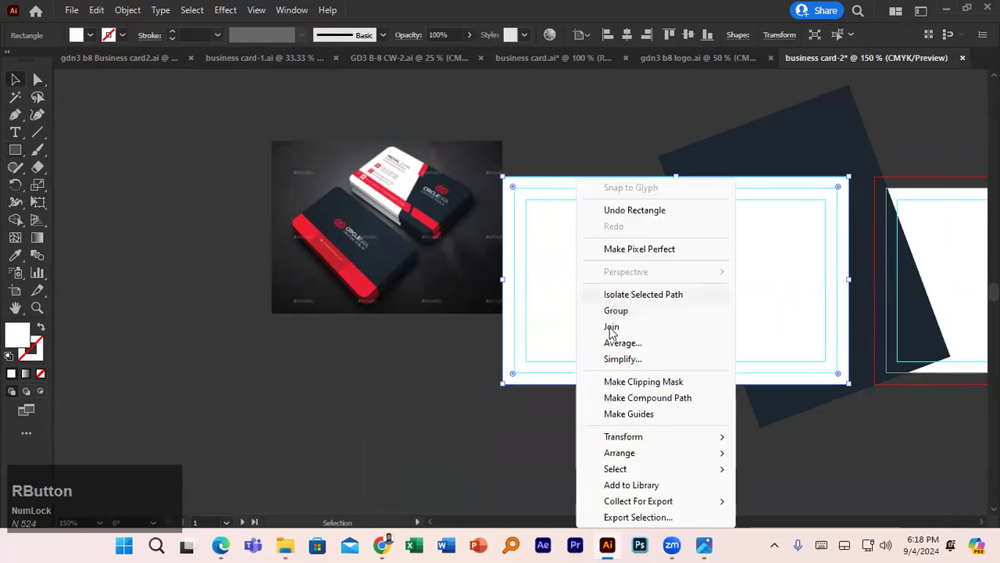
{"action": "left_click", "coordinate": [700, 454]}
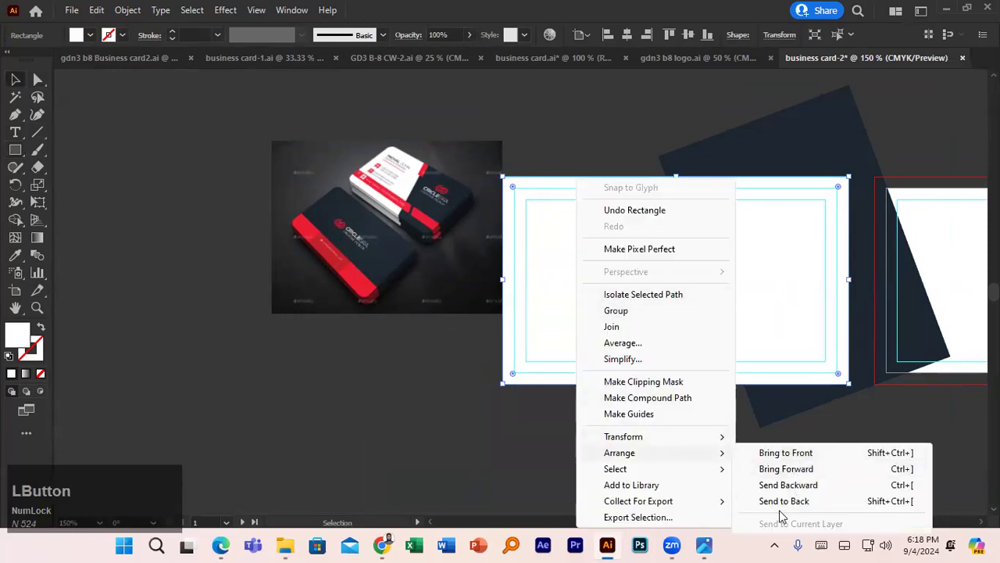
{"action": "left_click", "coordinate": [783, 500]}
- Select the white rectangle and navy shape, then Shape Builder away the navy overhang
{"action": "left_click", "coordinate": [586, 161]}
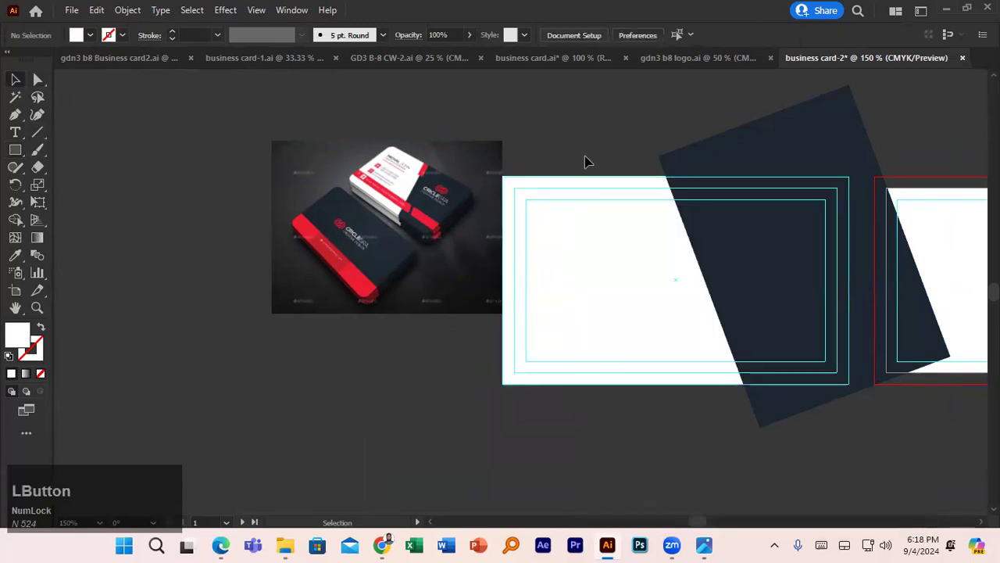
{"action": "left_click", "coordinate": [677, 169]}
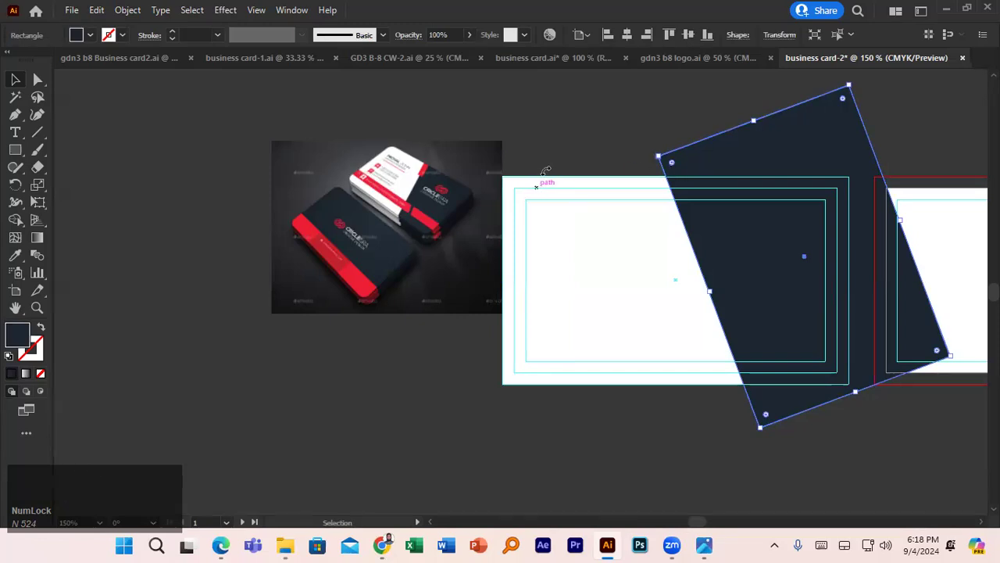
{"action": "left_click", "coordinate": [14, 78]}
{"action": "left_click", "coordinate": [609, 133]}
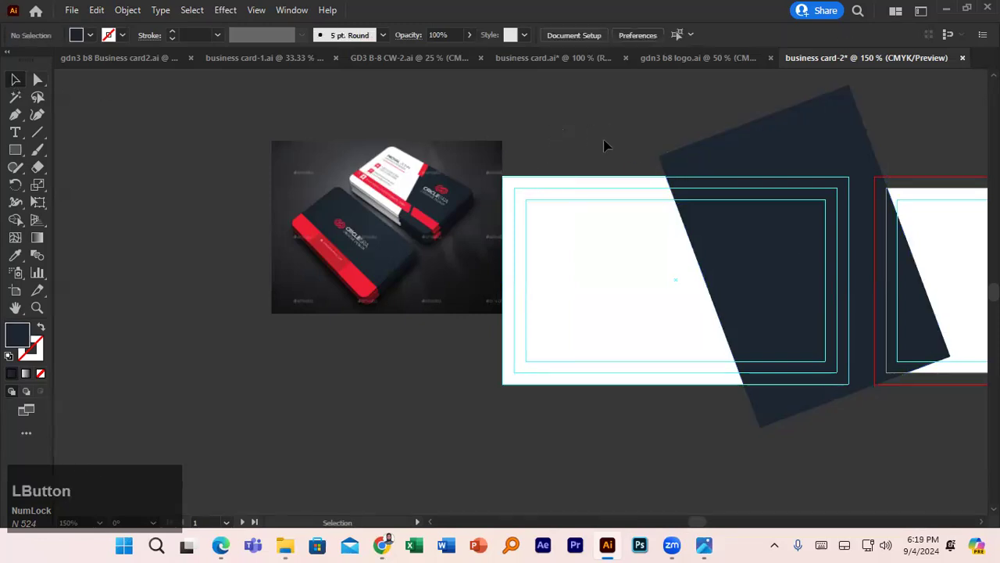
{"action": "left_click", "coordinate": [565, 189]}
{"action": "left_click", "coordinate": [726, 160], "text": "shift"}
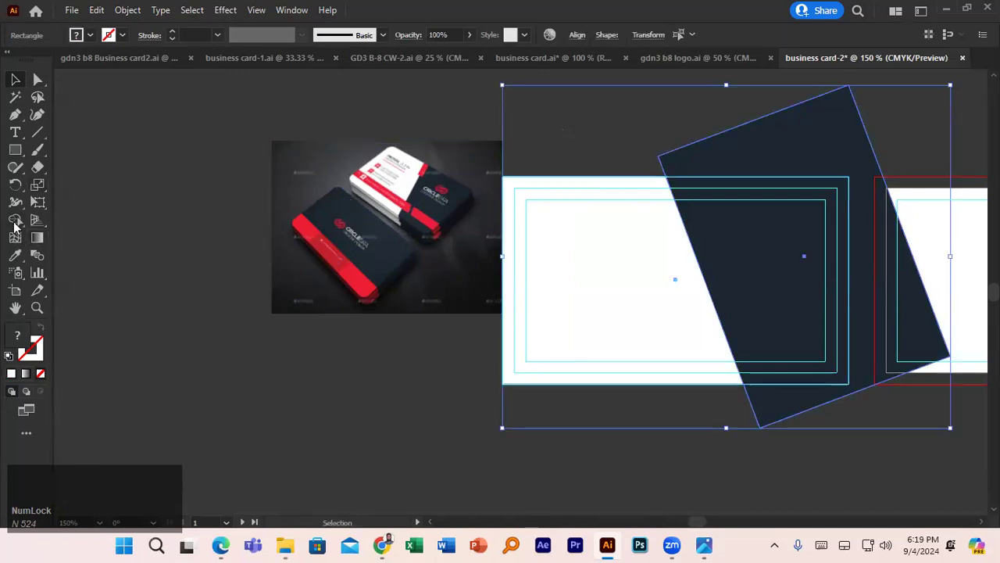
{"action": "left_click", "coordinate": [15, 221]}
{"action": "left_click", "coordinate": [706, 160], "text": "alt"}
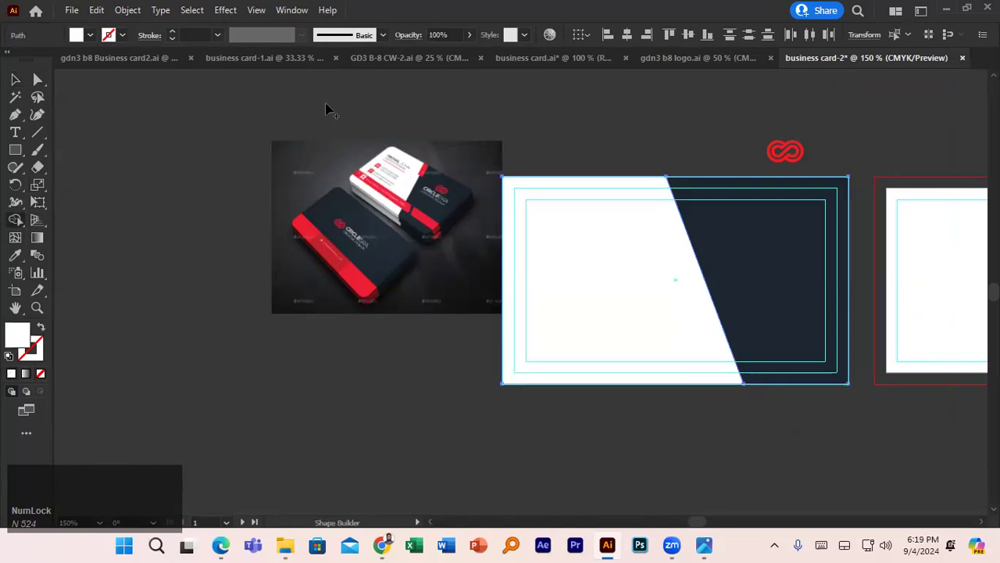
{"action": "left_click", "coordinate": [15, 79]}
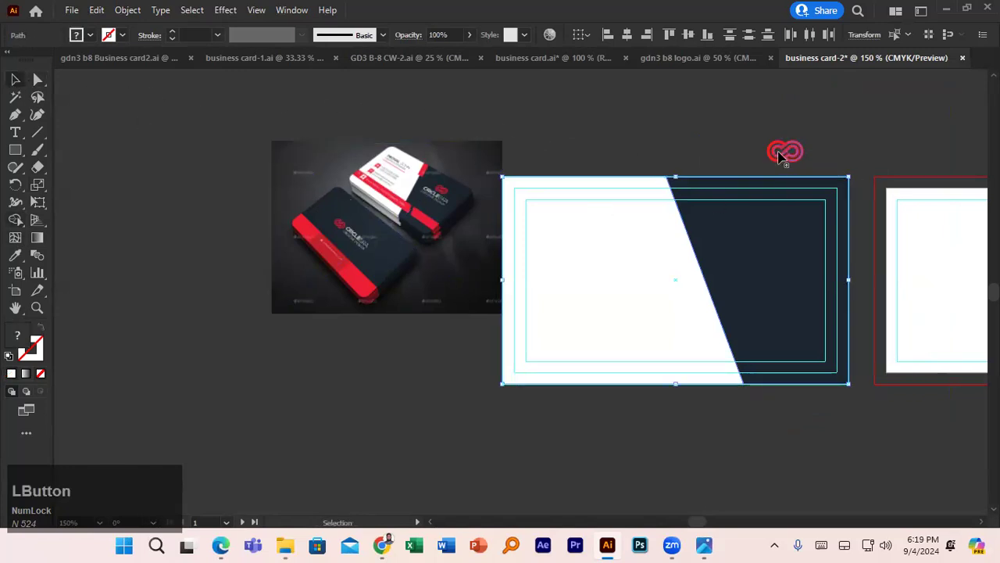
- Draw a small red rectangle across the card's top edge at the diagonal
{"action": "left_click", "coordinate": [14, 149]}
{"action": "left_click_drag", "start_coordinate": [653, 160], "coordinate": [681, 237]}
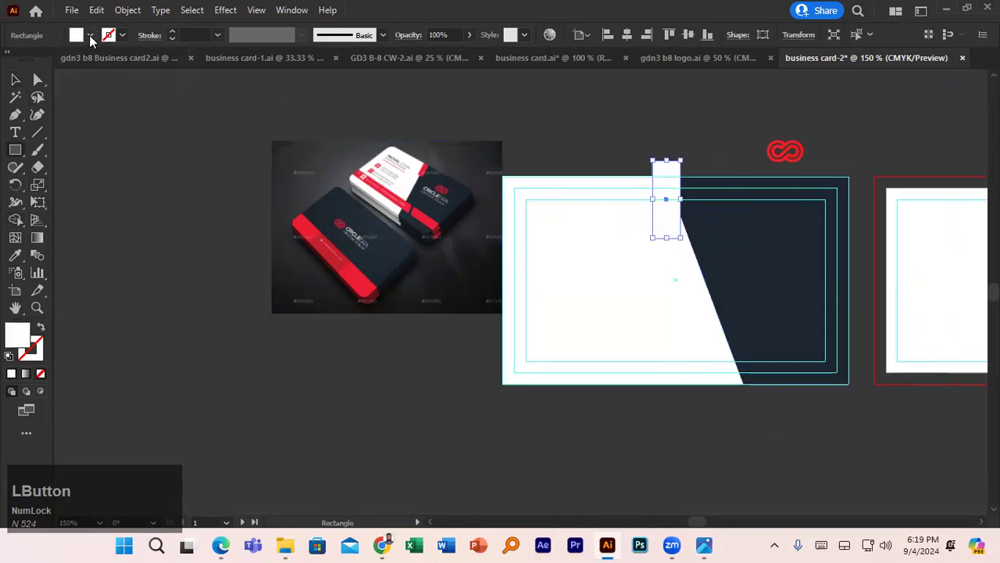
{"action": "left_click", "coordinate": [91, 35]}
{"action": "left_click", "coordinate": [49, 61]}
{"action": "left_click", "coordinate": [594, 120]}
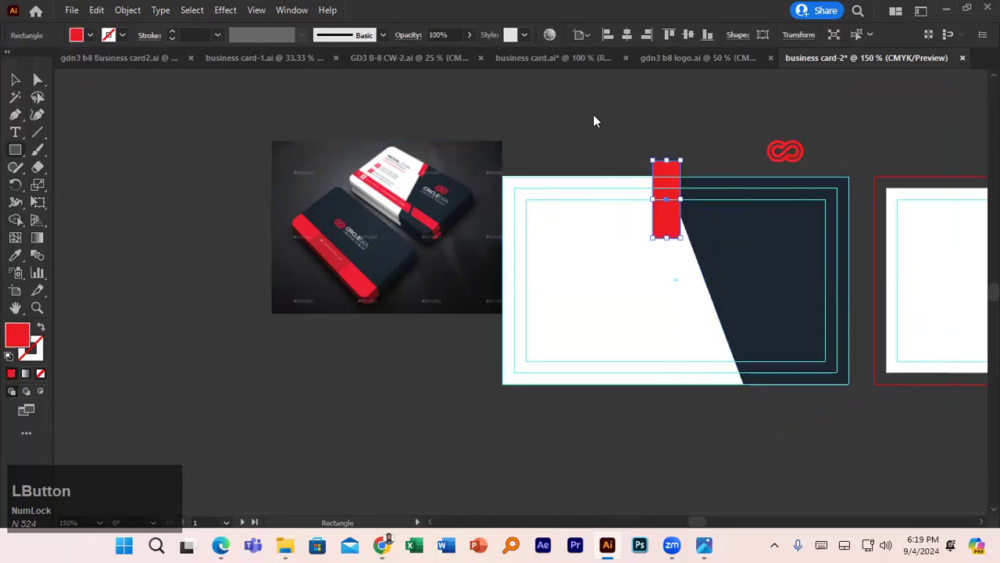
{"action": "left_click", "coordinate": [458, 135]}
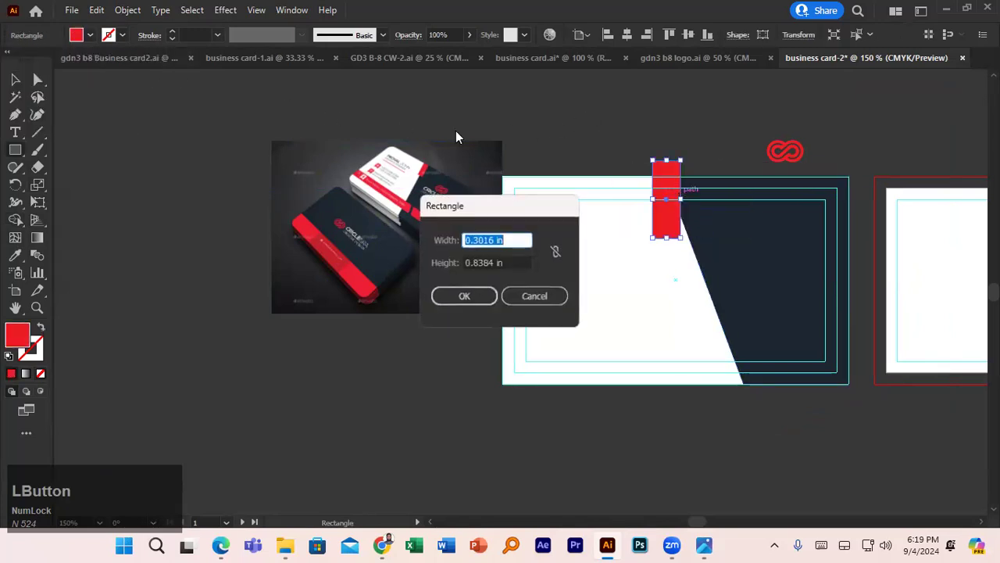
{"action": "left_click", "coordinate": [534, 296]}
- Rotate the red strip to about 24.65° and nudge it into line with the diagonal split
{"action": "left_click", "coordinate": [15, 79]}
{"action": "left_click_drag", "start_coordinate": [683, 238], "coordinate": [710, 238]}
{"action": "scroll", "coordinate": [412, 238], "scroll_direction": "up", "scroll_amount": 3}
{"action": "left_click_drag", "start_coordinate": [435, 215], "coordinate": [234, 289]}
{"action": "left_click_drag", "start_coordinate": [866, 304], "coordinate": [894, 294]}
{"action": "mouse_move", "coordinate": [958, 309]}
{"action": "left_mouse_down"}
{"action": "mouse_move", "coordinate": [954, 327]}
{"action": "mouse_move", "coordinate": [947, 322]}
{"action": "left_mouse_up"}
{"action": "left_click_drag", "start_coordinate": [897, 296], "coordinate": [915, 294]}
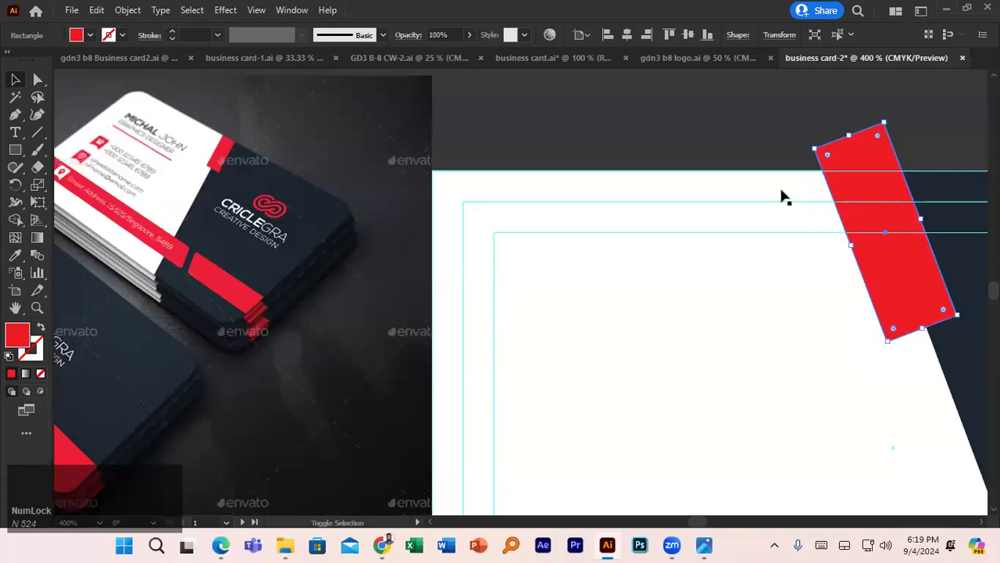
- Trim off the part of the red strip above the card's top edge with Shape Builder
{"action": "left_click", "coordinate": [27, 222]}
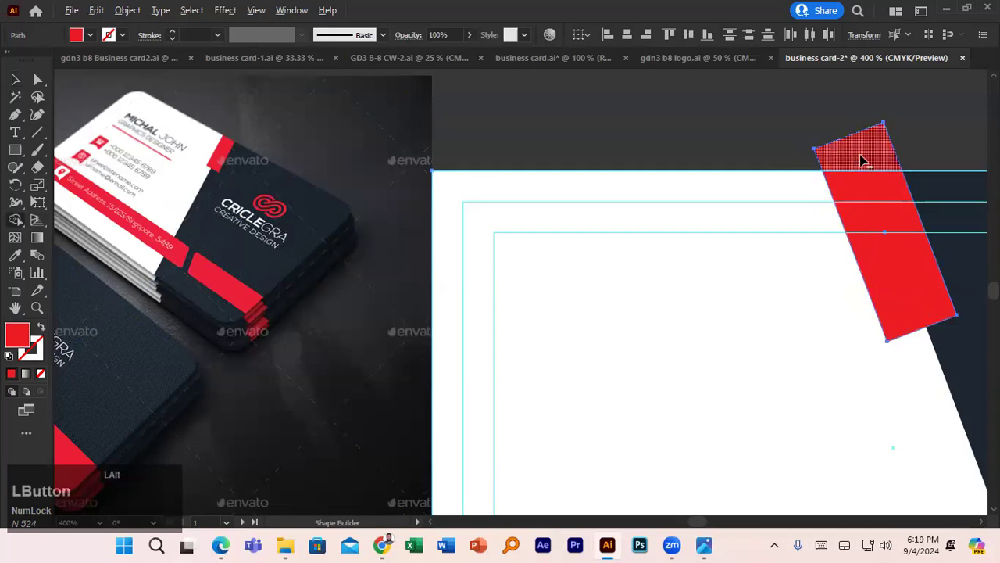
{"action": "left_click", "coordinate": [861, 160], "text": "alt"}
{"action": "left_click", "coordinate": [15, 79]}
{"action": "left_click", "coordinate": [367, 274]}
{"action": "left_click_drag", "start_coordinate": [272, 268], "coordinate": [283, 200]}
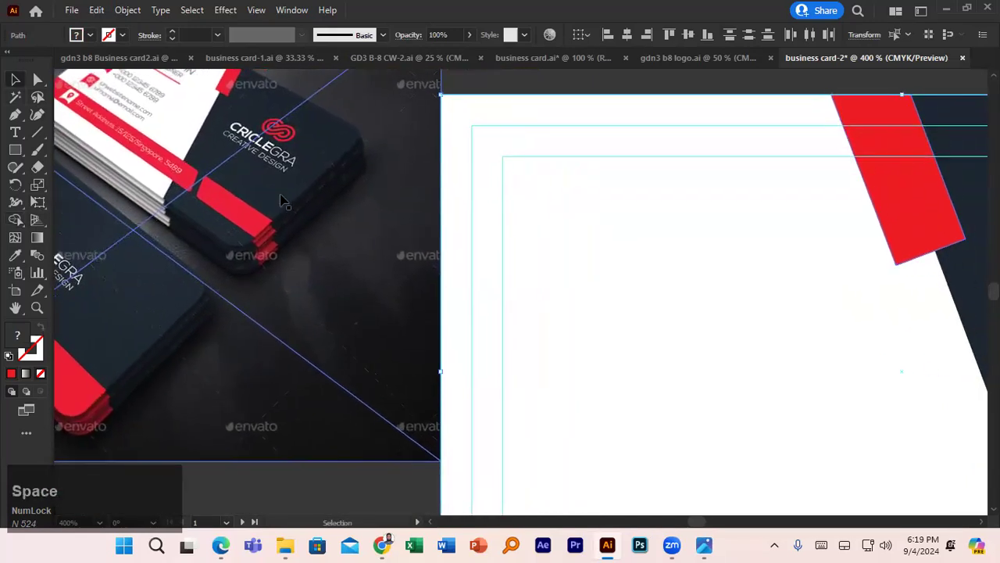
{"action": "scroll", "coordinate": [285, 200], "scroll_direction": "down", "scroll_amount": 2}
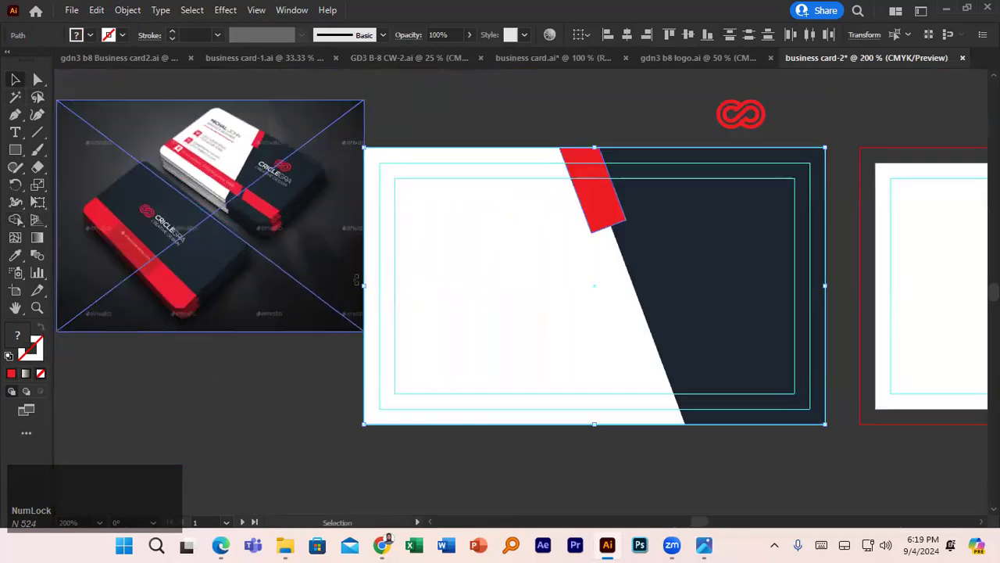
- Draw a long red bar across the card's lower part and a narrow rectangle tilted along the diagonal
{"action": "left_click", "coordinate": [15, 149]}
{"action": "left_click_drag", "start_coordinate": [328, 353], "coordinate": [845, 380]}
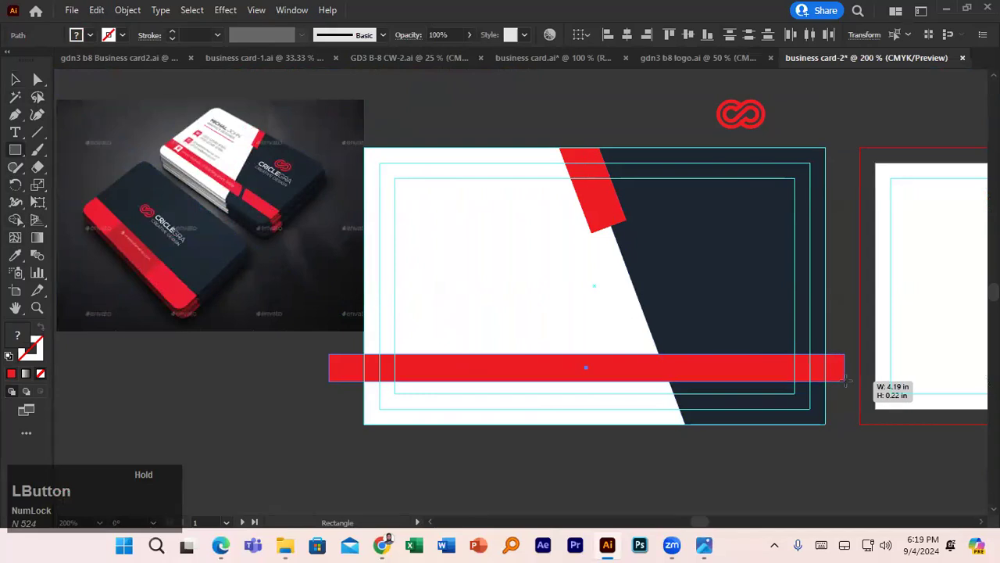
{"action": "left_click_drag", "start_coordinate": [845, 381], "coordinate": [845, 380]}
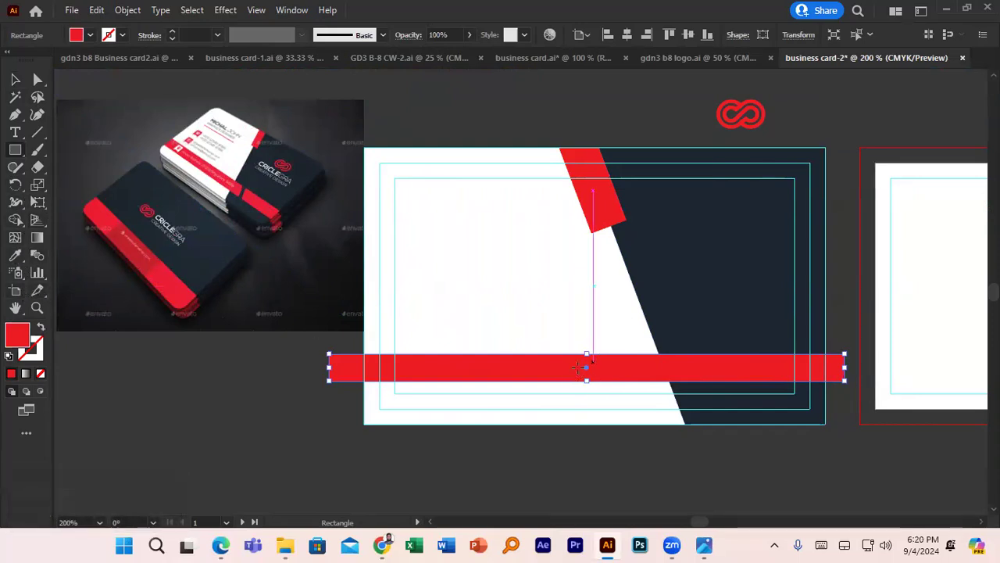
{"action": "left_click_drag", "start_coordinate": [693, 338], "coordinate": [710, 408]}
{"action": "left_click", "coordinate": [15, 80]}
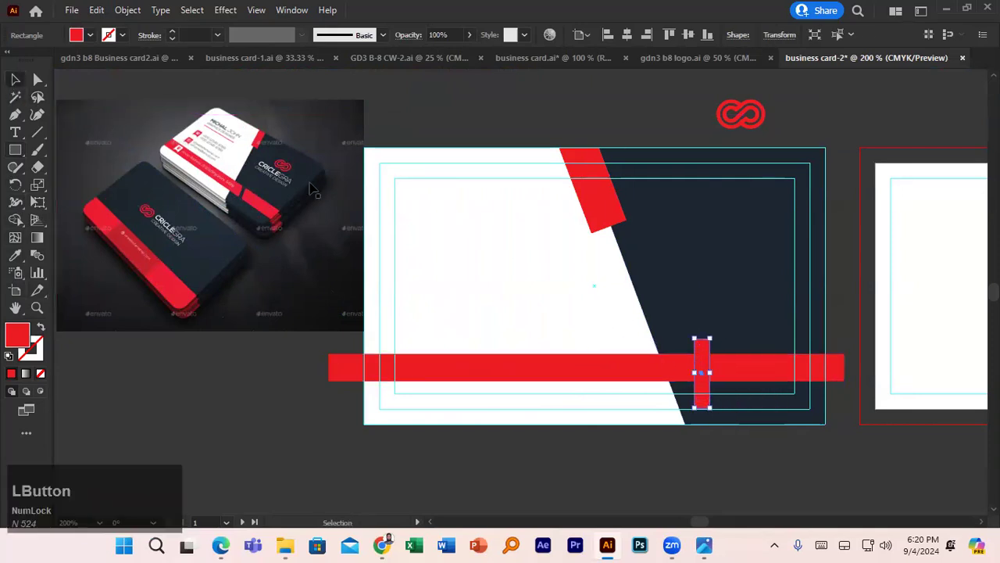
{"action": "left_click_drag", "start_coordinate": [715, 336], "coordinate": [697, 363]}
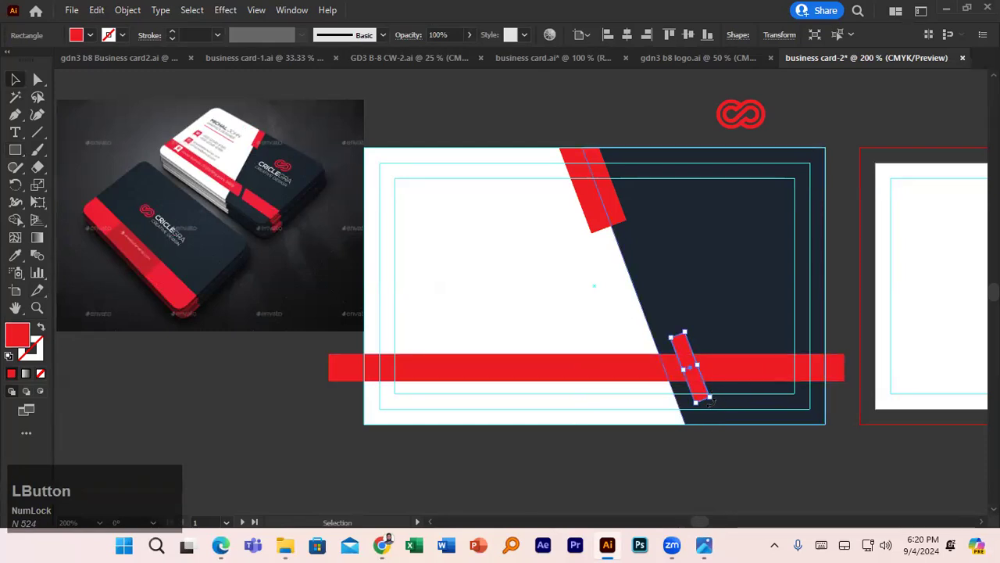
- Cut the tilted rectangle's area out of the bar with Shape Builder, leaving two pieces
{"action": "left_click", "coordinate": [734, 376]}
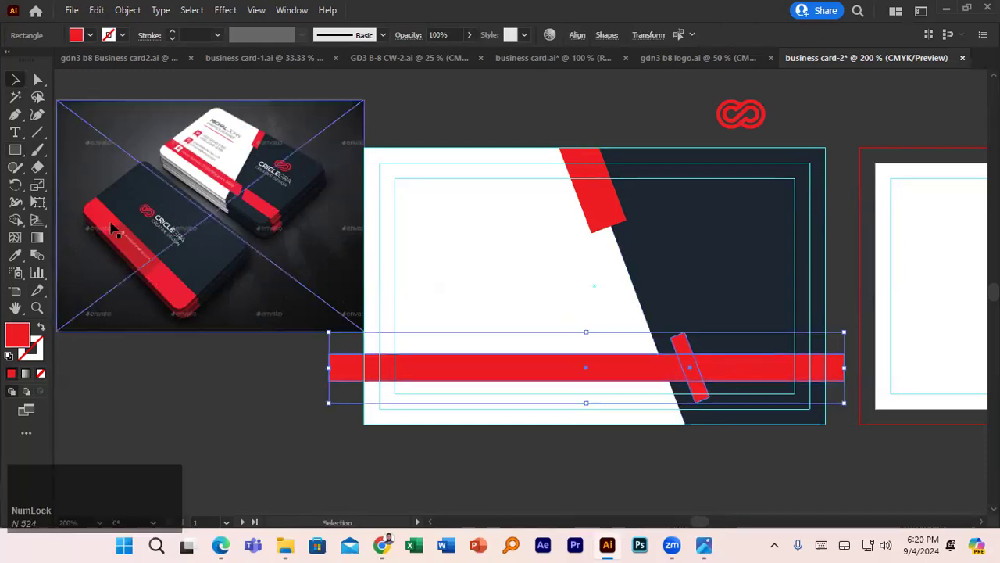
{"action": "left_click", "coordinate": [15, 221]}
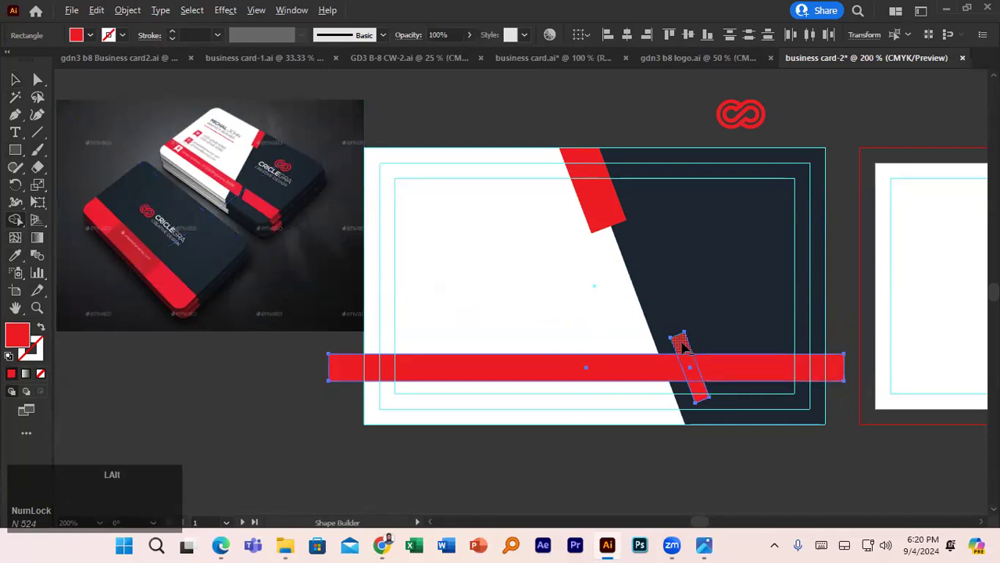
{"action": "left_click", "coordinate": [701, 393], "text": "alt"}
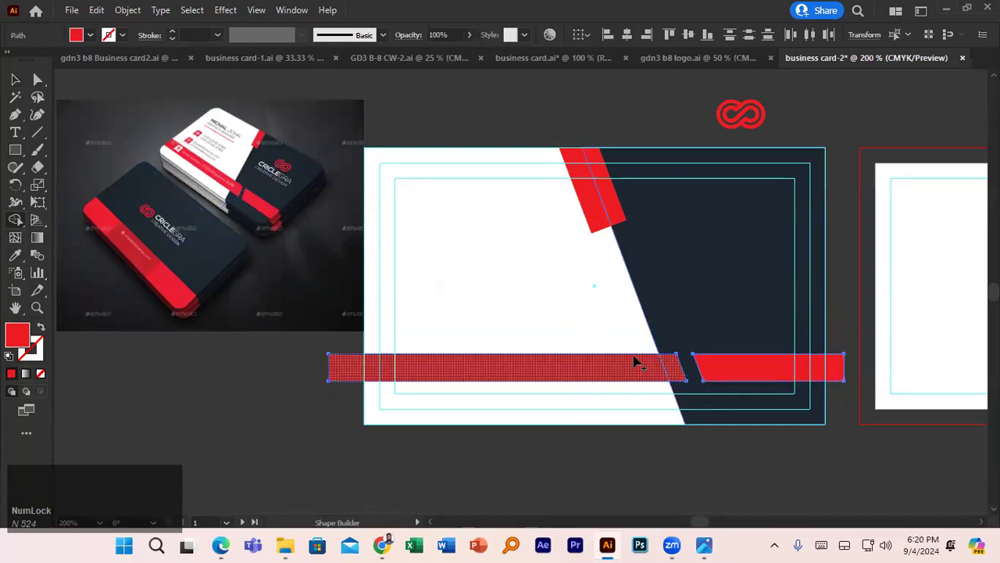
{"action": "left_click", "coordinate": [15, 80]}
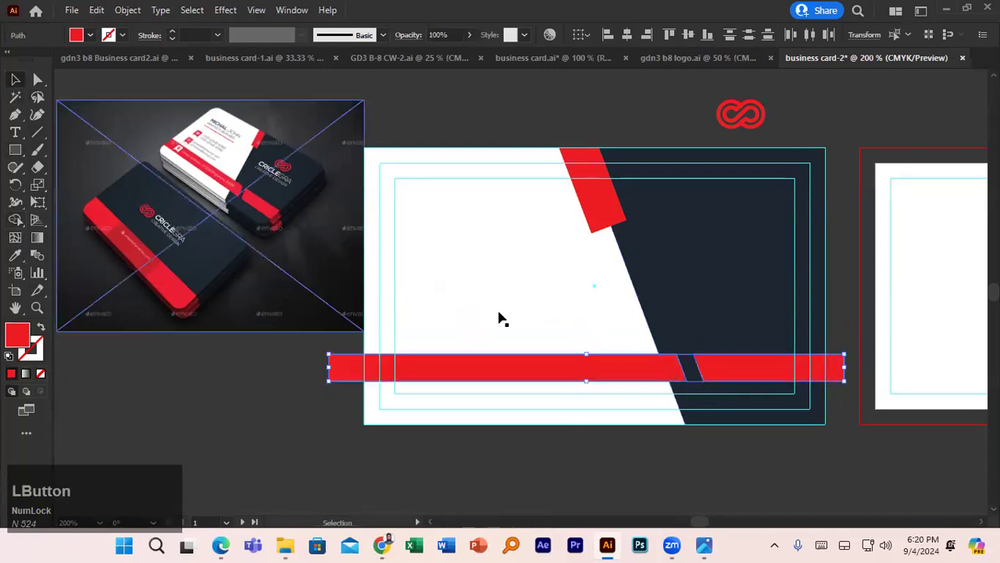
{"action": "left_click", "coordinate": [691, 362]}
{"action": "left_click", "coordinate": [683, 366]}
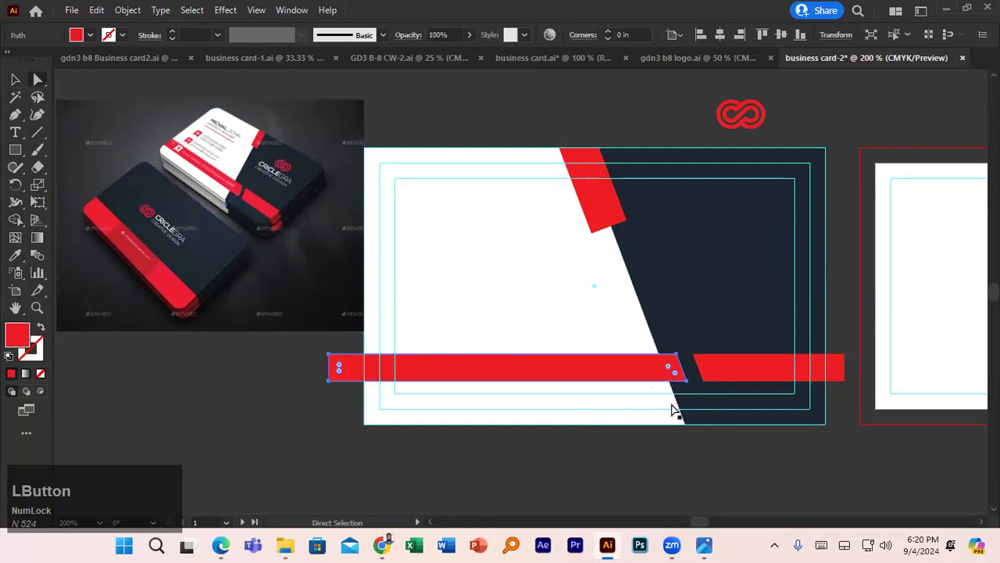
- Round the corners of both red bar pieces where they meet the slanted gap
{"action": "scroll", "coordinate": [670, 375], "scroll_direction": "up", "scroll_amount": 2}
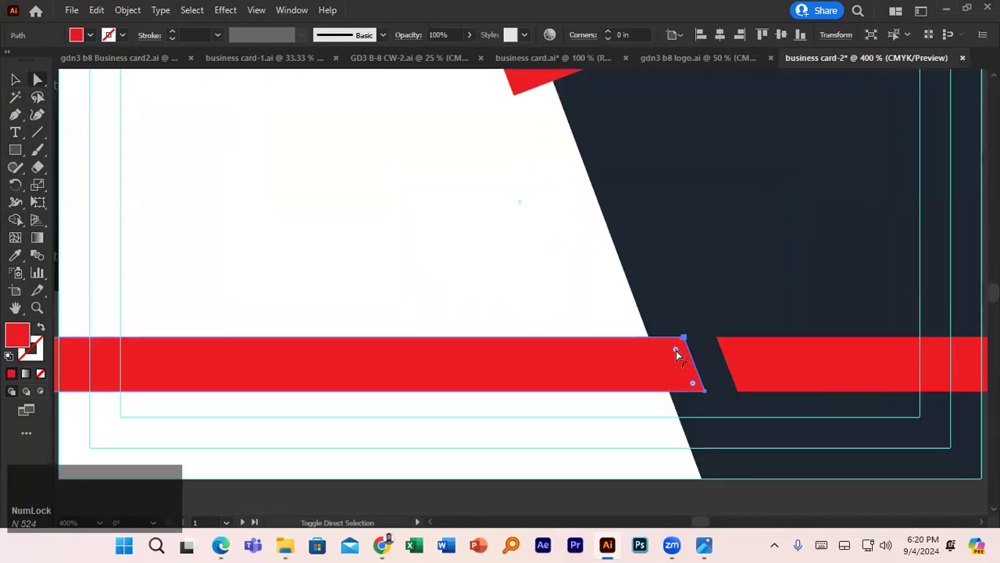
{"action": "left_click_drag", "start_coordinate": [675, 350], "coordinate": [678, 357]}
{"action": "left_click", "coordinate": [744, 357]}
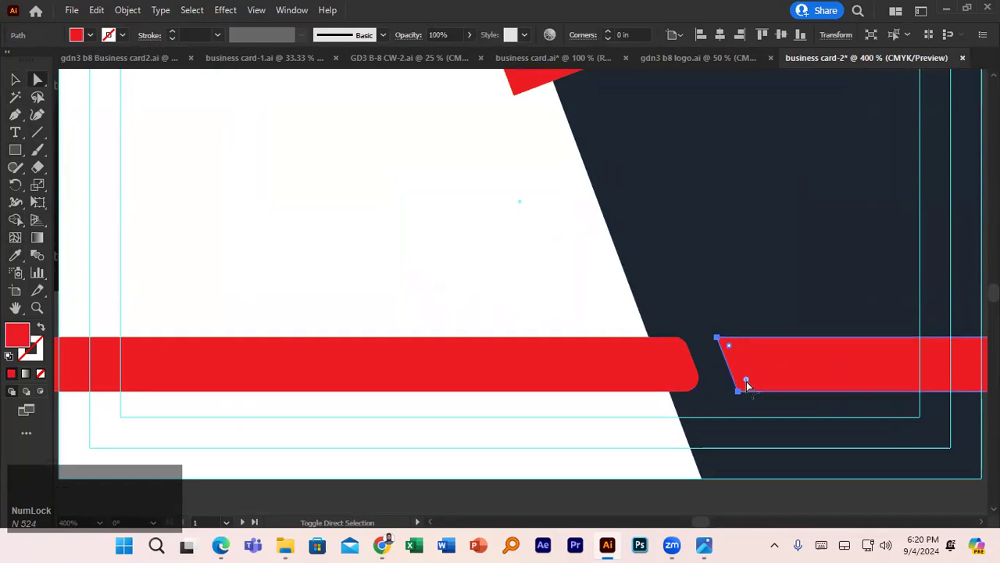
{"action": "left_click", "coordinate": [730, 351]}
{"action": "left_click_drag", "start_coordinate": [729, 350], "coordinate": [739, 347]}
{"action": "scroll", "coordinate": [634, 349], "scroll_direction": "down", "scroll_amount": 2}
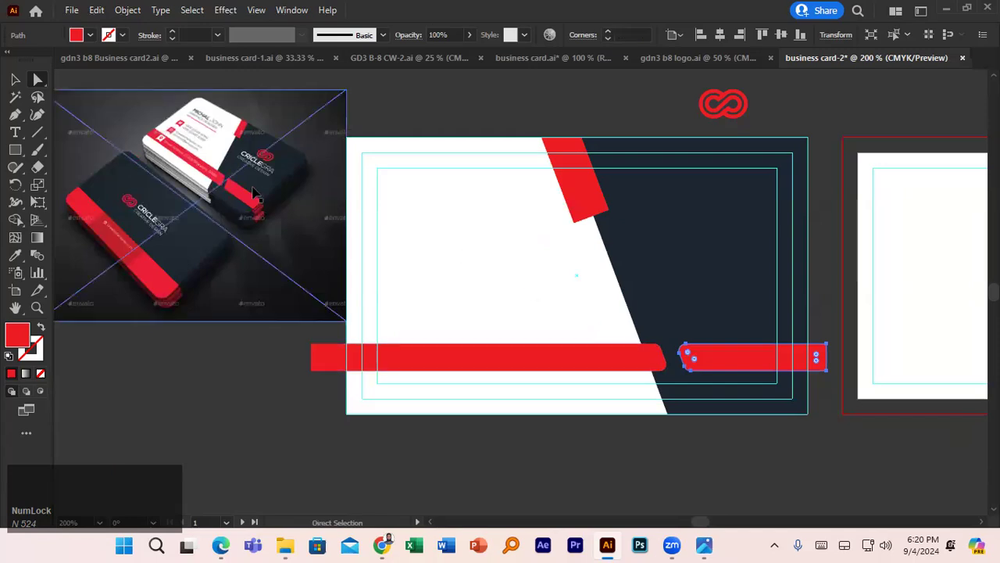
- Delete the left bar piece's overhang beyond the card's left edge using Shape Builder
{"action": "left_click", "coordinate": [219, 353]}
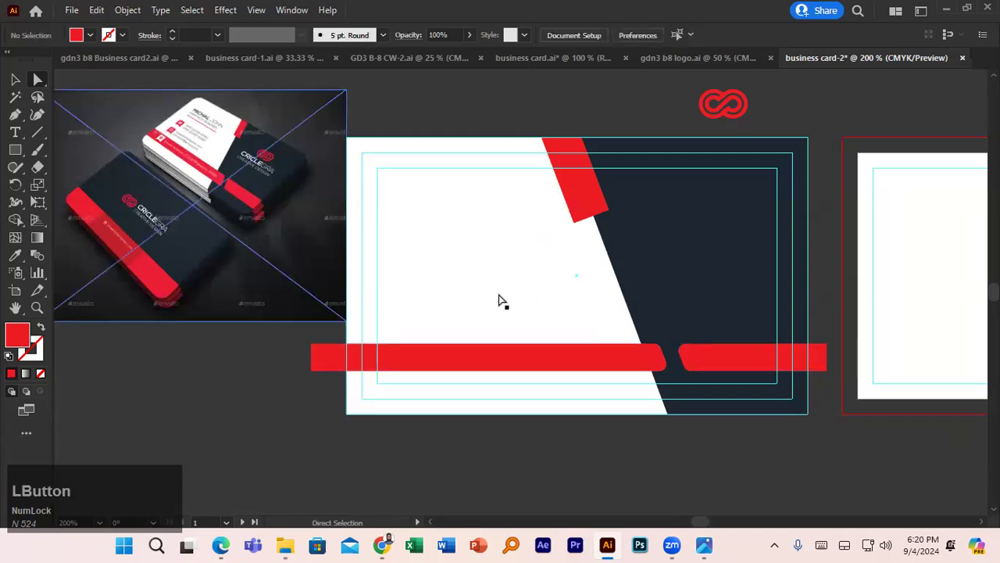
{"action": "left_click", "coordinate": [692, 357]}
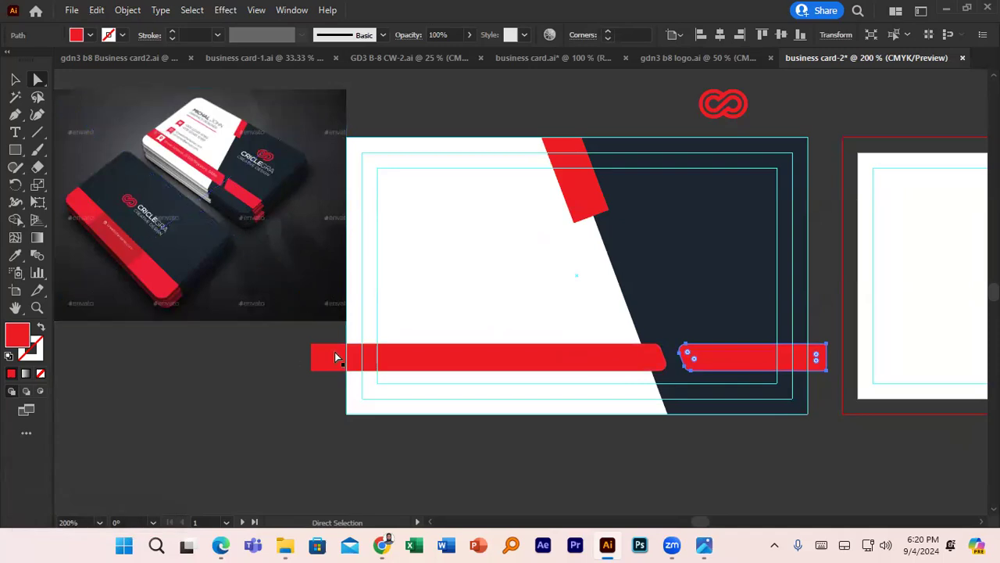
{"action": "left_click", "coordinate": [414, 360]}
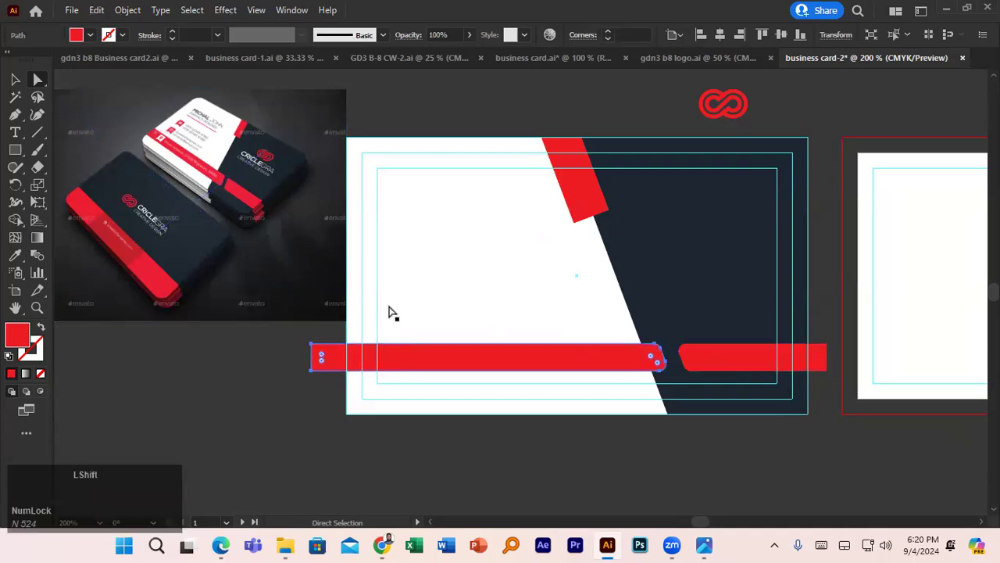
{"action": "left_click", "coordinate": [391, 313], "text": "shift"}
{"action": "left_click", "coordinate": [351, 395]}
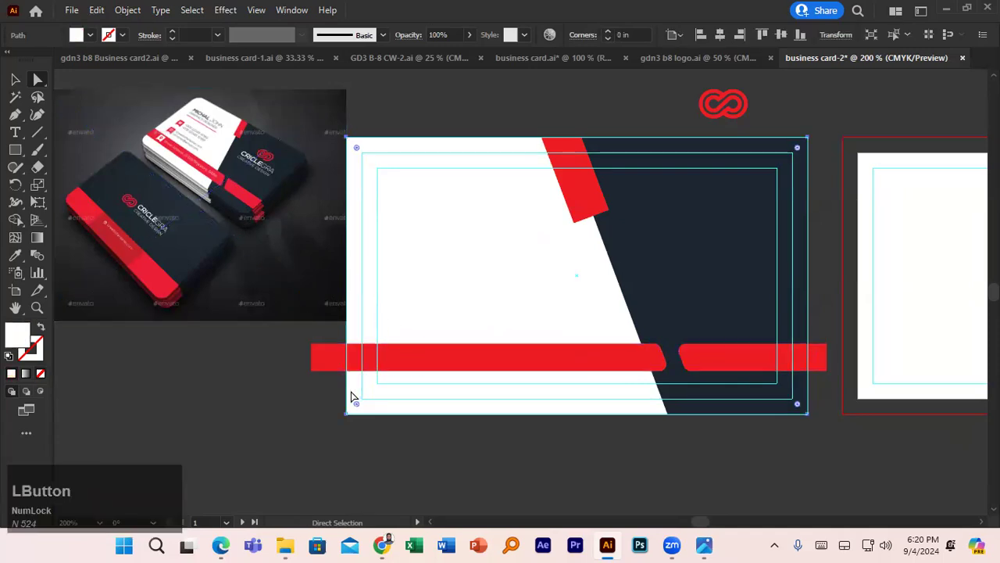
{"action": "left_click", "coordinate": [341, 359], "text": "shift"}
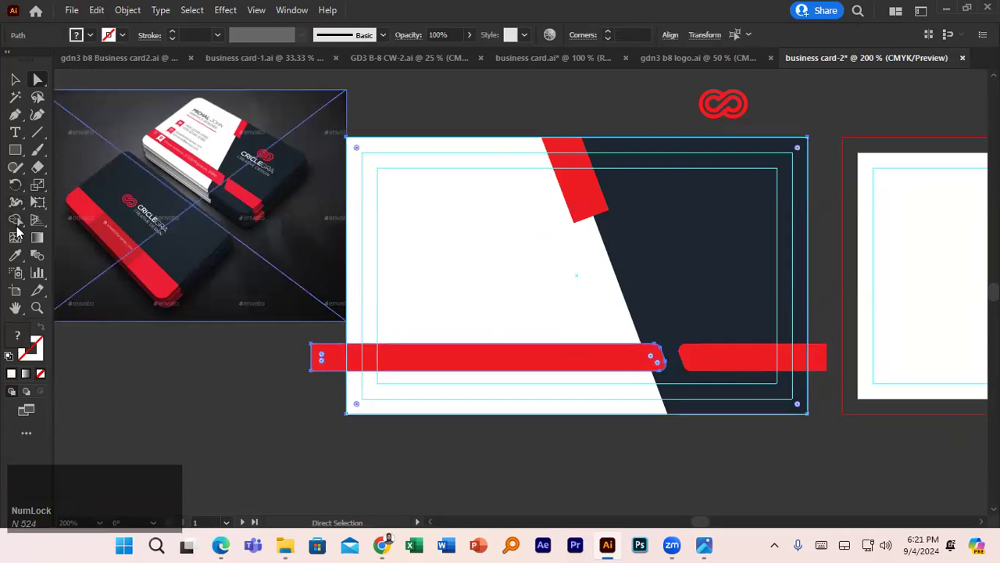
{"action": "left_click", "coordinate": [17, 221]}
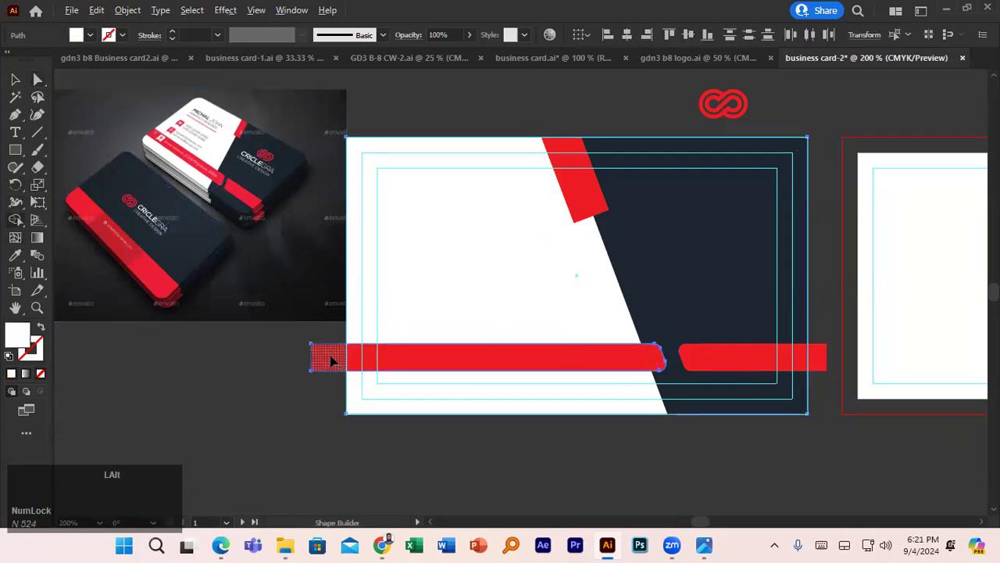
{"action": "left_click", "coordinate": [329, 357], "text": "alt"}
{"action": "left_click", "coordinate": [14, 79]}
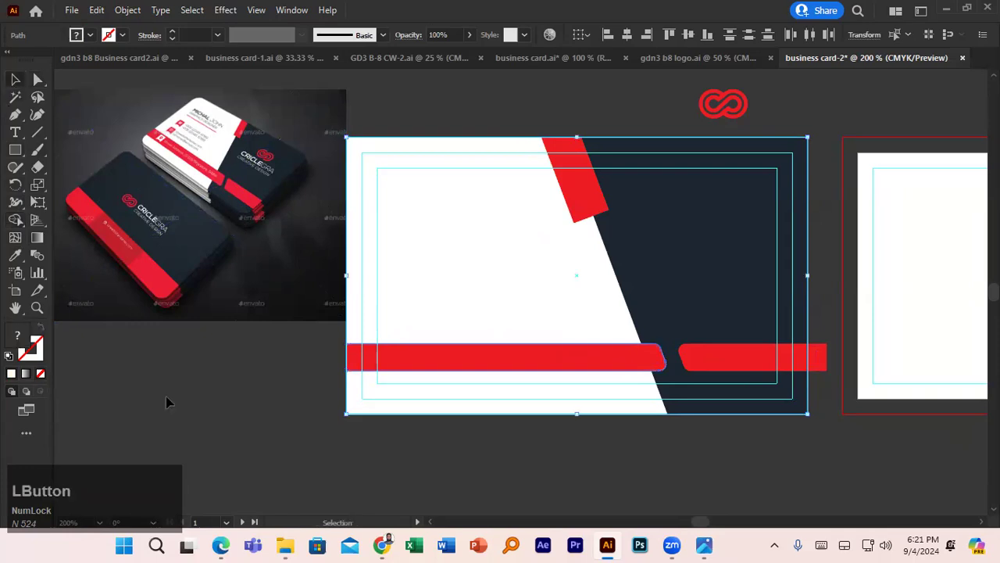
{"action": "left_click", "coordinate": [166, 396]}
- Draw a small red square beside the reference card's contact icons
{"action": "scroll", "coordinate": [178, 349], "scroll_direction": "up", "scroll_amount": 6}
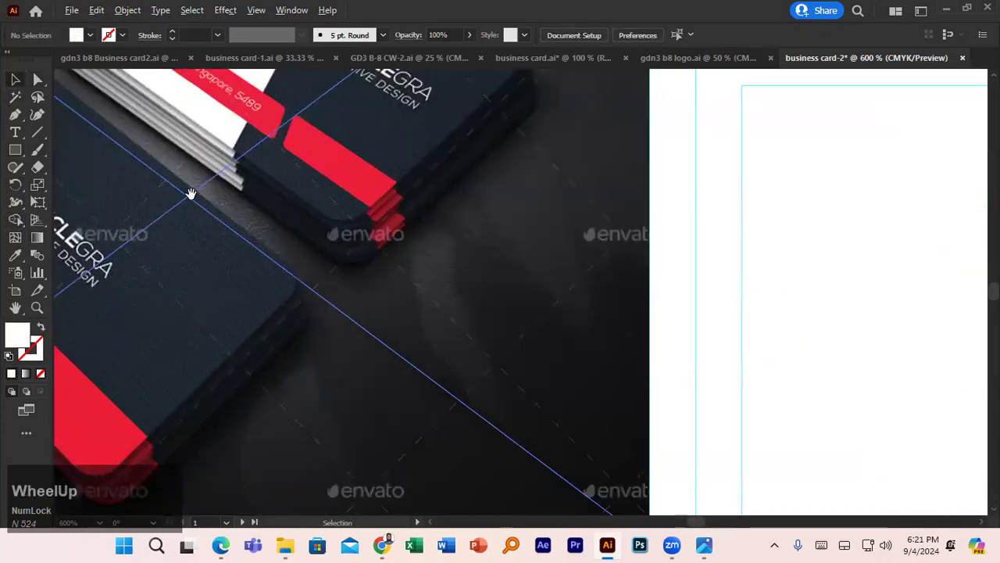
{"action": "left_click_drag", "start_coordinate": [192, 196], "coordinate": [325, 419]}
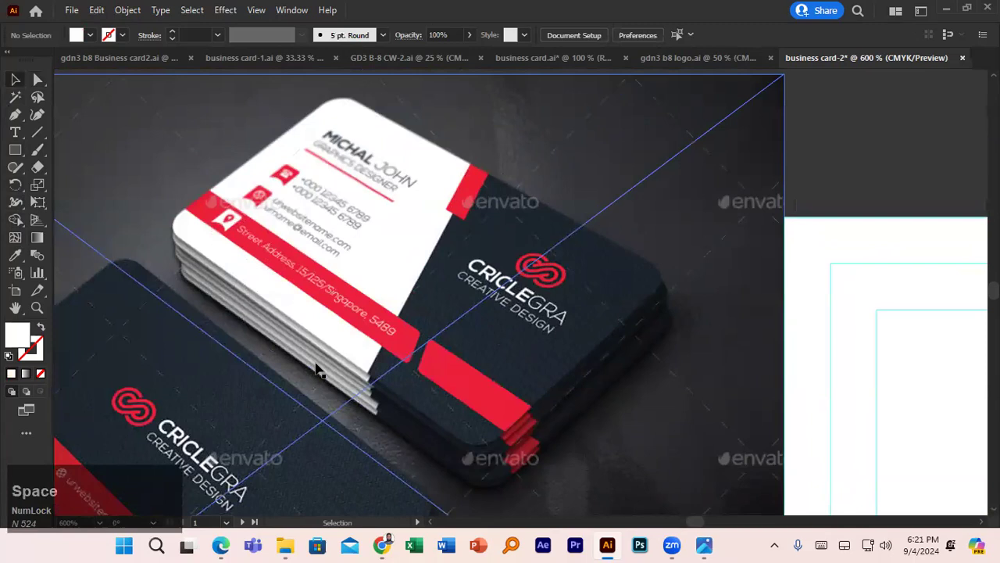
{"action": "scroll", "coordinate": [317, 362], "scroll_direction": "up", "scroll_amount": 1}
{"action": "left_click_drag", "start_coordinate": [233, 231], "coordinate": [318, 334]}
{"action": "left_click", "coordinate": [16, 153]}
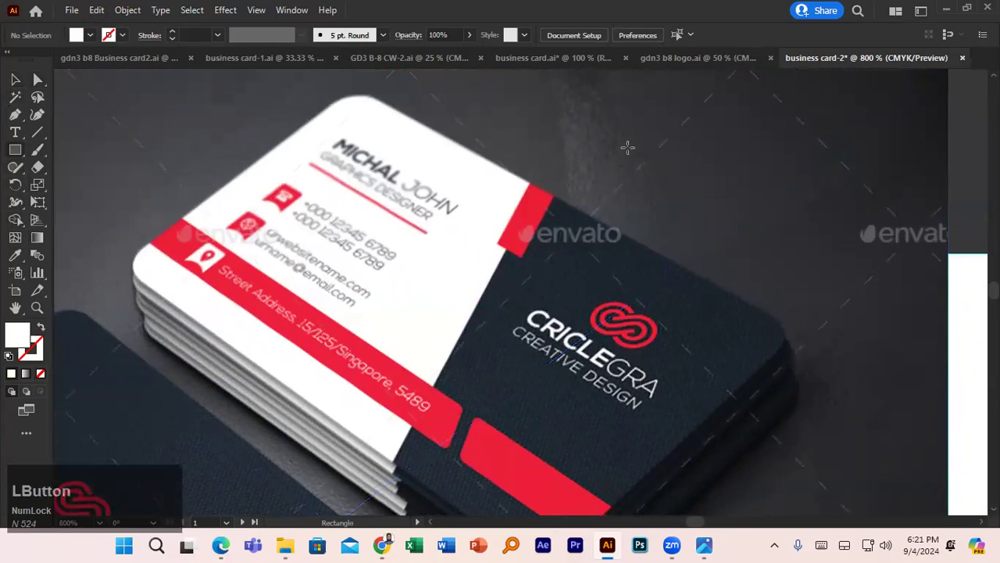
{"action": "scroll", "coordinate": [624, 144], "scroll_direction": "down", "scroll_amount": 3}
{"action": "left_click_drag", "start_coordinate": [793, 129], "coordinate": [841, 185]}
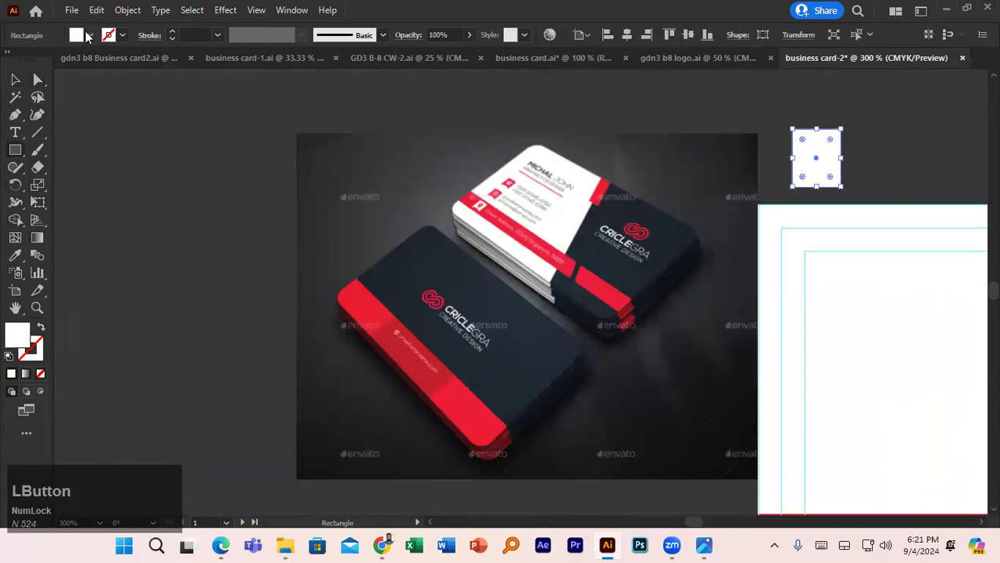
{"action": "left_click", "coordinate": [89, 35]}
{"action": "left_click", "coordinate": [52, 60]}
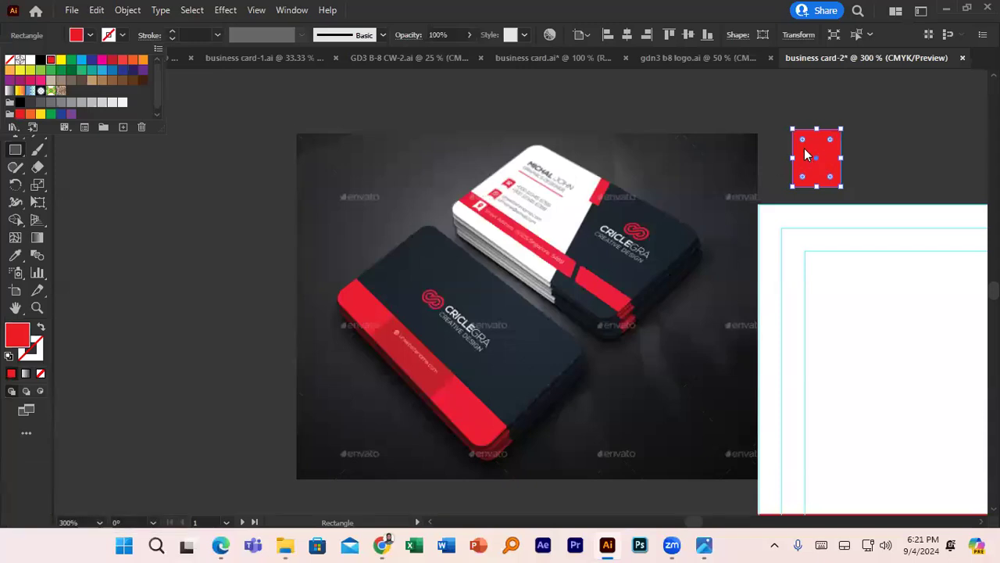
{"action": "left_click", "coordinate": [32, 69]}
- Round the square's two top corners into a tab shape
{"action": "left_click", "coordinate": [37, 79]}
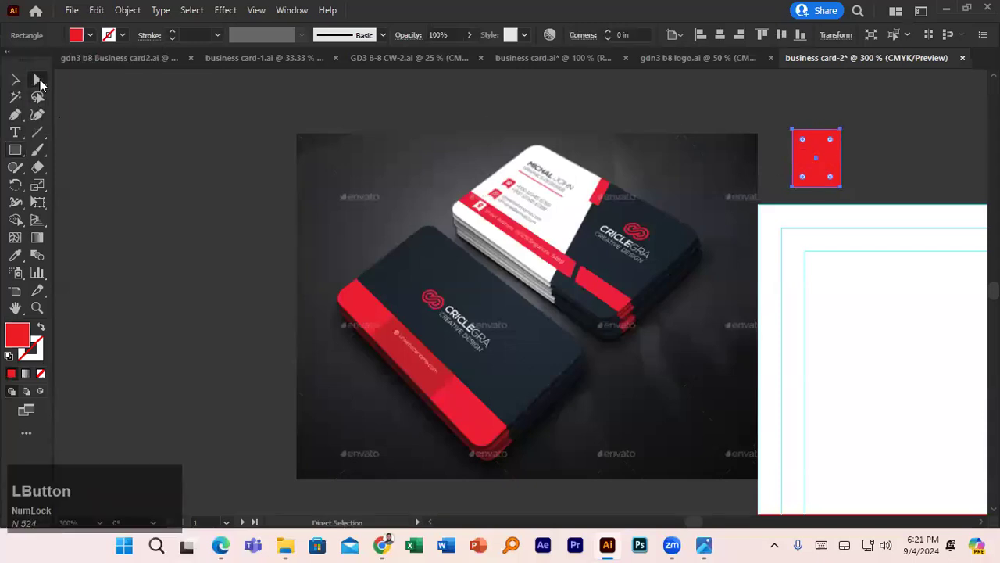
{"action": "left_click", "coordinate": [803, 139]}
{"action": "left_click_drag", "start_coordinate": [833, 145], "coordinate": [833, 150]}
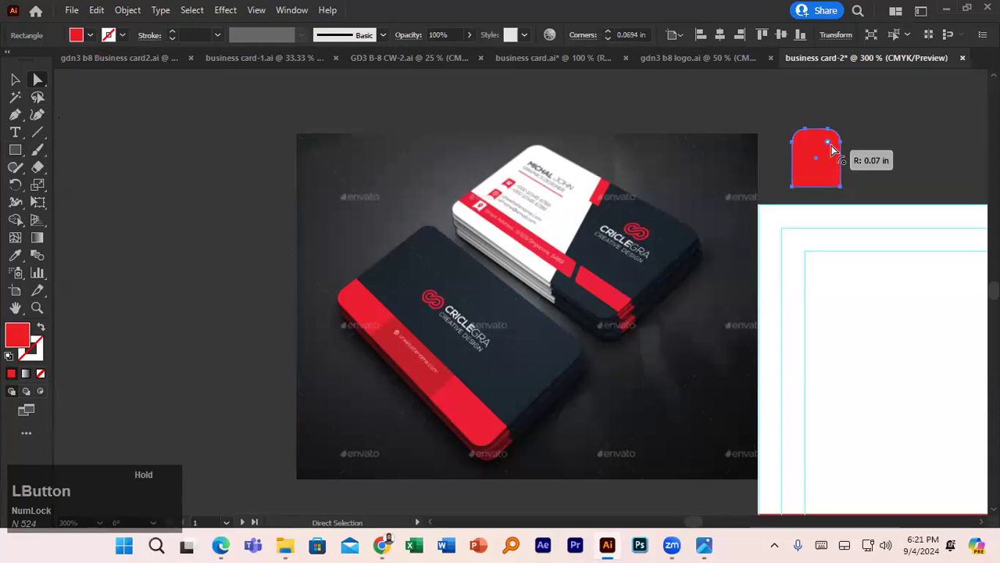
{"action": "left_click_drag", "start_coordinate": [833, 148], "coordinate": [832, 149]}
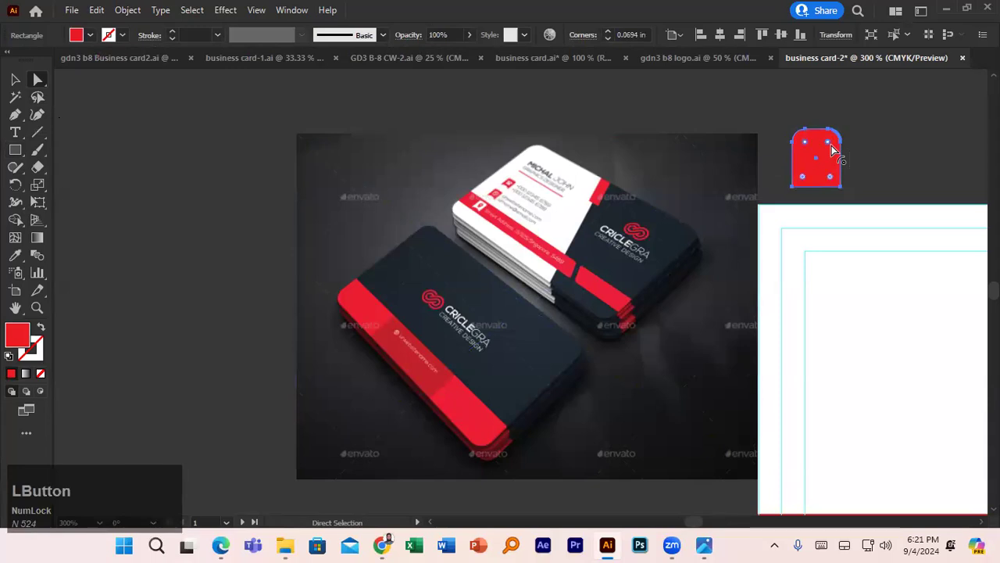
- Draw a small circle and move it onto the tab's bottom
{"action": "right_click", "coordinate": [15, 156]}
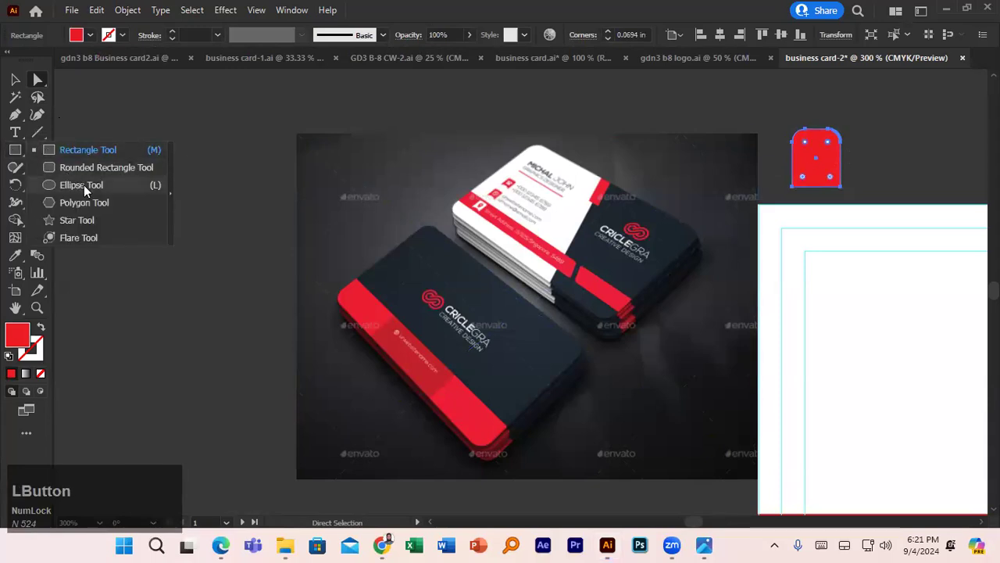
{"action": "left_click", "coordinate": [84, 185]}
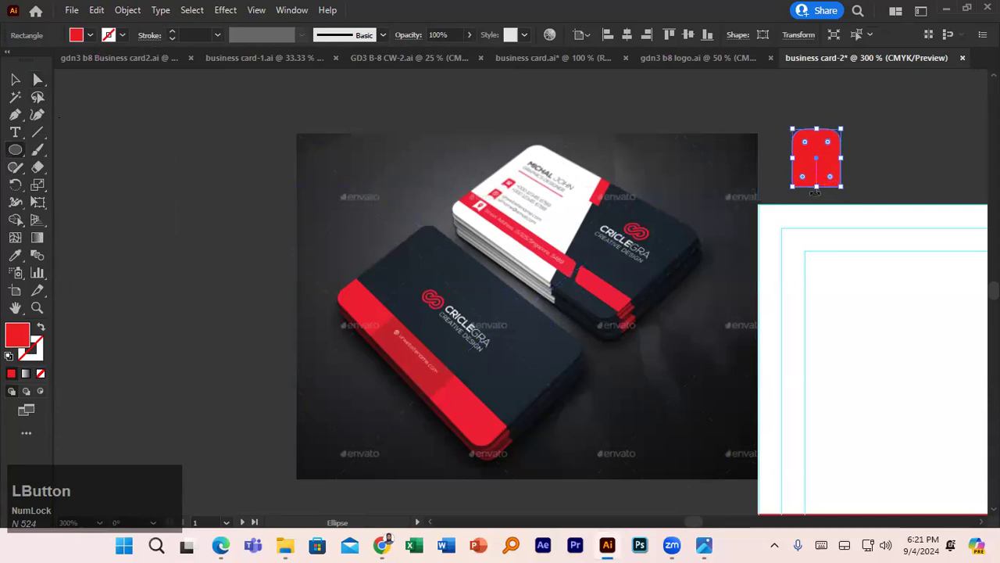
{"action": "left_click_drag", "start_coordinate": [885, 173], "coordinate": [907, 195]}
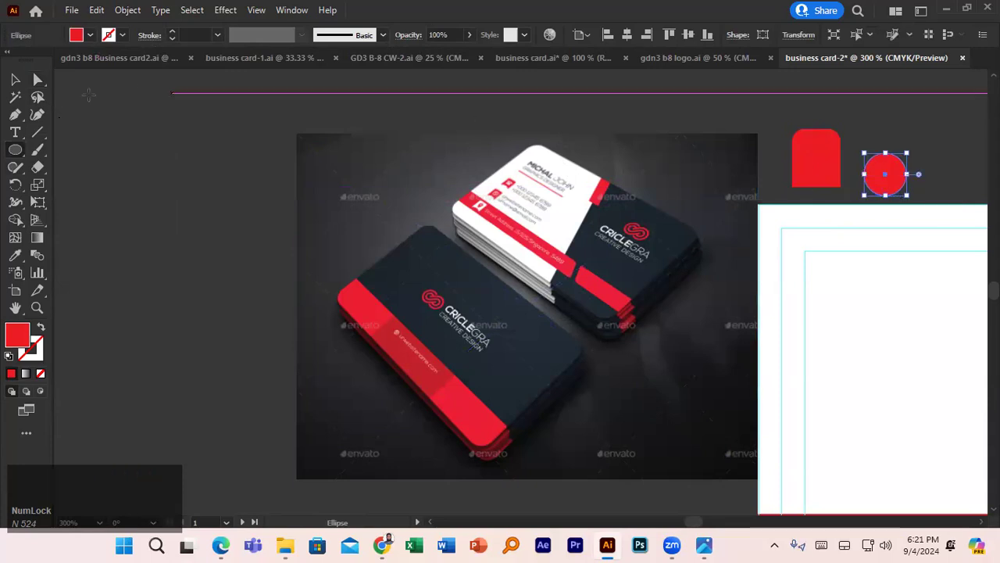
{"action": "left_click", "coordinate": [14, 80]}
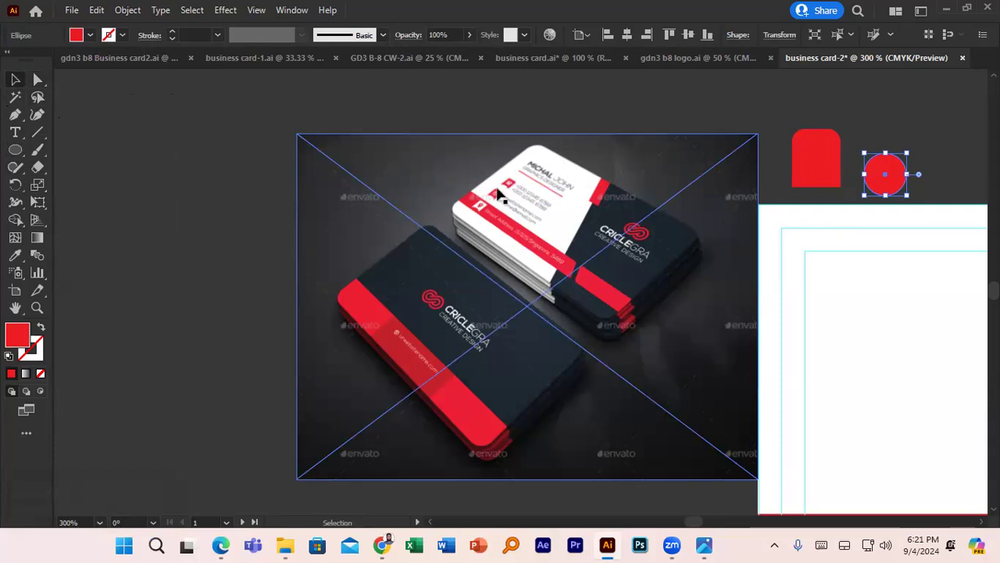
{"action": "left_click_drag", "start_coordinate": [886, 181], "coordinate": [822, 198]}
{"action": "scroll", "coordinate": [827, 200], "scroll_direction": "up", "scroll_amount": 4, "text": "alt"}
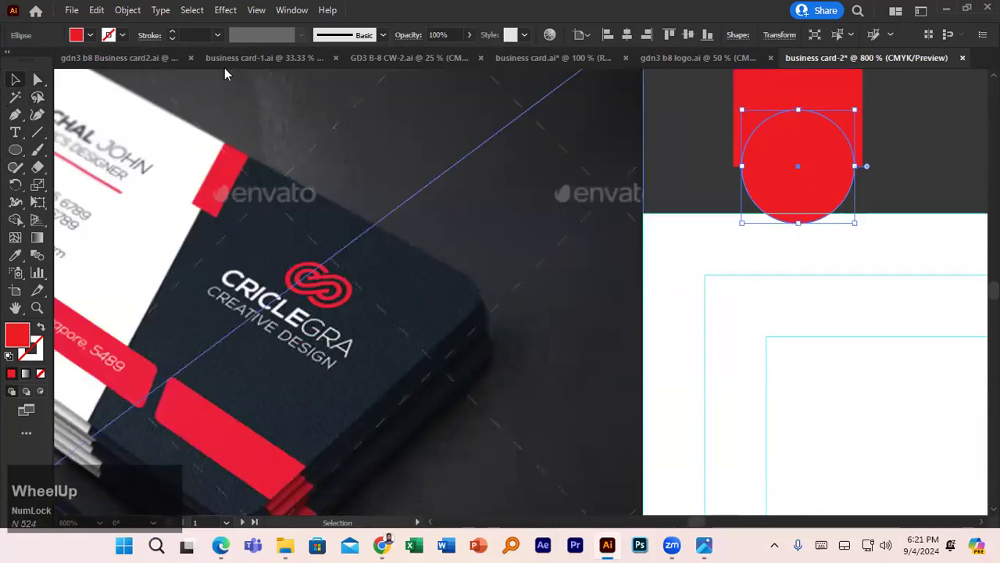
- Give the circle a pink fill, enlarge it evenly, and centre it over the tab's bottom edge
{"action": "left_click", "coordinate": [89, 35]}
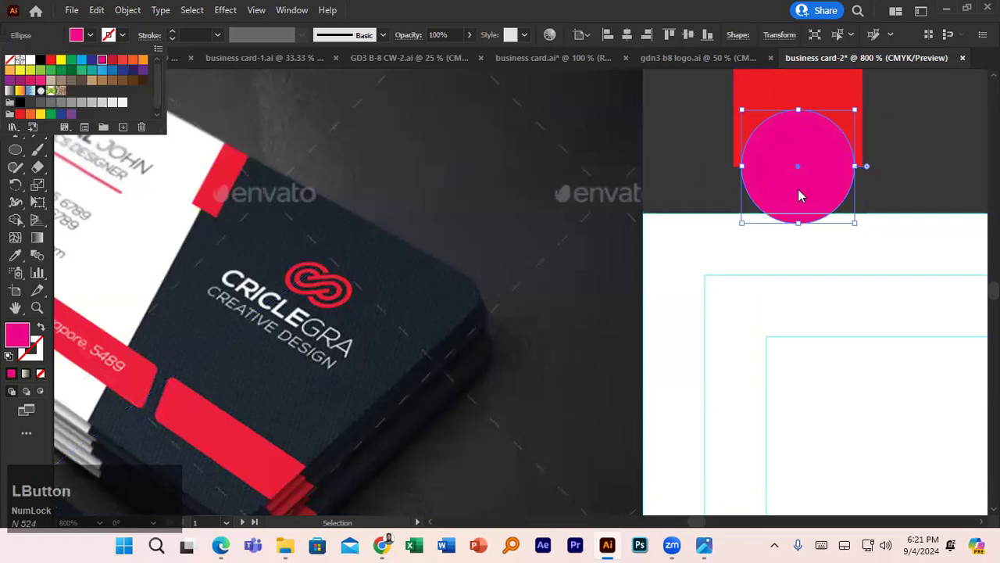
{"action": "left_click", "coordinate": [857, 226]}
{"action": "left_click_drag", "start_coordinate": [852, 224], "coordinate": [863, 230]}
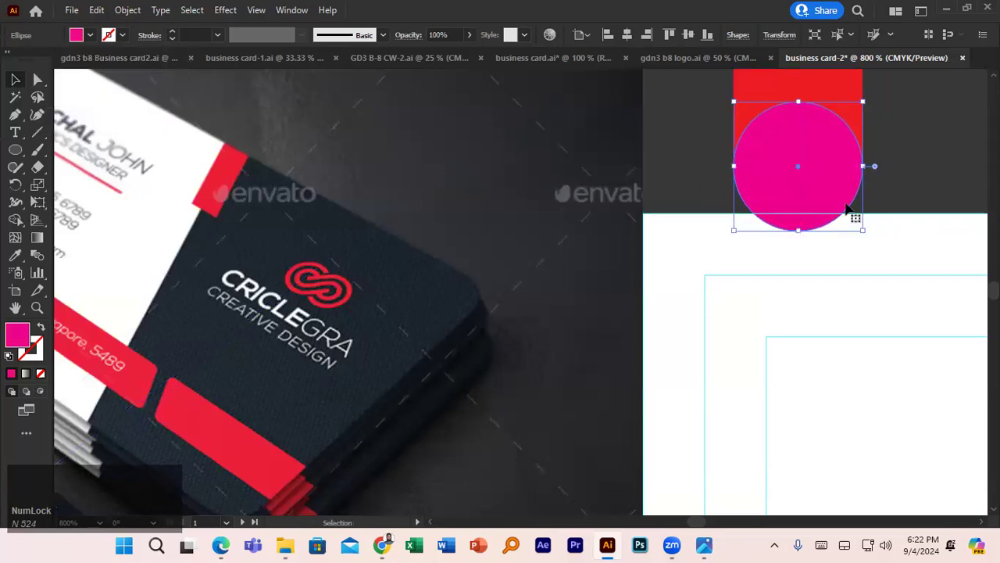
{"action": "scroll", "coordinate": [836, 197], "scroll_direction": "up", "scroll_amount": 1}
{"action": "left_click_drag", "start_coordinate": [802, 196], "coordinate": [795, 226]}
{"action": "left_click_drag", "start_coordinate": [863, 298], "coordinate": [872, 303]}
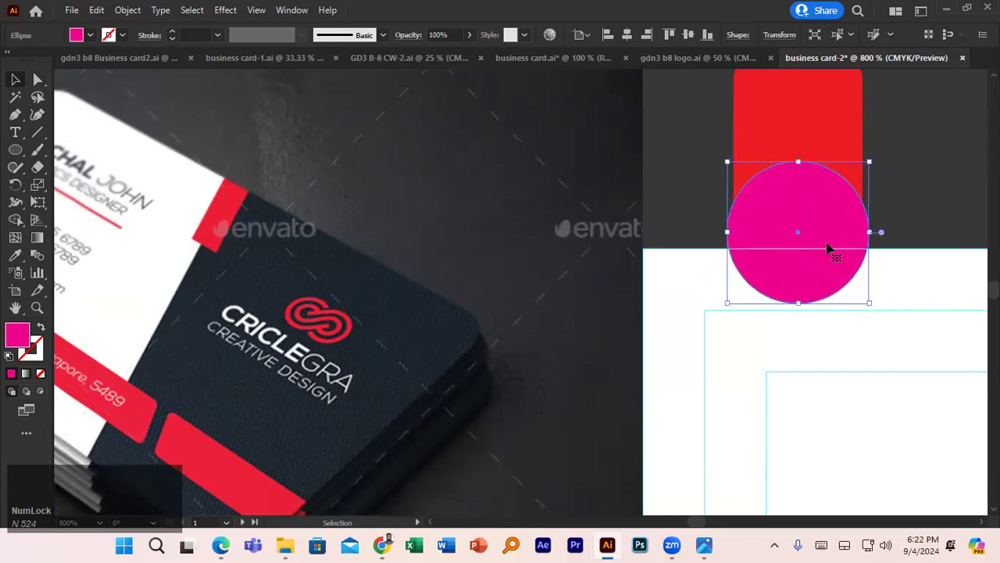
{"action": "left_click_drag", "start_coordinate": [823, 231], "coordinate": [826, 233]}
{"action": "scroll", "coordinate": [827, 234], "scroll_direction": "up", "scroll_amount": 1}
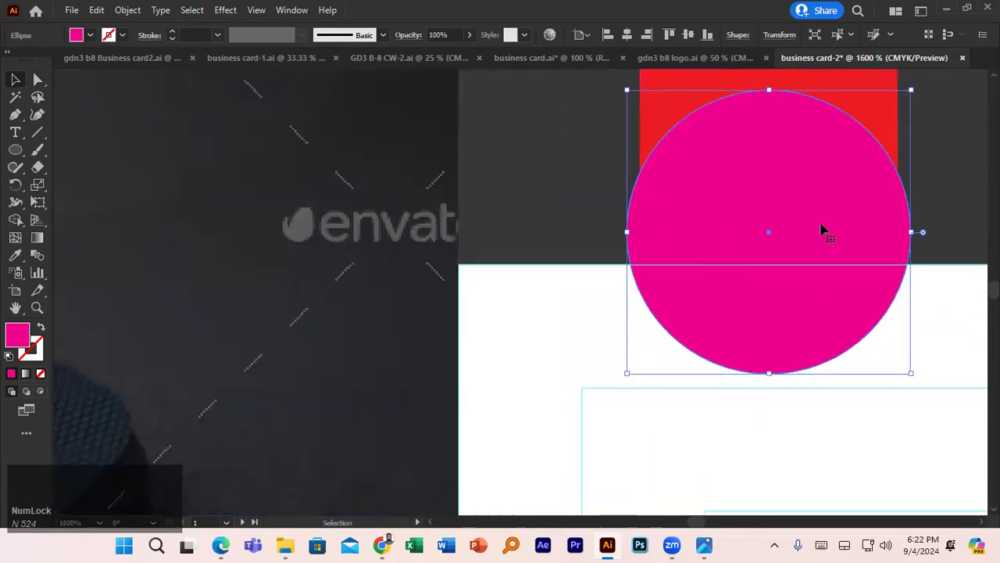
{"action": "scroll", "coordinate": [822, 231], "scroll_direction": "down", "scroll_amount": 3}
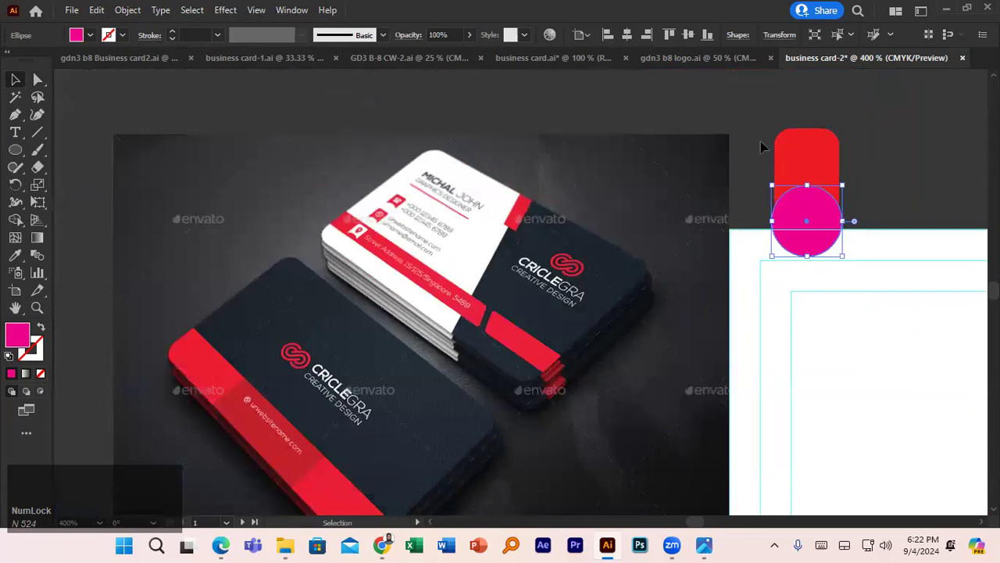
- Subtract the circle from the tab with Shape Builder, leaving a concave bottom notch
{"action": "left_click", "coordinate": [767, 150]}
{"action": "left_click_drag", "start_coordinate": [811, 209], "coordinate": [813, 210]}
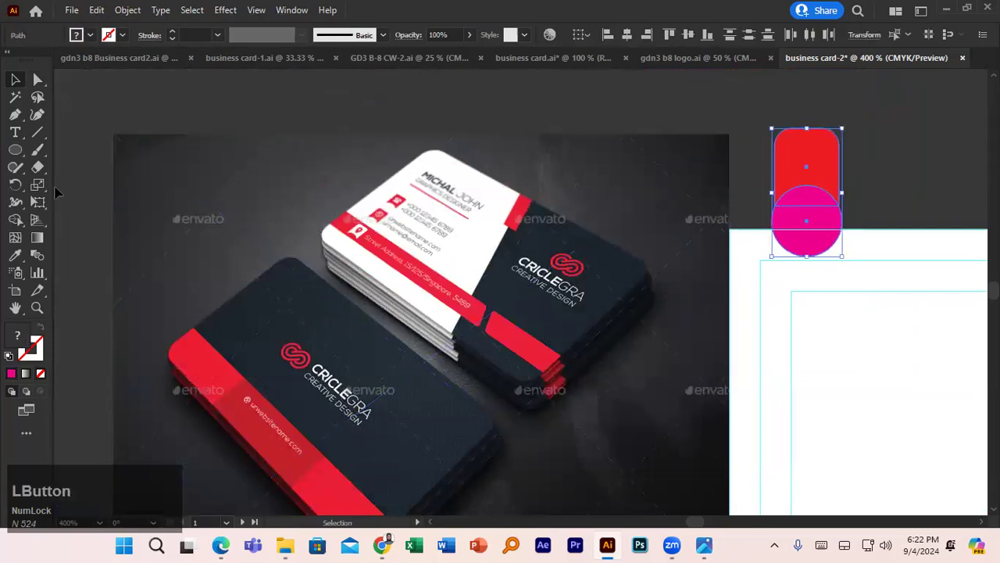
{"action": "left_click", "coordinate": [18, 220]}
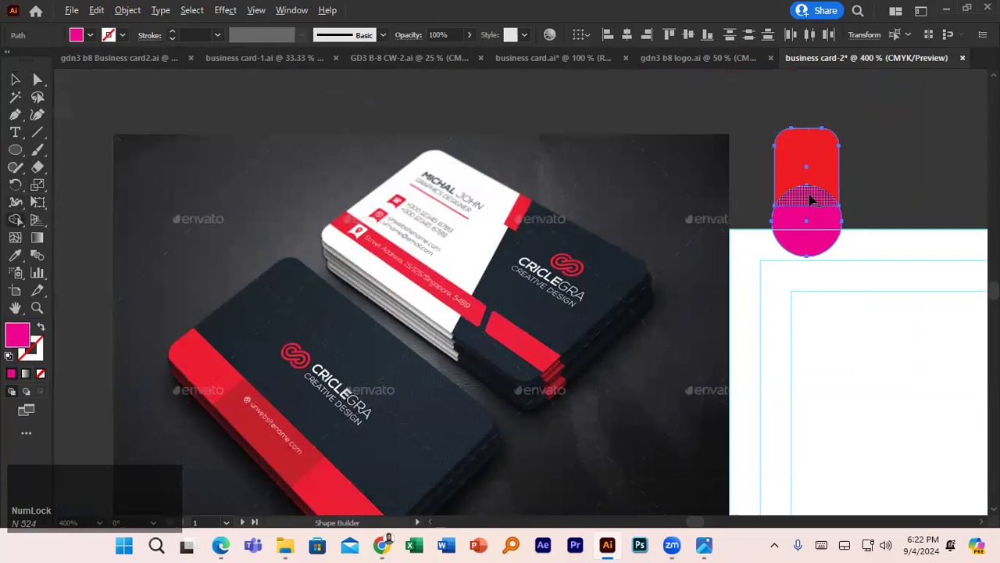
{"action": "left_click", "coordinate": [808, 220], "text": "alt"}
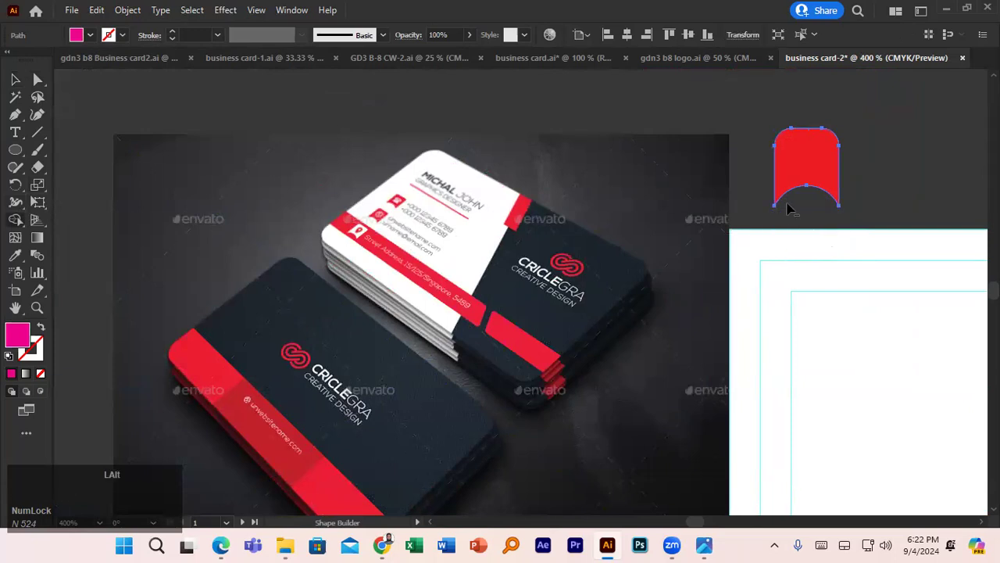
{"action": "left_click", "coordinate": [15, 79]}
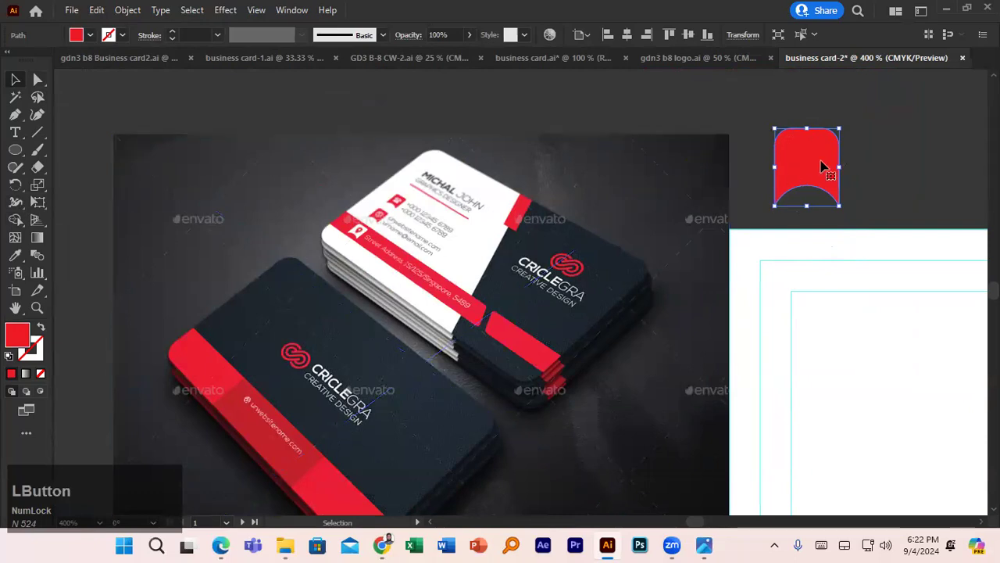
- Change the notched tab's fill from red to white
{"action": "left_click", "coordinate": [90, 36]}
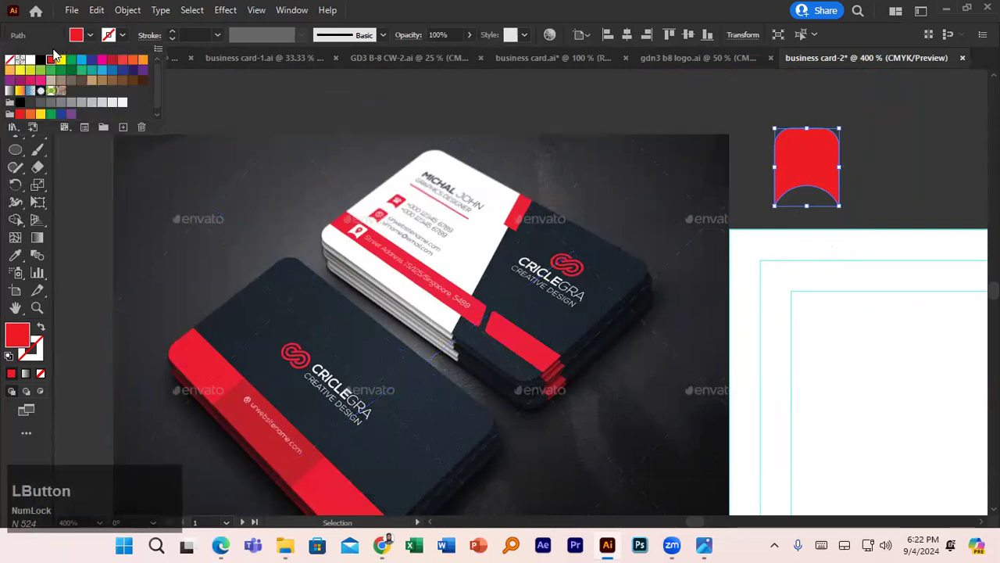
{"action": "left_click", "coordinate": [25, 59]}
{"action": "left_click", "coordinate": [875, 160]}
{"action": "left_click", "coordinate": [825, 169]}
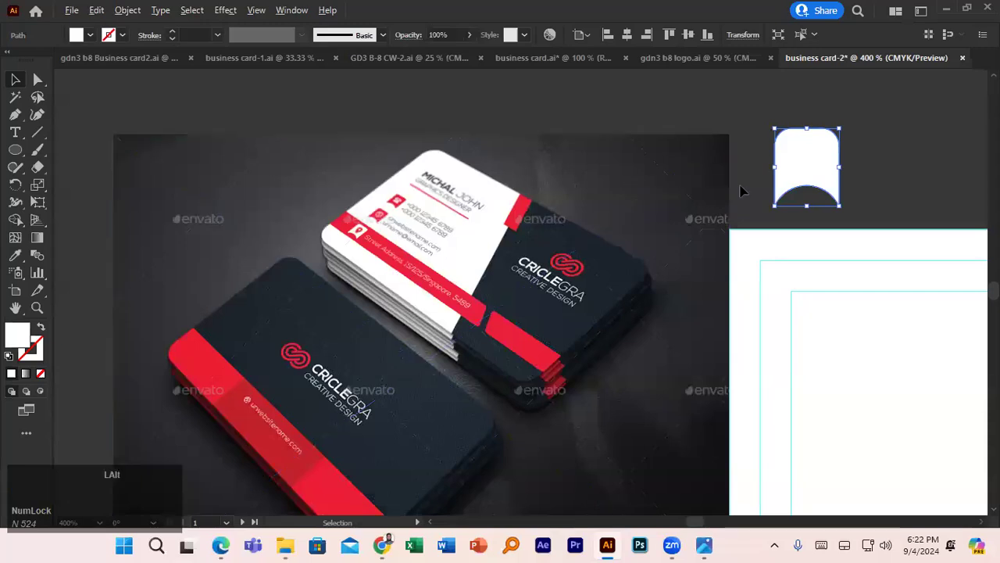
{"action": "scroll", "coordinate": [742, 191], "scroll_direction": "down", "scroll_amount": 1}
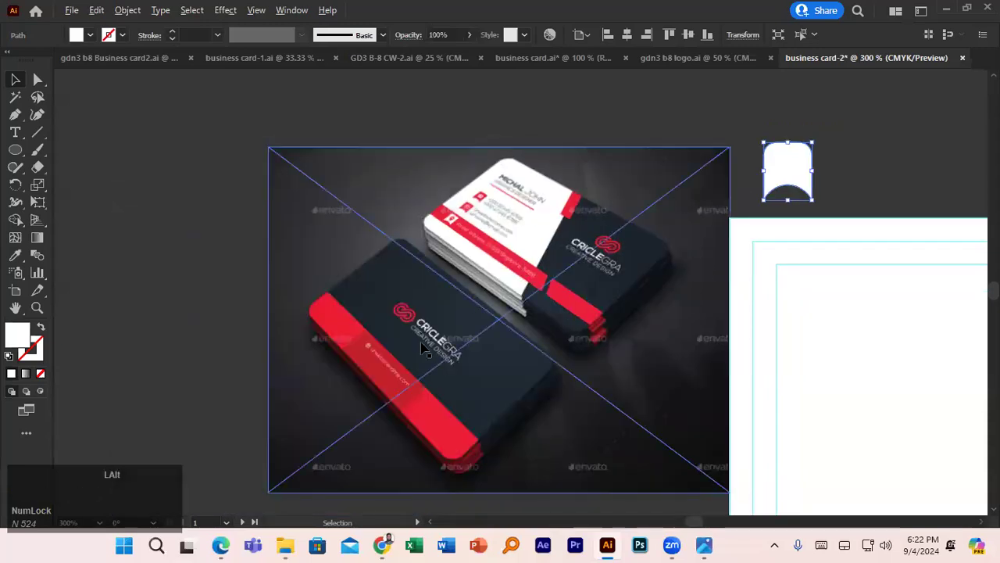
{"action": "scroll", "coordinate": [423, 351], "scroll_direction": "up", "scroll_amount": 2}
{"action": "scroll", "coordinate": [353, 386], "scroll_direction": "up", "scroll_amount": 1}
{"action": "scroll", "coordinate": [353, 385], "scroll_direction": "down", "scroll_amount": 3}
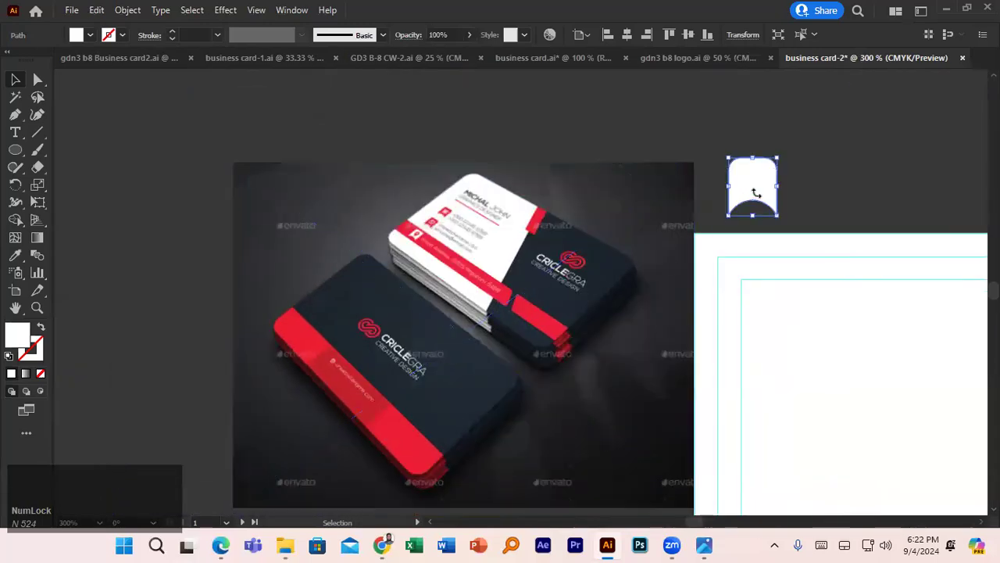
- Place the white notched tab onto the card's red strip
{"action": "left_click_drag", "start_coordinate": [853, 214], "coordinate": [587, 174]}
{"action": "left_click_drag", "start_coordinate": [490, 150], "coordinate": [544, 394]}
{"action": "left_click", "coordinate": [89, 35]}
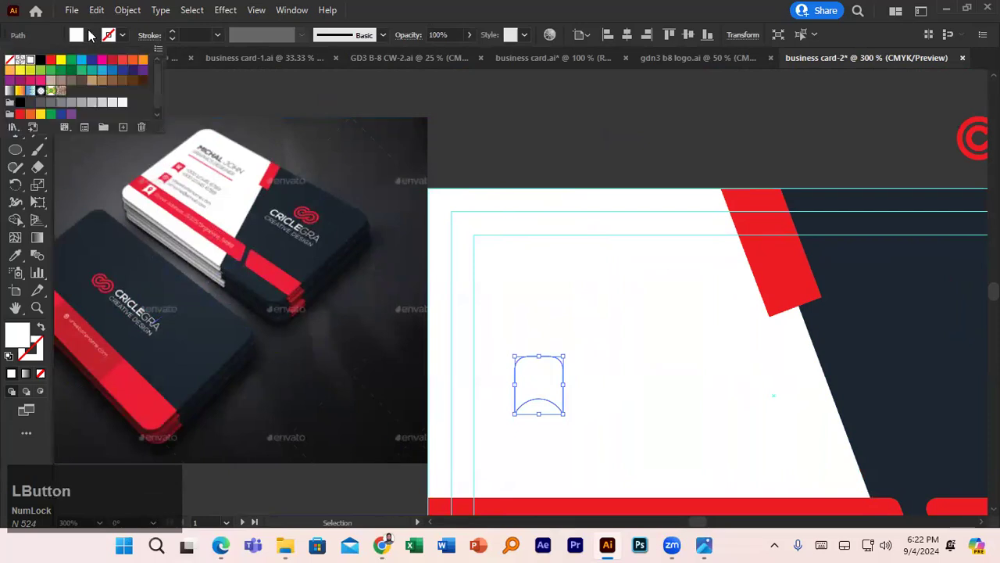
{"action": "scroll", "coordinate": [502, 281], "scroll_direction": "down", "scroll_amount": 1}
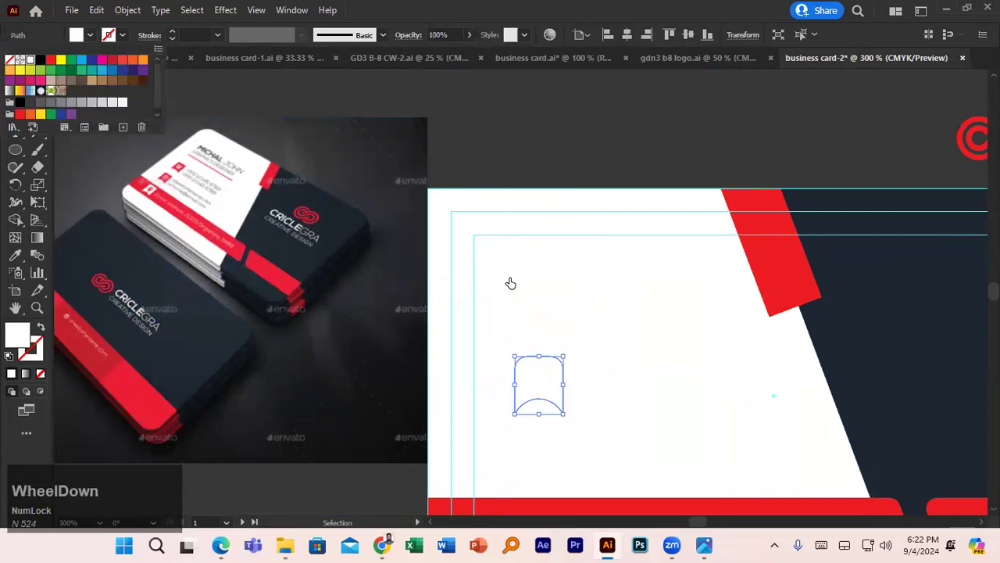
{"action": "left_click", "coordinate": [555, 201]}
{"action": "scroll", "coordinate": [567, 284], "scroll_direction": "down", "scroll_amount": 1}
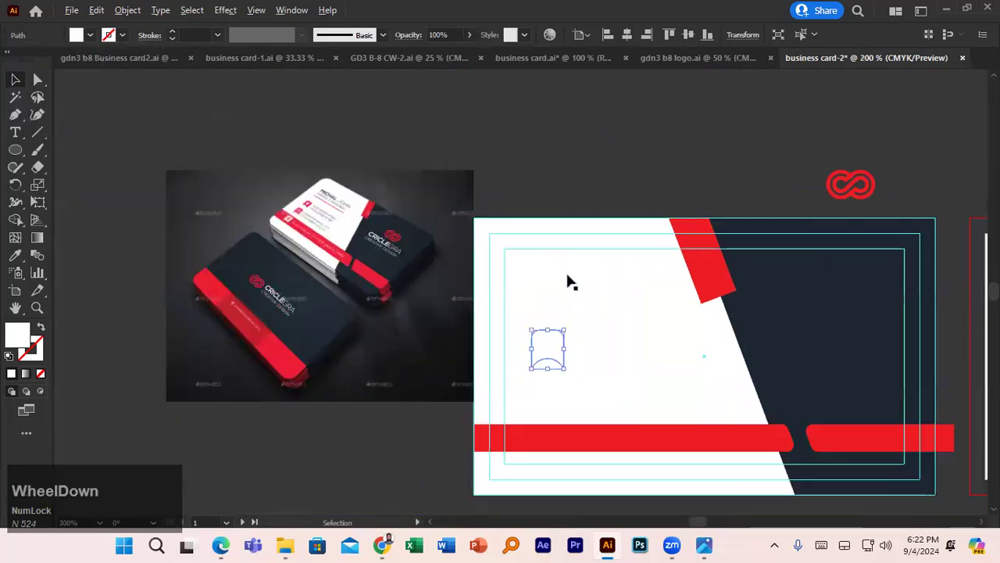
{"action": "left_click_drag", "start_coordinate": [555, 361], "coordinate": [547, 426]}
{"action": "scroll", "coordinate": [558, 397], "scroll_direction": "down", "scroll_amount": 2}
- Ungroup the white reference card and Alt-drag a copy of its phone and email icons toward the card front
{"action": "left_click_drag", "start_coordinate": [755, 364], "coordinate": [284, 190]}
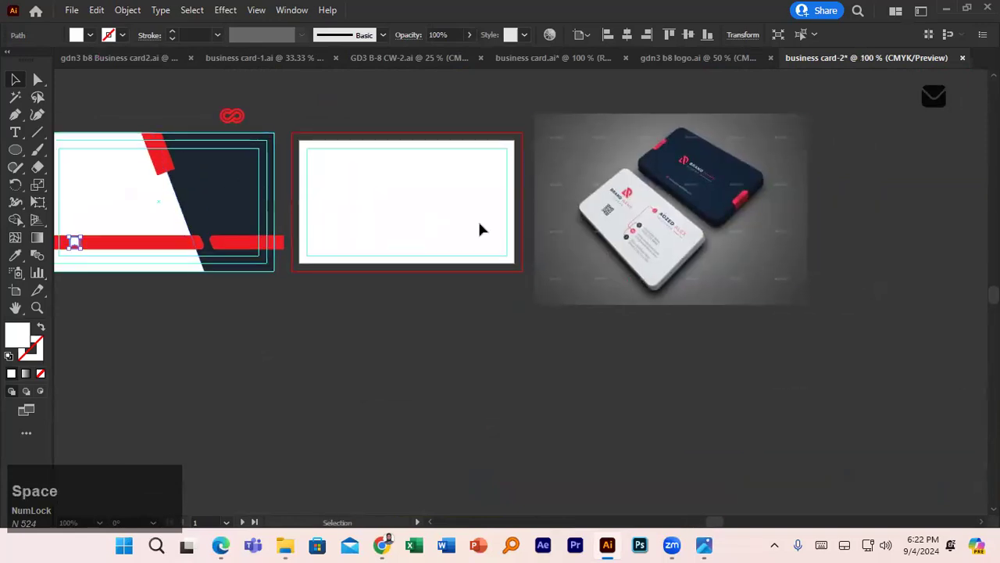
{"action": "left_click_drag", "start_coordinate": [575, 221], "coordinate": [4, 321]}
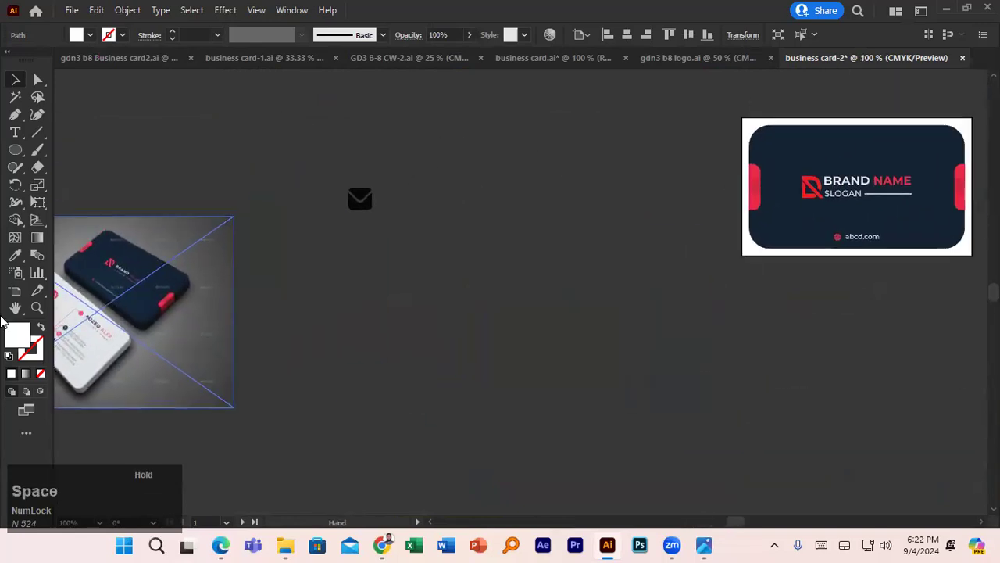
{"action": "left_click_drag", "start_coordinate": [830, 318], "coordinate": [446, 314]}
{"action": "left_click", "coordinate": [644, 194]}
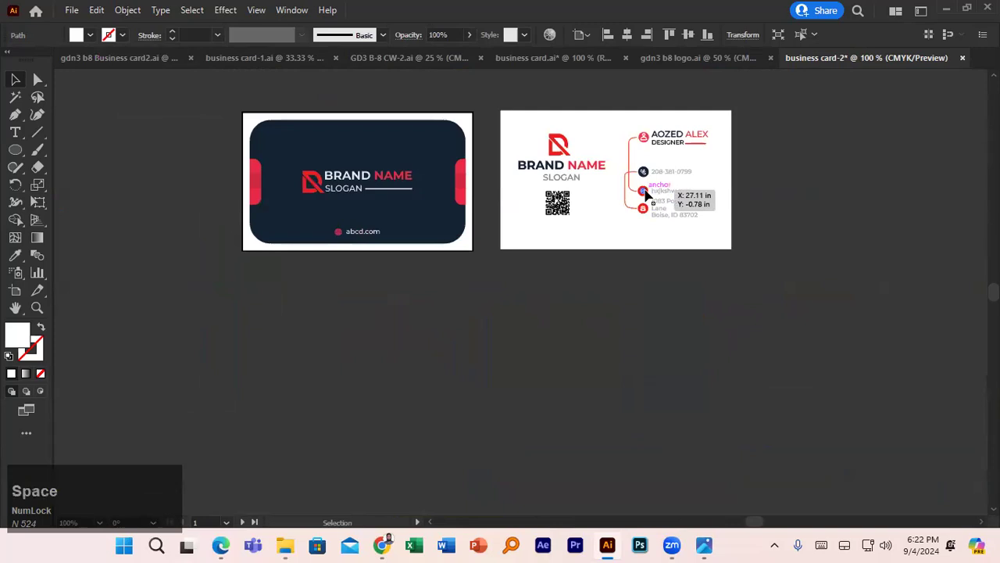
{"action": "left_click", "coordinate": [799, 183]}
{"action": "left_click", "coordinate": [630, 124]}
{"action": "key", "text": "ctrl+shift+g"}
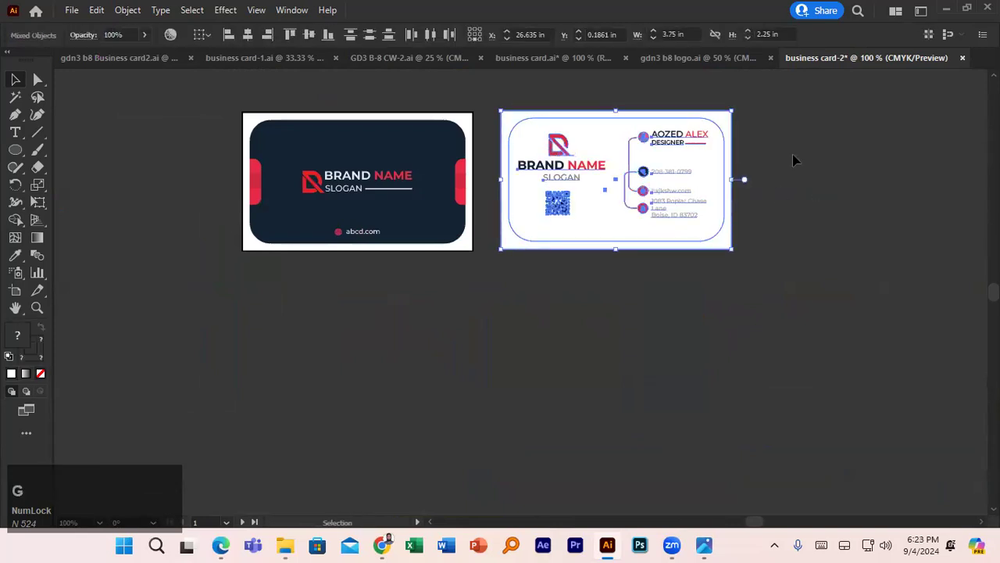
{"action": "left_click", "coordinate": [795, 160]}
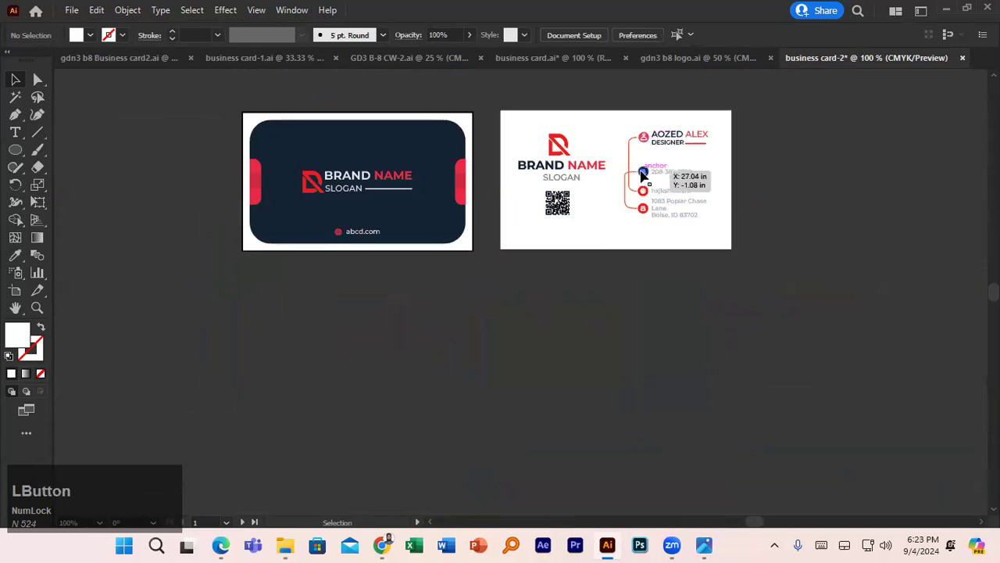
{"action": "left_click", "coordinate": [642, 171]}
{"action": "left_click", "coordinate": [642, 192], "text": "shift"}
{"action": "left_click_drag", "start_coordinate": [645, 213], "coordinate": [109, 303]}
- Drag the copied contact icons across toward the front card, undoing an accidental selection
{"action": "left_click_drag", "start_coordinate": [234, 216], "coordinate": [782, 163]}
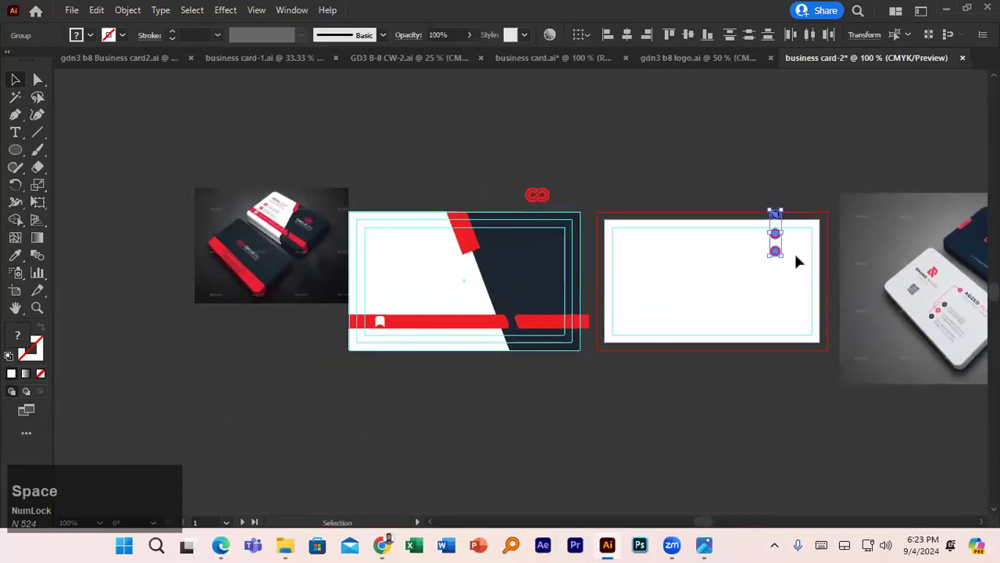
{"action": "left_click_drag", "start_coordinate": [776, 254], "coordinate": [380, 322]}
{"action": "left_click", "coordinate": [482, 181]}
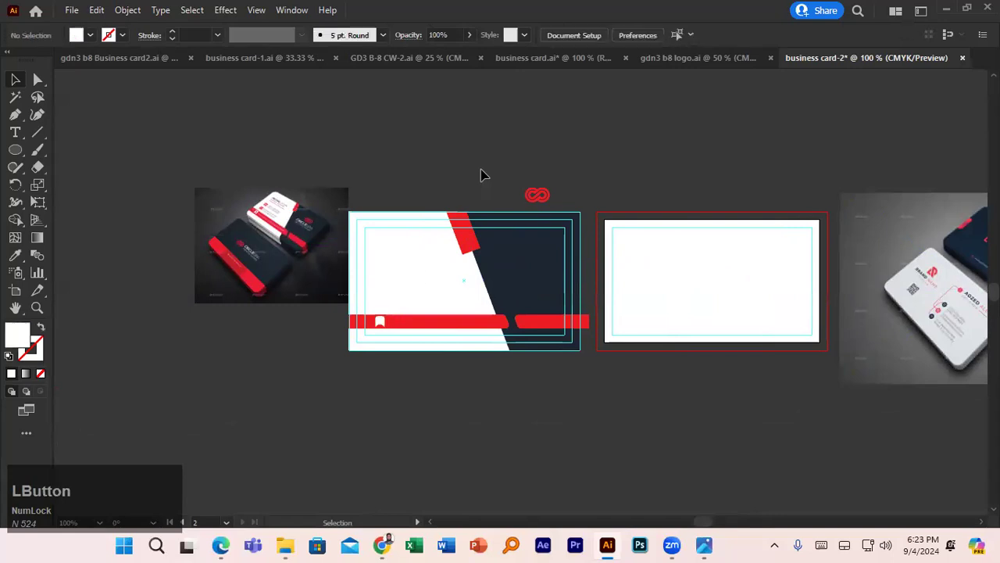
{"action": "scroll", "coordinate": [268, 230], "scroll_direction": "up", "scroll_amount": 3}
{"action": "scroll", "coordinate": [612, 341], "scroll_direction": "down", "scroll_amount": 3}
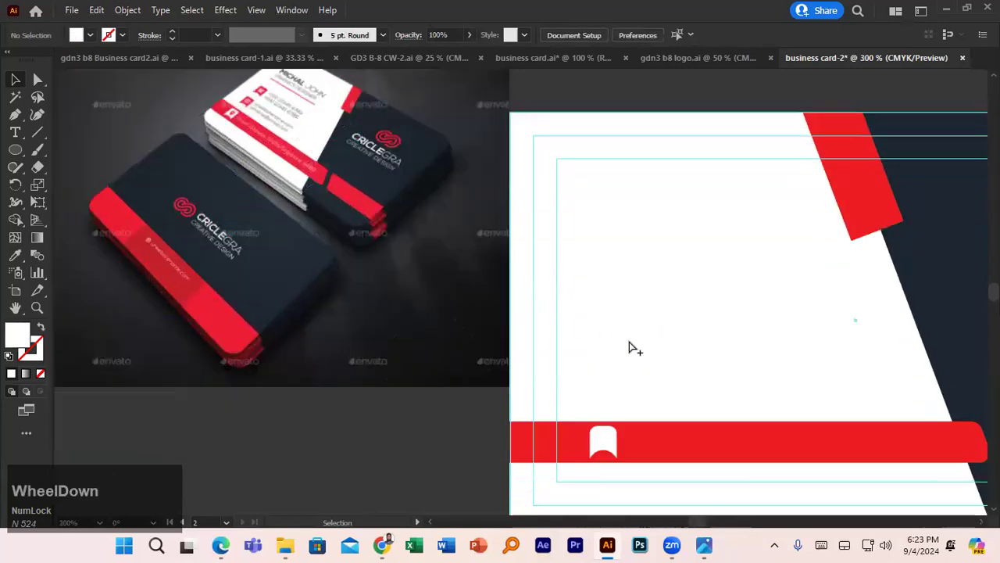
{"action": "left_click", "coordinate": [601, 372]}
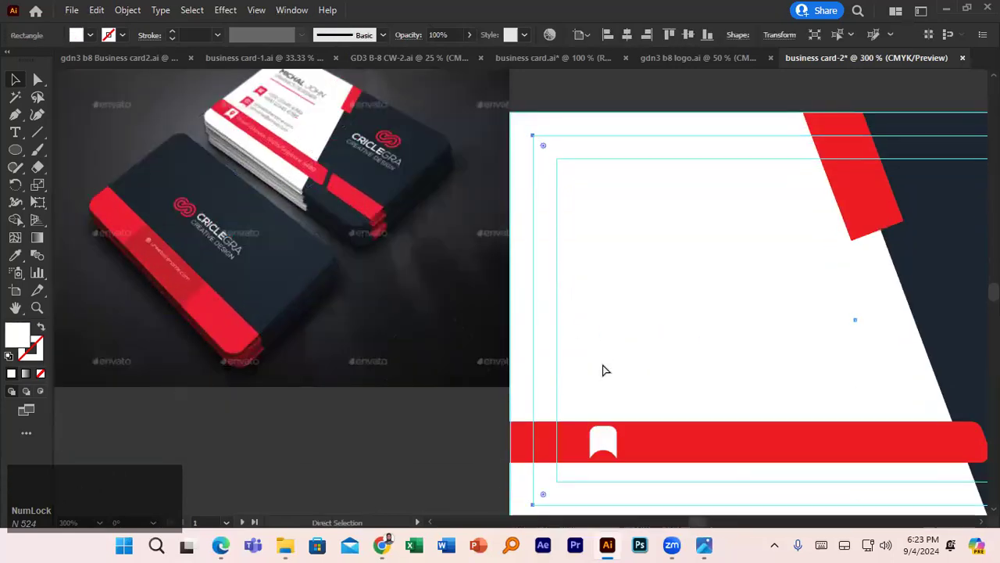
{"action": "key", "text": "ctrl+z"}
- Pan the canvas so both business cards are centred in view
{"action": "key", "text": "space"}
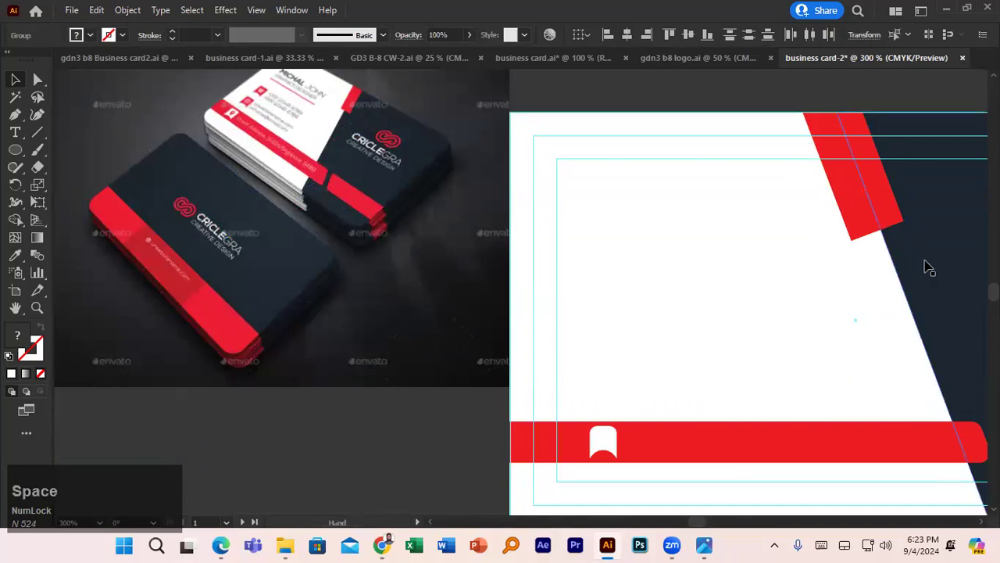
{"action": "scroll", "coordinate": [917, 264], "scroll_direction": "down", "scroll_amount": 4}
{"action": "key", "text": "space"}
{"action": "left_click_drag", "start_coordinate": [918, 273], "coordinate": [918, 498]}
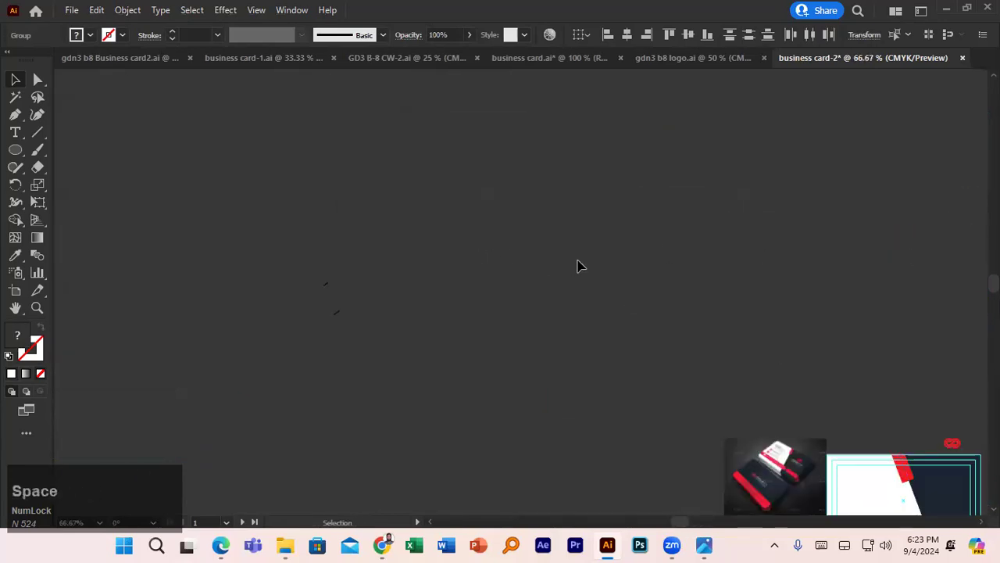
{"action": "left_click_drag", "start_coordinate": [717, 267], "coordinate": [539, 228]}
{"action": "key", "text": "space"}
{"action": "left_click_drag", "start_coordinate": [753, 334], "coordinate": [357, 125]}
{"action": "key", "text": "space"}
{"action": "left_click_drag", "start_coordinate": [565, 261], "coordinate": [439, 257]}
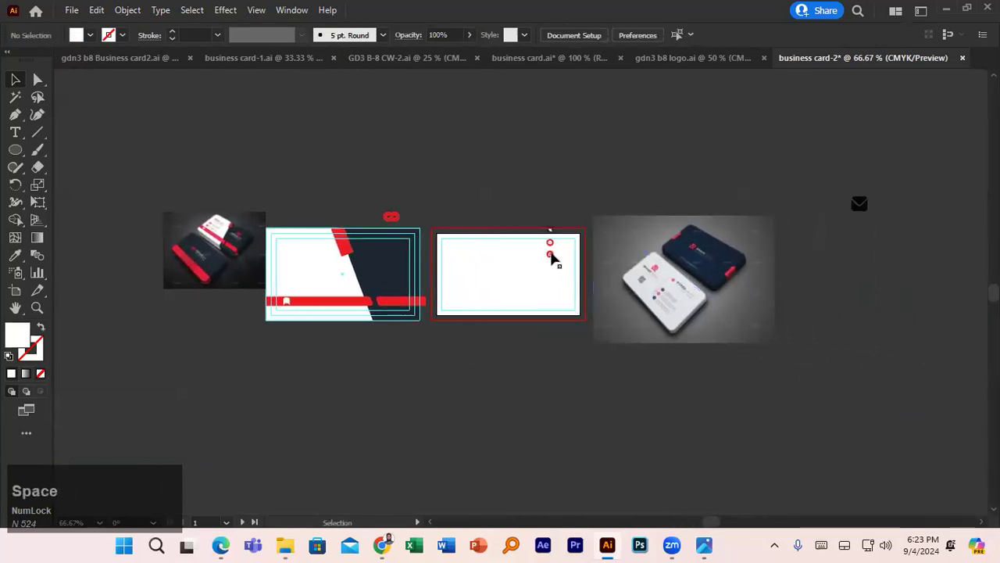
- Select the three contact icons on the second card and move them onto the front card's left side
{"action": "left_click", "coordinate": [551, 254]}
{"action": "left_click", "coordinate": [550, 241], "text": "shift"}
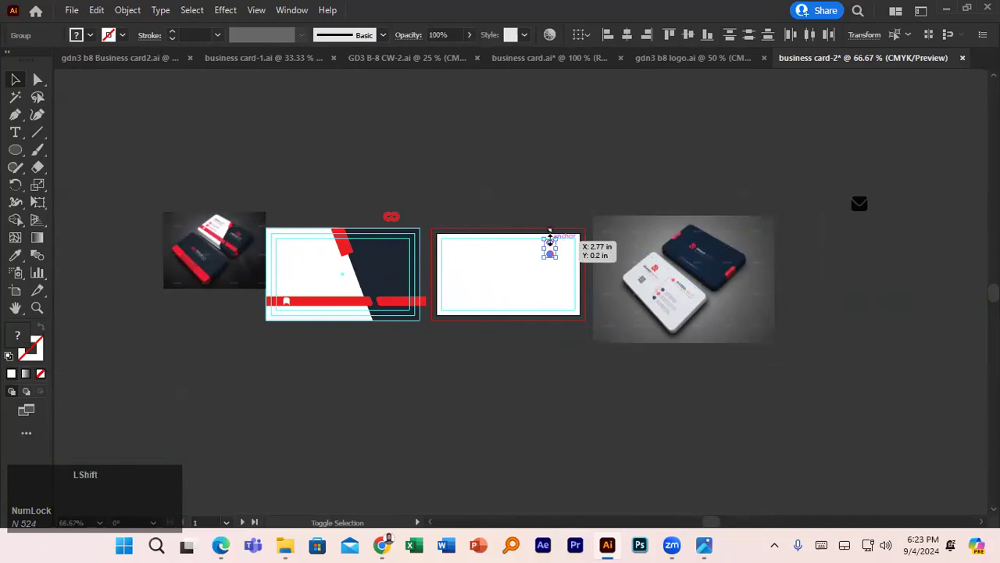
{"action": "left_click", "coordinate": [550, 232], "text": "shift"}
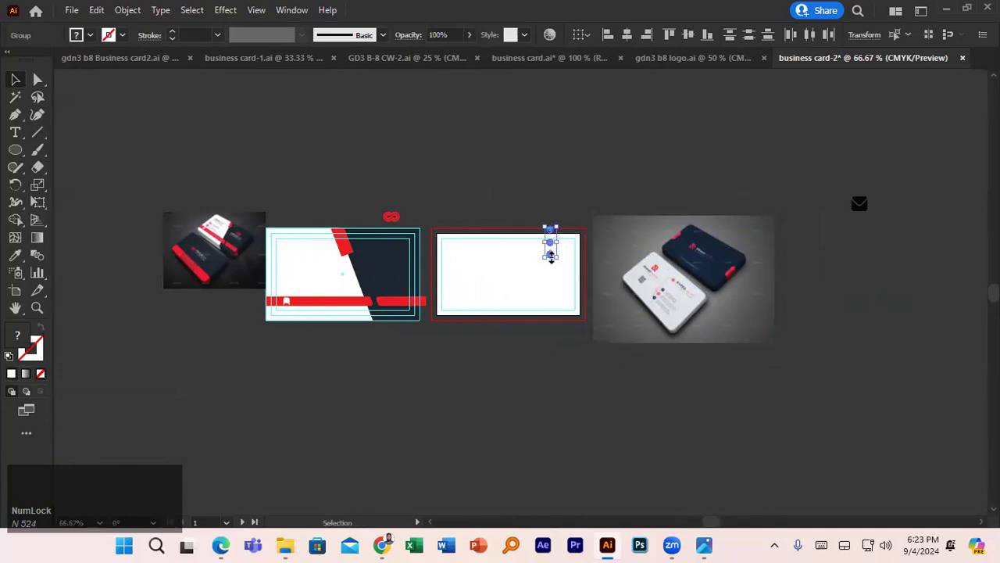
{"action": "left_click_drag", "start_coordinate": [551, 258], "coordinate": [285, 301]}
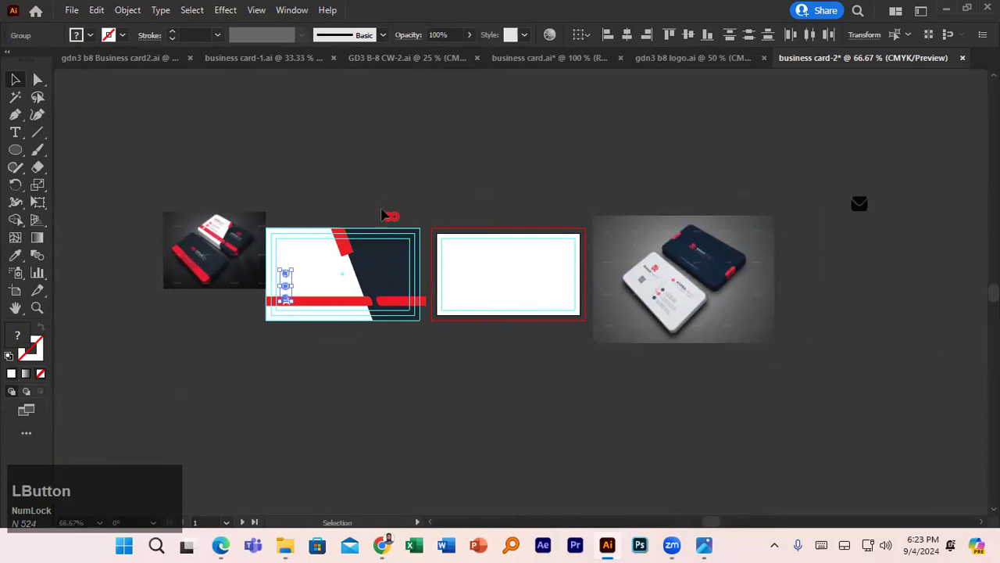
{"action": "scroll", "coordinate": [286, 286], "scroll_direction": "up", "scroll_amount": 3}
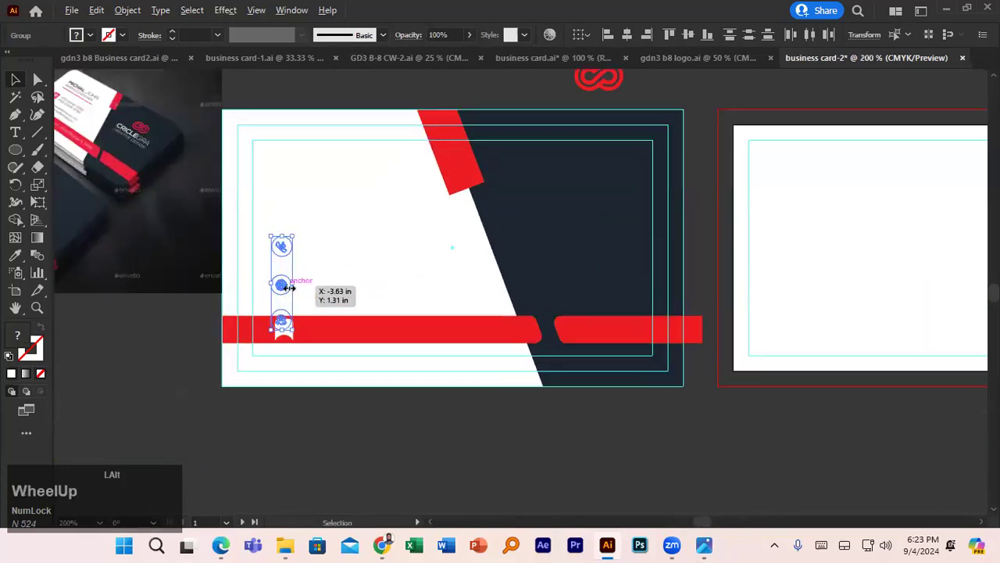
- Bring the three contact icons to the front and place them back on the card's left side
{"action": "left_click_drag", "start_coordinate": [281, 285], "coordinate": [173, 369]}
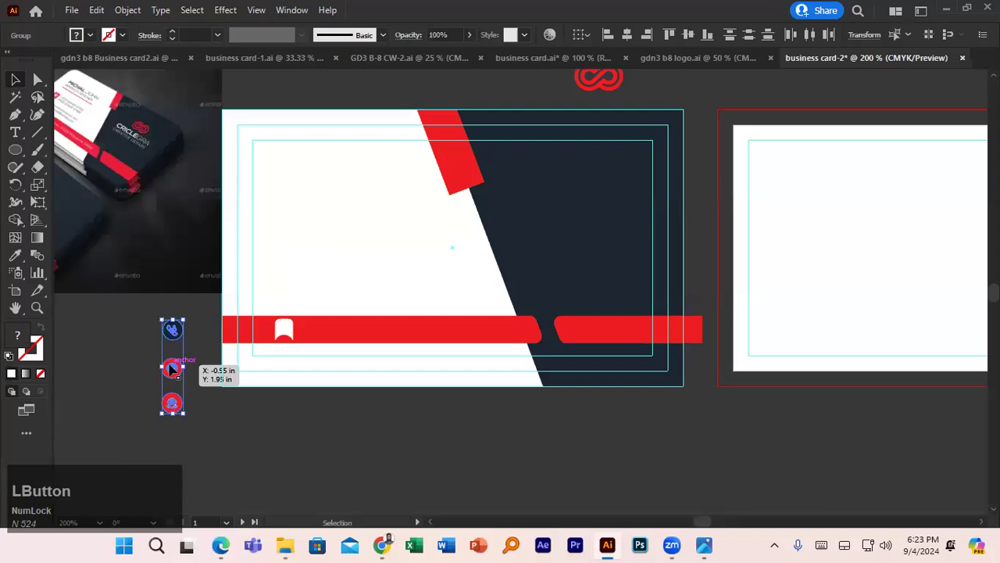
{"action": "right_click", "coordinate": [172, 368]}
{"action": "mouse_move", "coordinate": [277, 290]}
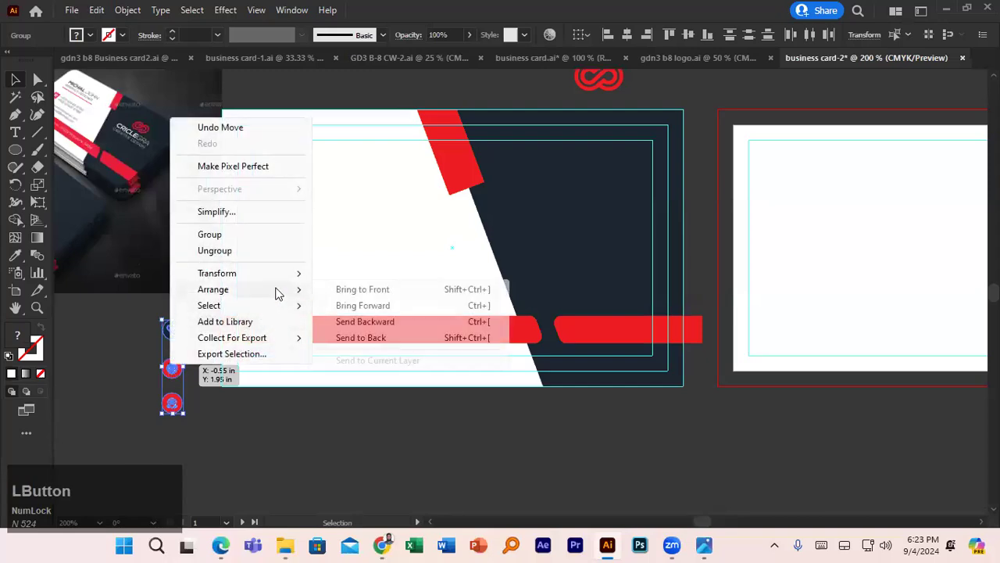
{"action": "left_click", "coordinate": [376, 290]}
{"action": "left_click_drag", "start_coordinate": [178, 367], "coordinate": [286, 291]}
{"action": "key", "text": "space"}
{"action": "left_click_drag", "start_coordinate": [150, 249], "coordinate": [291, 209]}
{"action": "left_click", "coordinate": [436, 330]}
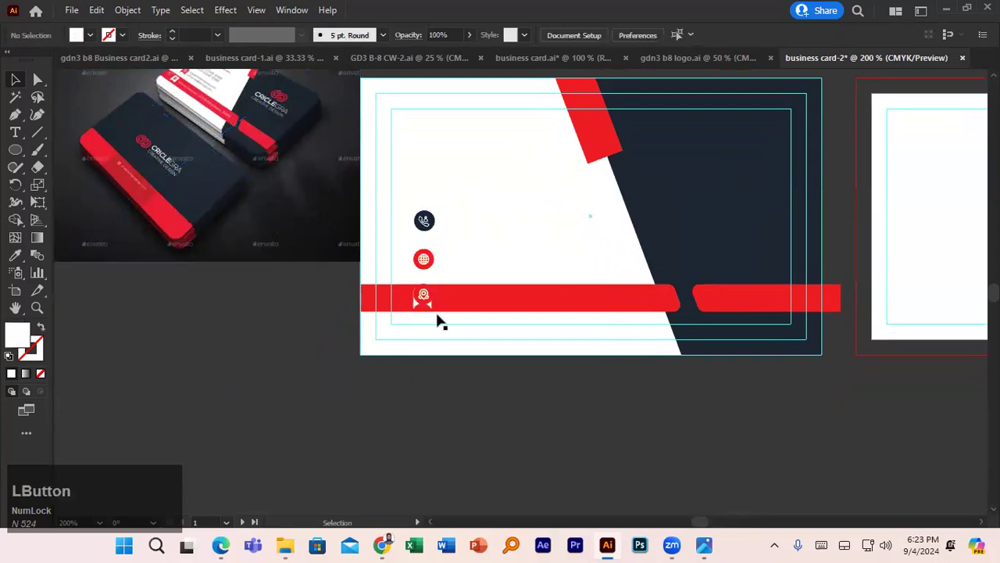
- Ungroup the location icon and delete its red circle, keeping the pin
{"action": "left_click", "coordinate": [425, 297]}
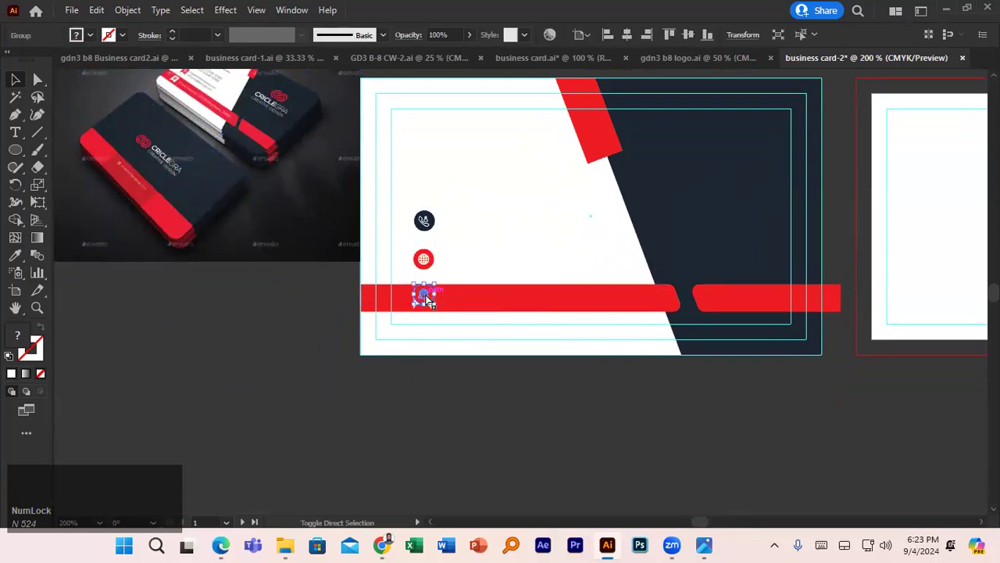
{"action": "key", "text": "ctrl+shift+g"}
{"action": "scroll", "coordinate": [433, 339], "scroll_direction": "up", "scroll_amount": 3}
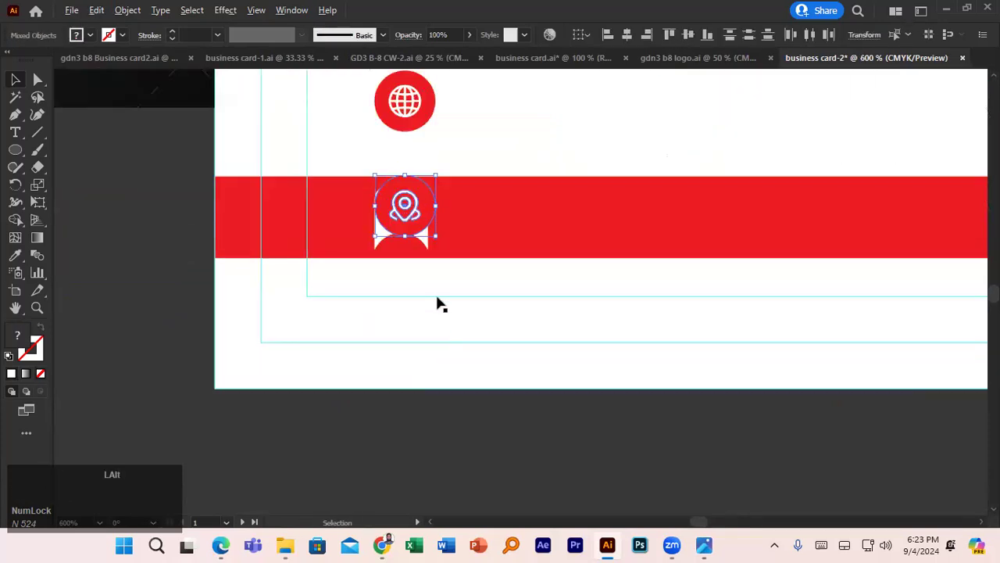
{"action": "left_click", "coordinate": [487, 223]}
{"action": "left_click", "coordinate": [428, 207]}
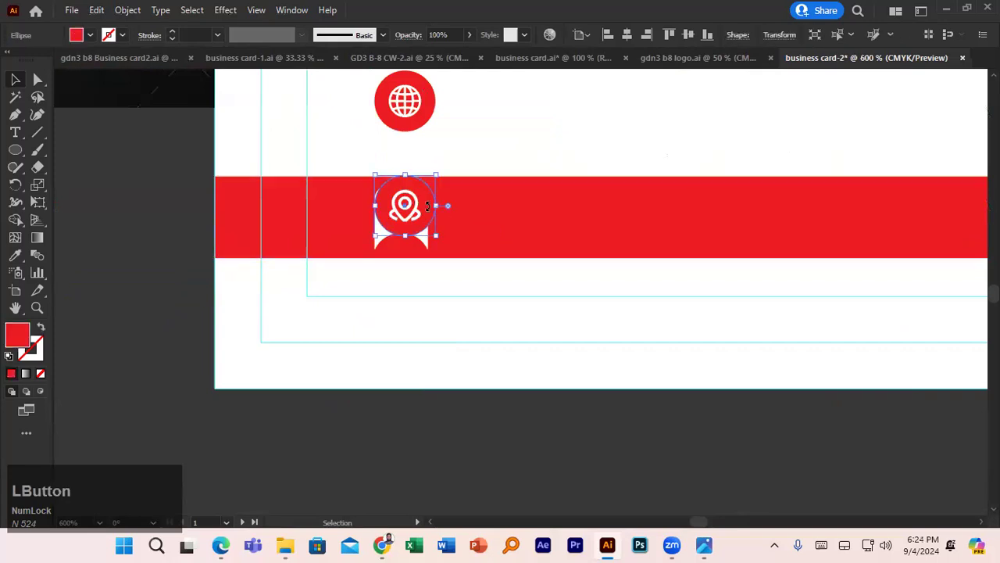
{"action": "key", "text": "Delete"}
{"action": "key", "text": "ctrl+z"}
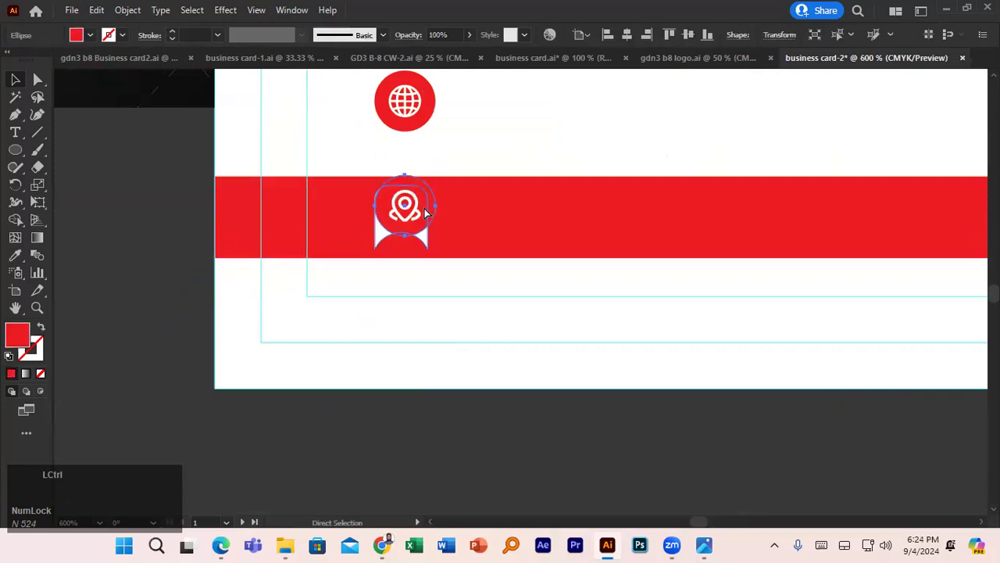
{"action": "left_click", "coordinate": [420, 208]}
{"action": "left_click_drag", "start_coordinate": [405, 204], "coordinate": [98, 326]}
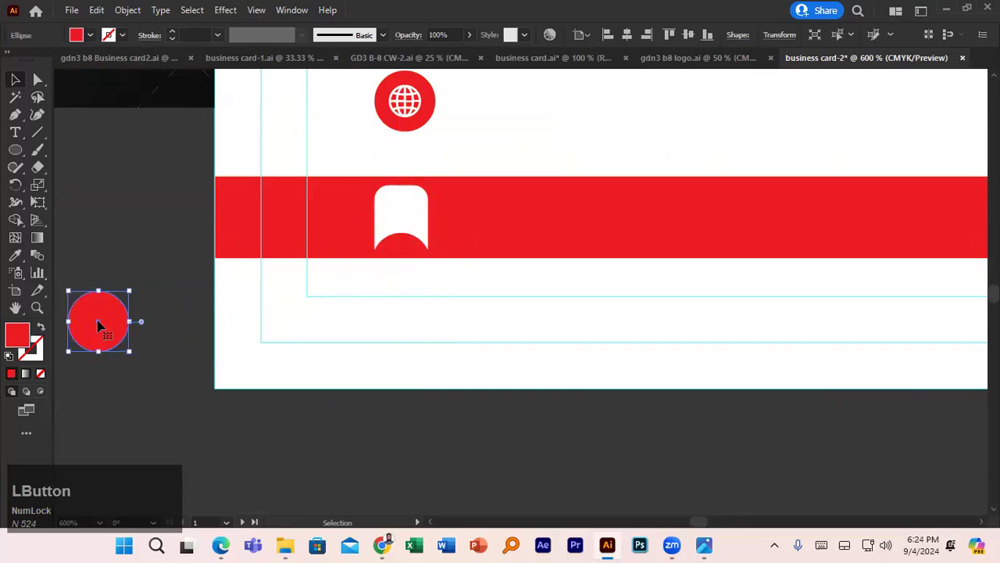
{"action": "key", "text": "Delete"}
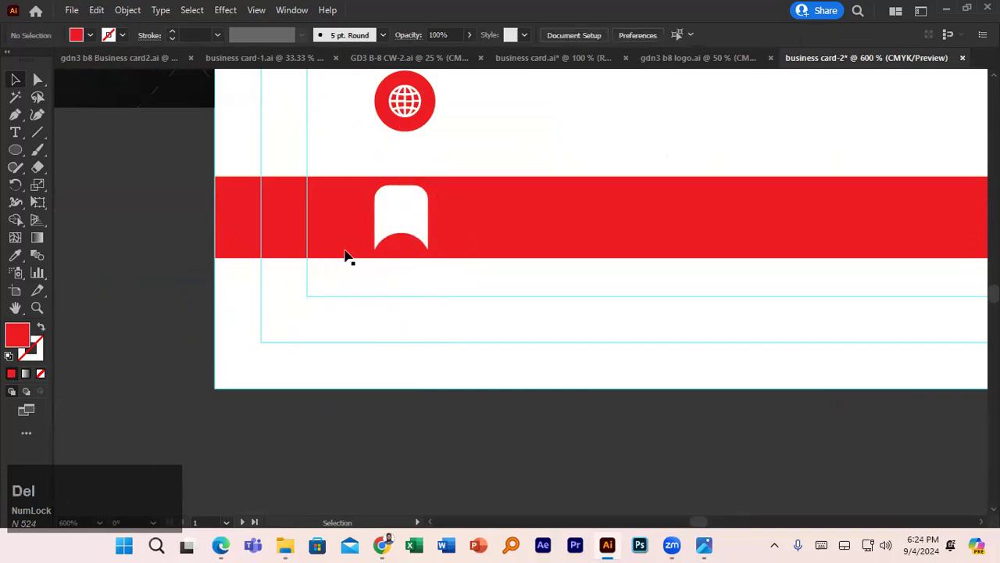
- Recolour the location pin red and set it inside the white tab
{"action": "left_click", "coordinate": [406, 214]}
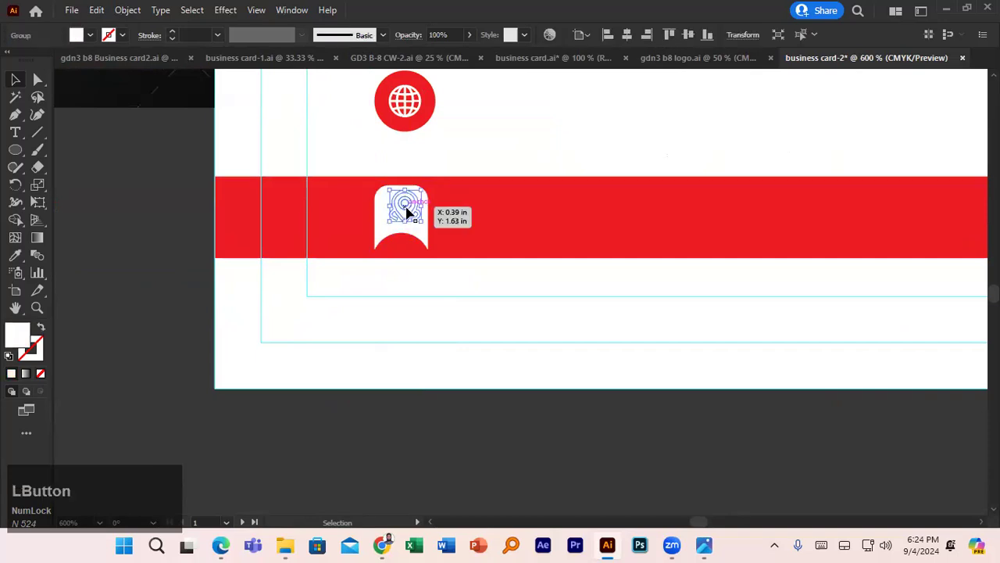
{"action": "left_click", "coordinate": [90, 34]}
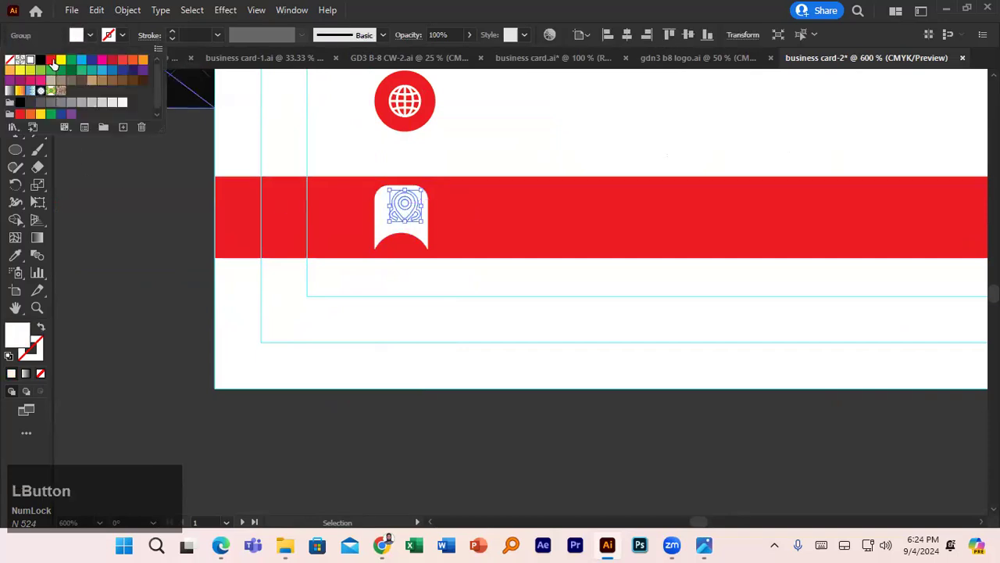
{"action": "left_click", "coordinate": [52, 62]}
{"action": "left_click", "coordinate": [185, 340]}
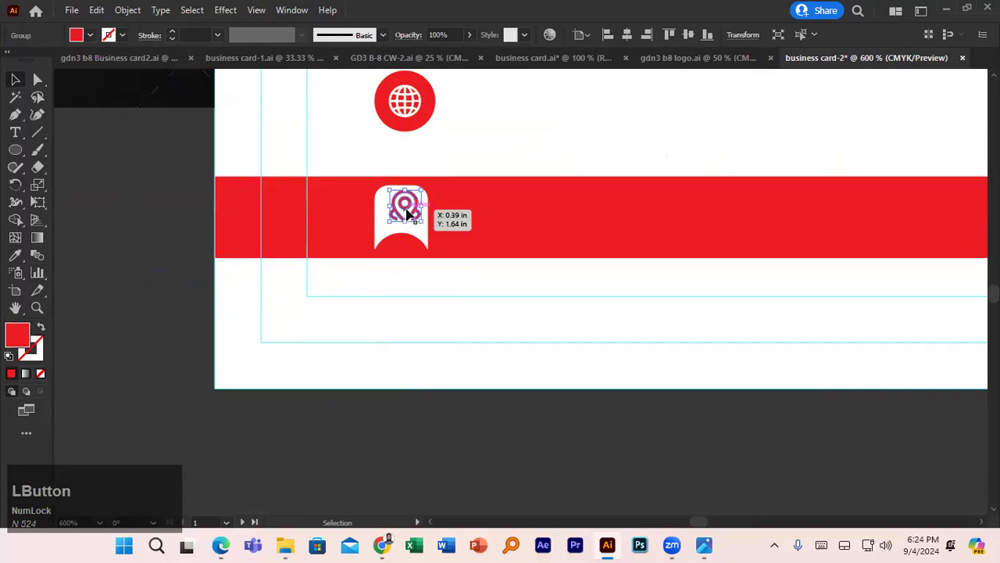
{"action": "left_click_drag", "start_coordinate": [406, 215], "coordinate": [402, 216]}
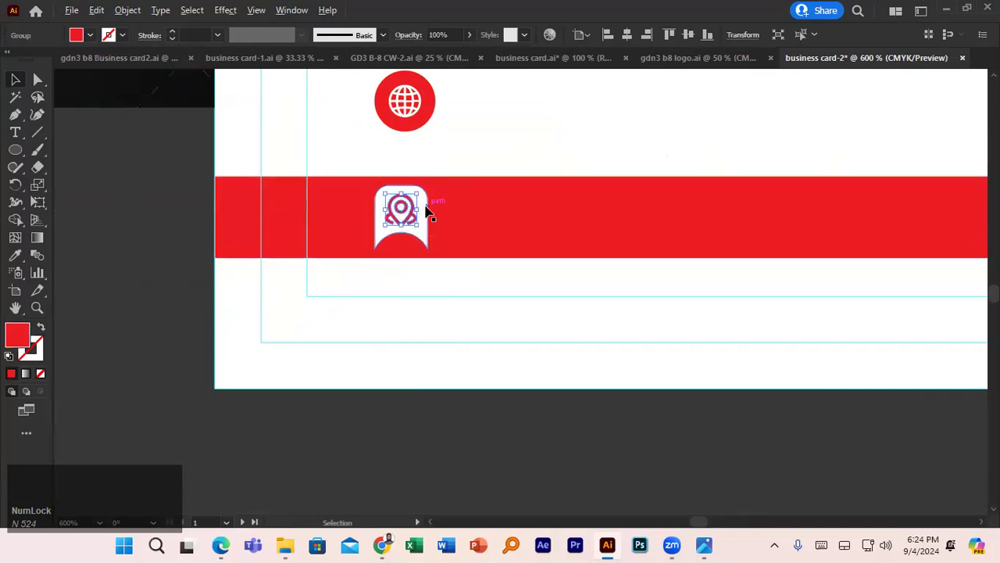
- Centre the red pin horizontally and vertically on the white tab
{"action": "scroll", "coordinate": [424, 207], "scroll_direction": "up", "scroll_amount": 3}
{"action": "left_click", "coordinate": [423, 215]}
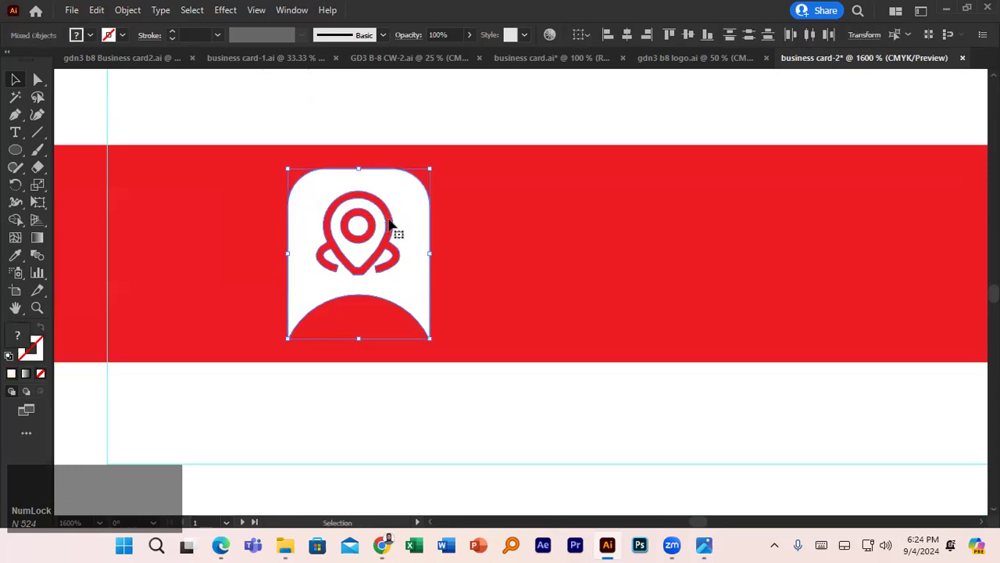
{"action": "left_click", "coordinate": [453, 248]}
{"action": "left_click", "coordinate": [379, 252]}
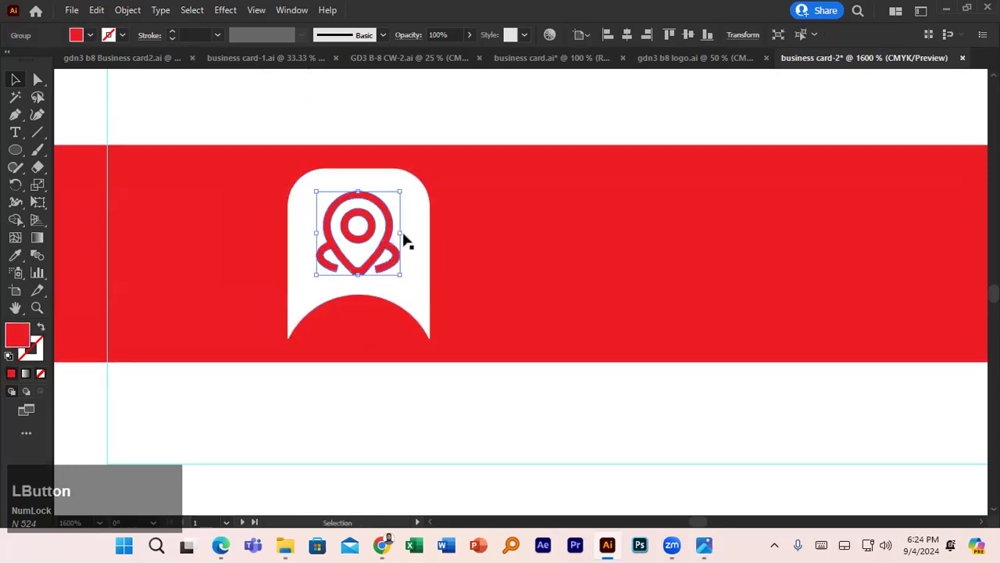
{"action": "left_click", "coordinate": [414, 226], "text": "shift"}
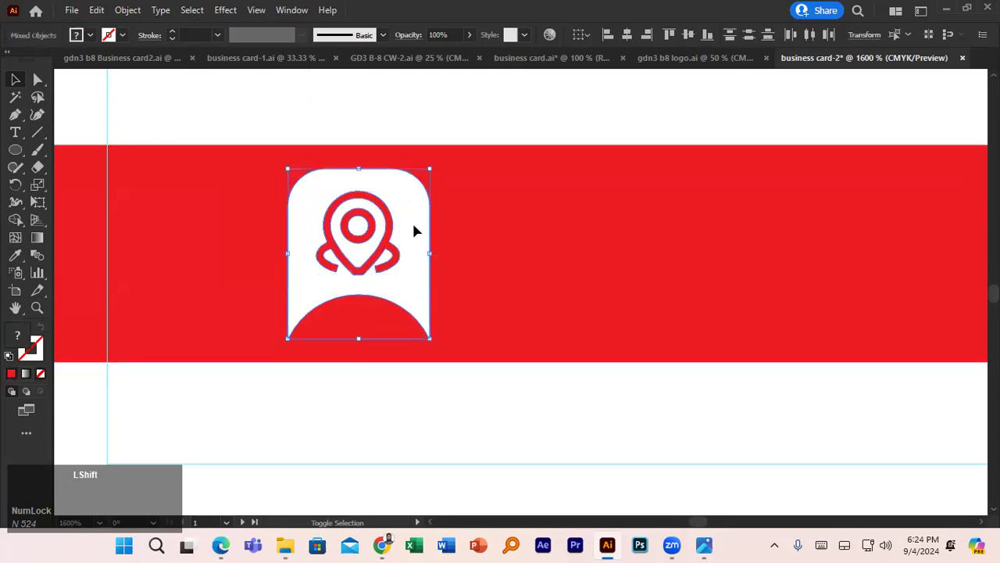
{"action": "left_click", "coordinate": [626, 36]}
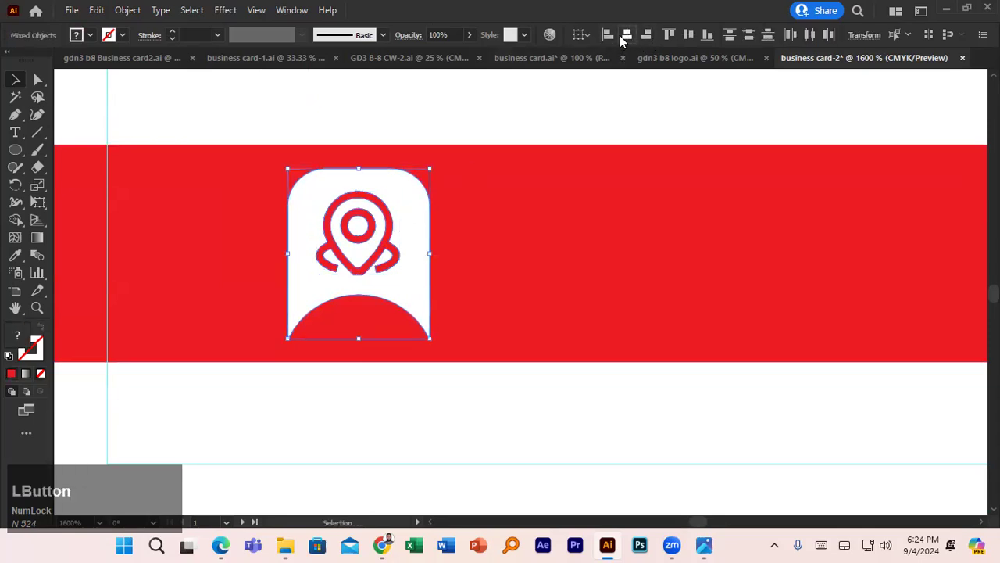
{"action": "left_click", "coordinate": [688, 35]}
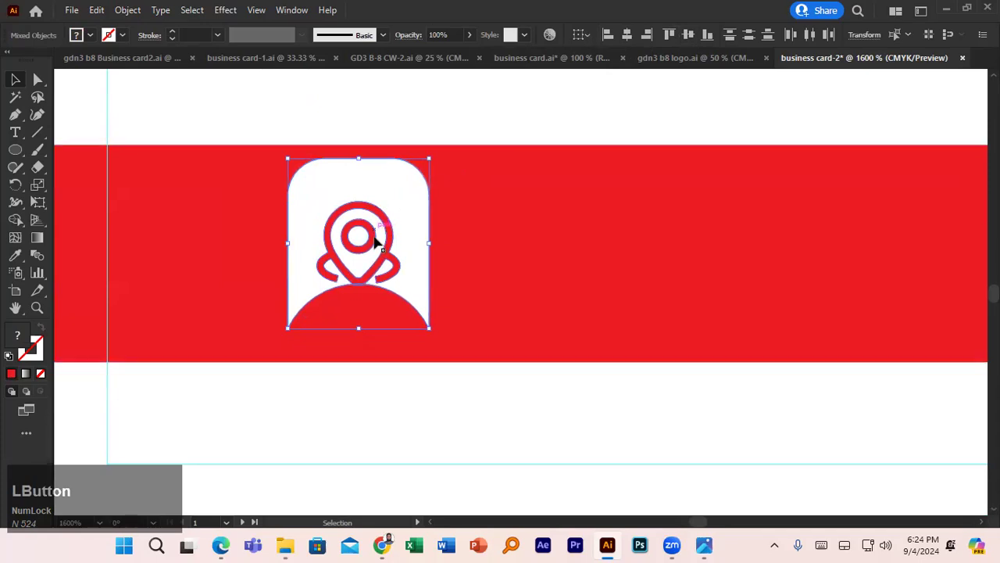
{"action": "scroll", "coordinate": [375, 242], "scroll_direction": "down", "scroll_amount": 3}
{"action": "scroll", "coordinate": [373, 241], "scroll_direction": "down", "scroll_amount": 2}
{"action": "left_click_drag", "start_coordinate": [216, 205], "coordinate": [357, 305]}
{"action": "left_click_drag", "start_coordinate": [100, 156], "coordinate": [32, 157]}
{"action": "left_click_drag", "start_coordinate": [321, 334], "coordinate": [248, 236]}
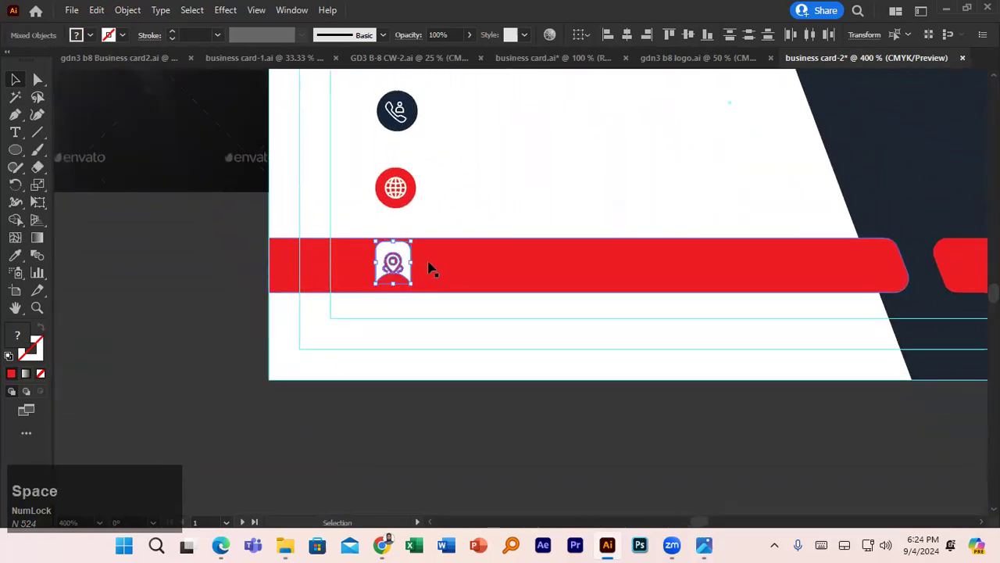
- Copy the pin tab over the globe icon and delete the copied pin and the circle beneath it
{"action": "scroll", "coordinate": [397, 219], "scroll_direction": "up", "scroll_amount": 1}
{"action": "left_click", "coordinate": [405, 289]}
{"action": "left_click_drag", "start_coordinate": [406, 289], "coordinate": [414, 213]}
{"action": "left_click", "coordinate": [398, 226]}
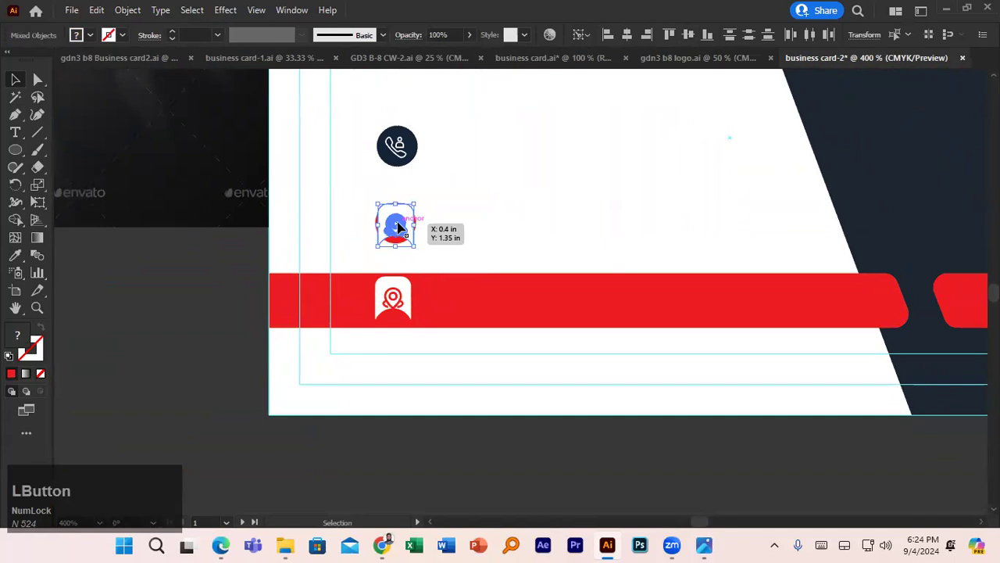
{"action": "key", "text": "ctrl+shift+g"}
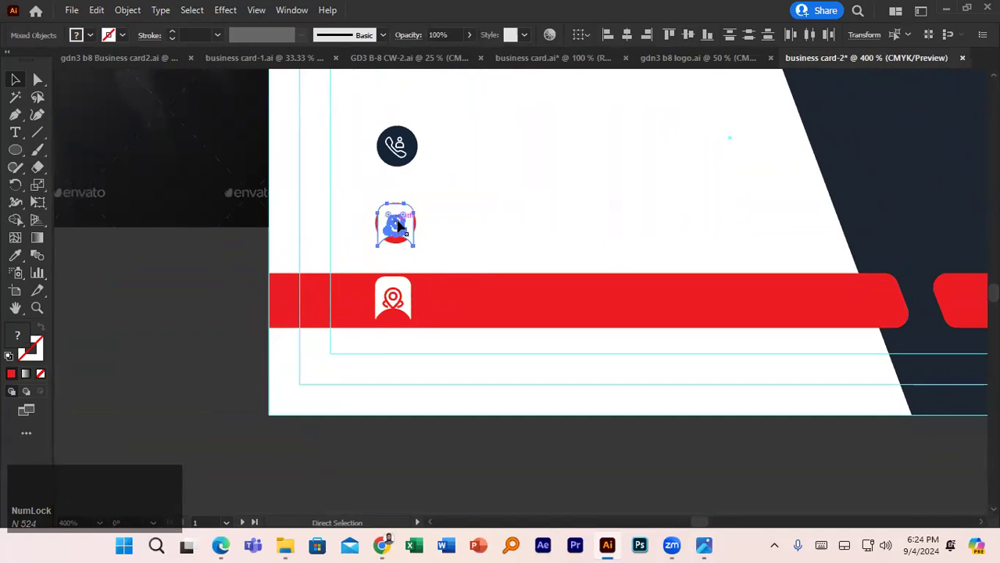
{"action": "left_click", "coordinate": [177, 266]}
{"action": "left_click", "coordinate": [396, 227]}
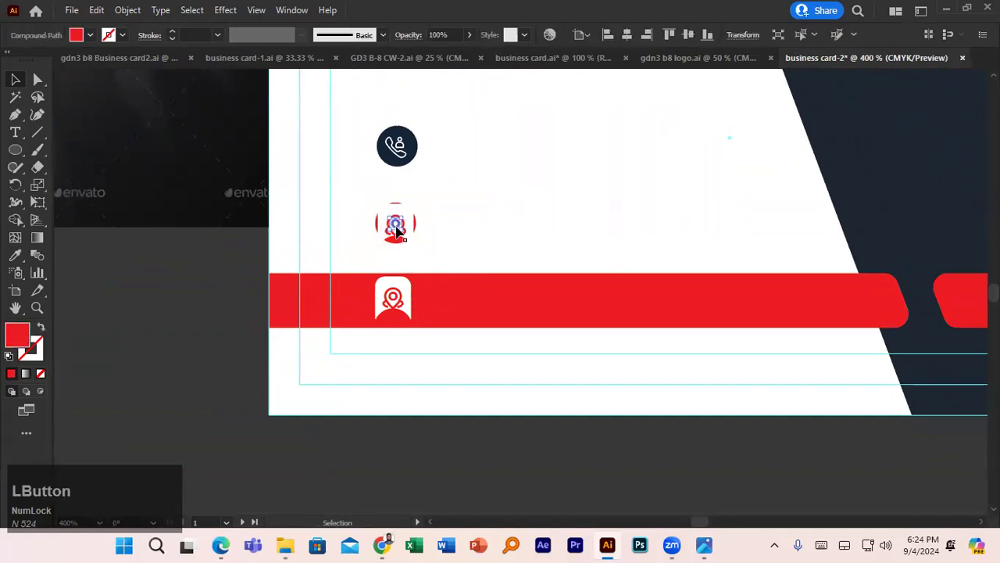
{"action": "key", "text": "Delete"}
{"action": "left_click", "coordinate": [403, 227]}
{"action": "key", "text": "Delete"}
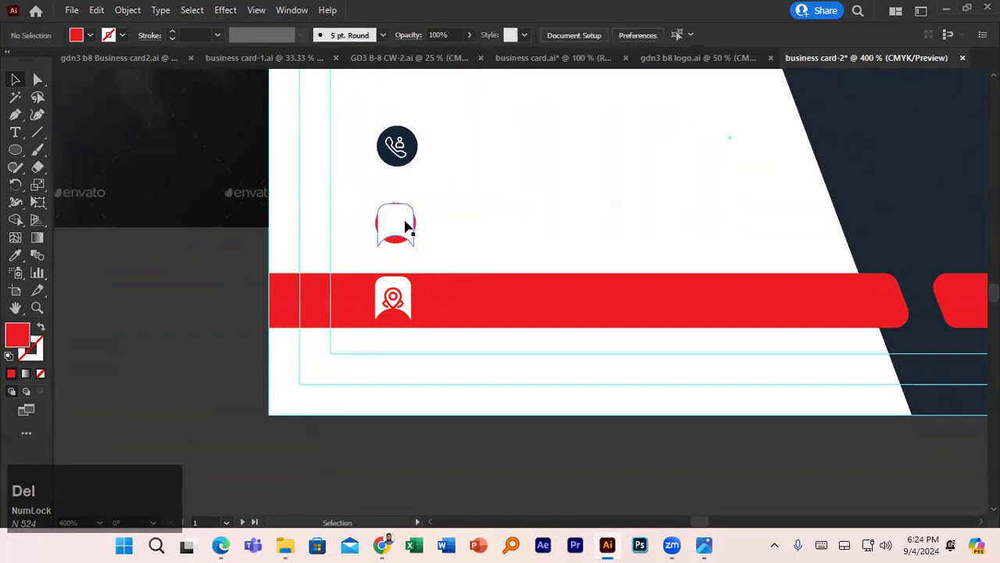
- Fill the copied tab shape red and move it aside from the globe
{"action": "left_click", "coordinate": [405, 228]}
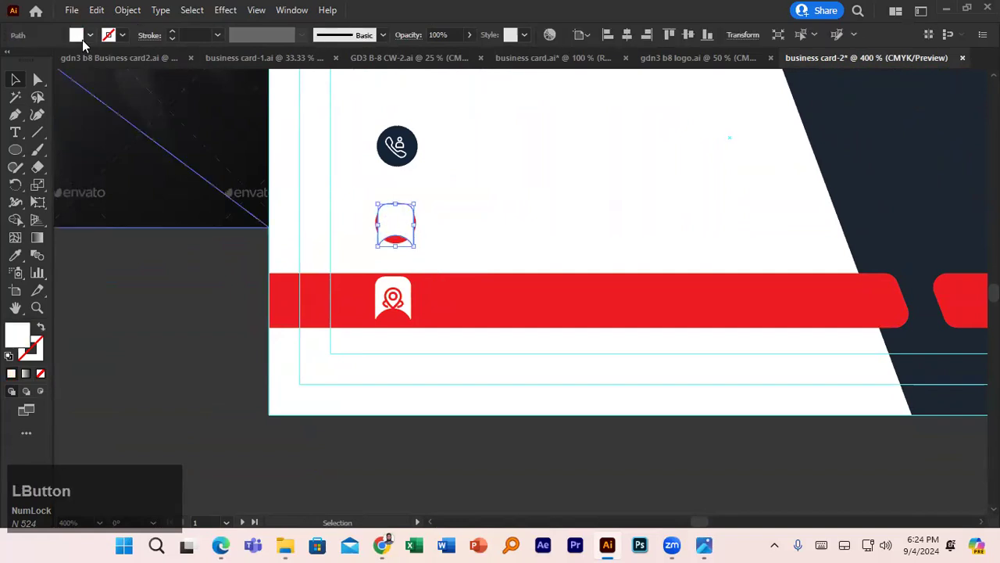
{"action": "left_click", "coordinate": [90, 35]}
{"action": "left_click", "coordinate": [31, 60]}
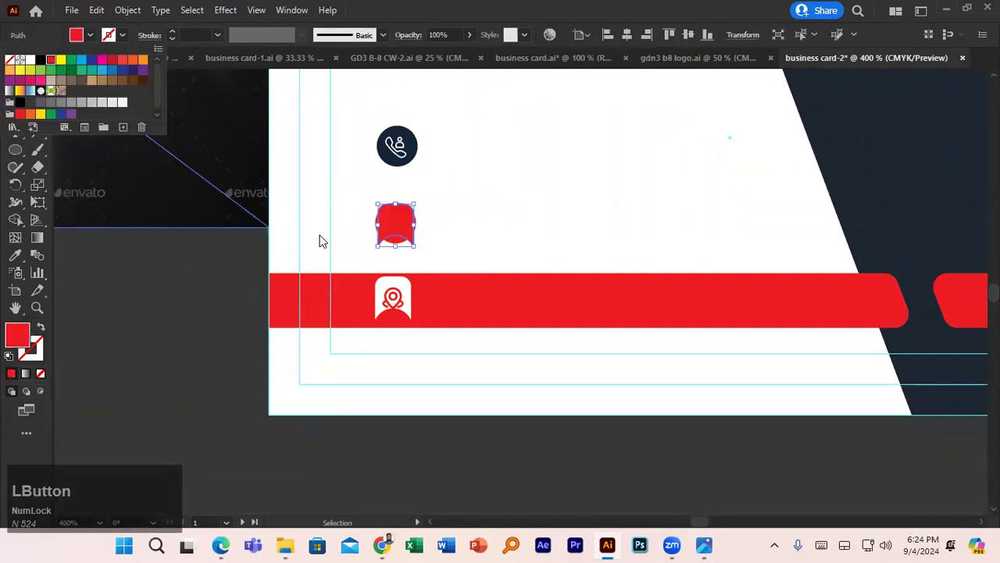
{"action": "left_click_drag", "start_coordinate": [407, 224], "coordinate": [369, 215]}
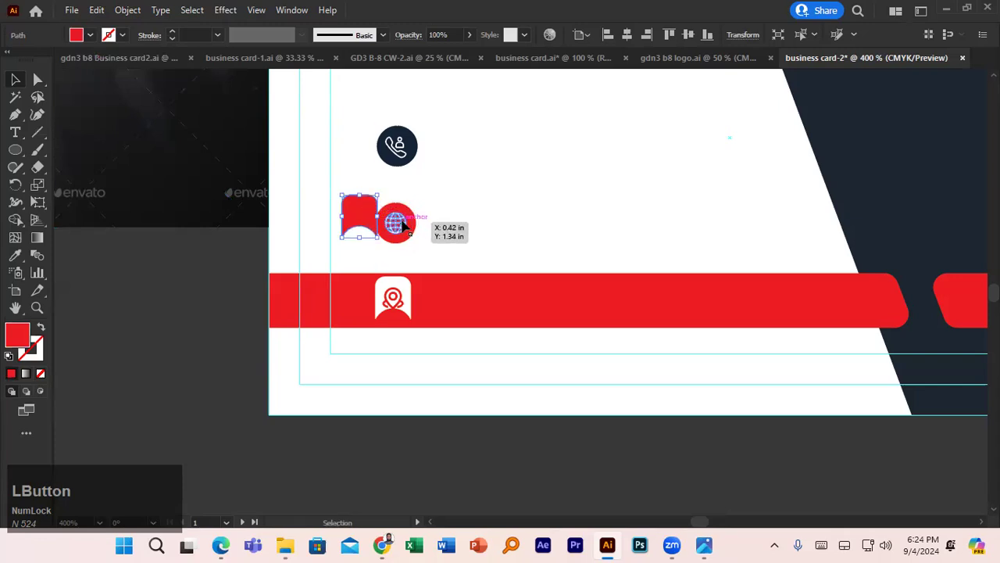
- Ungroup the globe icon to separate the glyph from its circle
{"action": "left_click", "coordinate": [400, 225]}
{"action": "right_click", "coordinate": [400, 224]}
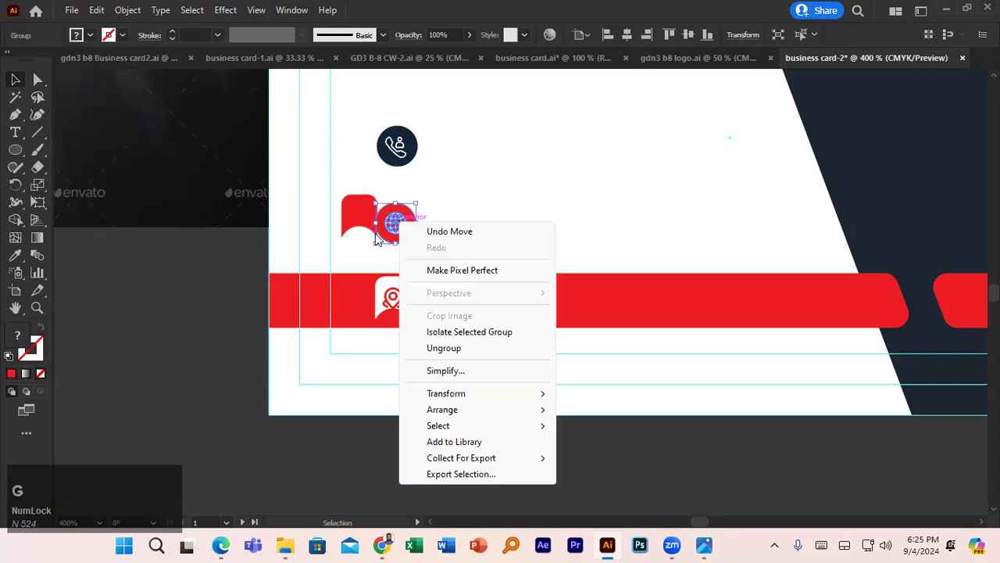
{"action": "left_click", "coordinate": [391, 223]}
{"action": "right_click", "coordinate": [395, 221]}
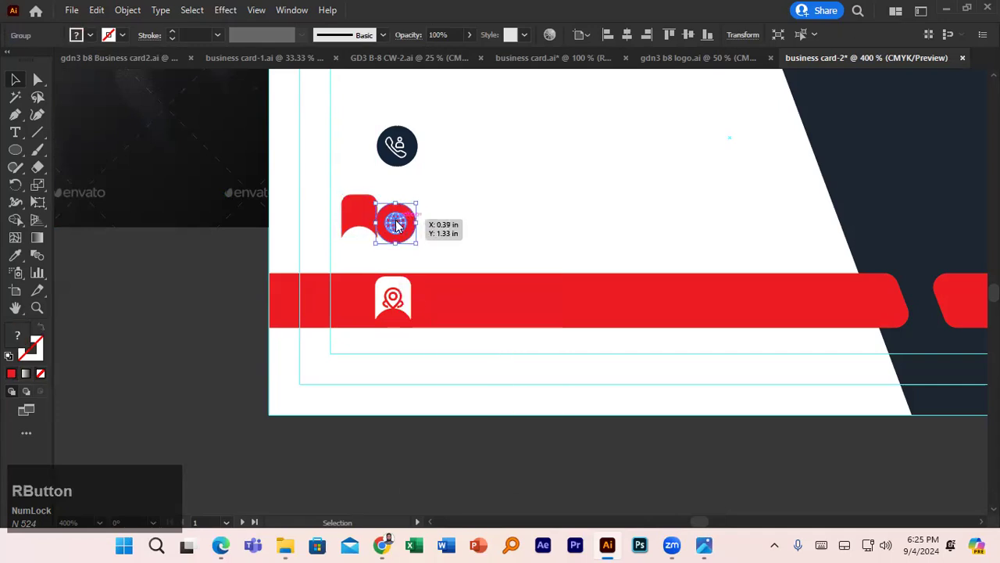
{"action": "left_click", "coordinate": [456, 348]}
{"action": "left_click", "coordinate": [401, 227]}
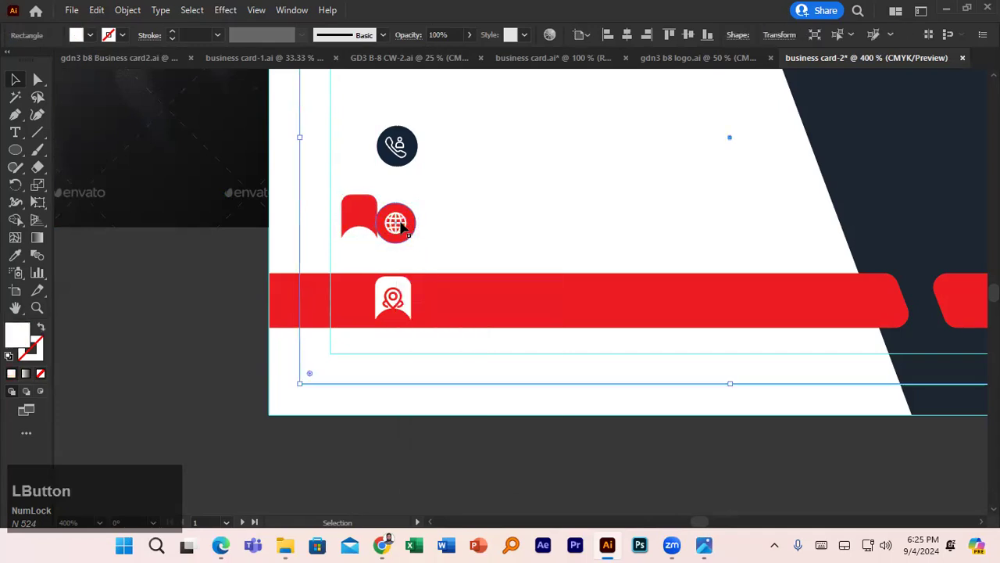
{"action": "left_click", "coordinate": [399, 225]}
{"action": "right_click", "coordinate": [397, 225]}
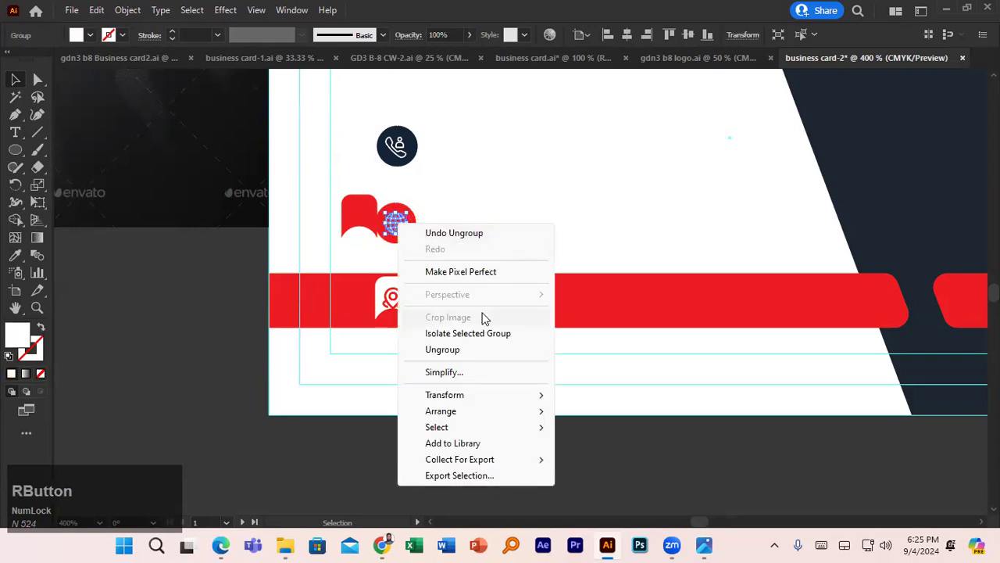
{"action": "left_click", "coordinate": [398, 223]}
- Bring the globe glyph to the front on the red tab and delete the leftover red circle
{"action": "left_click_drag", "start_coordinate": [398, 223], "coordinate": [220, 278]}
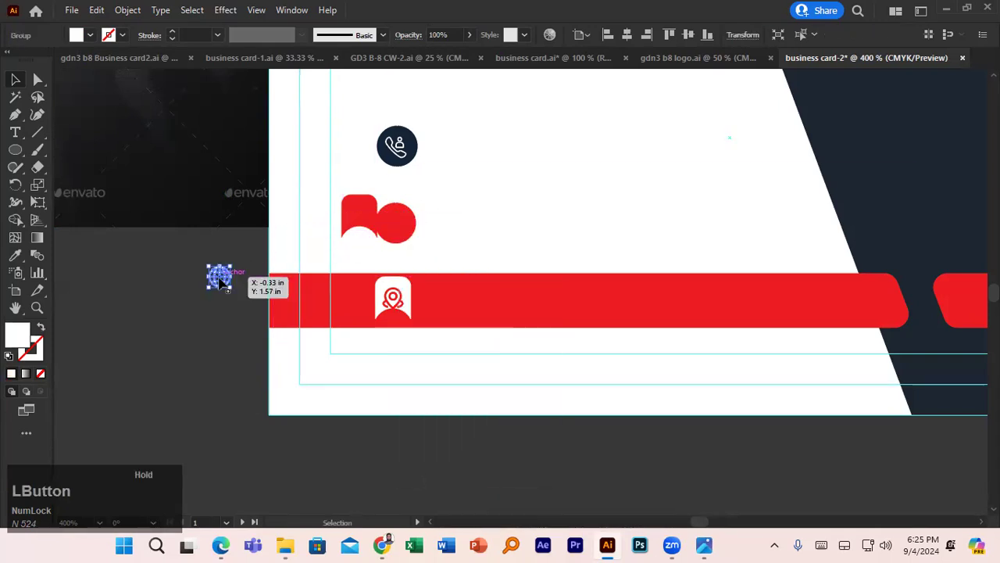
{"action": "right_click", "coordinate": [219, 278]}
{"action": "left_click", "coordinate": [315, 204]}
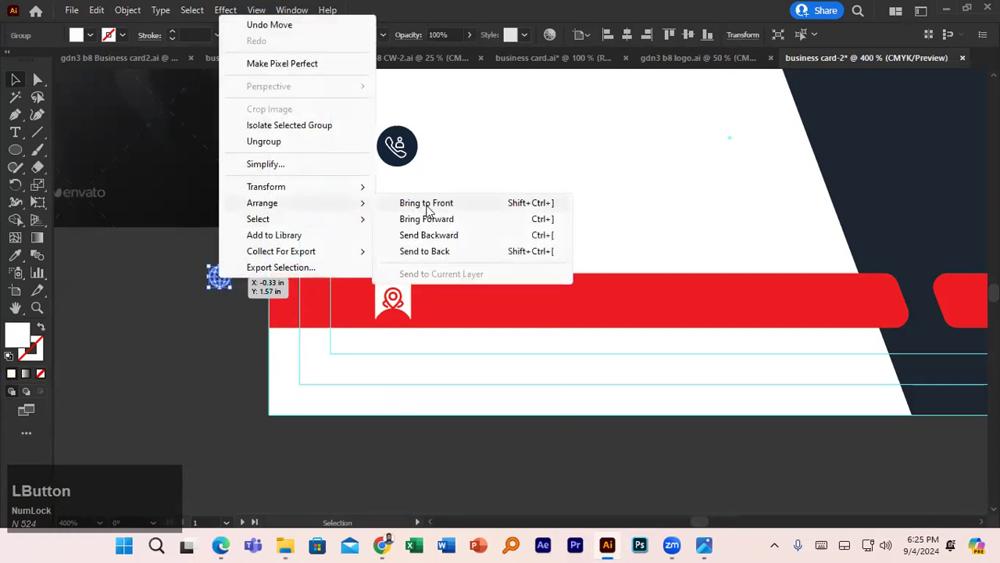
{"action": "left_click", "coordinate": [425, 203]}
{"action": "left_click_drag", "start_coordinate": [226, 279], "coordinate": [149, 317]}
{"action": "key", "text": "Delete"}
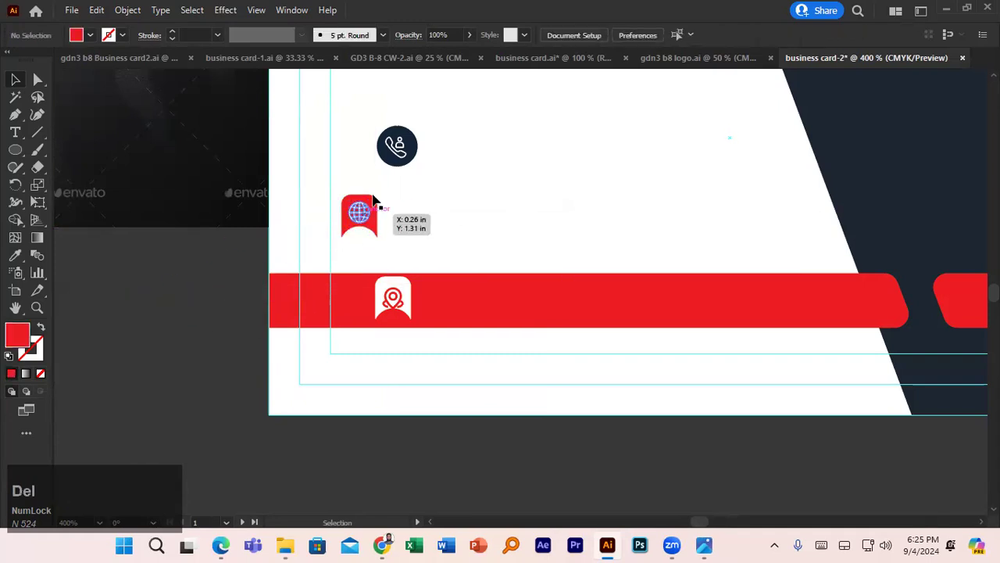
- Ungroup the phone icon, bring its glyph to the front, and copy the red tab onto it
{"action": "left_click", "coordinate": [398, 146]}
{"action": "right_click", "coordinate": [397, 147]}
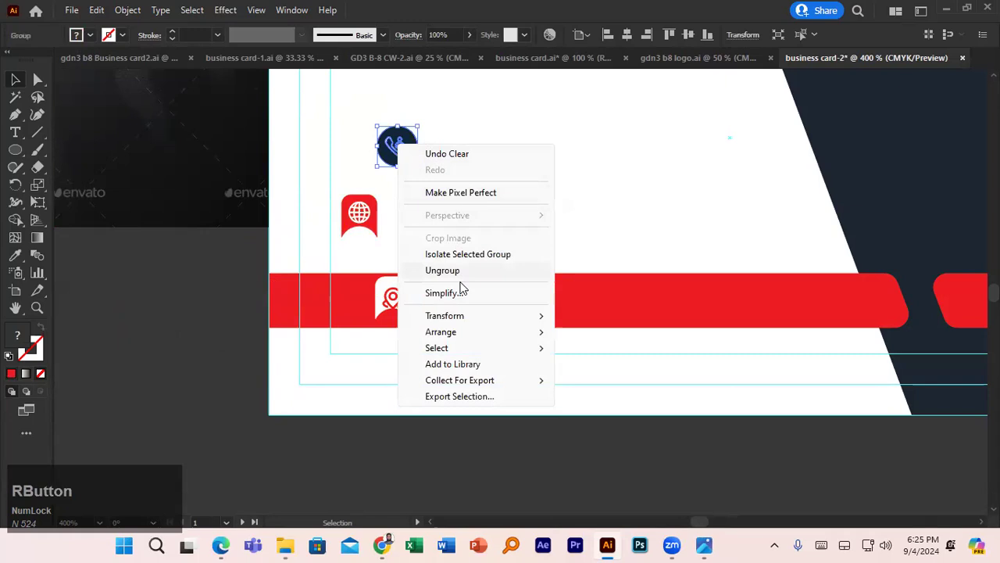
{"action": "left_click", "coordinate": [459, 272]}
{"action": "left_click", "coordinate": [396, 146]}
{"action": "left_click_drag", "start_coordinate": [396, 149], "coordinate": [235, 277]}
{"action": "right_click", "coordinate": [239, 277]}
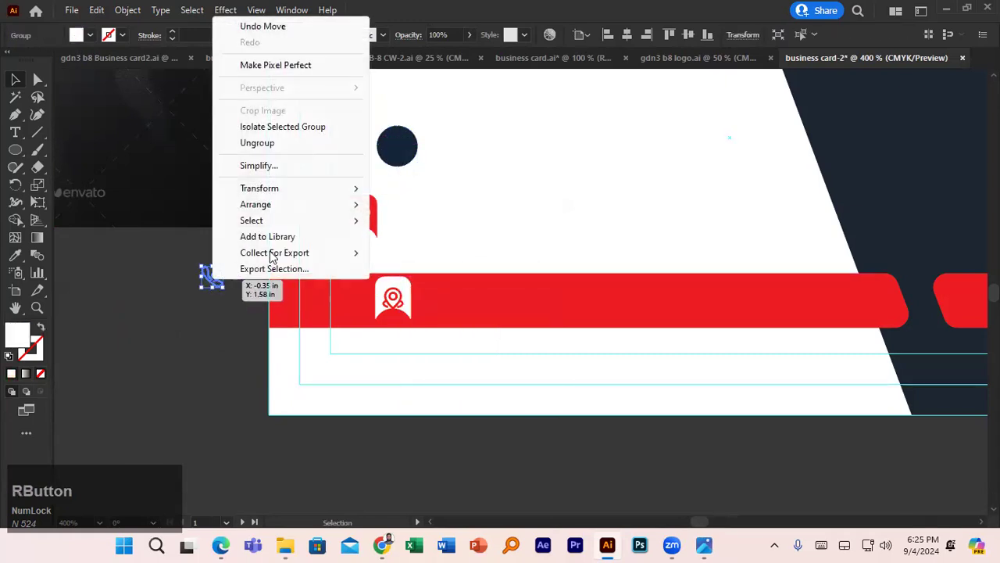
{"action": "left_click", "coordinate": [308, 205]}
{"action": "left_click", "coordinate": [402, 206]}
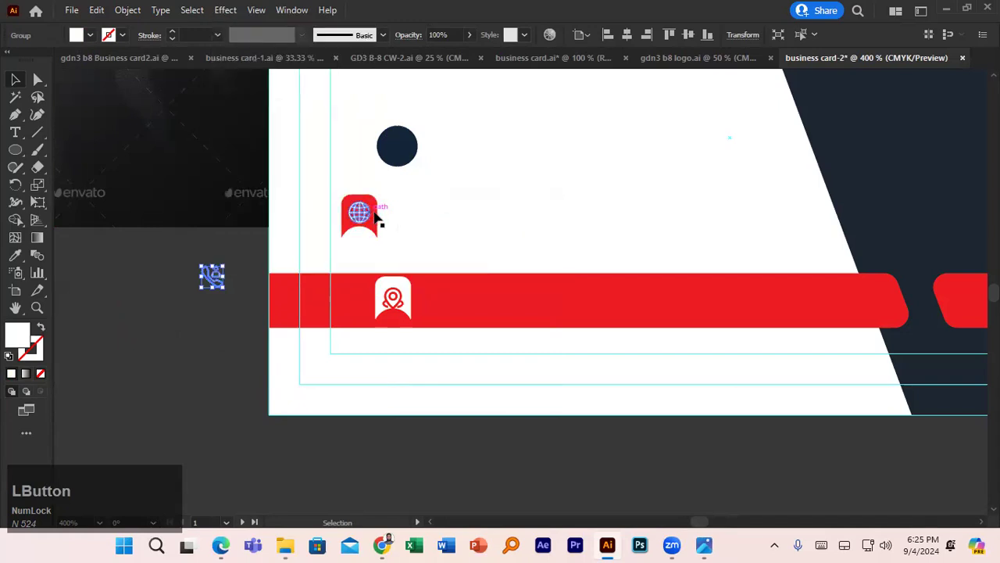
{"action": "left_click", "coordinate": [374, 218]}
{"action": "left_click_drag", "start_coordinate": [375, 209], "coordinate": [235, 273]}
{"action": "scroll", "coordinate": [217, 226], "scroll_direction": "down", "scroll_amount": 4}
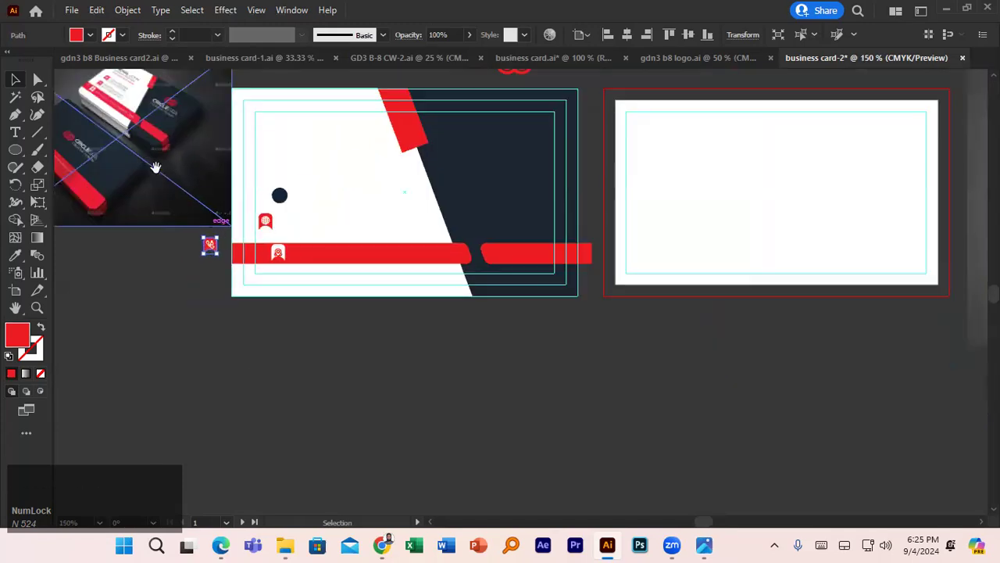
- Pan to the reference mockup's front card, then return to the whole card
{"action": "left_click_drag", "start_coordinate": [167, 186], "coordinate": [261, 316]}
{"action": "scroll", "coordinate": [264, 311], "scroll_direction": "up", "scroll_amount": 4}
{"action": "left_click_drag", "start_coordinate": [266, 240], "coordinate": [321, 313]}
{"action": "scroll", "coordinate": [321, 312], "scroll_direction": "up", "scroll_amount": 4}
{"action": "left_click_drag", "start_coordinate": [273, 223], "coordinate": [476, 246]}
{"action": "key", "text": "alt+space"}
{"action": "scroll", "coordinate": [481, 250], "scroll_direction": "down", "scroll_amount": 1}
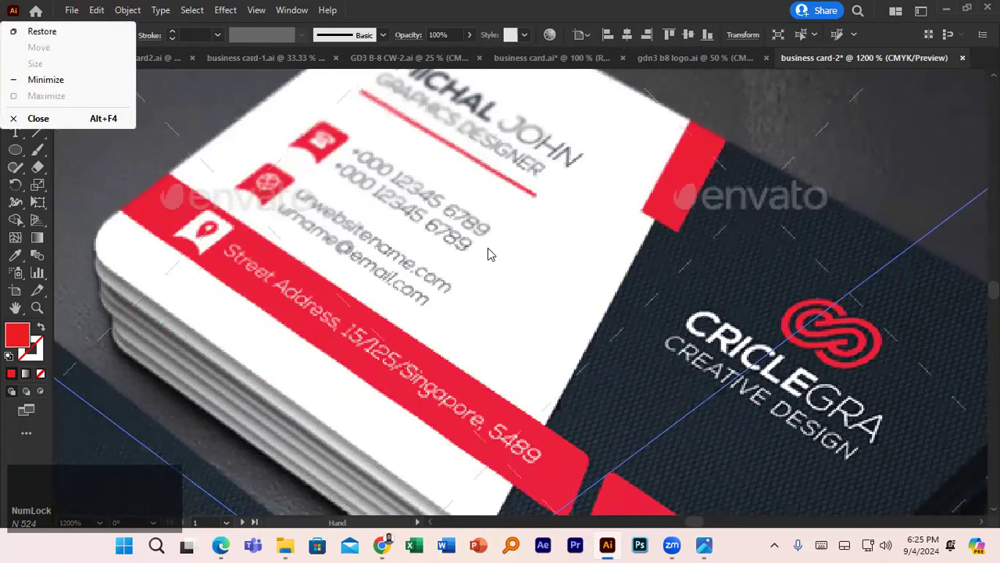
{"action": "left_click", "coordinate": [210, 162]}
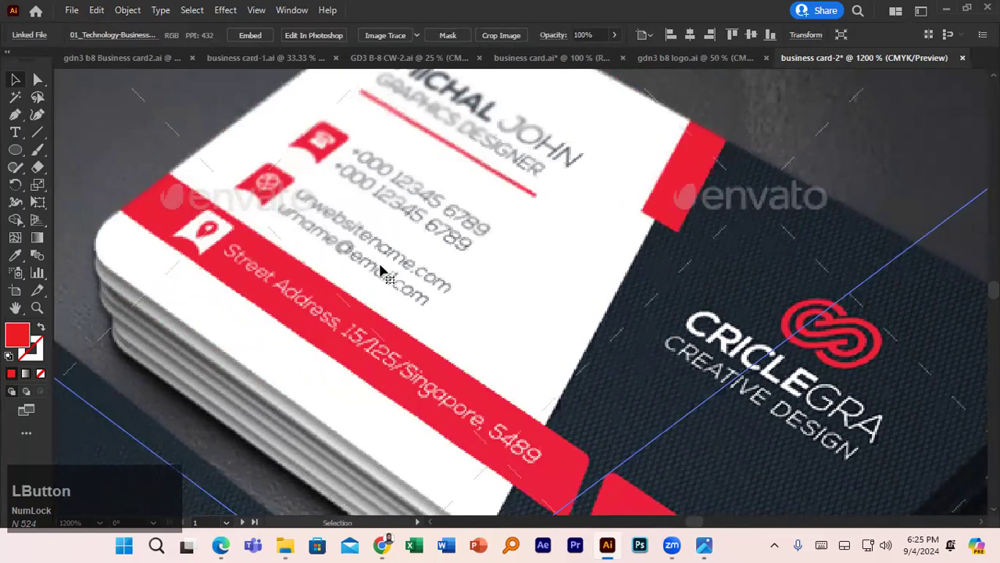
{"action": "scroll", "coordinate": [393, 273], "scroll_direction": "down", "scroll_amount": 6}
{"action": "left_click_drag", "start_coordinate": [538, 274], "coordinate": [442, 211]}
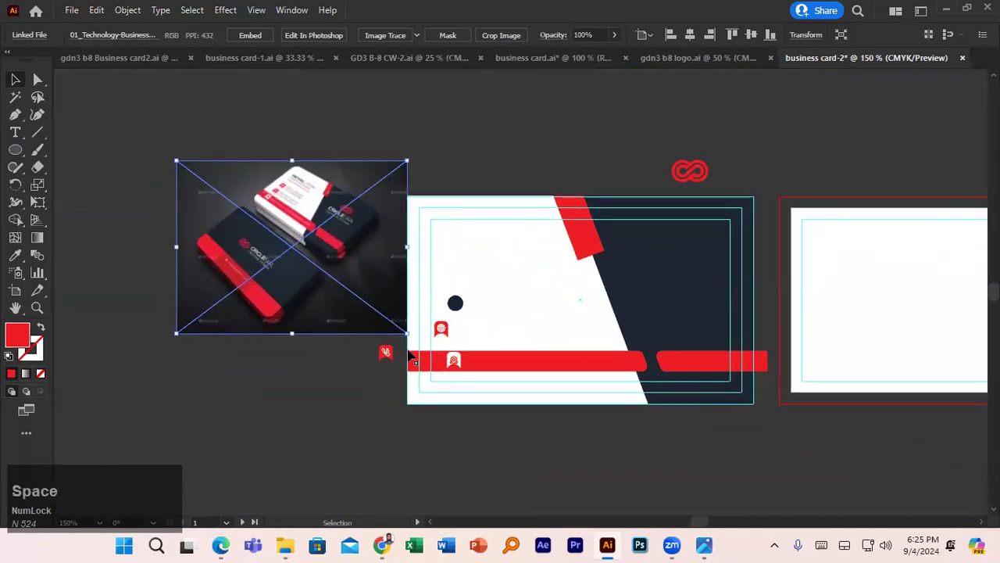
- Trim the right red strip flush with the card edge using Shape Builder
{"action": "left_click", "coordinate": [376, 353]}
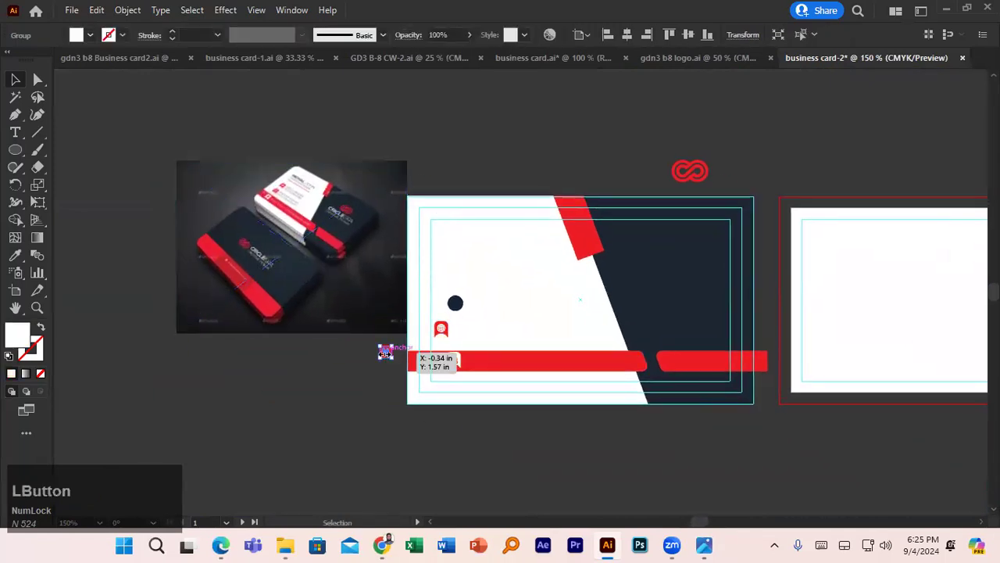
{"action": "left_click", "coordinate": [385, 352]}
{"action": "left_click", "coordinate": [669, 264], "text": "shift"}
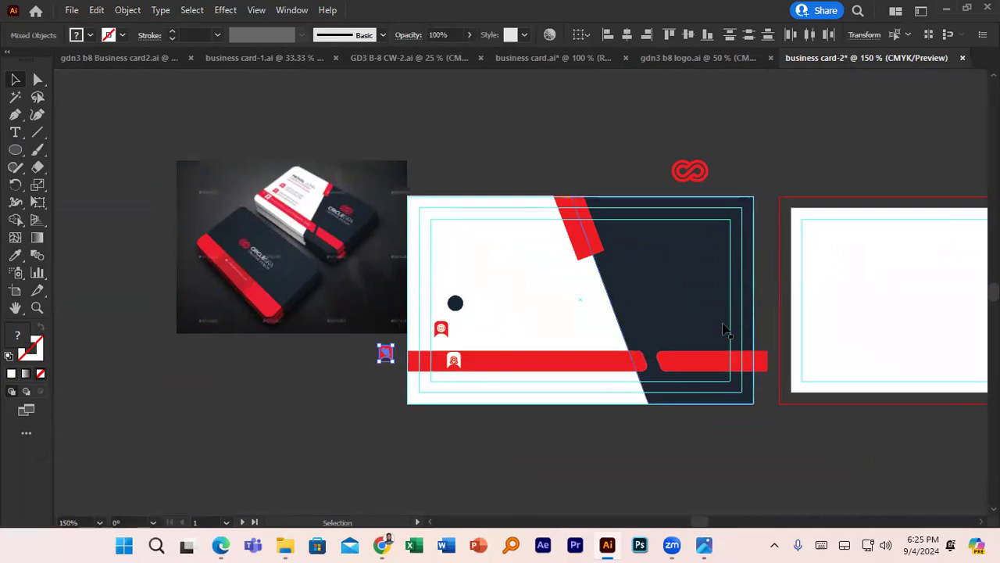
{"action": "left_click", "coordinate": [744, 359]}
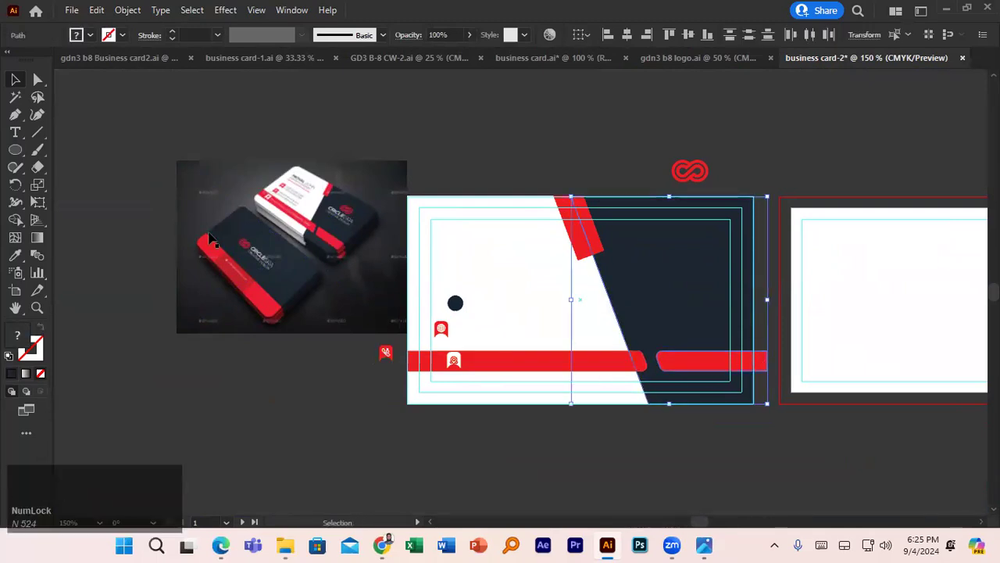
{"action": "left_click", "coordinate": [16, 221]}
{"action": "mouse_move", "coordinate": [686, 354]}
{"action": "left_mouse_down"}
{"action": "mouse_move", "coordinate": [765, 357]}
{"action": "mouse_move", "coordinate": [761, 368]}
{"action": "left_mouse_up"}
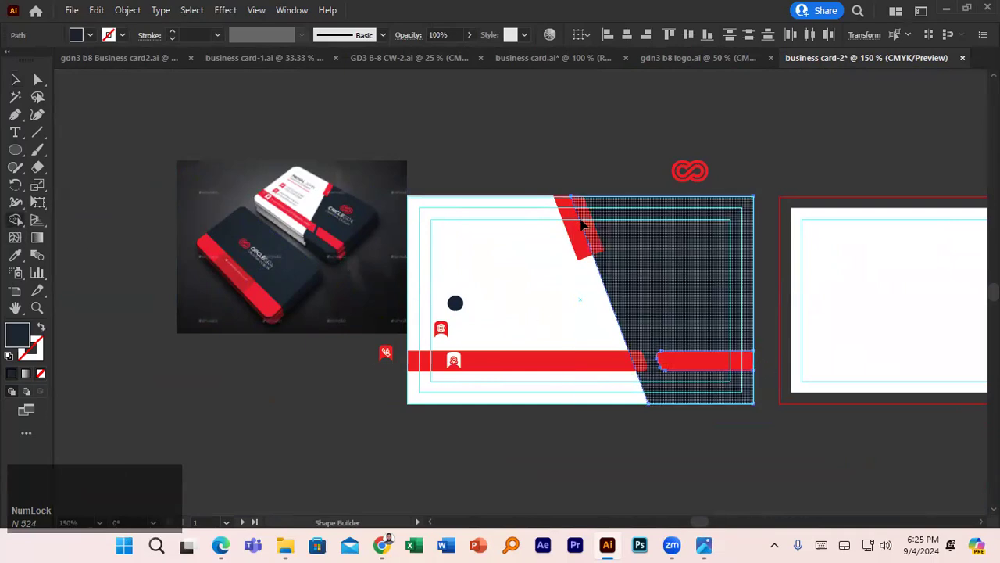
{"action": "left_click", "coordinate": [13, 83]}
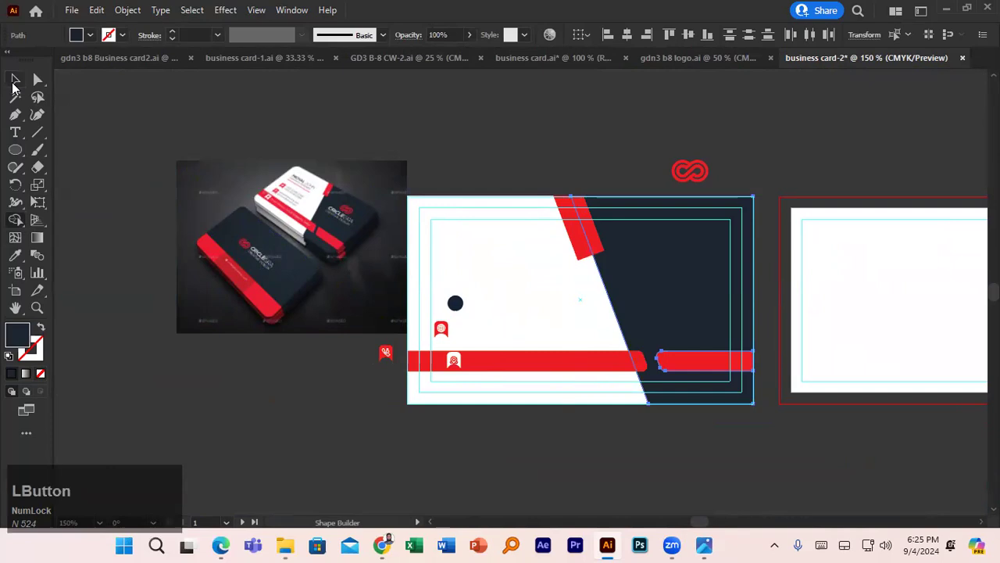
- Move the red infinity logo onto the navy area and bring it in front
{"action": "left_click_drag", "start_coordinate": [695, 179], "coordinate": [699, 264]}
{"action": "right_click", "coordinate": [734, 344]}
{"action": "left_click", "coordinate": [801, 454]}
{"action": "left_click", "coordinate": [618, 450]}
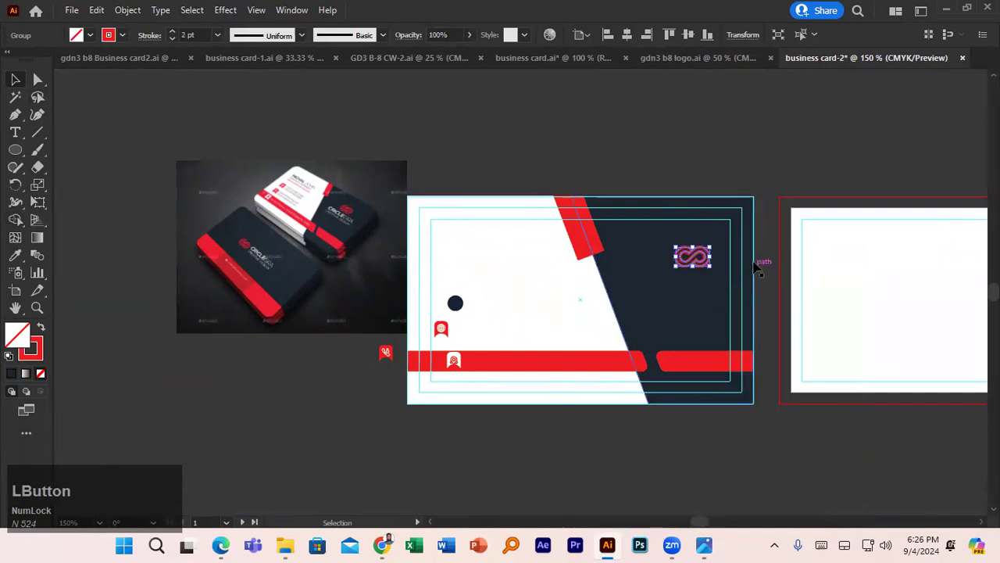
- Raise the red infinity logo a few pixels higher on the navy panel
{"action": "left_click", "coordinate": [758, 264]}
{"action": "left_click_drag", "start_coordinate": [695, 252], "coordinate": [698, 248]}
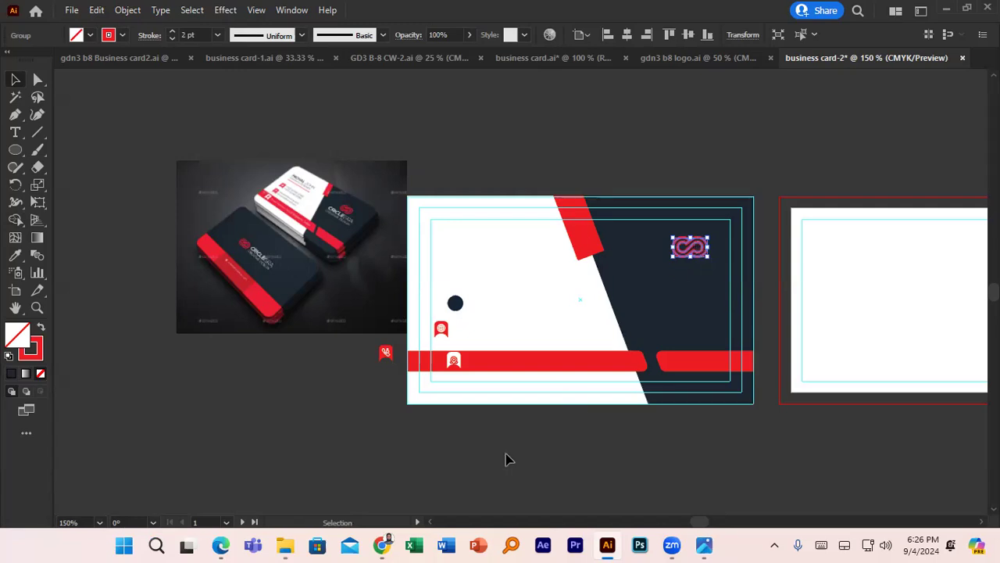
{"action": "scroll", "coordinate": [504, 459], "scroll_direction": "down", "scroll_amount": 1}
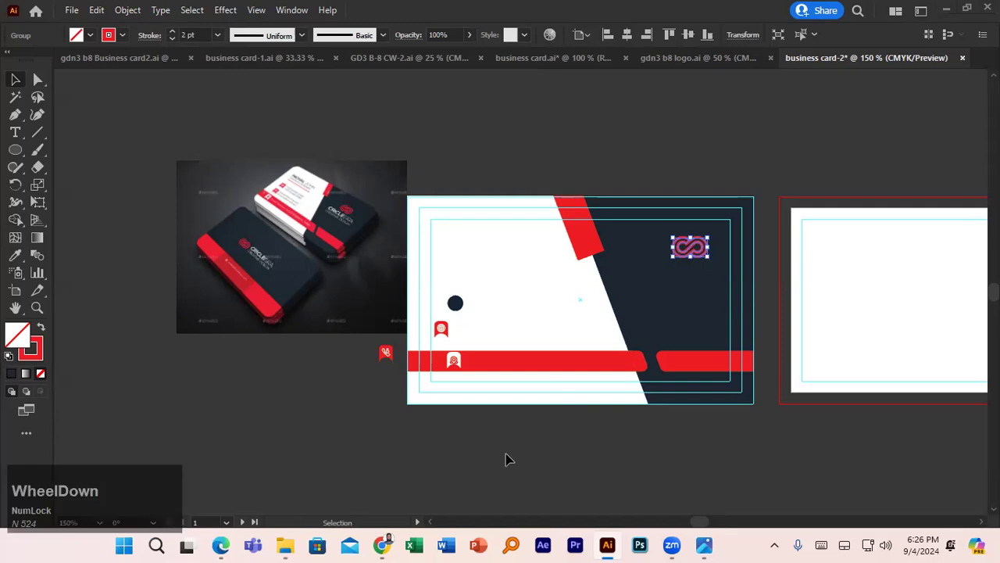
{"action": "left_click", "coordinate": [505, 459]}
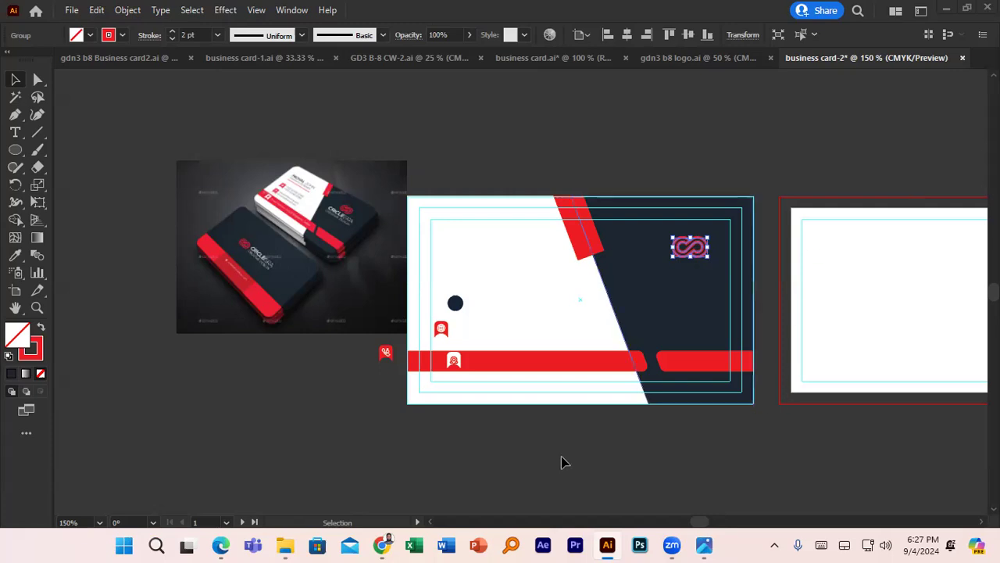
{"action": "scroll", "coordinate": [647, 428], "scroll_direction": "down", "scroll_amount": 1}
{"action": "left_click", "coordinate": [647, 427]}
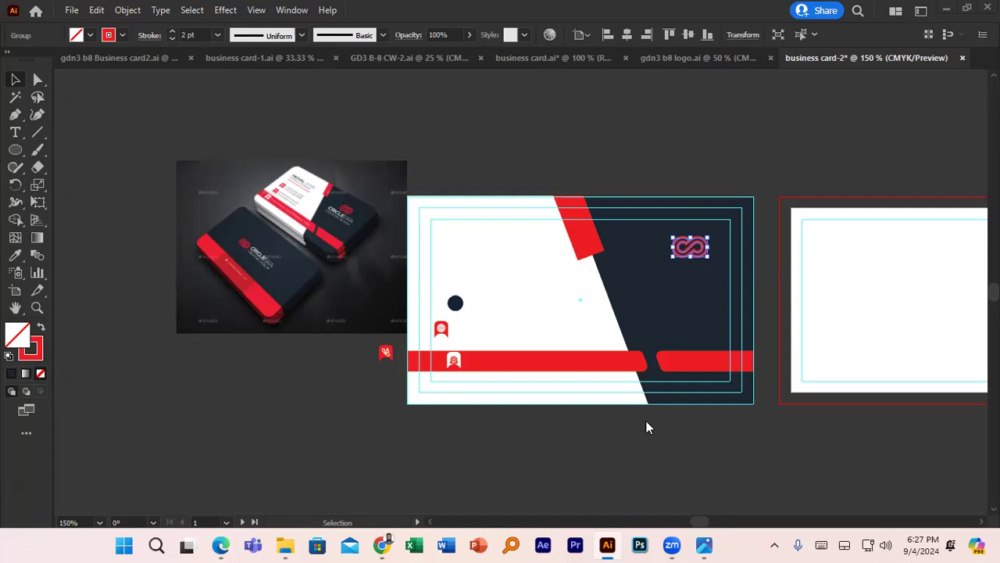
{"action": "left_click", "coordinate": [941, 189]}
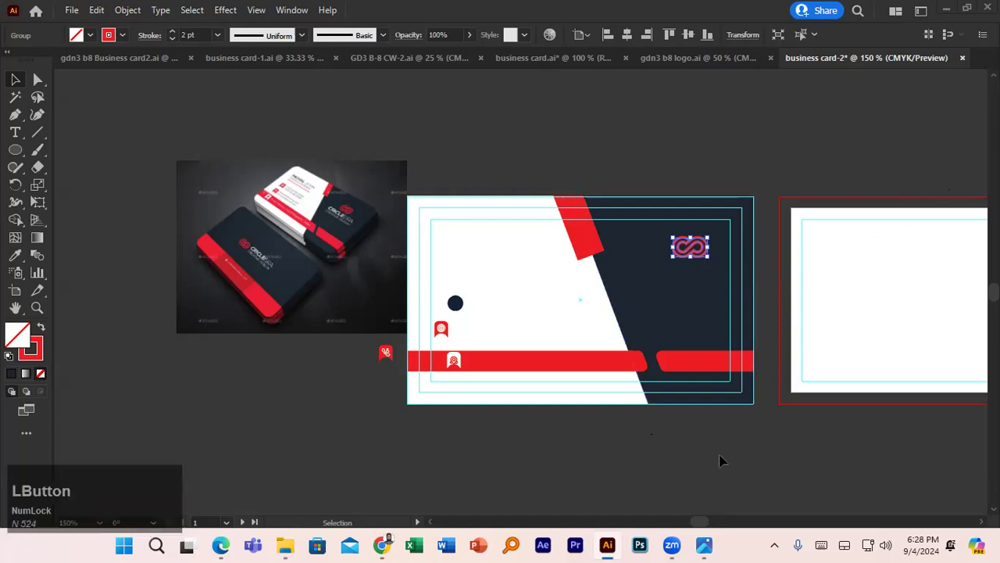